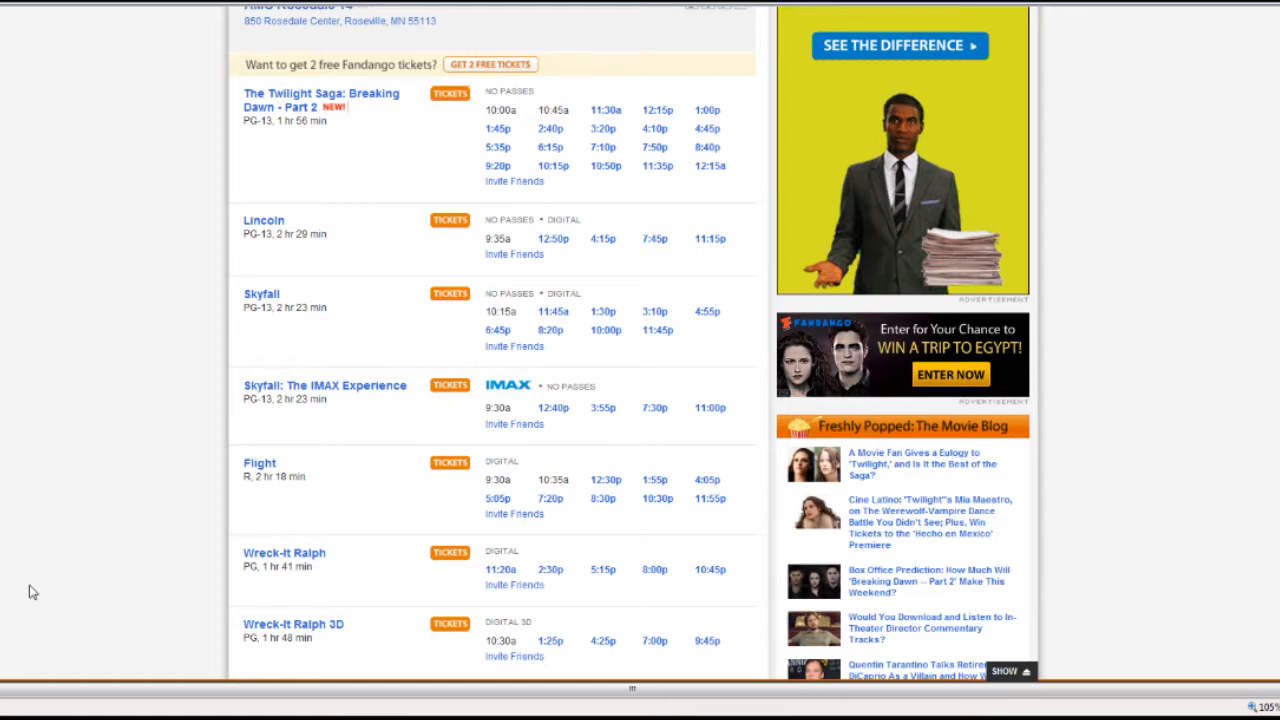
# Review the theater showtimes listing and open the AMC Rosedale 14 theater page.
pyautogui.scroll(-2, 31, 592)
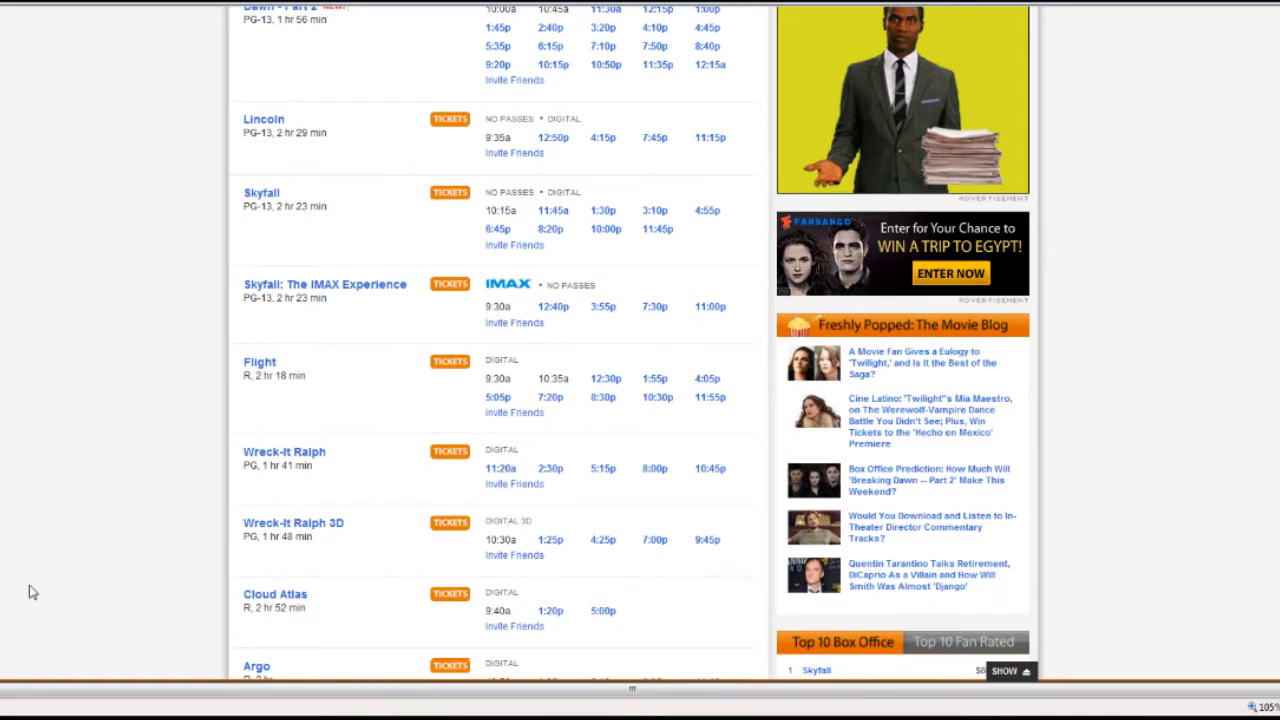
pyautogui.scroll(2, 31, 592)
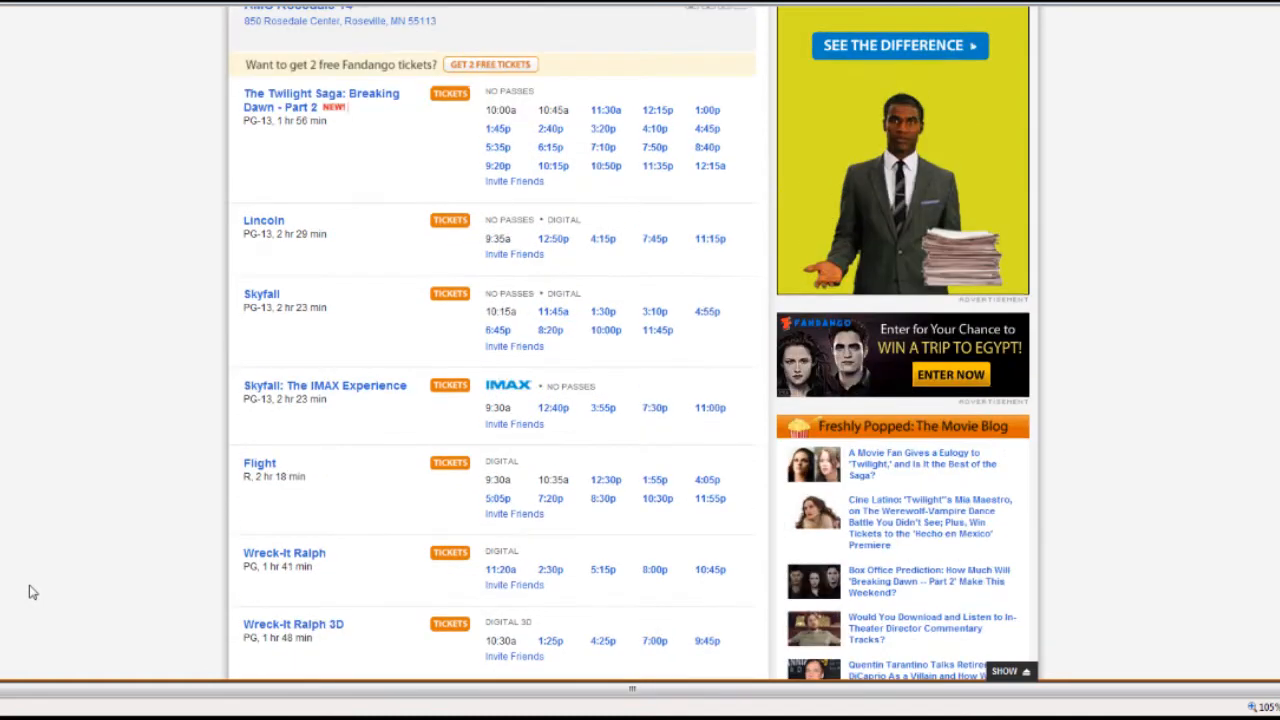
pyautogui.scroll(2, 31, 592)
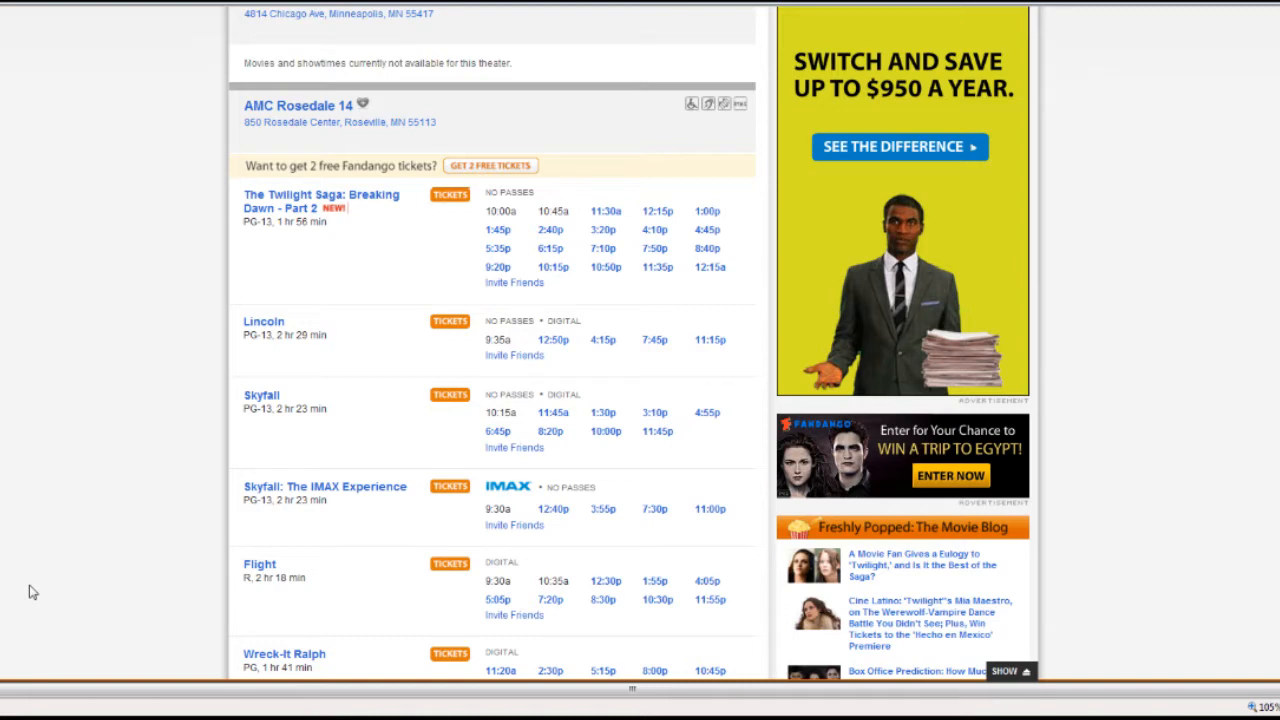
pyautogui.scroll(-2, 31, 592)
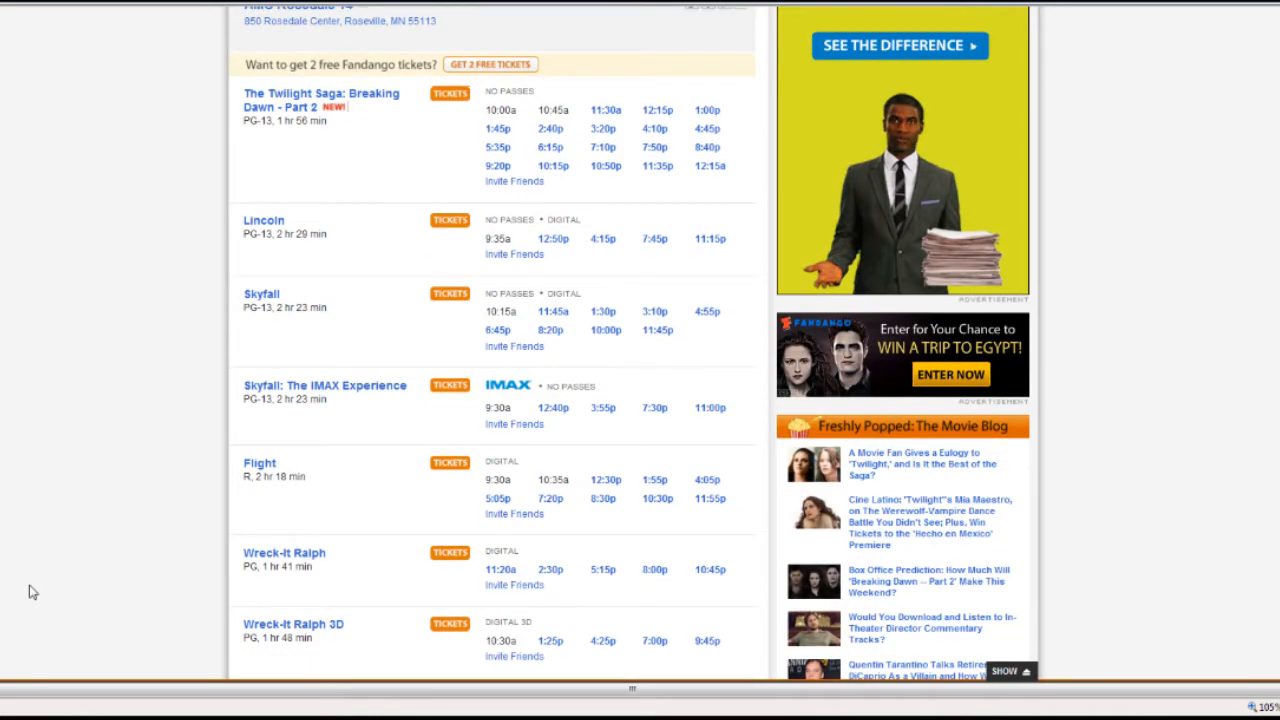
pyautogui.scroll(2, 31, 592)
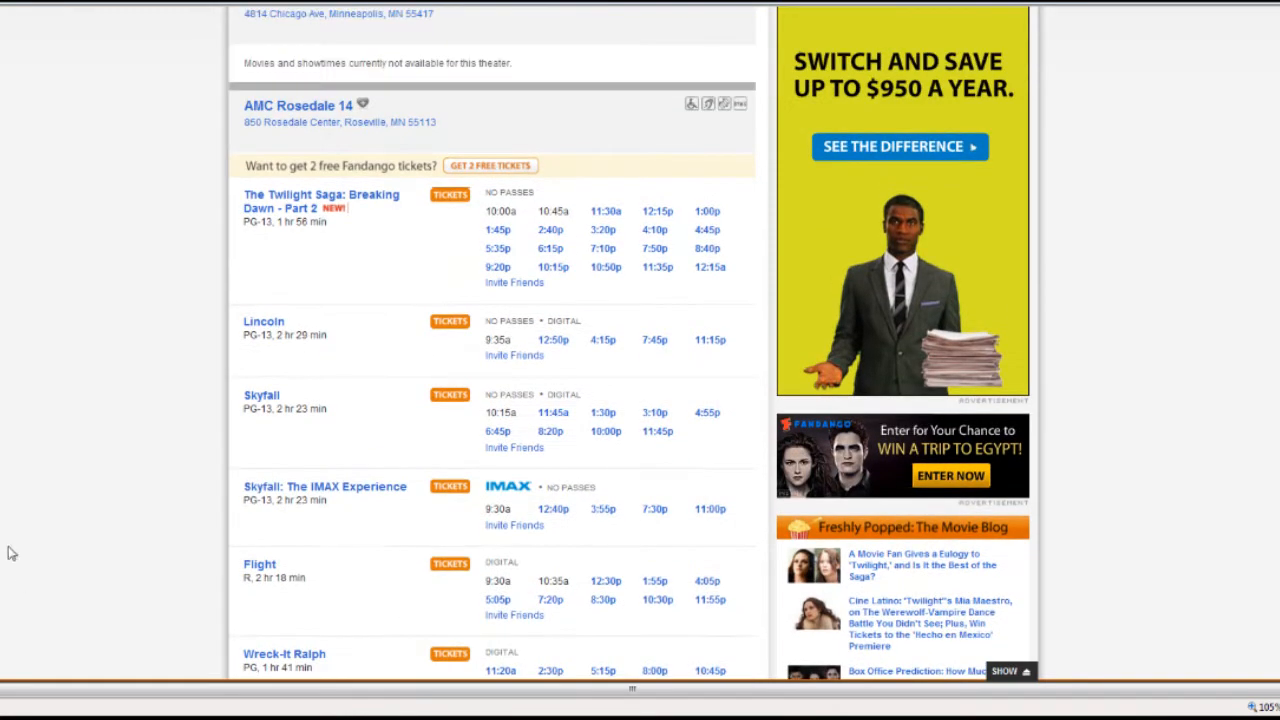
pyautogui.click(299, 107)
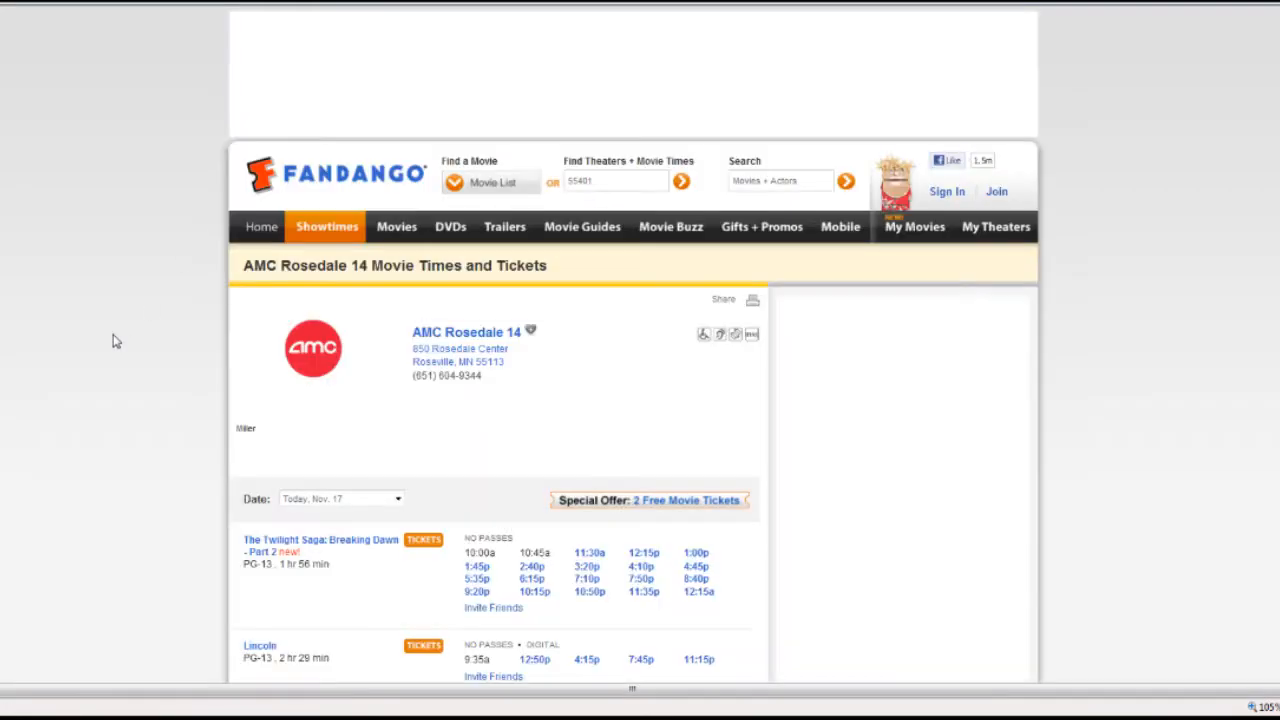
# Open the printer-friendly version of the AMC Rosedale 14 showtimes, cancel printing, and move its window toward the screen's upper edge.
pyautogui.scroll(-4, 115, 341)
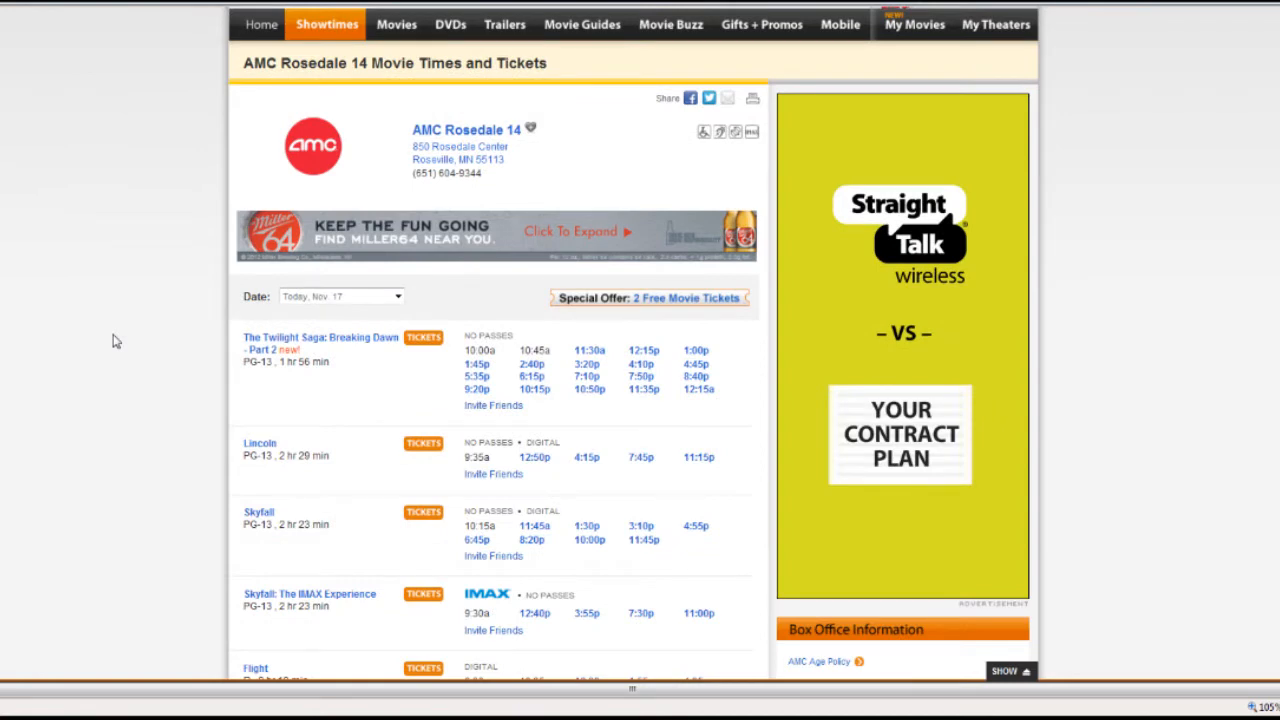
pyautogui.scroll(-2, 115, 341)
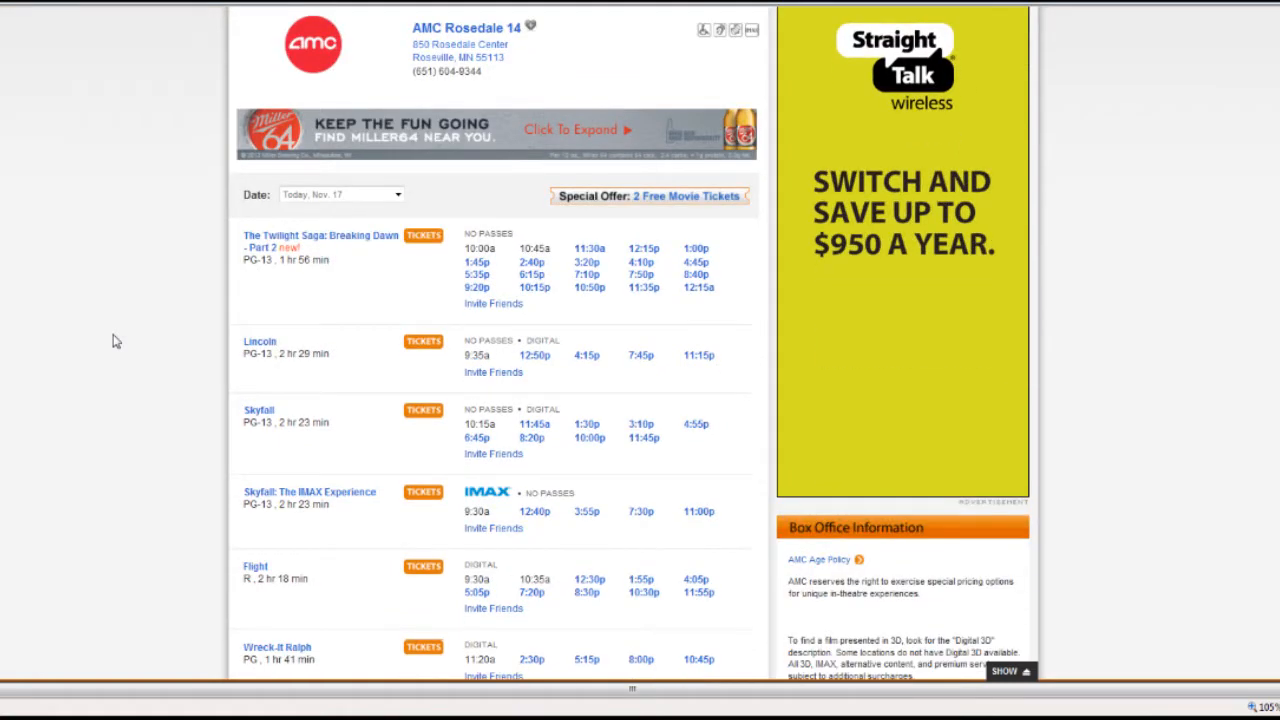
pyautogui.scroll(2, 115, 341)
pyautogui.click(755, 100)
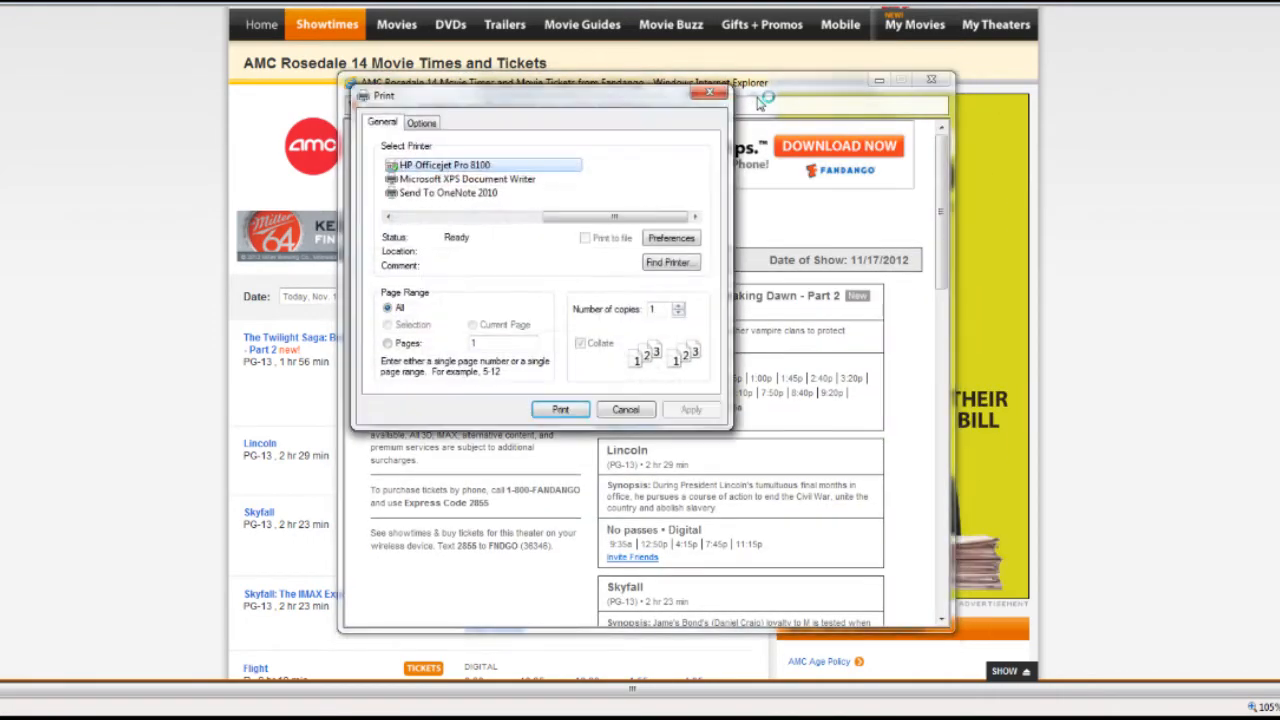
pyautogui.click(625, 410)
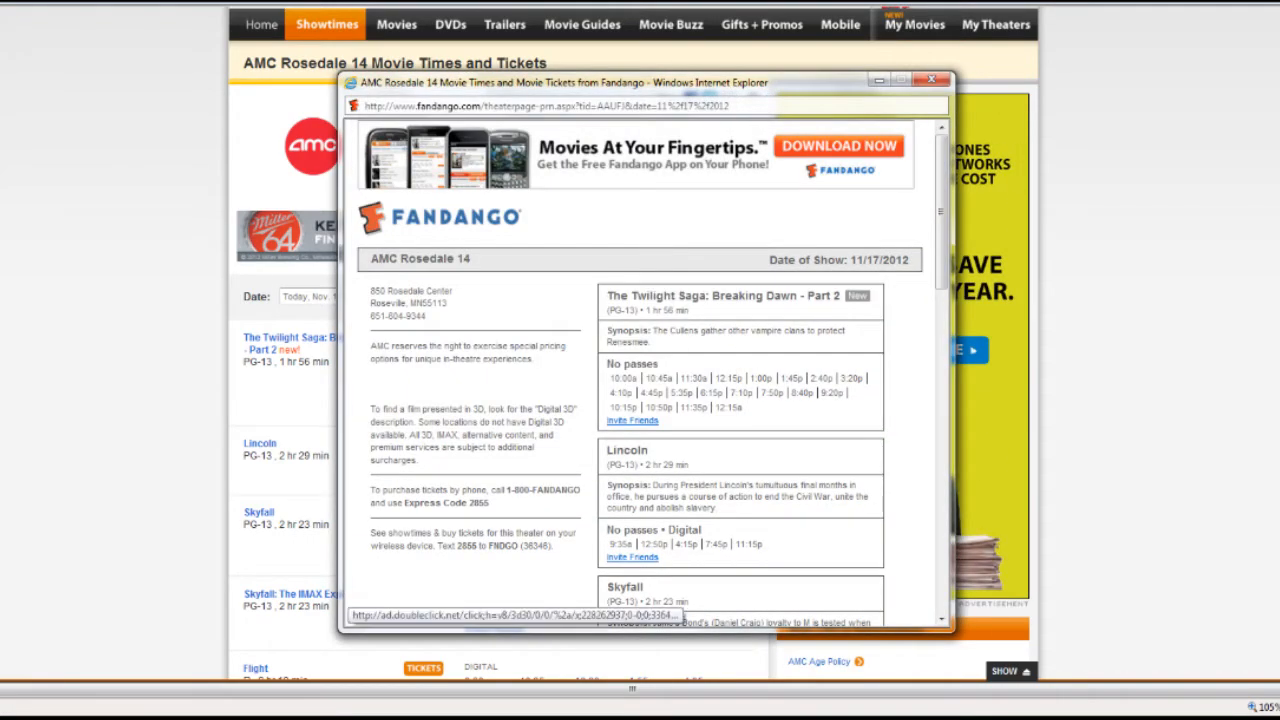
pyautogui.moveTo(540, 82); pyautogui.dragTo(355, 3)
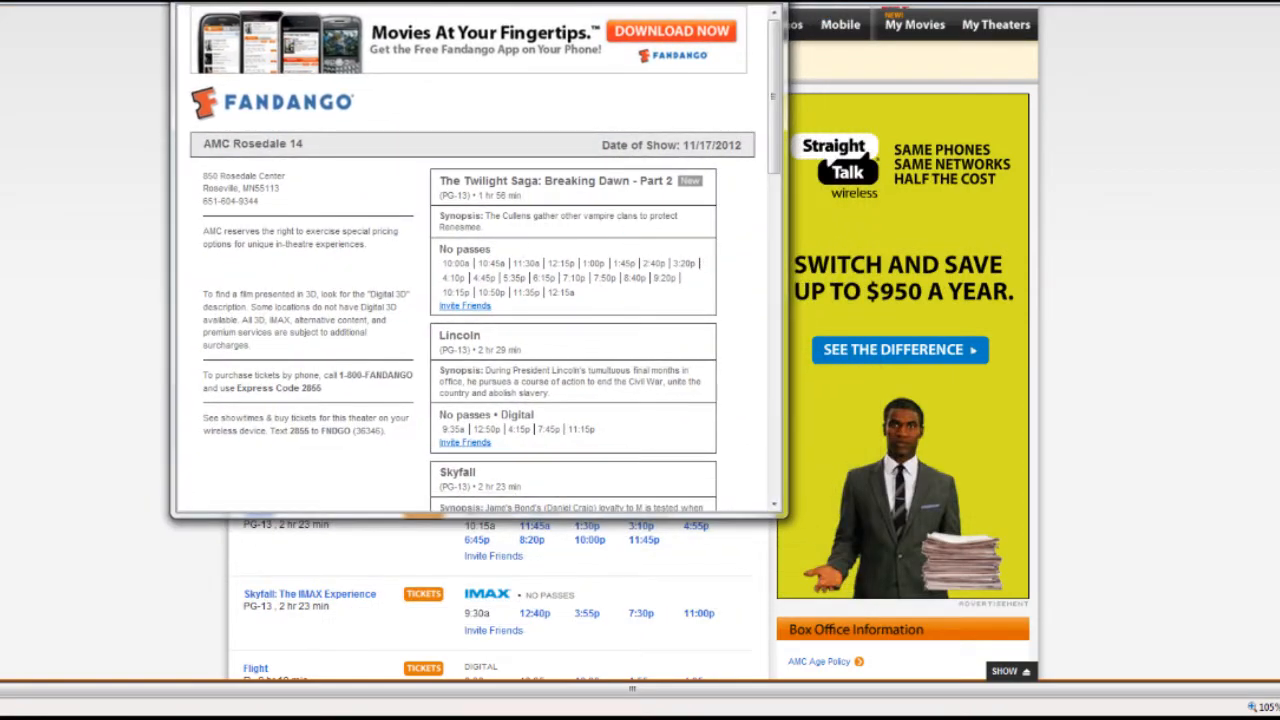
# Open the HTML source of the printer-friendly showtimes page.
pyautogui.rightClick(476, 248)
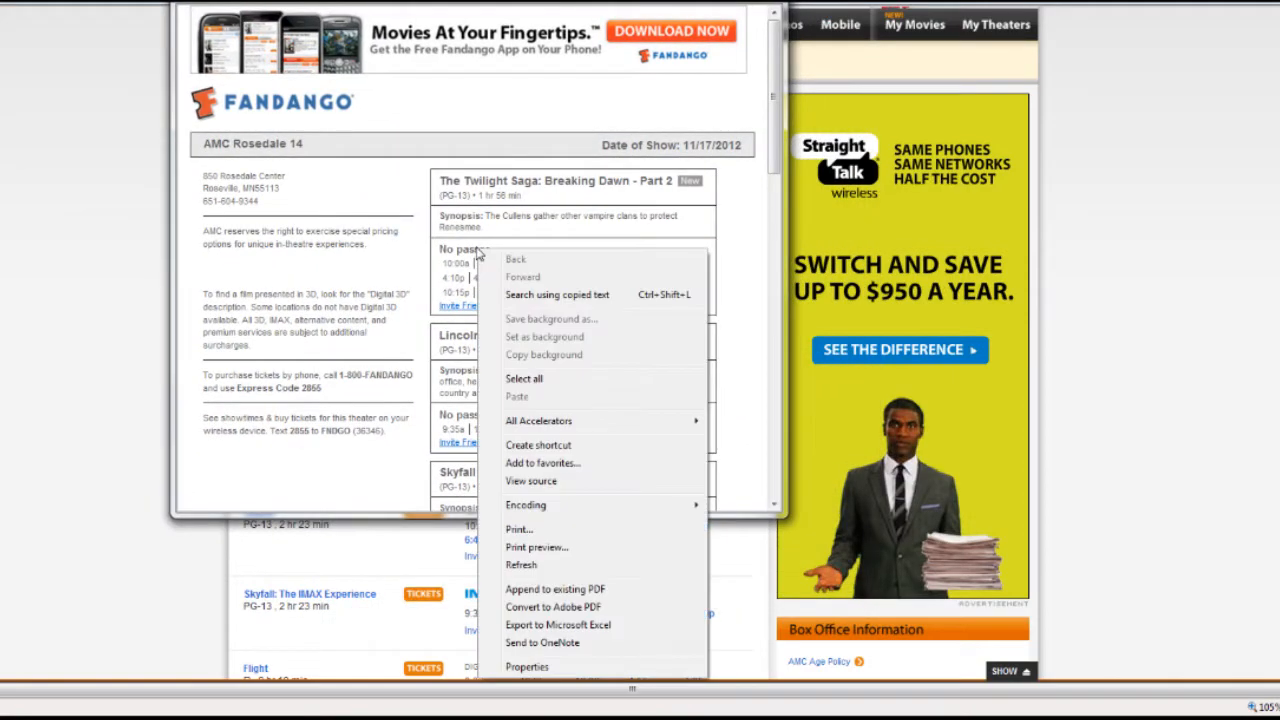
pyautogui.click(545, 481)
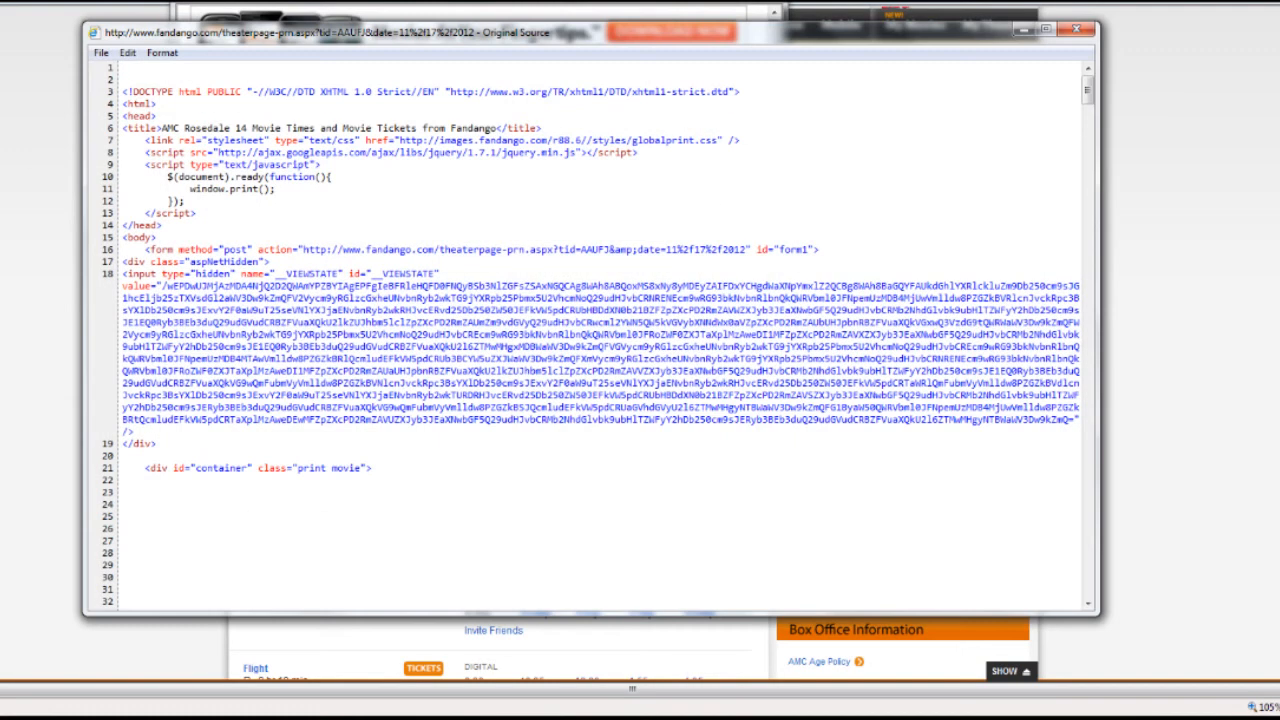
pyautogui.scroll(-3, 545, 481)
pyautogui.moveTo(1087, 101)
pyautogui.mouseDown()
pyautogui.moveTo(1086, 121)
pyautogui.moveTo(1087, 97)
pyautogui.mouseUp()
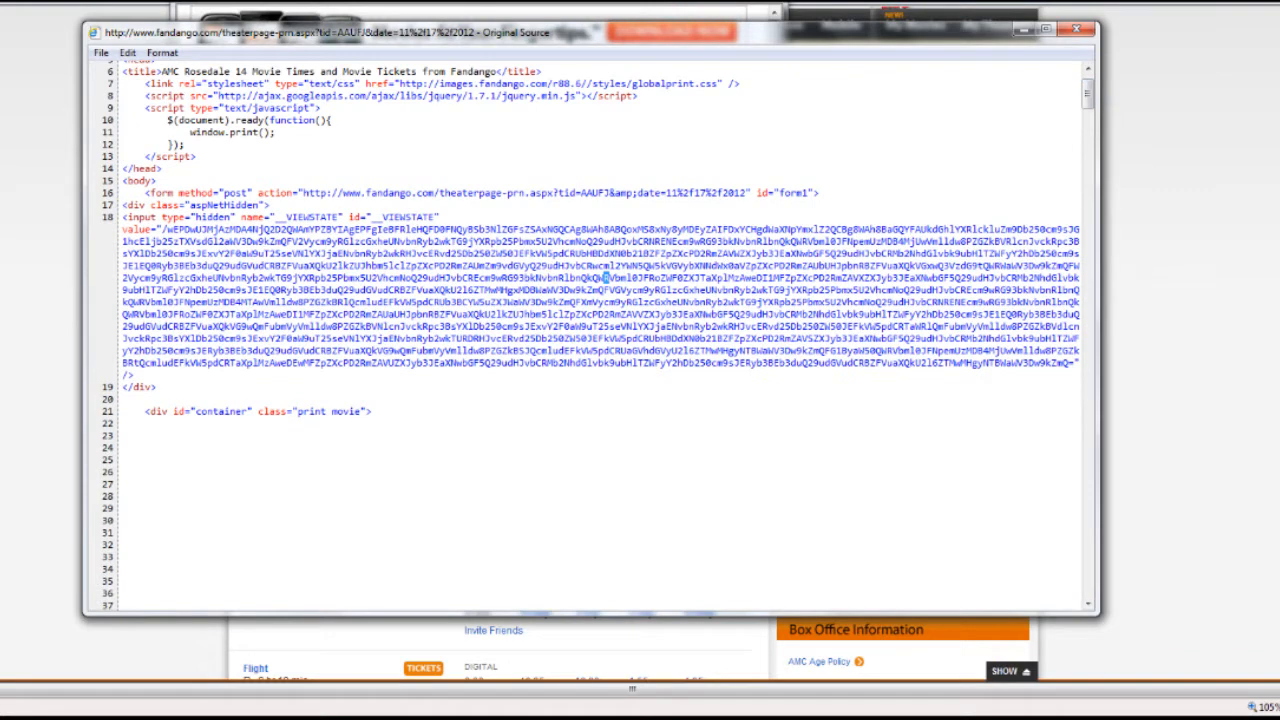
# Copy the entire page source and paste it into an empty Notepad document.
pyautogui.hotkey('ctrl', 'a')
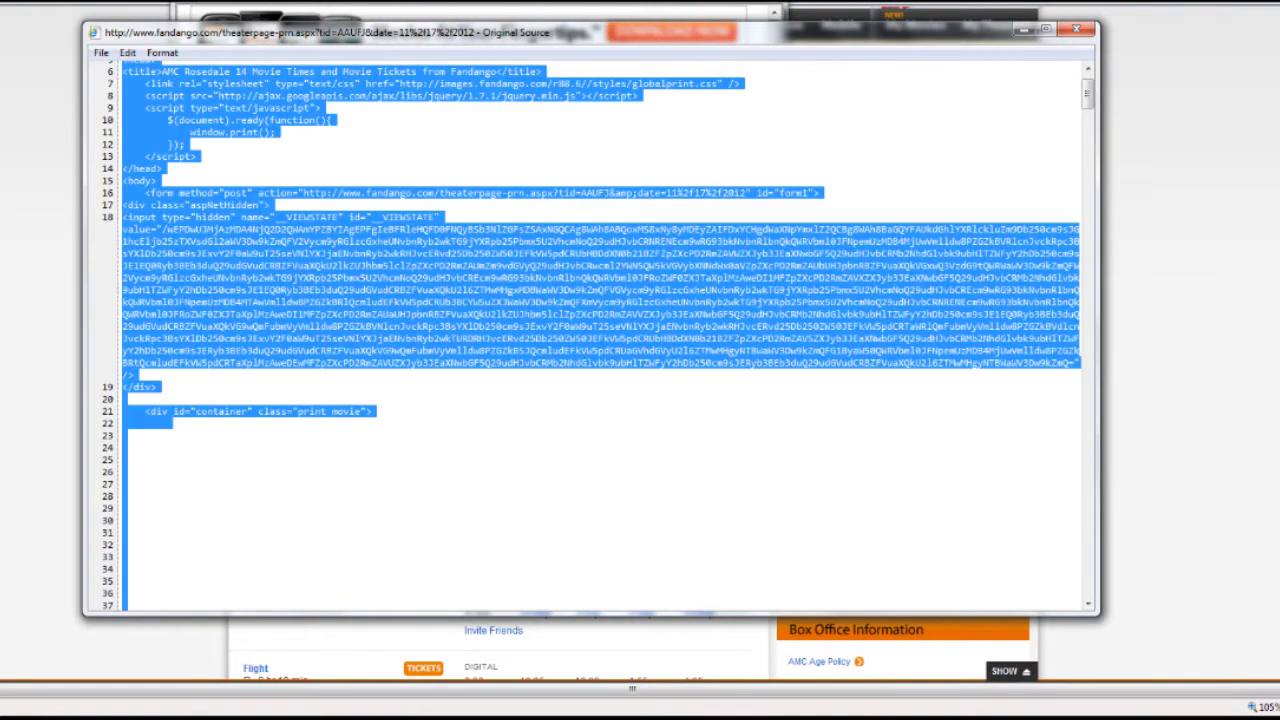
pyautogui.click(1023, 30)
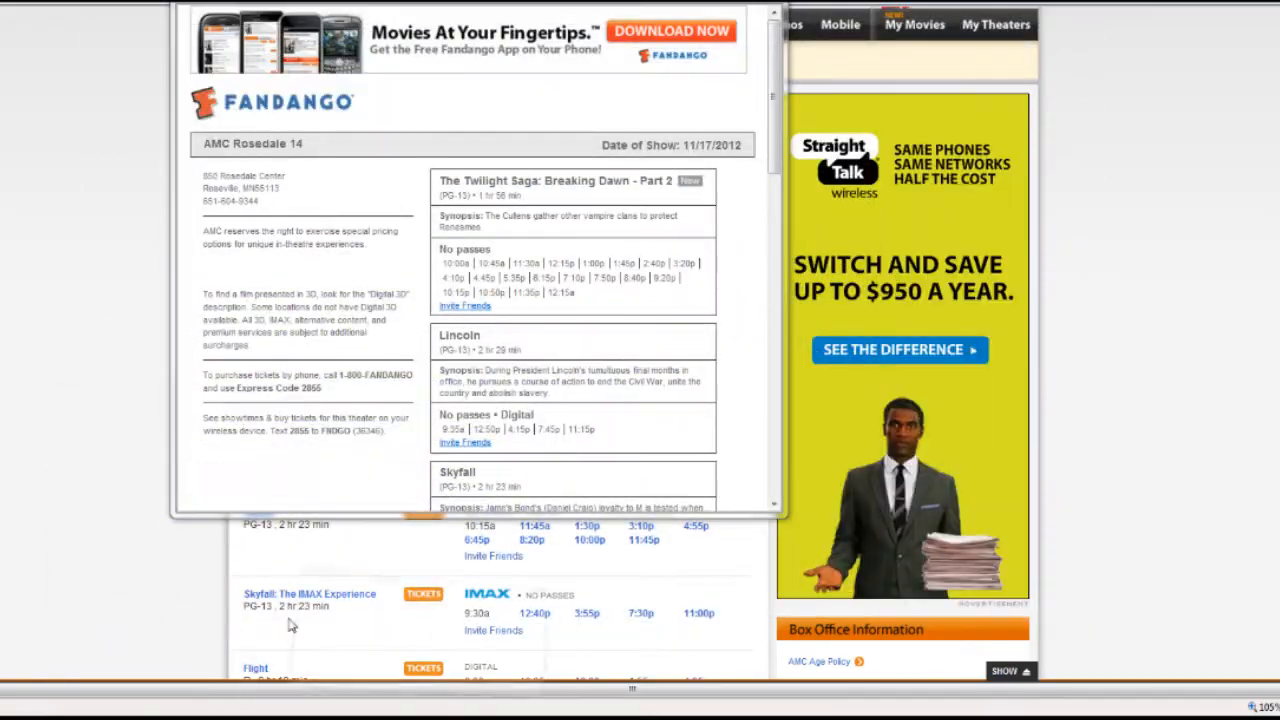
pyautogui.click(336, 708)
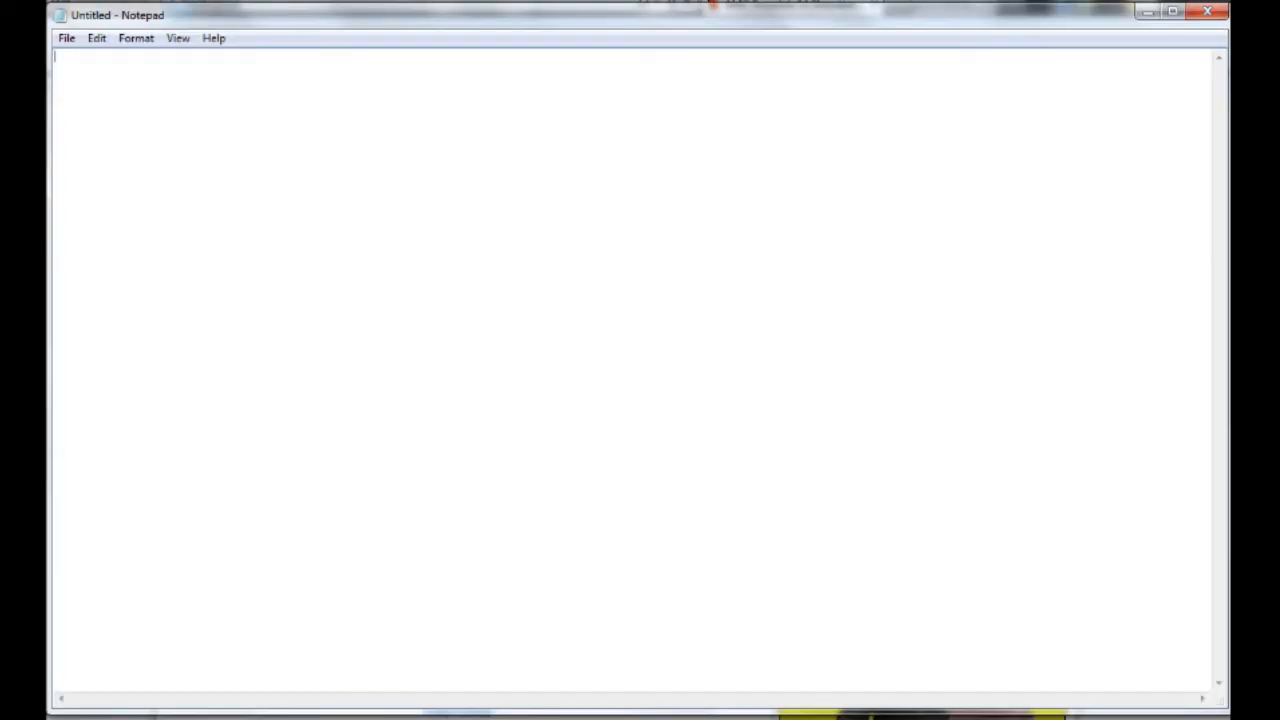
pyautogui.hotkey('ctrl', 'v')
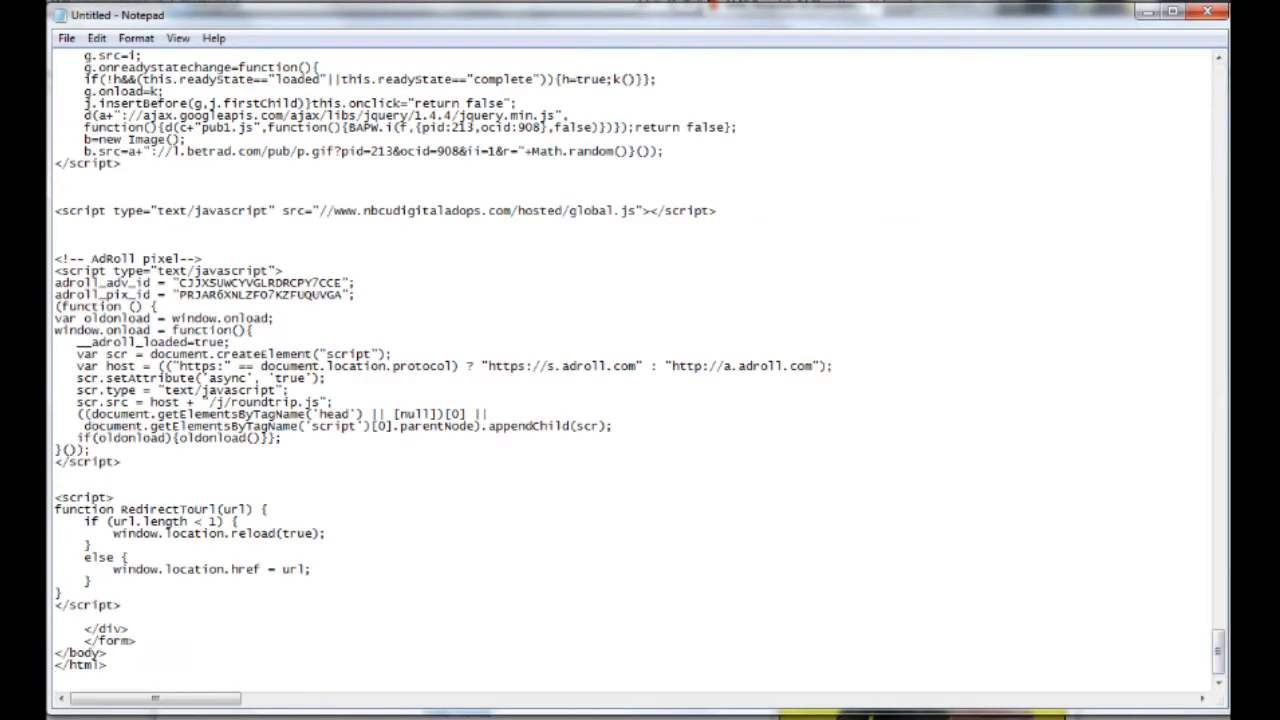
# Delete all source code that precedes the first movie title, "The Twilight Saga: Breaking Dawn - Part 2".
pyautogui.moveTo(1219, 655); pyautogui.dragTo(1168, 245)
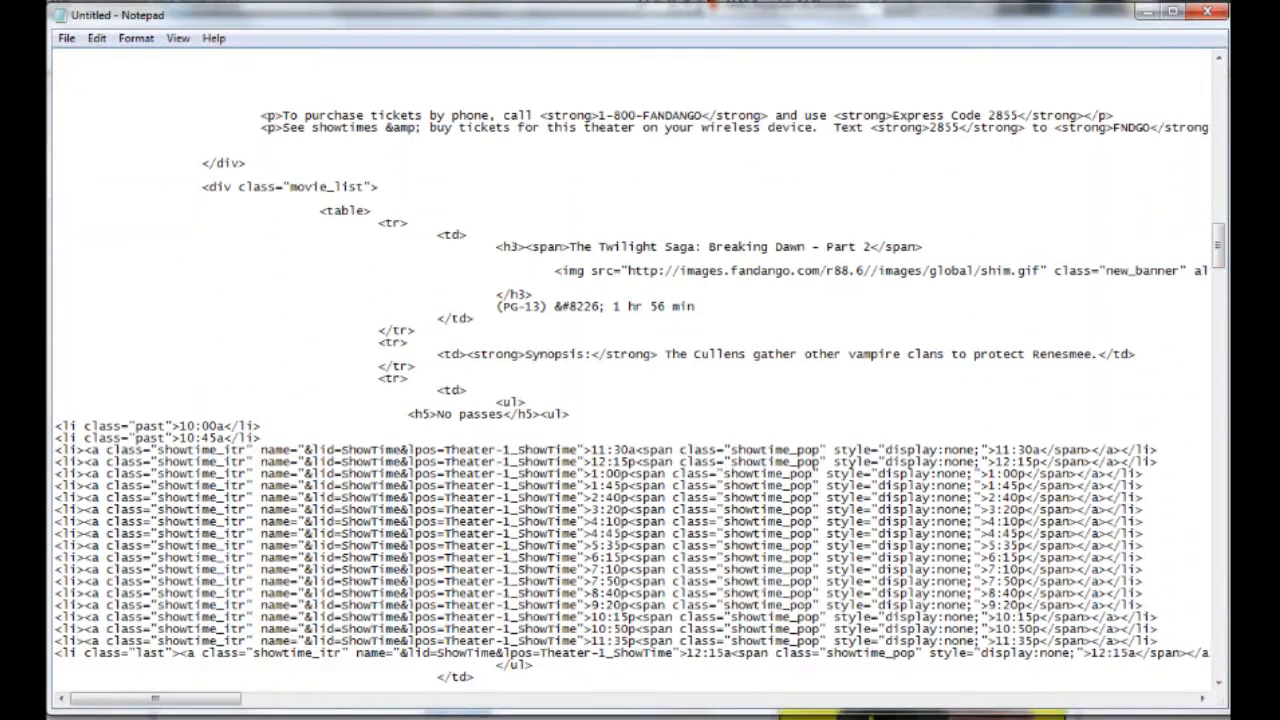
pyautogui.moveTo(568, 246); pyautogui.dragTo(371, 212)
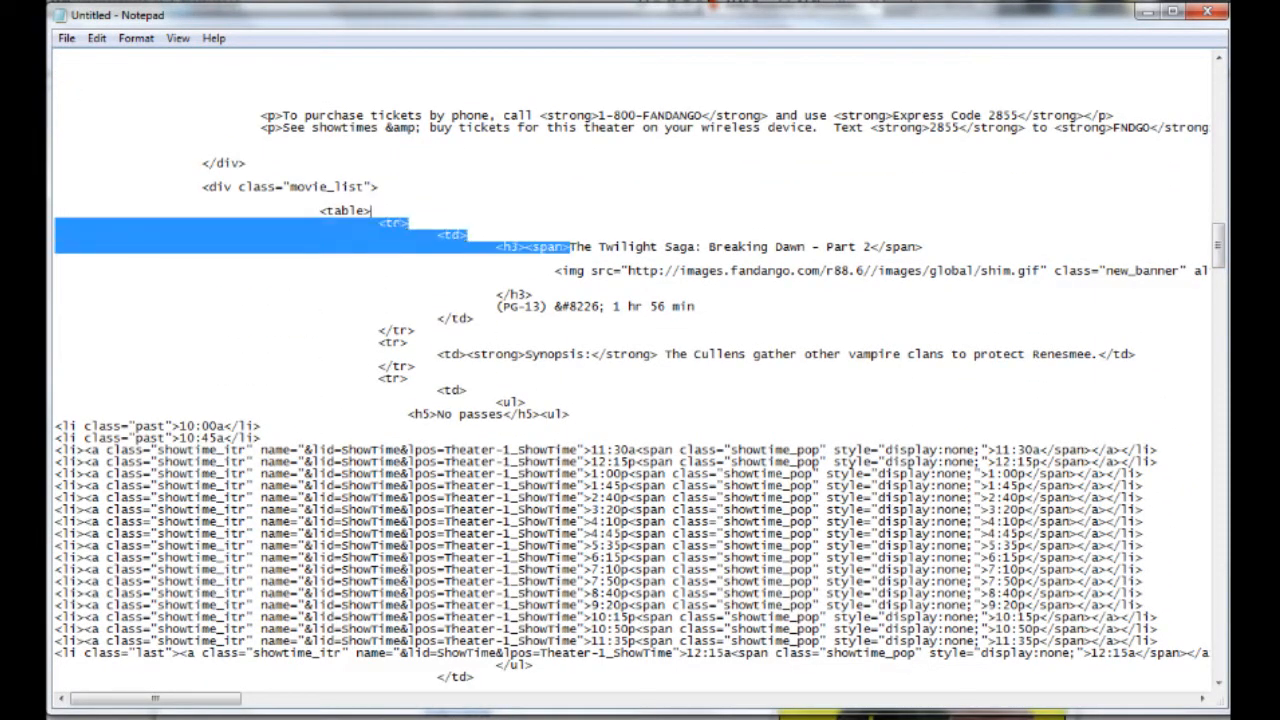
pyautogui.click(548, 271)
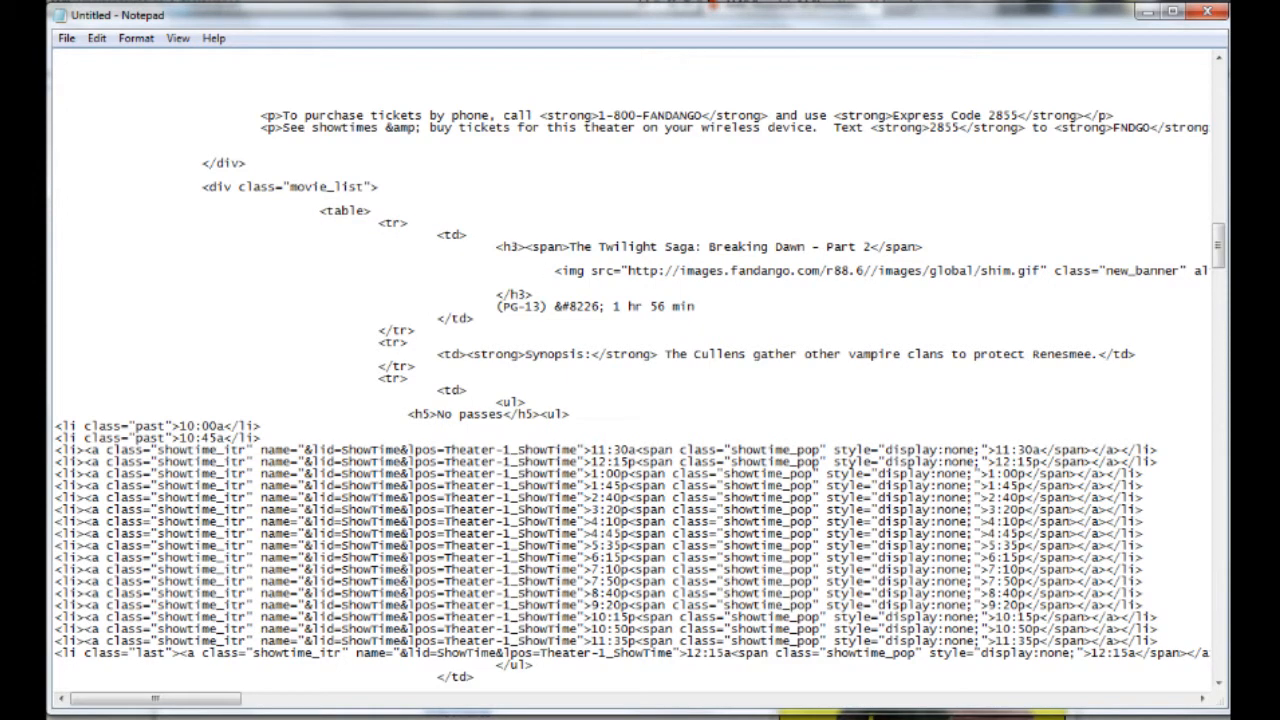
pyautogui.click(570, 247)
pyautogui.moveTo(570, 247); pyautogui.dragTo(55, 57)
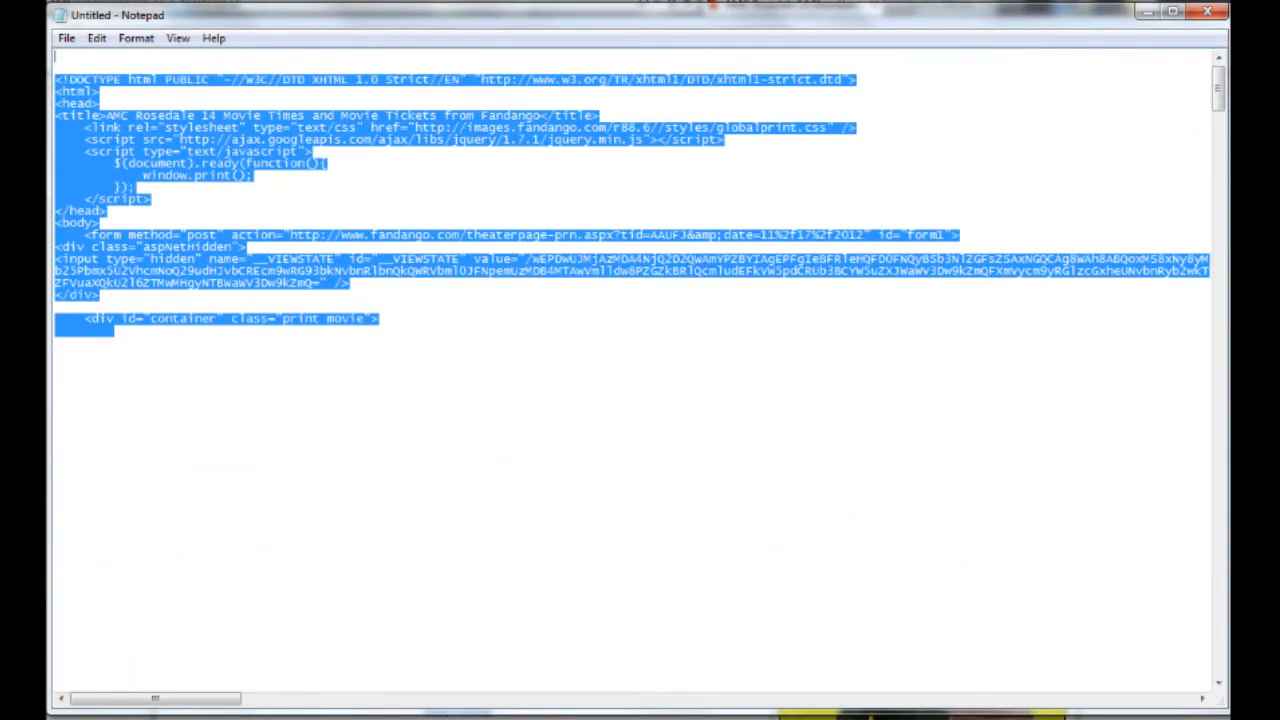
pyautogui.press('Delete')
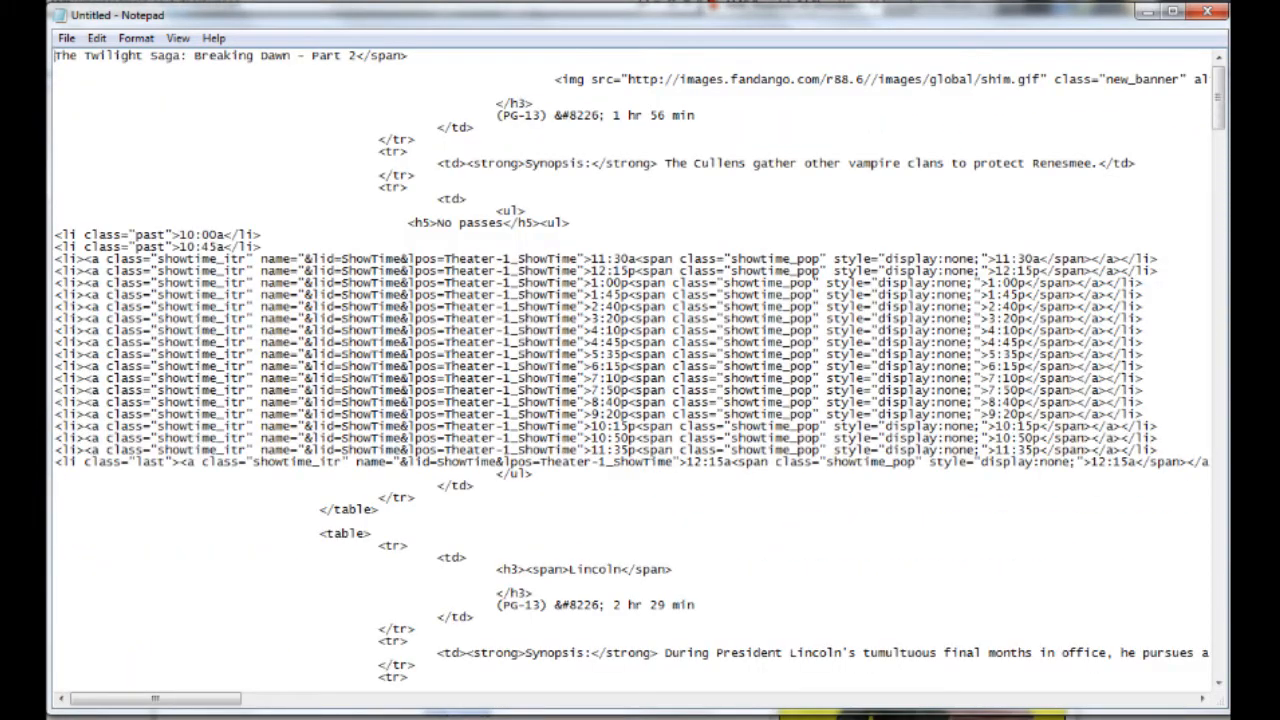
# Delete all source code after the last 11:05p showtime of Taken 2, through to the end of the document.
pyautogui.moveTo(1218, 112); pyautogui.dragTo(1188, 405)
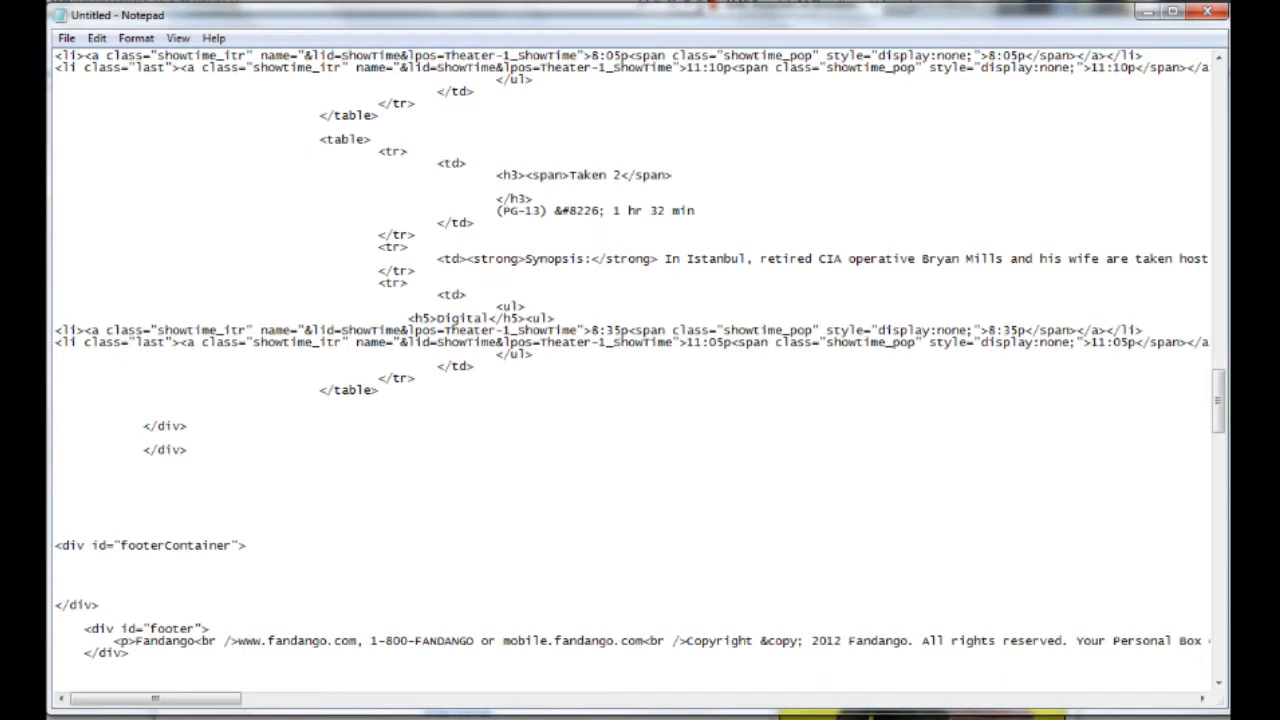
pyautogui.moveTo(561, 175); pyautogui.dragTo(630, 175)
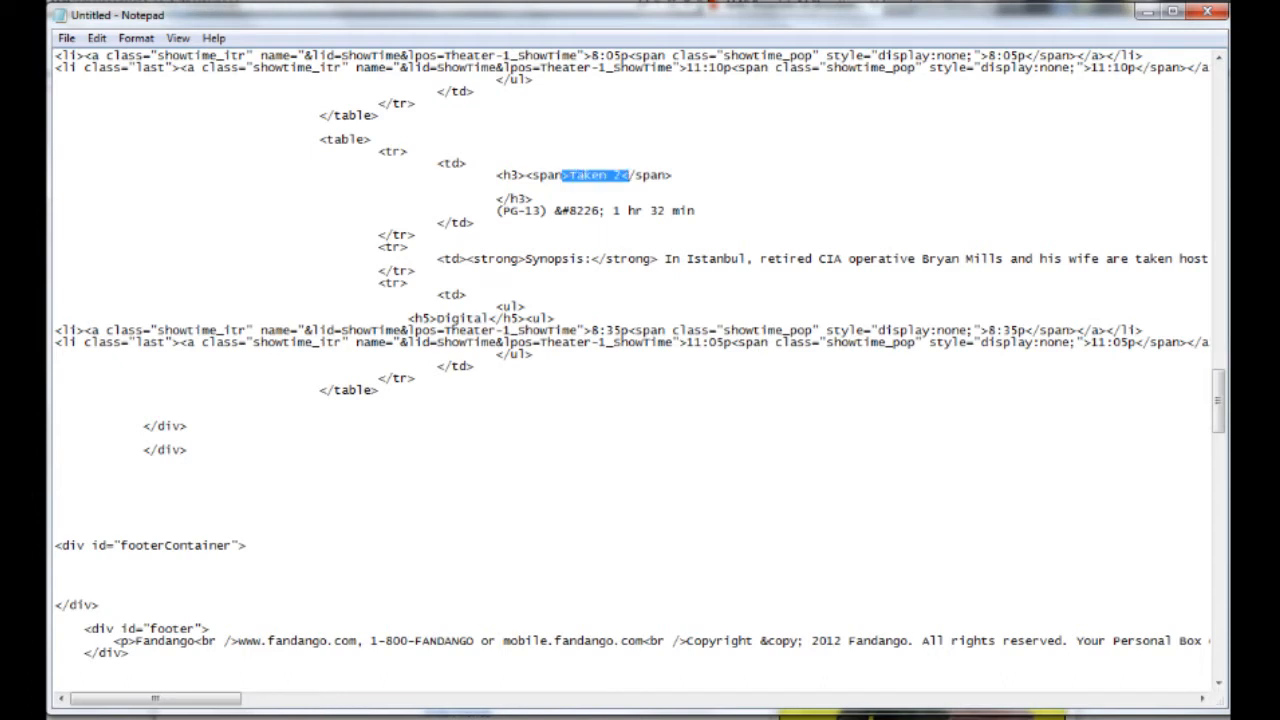
pyautogui.moveTo(540, 80); pyautogui.dragTo(540, 438)
pyautogui.click(188, 426)
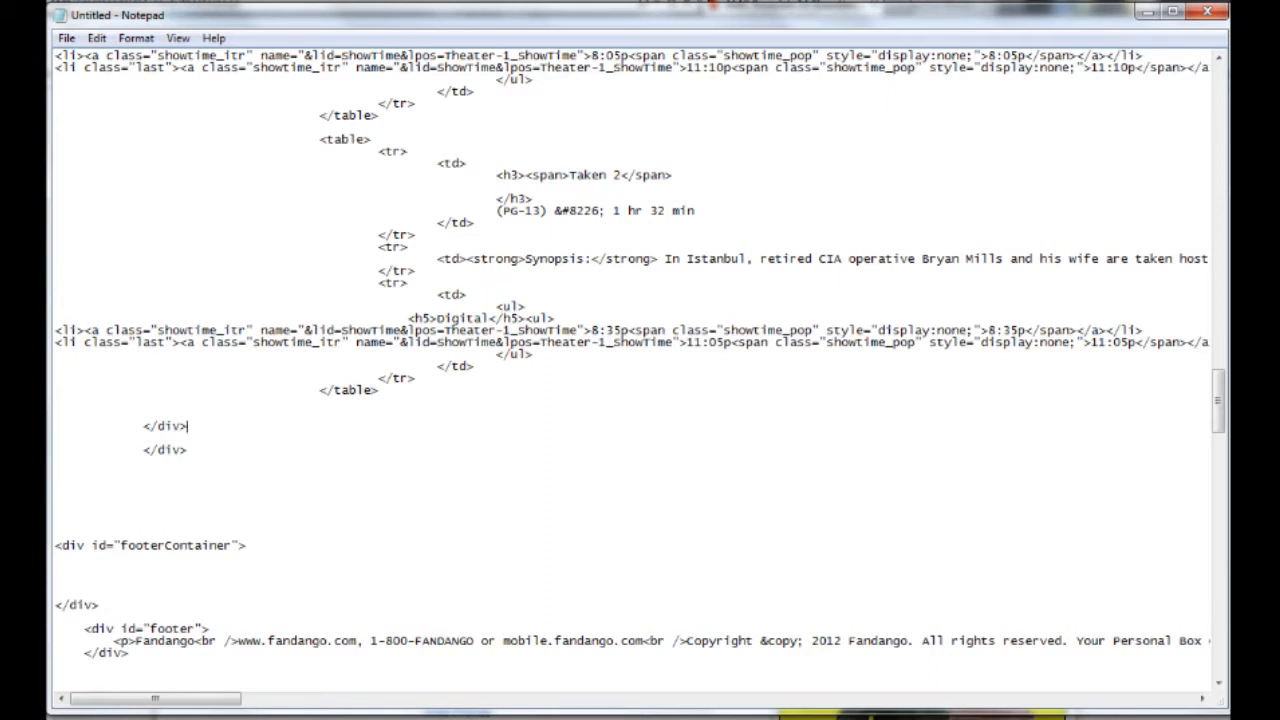
pyautogui.moveTo(680, 342); pyautogui.dragTo(733, 342)
pyautogui.moveTo(1091, 342); pyautogui.dragTo(1136, 342)
pyautogui.moveTo(731, 342); pyautogui.dragTo(290, 404)
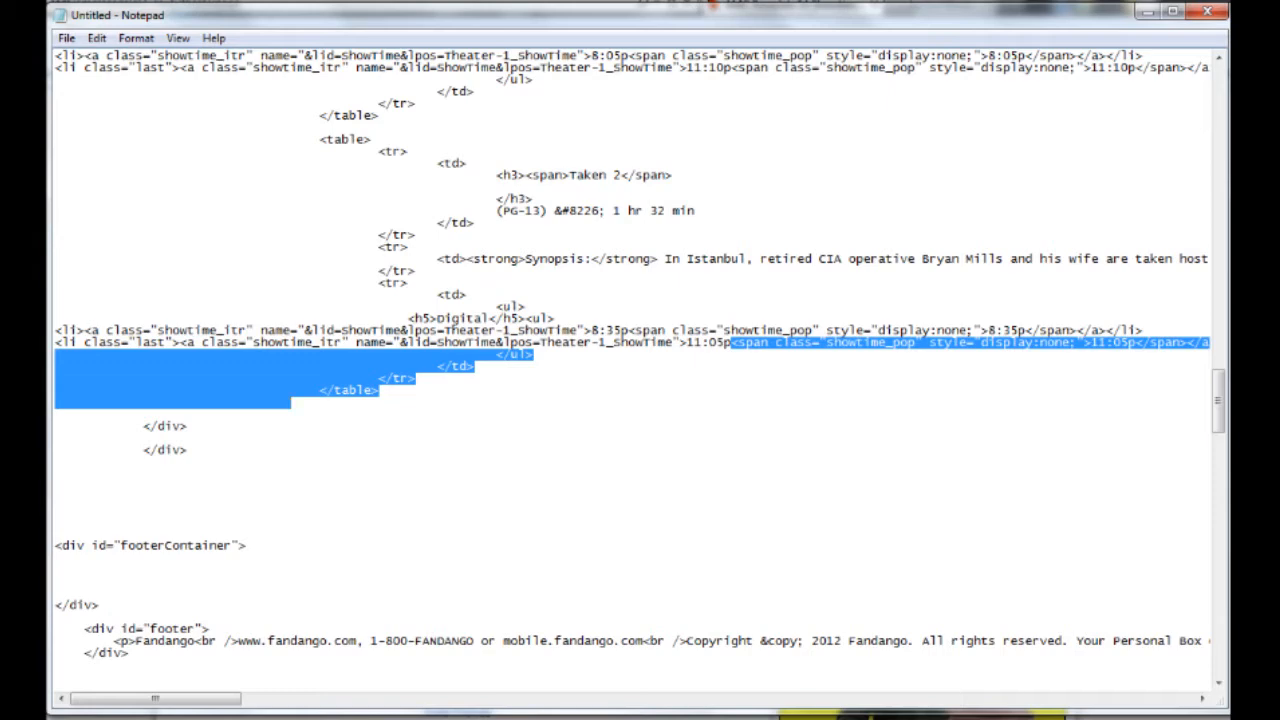
pyautogui.moveTo(731, 342); pyautogui.dragTo(58, 690)
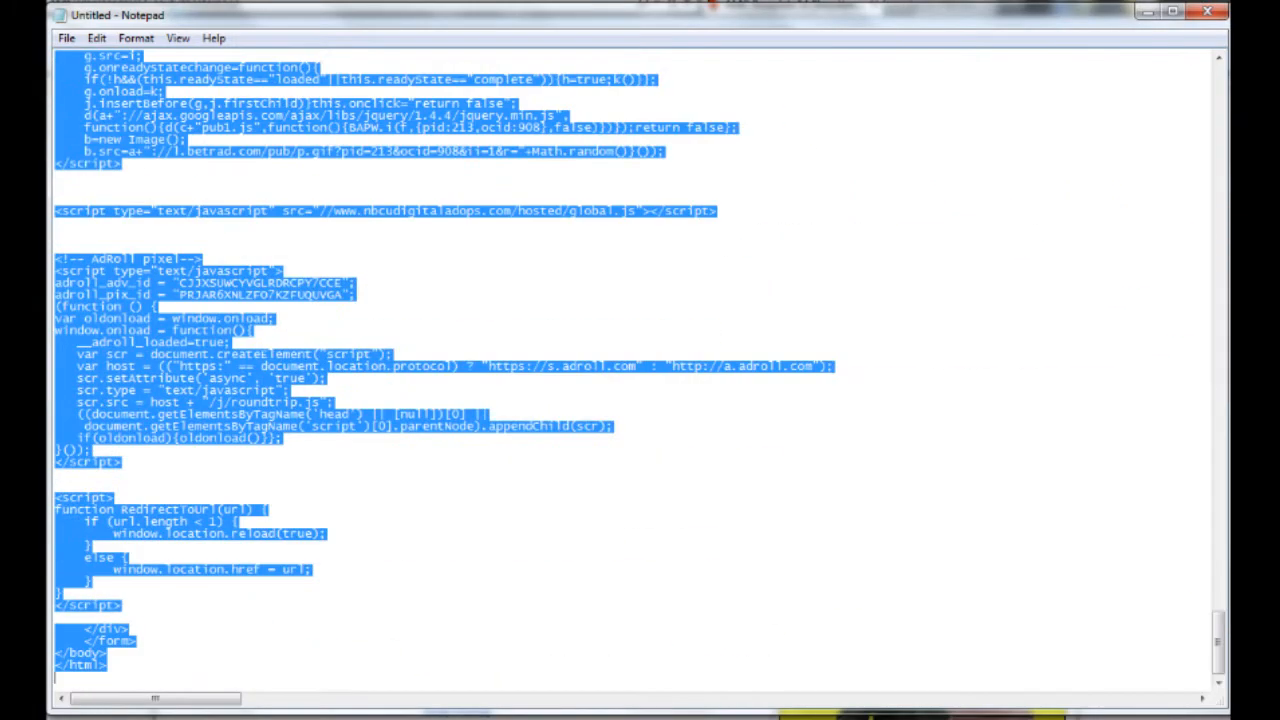
pyautogui.press('Delete')
# Review the trimmed source back to its beginning and examine the markup around the first movie title.
pyautogui.scroll(5, 632, 370)
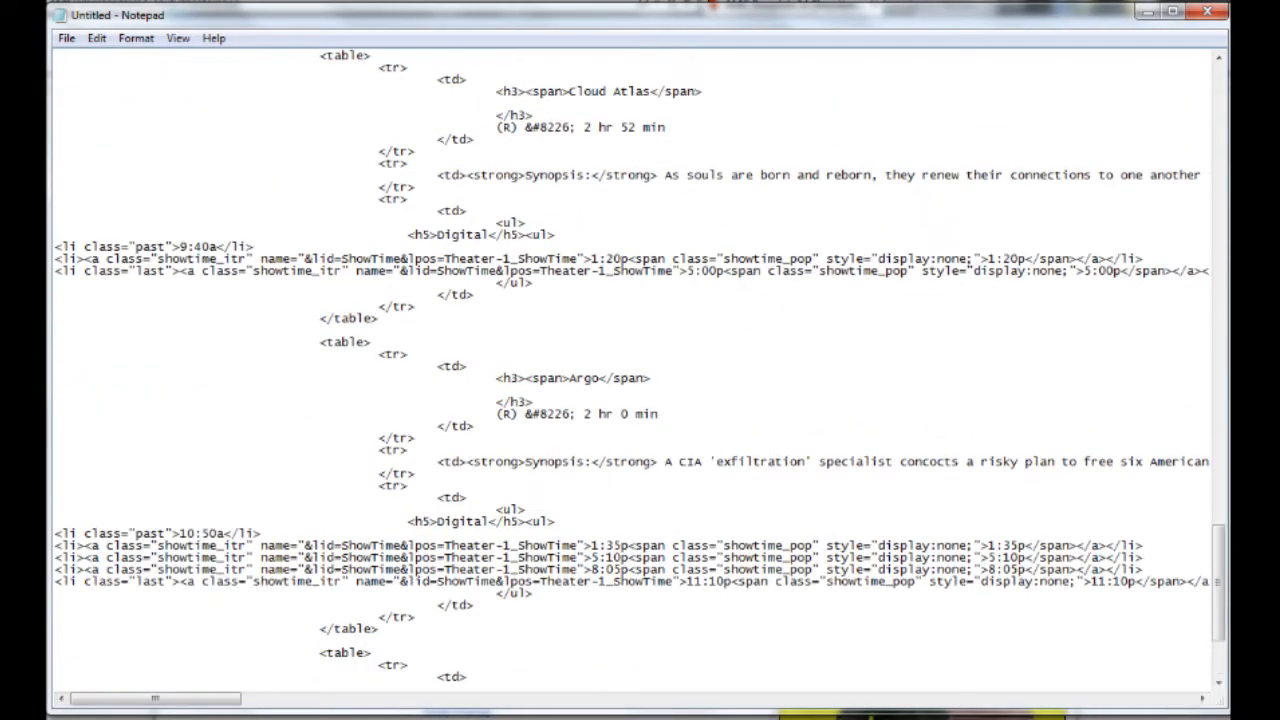
pyautogui.scroll(20, 632, 370)
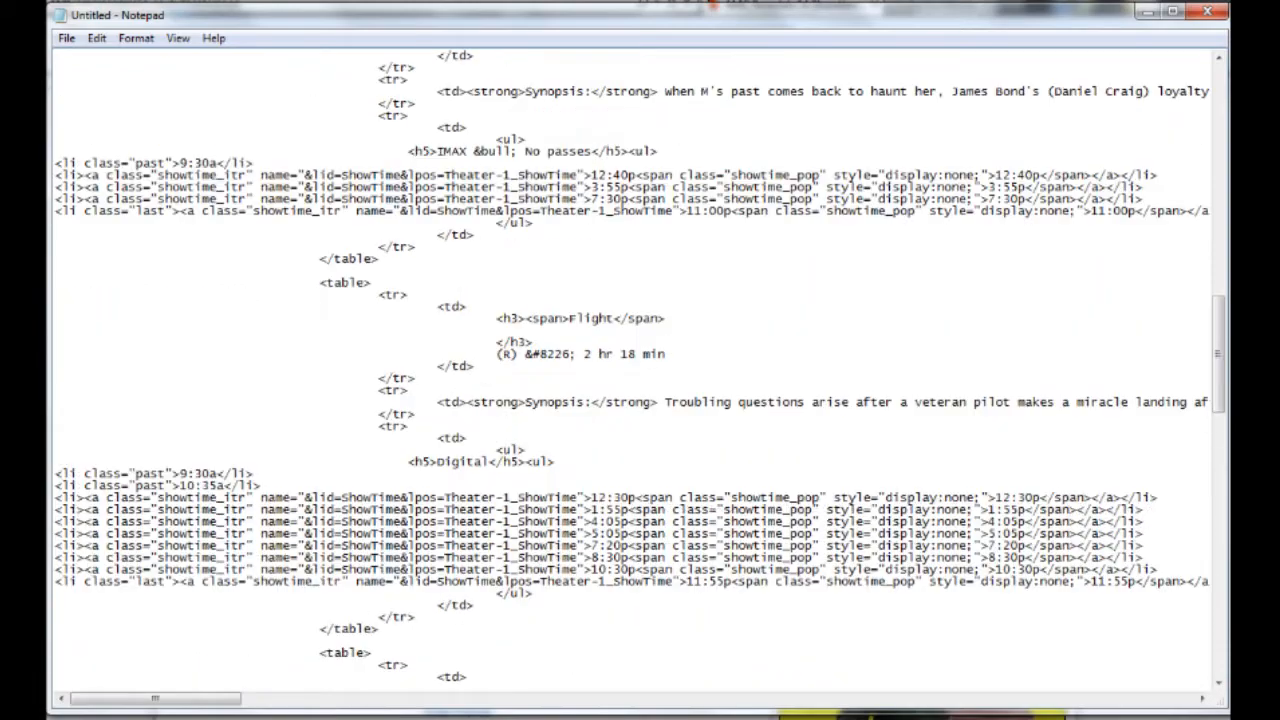
pyautogui.scroll(20, 632, 370)
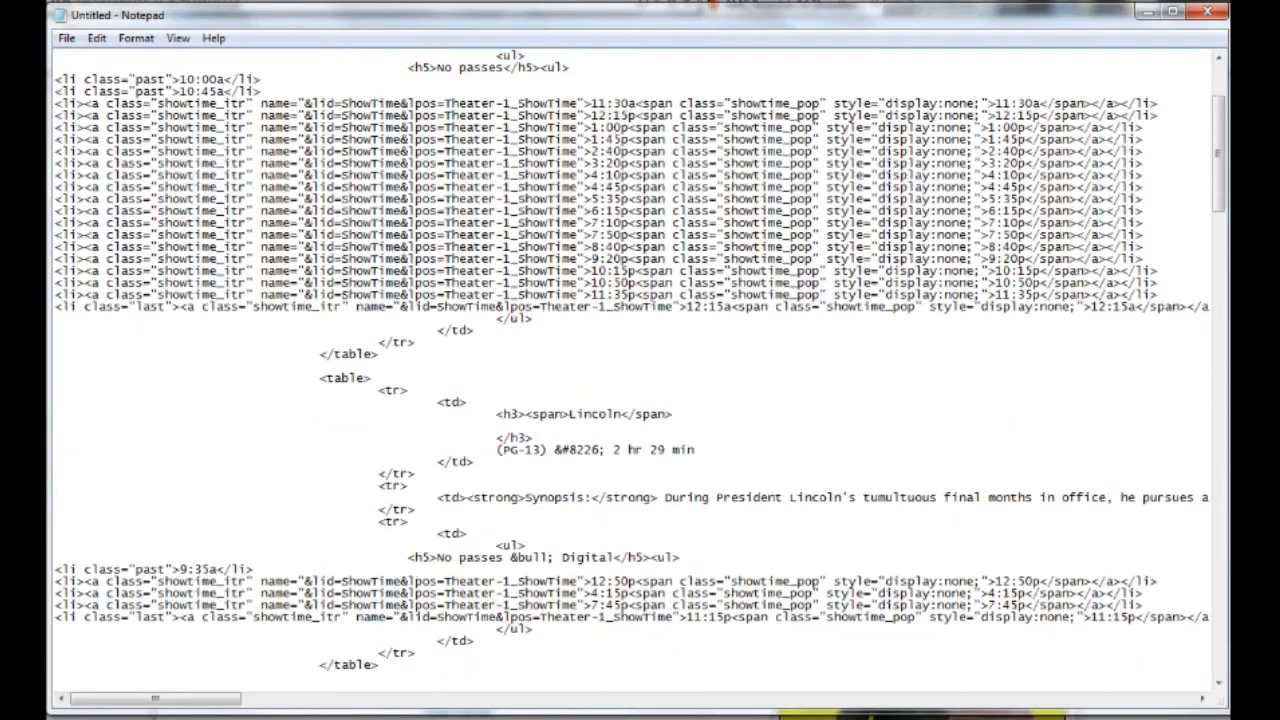
pyautogui.scroll(4, 632, 370)
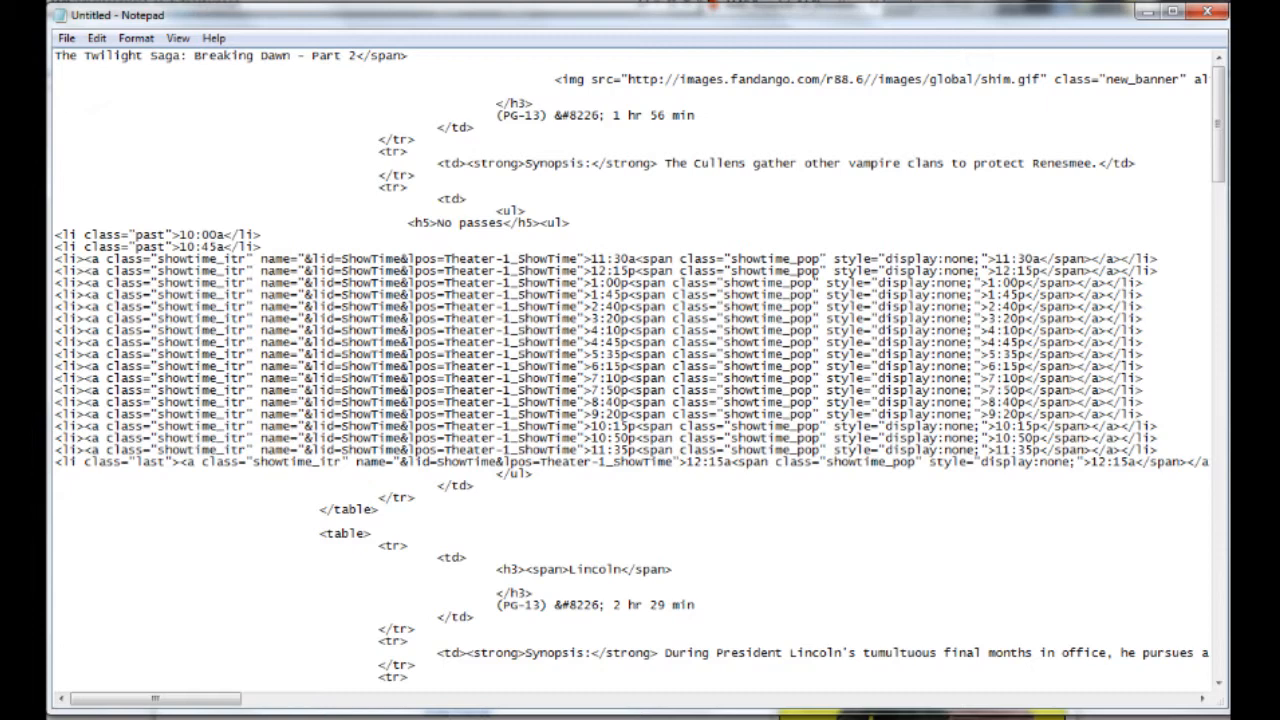
pyautogui.moveTo(143, 56); pyautogui.dragTo(232, 92)
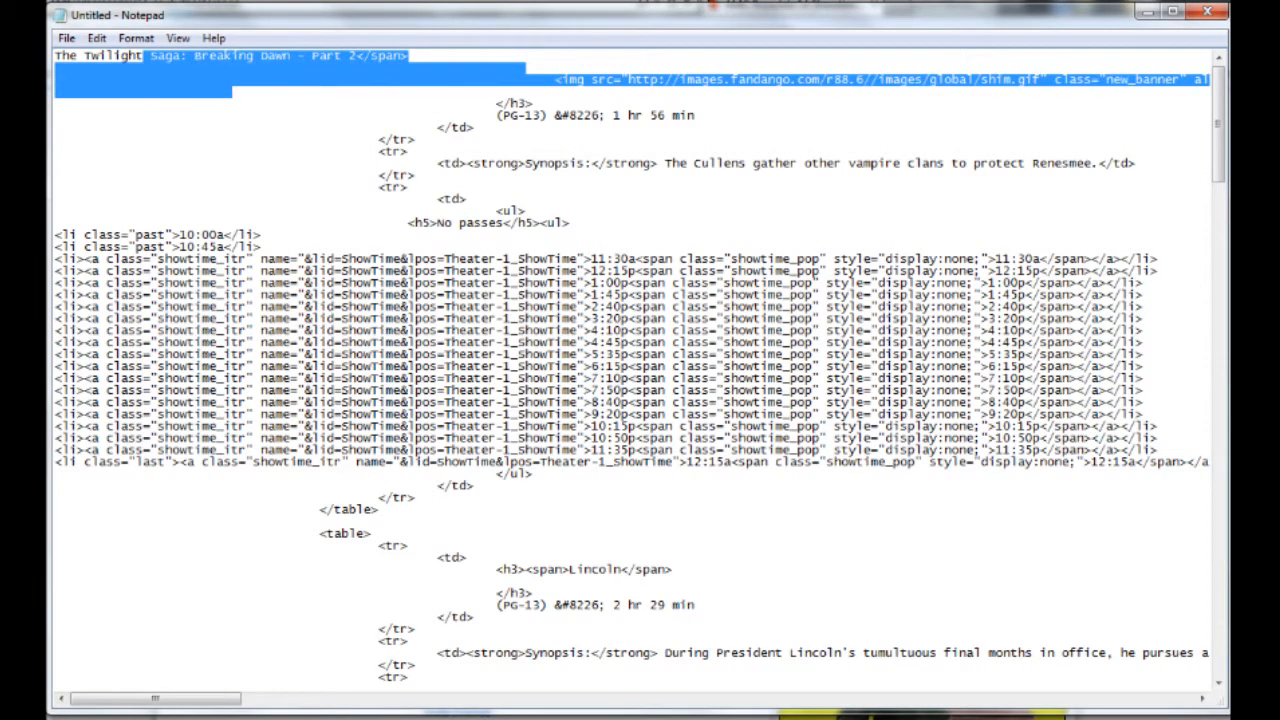
pyautogui.click(172, 68)
pyautogui.moveTo(143, 56); pyautogui.dragTo(173, 68)
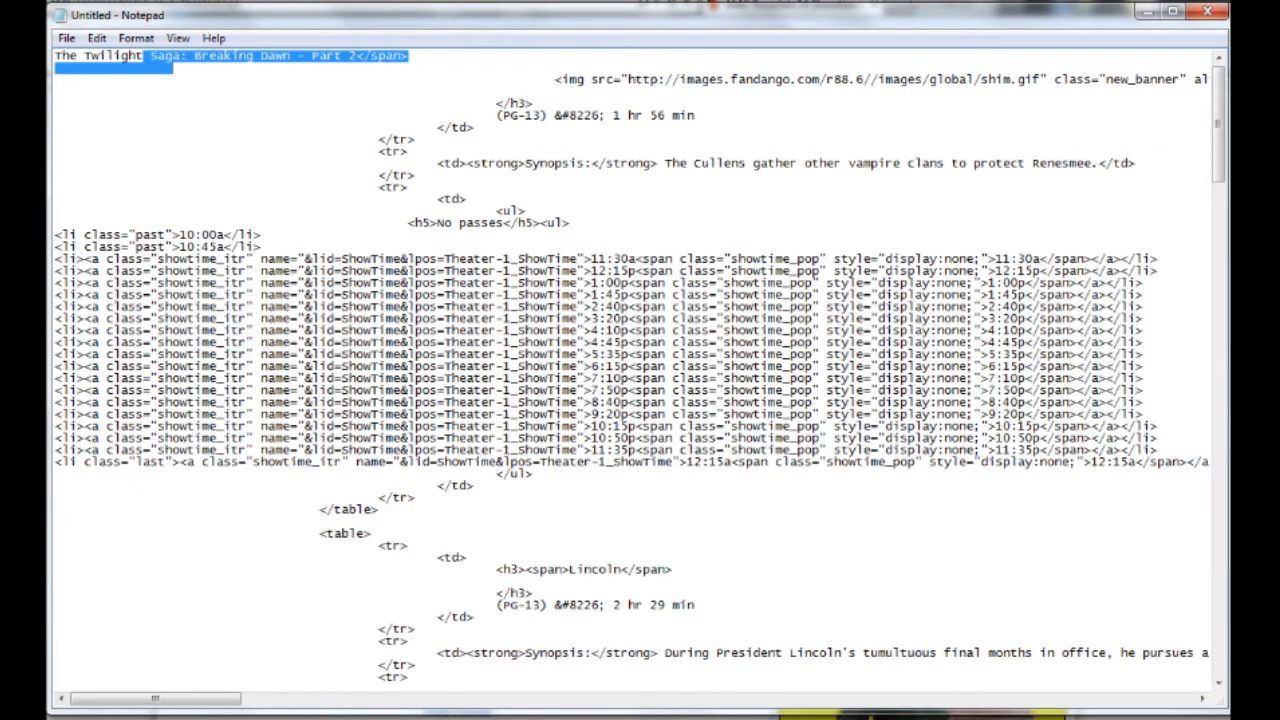
pyautogui.click(290, 140)
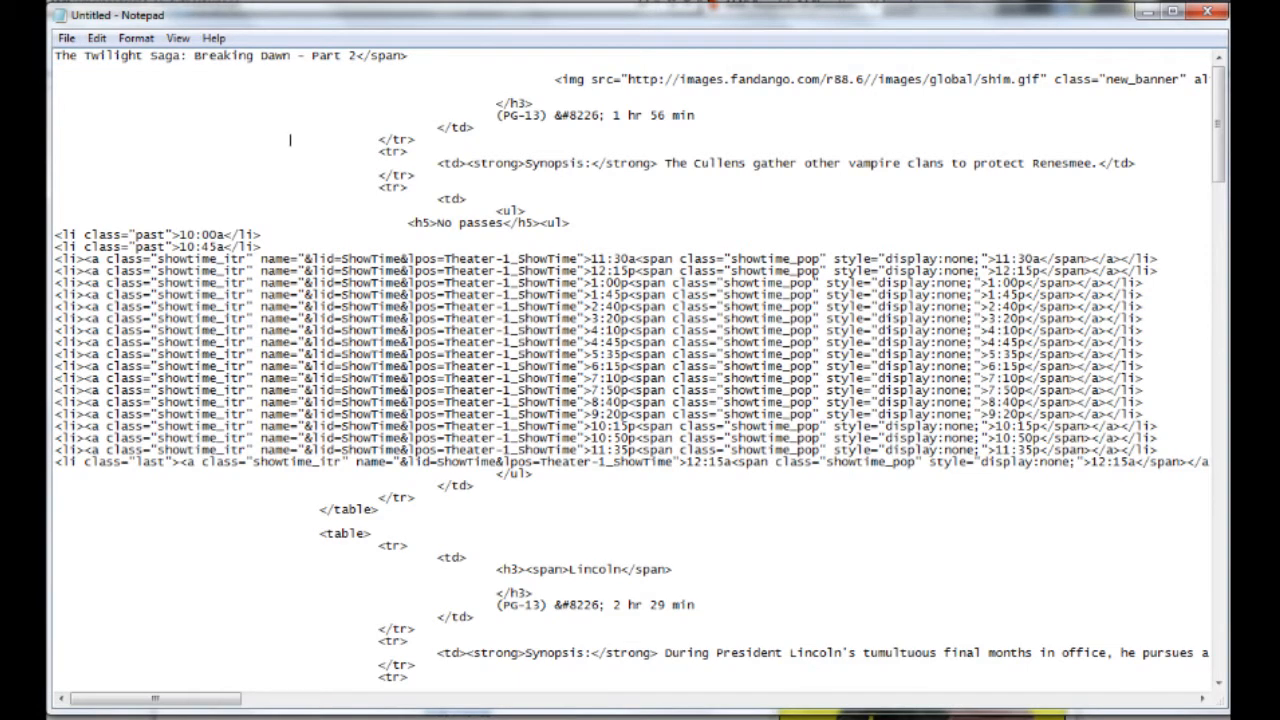
# Shorten the first title to "The Twilight", followed by "1 hr 56 min" on its own line directly above the 10:00a showtime.
pyautogui.moveTo(143, 56); pyautogui.dragTo(614, 116)
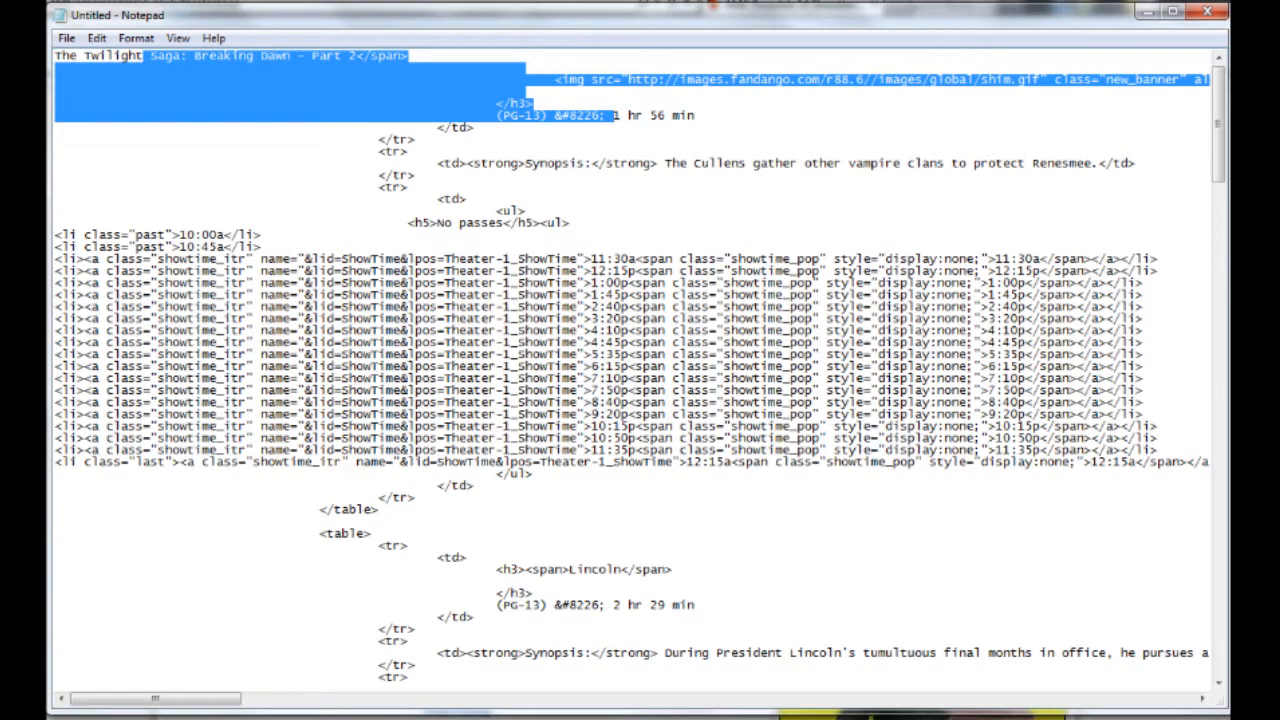
pyautogui.press('Delete')
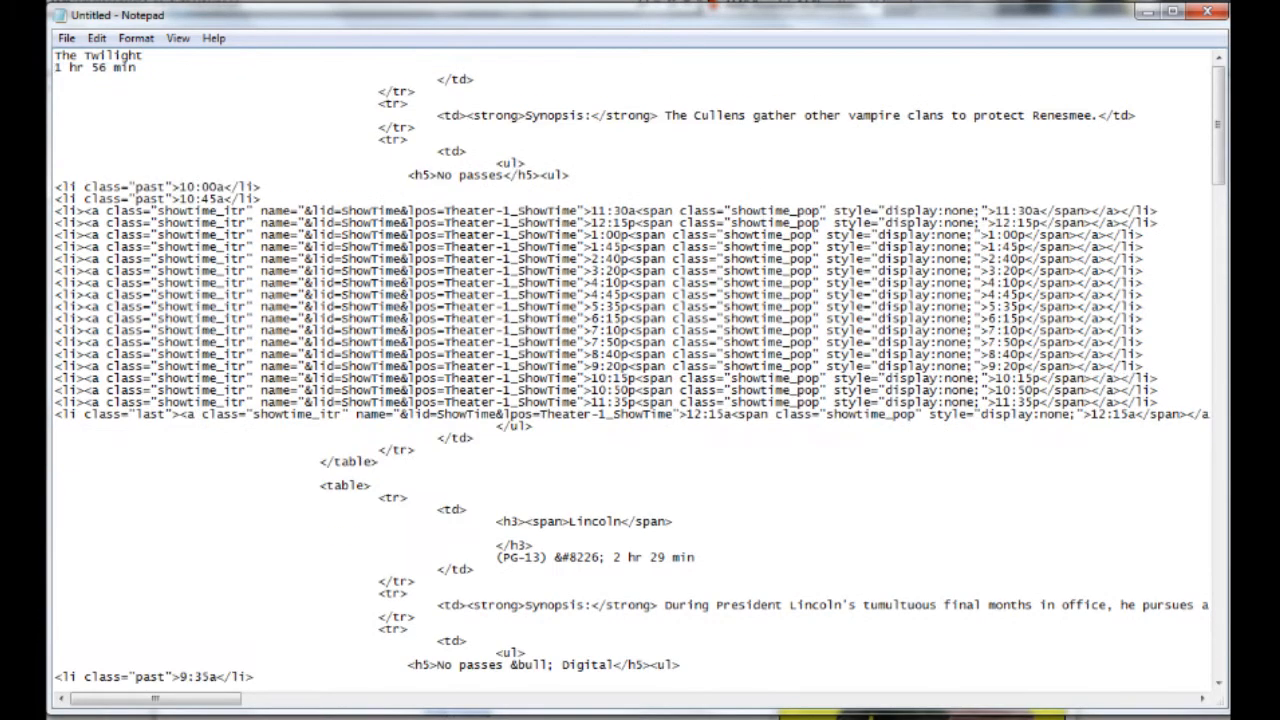
pyautogui.moveTo(137, 68); pyautogui.dragTo(416, 128)
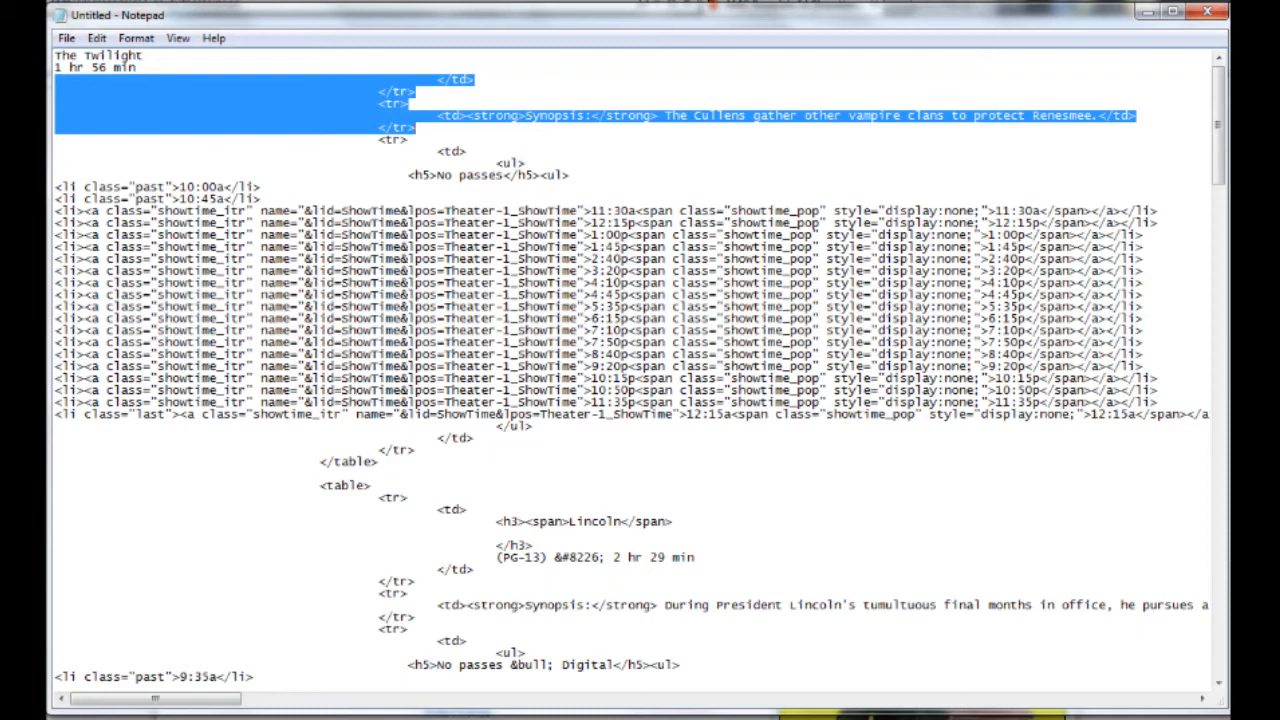
pyautogui.moveTo(416, 128); pyautogui.dragTo(570, 175)
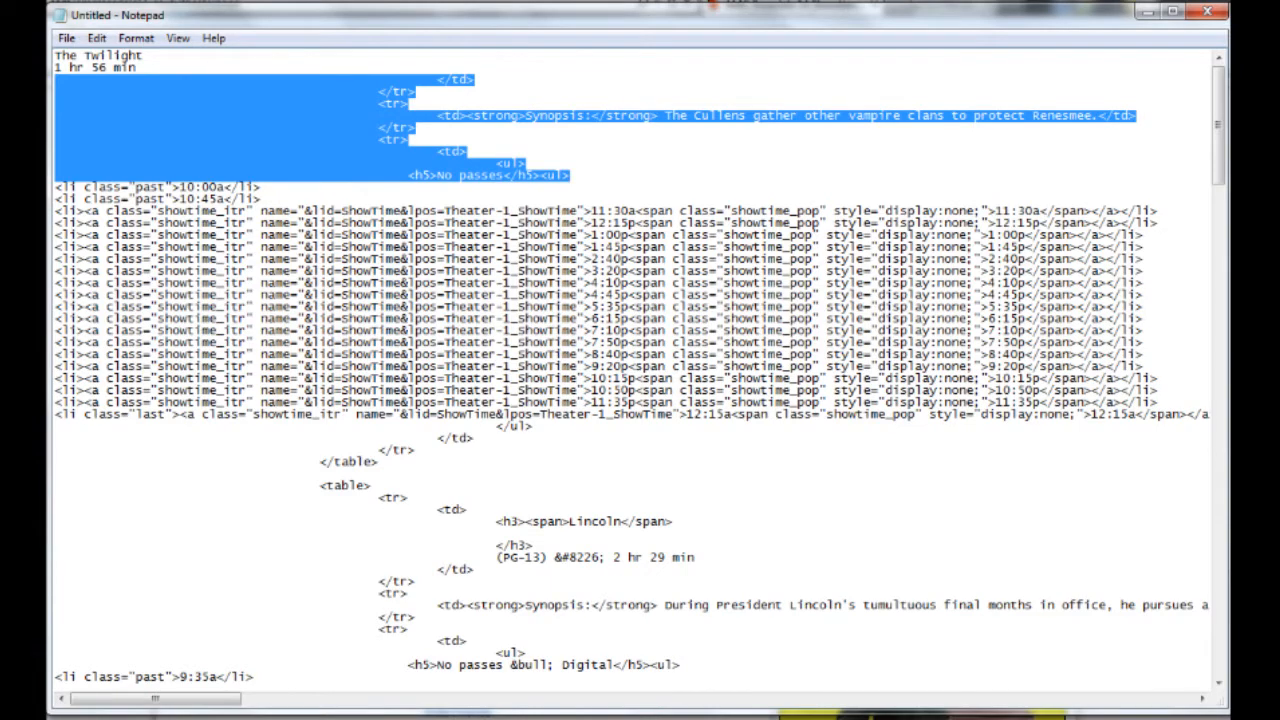
pyautogui.press('Delete')
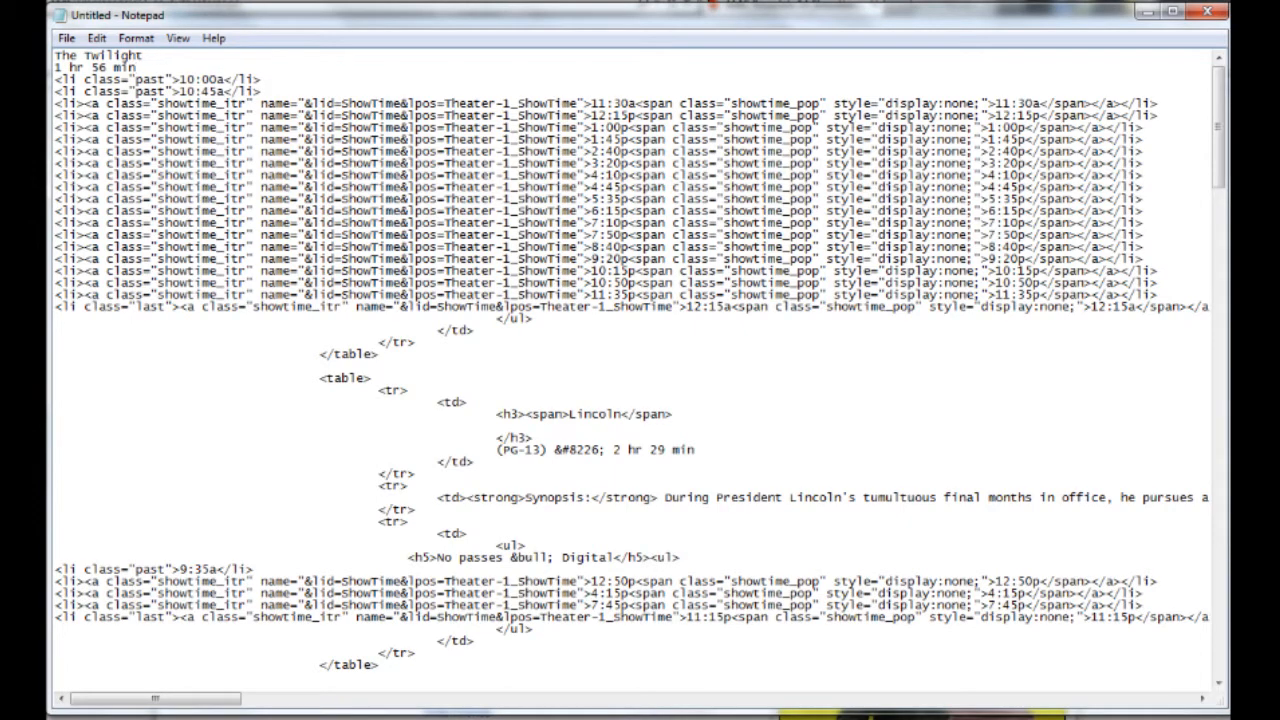
# Examine the Twilight showtime lines, comparing the repeated times and the markup around the last 12:15a entry.
pyautogui.scroll(-1, 640, 365)
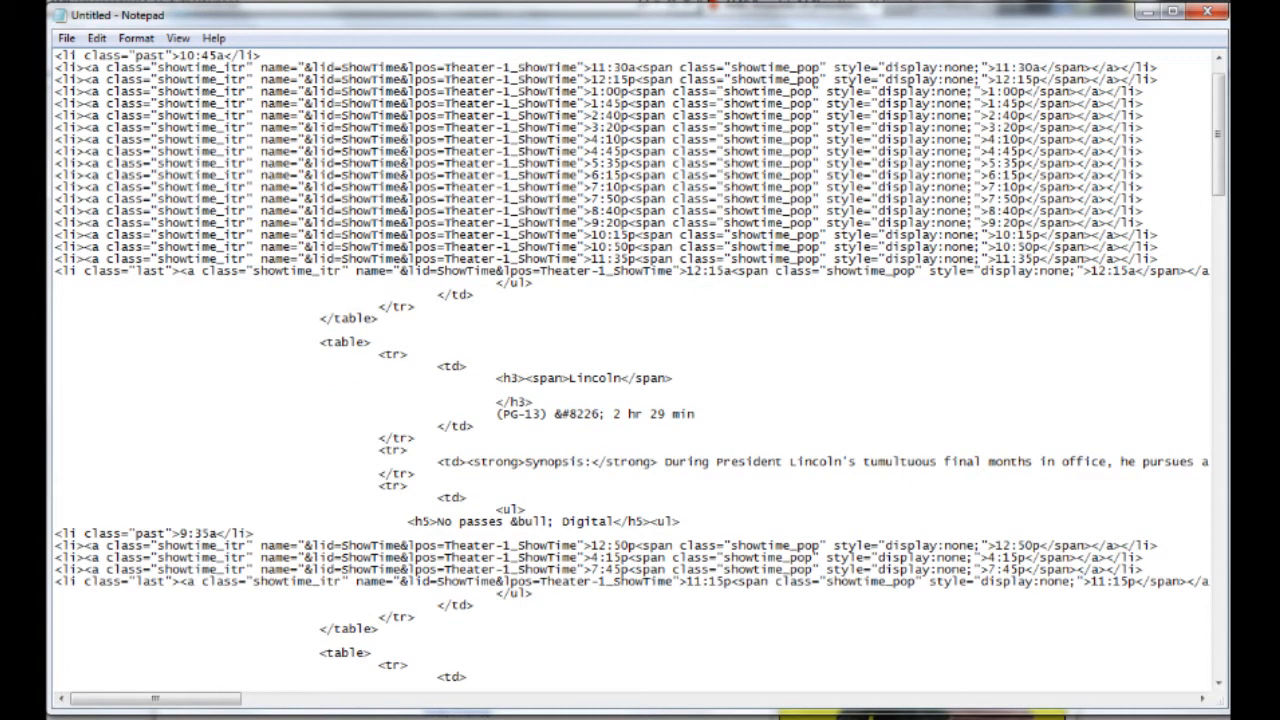
pyautogui.hotkey('shift', 'Down')
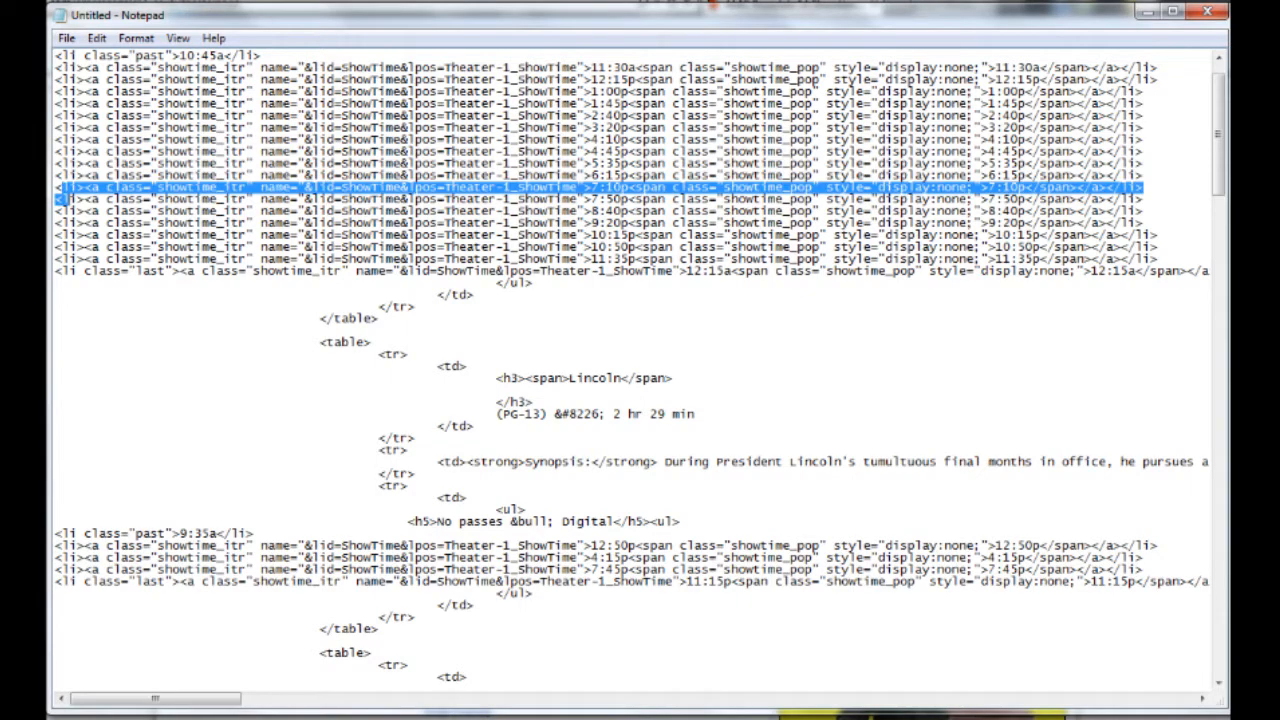
pyautogui.hotkey('shift', 'Down')
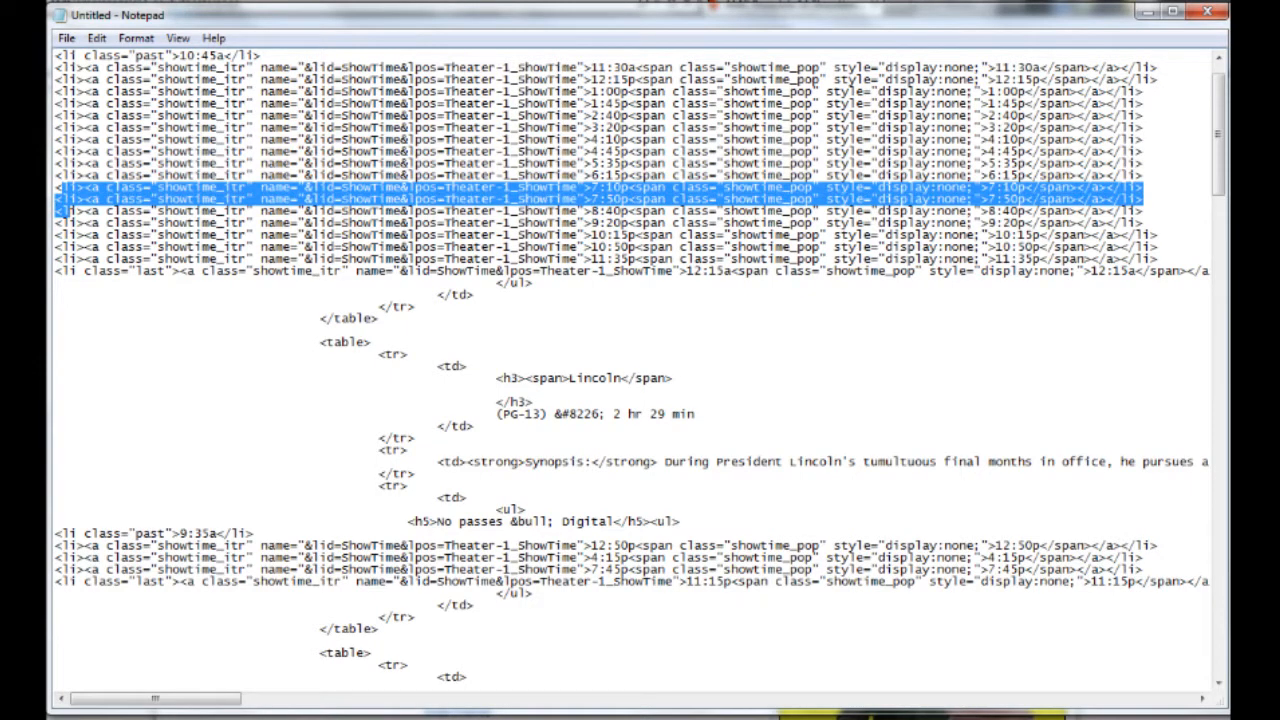
pyautogui.moveTo(60, 211); pyautogui.dragTo(60, 224)
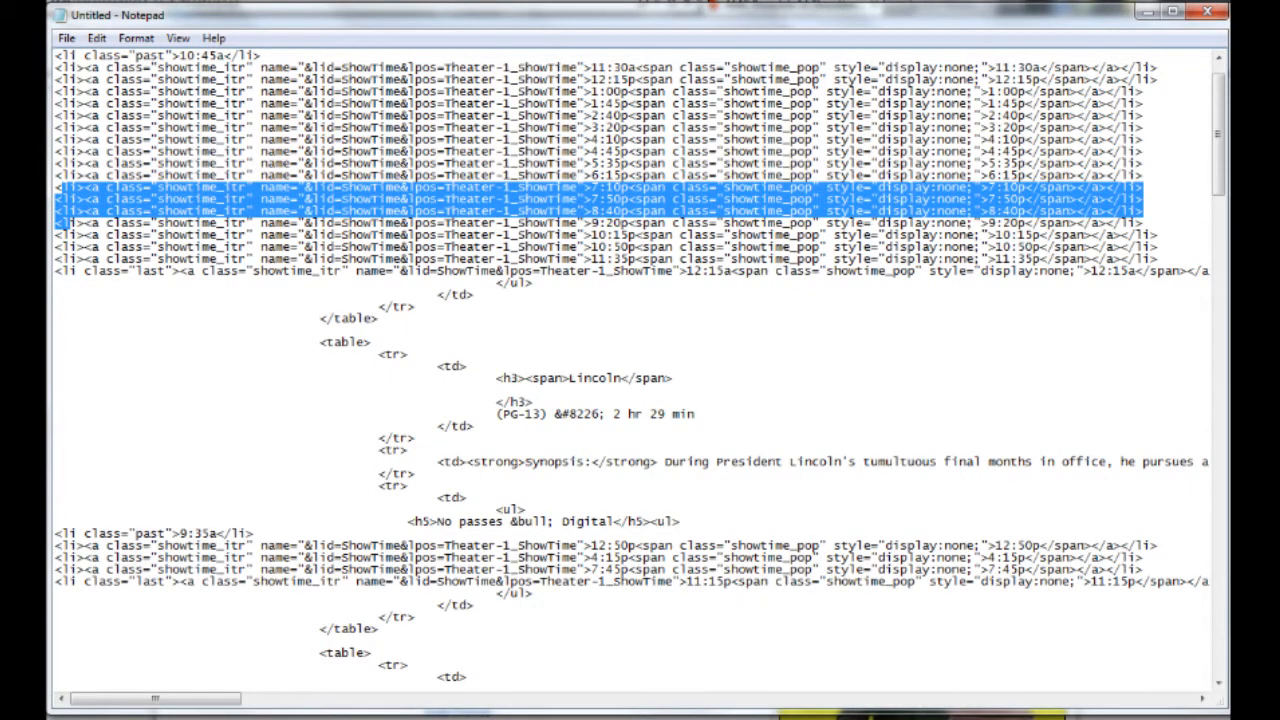
pyautogui.click(56, 270)
pyautogui.hotkey('shift', 'Down')
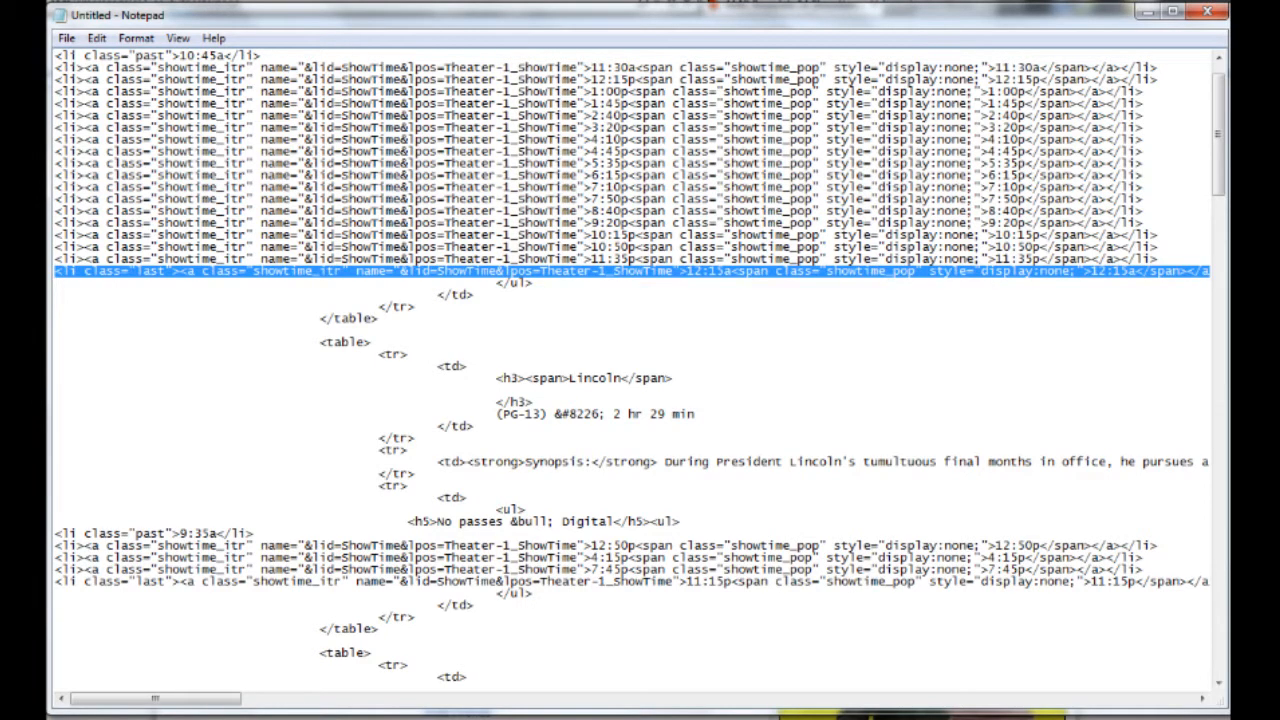
pyautogui.click(232, 367)
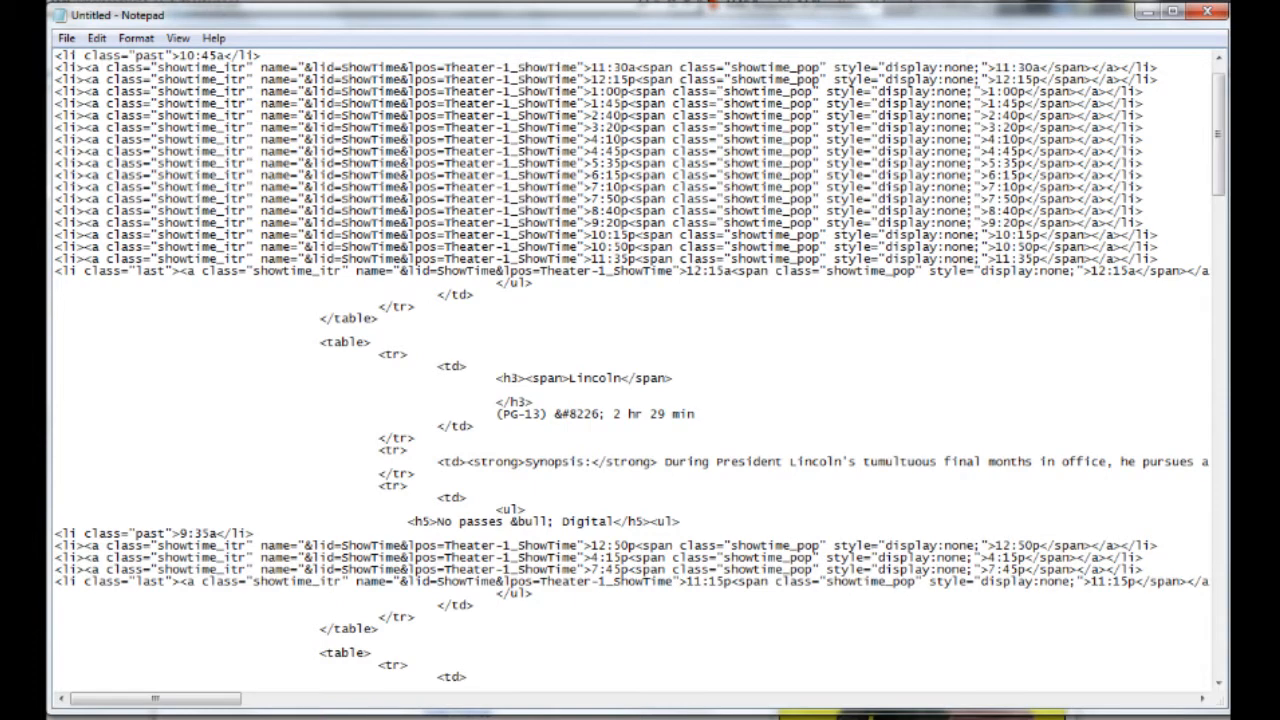
pyautogui.moveTo(590, 235); pyautogui.dragTo(636, 235)
pyautogui.moveTo(995, 235); pyautogui.dragTo(1033, 235)
pyautogui.moveTo(730, 271); pyautogui.dragTo(1092, 271)
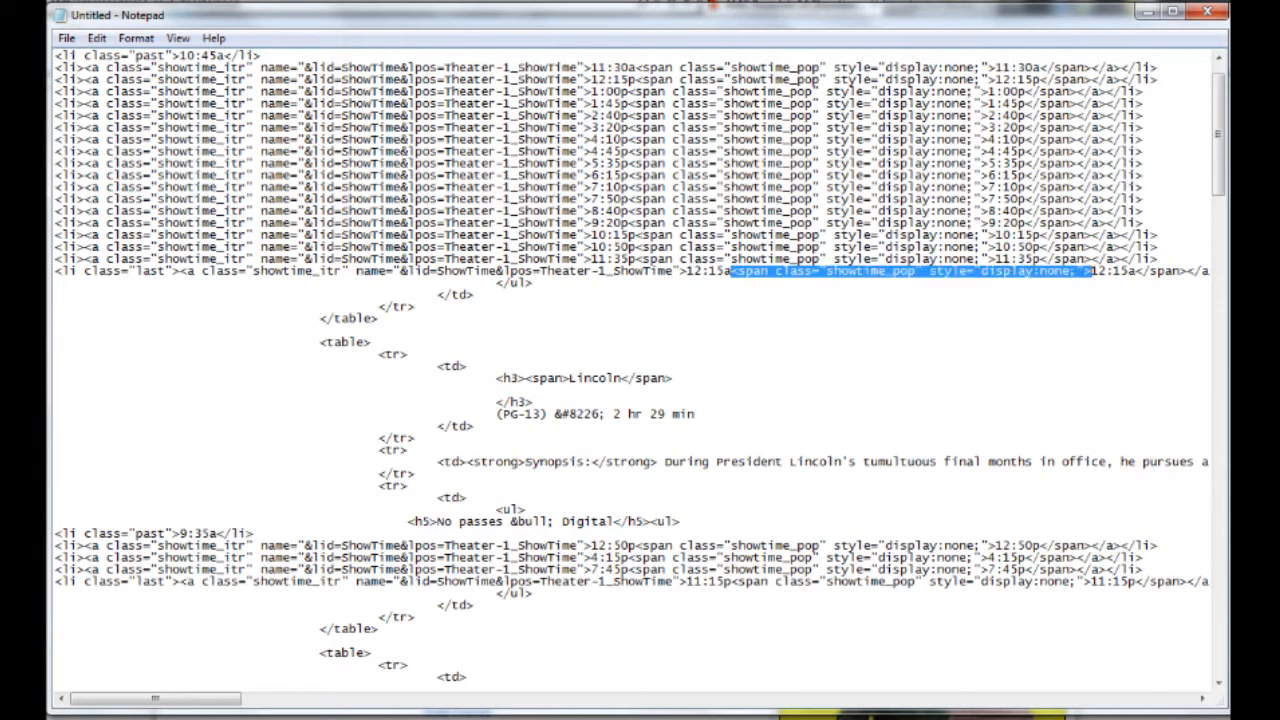
pyautogui.click(534, 283)
# Strip the markup around Lincoln, leaving a blank line after Twilight's 12:15a, the title, and "2 hr 29 min" directly above the 9:35a showtime.
pyautogui.moveTo(730, 271); pyautogui.dragTo(571, 378)
pyautogui.press('Return')
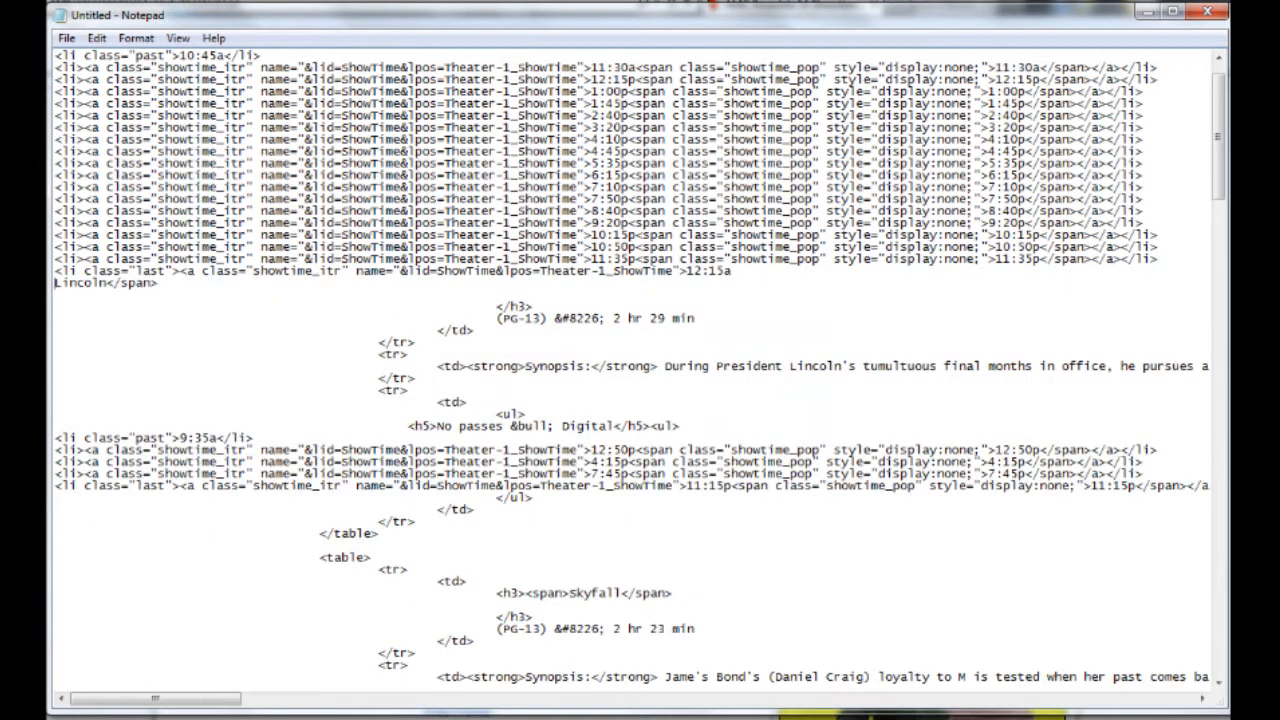
pyautogui.press('Return')
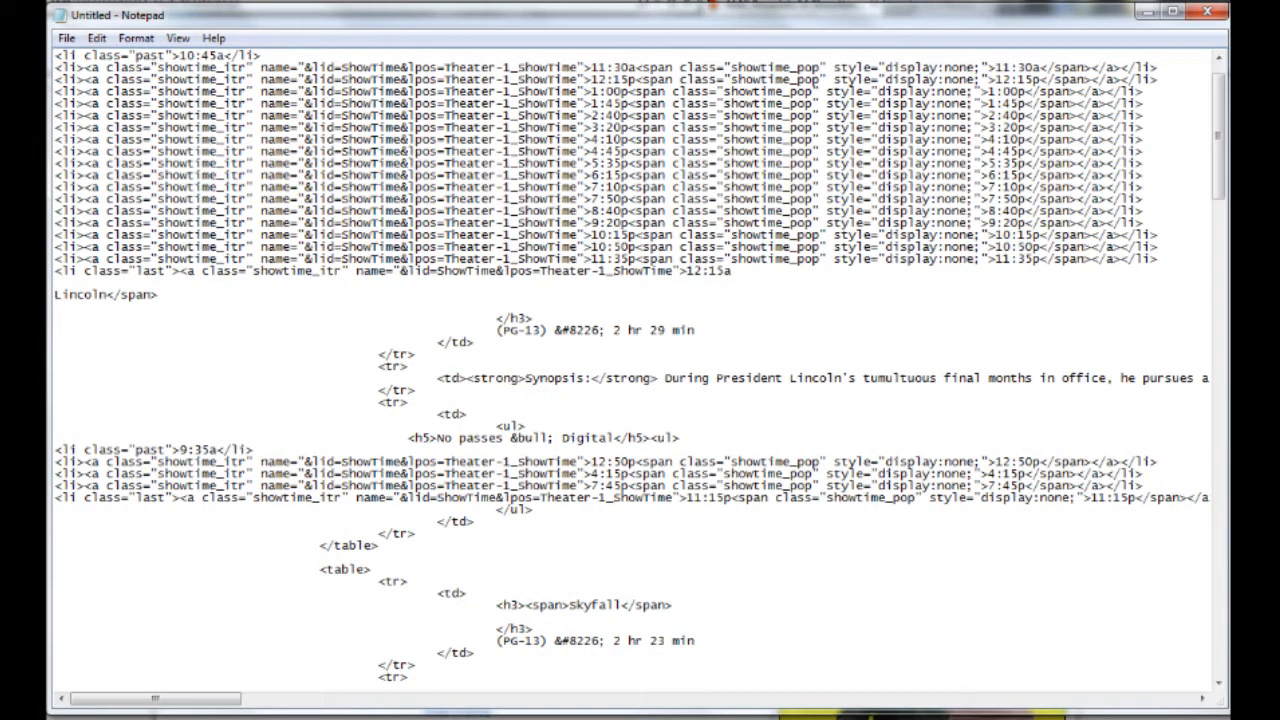
pyautogui.moveTo(108, 295); pyautogui.dragTo(613, 330)
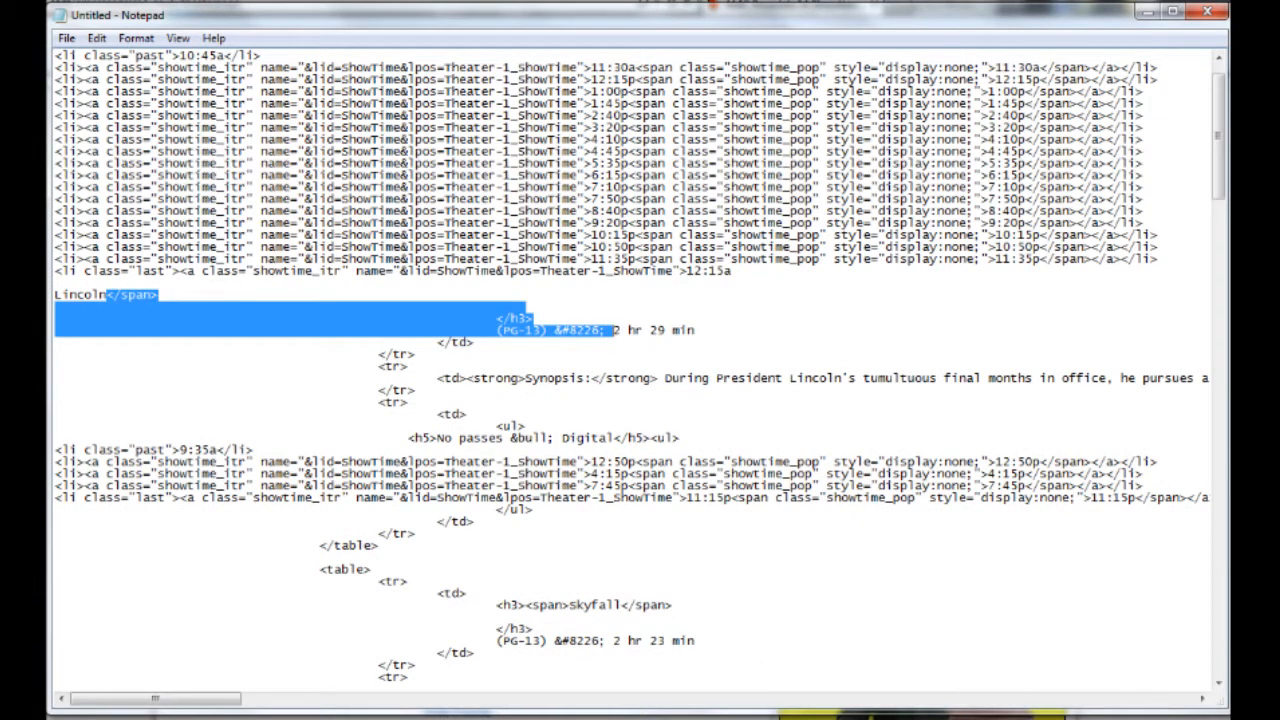
pyautogui.press('Return')
pyautogui.moveTo(138, 307); pyautogui.dragTo(682, 414)
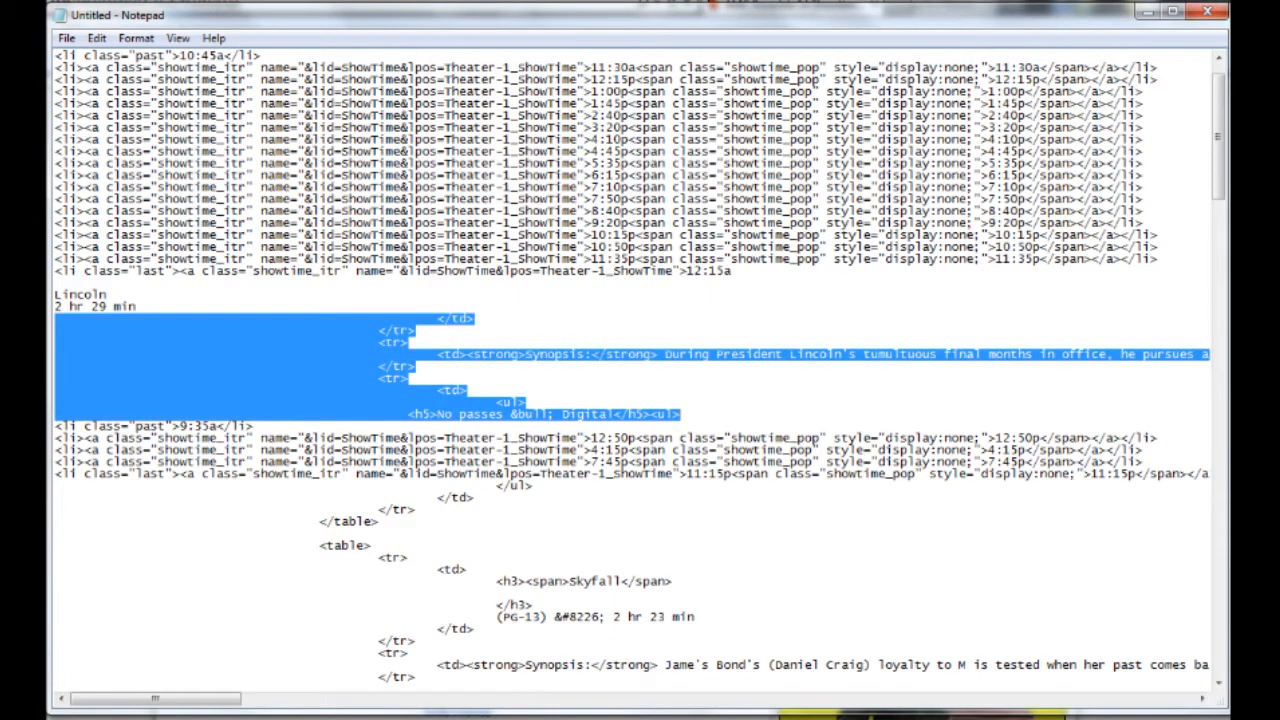
pyautogui.press('Delete')
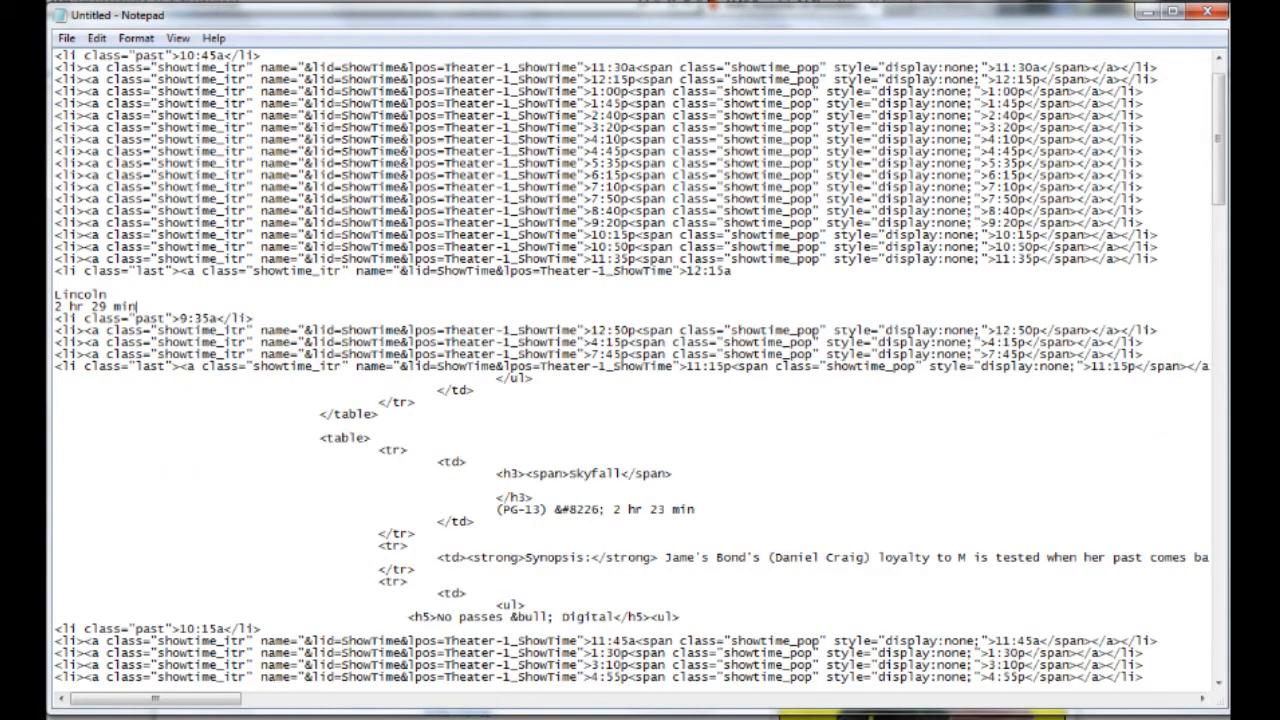
# Strip the markup around Skyfall, leaving a blank line after Lincoln's 11:15p, the title, and "2 hr 23 min" directly above the 10:15a showtime.
pyautogui.moveTo(730, 366); pyautogui.dragTo(570, 473)
pyautogui.press('Delete')
pyautogui.press('Return')
pyautogui.press('Return')
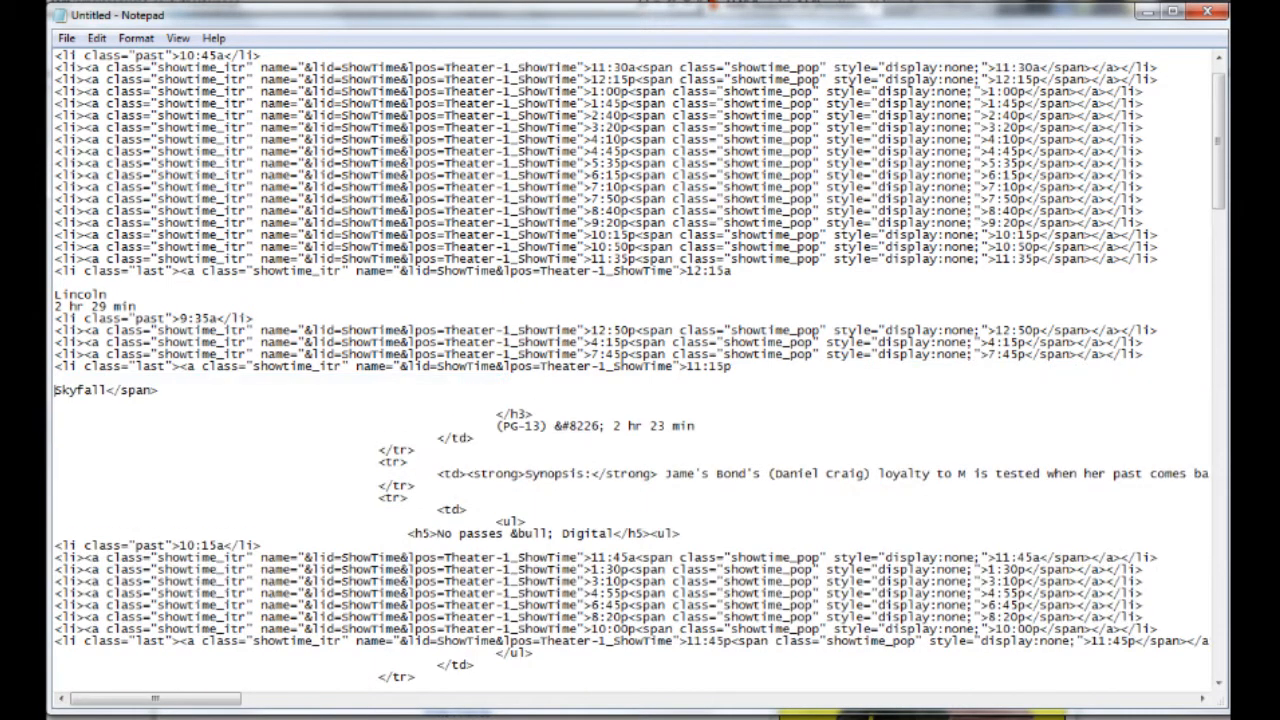
pyautogui.moveTo(108, 390); pyautogui.dragTo(614, 426)
pyautogui.press('Delete')
pyautogui.press('Return')
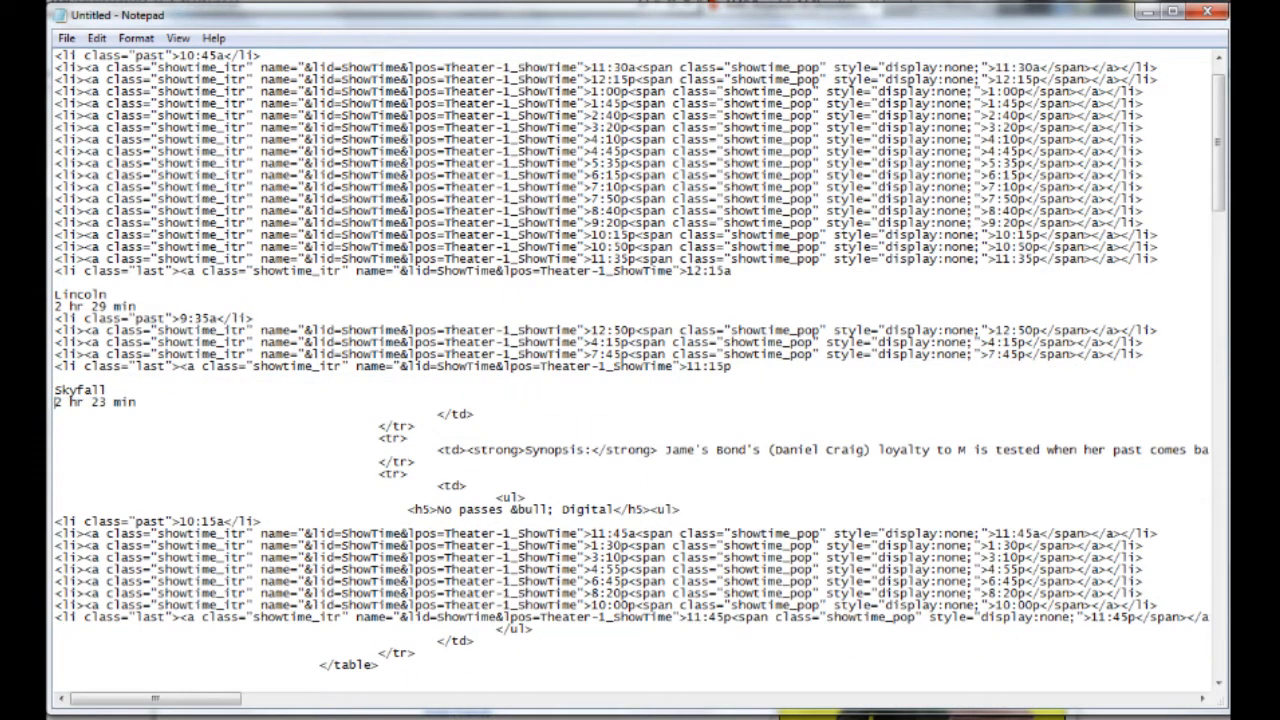
pyautogui.moveTo(136, 402); pyautogui.dragTo(682, 510)
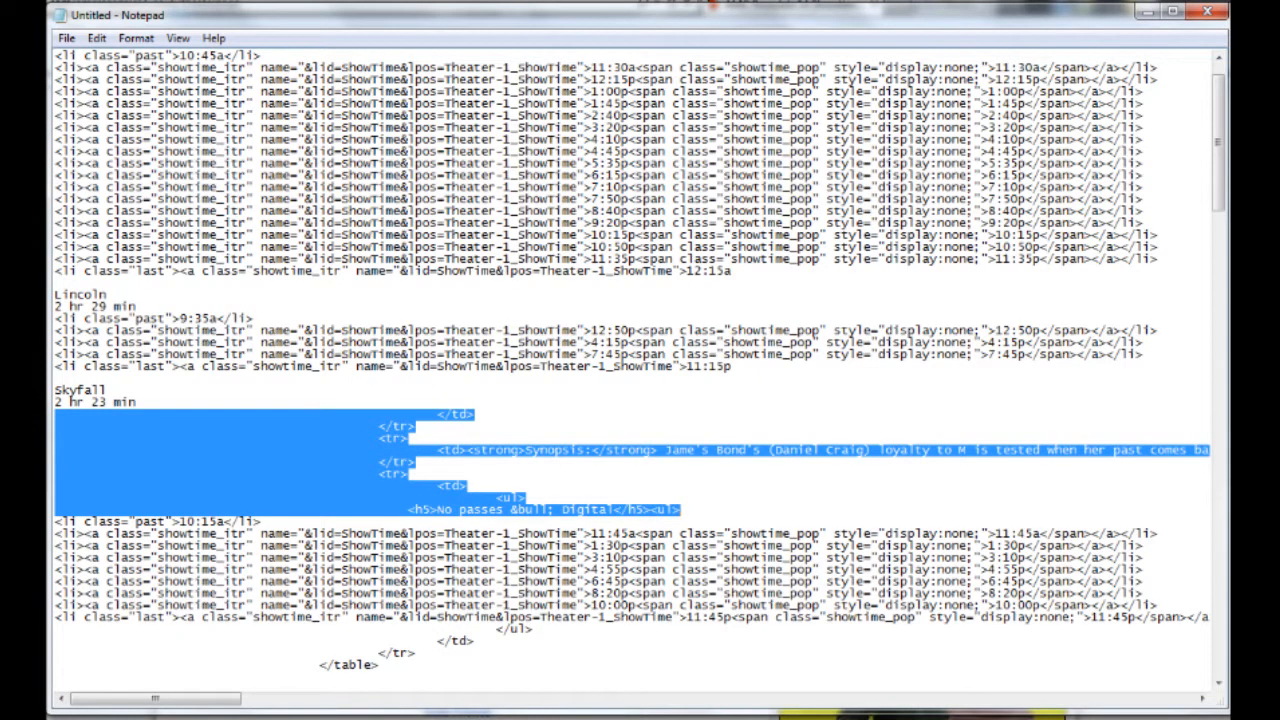
pyautogui.press('Delete')
pyautogui.press('Return')
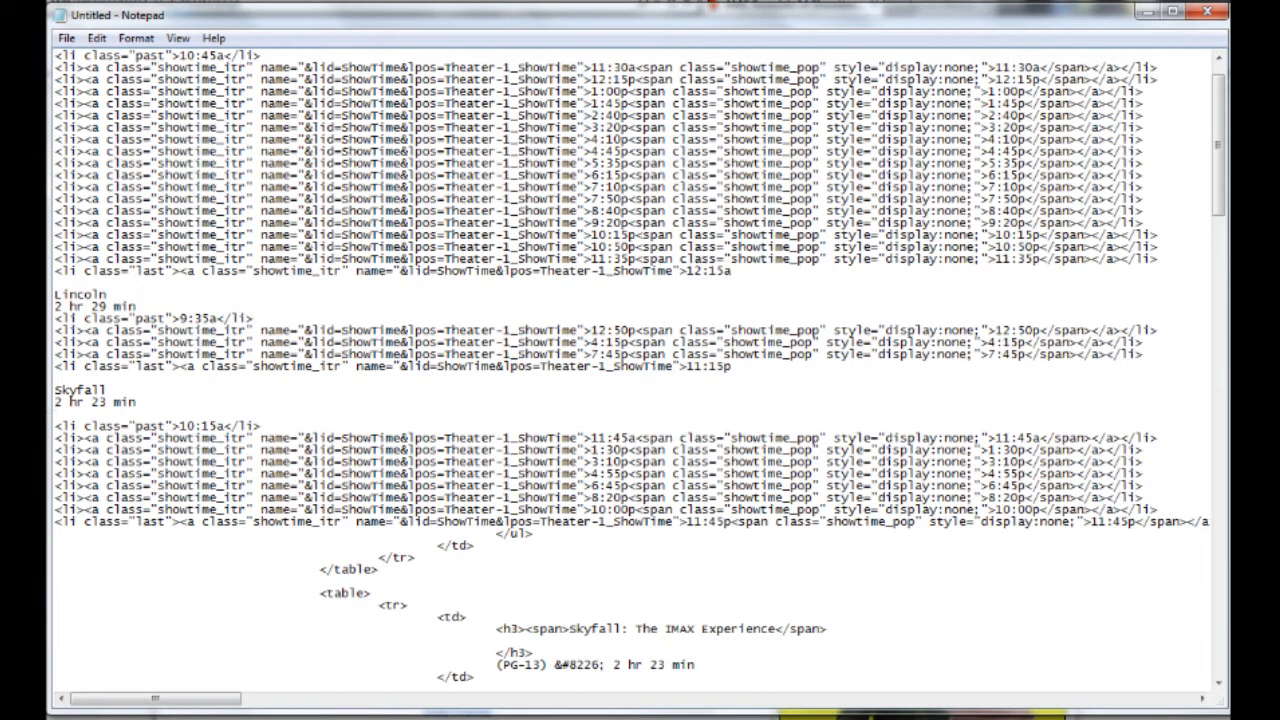
pyautogui.press('BackSpace')
# Strip the markup after Skyfall's 11:45p, shortening the next title to "Skyfall: The IMAX" with "2 hr 23 min" directly above its 9:30a showtime.
pyautogui.scroll(-1, 640, 370)
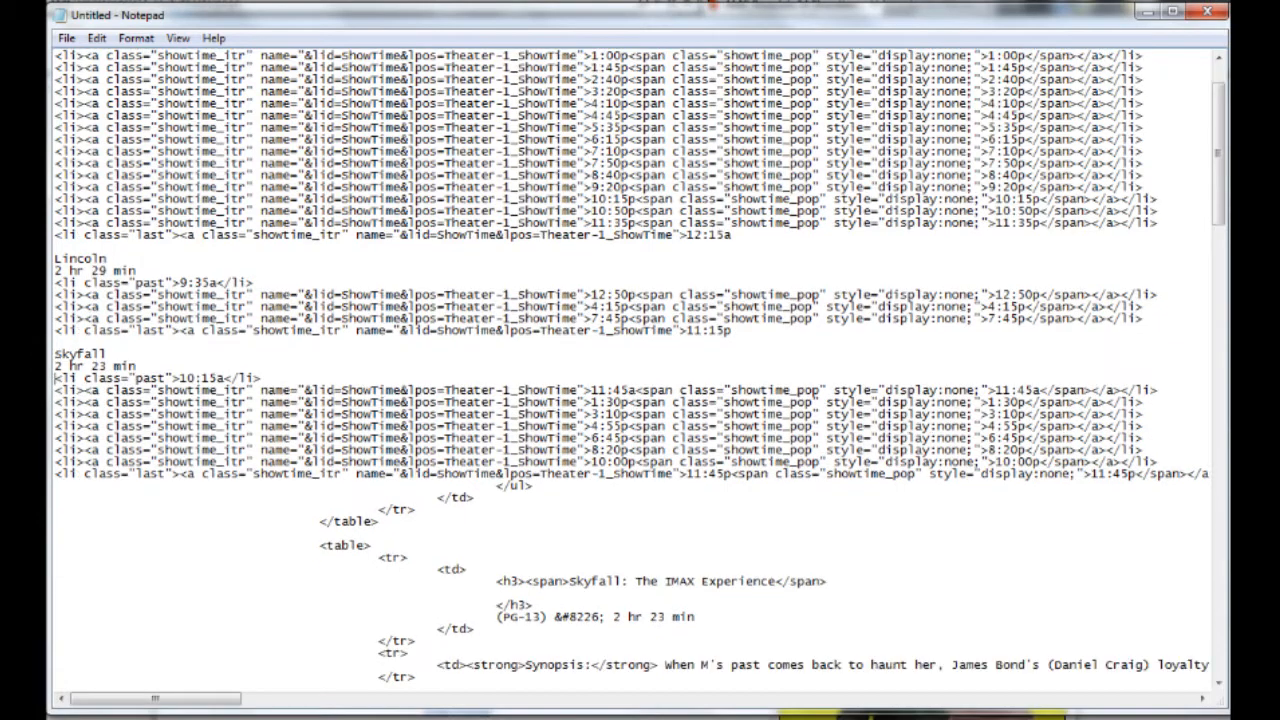
pyautogui.moveTo(730, 473); pyautogui.dragTo(564, 581)
pyautogui.press('BackSpace')
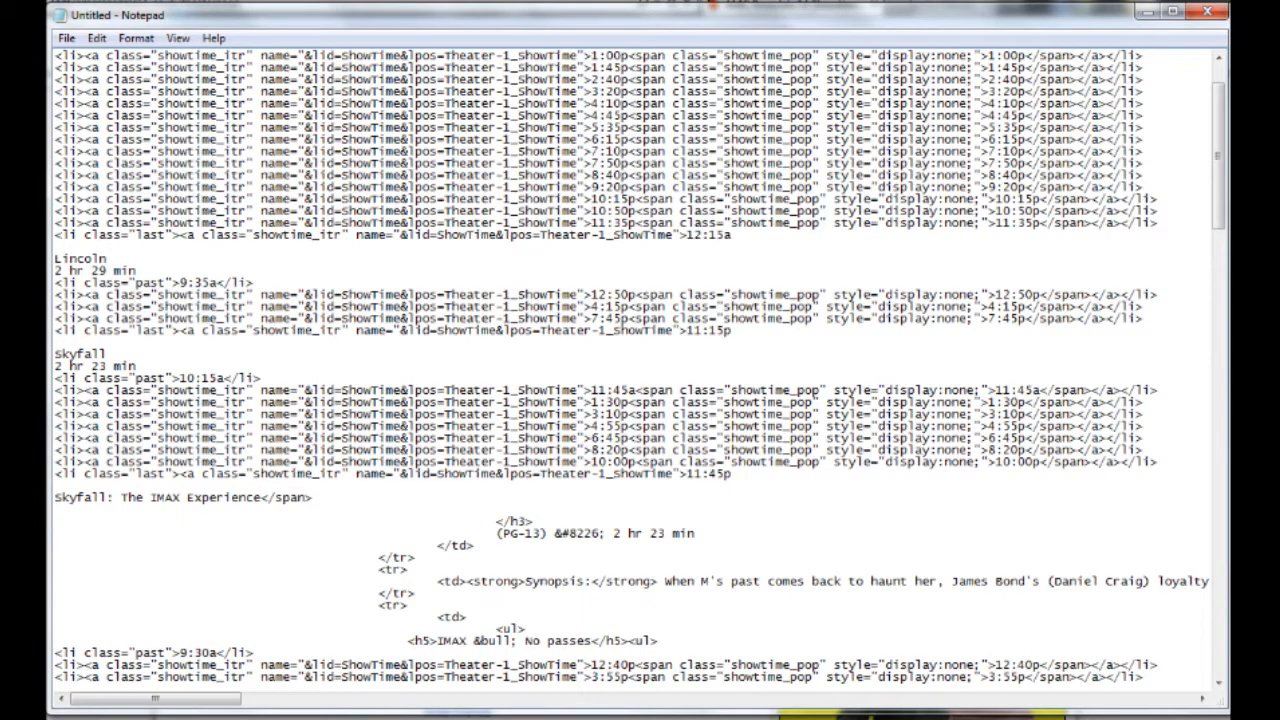
pyautogui.moveTo(181, 497); pyautogui.dragTo(231, 509)
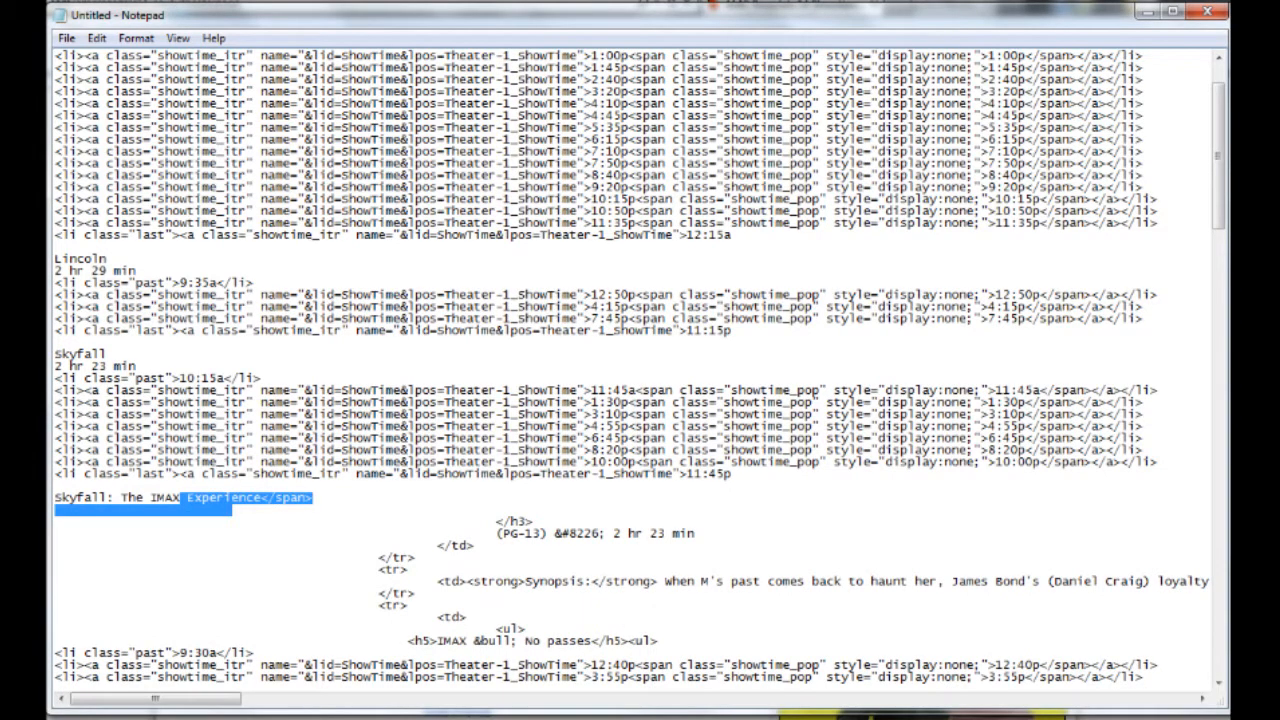
pyautogui.click(290, 547)
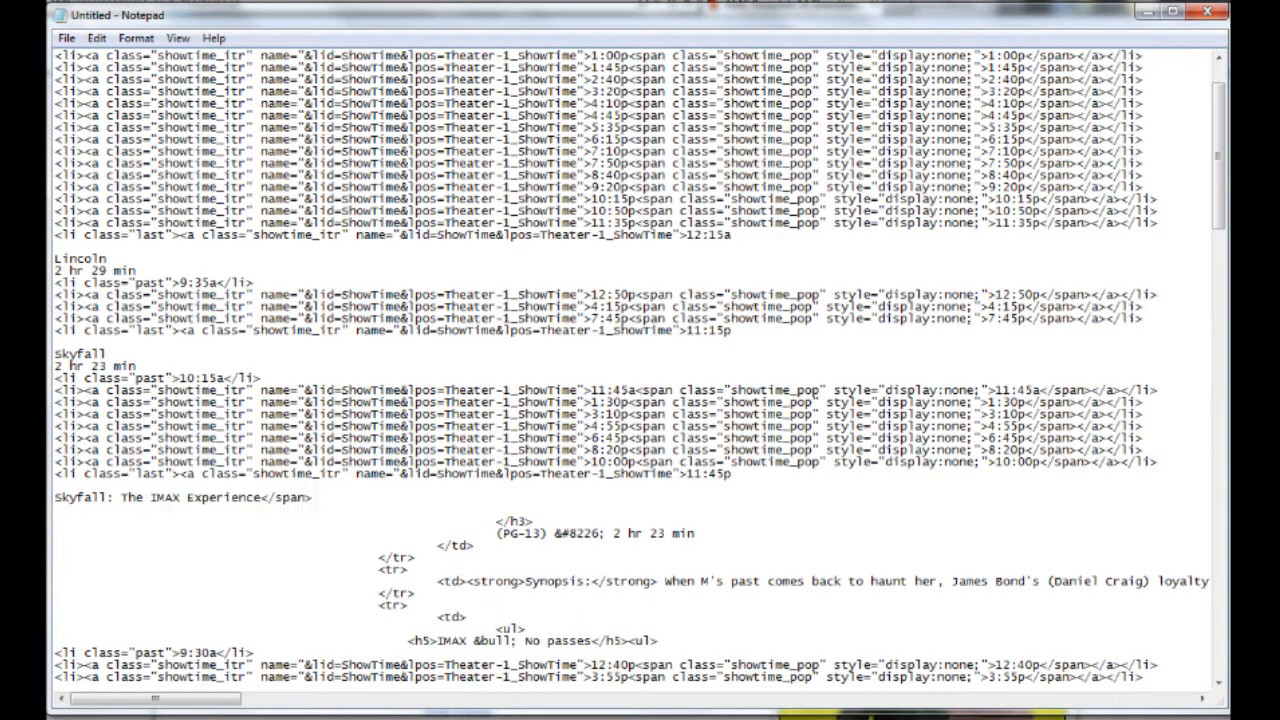
pyautogui.moveTo(181, 497); pyautogui.dragTo(613, 535)
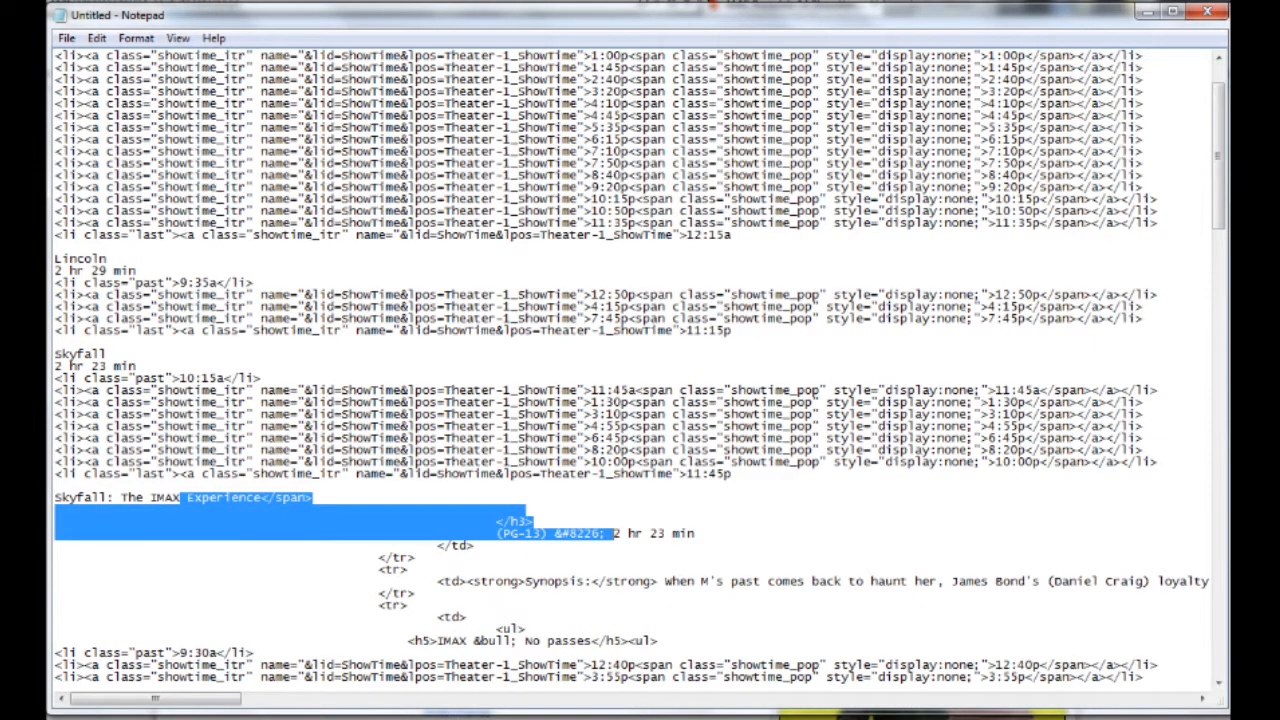
pyautogui.press('Delete')
pyautogui.moveTo(56, 521); pyautogui.dragTo(658, 617)
pyautogui.press('Delete')
# Strip the markup around Flight, leaving a blank line after the 11:00p showtime, the title, and "2 hr 18 min" directly above the 9:30a showtime.
pyautogui.scroll(-5, 640, 360)
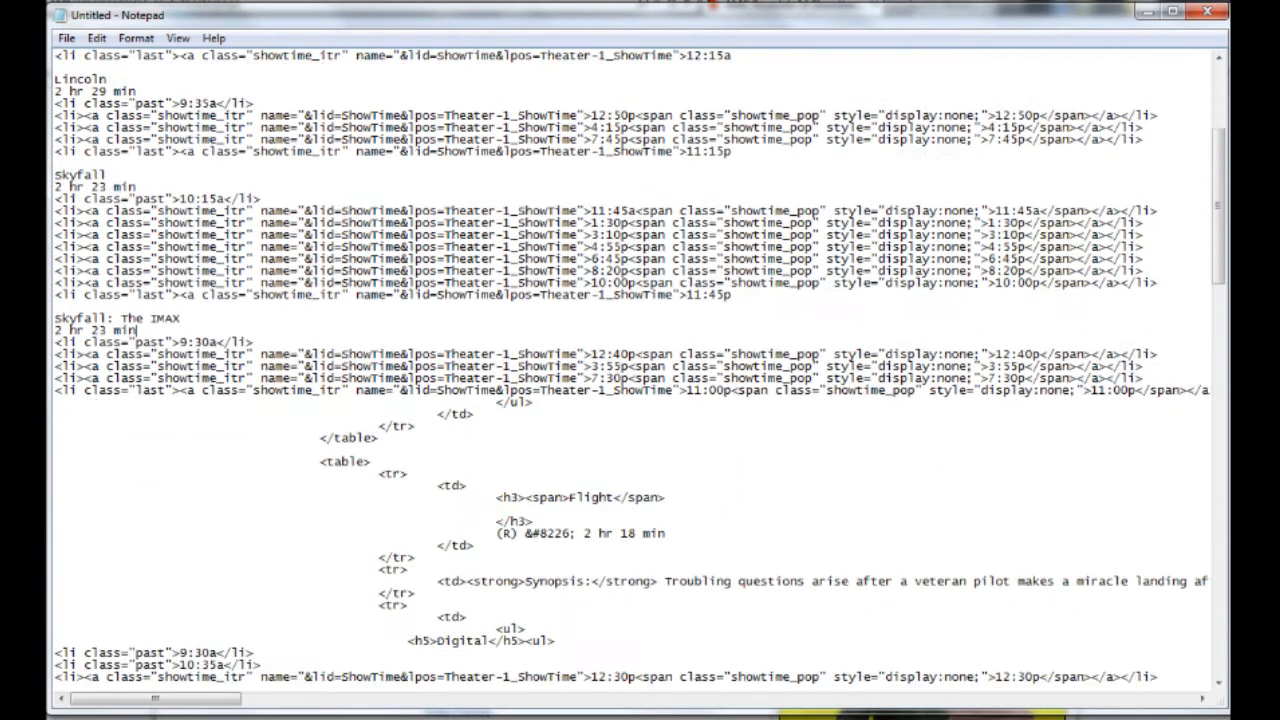
pyautogui.moveTo(730, 390); pyautogui.dragTo(564, 497)
pyautogui.press('Delete')
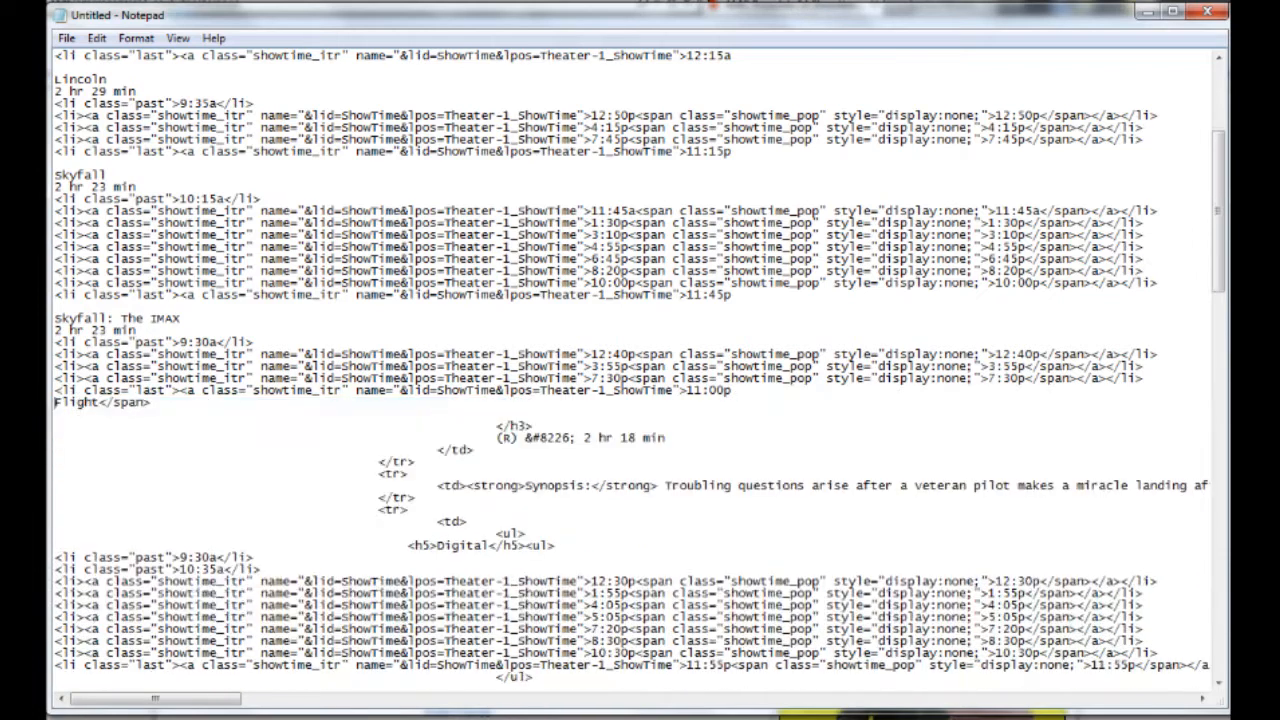
pyautogui.press('Return')
pyautogui.moveTo(150, 414); pyautogui.dragTo(580, 450)
pyautogui.press('Delete')
pyautogui.moveTo(136, 426); pyautogui.dragTo(556, 533)
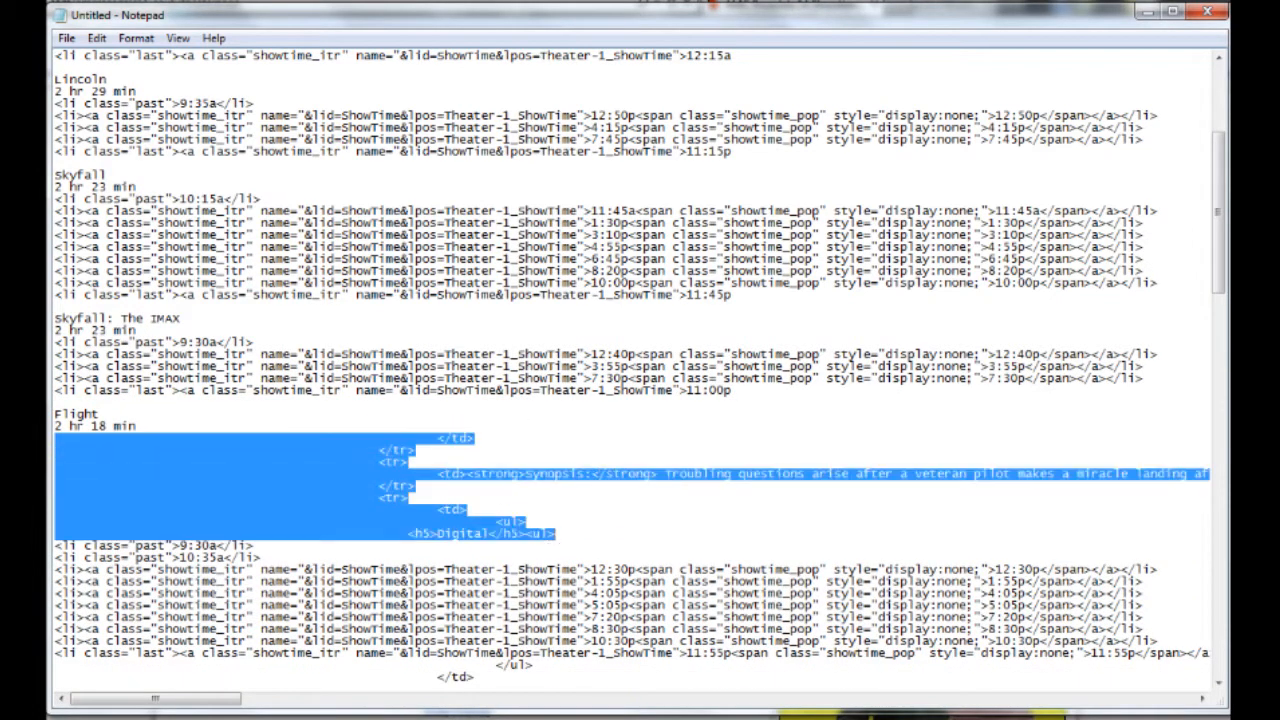
pyautogui.press('Delete')
# Strip the markup around Wreck-It Ralph, leaving a blank line after Flight's 11:55p, the title, and "1 hr 41 min" directly above the 11:20a showtime.
pyautogui.scroll(-4, 640, 366)
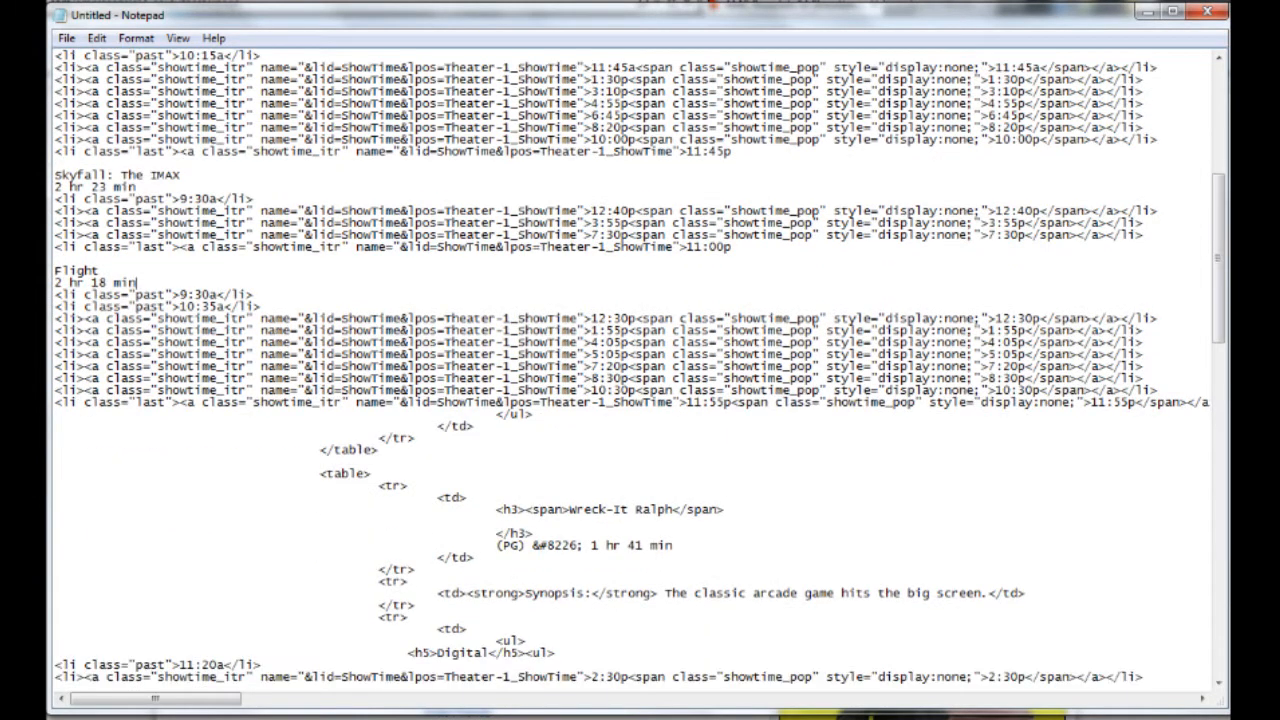
pyautogui.moveTo(731, 402); pyautogui.dragTo(568, 509)
pyautogui.press('Delete')
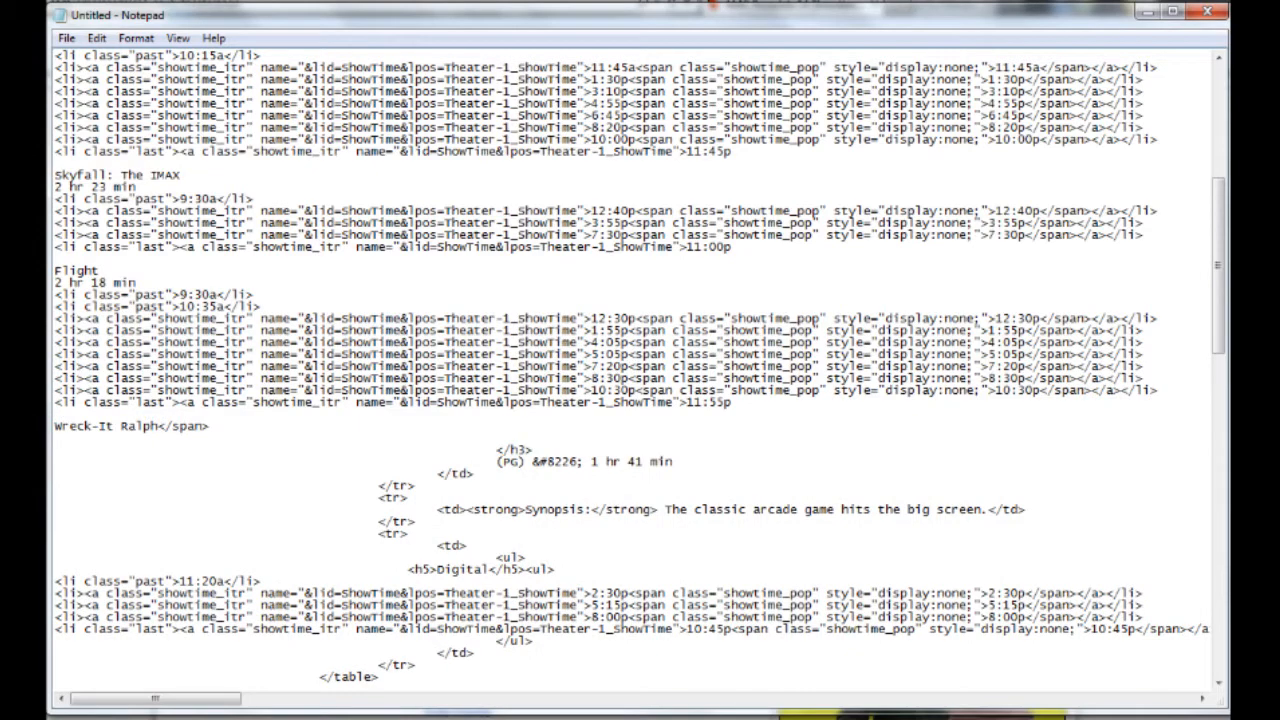
pyautogui.moveTo(157, 426); pyautogui.dragTo(583, 461)
pyautogui.press('Delete')
pyautogui.press('Return')
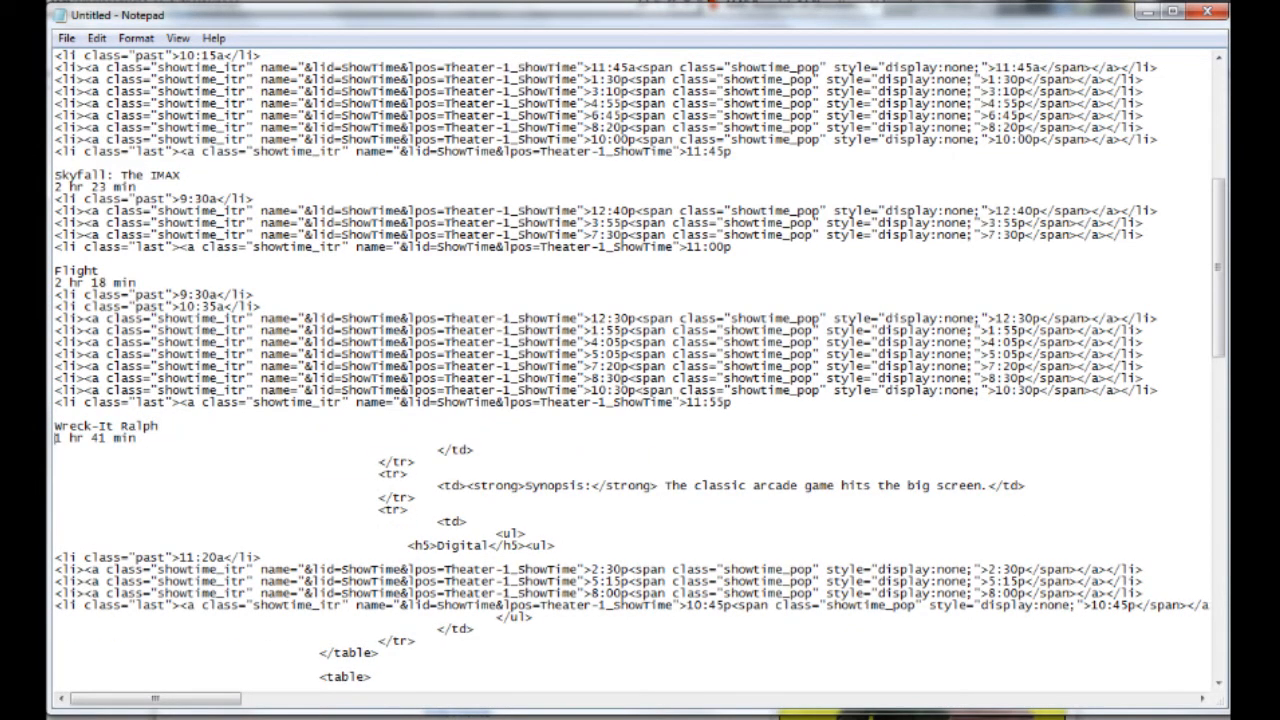
pyautogui.moveTo(136, 438); pyautogui.dragTo(555, 545)
pyautogui.press('Delete')
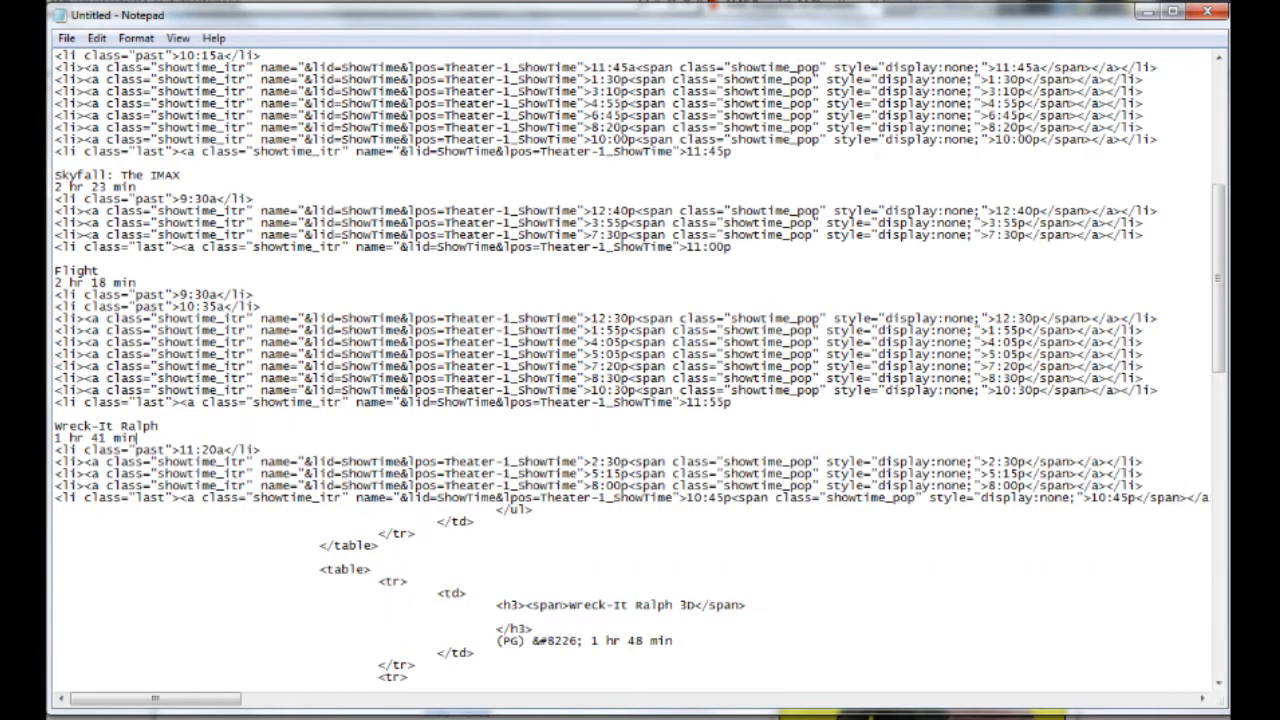
# Strip the markup around Wreck-It Ralph 3D, leaving a blank line after the 10:45p showtime, the title, and "1 hr 48 min" directly above the 10:30a showtime.
pyautogui.scroll(-5, 640, 360)
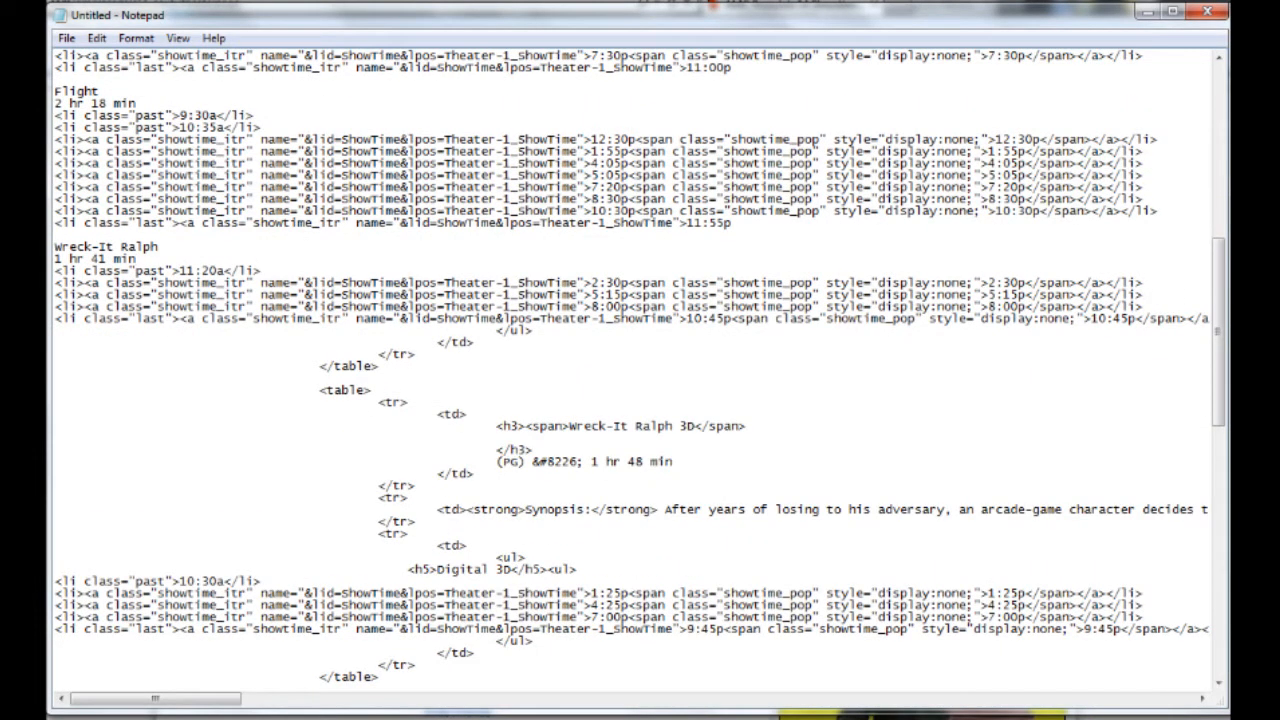
pyautogui.moveTo(730, 318); pyautogui.dragTo(570, 426)
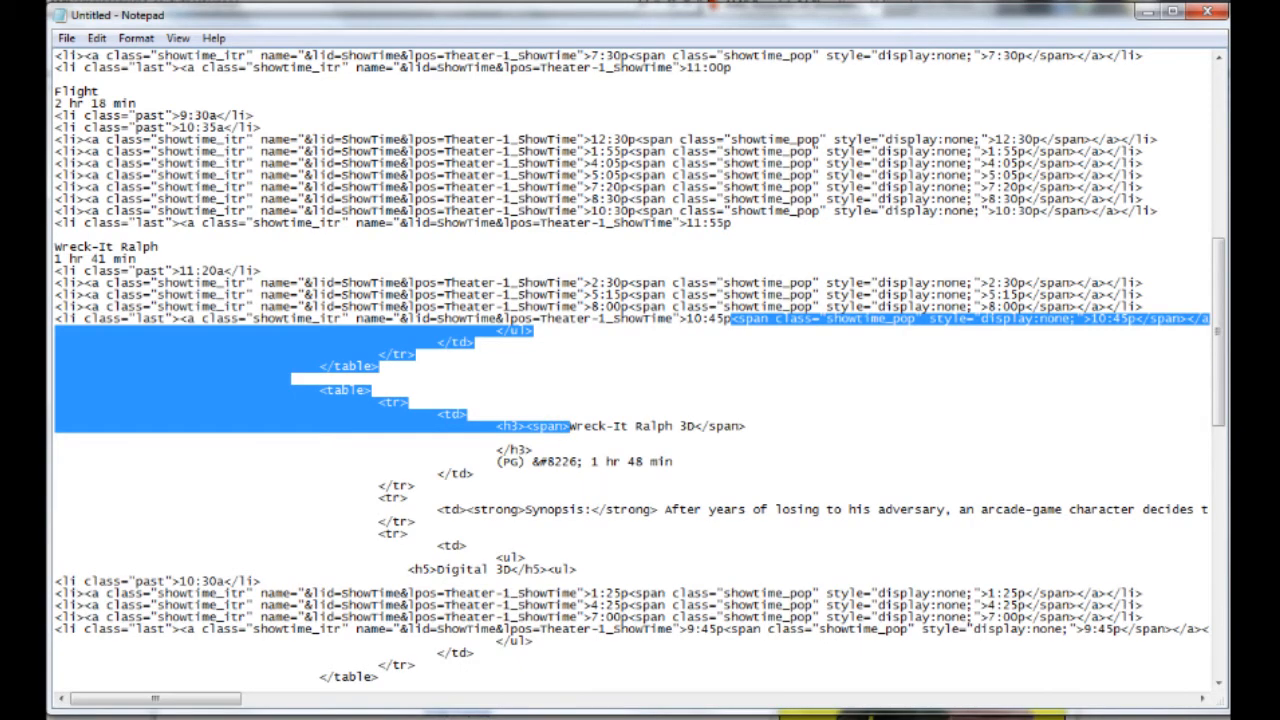
pyautogui.press('Return')
pyautogui.press('Return')
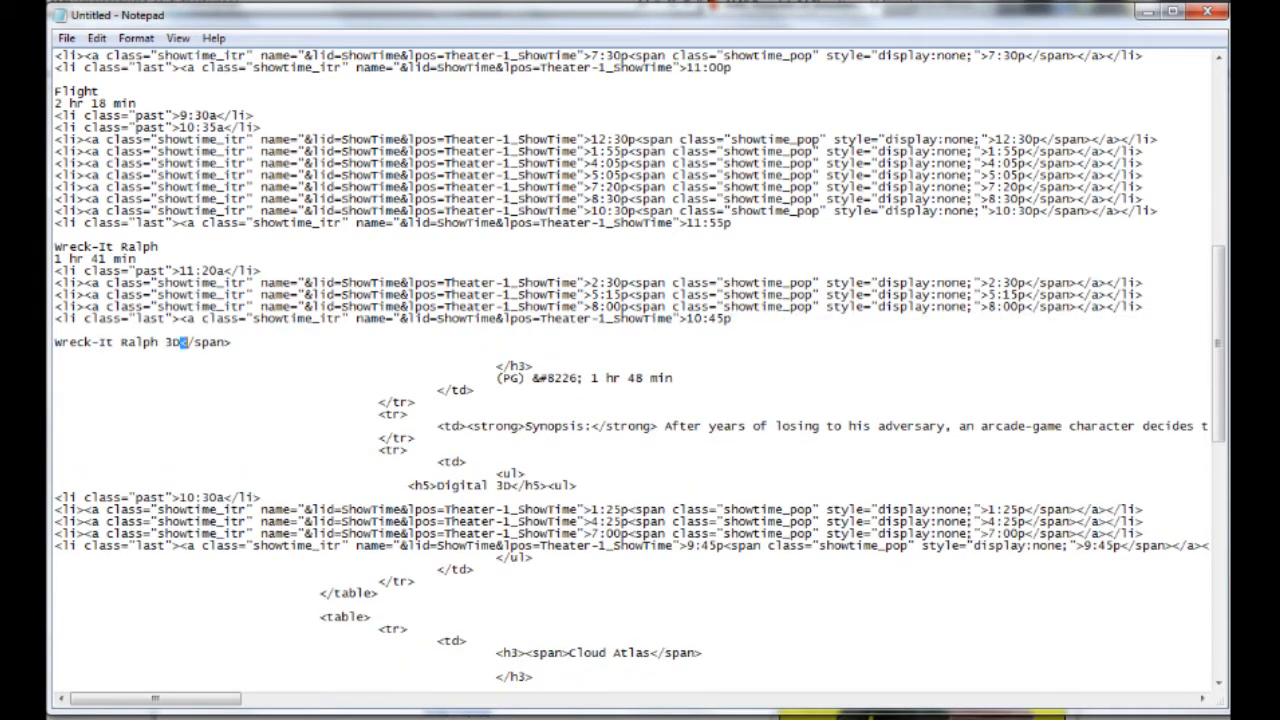
pyautogui.moveTo(180, 343); pyautogui.dragTo(591, 379)
pyautogui.press('Return')
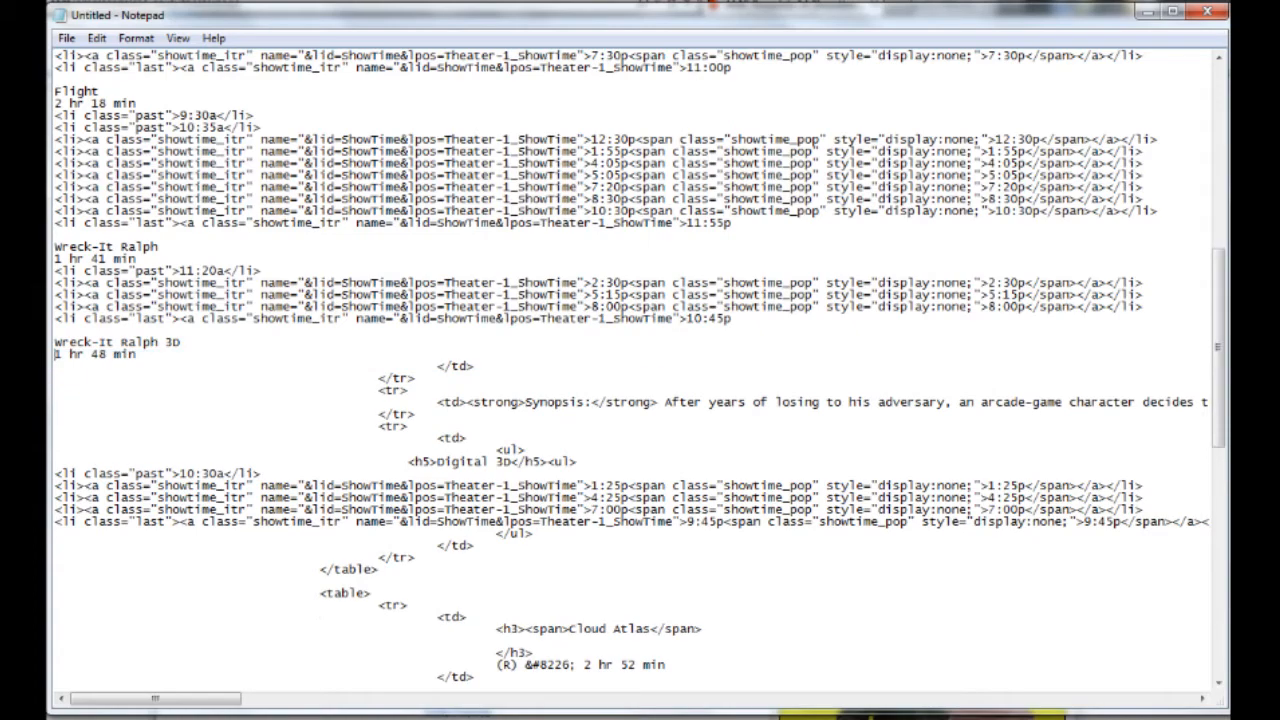
pyautogui.moveTo(137, 354); pyautogui.dragTo(577, 462)
pyautogui.press('BackSpace')
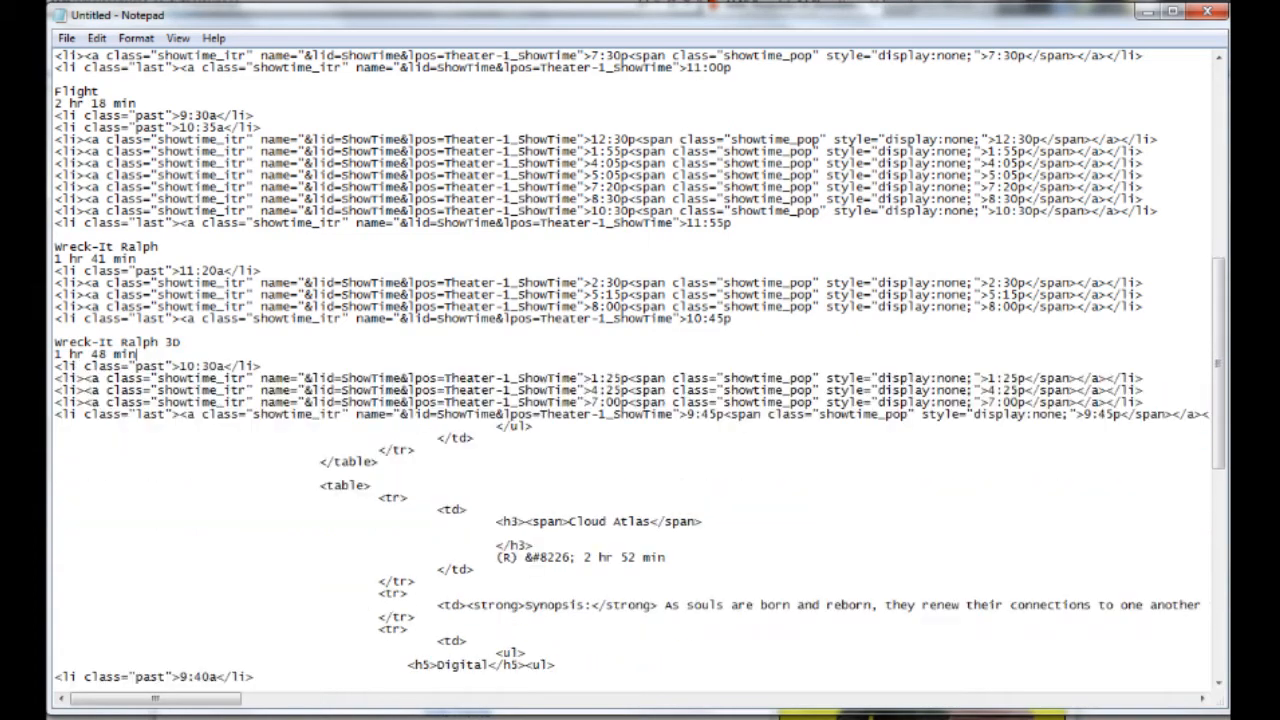
# Strip the markup around Cloud Atlas, leaving a blank line after the 9:45p showtime, the title, and "2 hr 52 min" directly above the 9:40a showtime.
pyautogui.scroll(-2, 640, 360)
pyautogui.moveTo(722, 342); pyautogui.dragTo(568, 450)
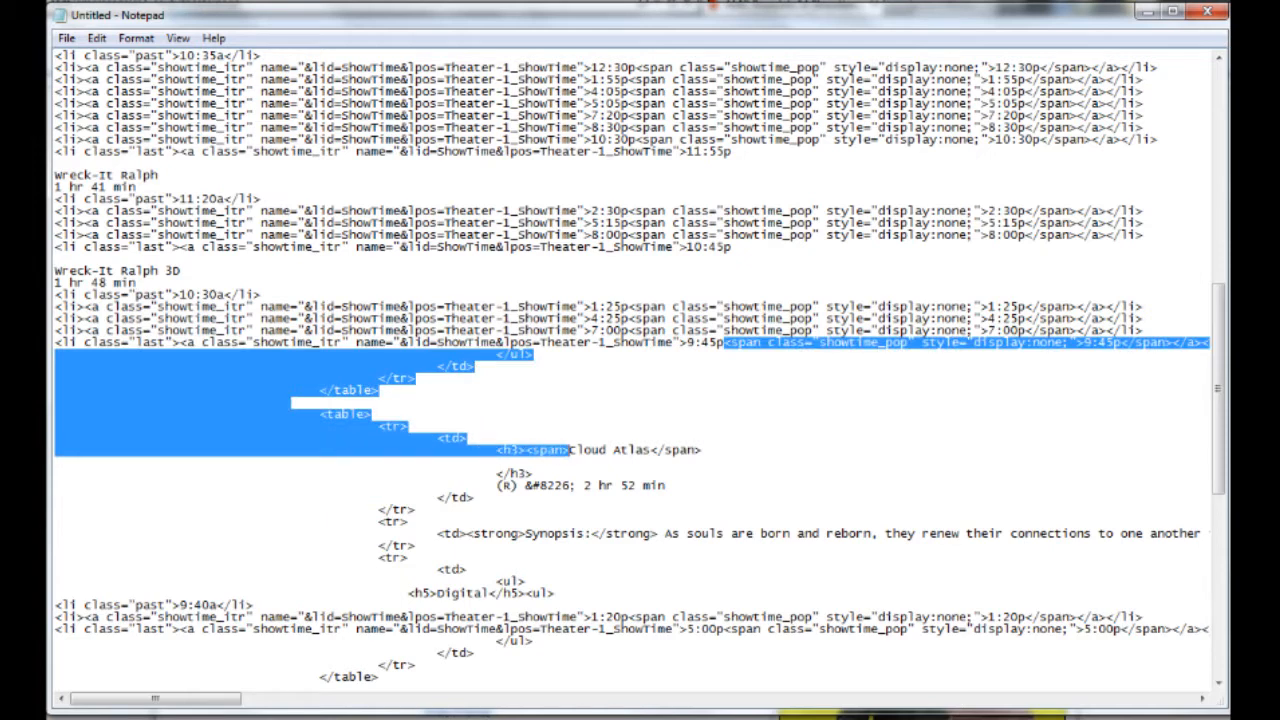
pyautogui.press('Return')
pyautogui.press('Return')
pyautogui.moveTo(134, 366); pyautogui.dragTo(584, 402)
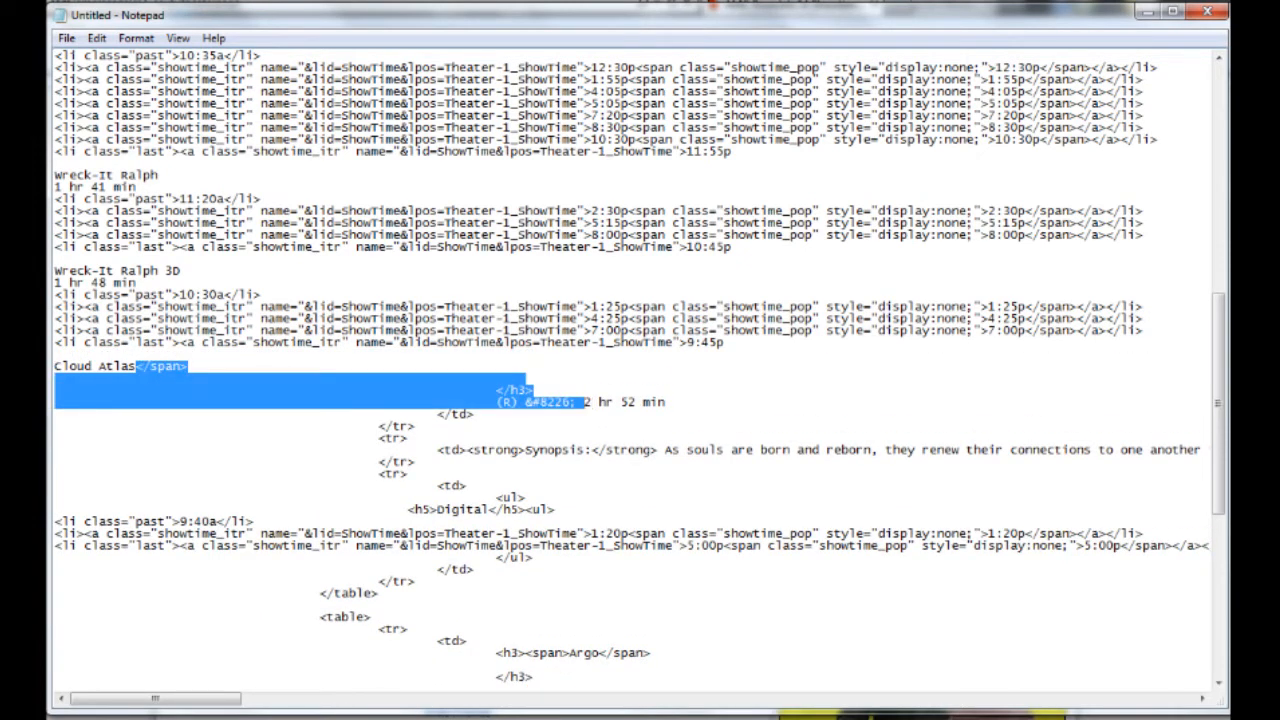
pyautogui.press('Return')
pyautogui.moveTo(136, 378); pyautogui.dragTo(554, 485)
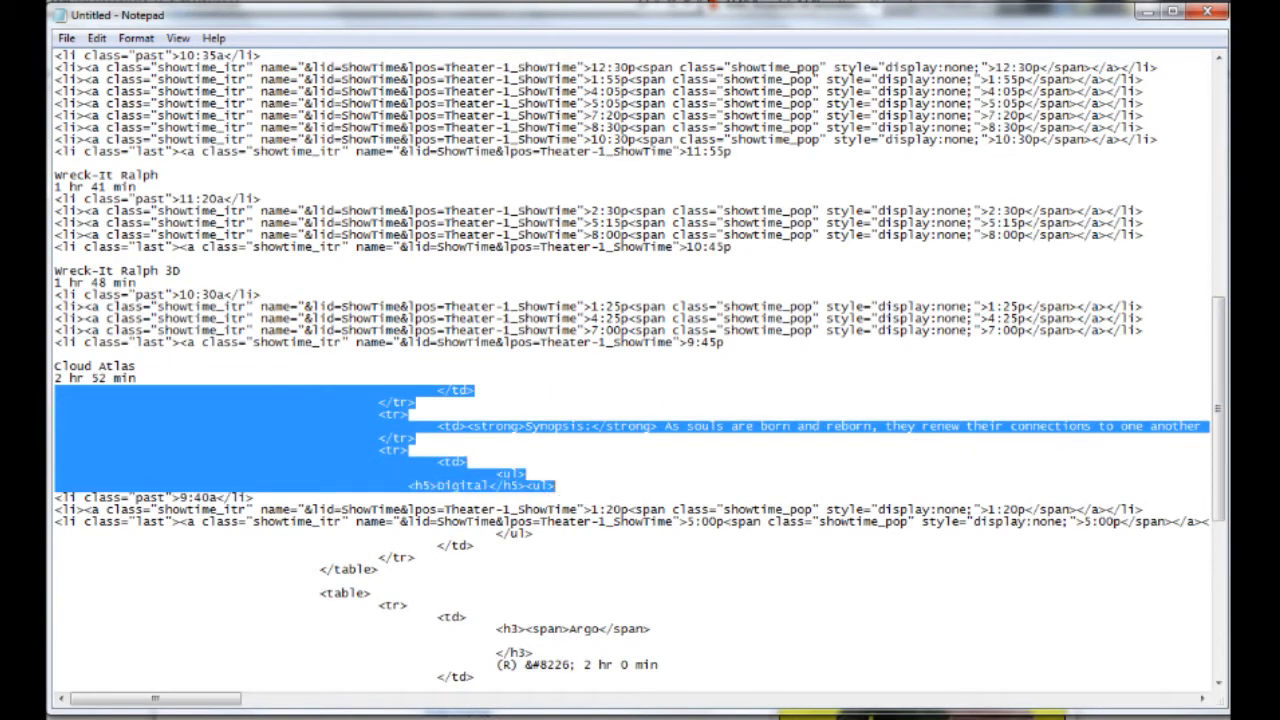
pyautogui.press('Delete')
# Strip the markup around Argo, leaving a blank line after Cloud Atlas's 5:00p, the title, and "2 hr 0 min" directly above the 10:50a showtime.
pyautogui.scroll(-4, 554, 485)
pyautogui.scroll(-6, 968, 366)
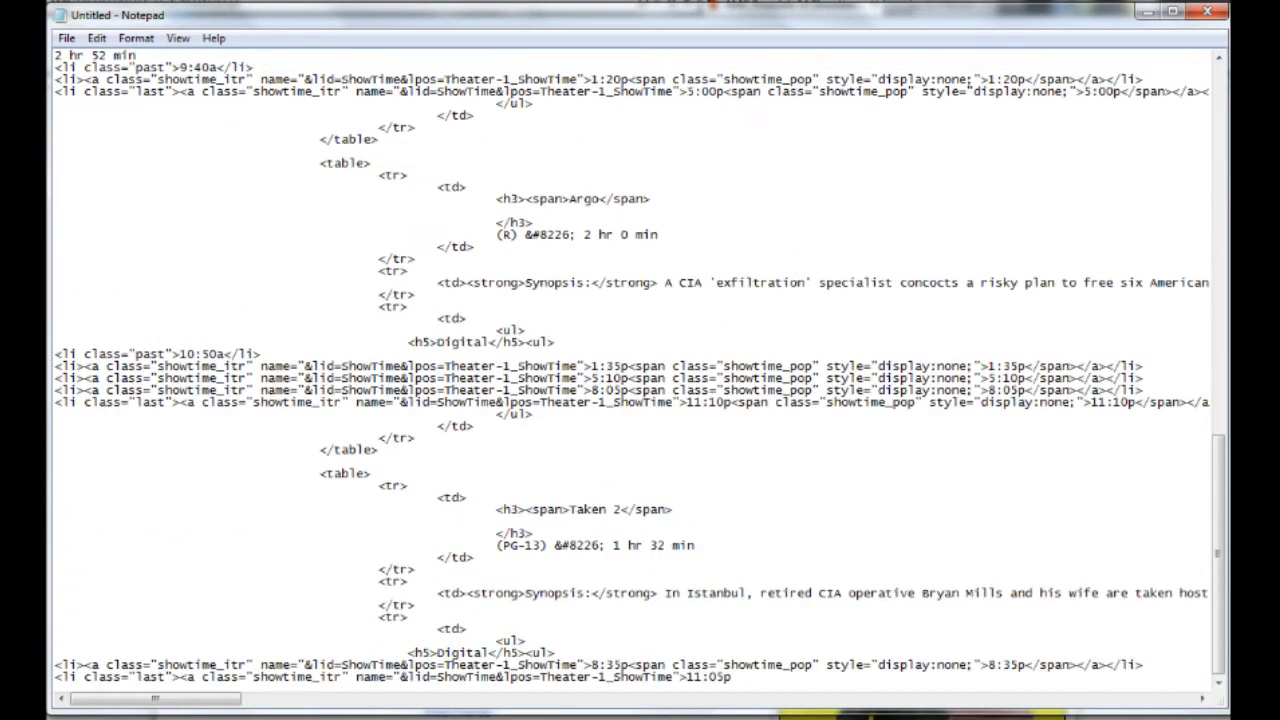
pyautogui.scroll(9, 968, 366)
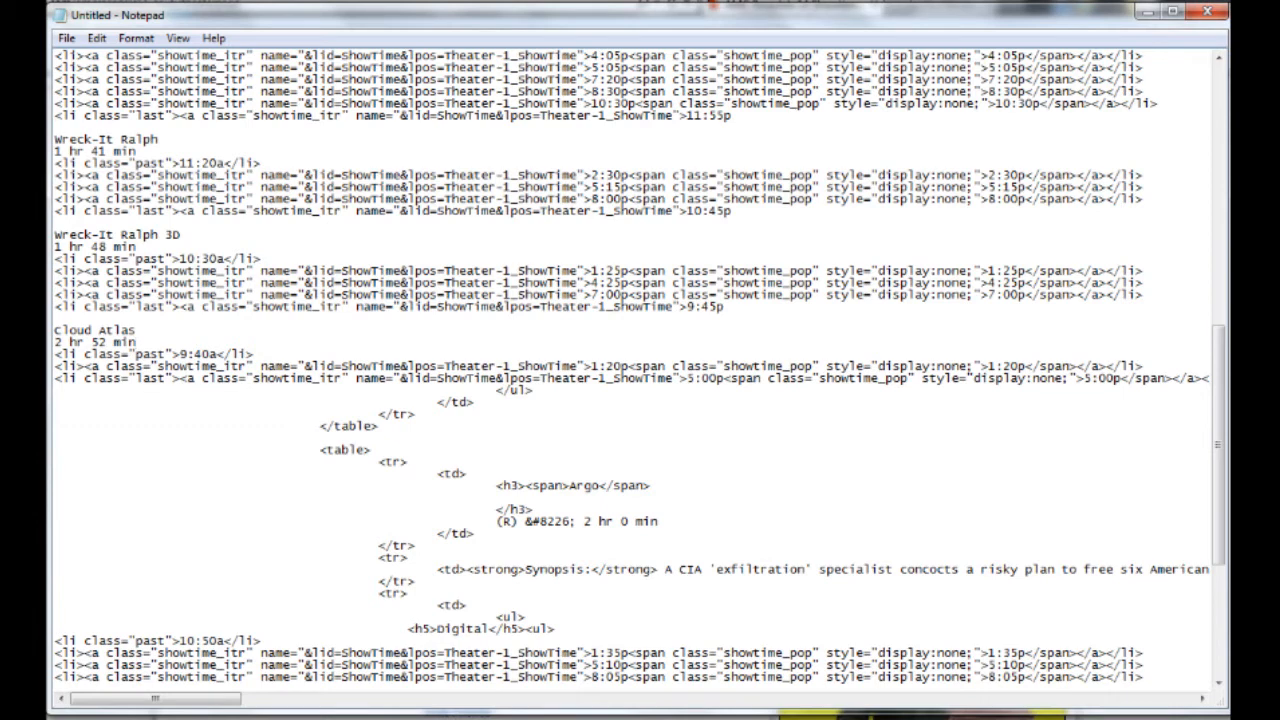
pyautogui.click(730, 378)
pyautogui.moveTo(724, 378); pyautogui.dragTo(571, 485)
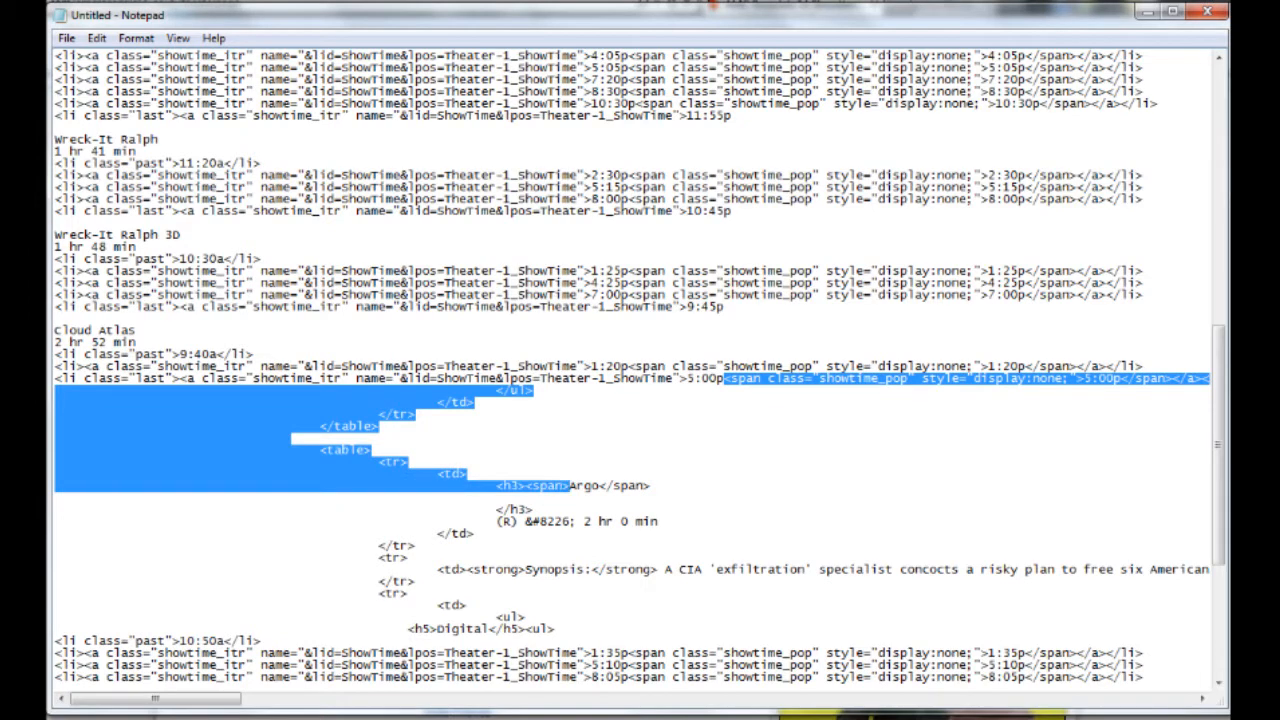
pyautogui.press('Return')
pyautogui.press('Return')
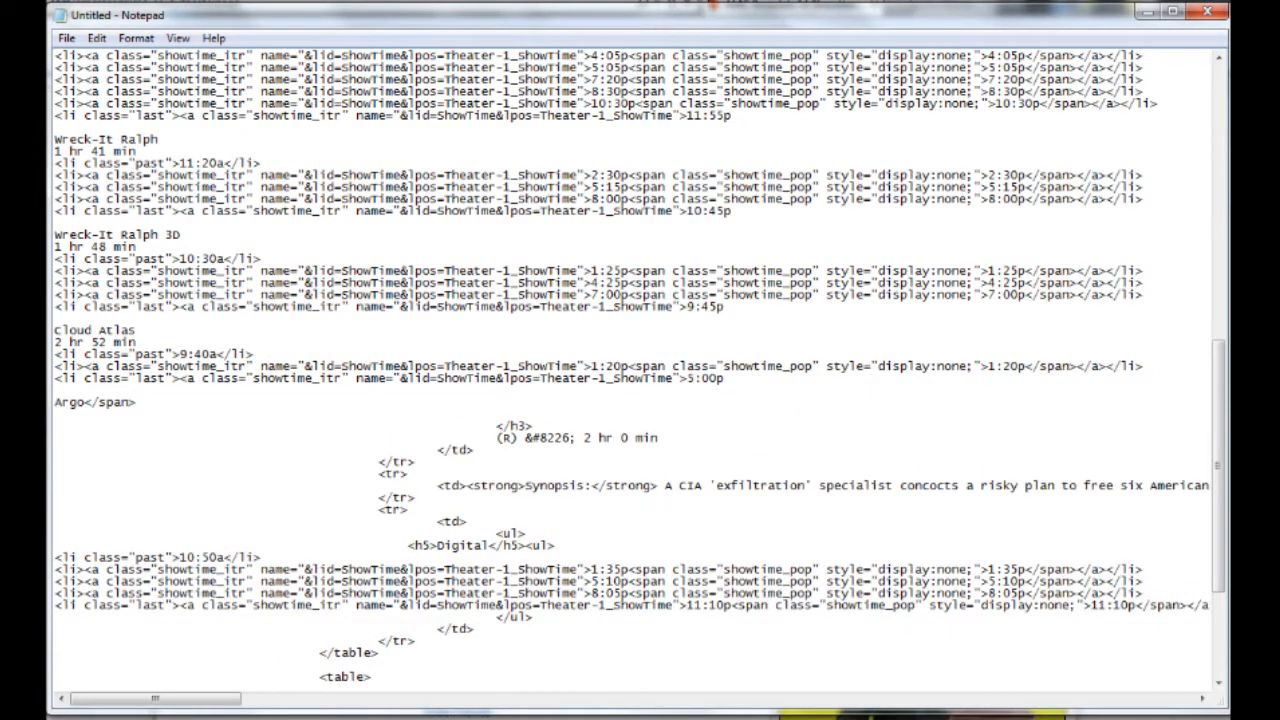
pyautogui.moveTo(84, 402); pyautogui.dragTo(586, 438)
pyautogui.press('Return')
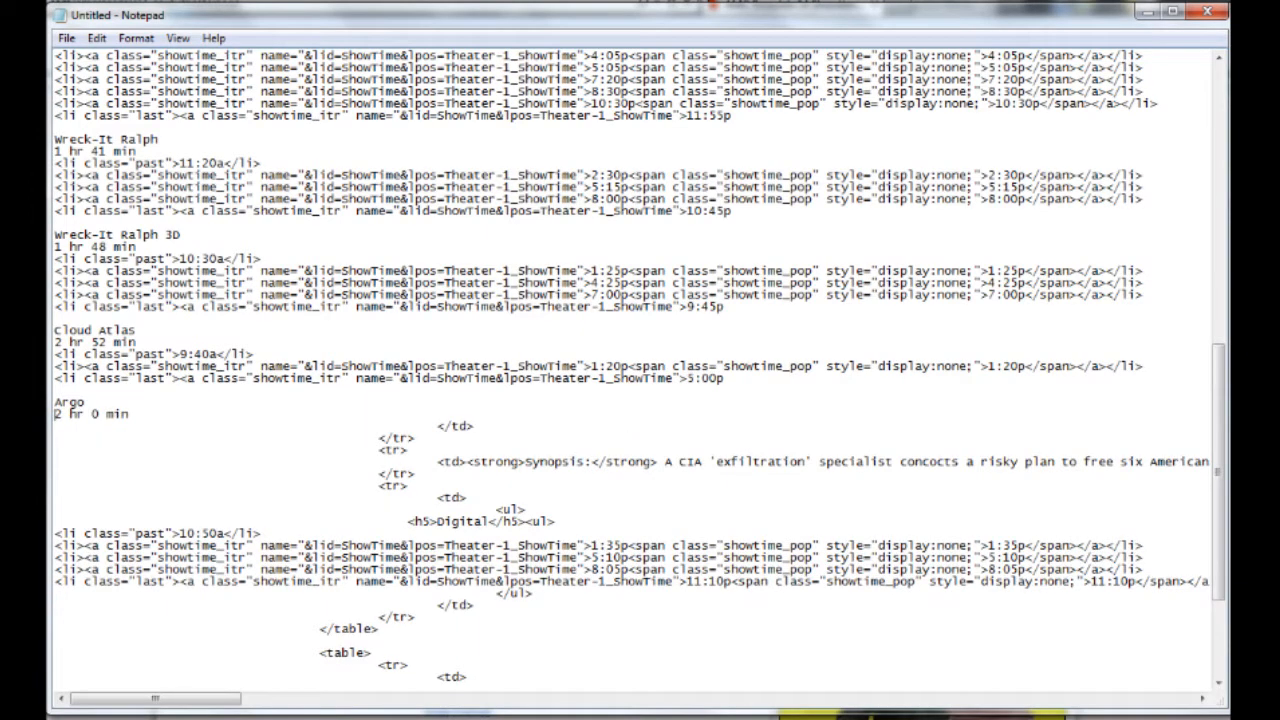
pyautogui.moveTo(129, 414); pyautogui.dragTo(556, 521)
pyautogui.press('Delete')
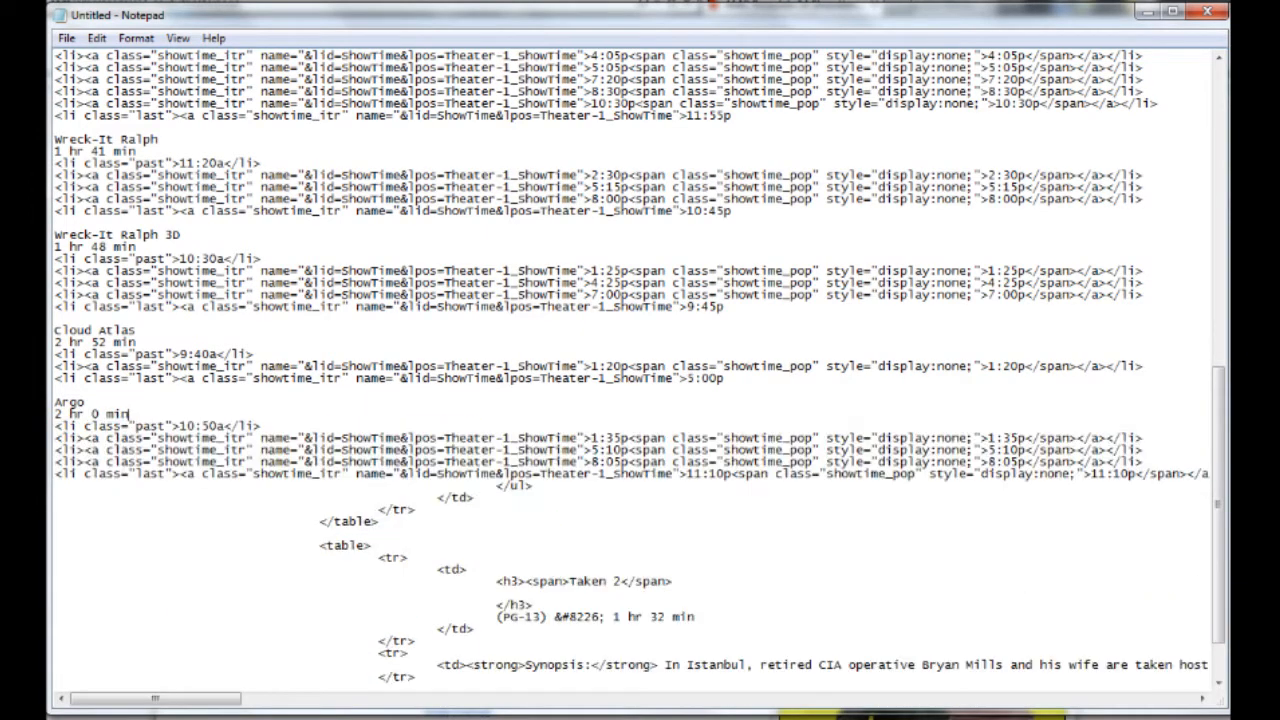
# Strip the markup around the Taken 2 title, leaving a blank line after Argo's 11:10p and "1 hr 32 min" on the line below the title.
pyautogui.scroll(-2, 630, 370)
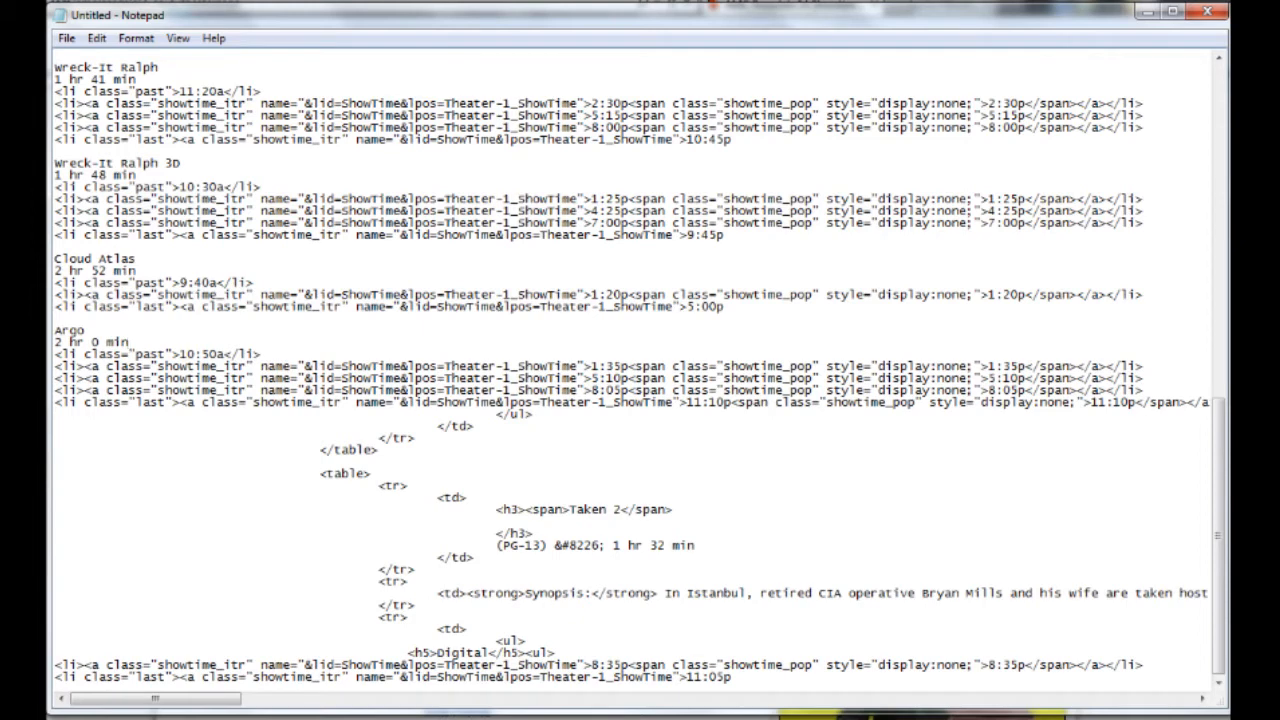
pyautogui.moveTo(730, 402); pyautogui.dragTo(570, 510)
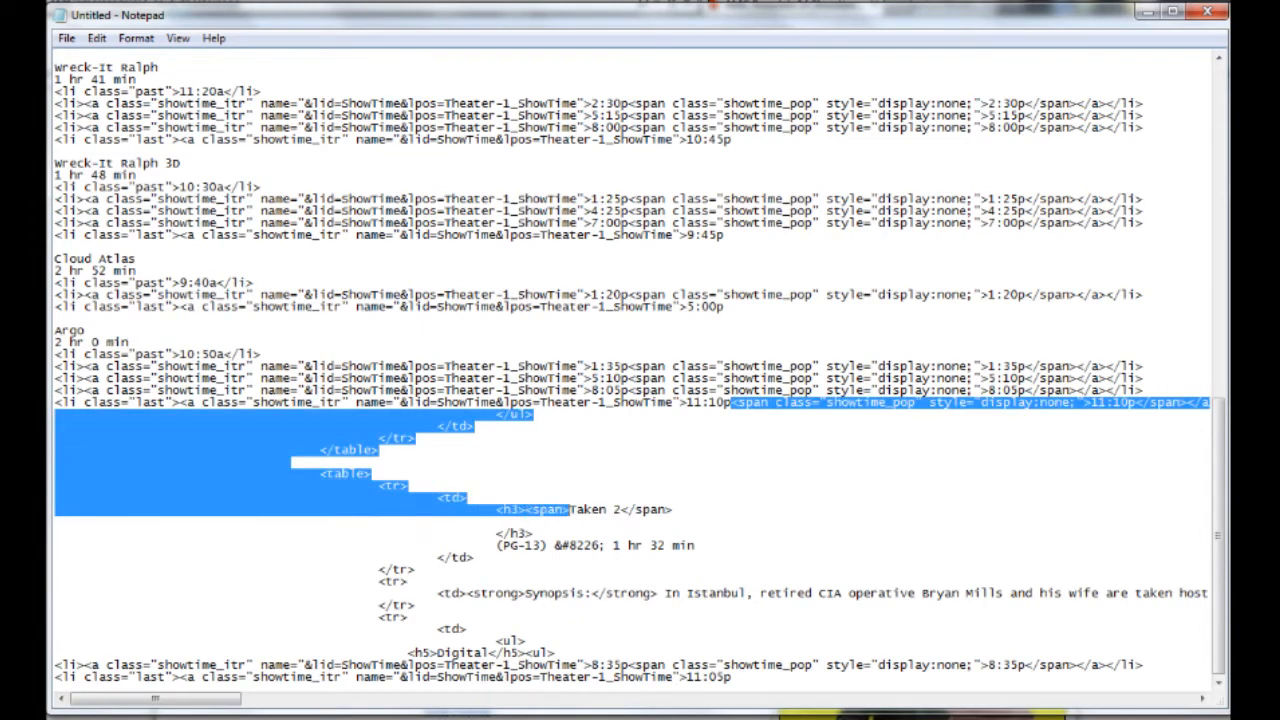
pyautogui.press('Return')
pyautogui.press('Return')
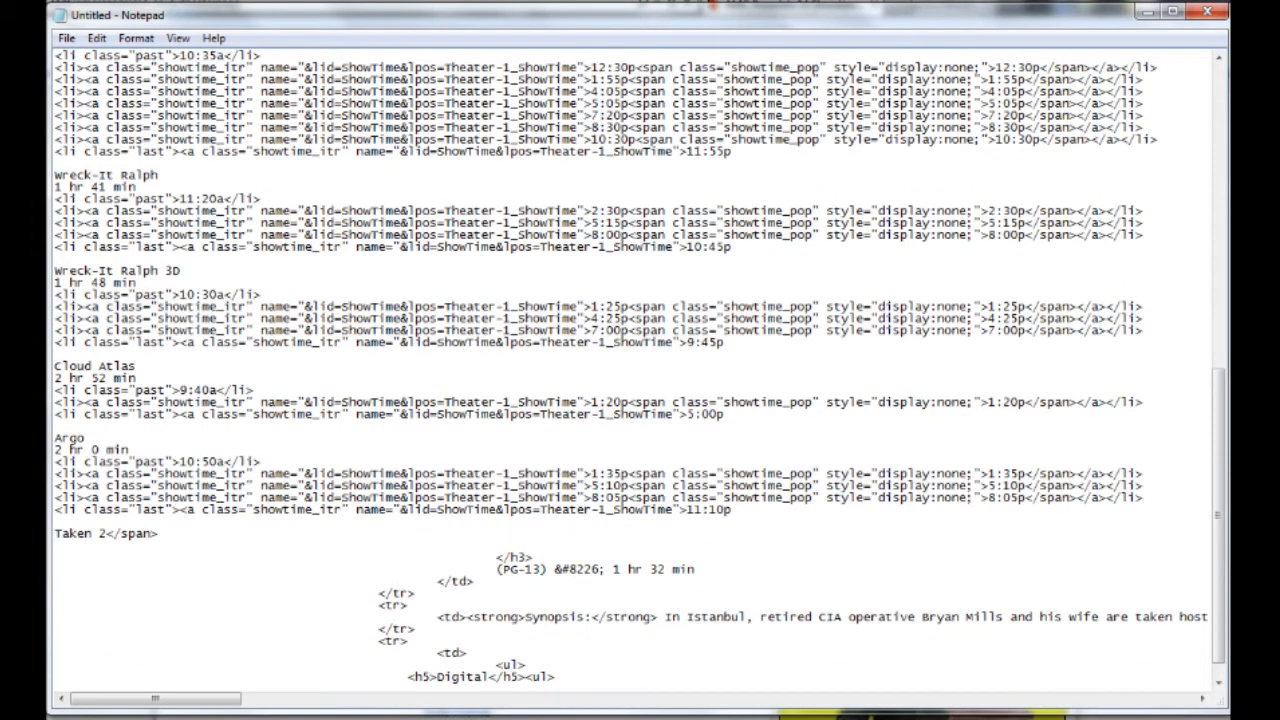
pyautogui.scroll(-1, 640, 366)
pyautogui.moveTo(106, 509); pyautogui.dragTo(613, 545)
pyautogui.press('Return')
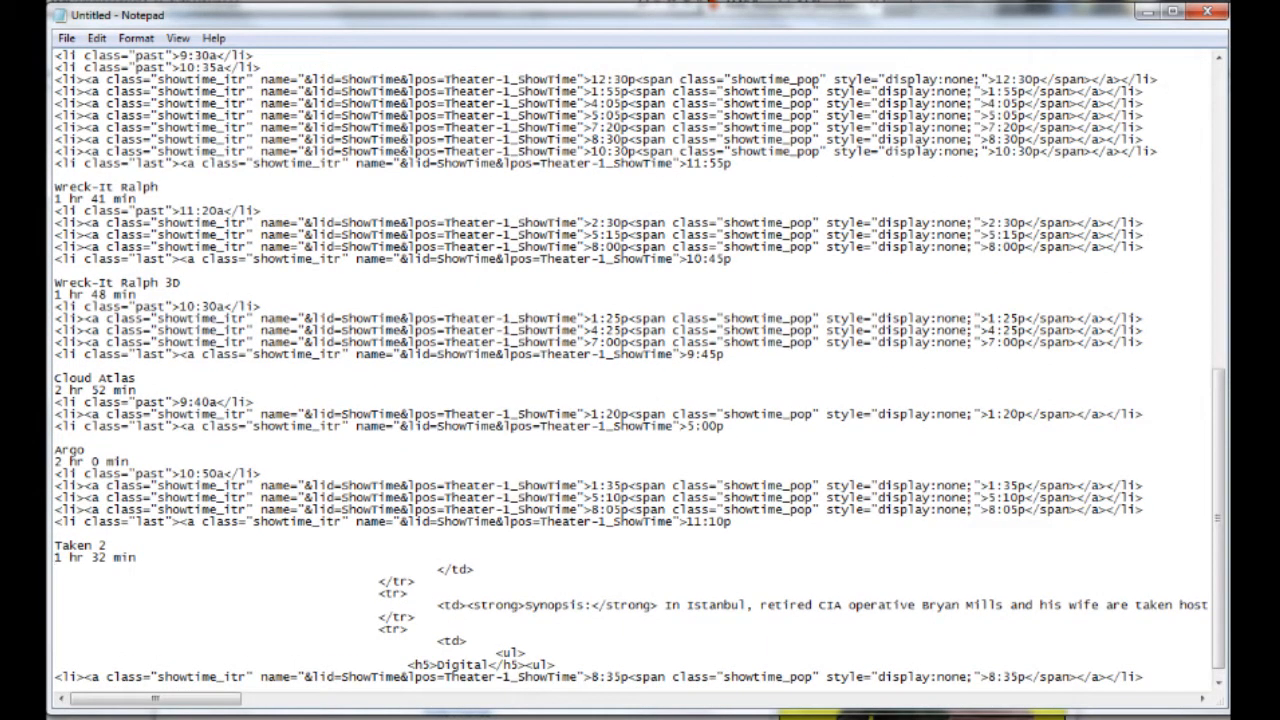
# Delete the markup and synopsis between Taken 2's "1 hr 32 min" and its 8:35p showtime line.
pyautogui.press('End')
pyautogui.hotkey('shift', 'Down')
pyautogui.hotkey('shift', 'Down')
pyautogui.hotkey('shift', 'Down')
pyautogui.hotkey('shift', 'Down')
pyautogui.hotkey('shift', 'Down')
pyautogui.hotkey('shift', 'Down')
pyautogui.hotkey('shift', 'Down')
pyautogui.hotkey('shift', 'Down')
pyautogui.hotkey('shift', 'Down')
pyautogui.hotkey('shift', 'End')
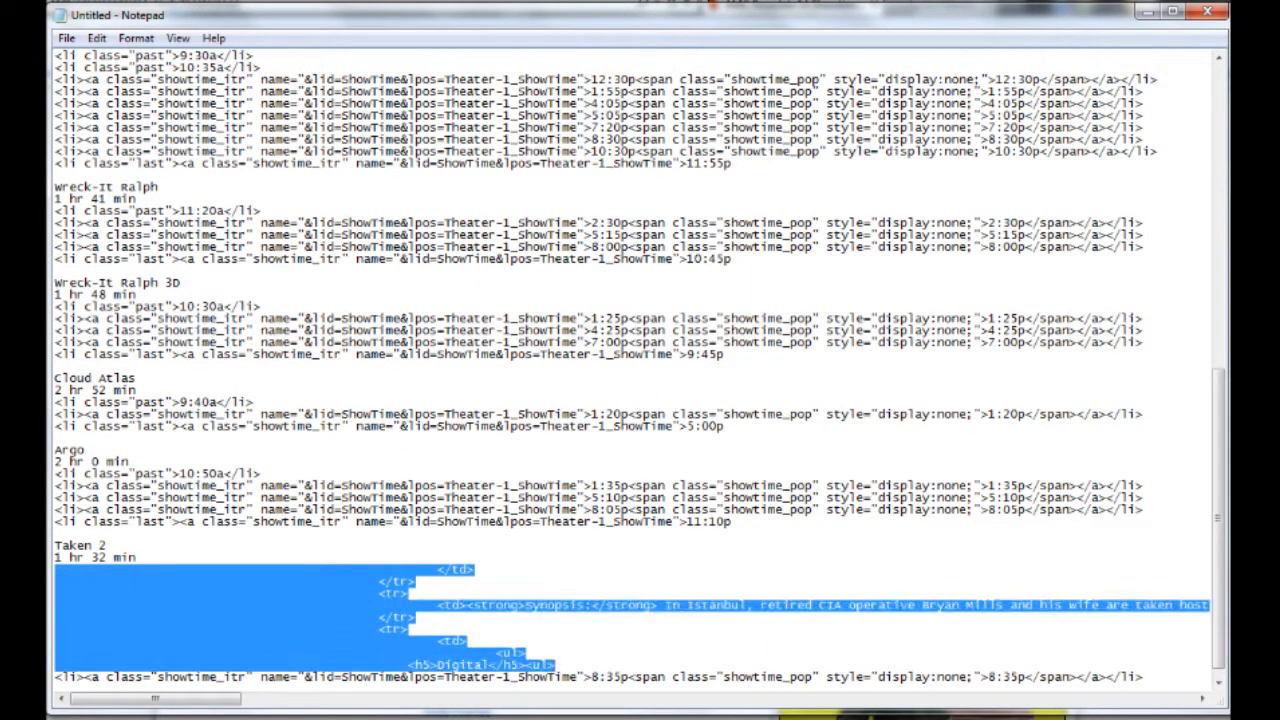
pyautogui.press('Delete')
# Replace every <li><a class="showtime_itr" name="&lid=ShowTime&lpos=Theater-1_ShowTime"> in the document with nothing.
pyautogui.scroll(15, 640, 370)
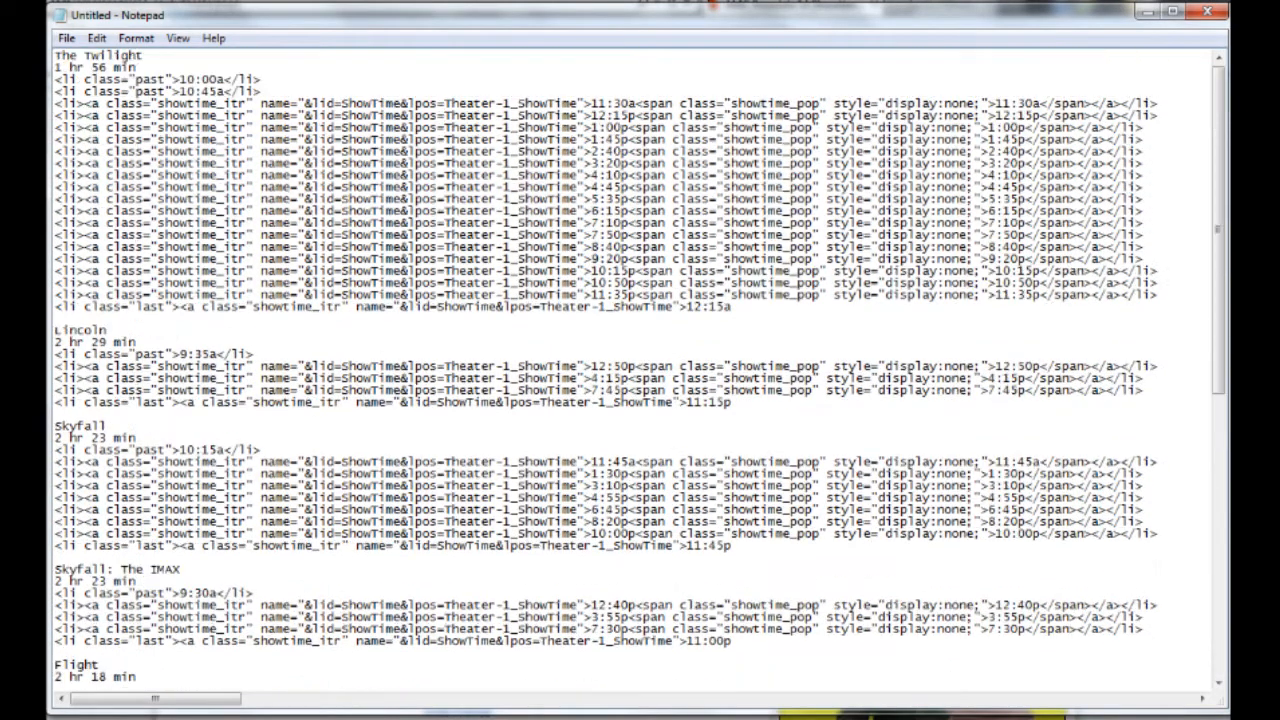
pyautogui.scroll(-15, 640, 370)
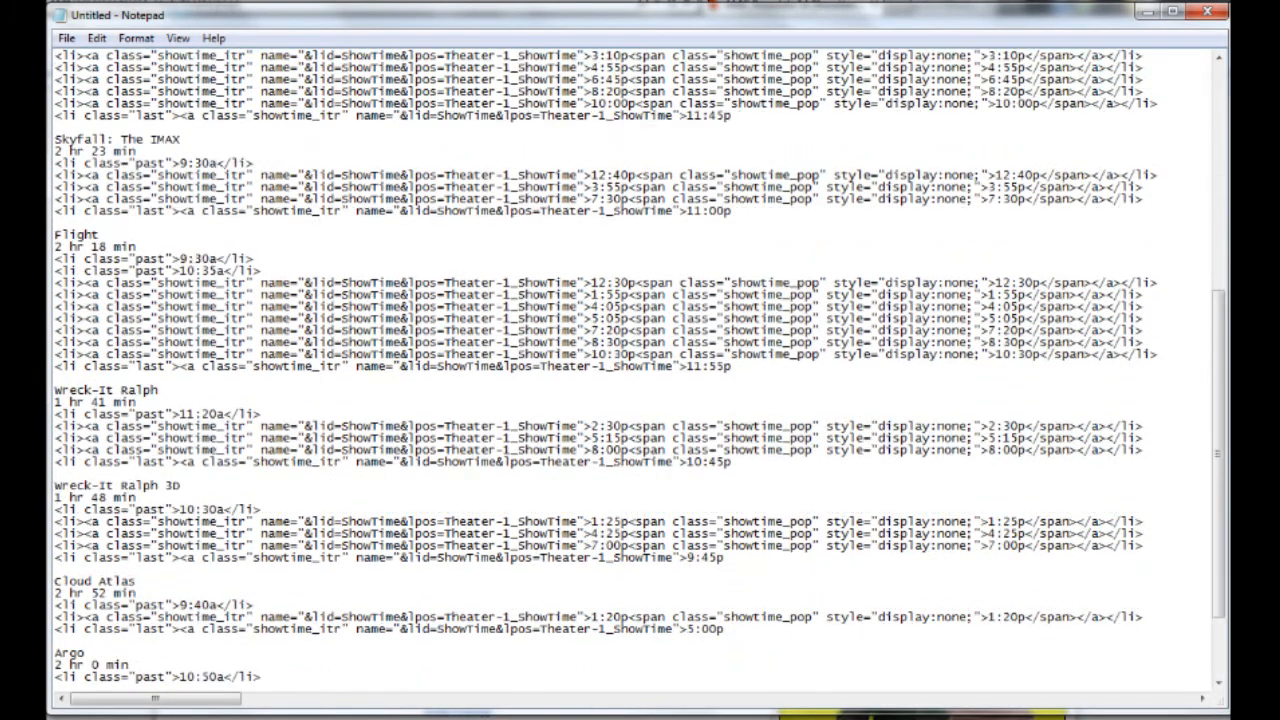
pyautogui.scroll(15, 640, 377)
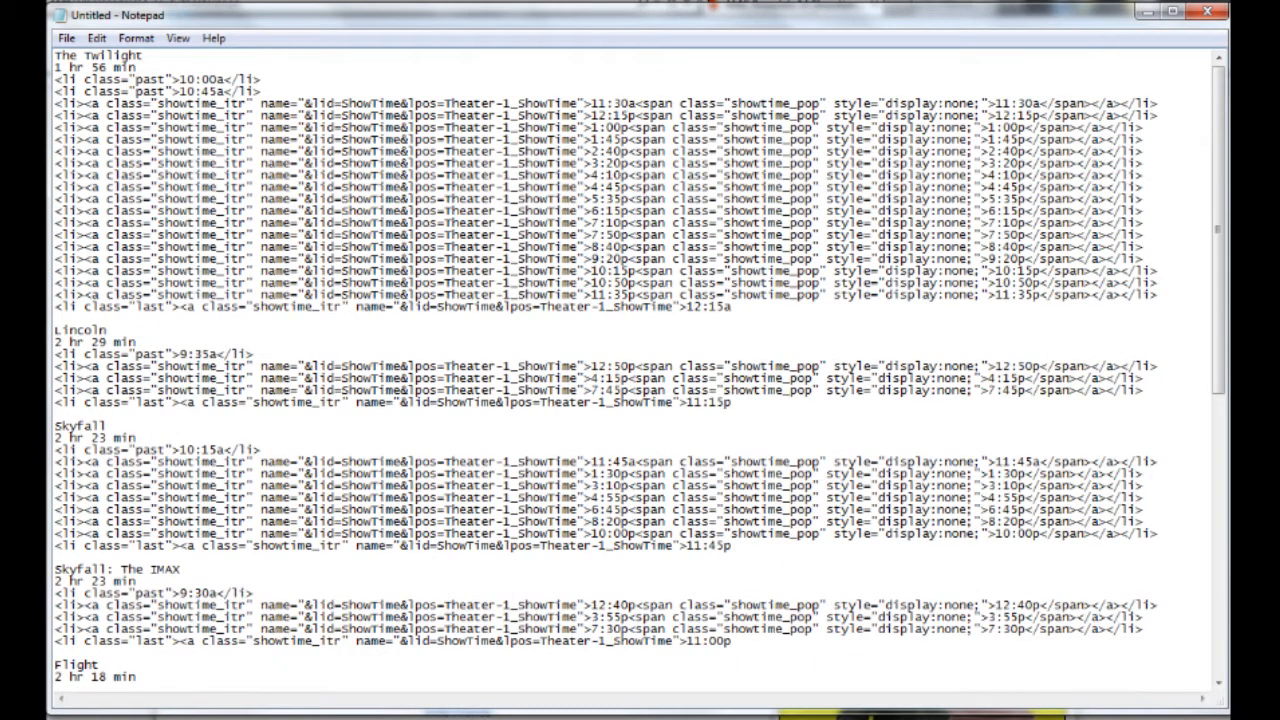
pyautogui.moveTo(55, 103); pyautogui.dragTo(592, 104)
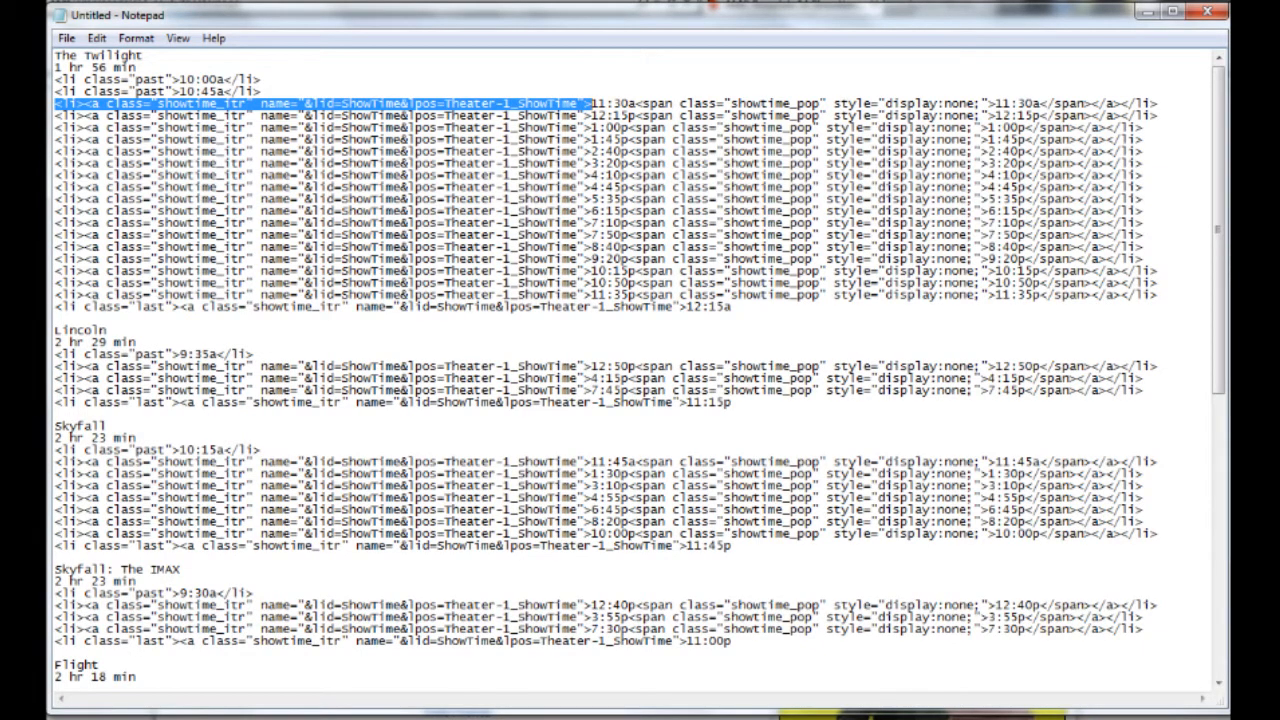
pyautogui.hotkey('ctrl', 'h')
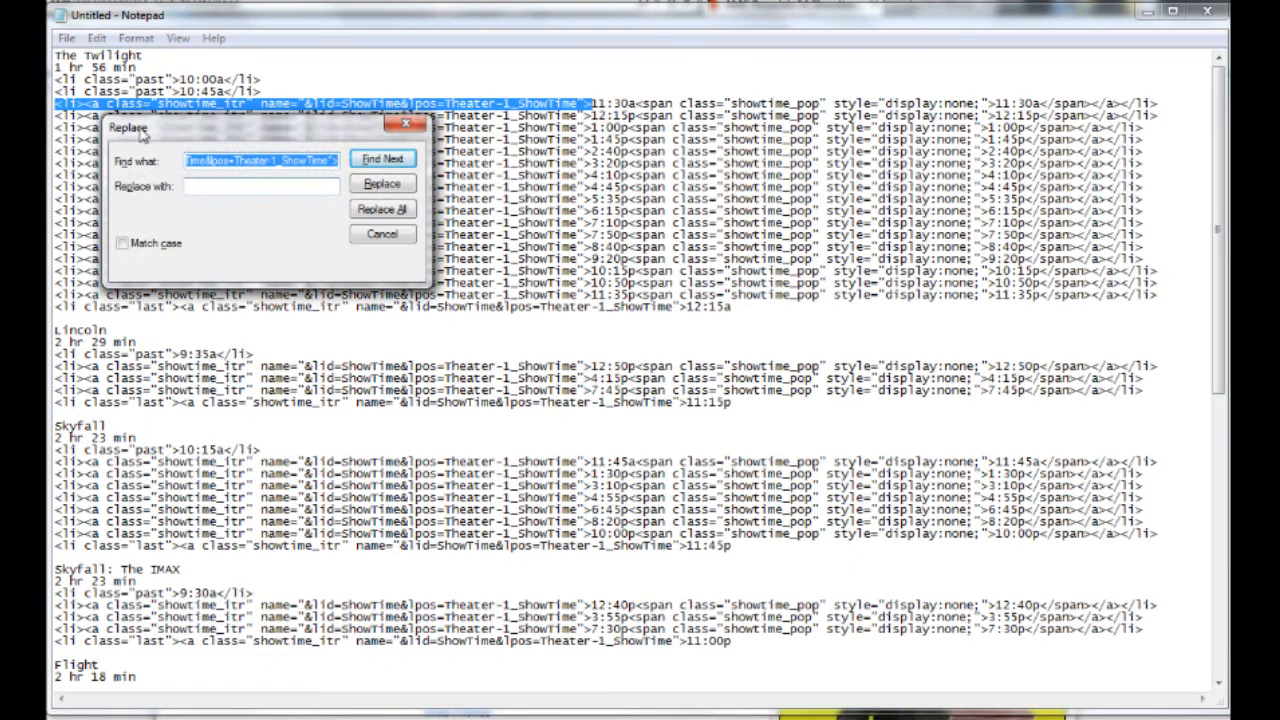
pyautogui.moveTo(140, 128); pyautogui.dragTo(268, 179)
pyautogui.click(303, 236)
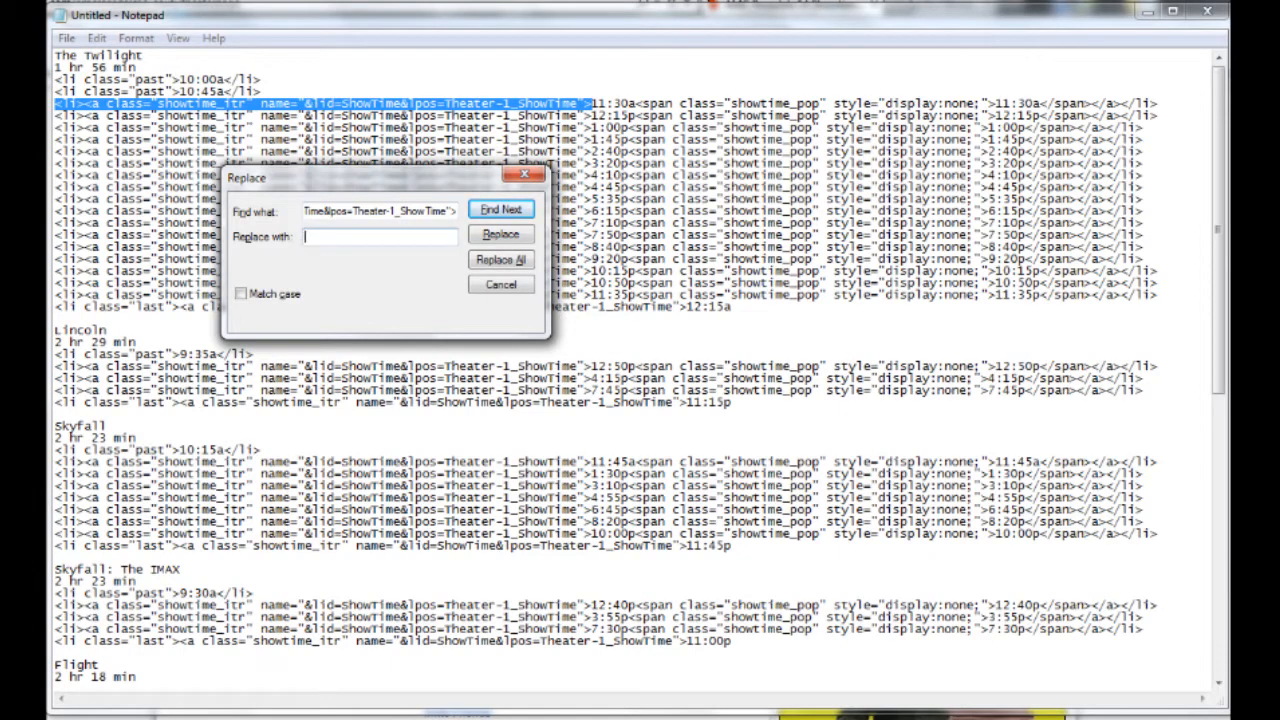
pyautogui.click(496, 262)
pyautogui.click(525, 175)
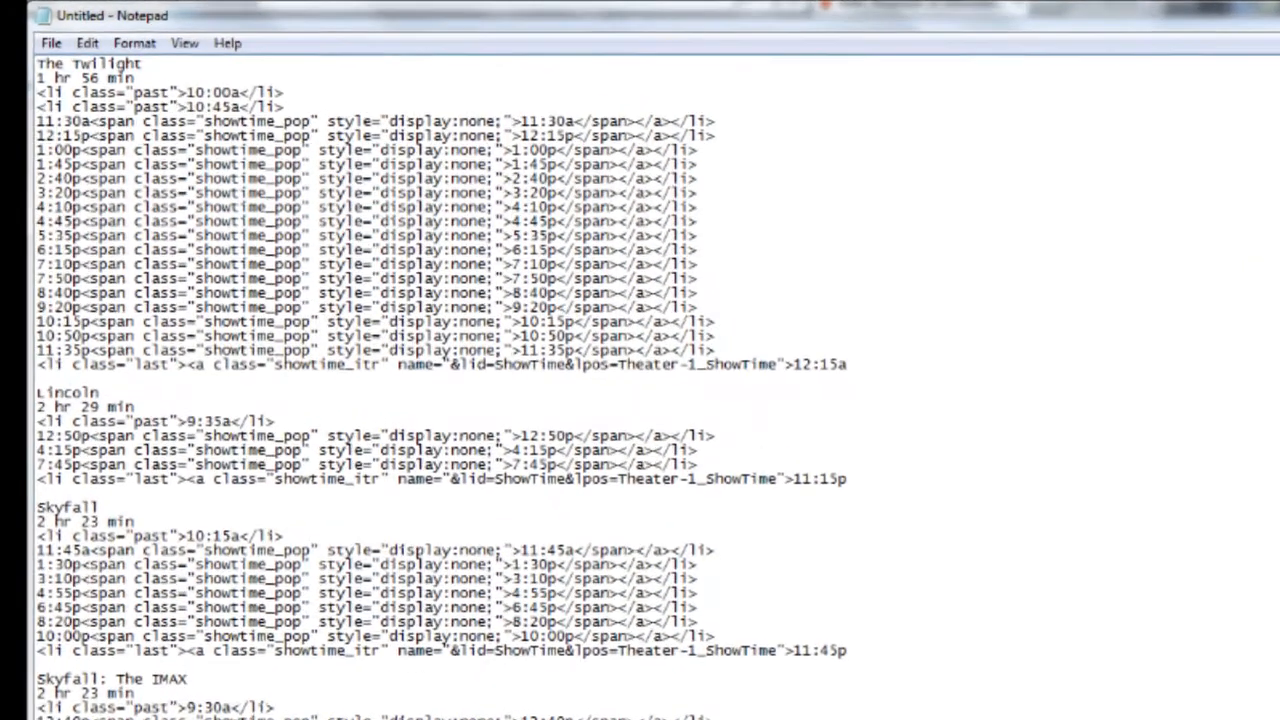
# Replace every <li class="past"> in the document with nothing.
pyautogui.moveTo(55, 80); pyautogui.dragTo(191, 104)
pyautogui.hotkey('ctrl', 'c')
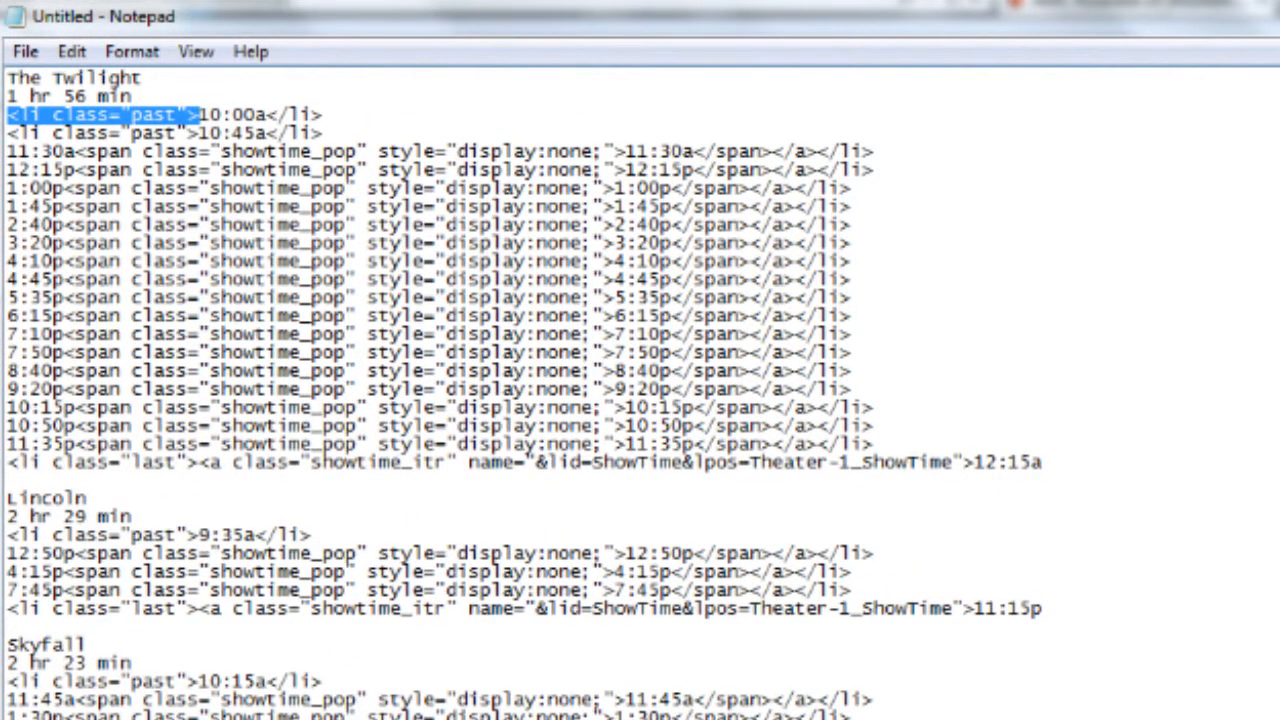
pyautogui.hotkey('ctrl', 'h')
pyautogui.hotkey('ctrl', 'v')
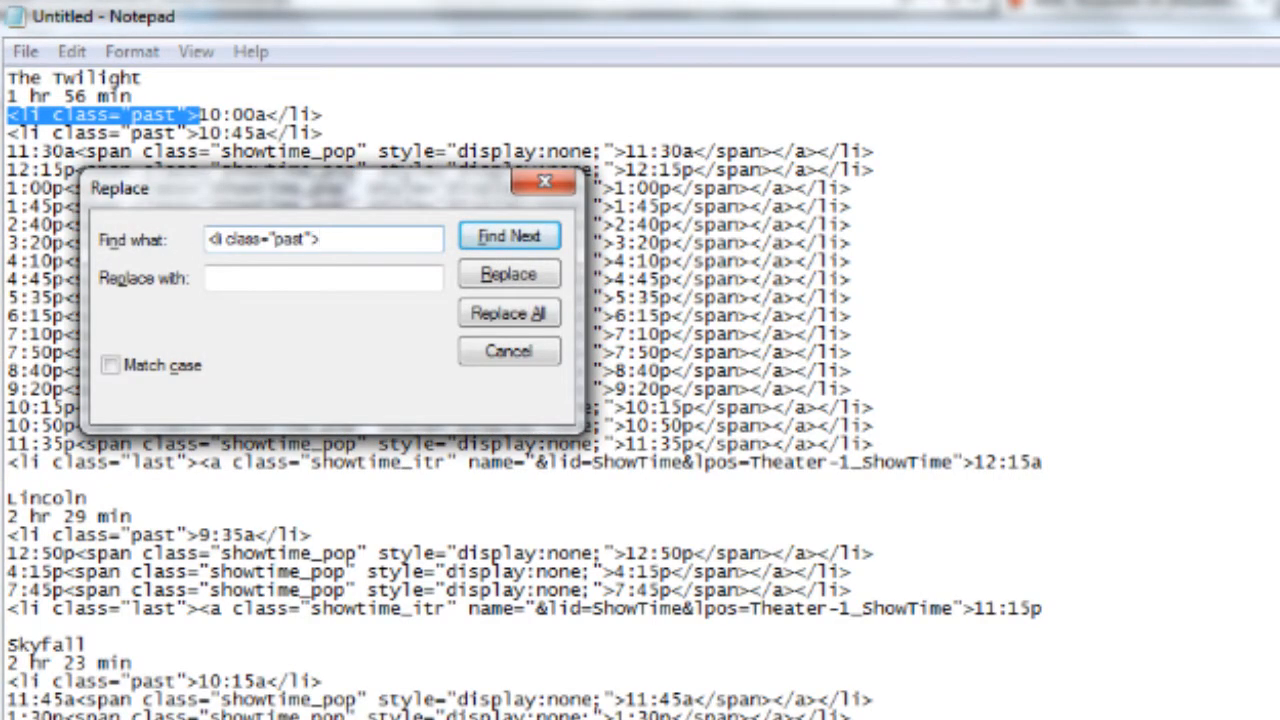
pyautogui.click(517, 318)
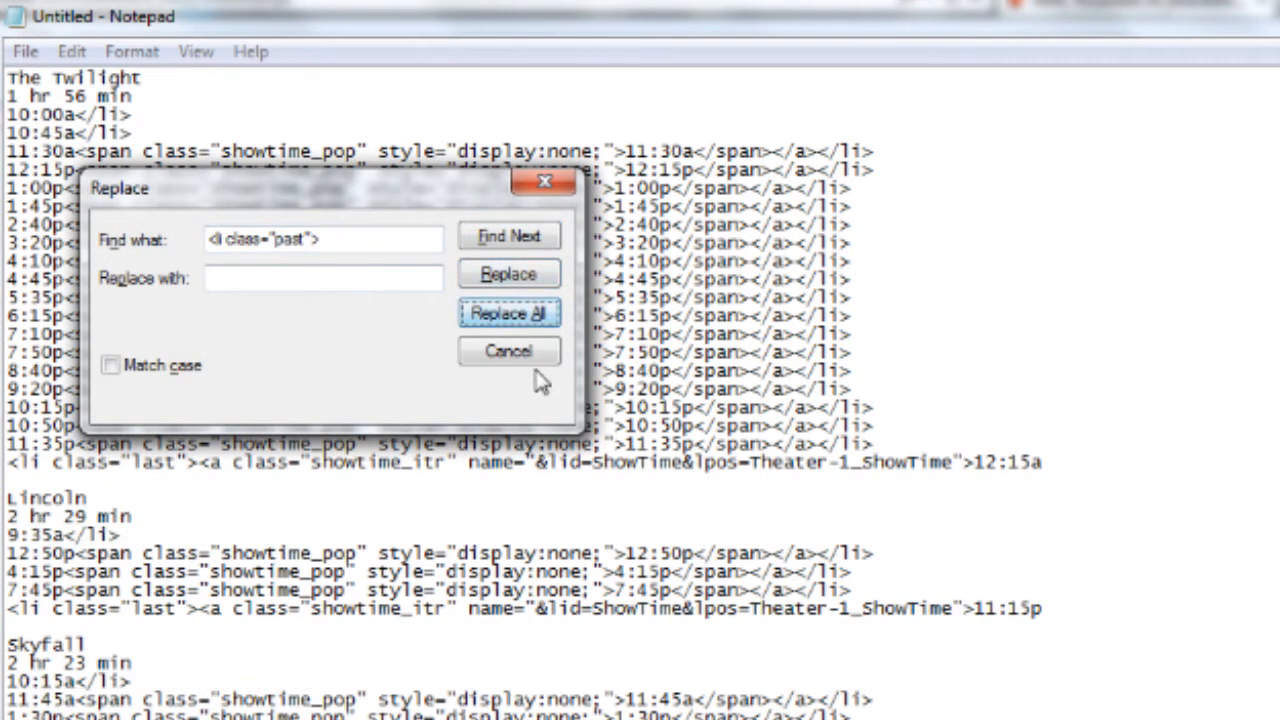
pyautogui.press('Escape')
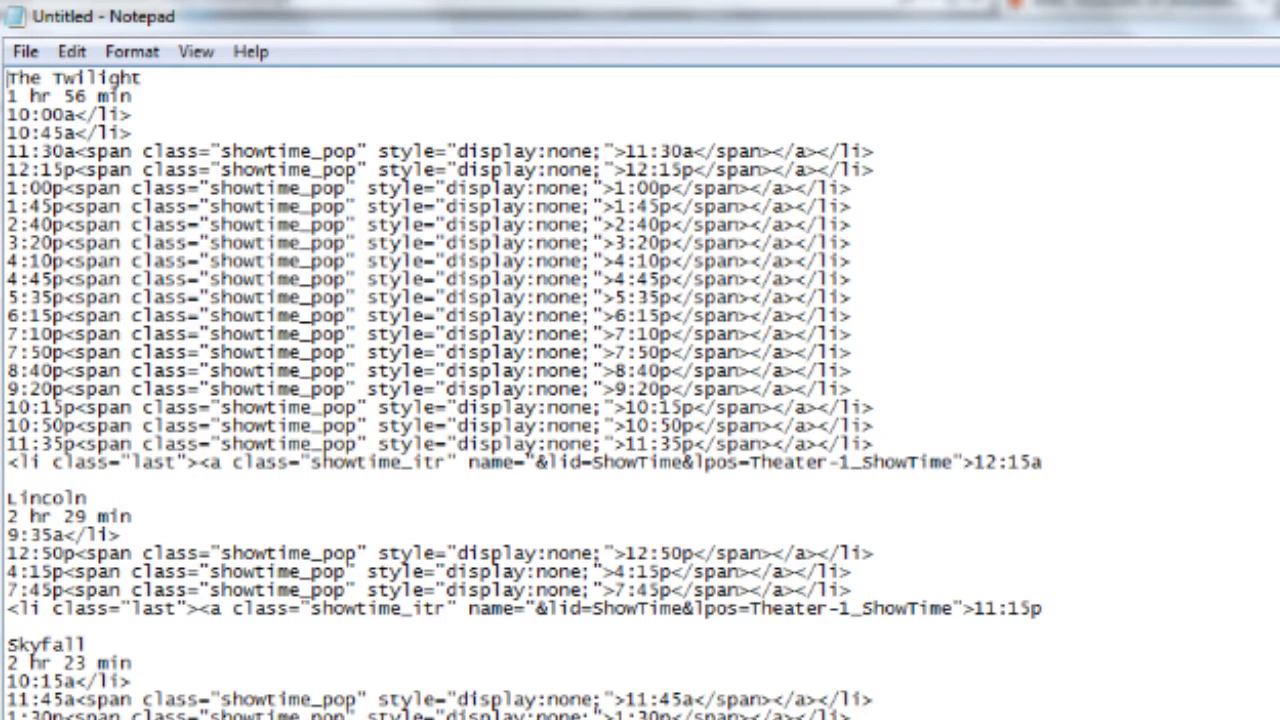
# Replace every </span></a></li> in the document with nothing.
pyautogui.moveTo(693, 152); pyautogui.dragTo(875, 152)
pyautogui.hotkey('ctrl', 'c')
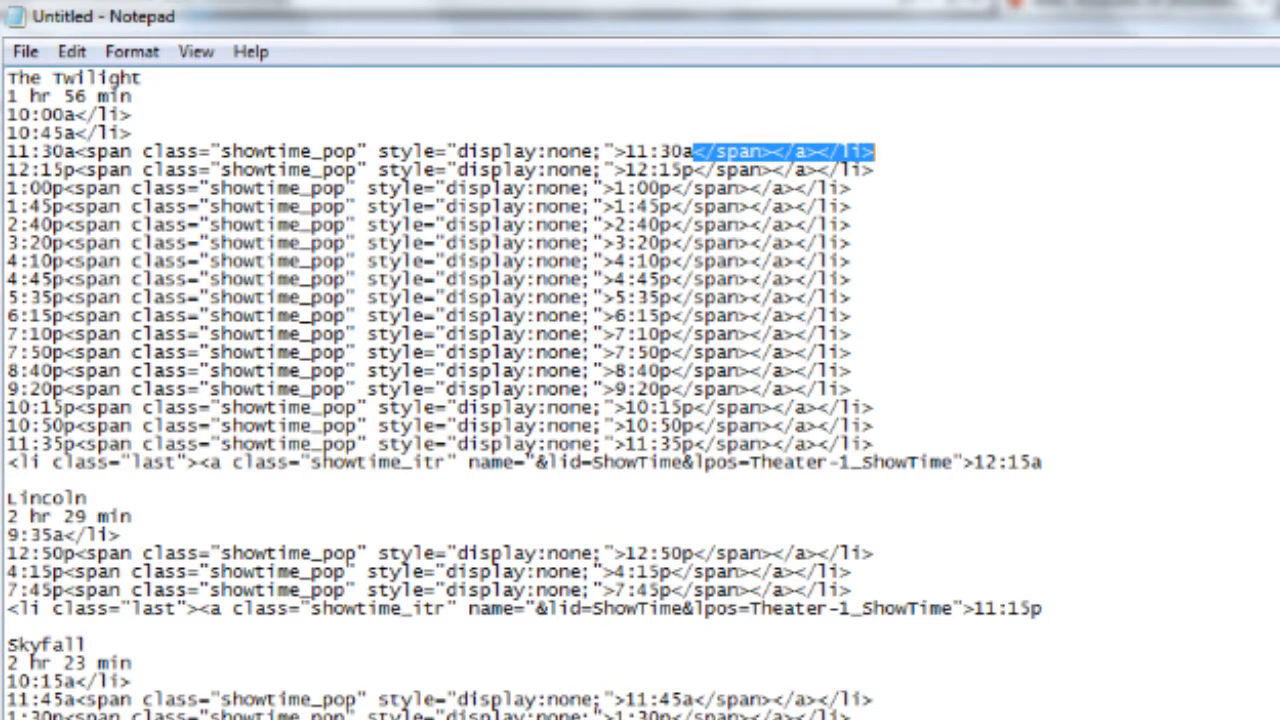
pyautogui.hotkey('ctrl', 'h')
pyautogui.hotkey('ctrl', 'v')
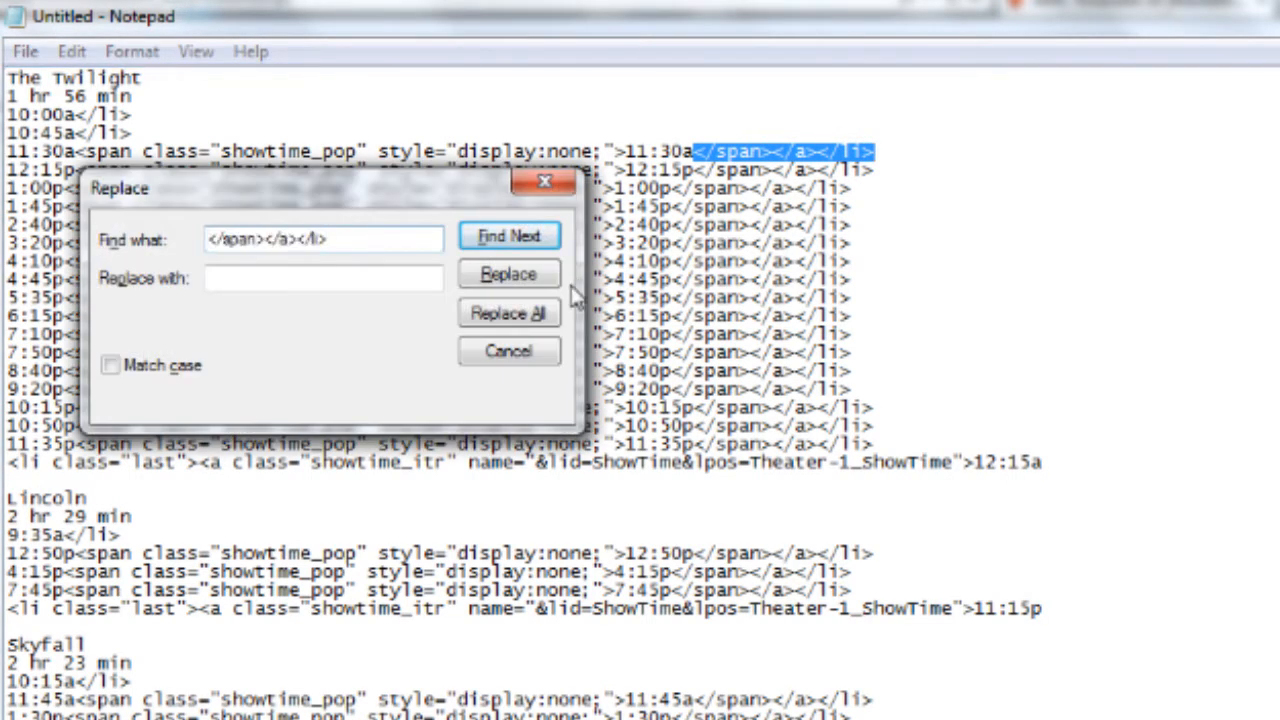
pyautogui.click(534, 316)
pyautogui.click(522, 353)
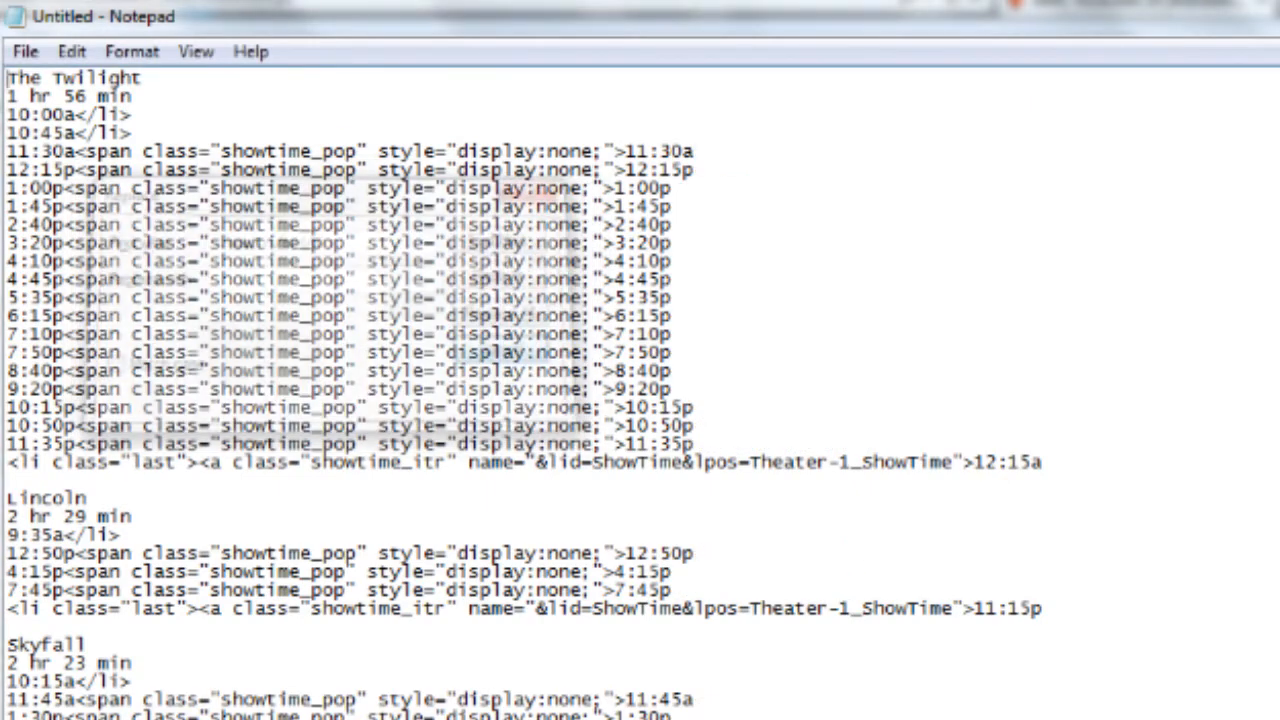
# Replace every <span class="showtime_pop" style="display:none;"> in the document with a comma.
pyautogui.moveTo(75, 151); pyautogui.dragTo(403, 151)
pyautogui.hotkey('shift', 'Right')
pyautogui.hotkey('shift', 'Right')
pyautogui.hotkey('shift', 'Right')
pyautogui.hotkey('shift', 'Right')
pyautogui.hotkey('shift', 'Right')
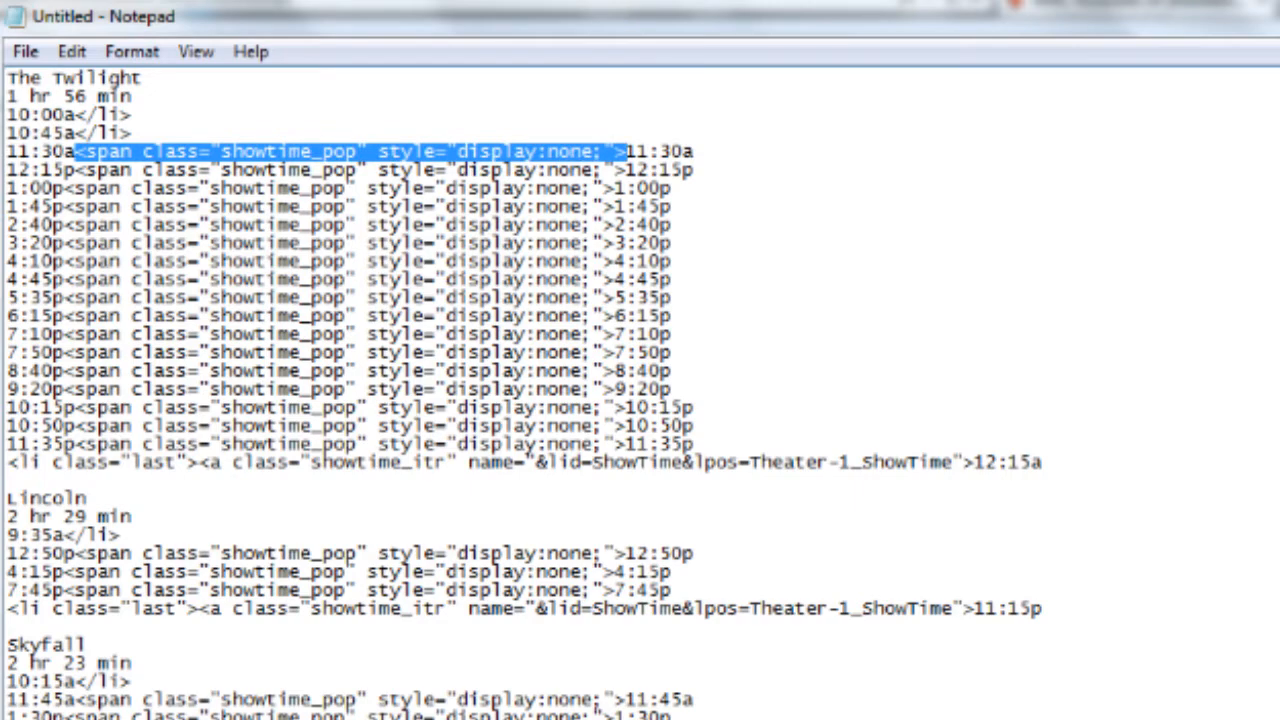
pyautogui.hotkey('ctrl', 'h')
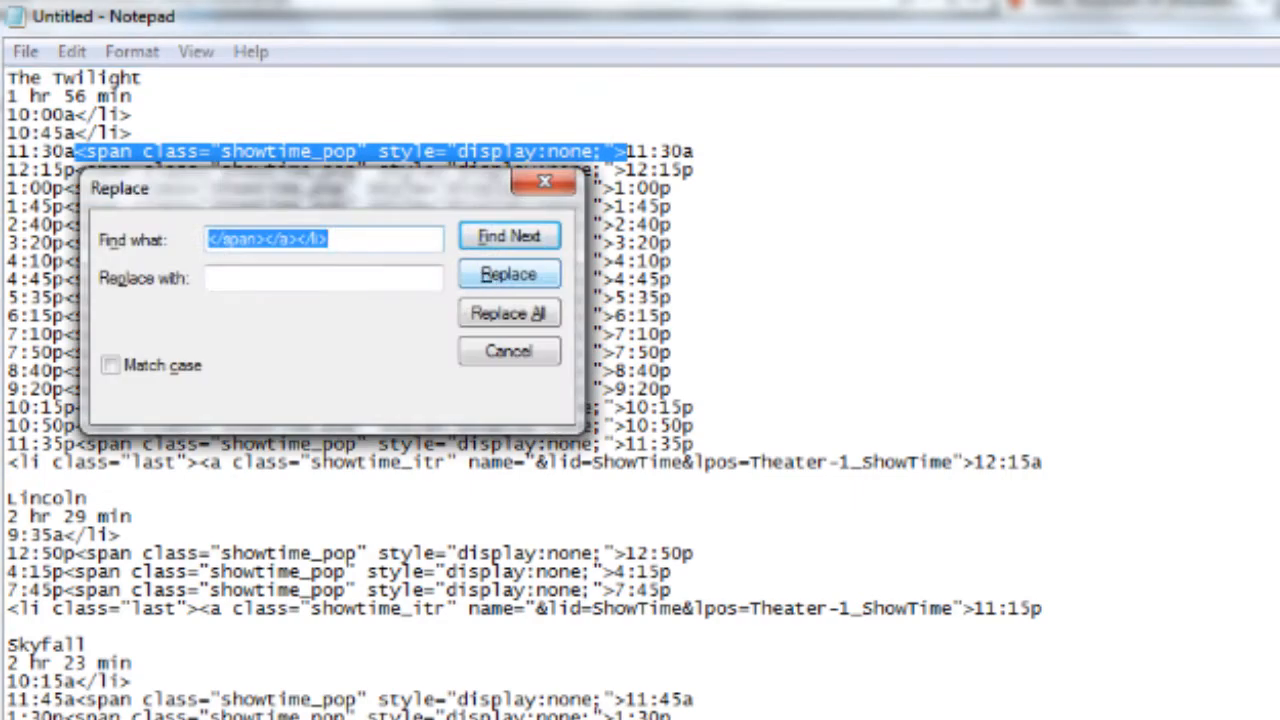
pyautogui.press('Tab')
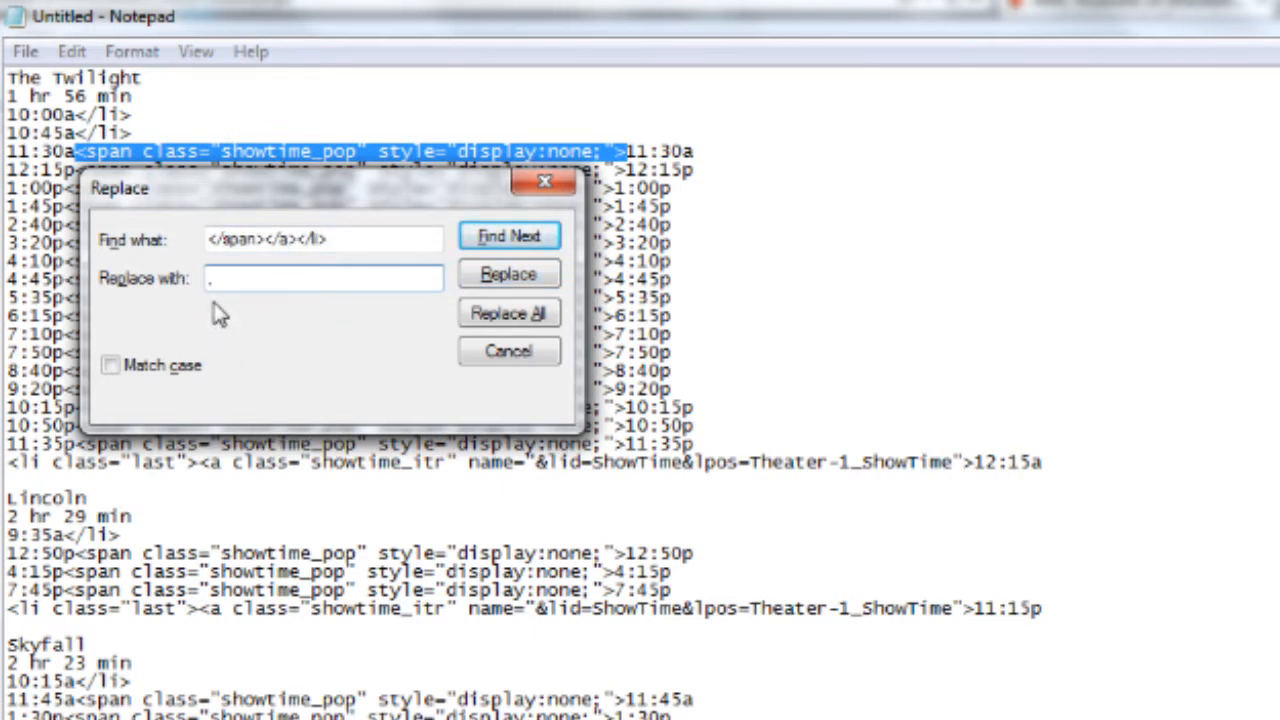
pyautogui.click(527, 316)
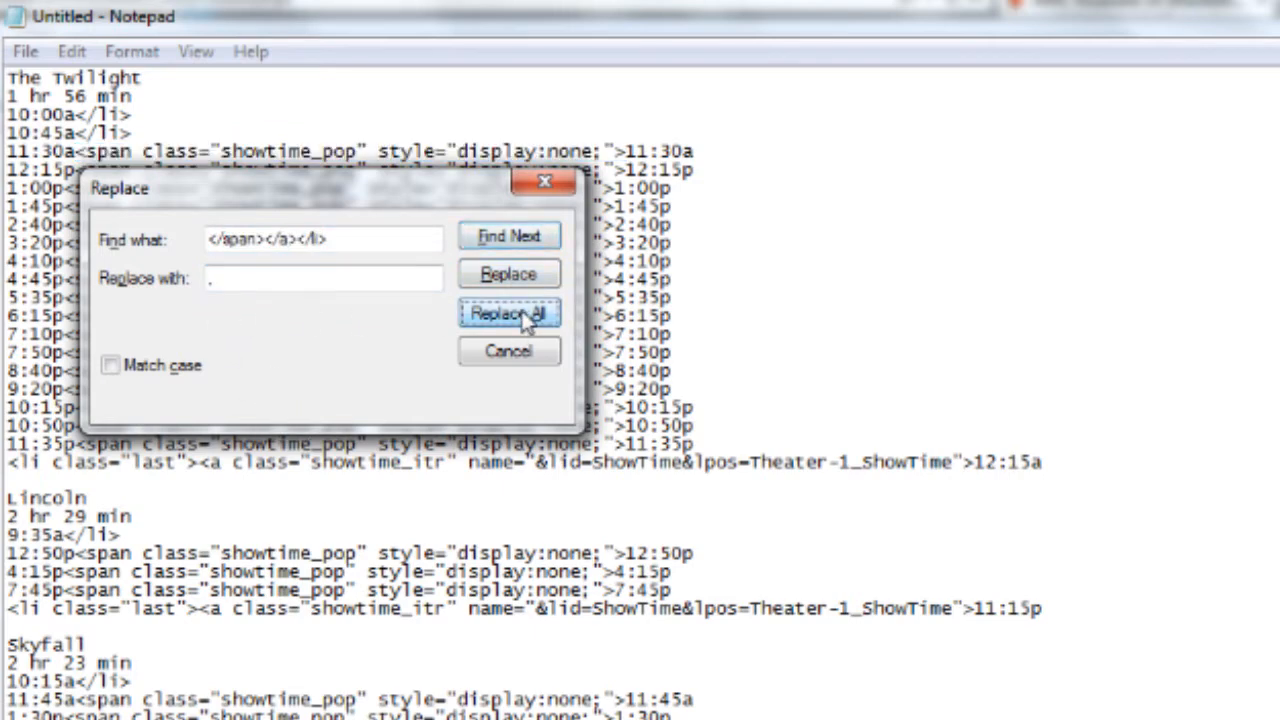
pyautogui.moveTo(278, 190); pyautogui.dragTo(652, 281)
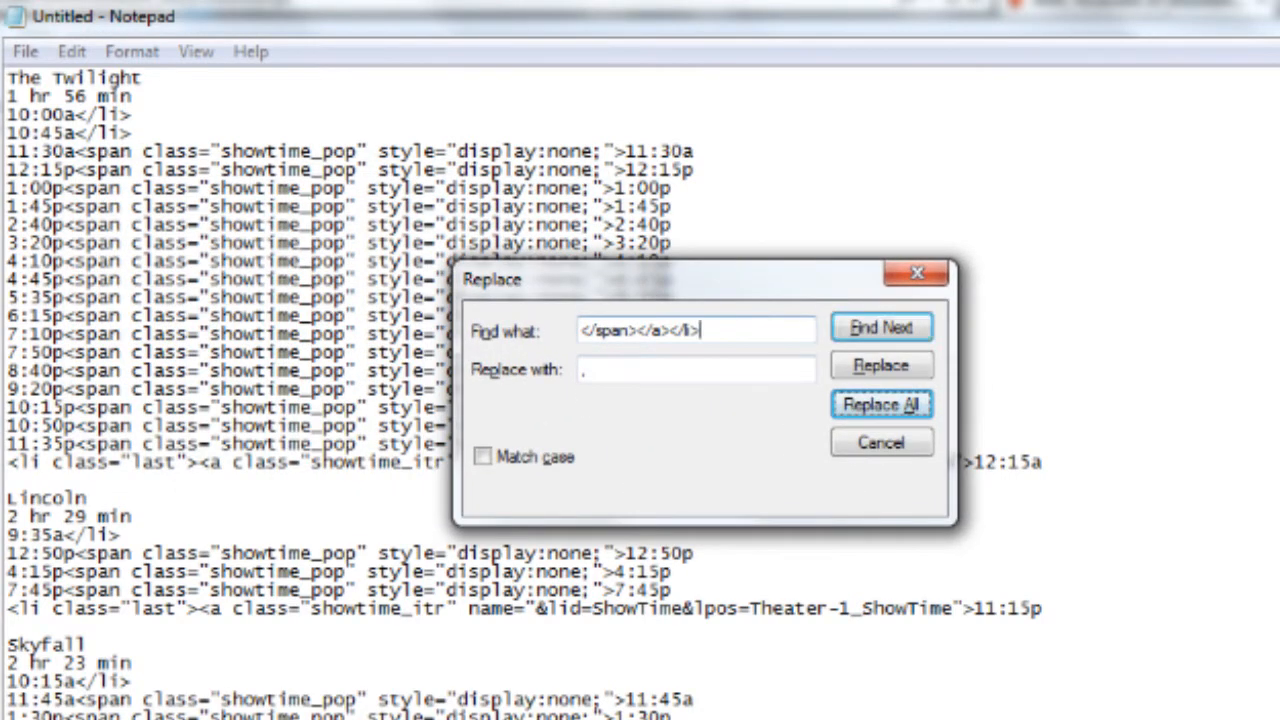
pyautogui.moveTo(700, 330); pyautogui.dragTo(578, 331)
pyautogui.write('<span class="showtime_pop" style="display:none;">')
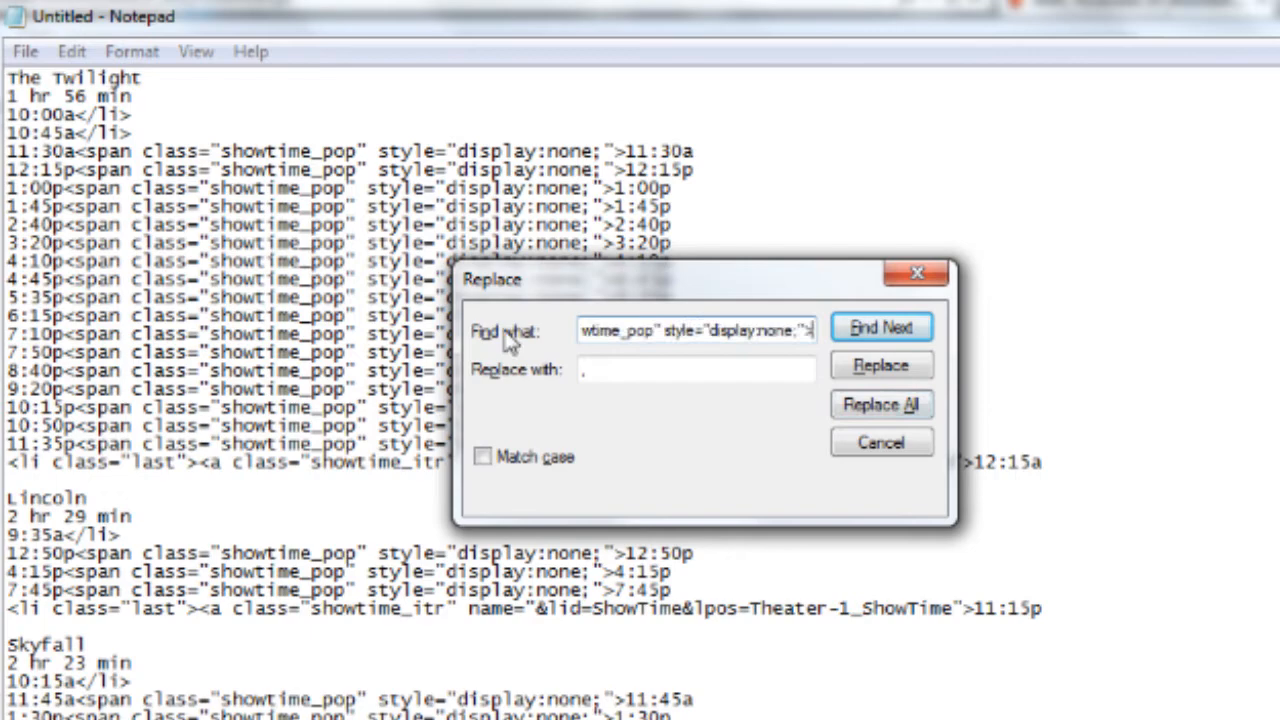
pyautogui.click(585, 370)
pyautogui.click(878, 405)
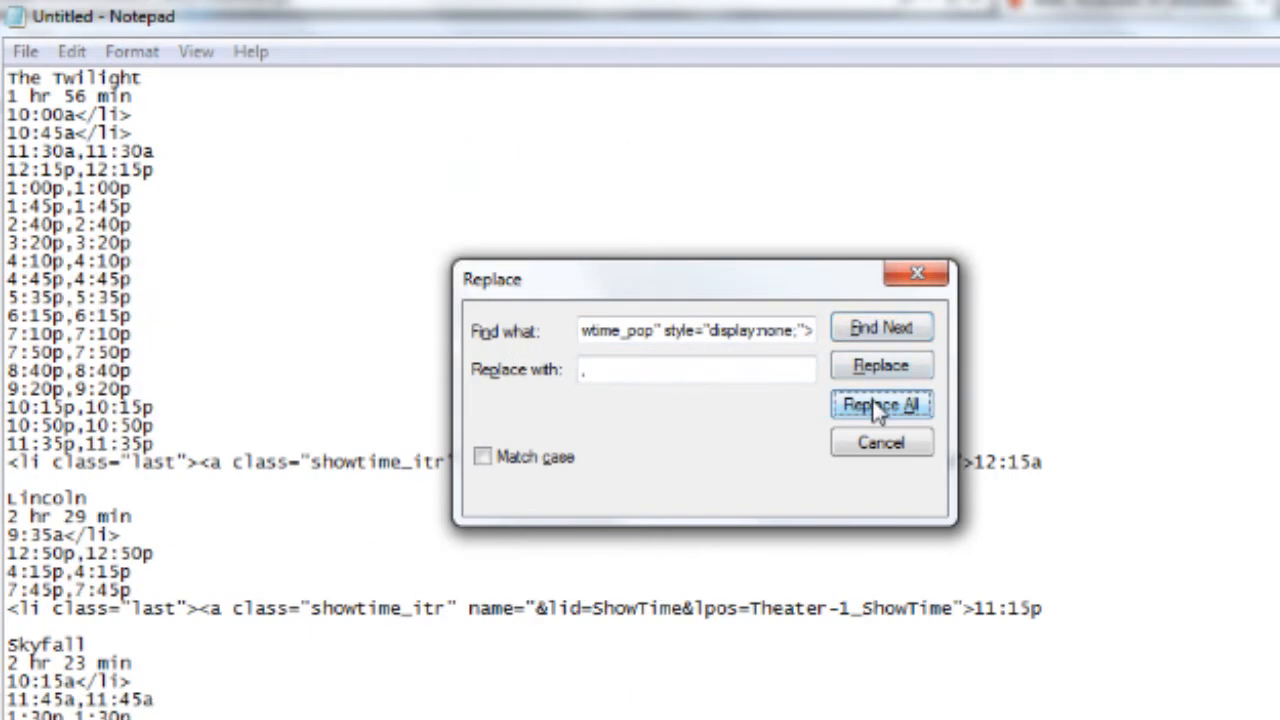
pyautogui.click(912, 447)
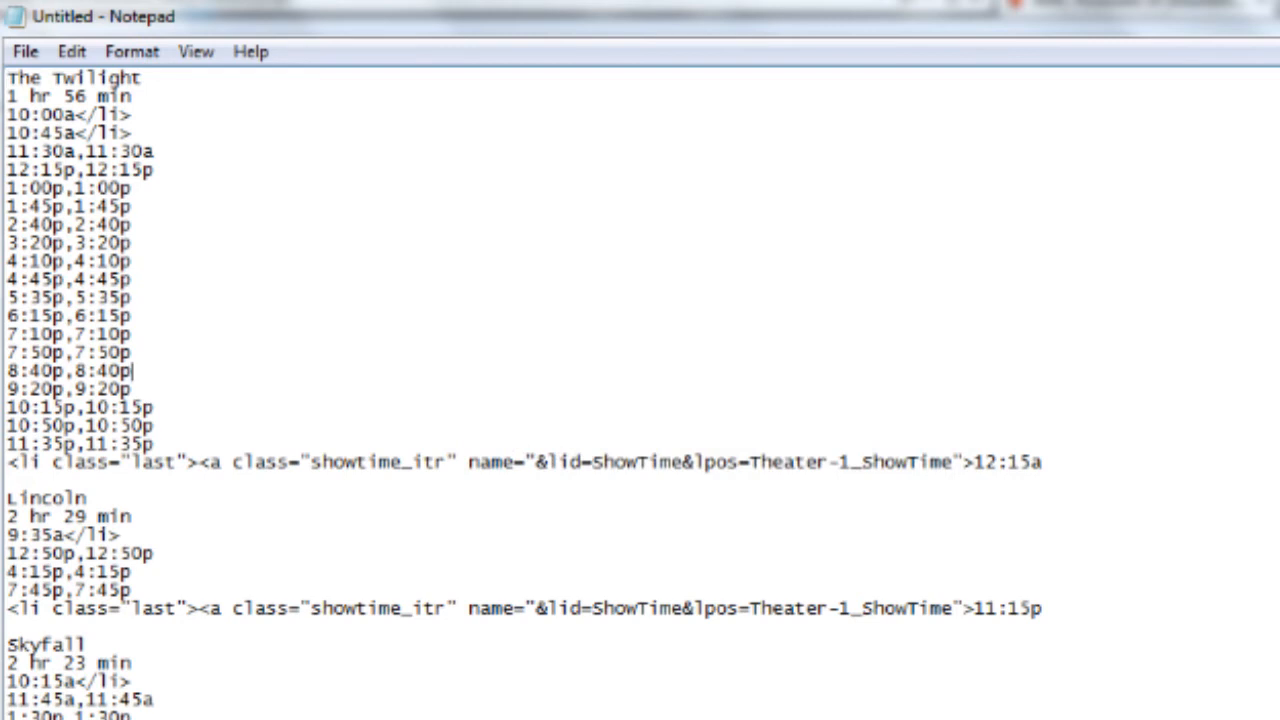
# Replace every </li> in the document with nothing.
pyautogui.moveTo(76, 115); pyautogui.dragTo(133, 115)
pyautogui.hotkey('ctrl', 'c')
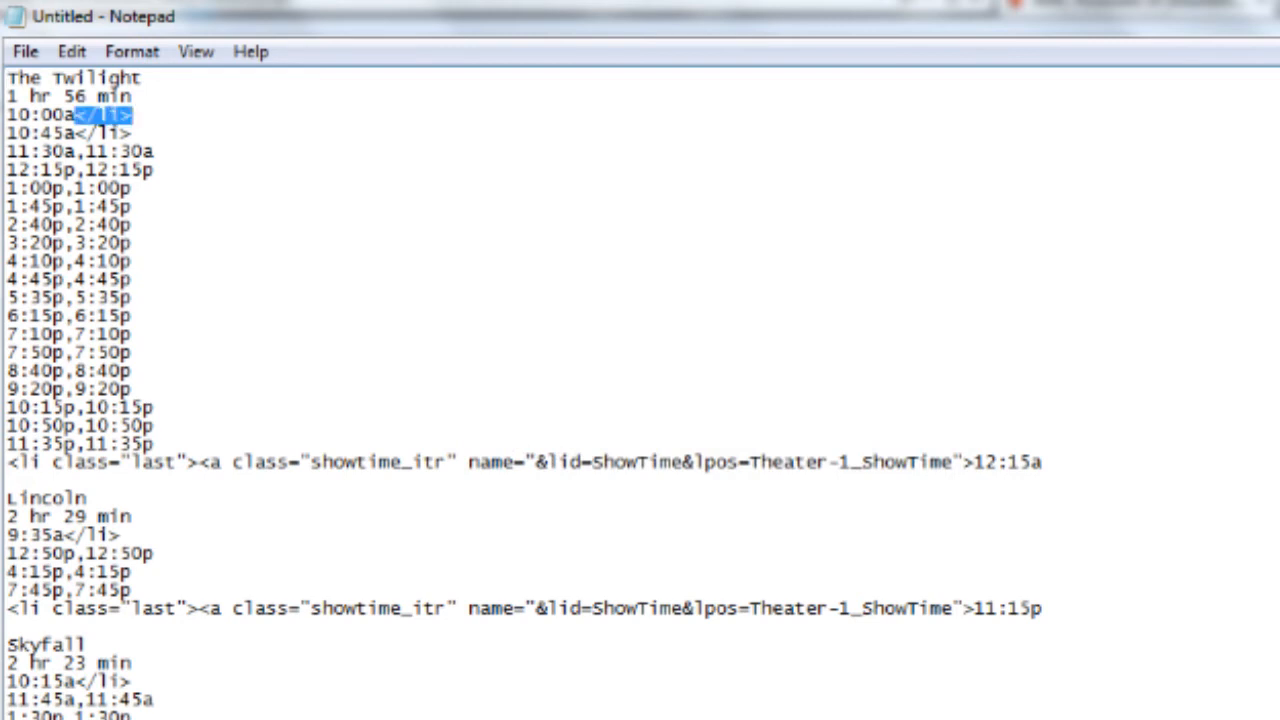
pyautogui.hotkey('ctrl', 'h')
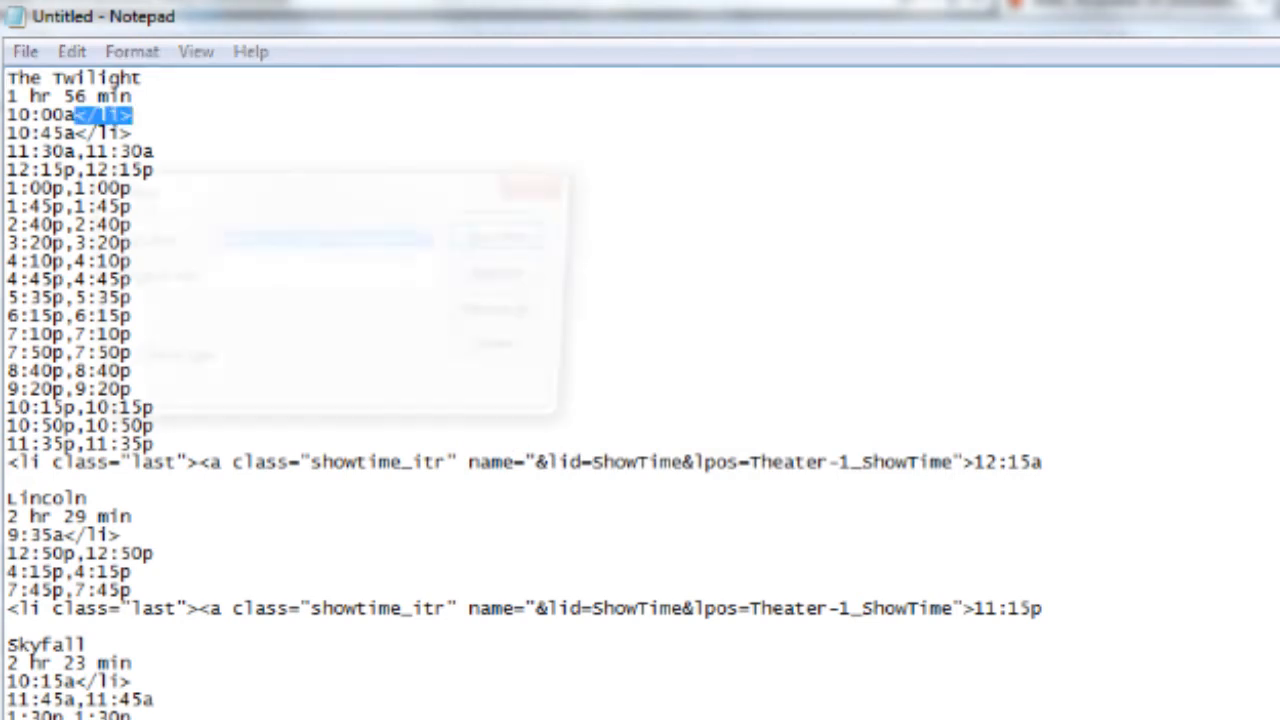
pyautogui.hotkey('ctrl', 'v')
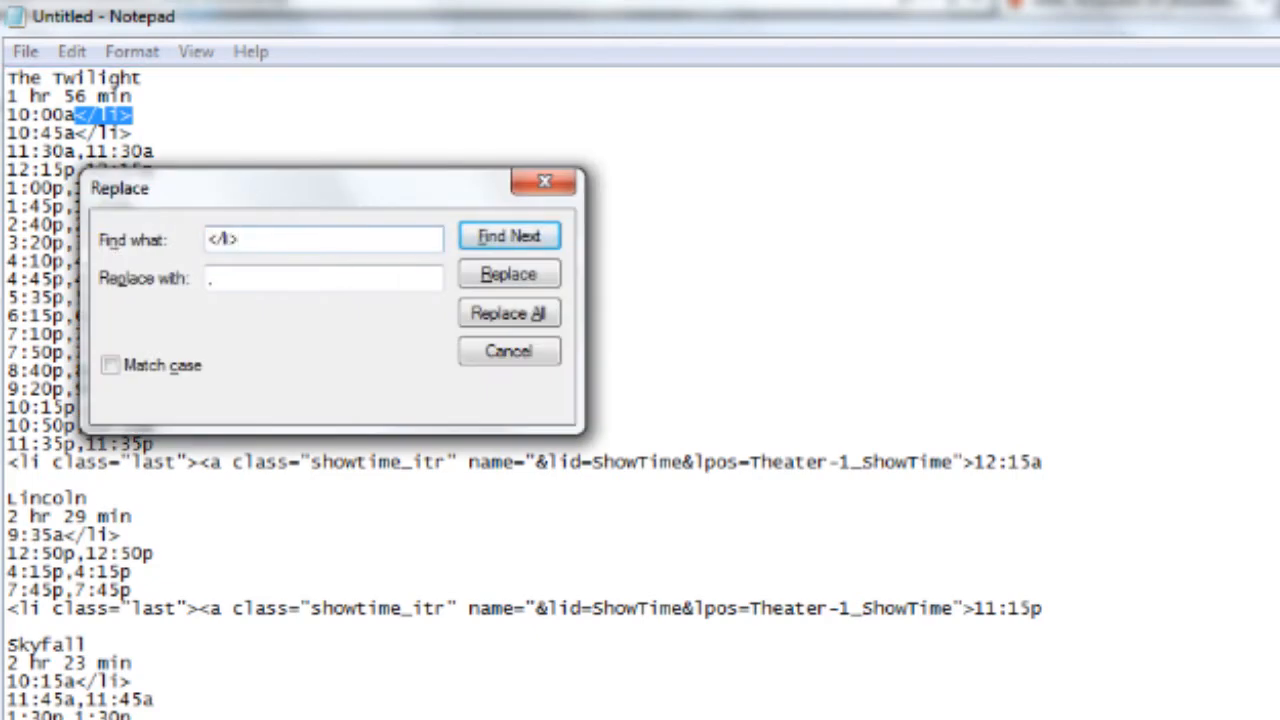
pyautogui.click(300, 279)
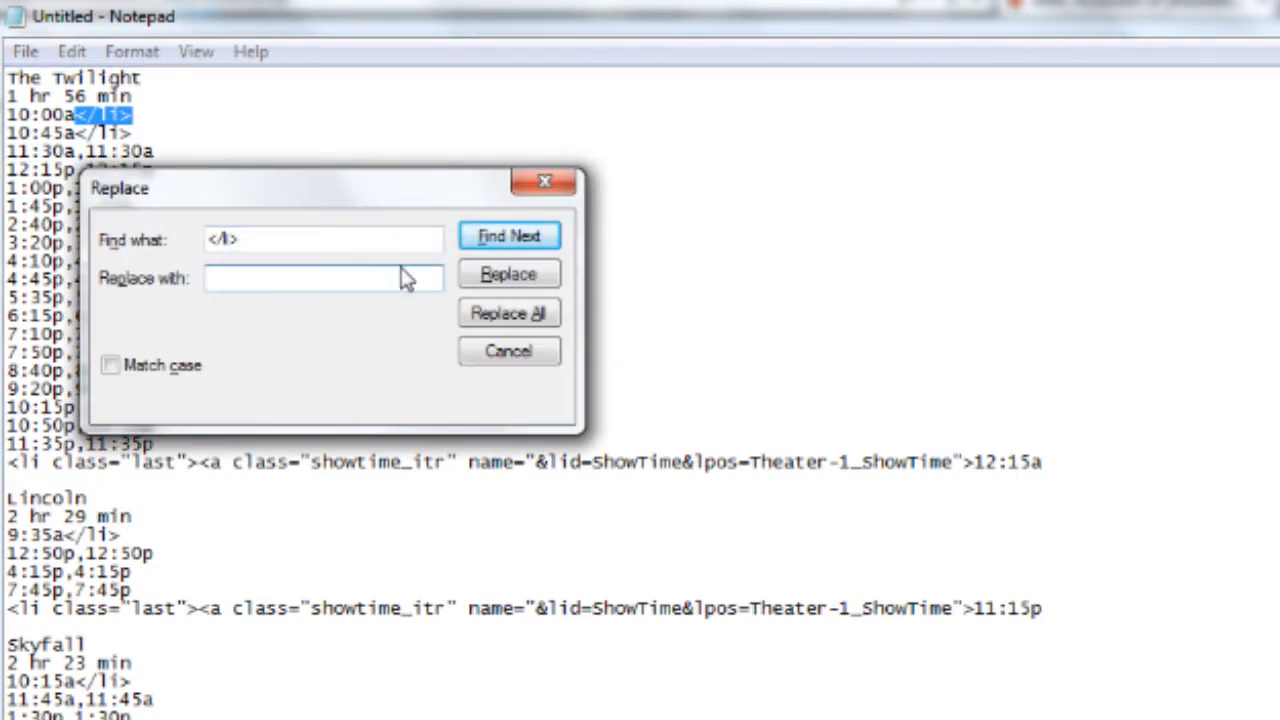
pyautogui.click(495, 316)
pyautogui.click(521, 353)
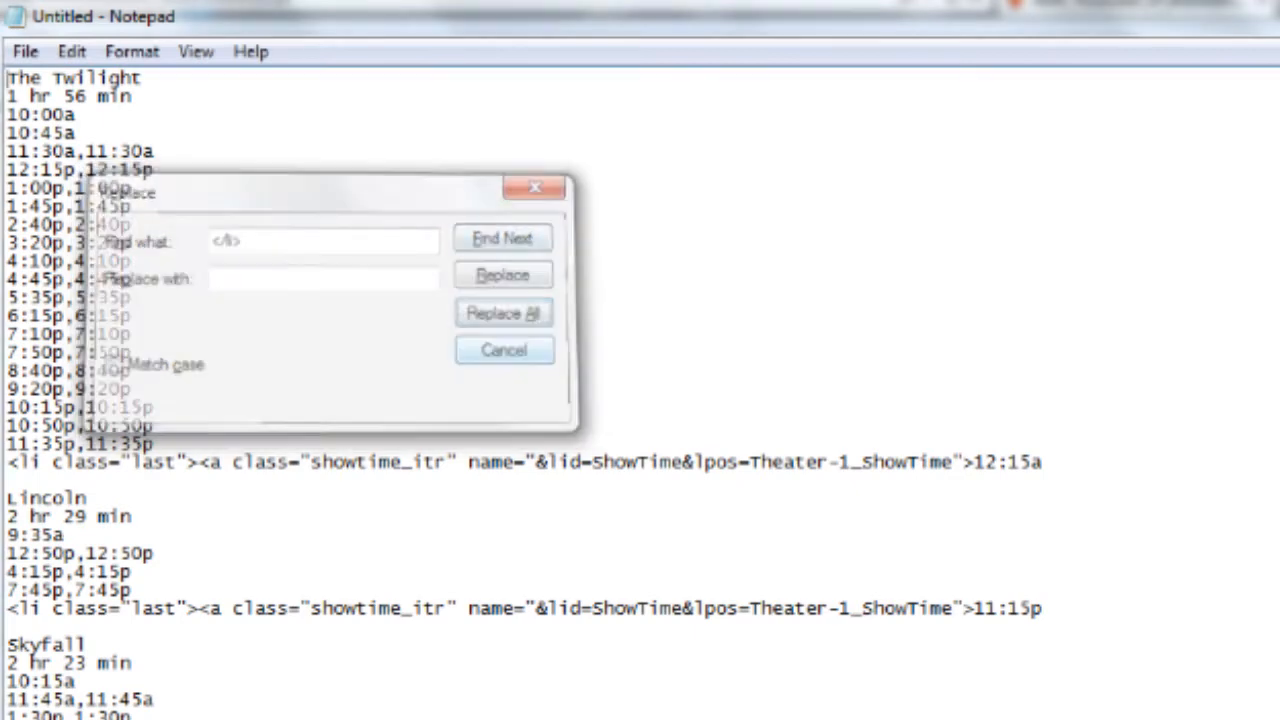
# Replace every <li class="last"><a class="showtime_itr" name="&lid=ShowTime&lpos=Theater-1_ShowTime"> in the document with nothing.
pyautogui.moveTo(8, 462); pyautogui.dragTo(975, 462)
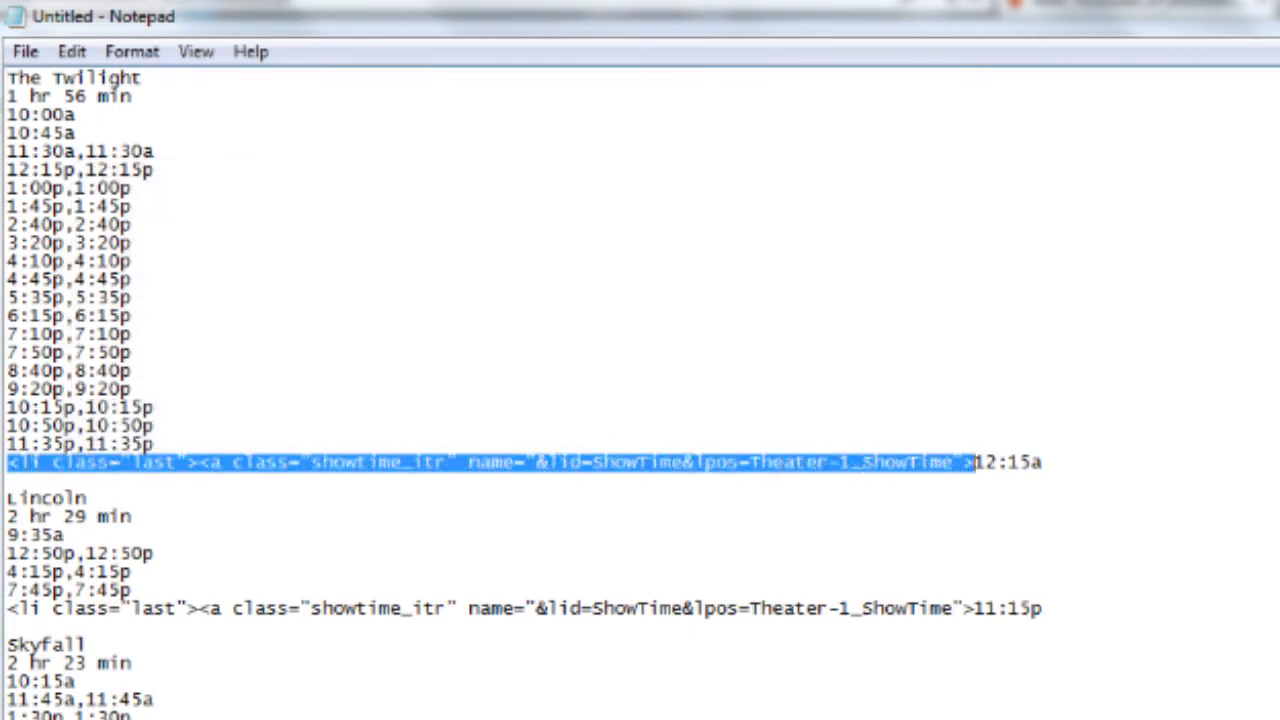
pyautogui.scroll(-8, 640, 400)
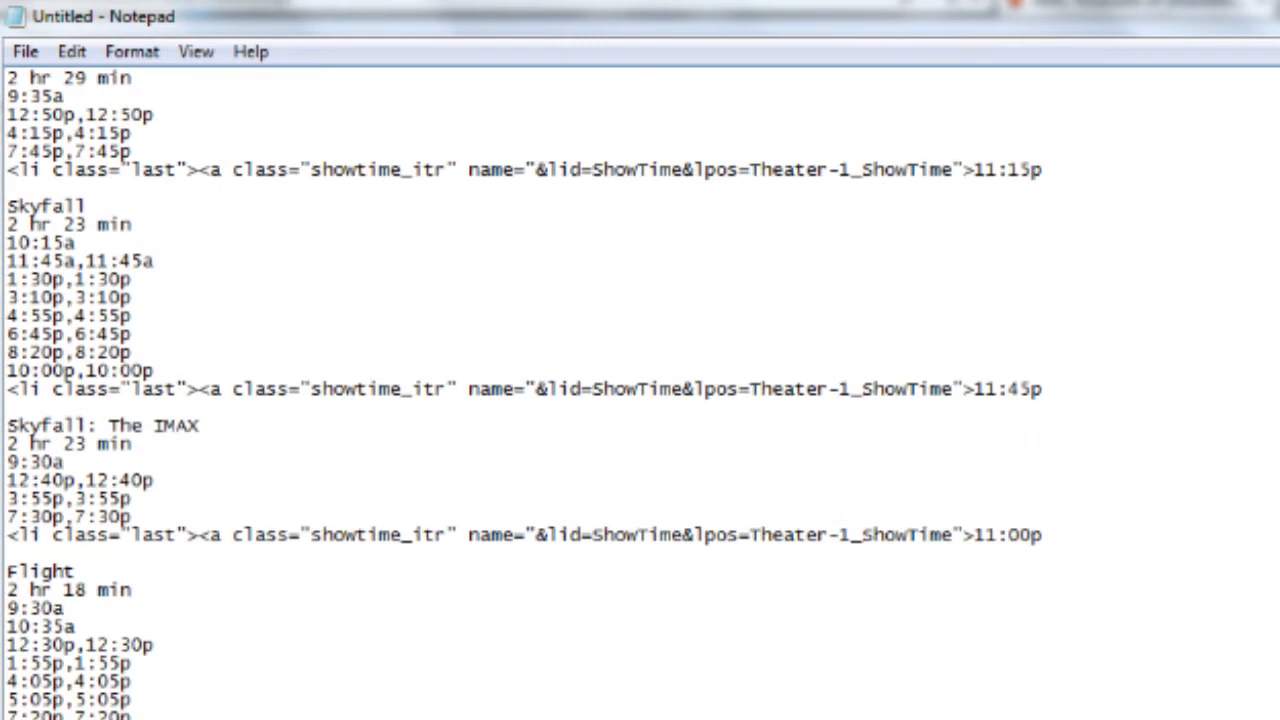
pyautogui.scroll(8, 640, 400)
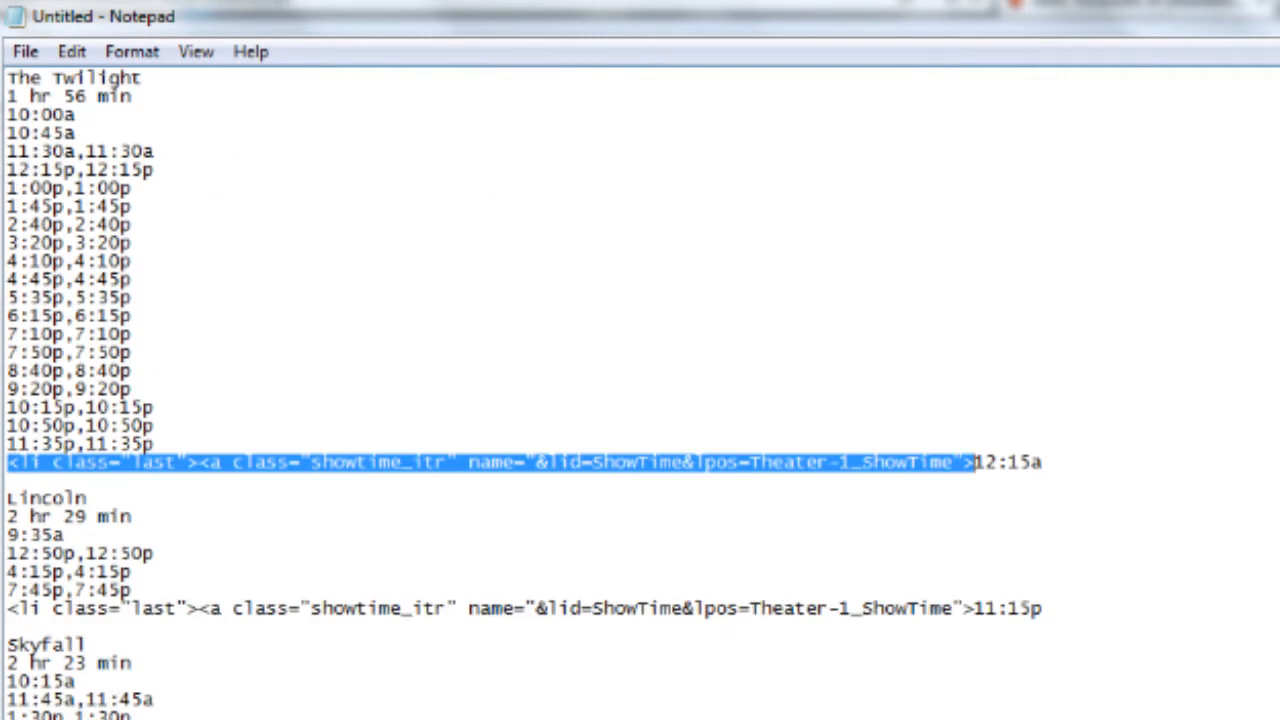
pyautogui.hotkey('ctrl', 'h')
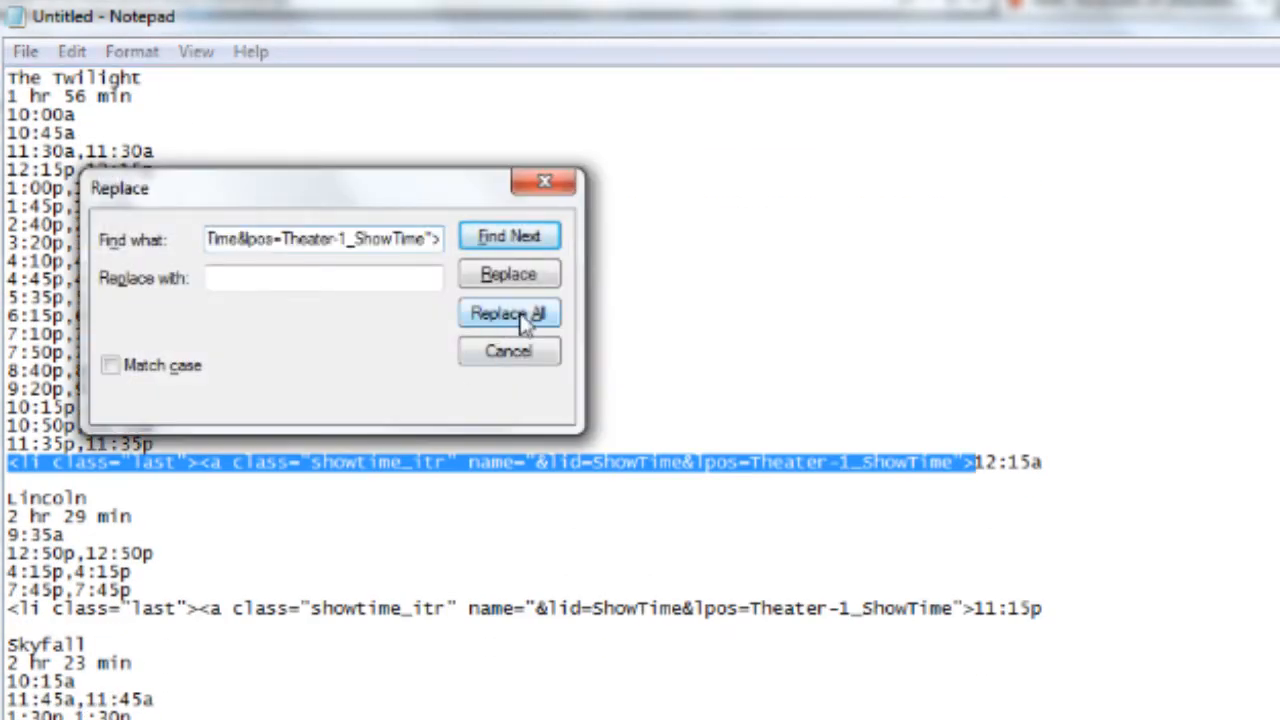
pyautogui.click(522, 316)
pyautogui.click(508, 352)
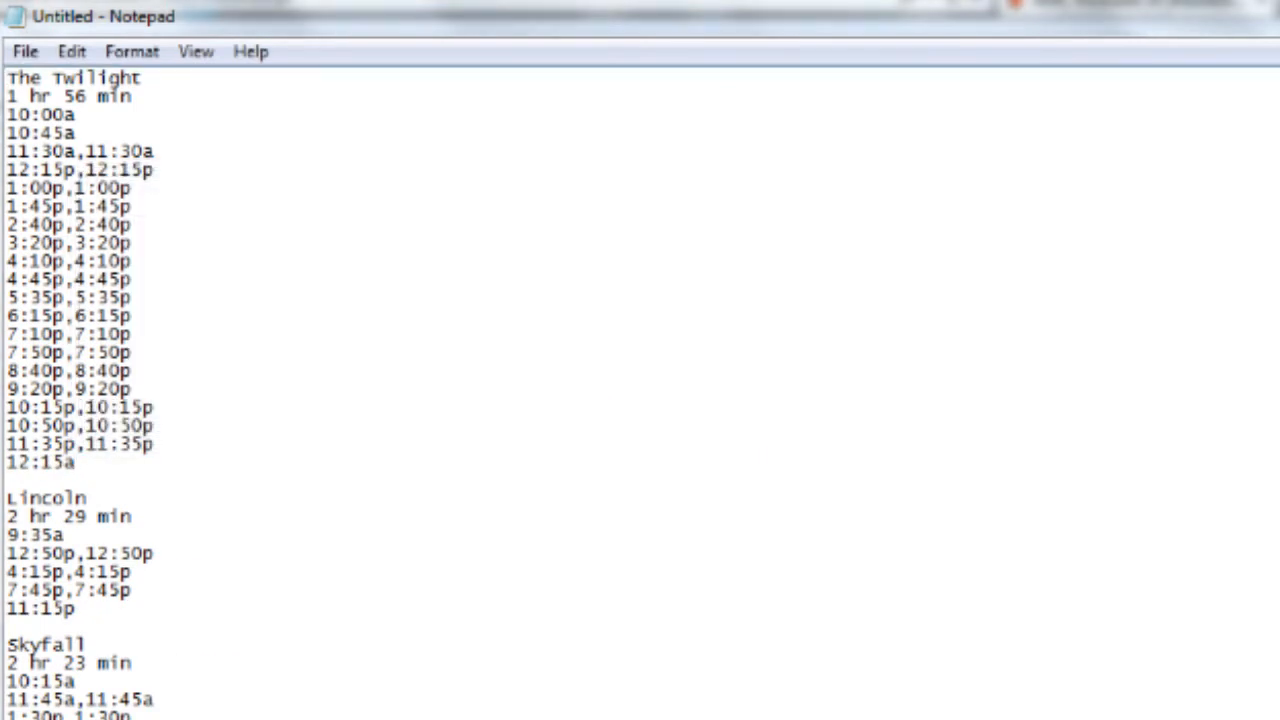
# Replace every " hr " in the running times, including its surrounding spaces, with a colon.
pyautogui.scroll(-9, 640, 390)
pyautogui.scroll(9, 640, 390)
pyautogui.hotkey('shift', 'Right')
pyautogui.hotkey('ctrl', 'c')
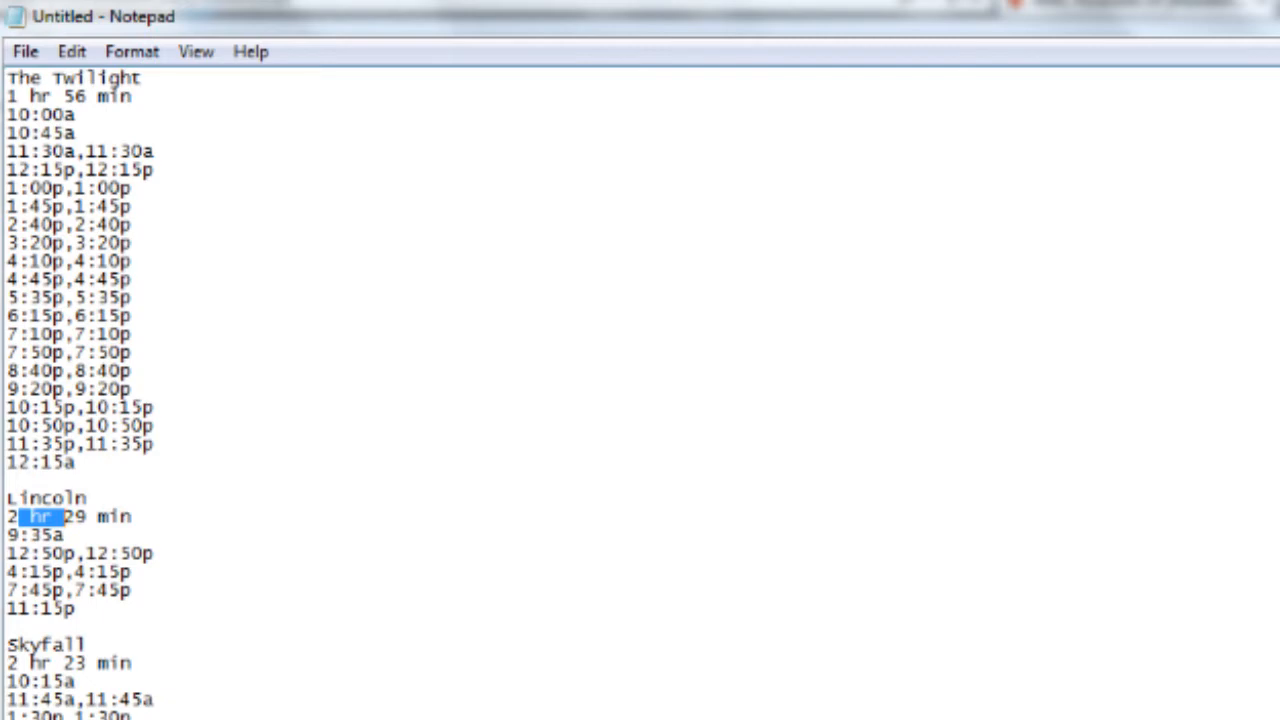
pyautogui.hotkey('ctrl', 'h')
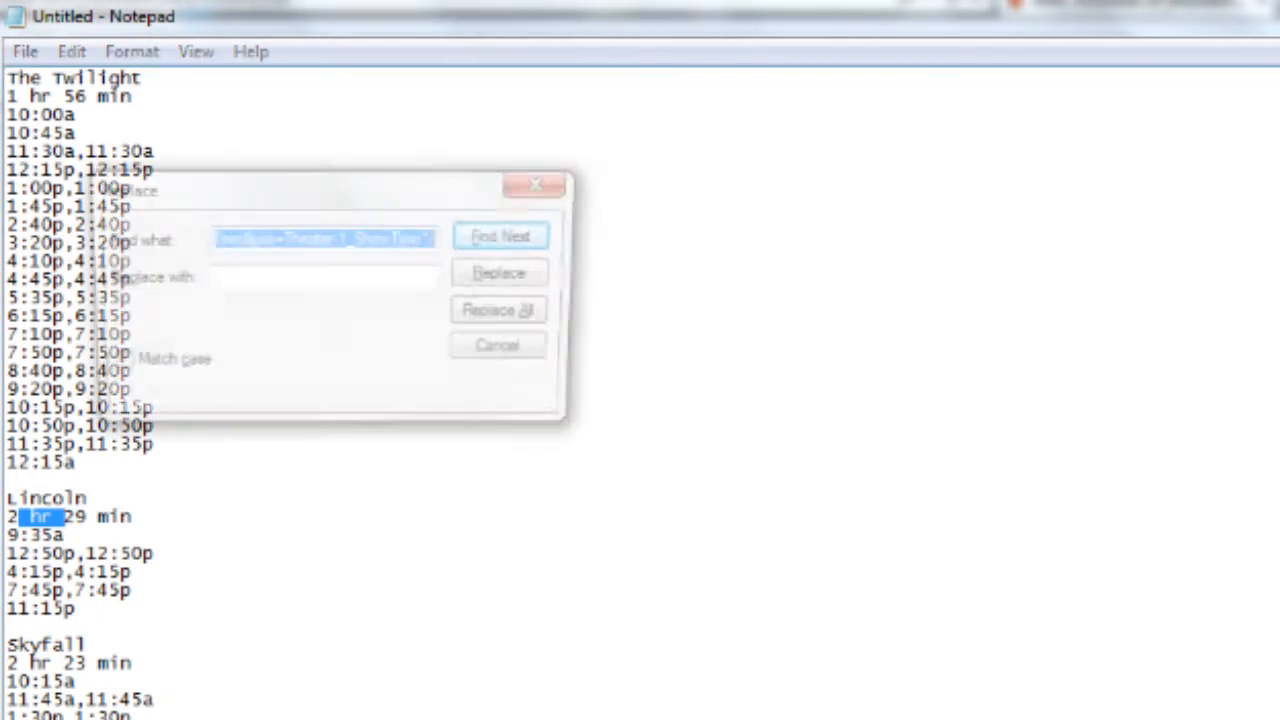
pyautogui.hotkey('ctrl', 'v')
pyautogui.click(222, 279)
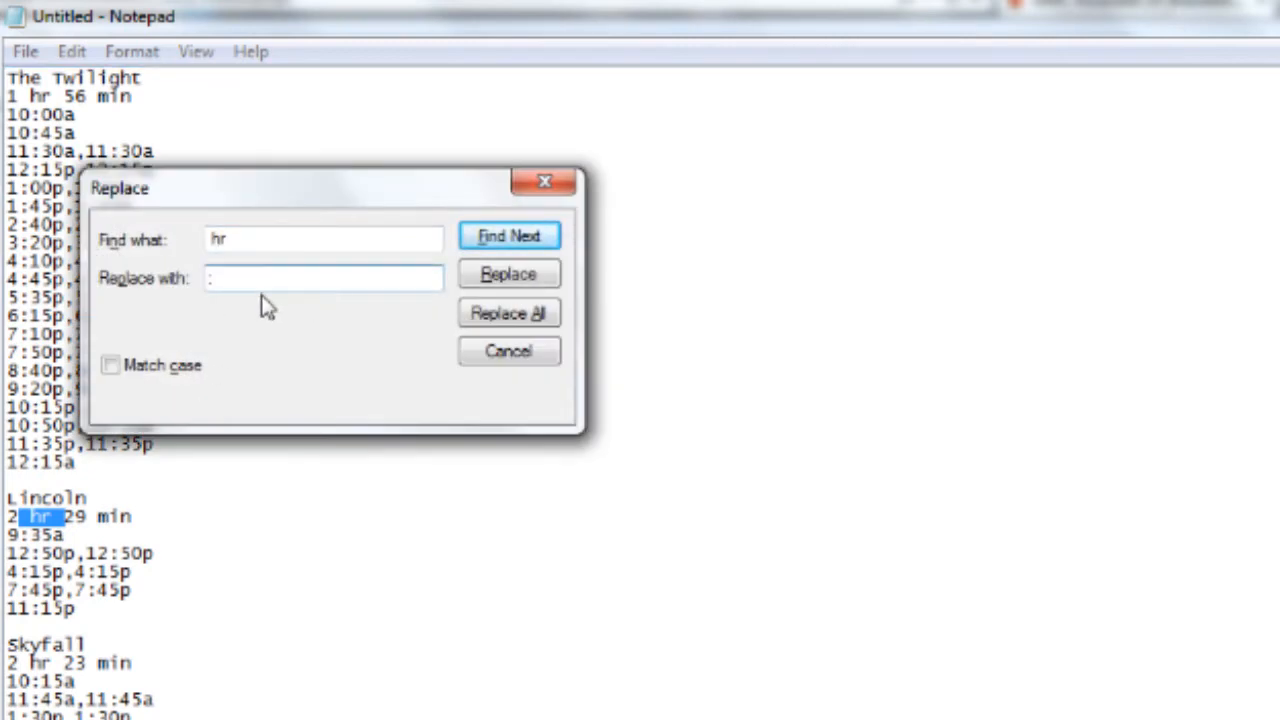
pyautogui.write(':')
pyautogui.click(505, 318)
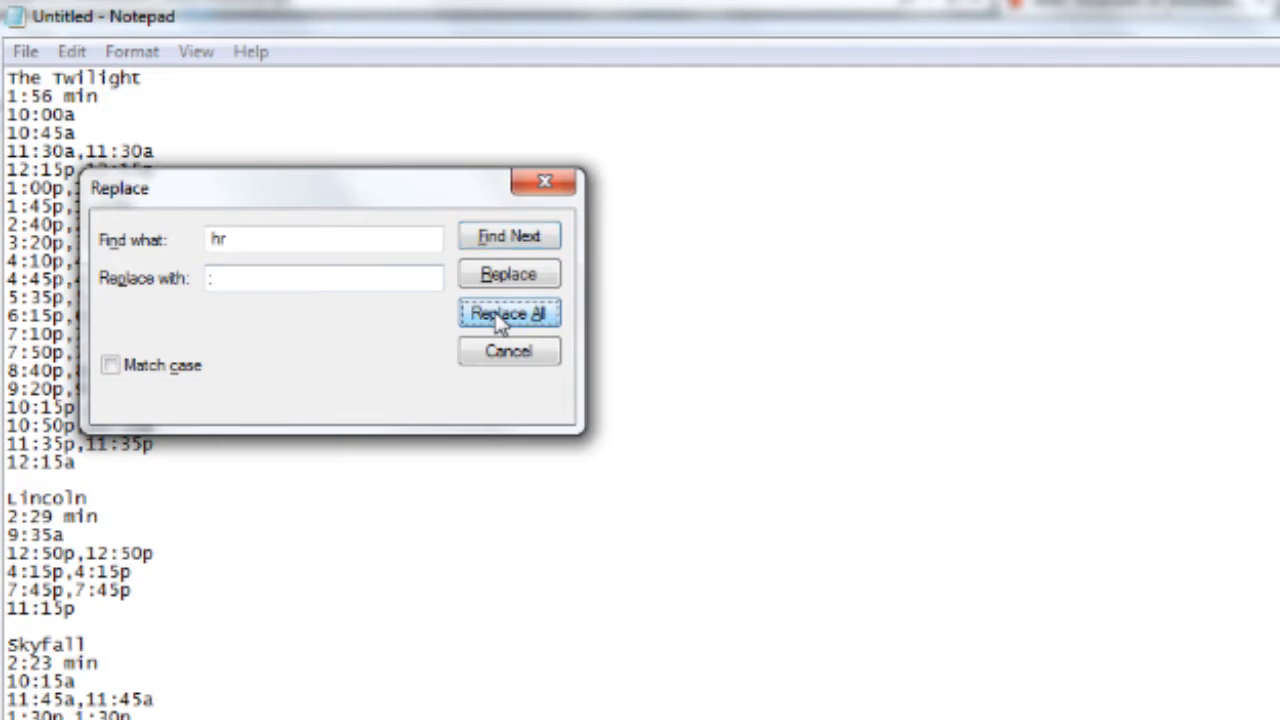
pyautogui.click(507, 354)
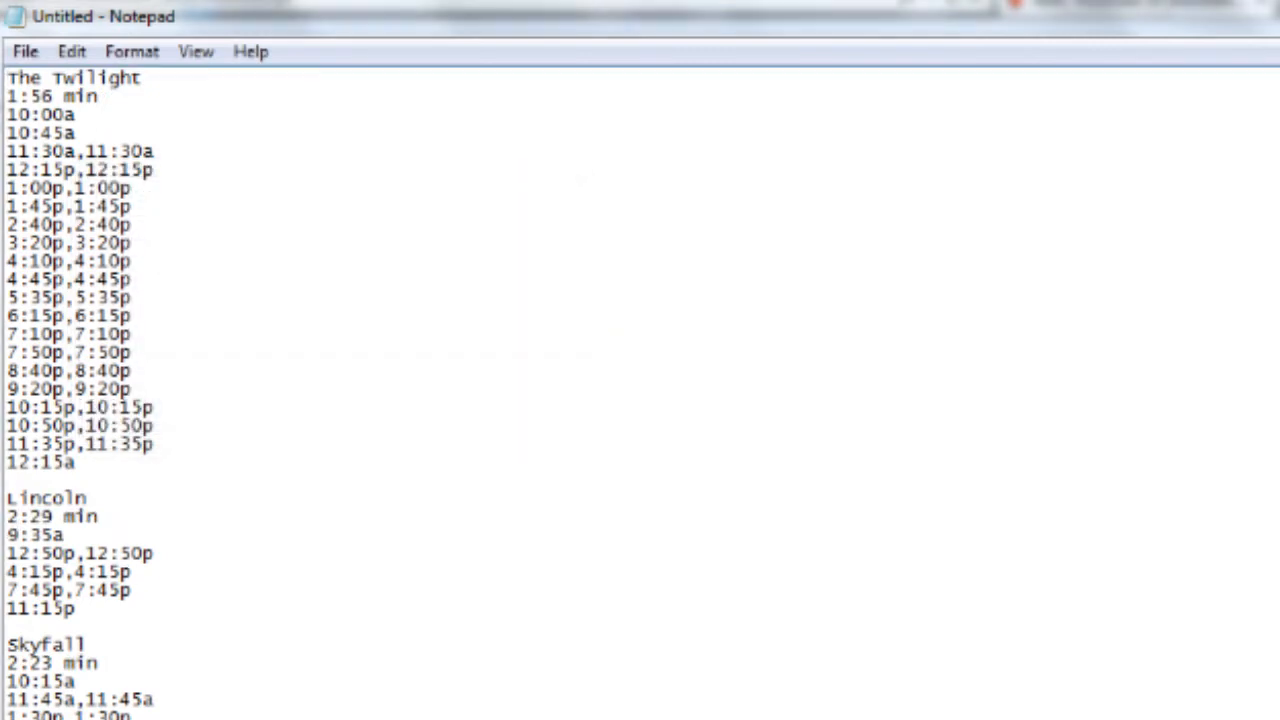
# Replace every " min" after the running times, including its leading space, with nothing.
pyautogui.moveTo(53, 516); pyautogui.dragTo(98, 516)
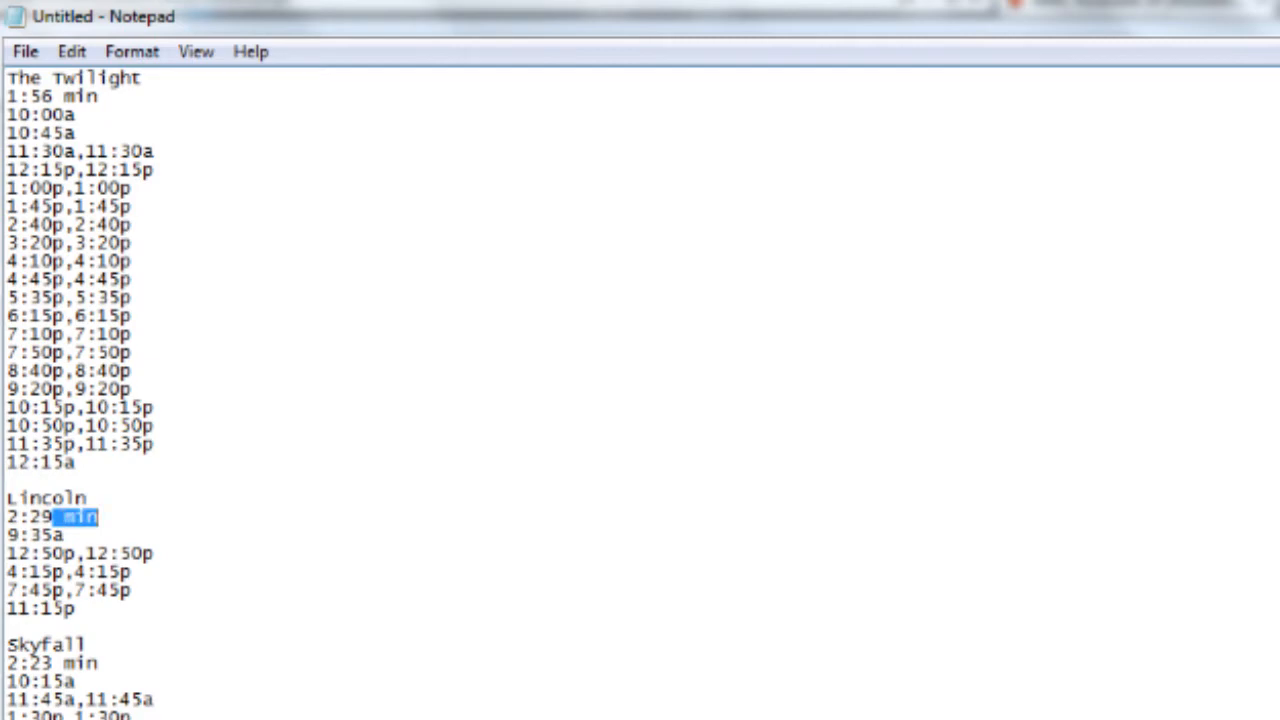
pyautogui.hotkey('ctrl', 'h')
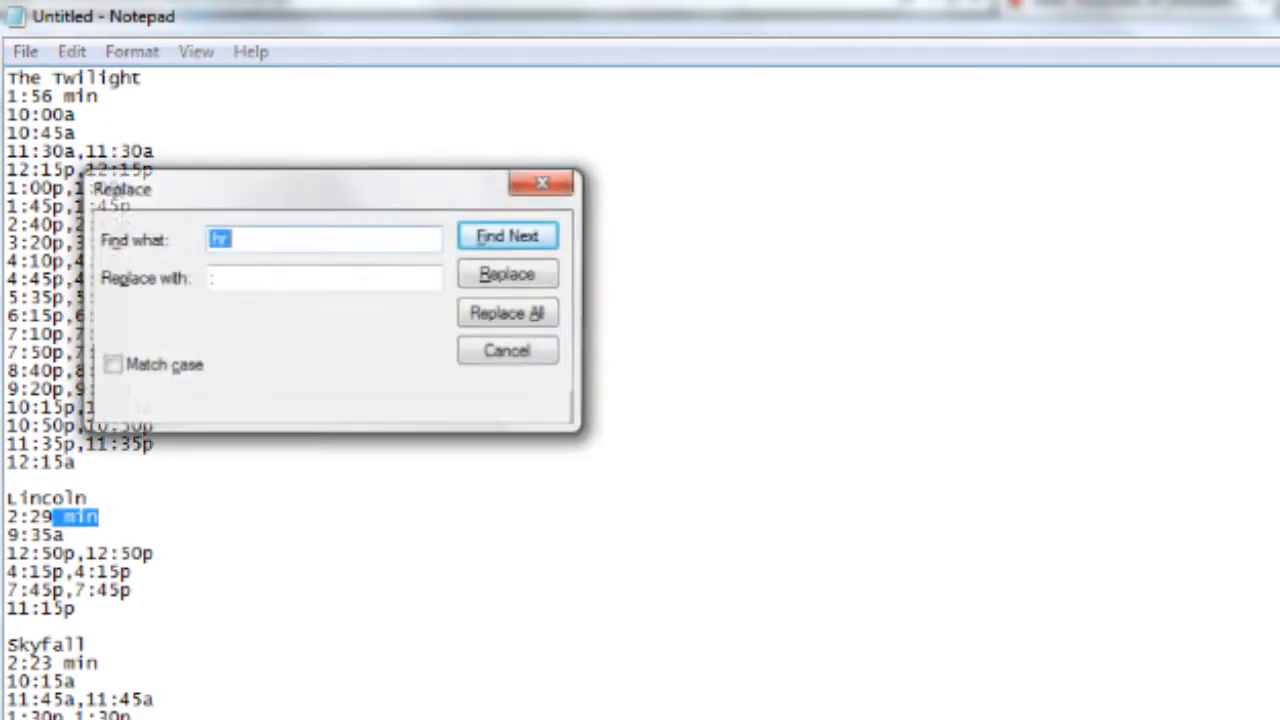
pyautogui.write('min')
pyautogui.click(211, 278)
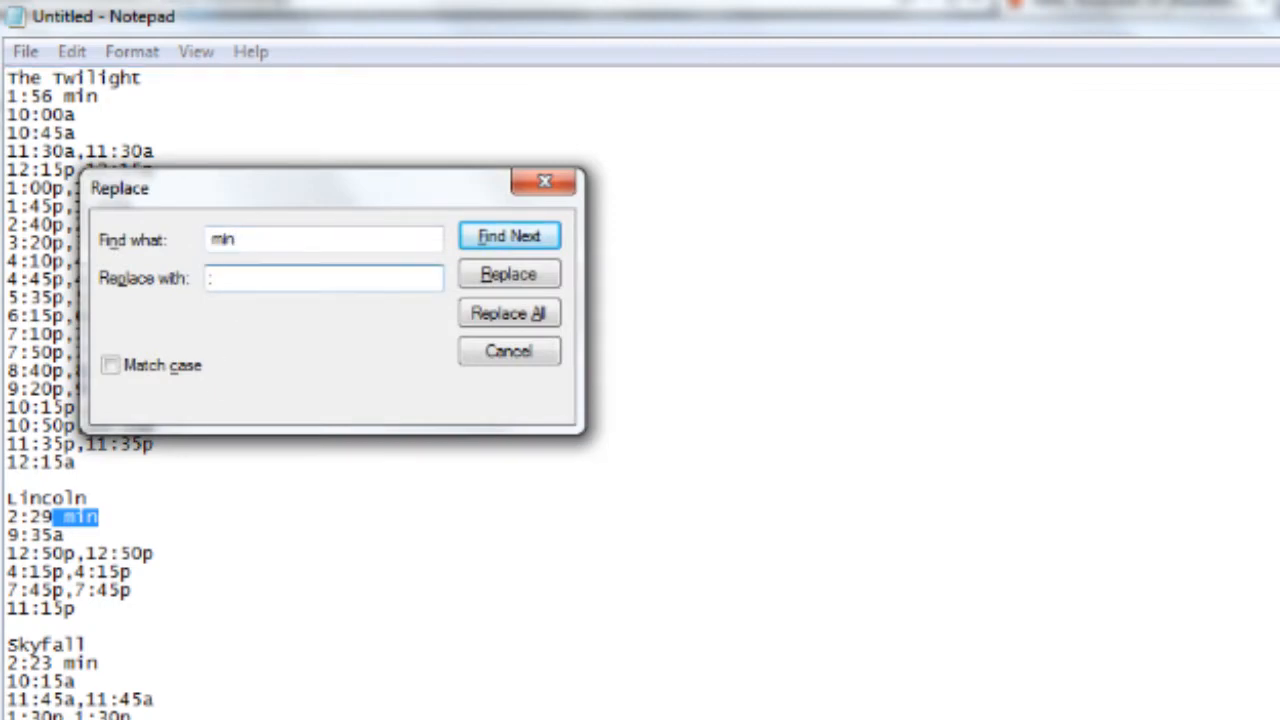
pyautogui.click(507, 314)
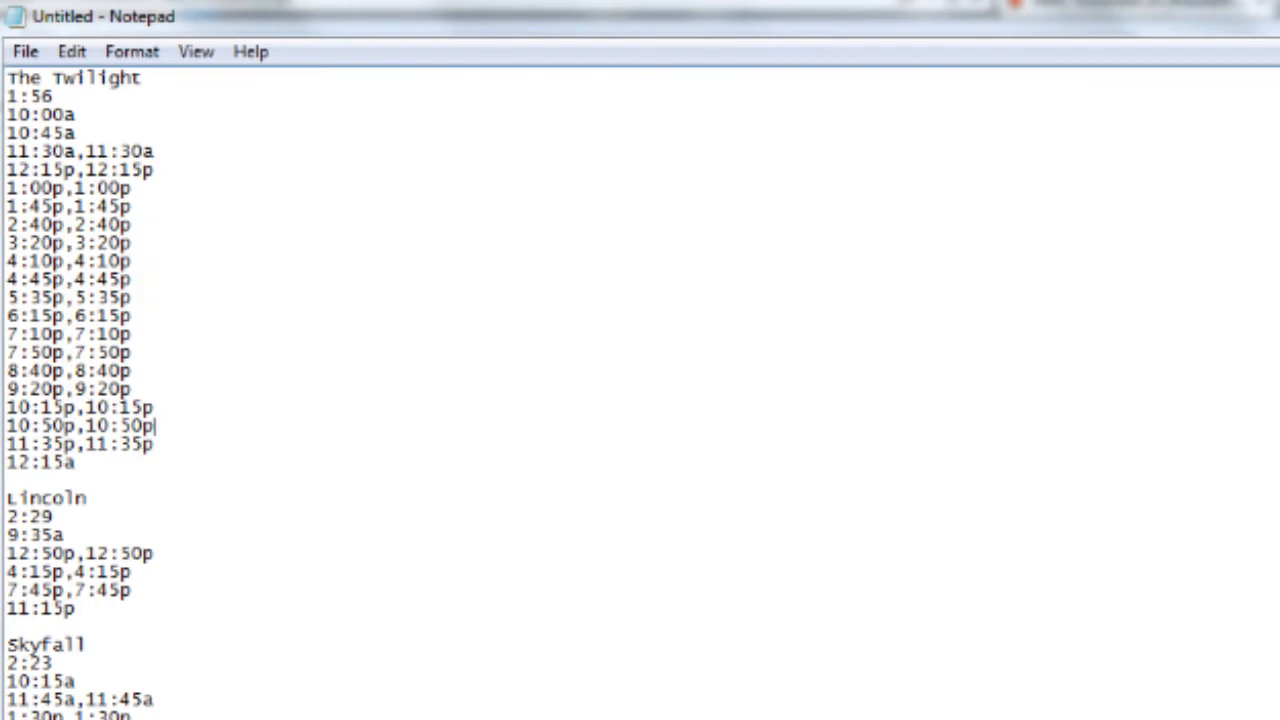
pyautogui.moveTo(88, 498); pyautogui.dragTo(7, 517)
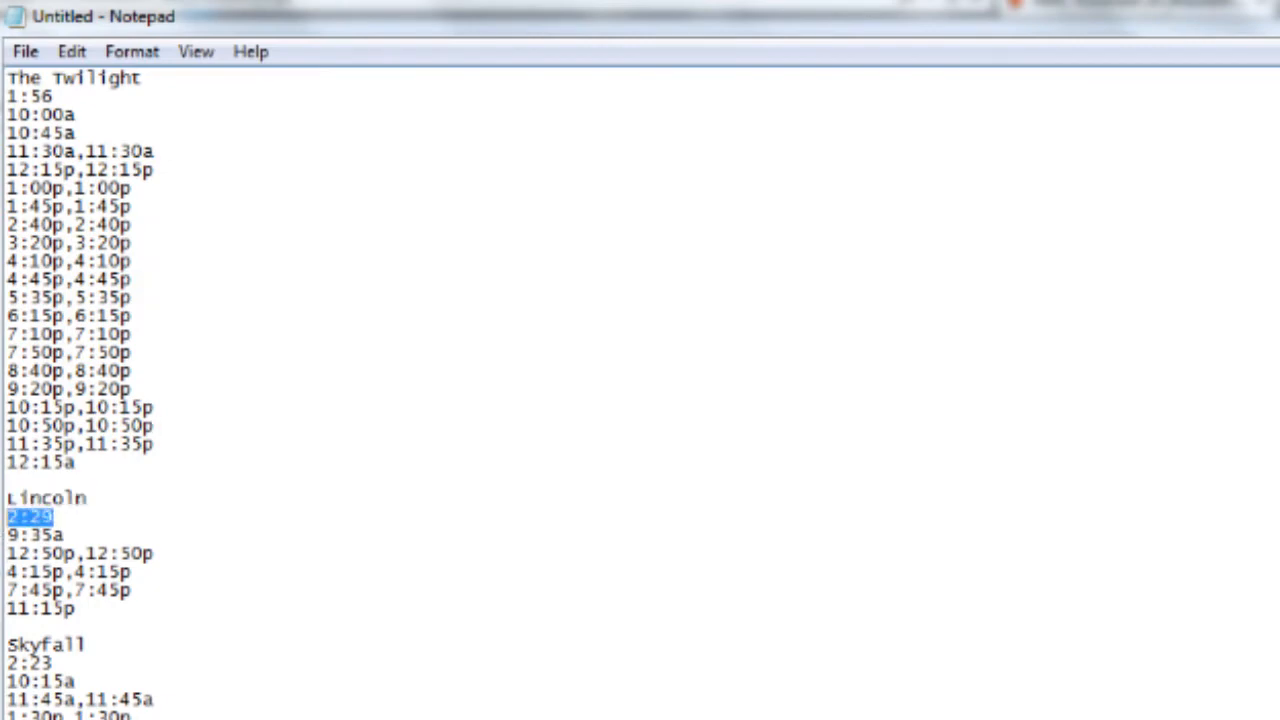
pyautogui.moveTo(7, 536); pyautogui.dragTo(76, 608)
pyautogui.click(53, 663)
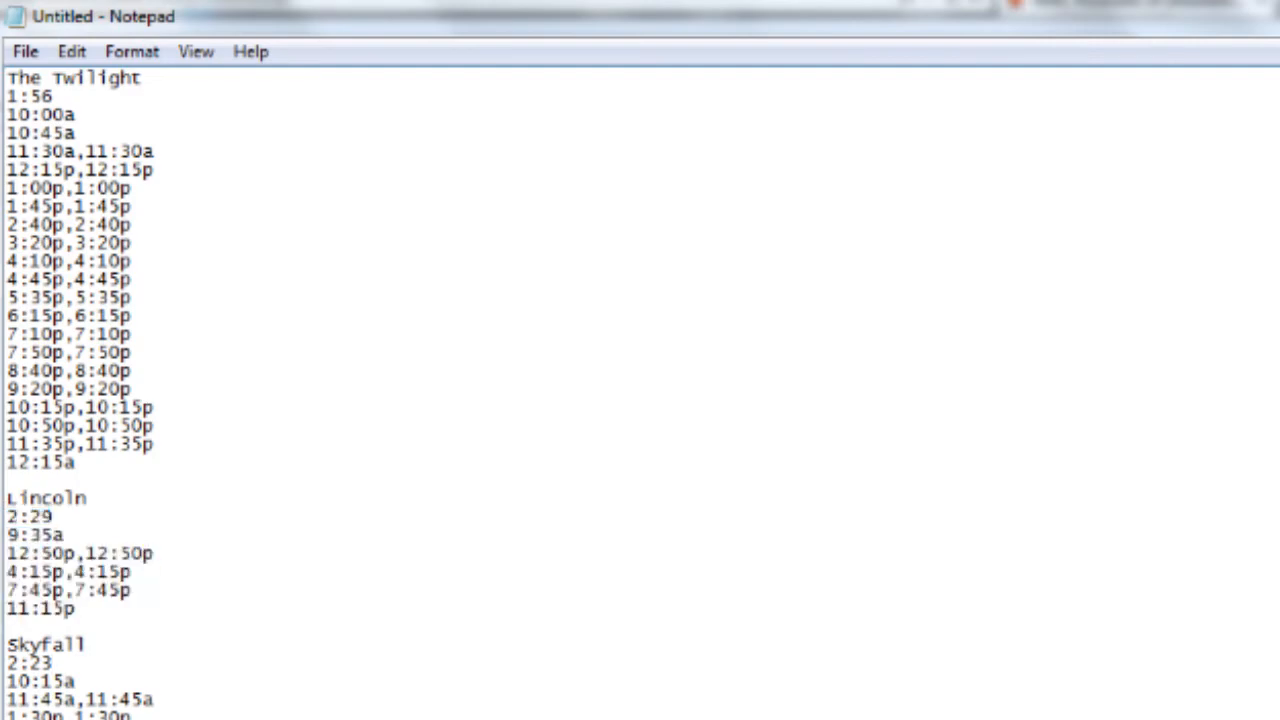
pyautogui.moveTo(131, 188); pyautogui.dragTo(75, 188)
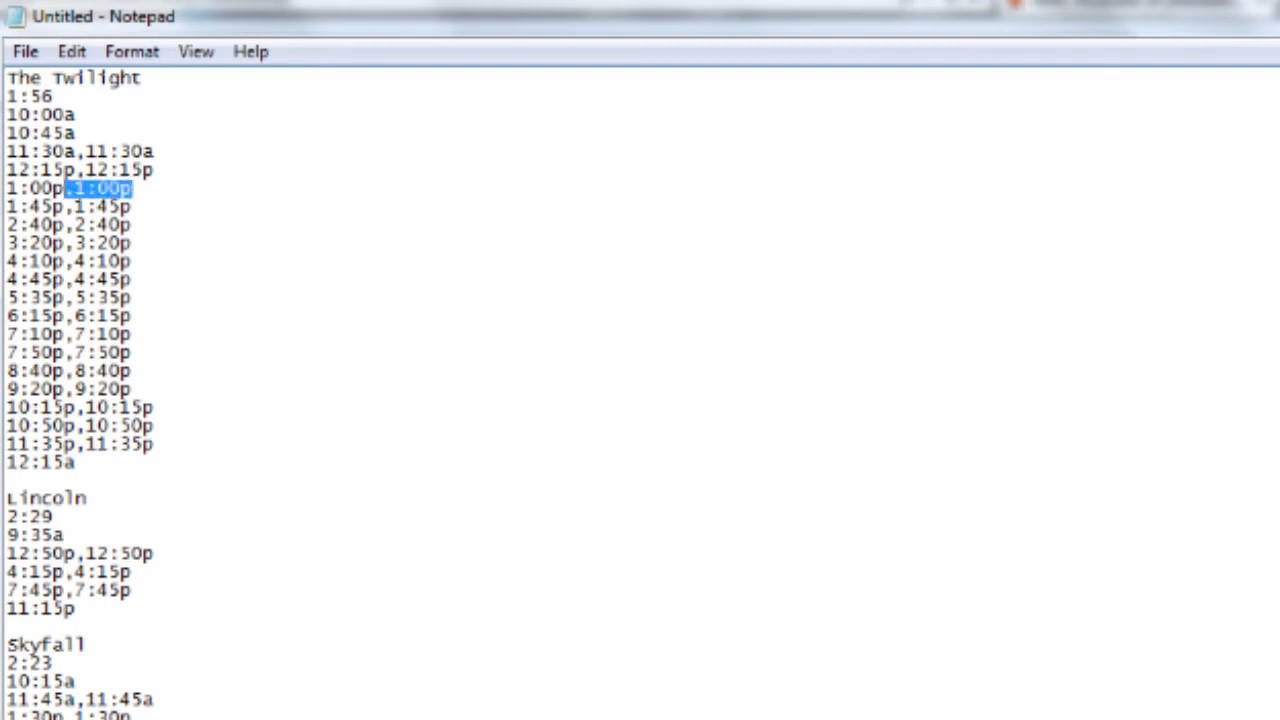
pyautogui.moveTo(132, 207); pyautogui.dragTo(75, 225)
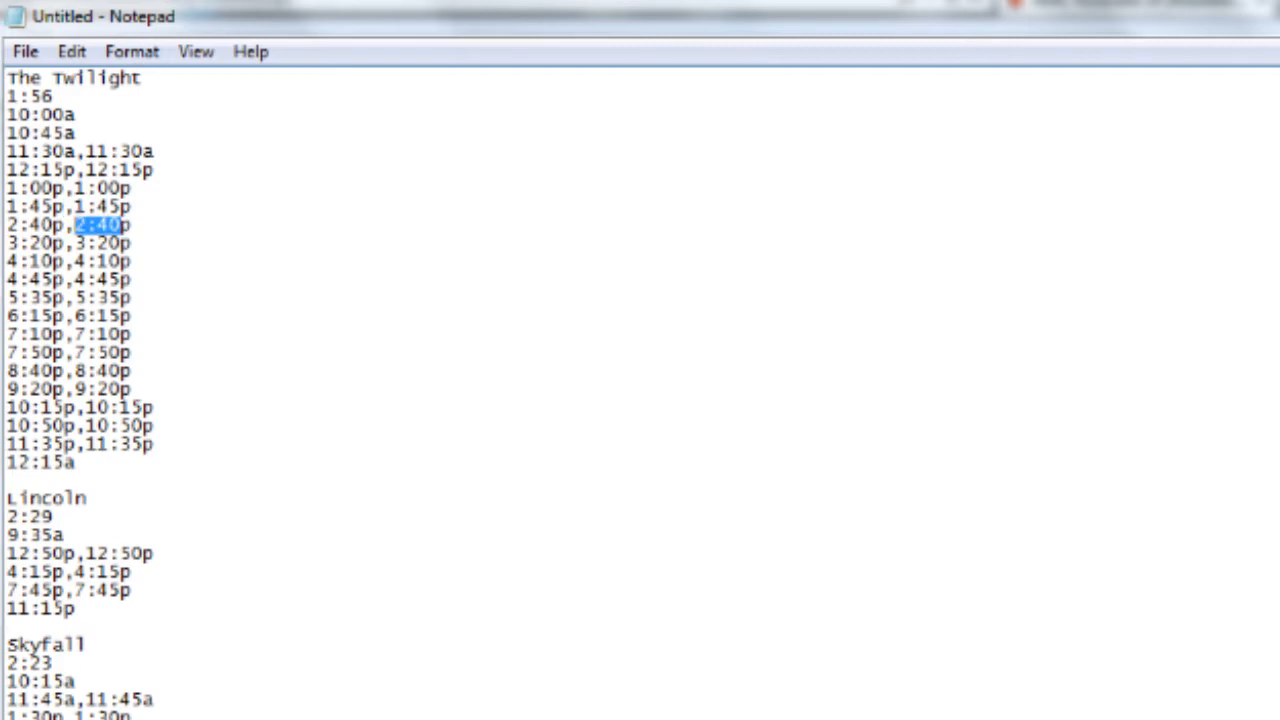
# Copy the entire cleaned movie list and paste it into a blank Excel worksheet starting at cell A1.
pyautogui.hotkey('ctrl', 'a')
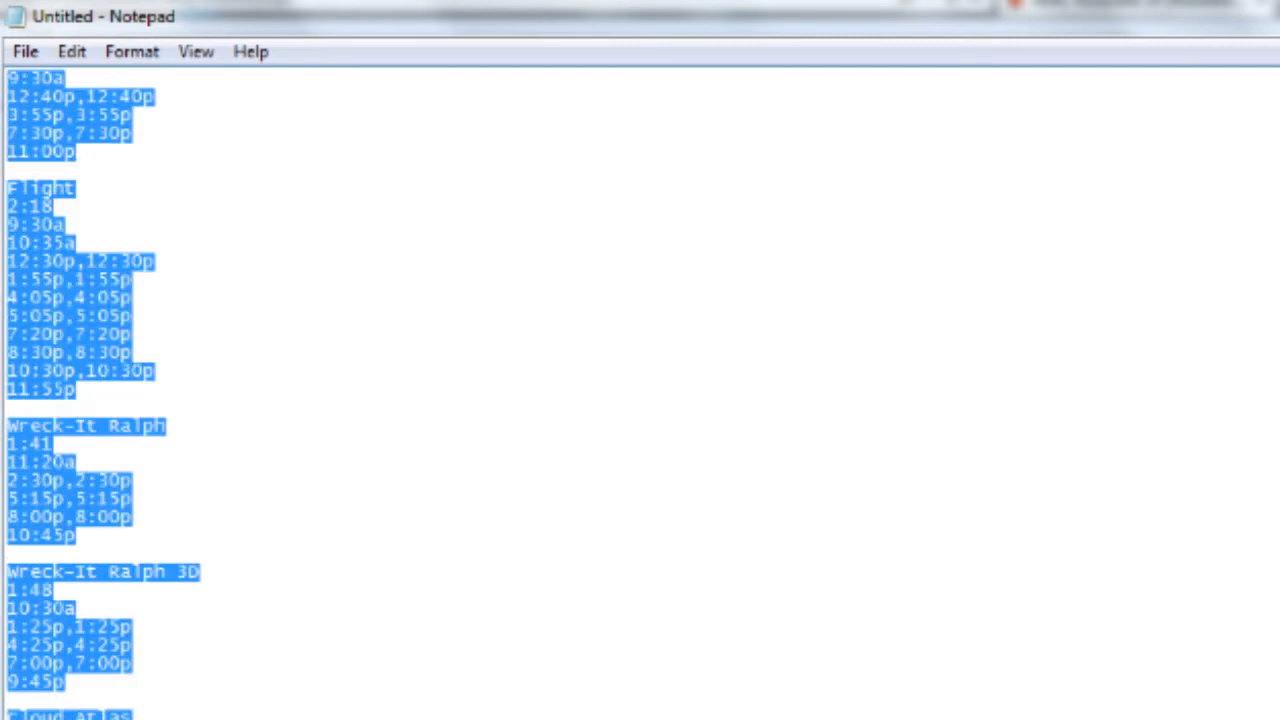
pyautogui.press('super')
pyautogui.click(20, 621)
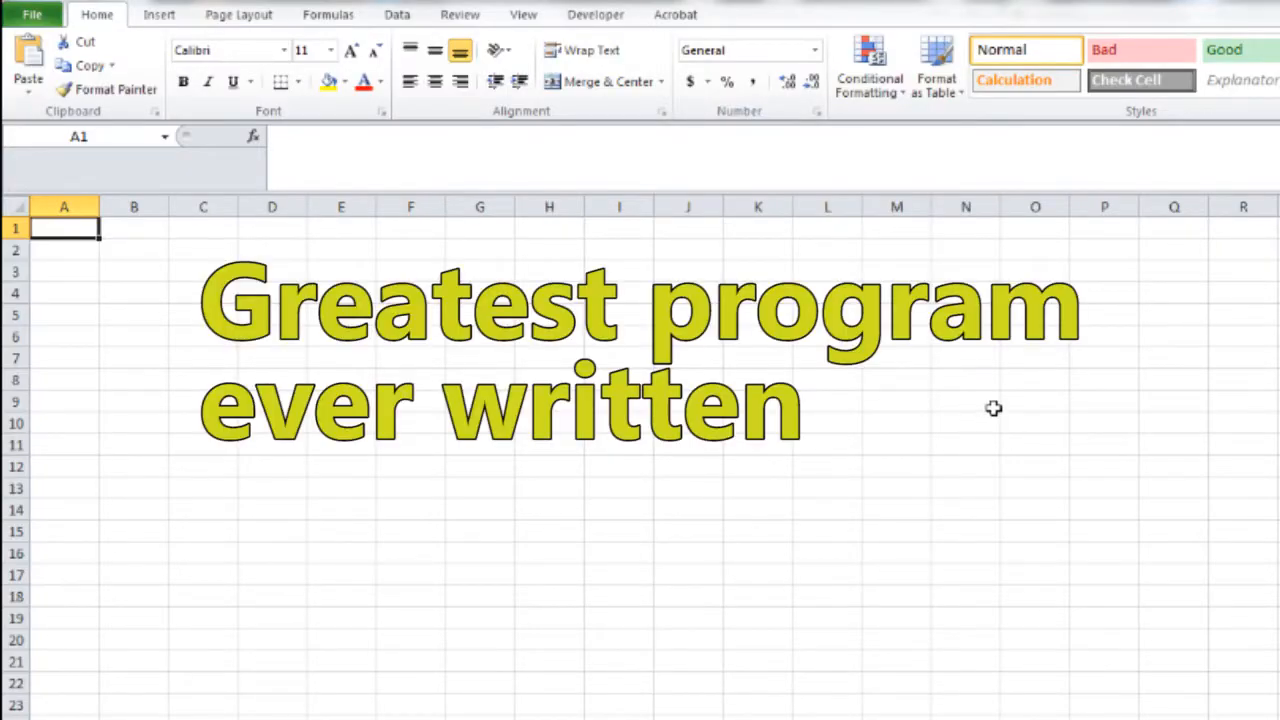
pyautogui.scroll(2, 60, 383)
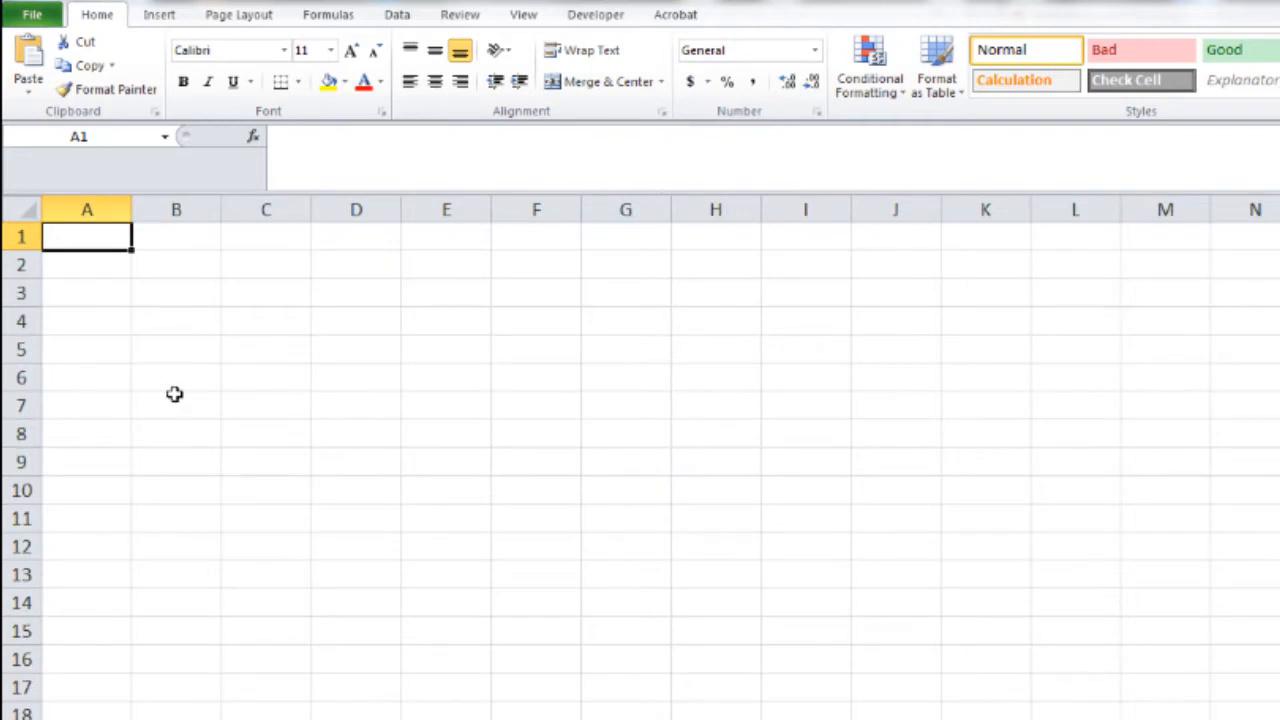
pyautogui.hotkey('ctrl', 'v')
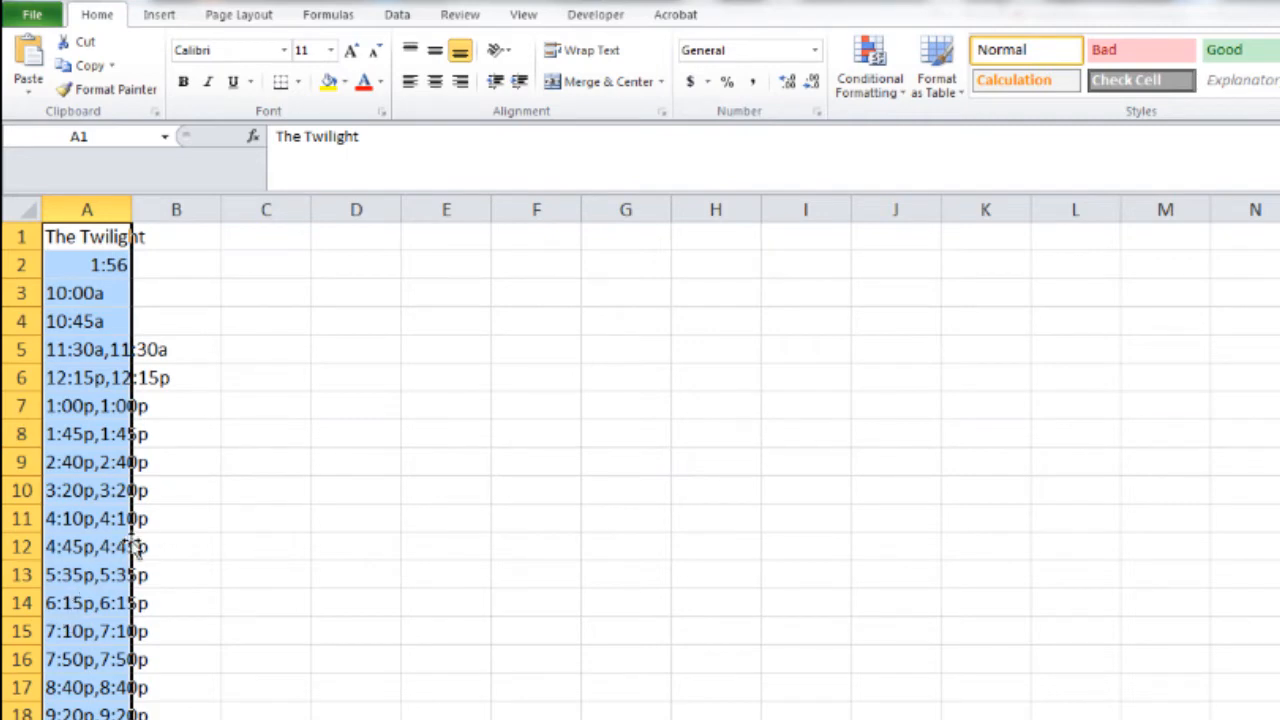
# Start Text to Columns on column A as delimited data, with Tab off and Comma as the only delimiter.
pyautogui.click(397, 15)
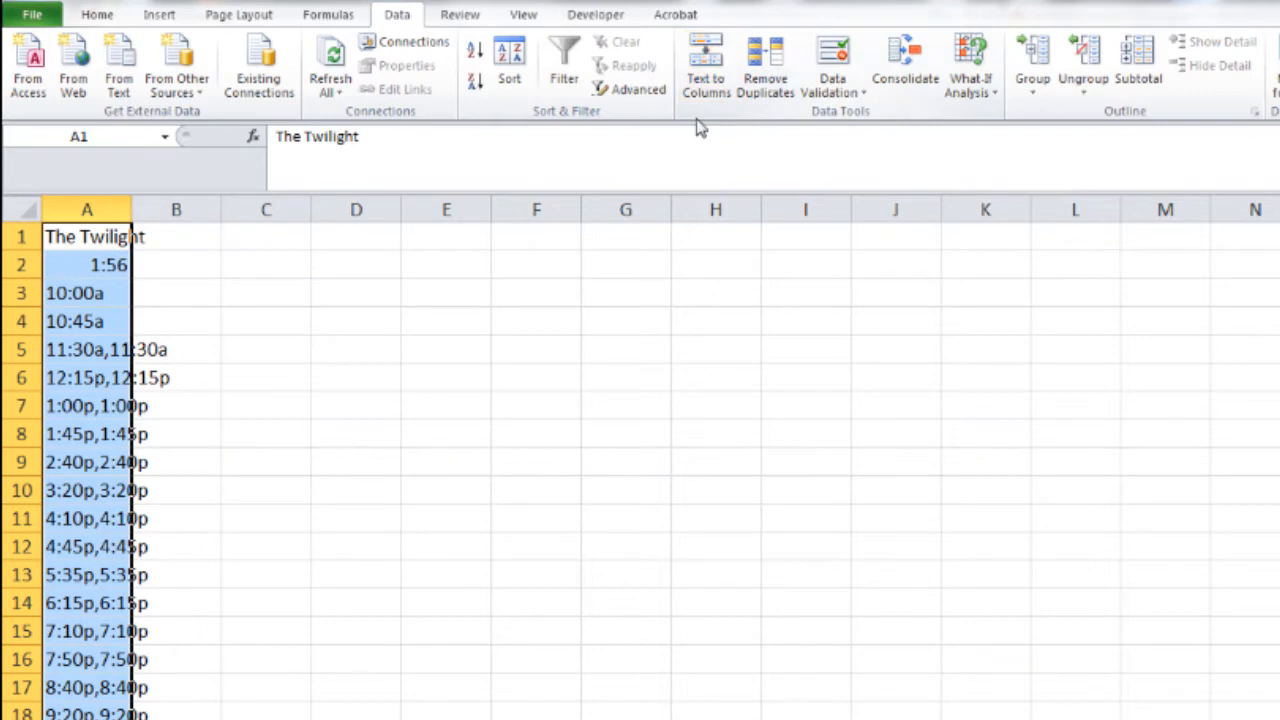
pyautogui.click(714, 90)
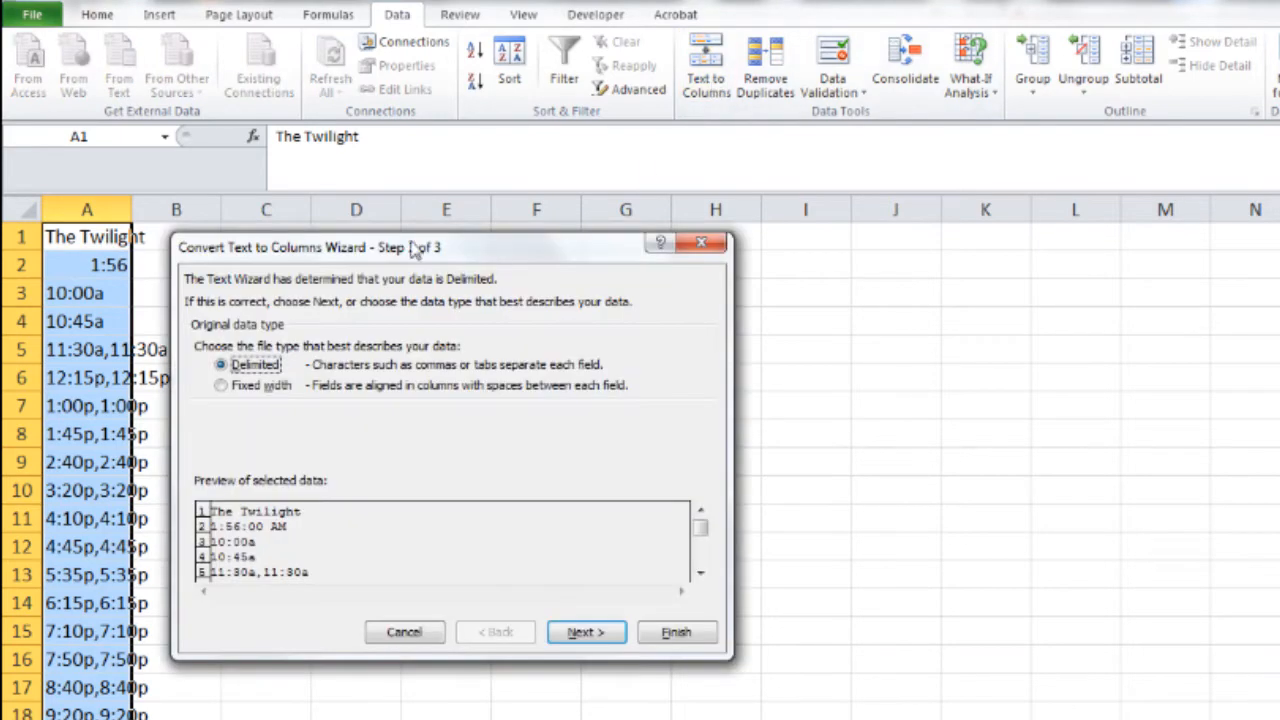
pyautogui.moveTo(416, 250); pyautogui.dragTo(453, 292)
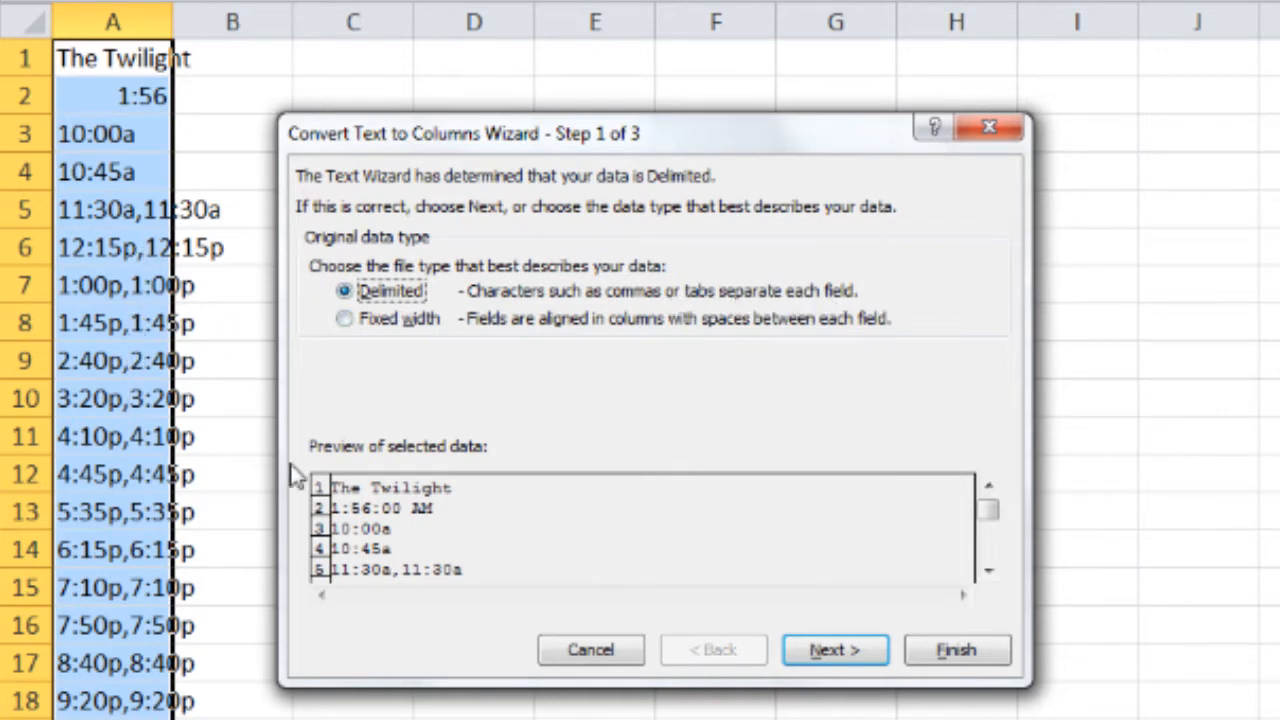
pyautogui.click(835, 652)
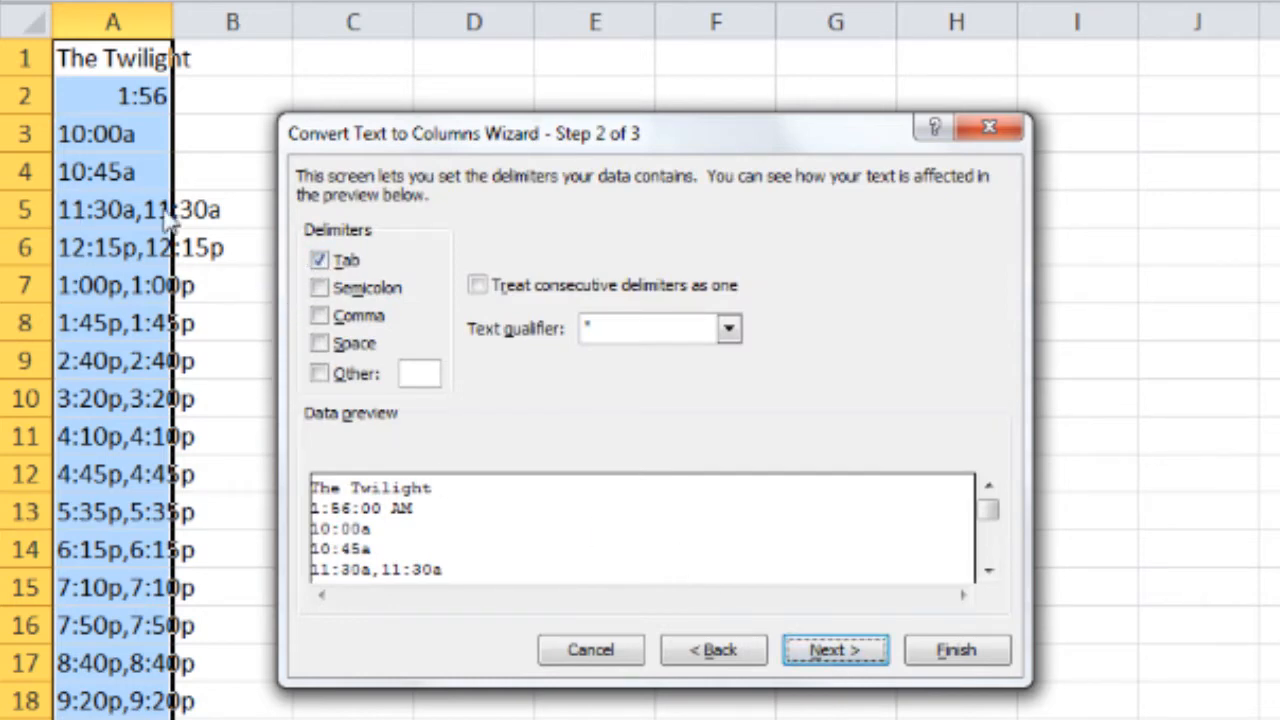
pyautogui.click(318, 260)
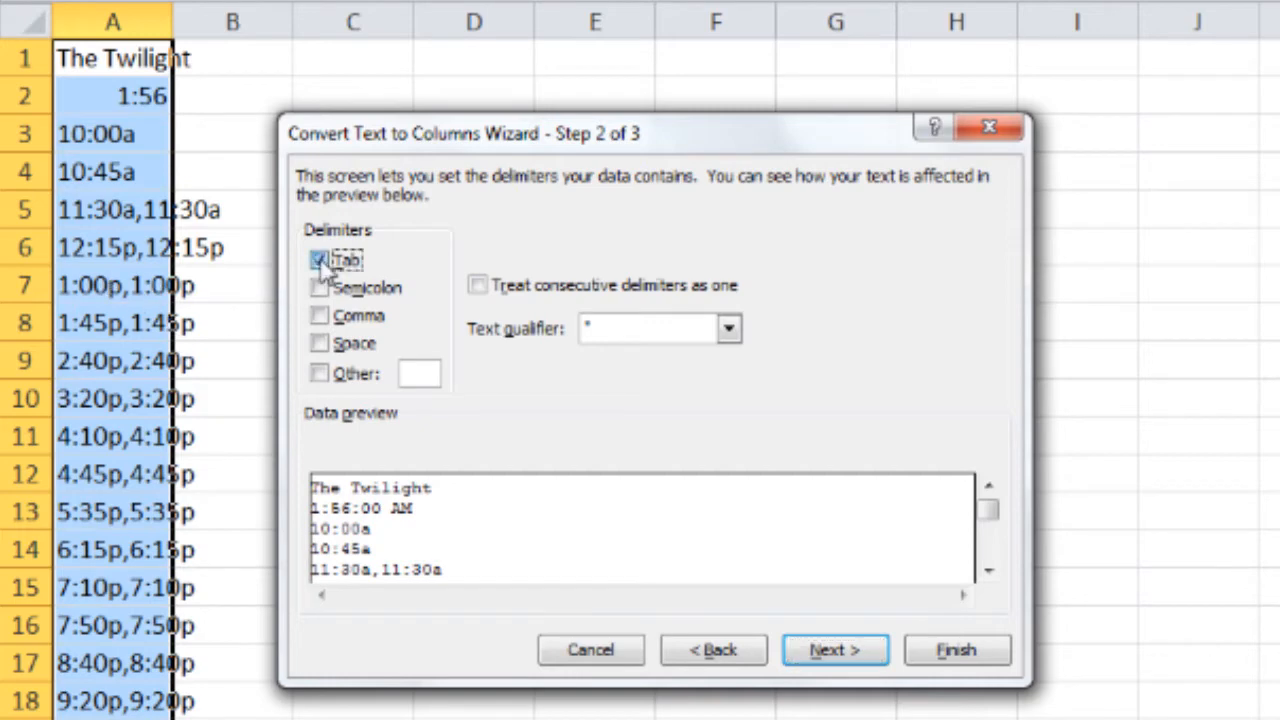
pyautogui.click(320, 317)
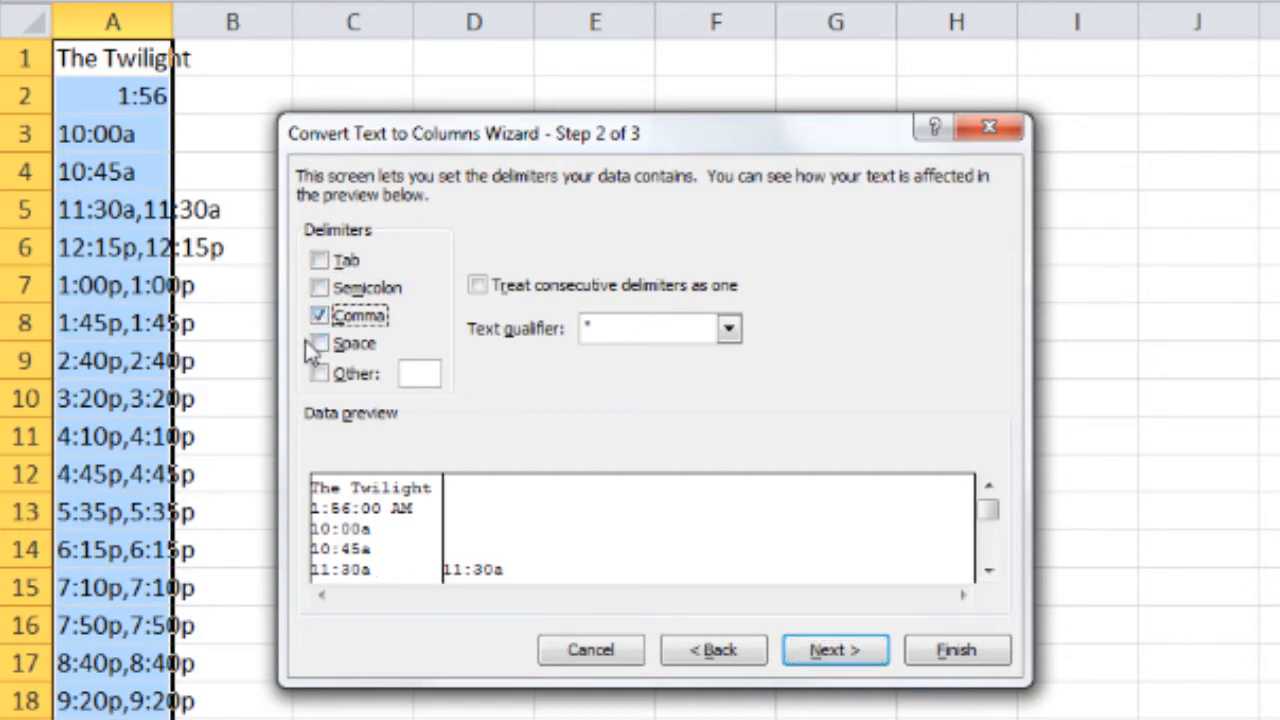
# Examine the data preview further down to see how the comma delimiter splits the repeated showtimes.
pyautogui.click(988, 571)
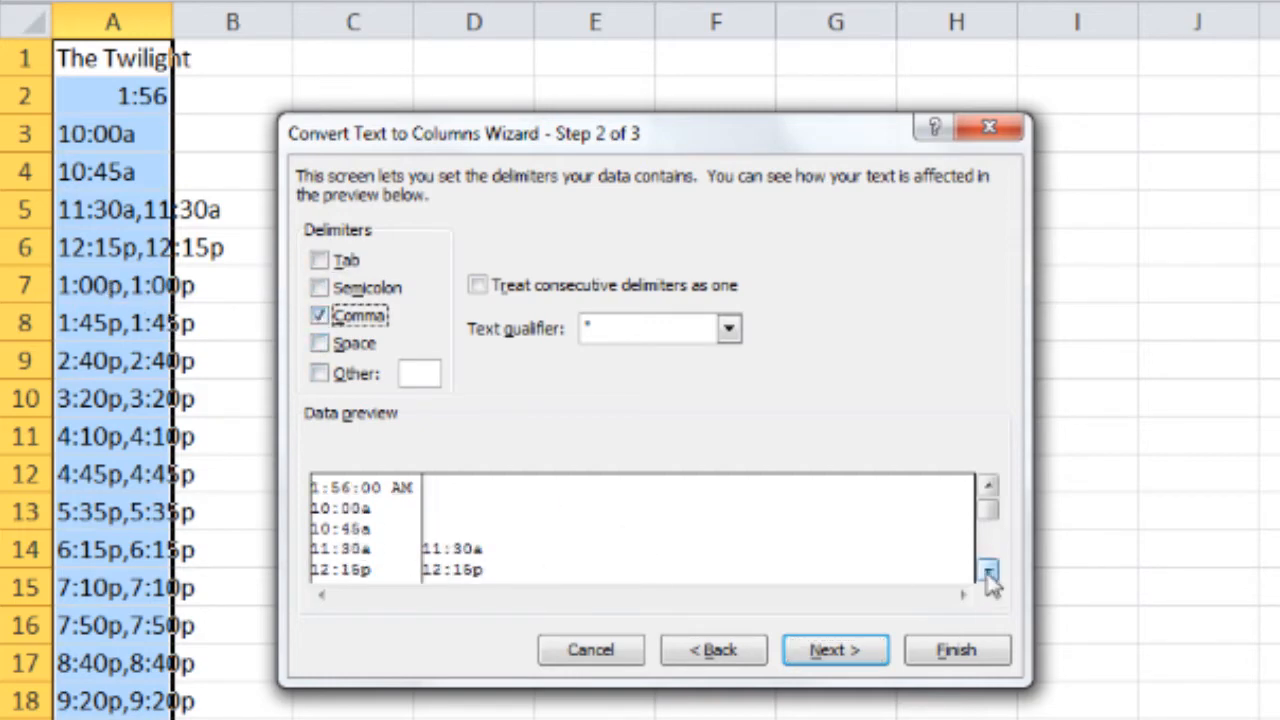
pyautogui.click(988, 571)
pyautogui.click(988, 571)
pyautogui.click(988, 571)
pyautogui.click(988, 571)
pyautogui.click(988, 571)
pyautogui.click(988, 571)
pyautogui.click(988, 571)
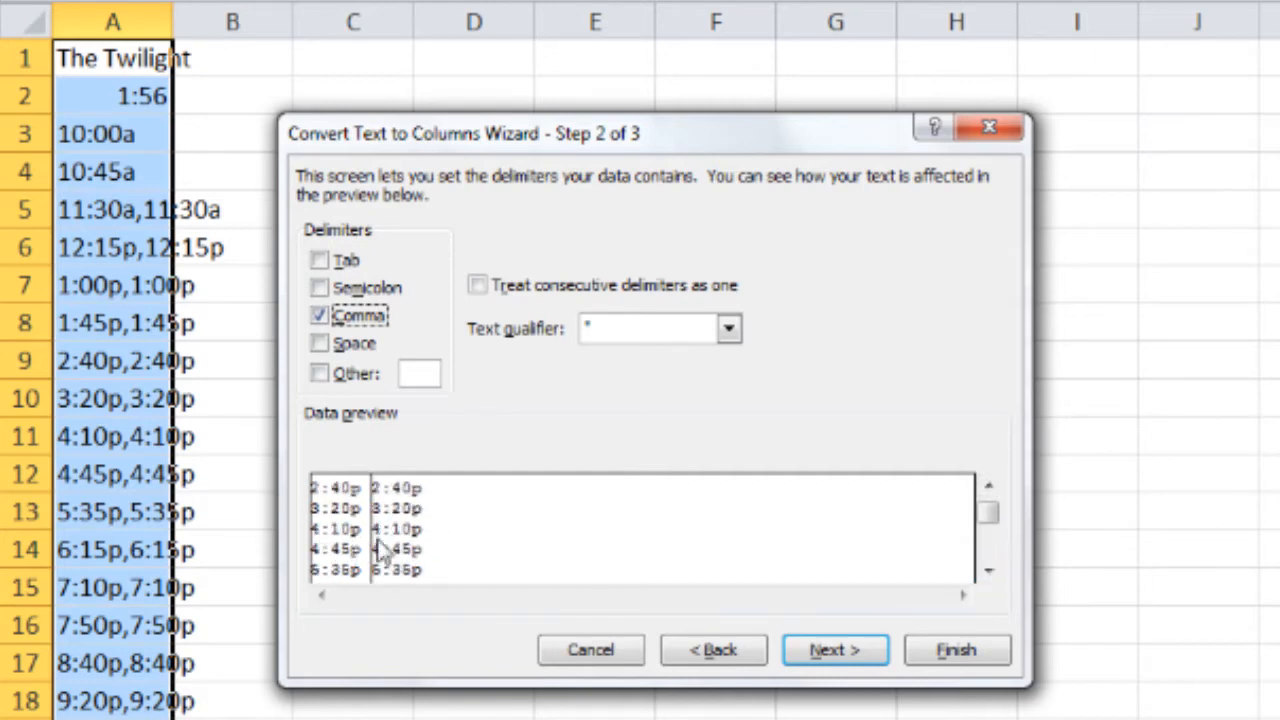
# Set the second column of repeated showtimes to be skipped on import, keep the first as General, and finish the split.
pyautogui.click(835, 651)
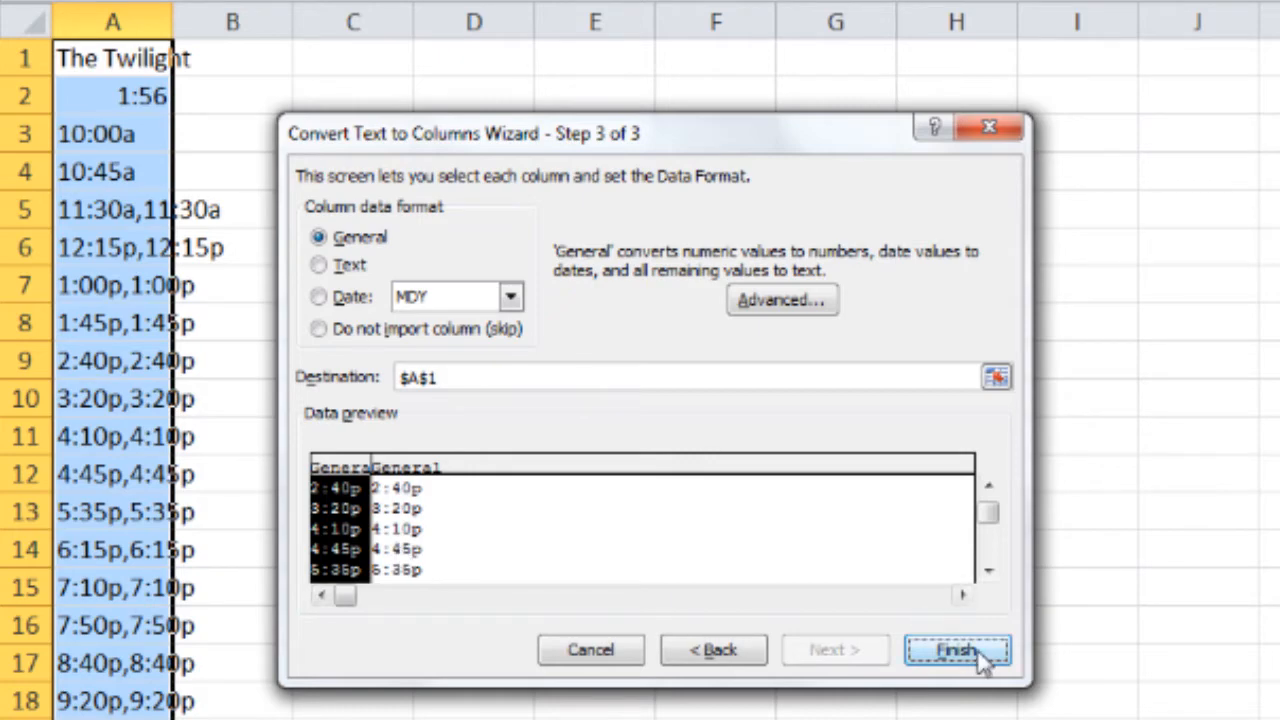
pyautogui.moveTo(413, 143); pyautogui.dragTo(653, 149)
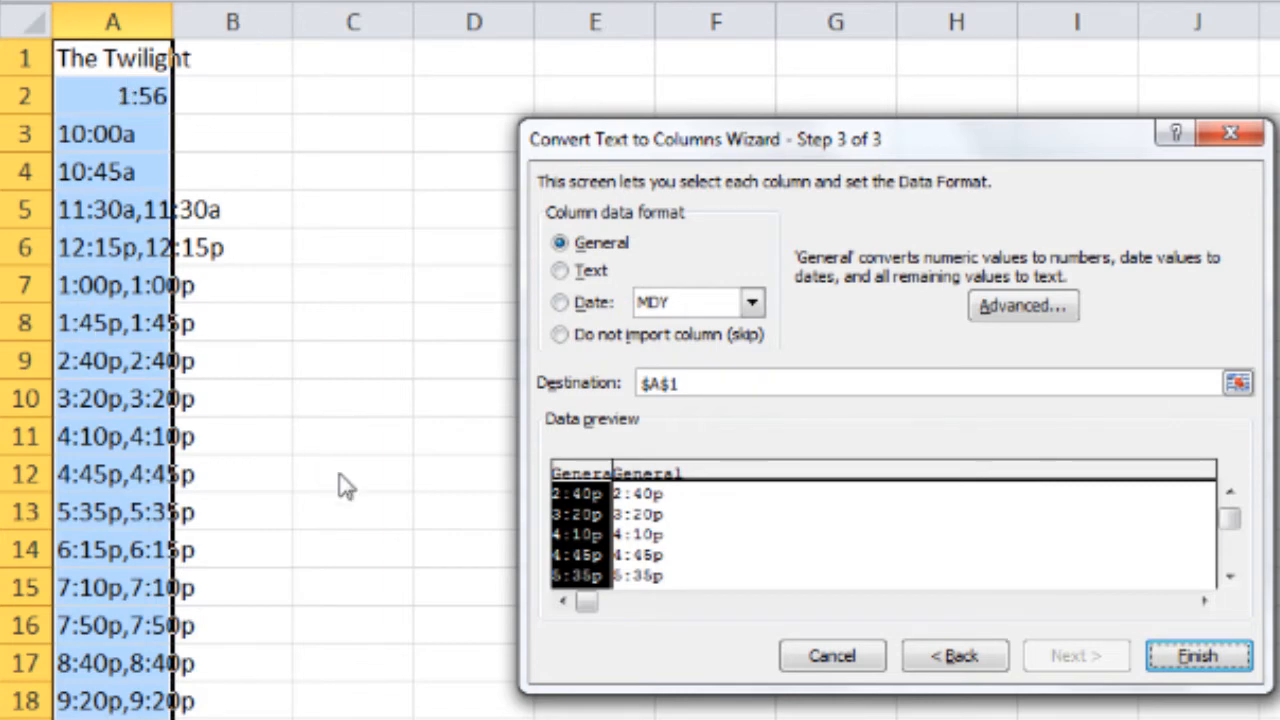
pyautogui.click(695, 490)
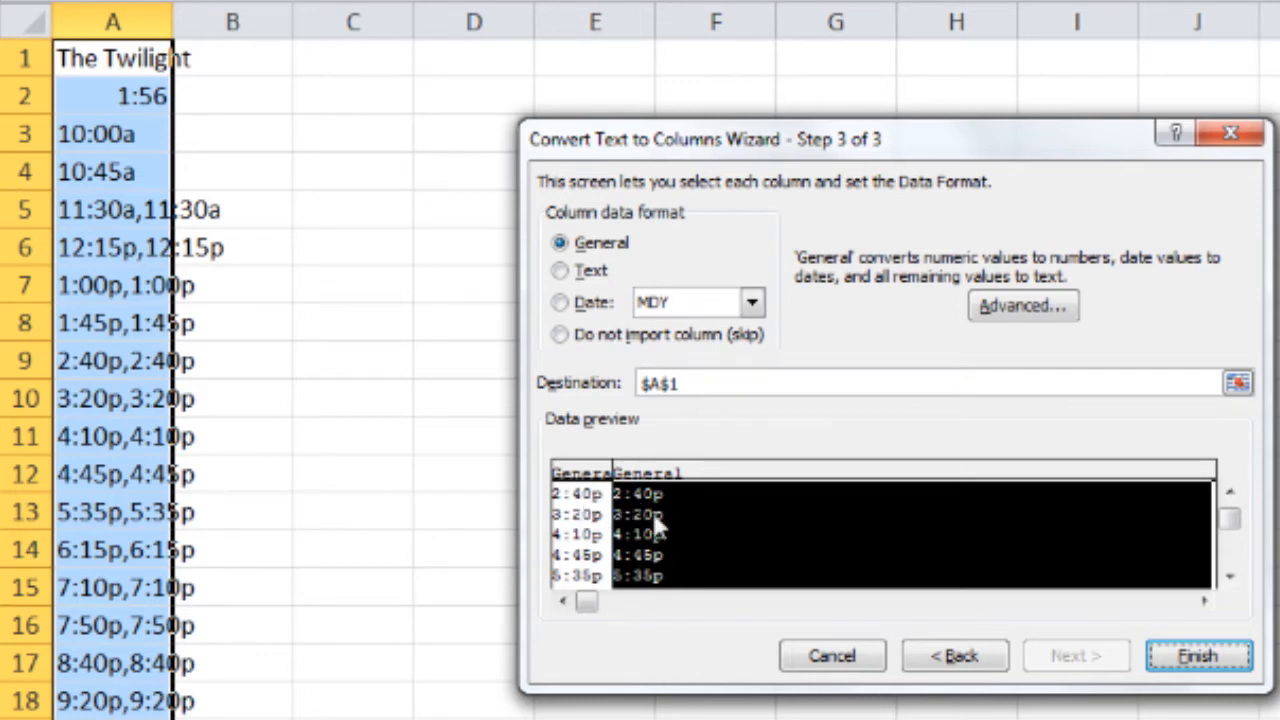
pyautogui.click(560, 336)
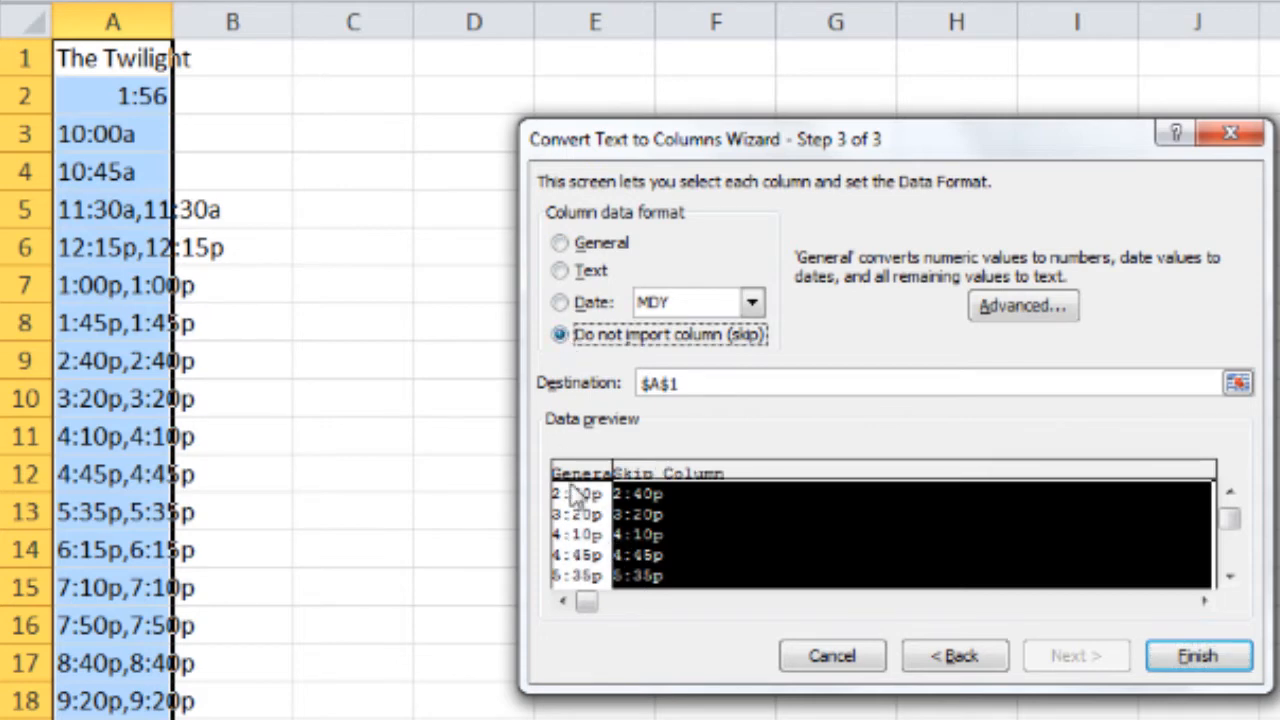
pyautogui.click(565, 535)
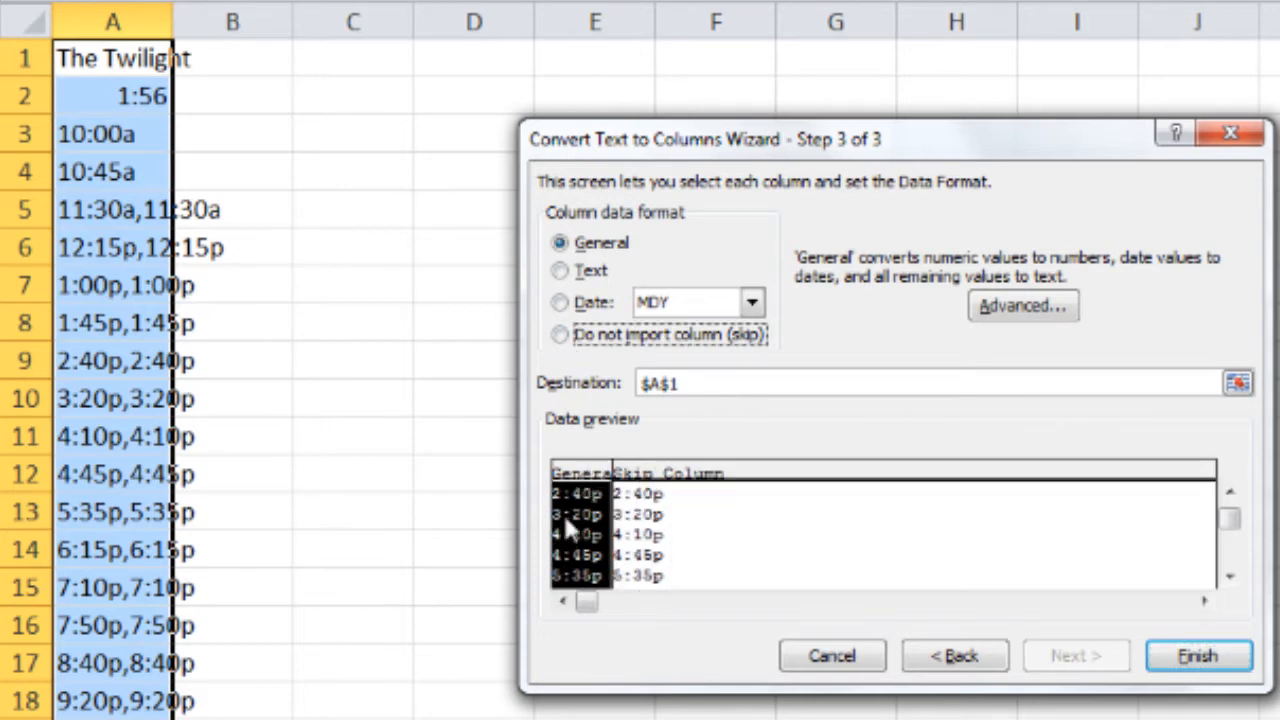
pyautogui.click(652, 492)
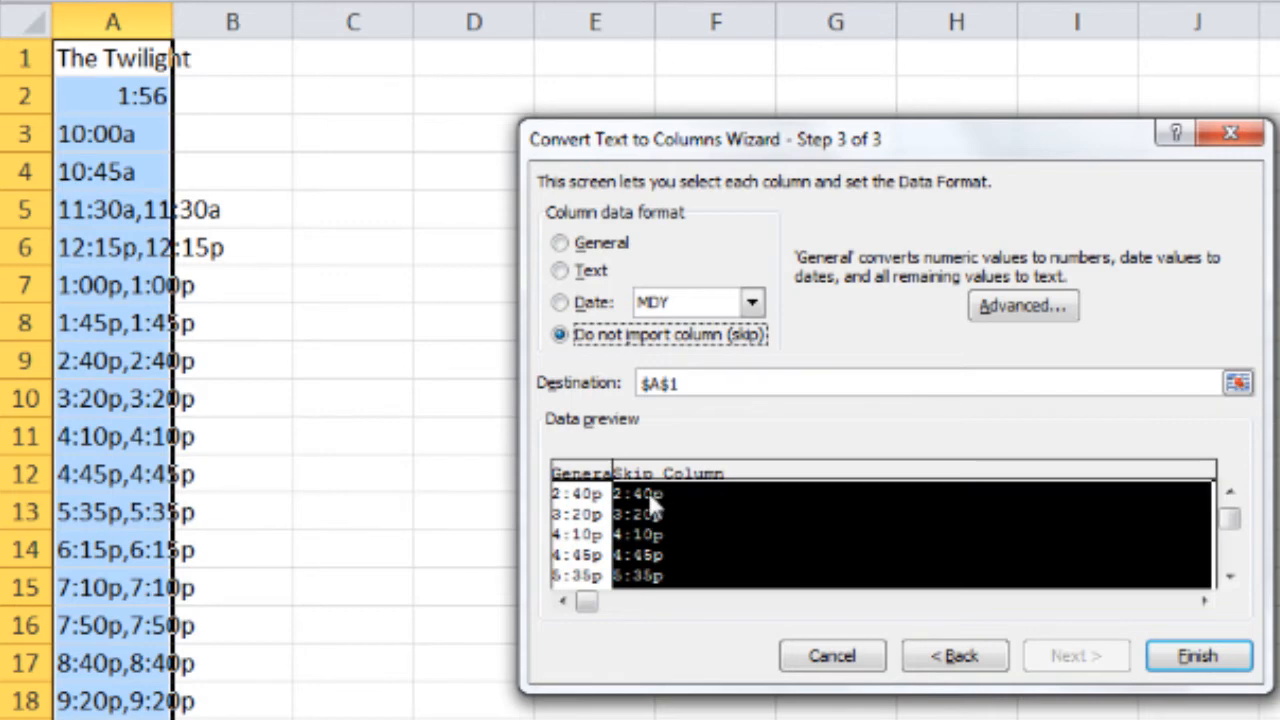
pyautogui.click(1198, 658)
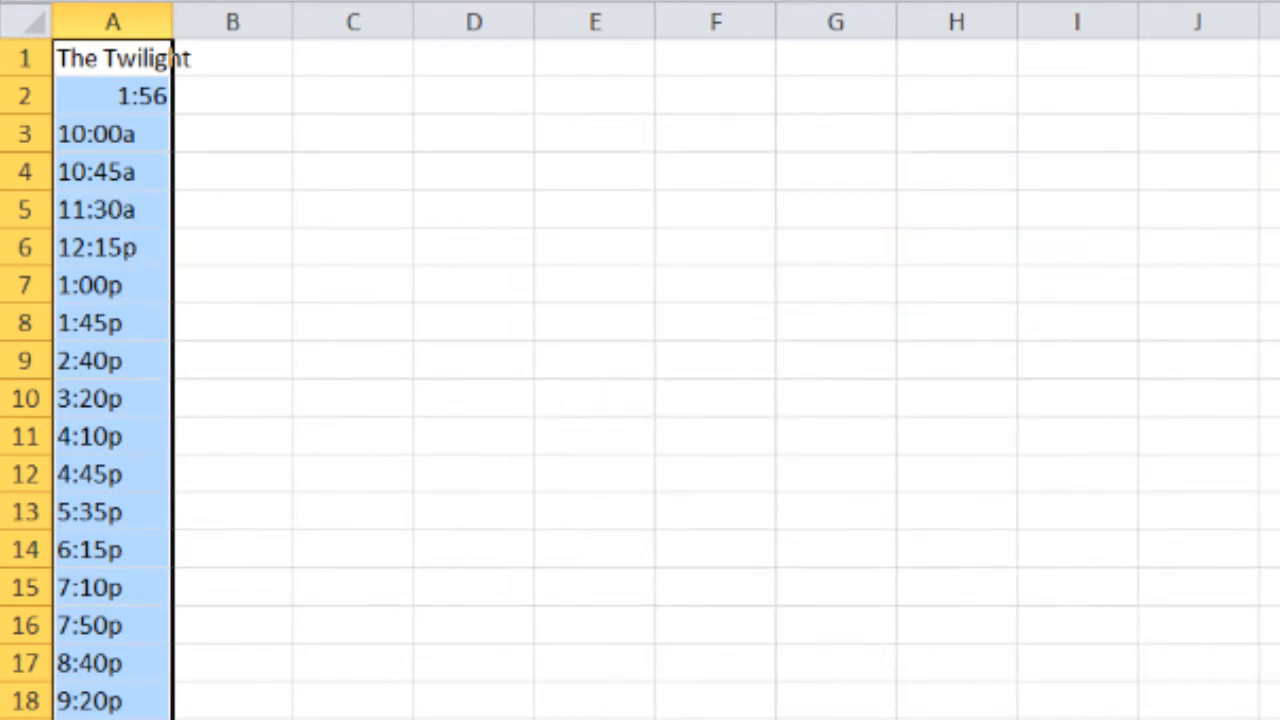
# Undo the split and separate column A at the commas again, importing both columns as General with destination $A$1.
pyautogui.click(125, 718)
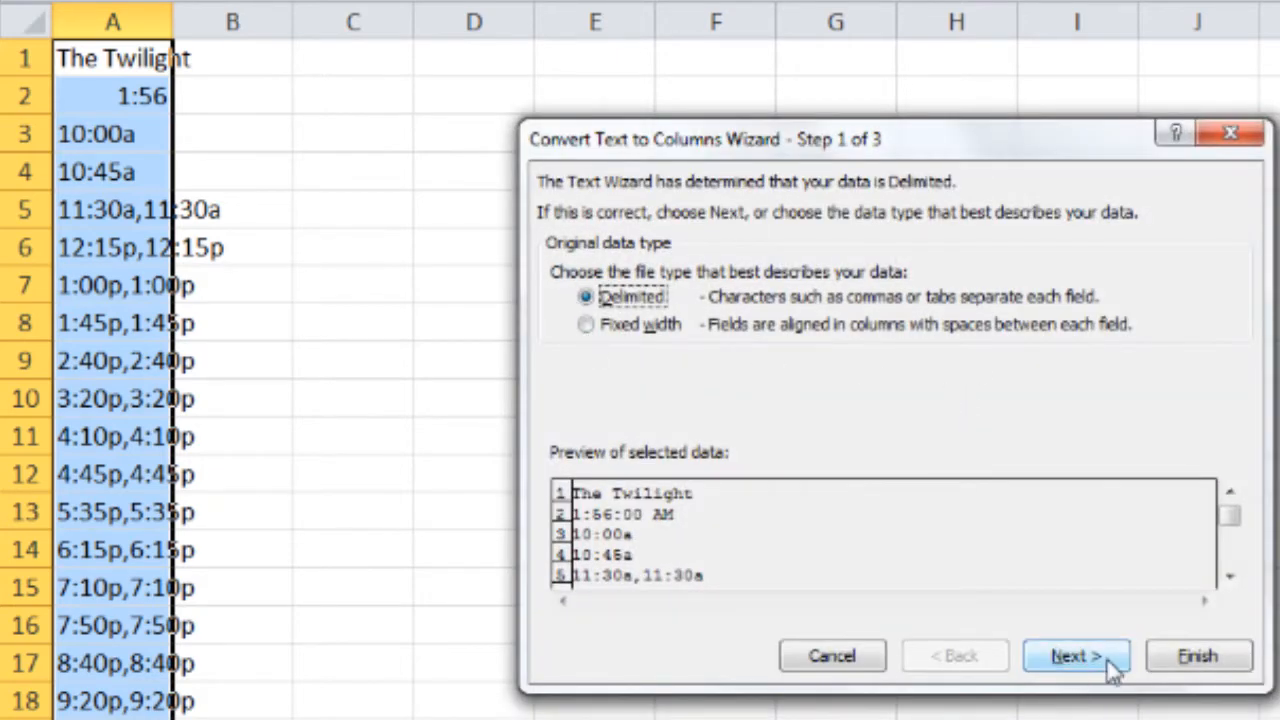
pyautogui.click(1110, 666)
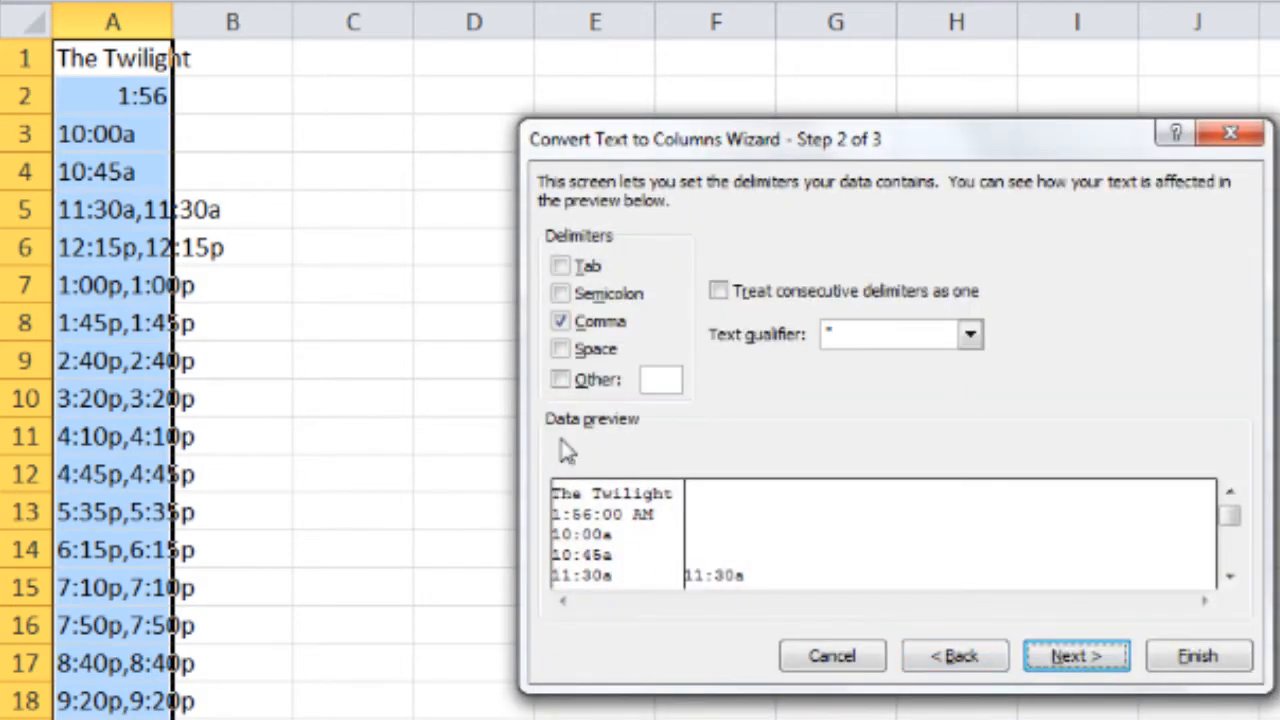
pyautogui.click(1108, 660)
pyautogui.click(797, 537)
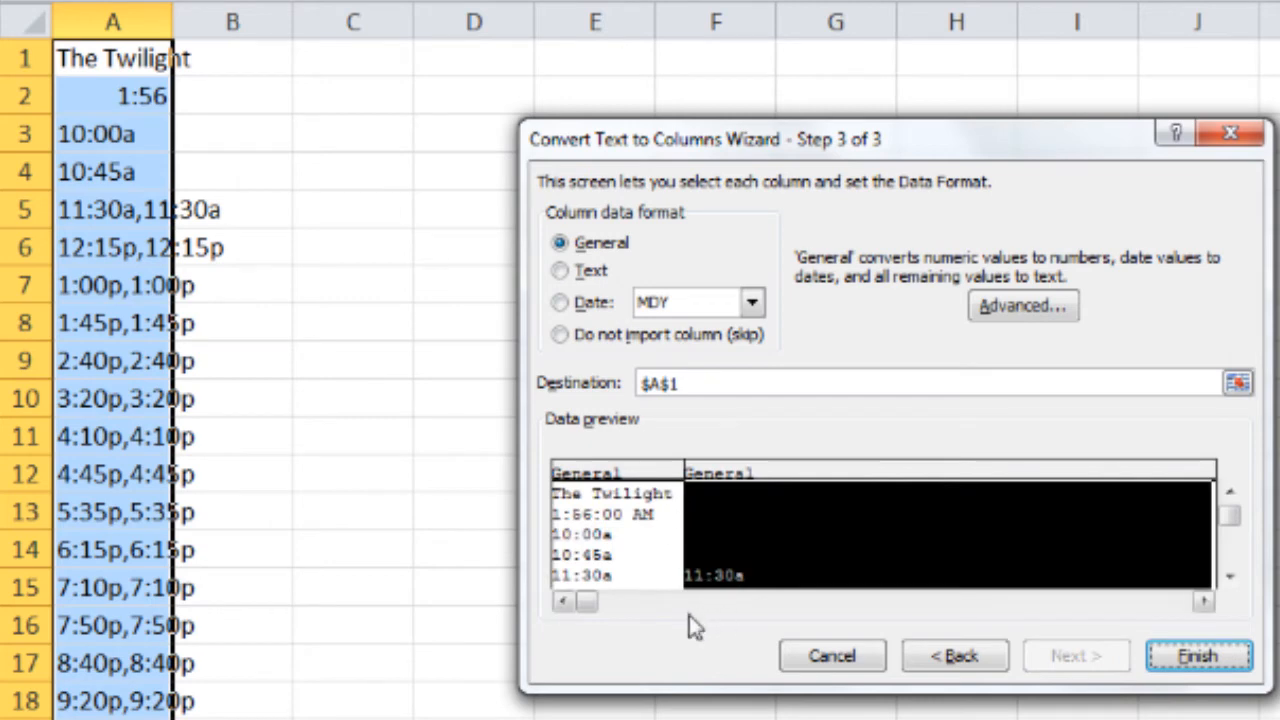
pyautogui.click(1190, 660)
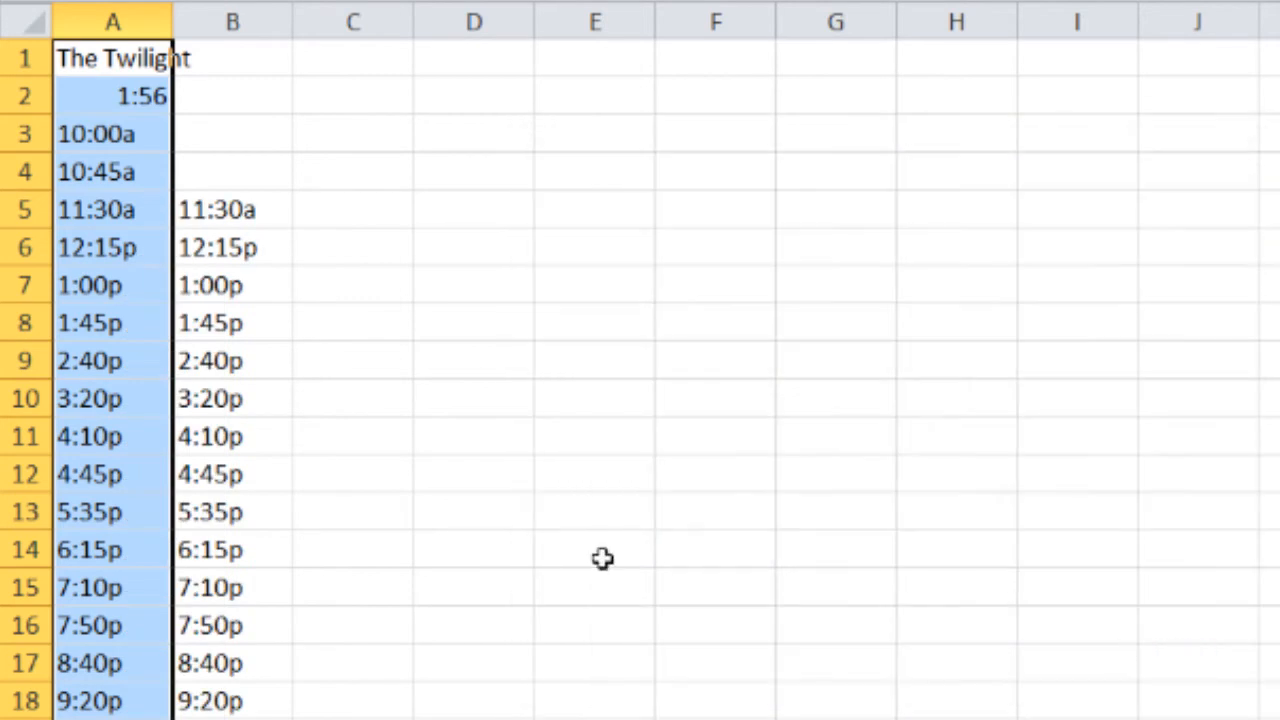
# Compare the showtimes in columns A and B row by row from row 5 down to check for duplicates.
pyautogui.click(602, 558)
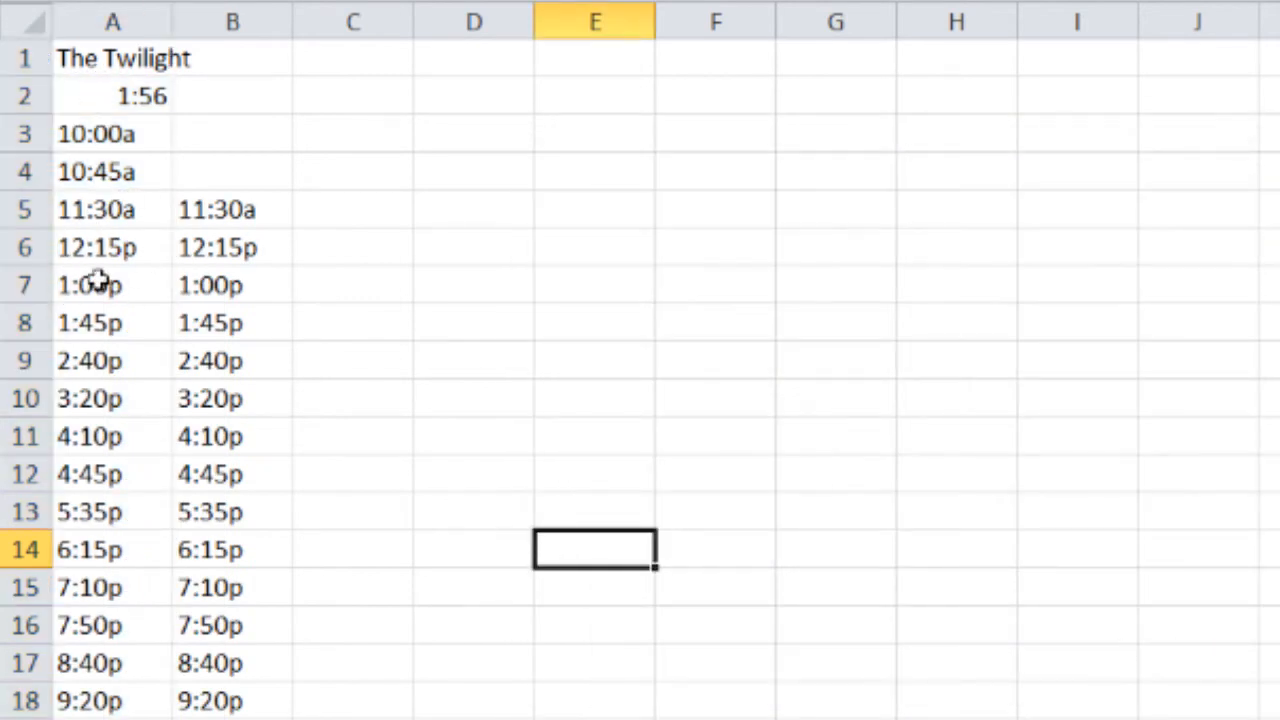
pyautogui.click(135, 210)
pyautogui.click(212, 214)
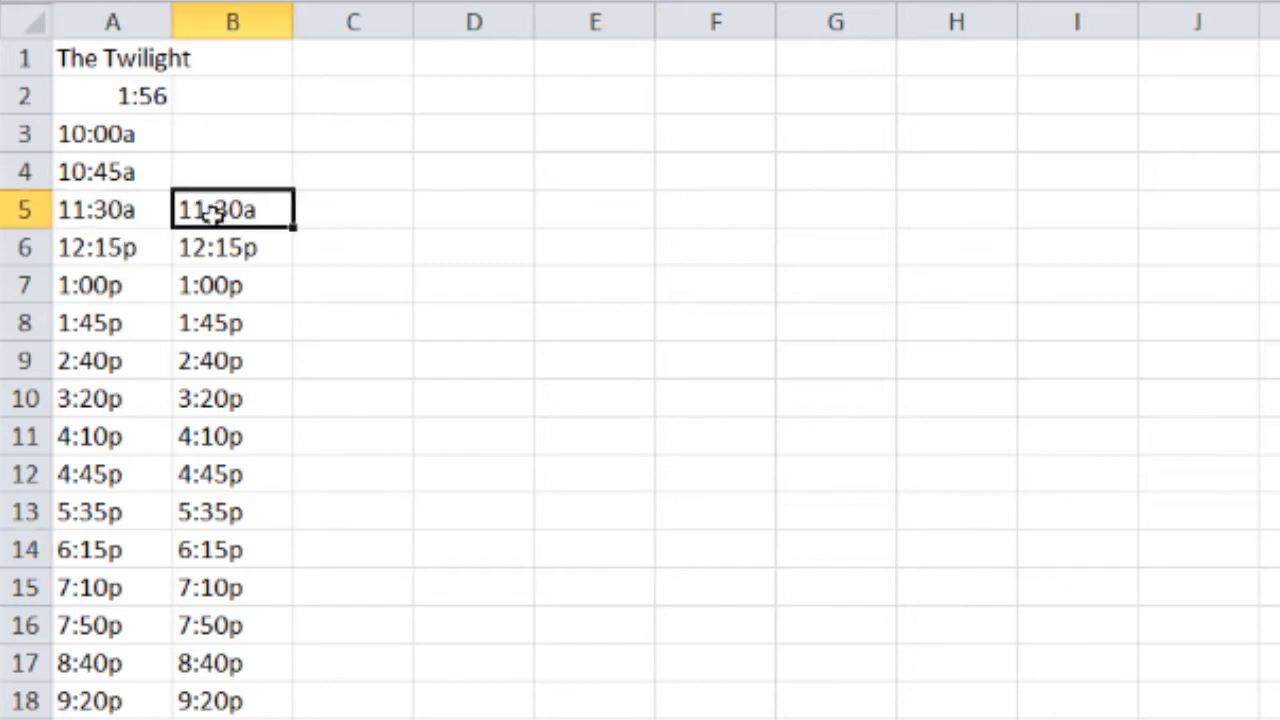
pyautogui.click(126, 215)
pyautogui.click(230, 211)
pyautogui.click(129, 245)
pyautogui.click(228, 248)
pyautogui.click(138, 278)
pyautogui.click(237, 272)
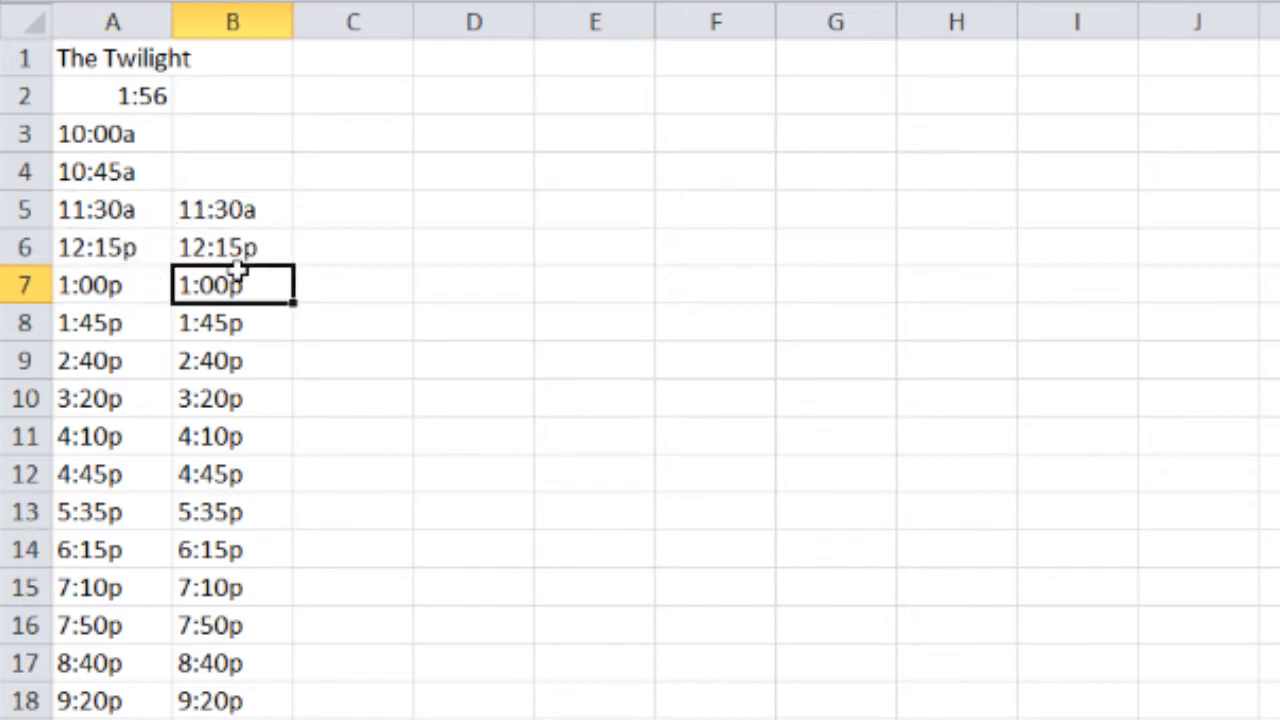
pyautogui.click(120, 317)
pyautogui.click(190, 330)
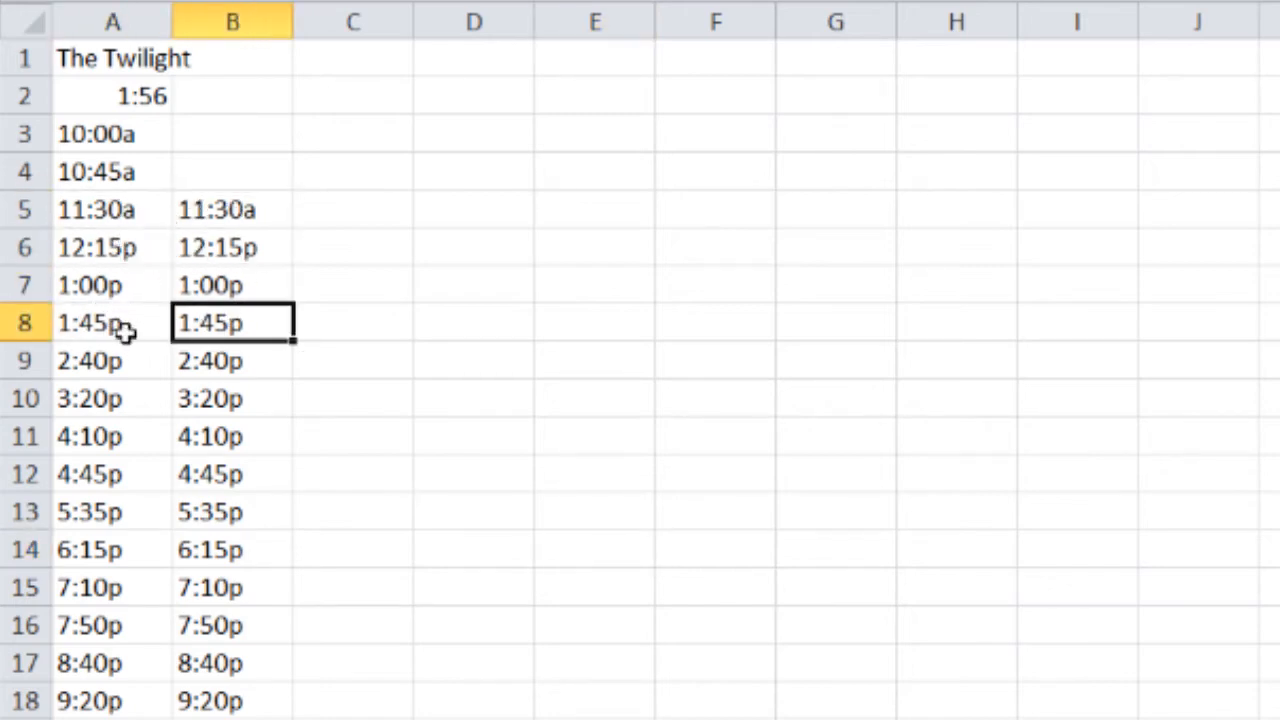
pyautogui.click(131, 328)
pyautogui.scroll(-1, 251, 646)
pyautogui.scroll(1, 251, 646)
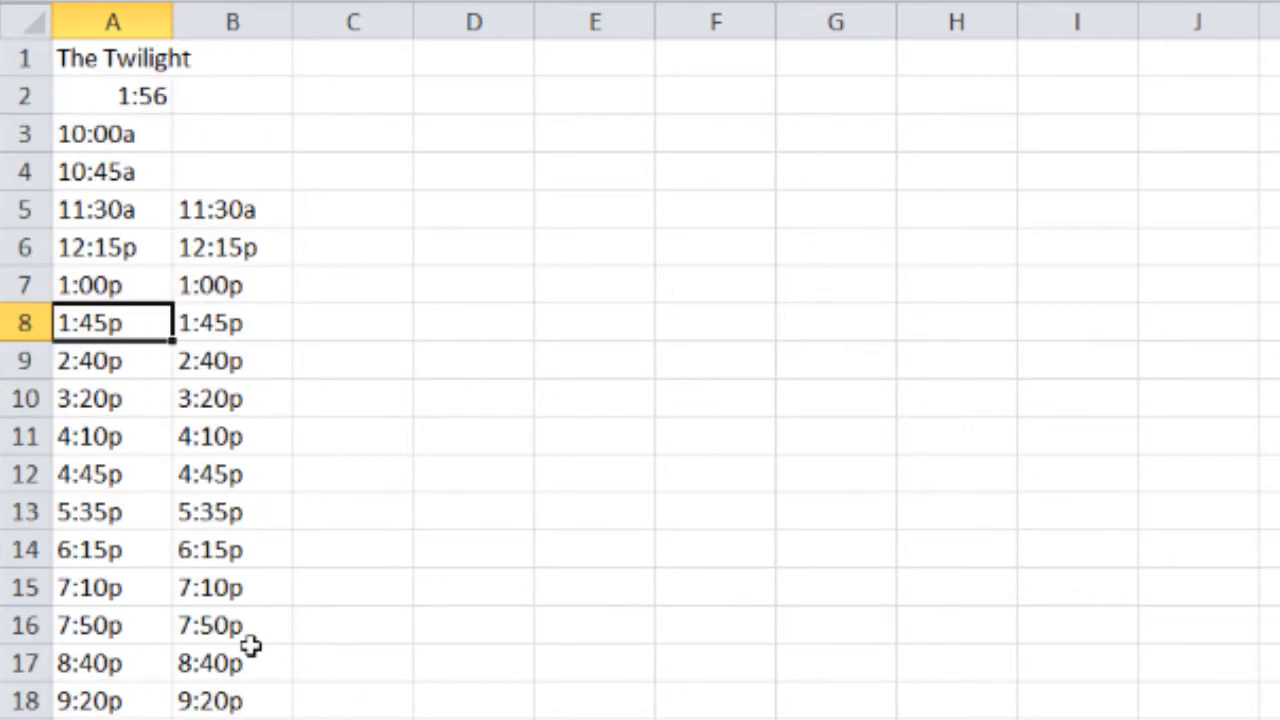
# Delete column B with the duplicate showtimes.
pyautogui.click(190, 25)
pyautogui.rightClick(232, 30)
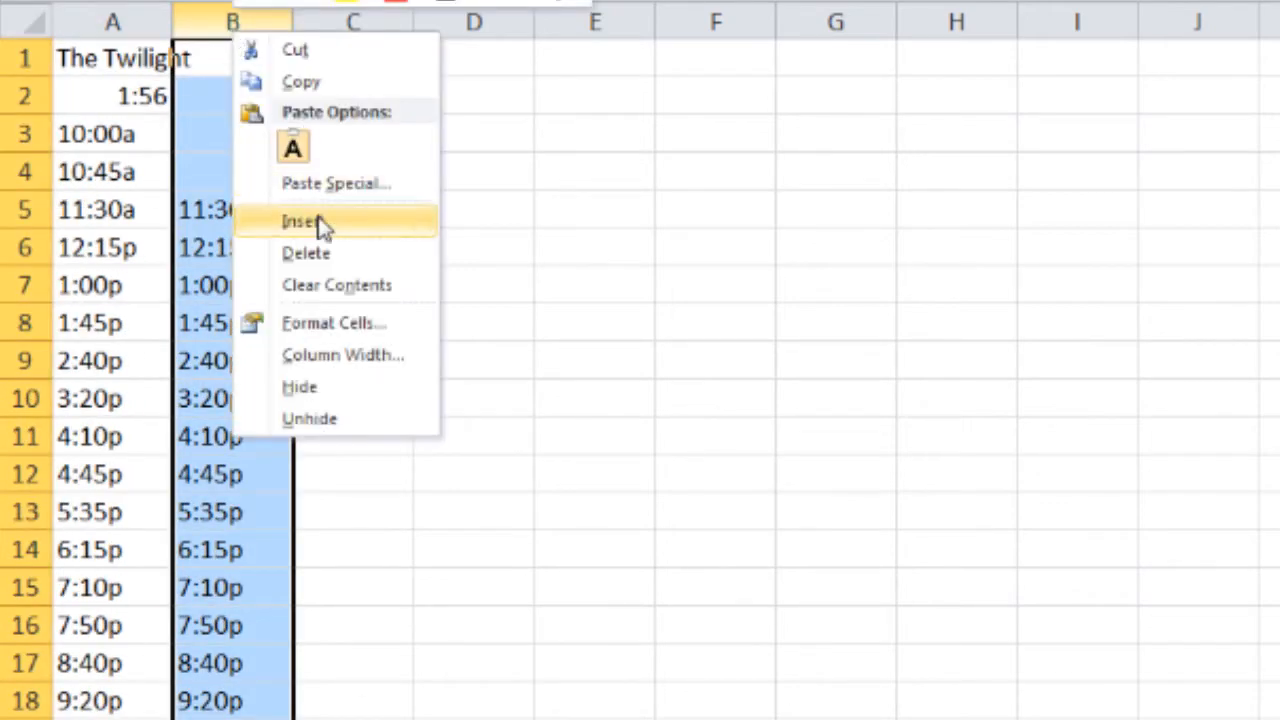
pyautogui.click(308, 251)
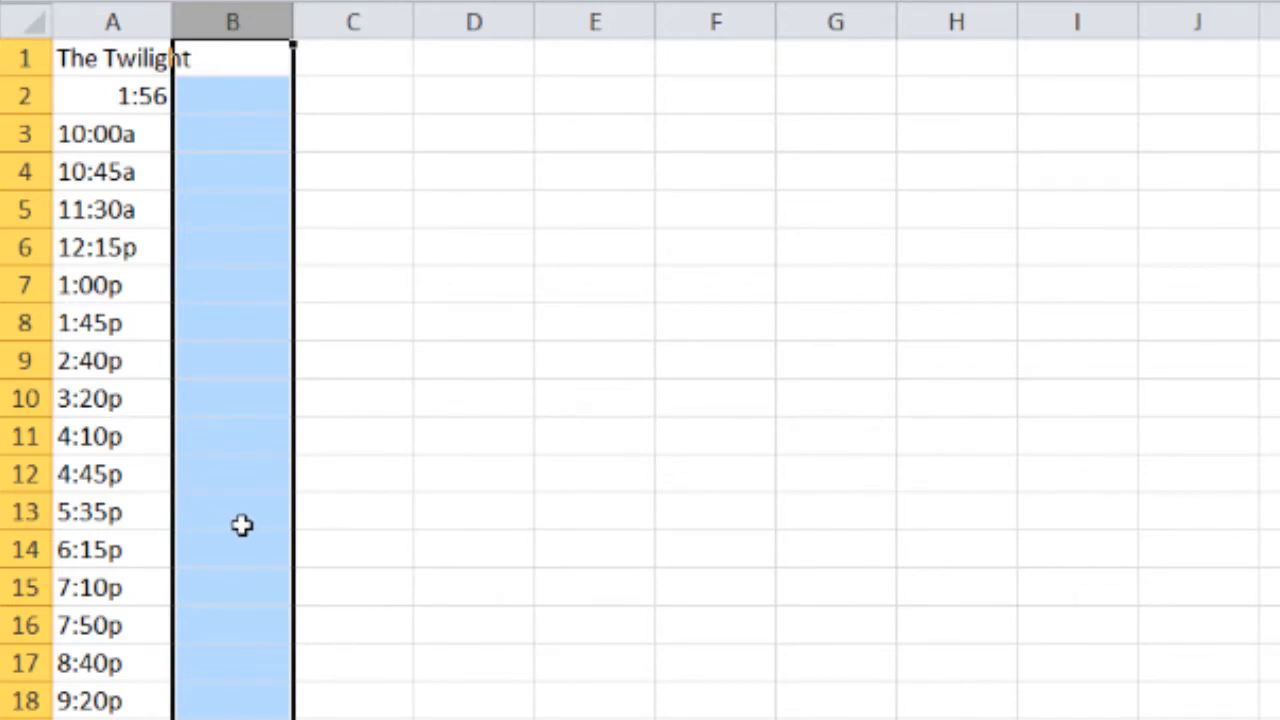
pyautogui.click(232, 323)
# Examine the vertical showtimes in A3:A22, the empty cells across row 1, and the other movies' lists further down.
pyautogui.moveTo(100, 134); pyautogui.dragTo(138, 528)
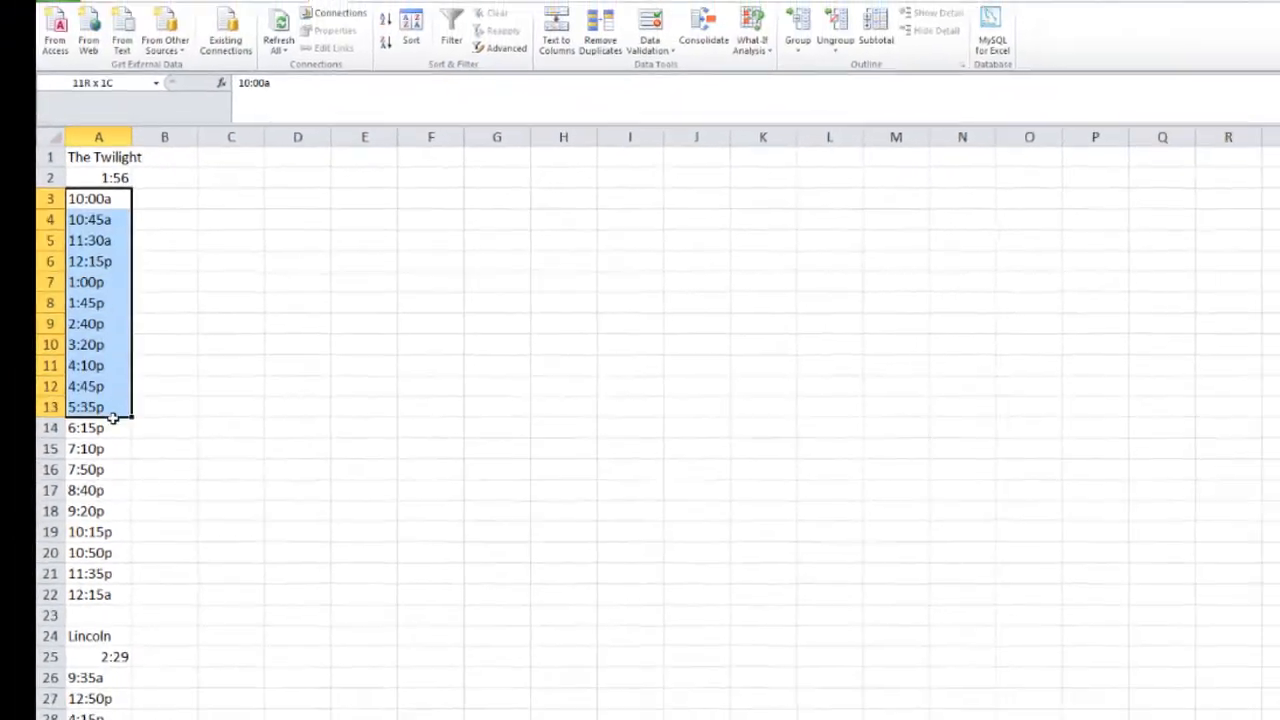
pyautogui.moveTo(113, 418); pyautogui.dragTo(101, 594)
pyautogui.moveTo(229, 157); pyautogui.dragTo(826, 163)
pyautogui.moveTo(745, 175); pyautogui.dragTo(791, 177)
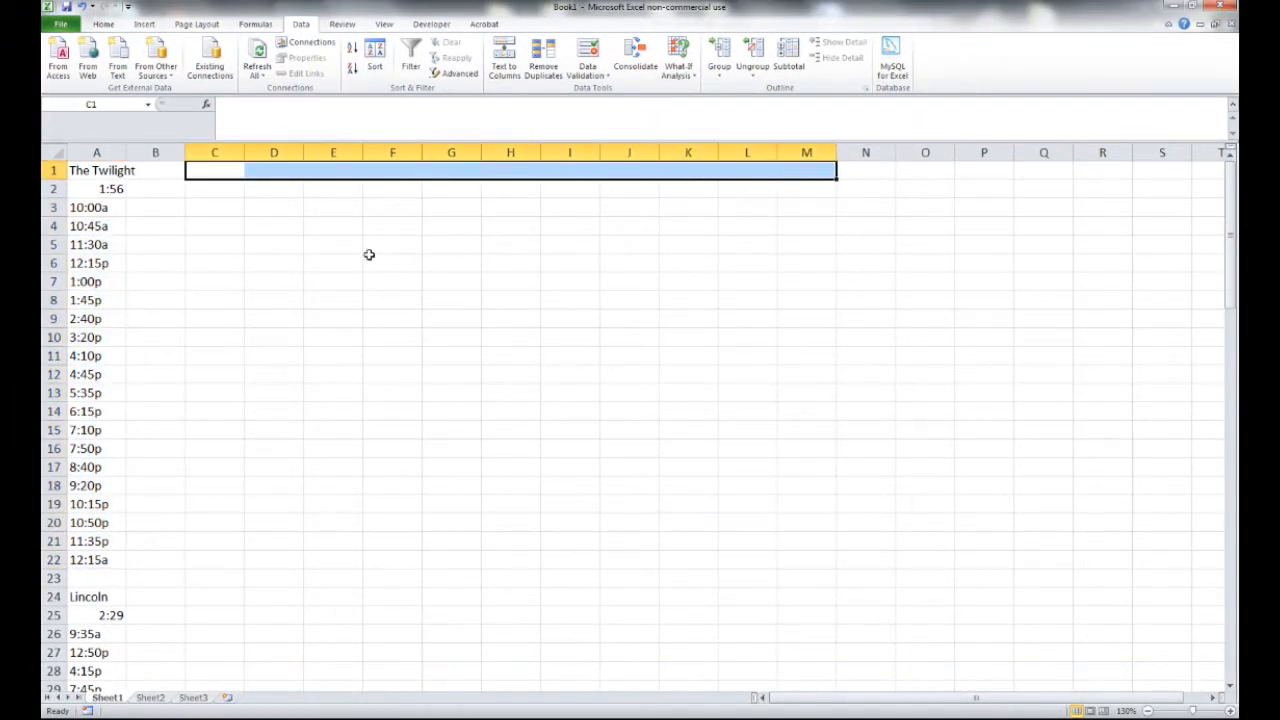
pyautogui.scroll(-20, 207, 367)
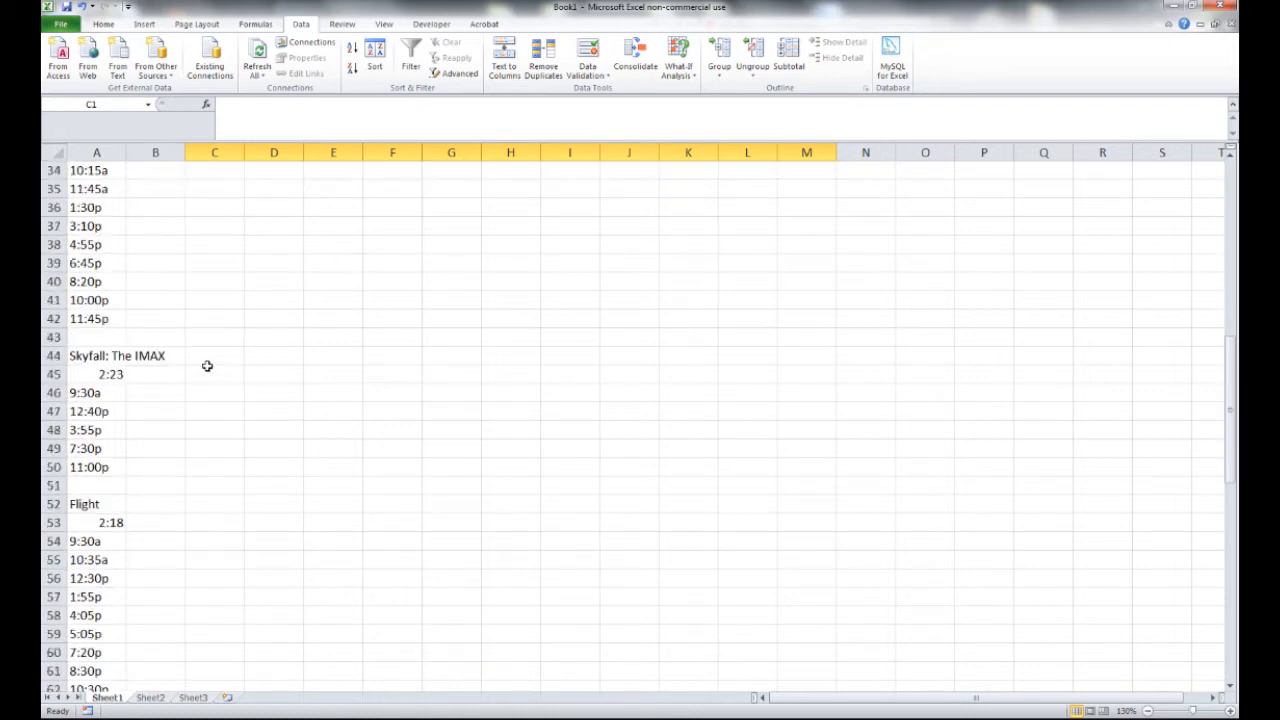
pyautogui.scroll(20, 208, 362)
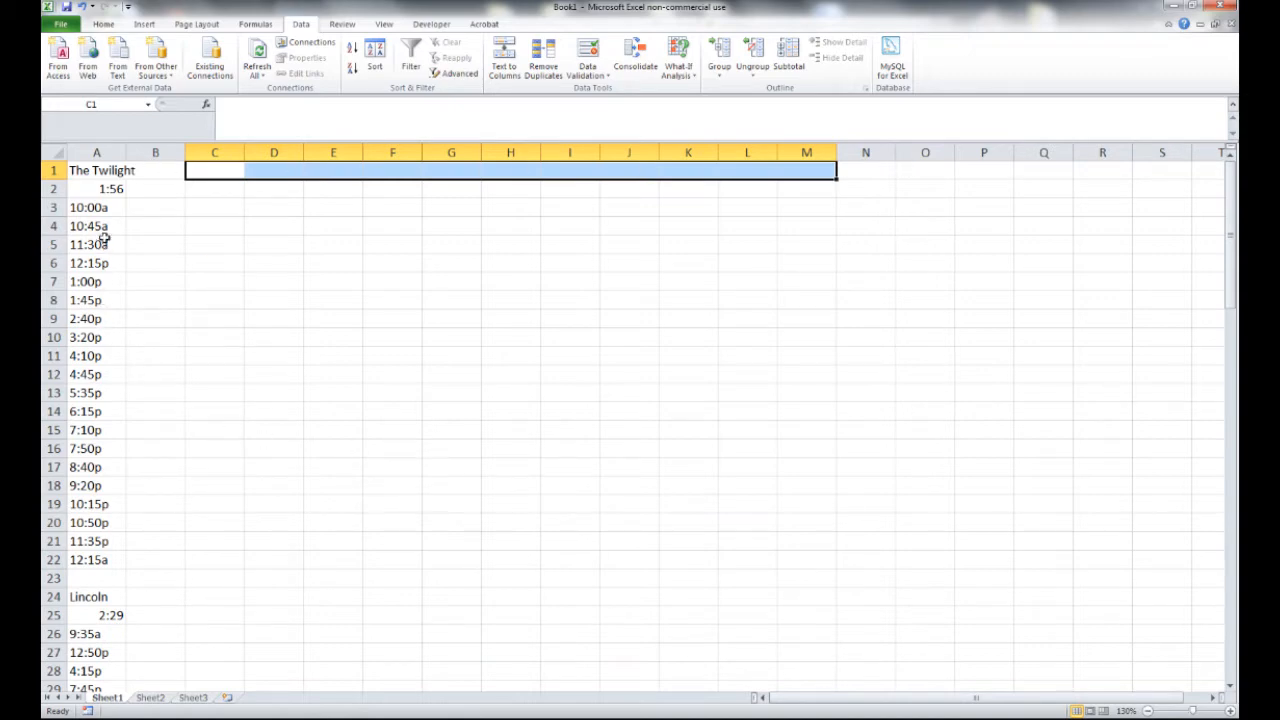
# Copy The Twilight's showtimes in A3:A22 and review the paste options available for cell D1.
pyautogui.moveTo(88, 208); pyautogui.dragTo(90, 559)
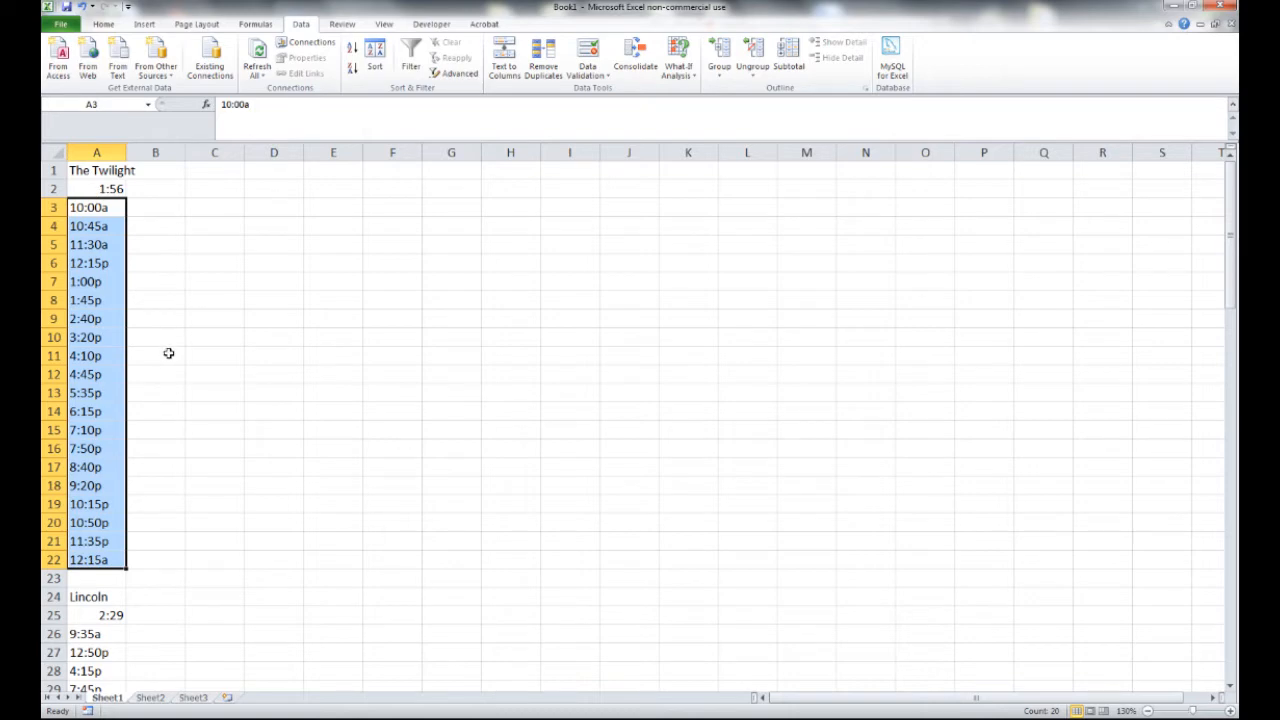
pyautogui.hotkey('ctrl', 'c')
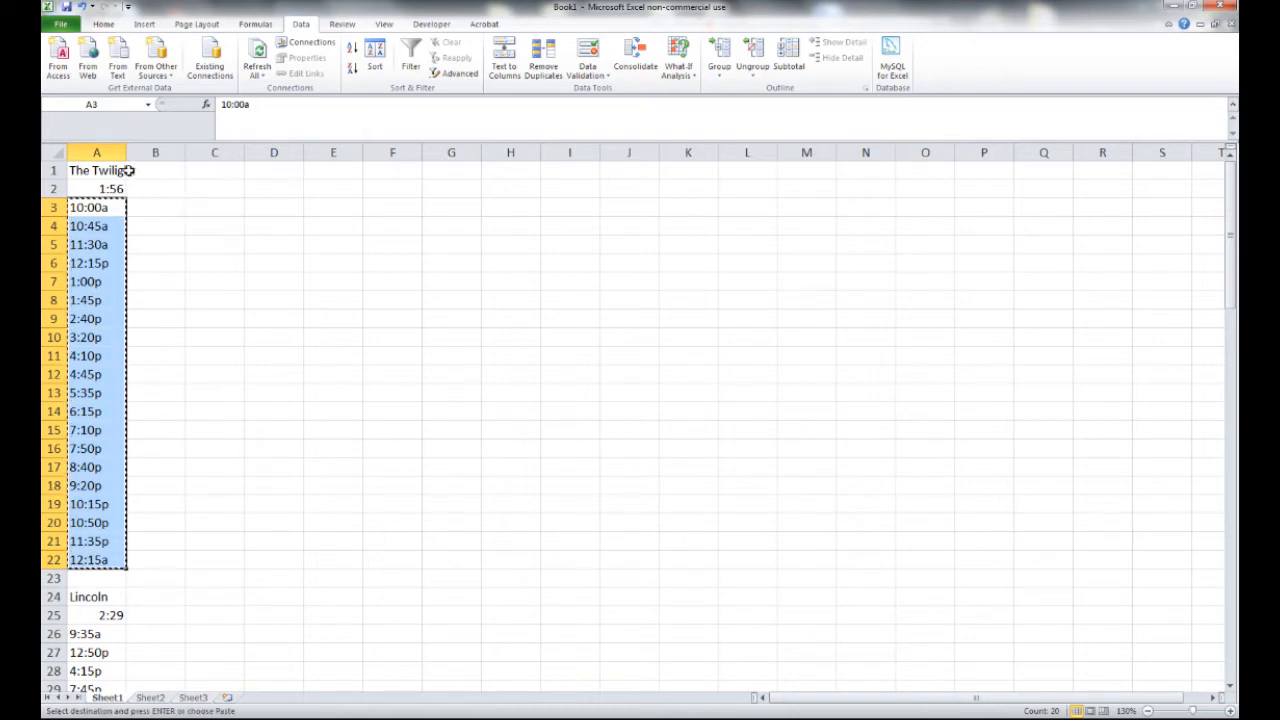
pyautogui.click(276, 170)
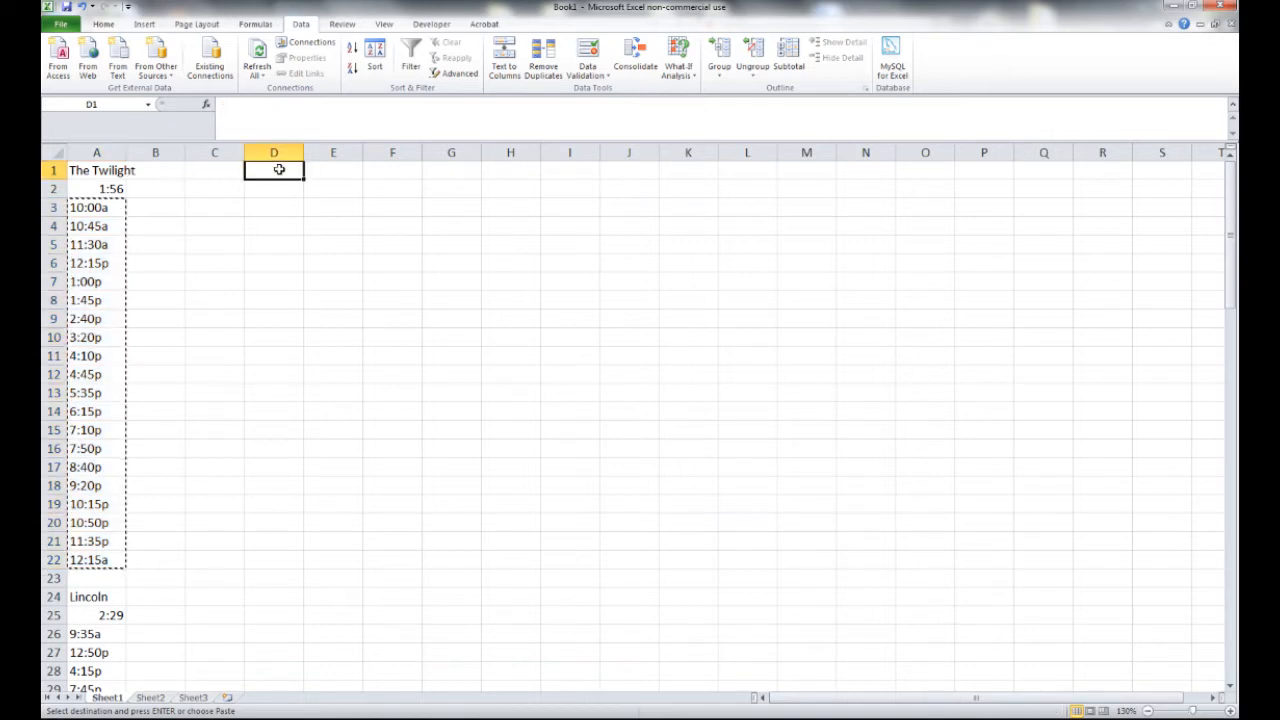
pyautogui.rightClick(279, 170)
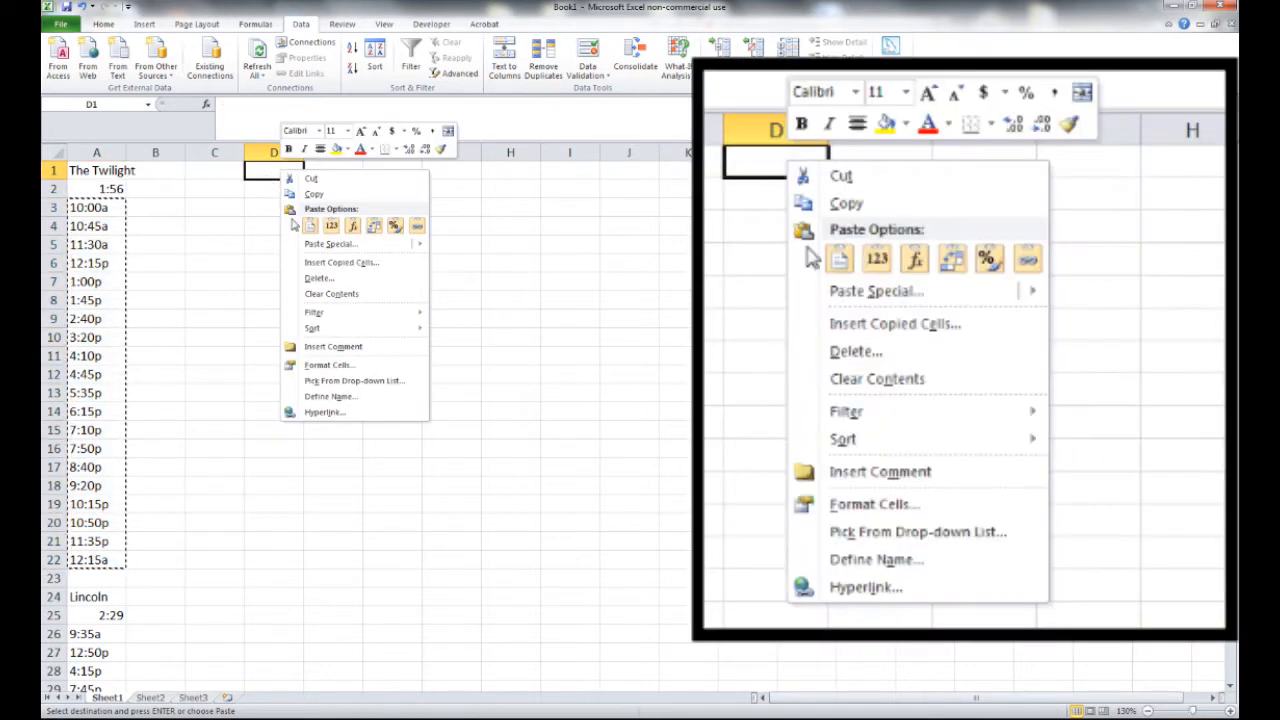
pyautogui.moveTo(330, 244)
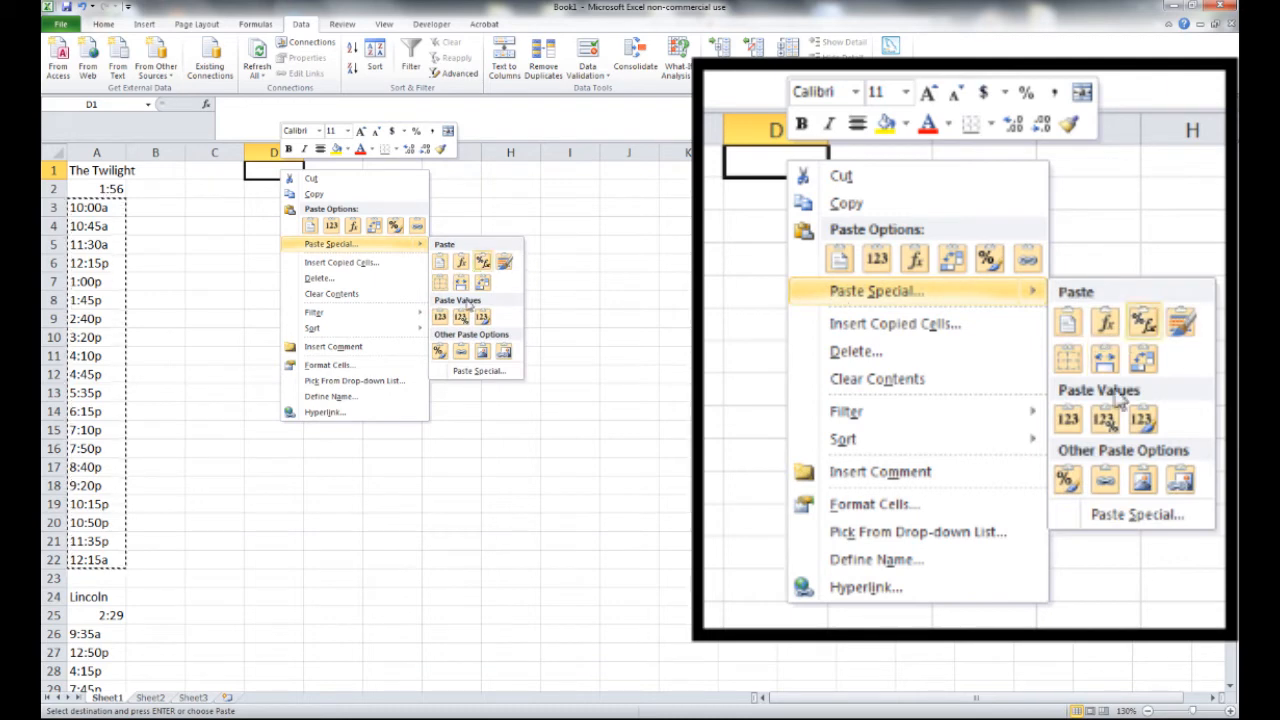
pyautogui.click(310, 226)
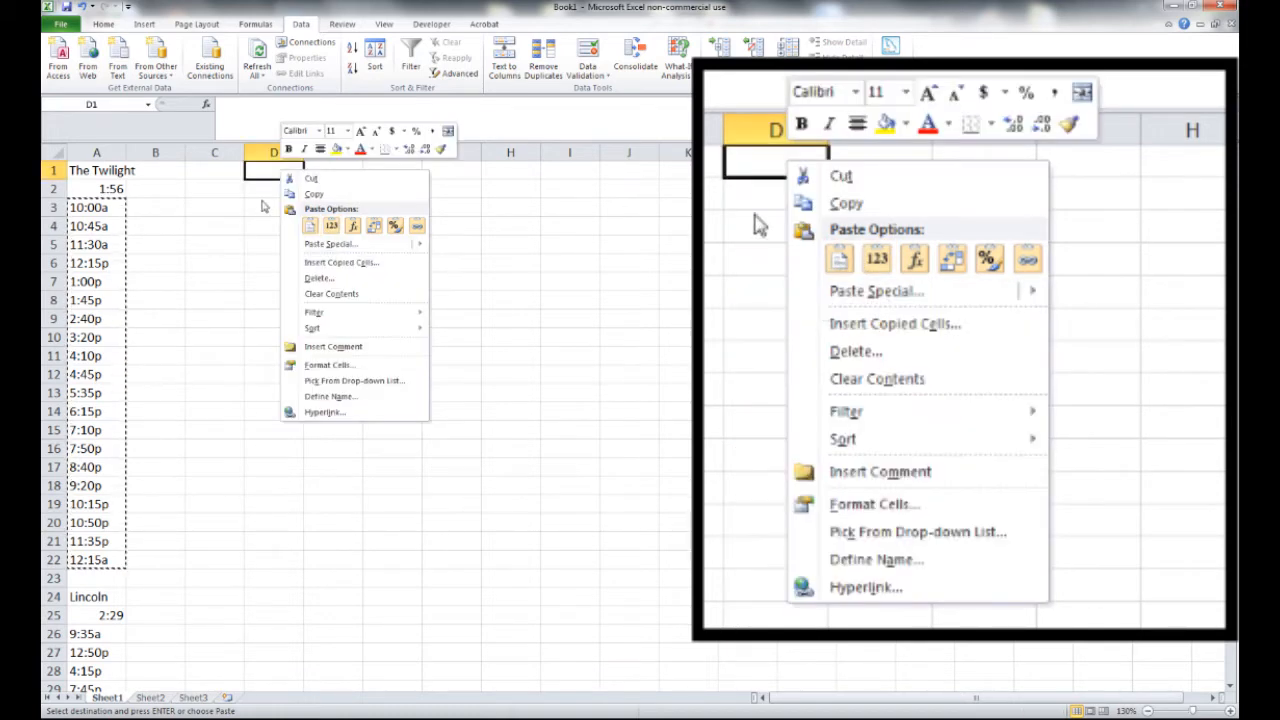
# Try a normal vertical paste of the copied showtimes at D1, check its paste options, and remove the pasted column.
pyautogui.click(265, 167)
pyautogui.hotkey('ctrl', 'v')
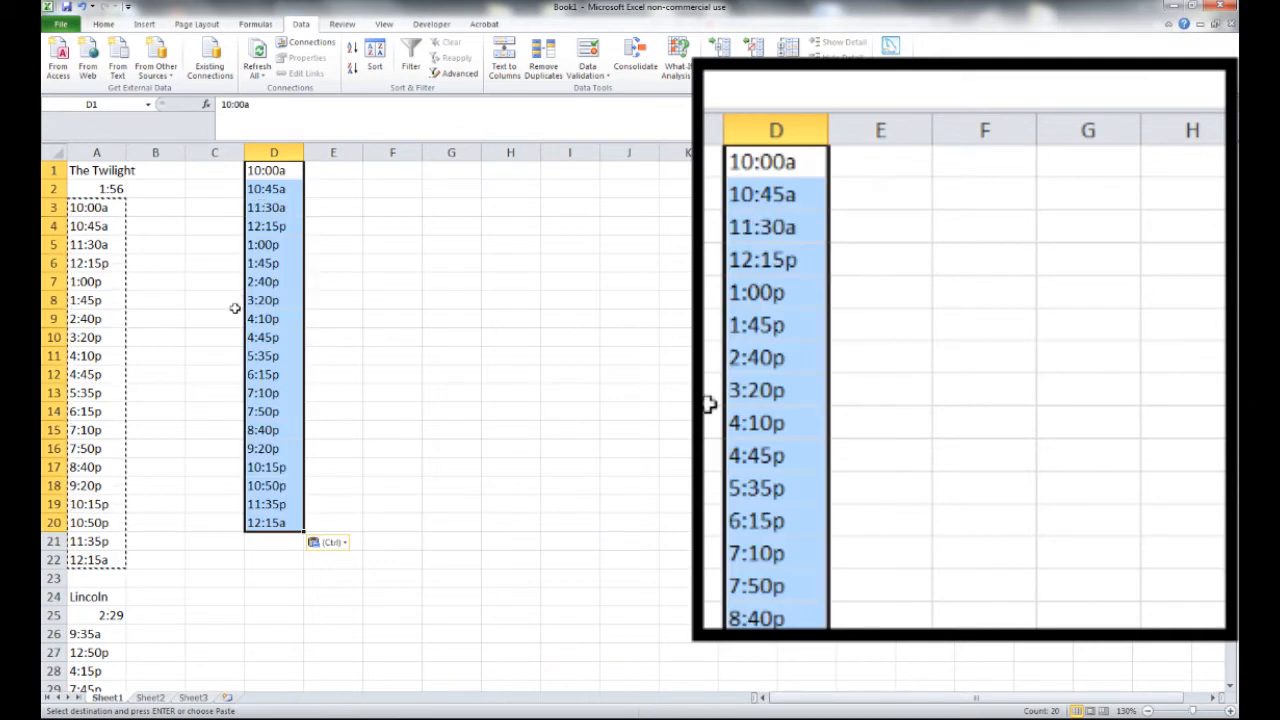
pyautogui.click(335, 543)
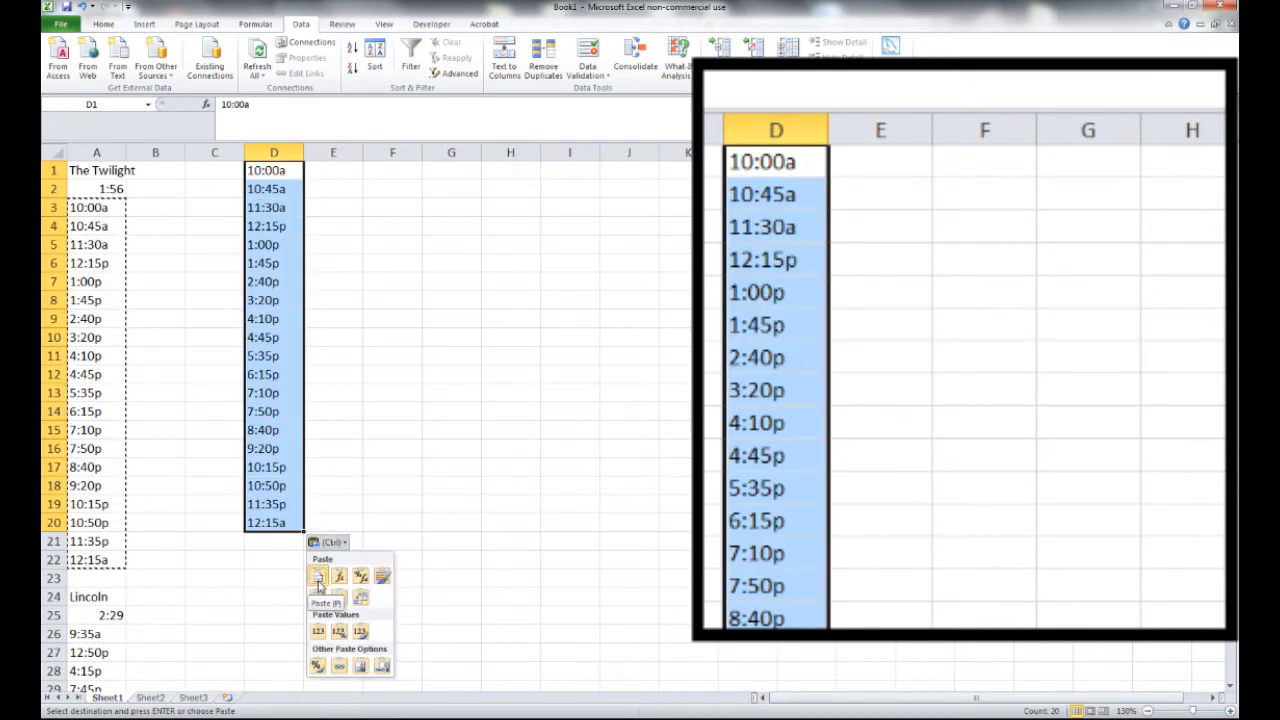
pyautogui.click(270, 356)
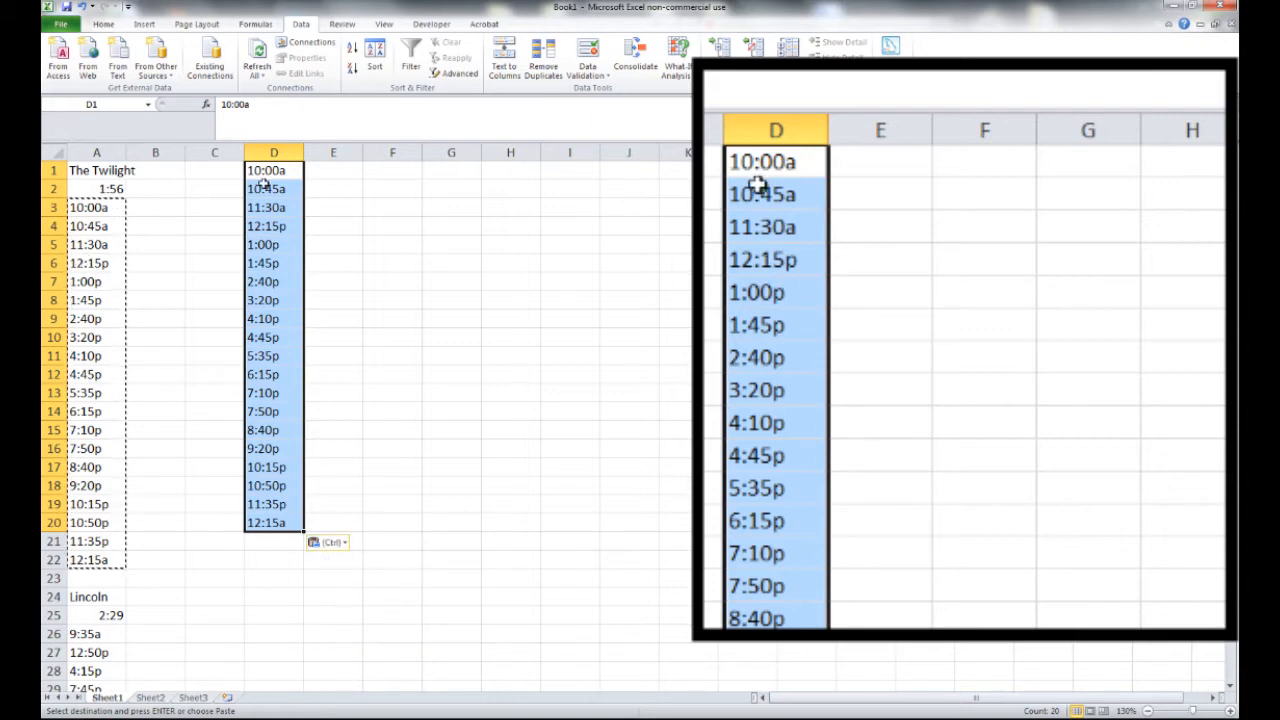
pyautogui.press('Delete')
# Paste The Twilight's copied showtimes transposed across row 1, starting at D1.
pyautogui.click(263, 168)
pyautogui.rightClick(268, 174)
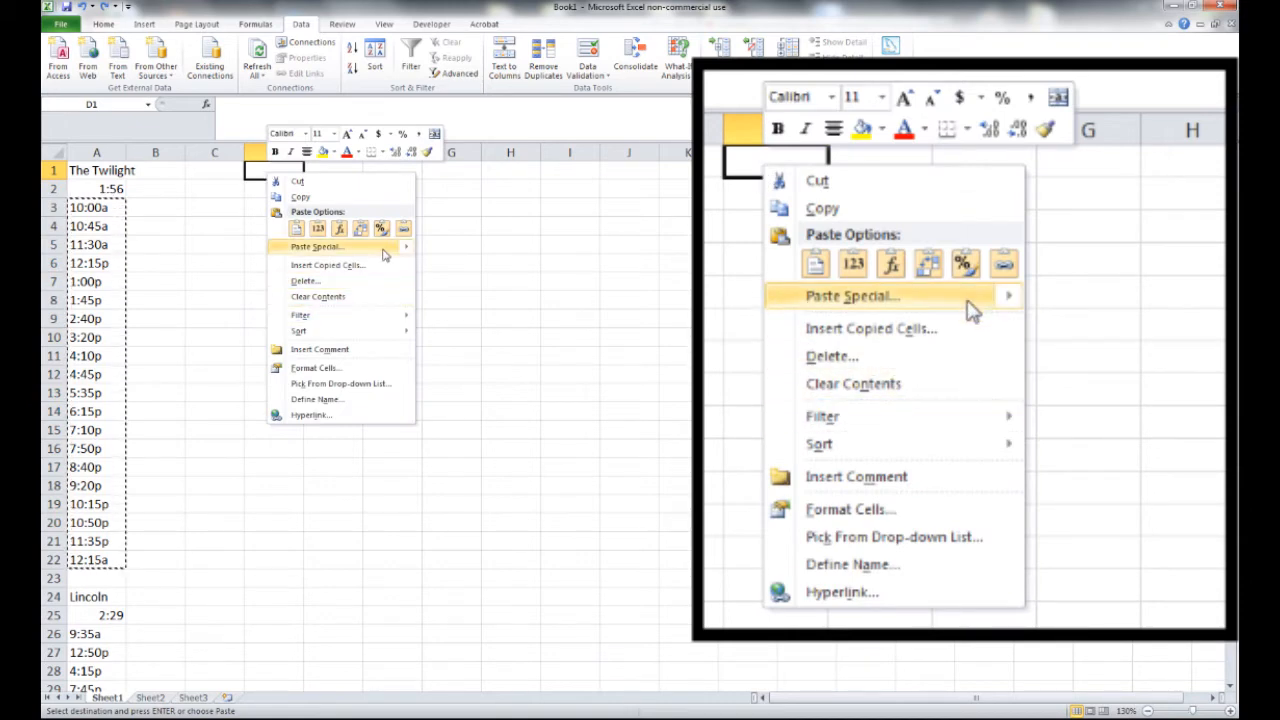
pyautogui.moveTo(384, 248)
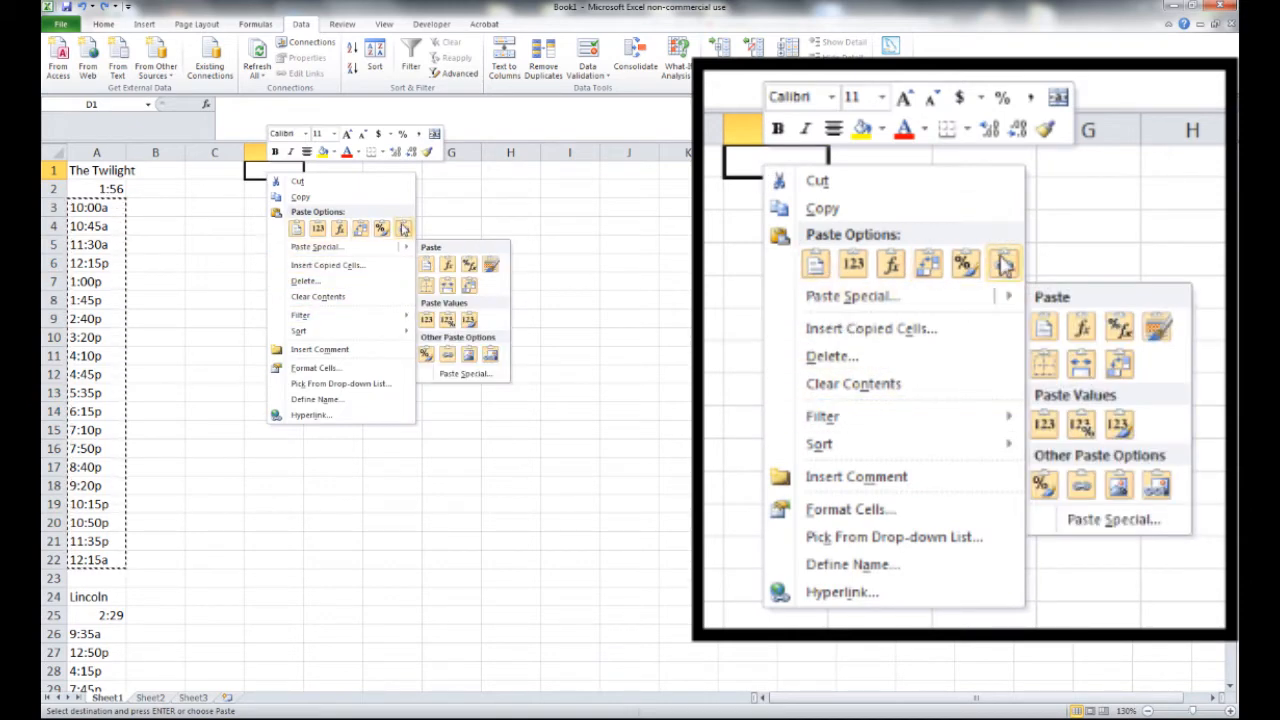
pyautogui.click(317, 228)
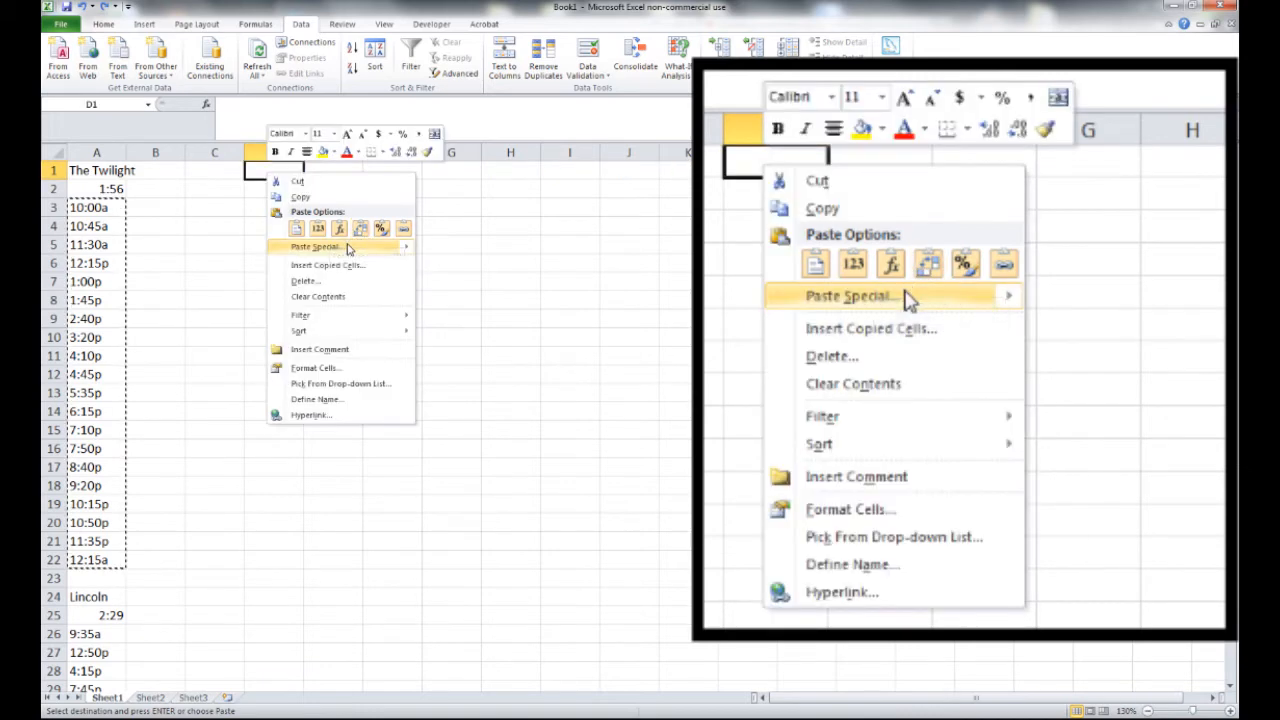
pyautogui.moveTo(296, 254)
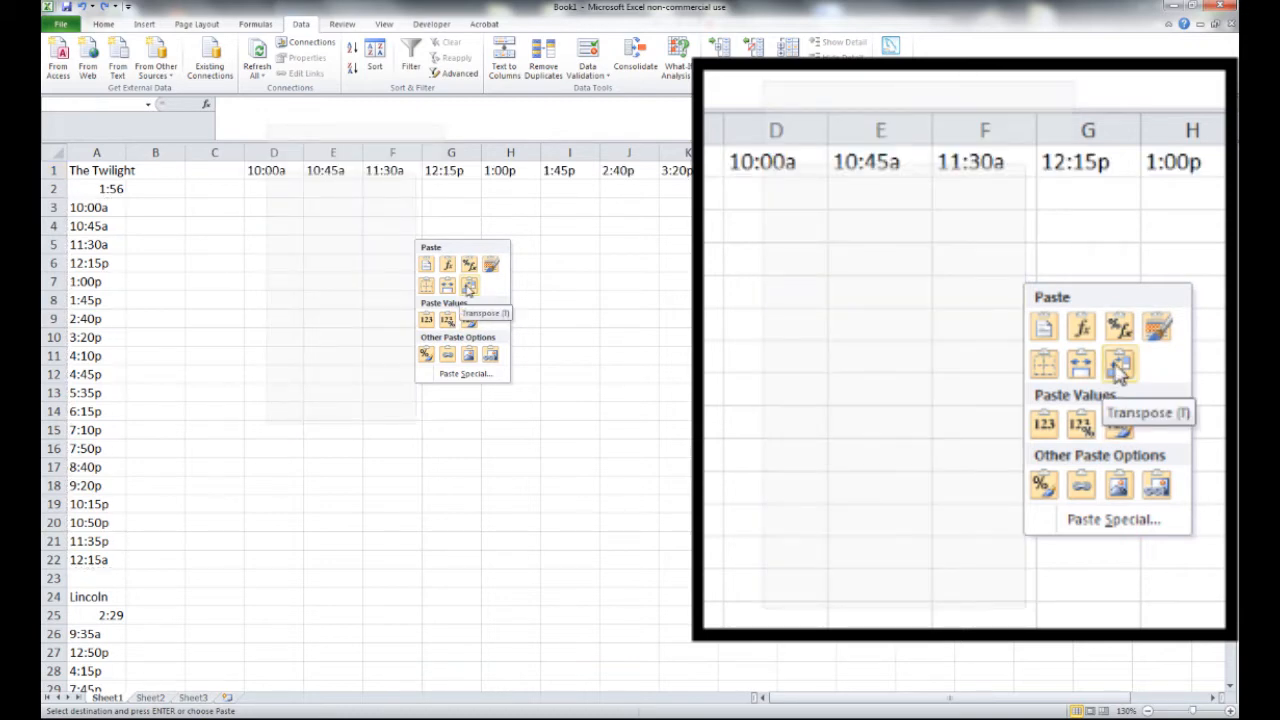
pyautogui.click(469, 288)
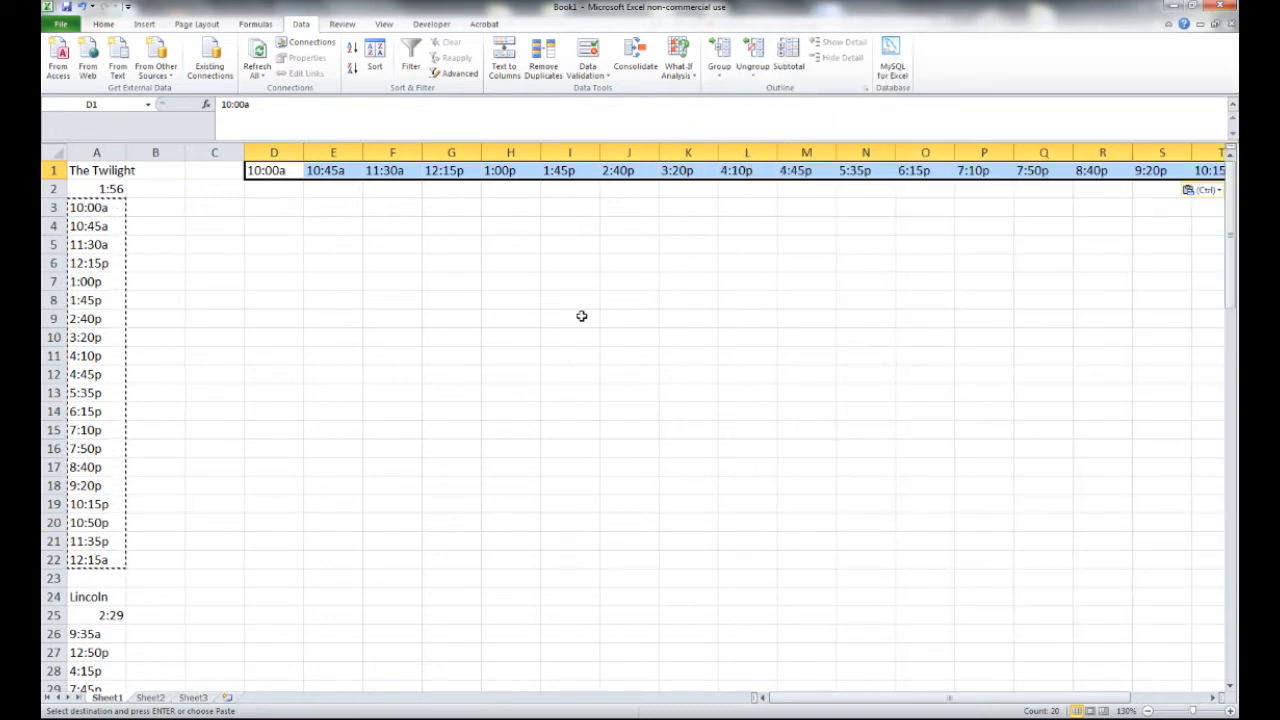
# Delete rows 3 to 22 holding The Twilight's original vertical showtimes.
pyautogui.click(85, 281)
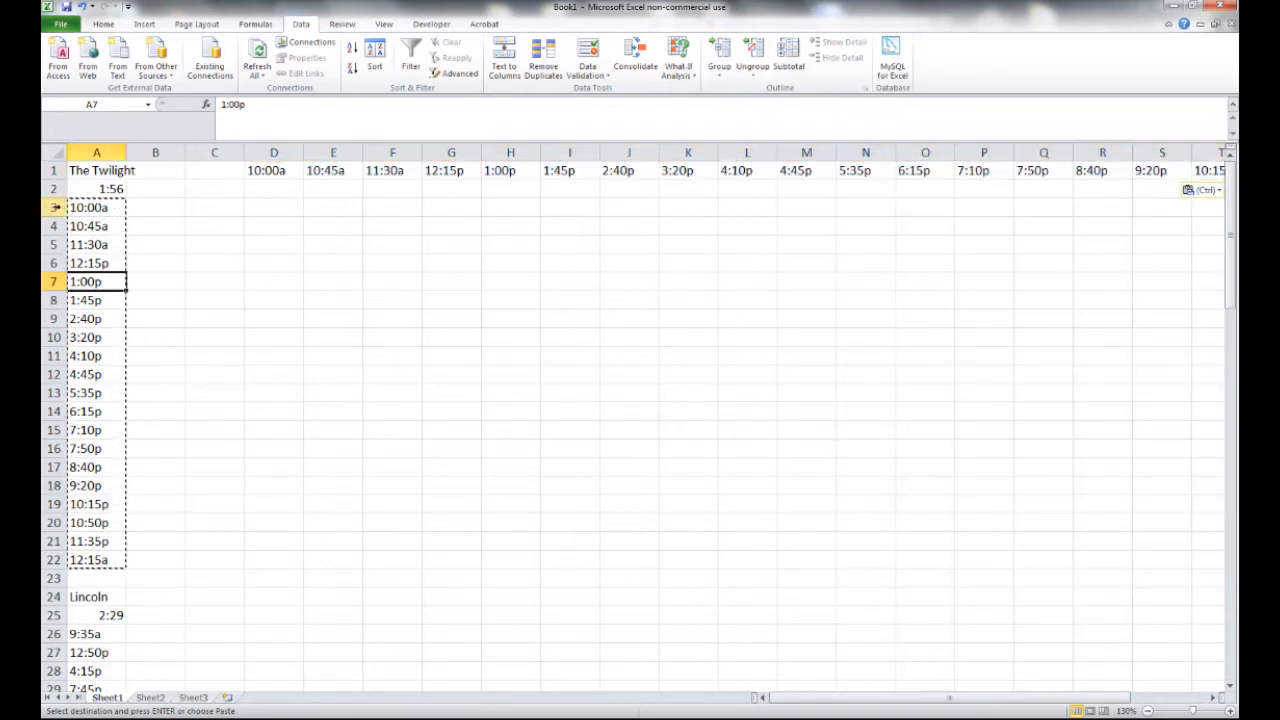
pyautogui.moveTo(53, 207); pyautogui.dragTo(47, 563)
pyautogui.rightClick(126, 386)
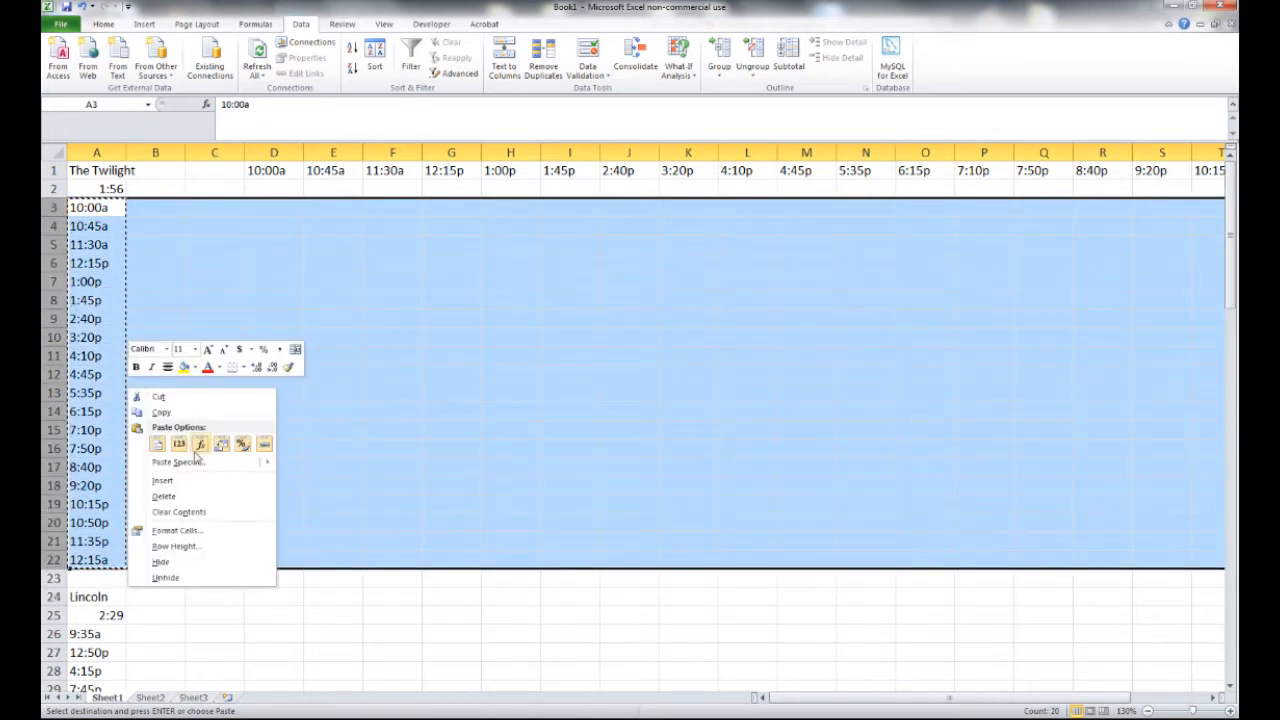
pyautogui.click(175, 487)
# Copy Lincoln's showtimes in A6:A10, paste them transposed at D4, and delete the original rows 6 to 10.
pyautogui.moveTo(100, 263); pyautogui.dragTo(105, 337)
pyautogui.hotkey('ctrl', 'c')
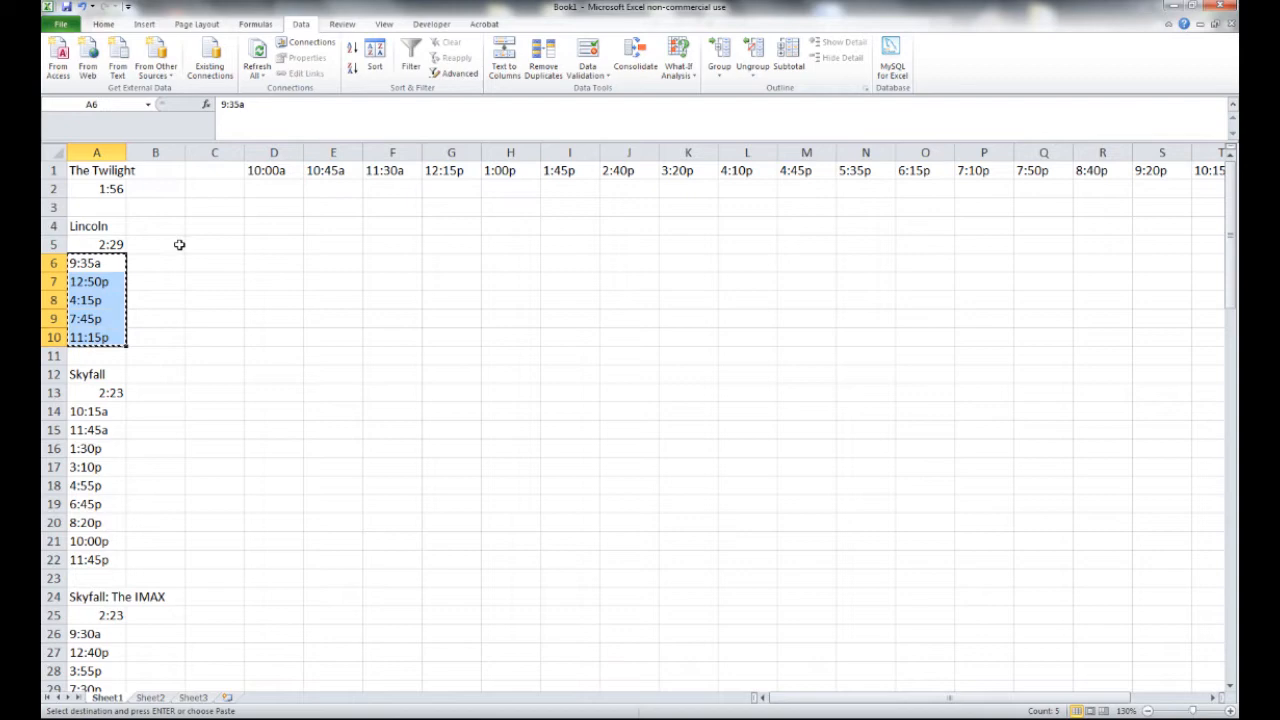
pyautogui.rightClick(276, 230)
pyautogui.click(345, 286)
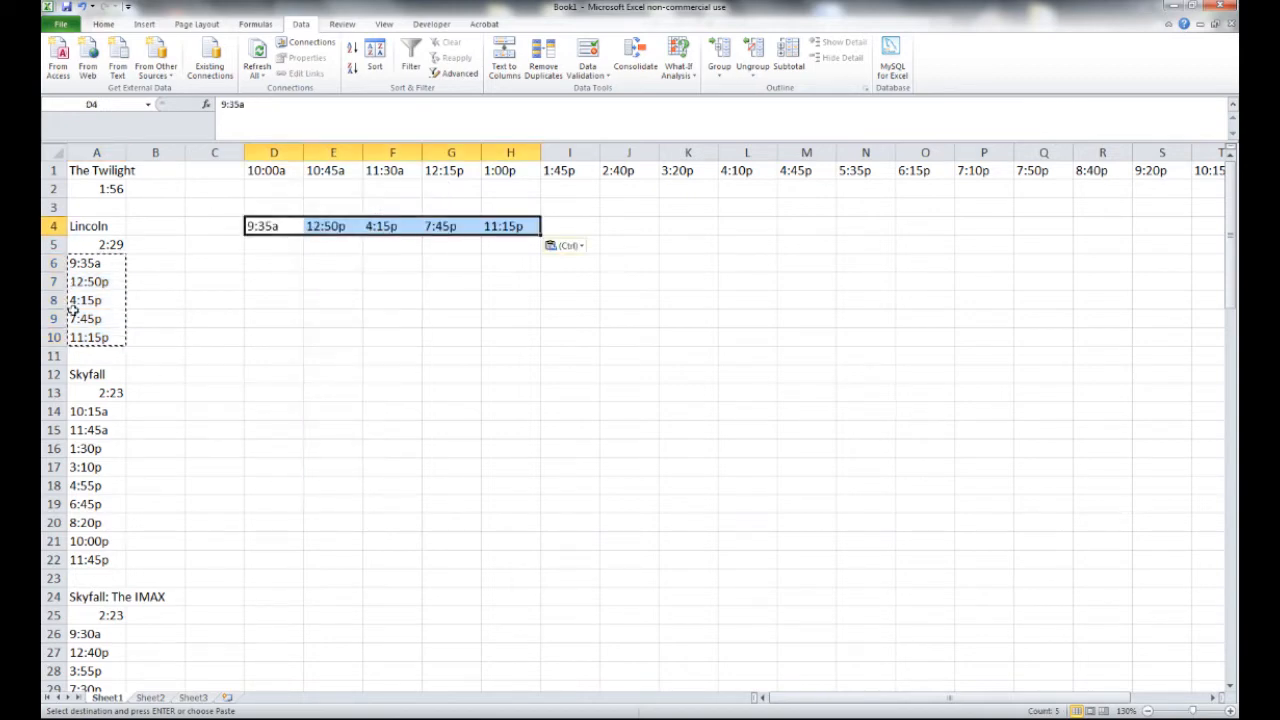
pyautogui.moveTo(52, 263); pyautogui.dragTo(100, 467)
pyautogui.rightClick(165, 287)
pyautogui.click(172, 394)
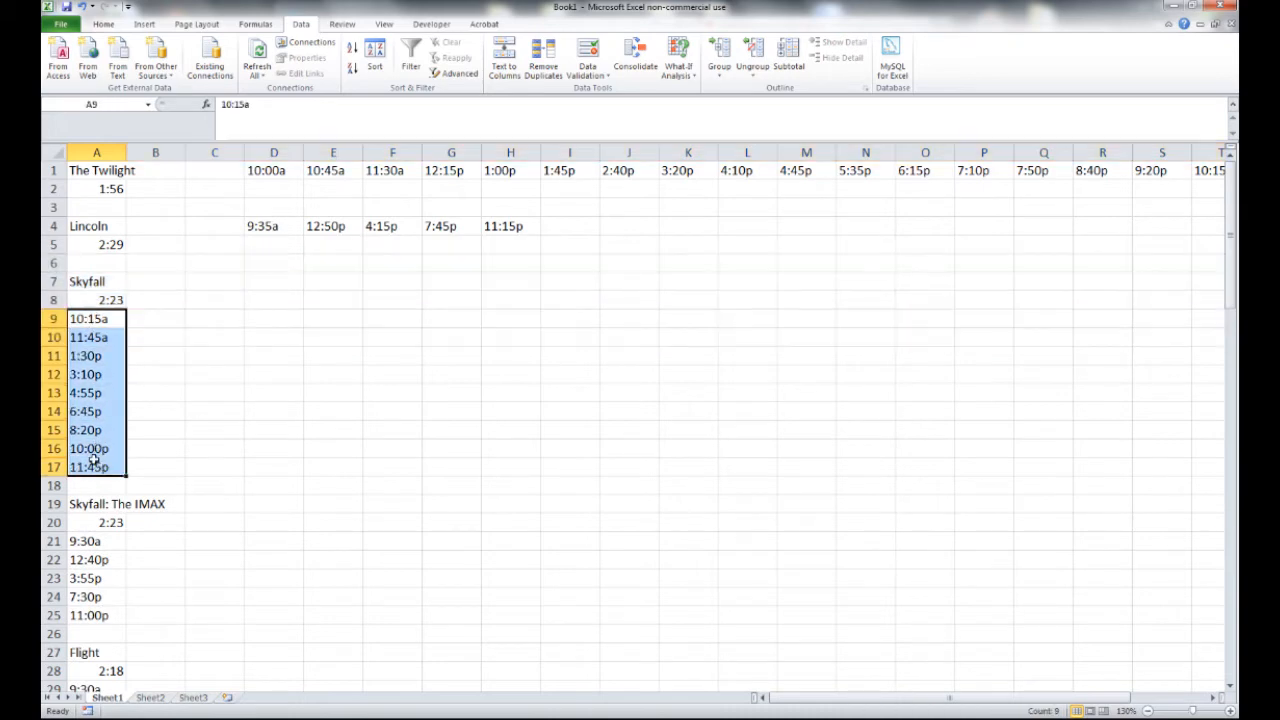
# Copy Skyfall's showtimes in A9:A17 and paste them transposed across row 7, starting at D7.
pyautogui.hotkey('ctrl', 'c')
pyautogui.rightClick(268, 282)
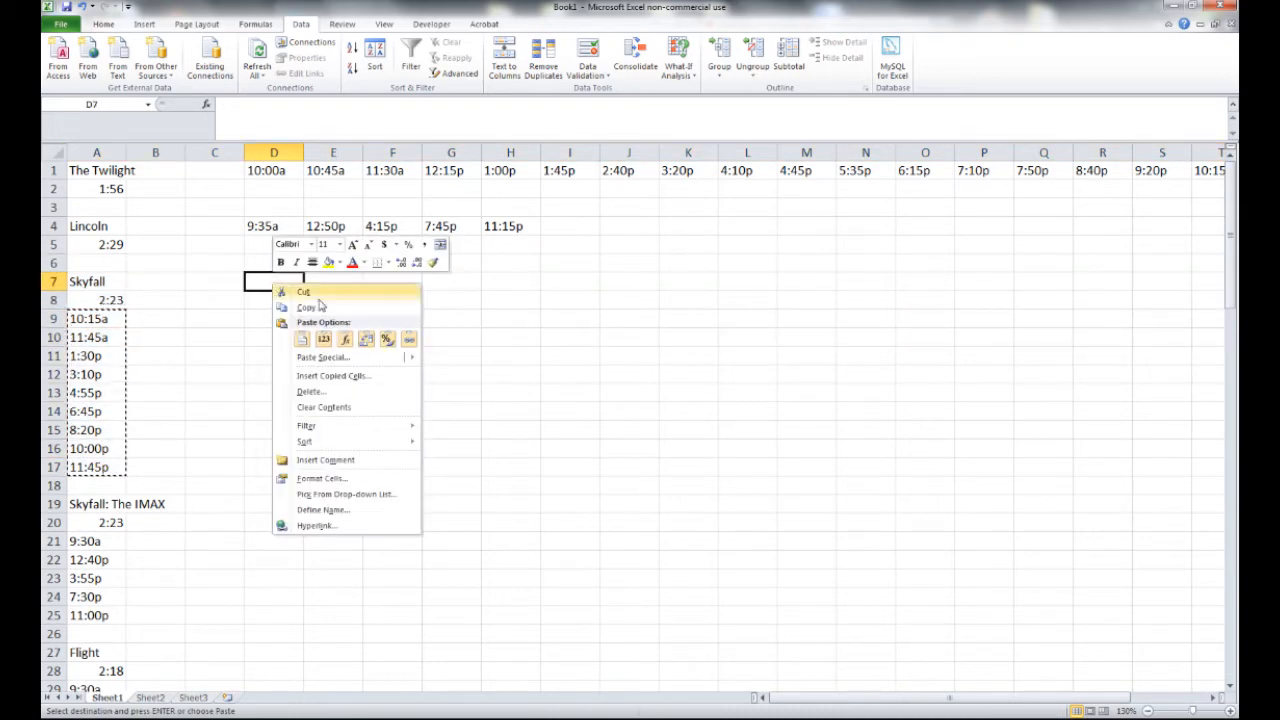
pyautogui.click(366, 339)
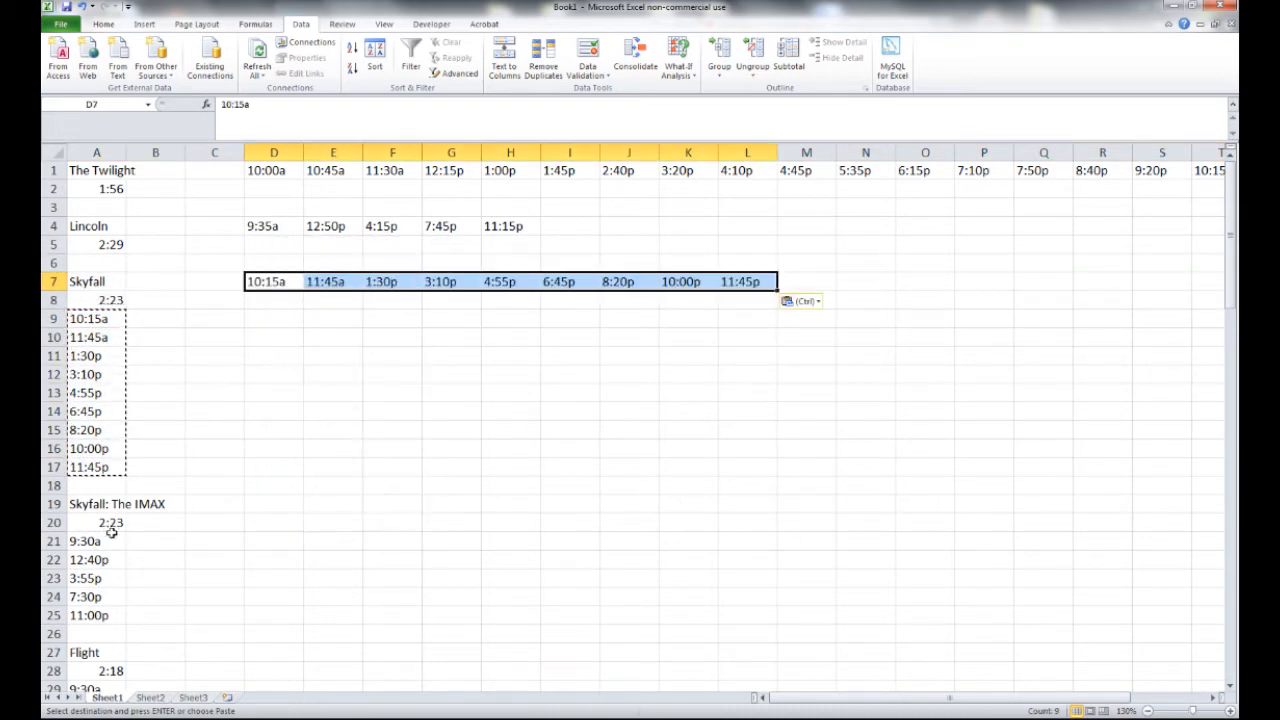
# Copy the Skyfall IMAX showtimes in A21:A25 and paste them transposed across row 19, starting at D19.
pyautogui.scroll(-3, 140, 520)
pyautogui.moveTo(98, 374); pyautogui.dragTo(96, 446)
pyautogui.scroll(3, 200, 474)
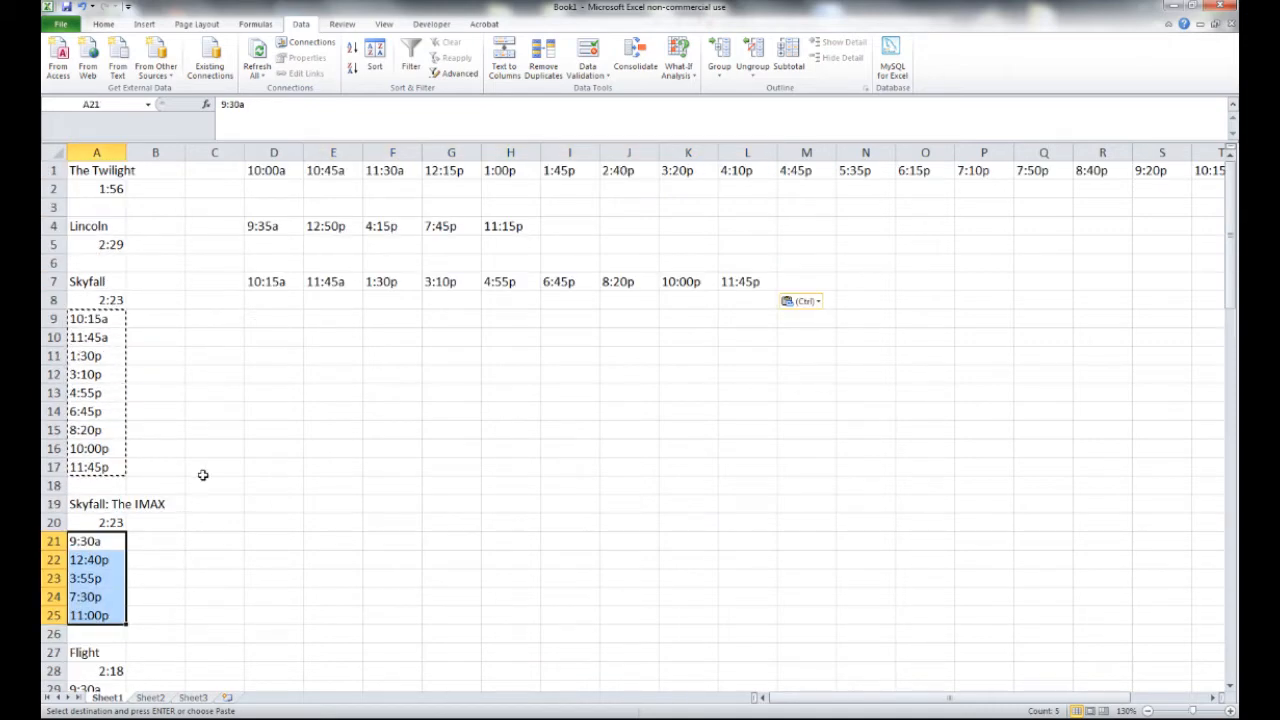
pyautogui.scroll(-2, 207, 530)
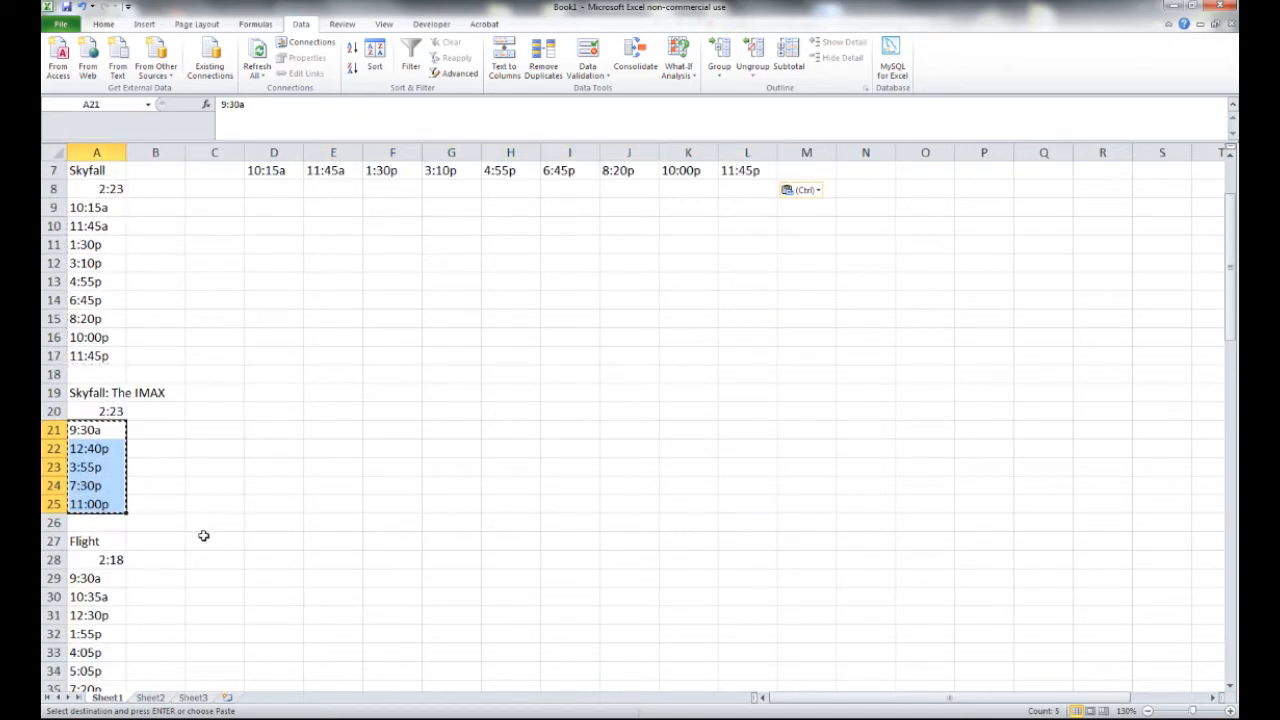
pyautogui.hotkey('ctrl', 'c')
pyautogui.scroll(-3, 177, 472)
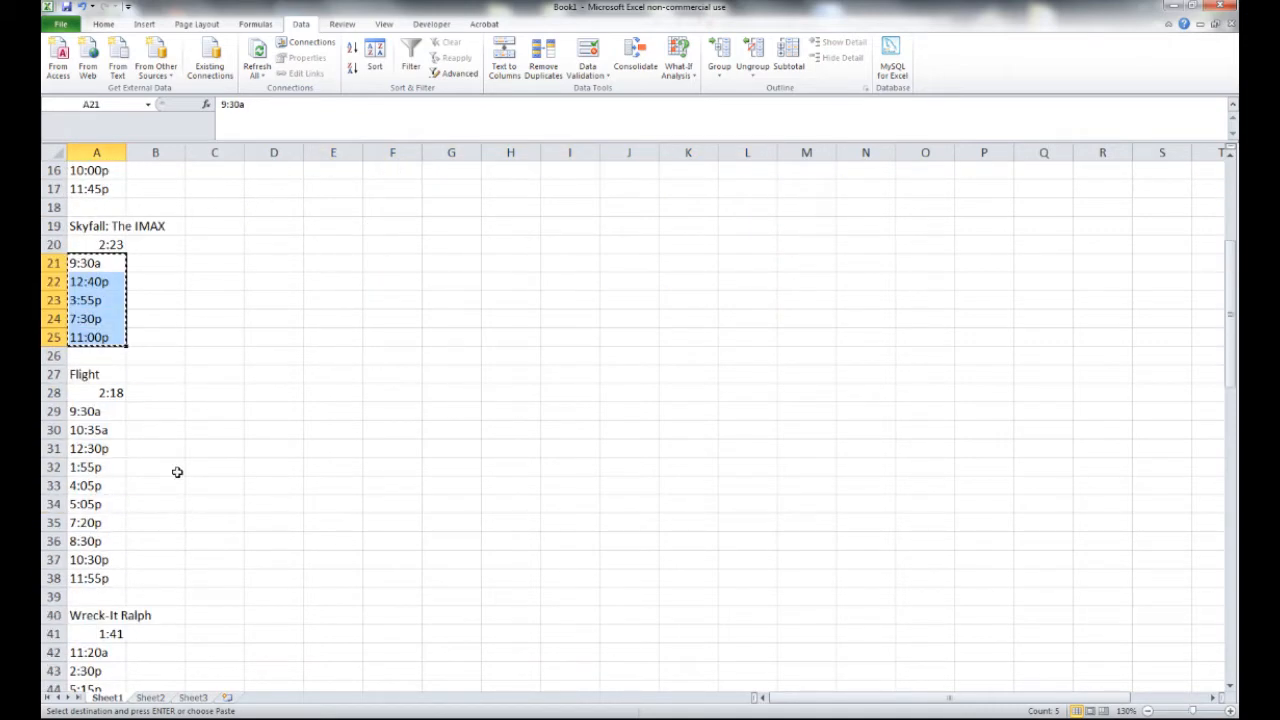
pyautogui.rightClick(270, 229)
pyautogui.click(364, 281)
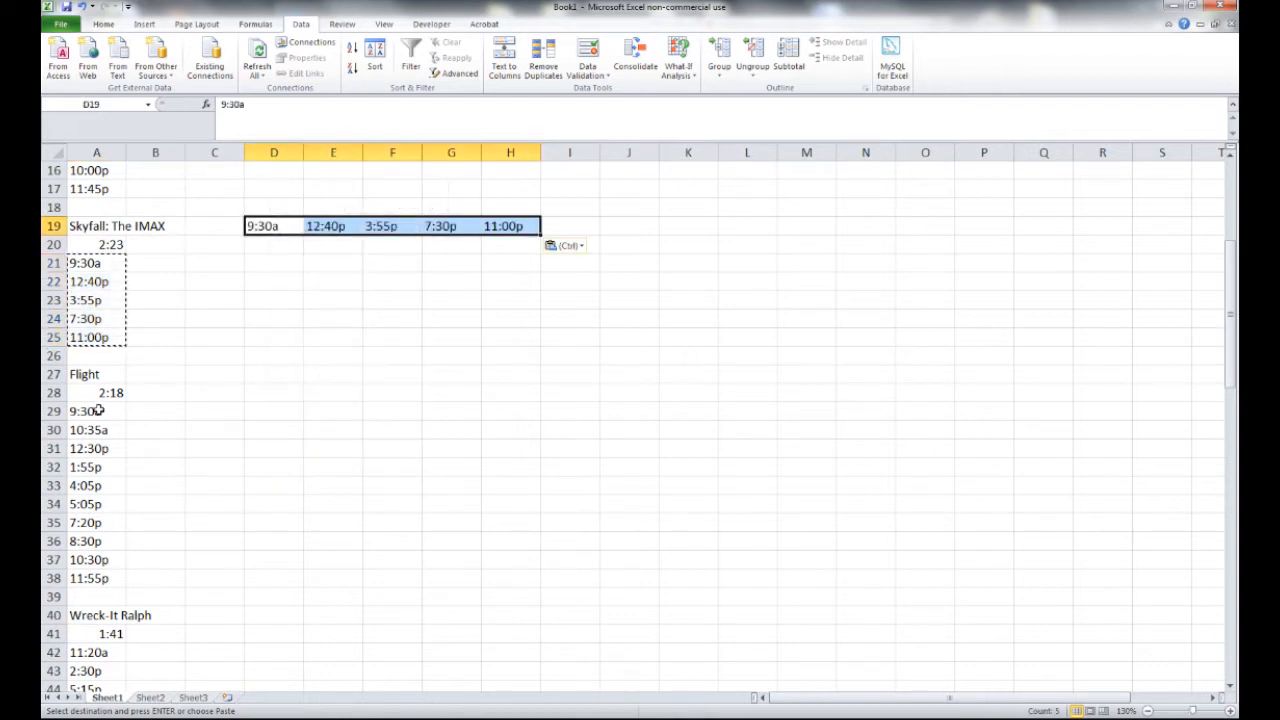
# Copy Flight's showtimes in A29:A38 and paste them transposed across row 27, starting at D27.
pyautogui.moveTo(94, 410); pyautogui.dragTo(96, 579)
pyautogui.hotkey('ctrl', 'c')
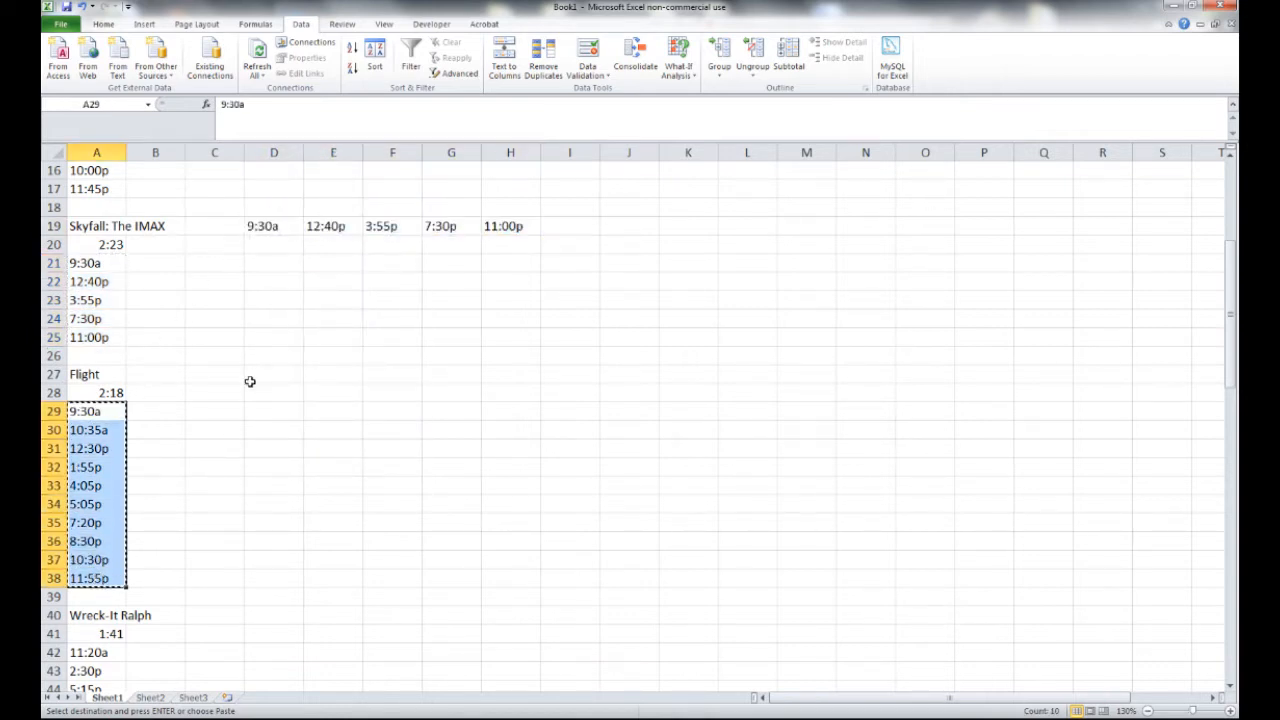
pyautogui.scroll(-3, 251, 374)
pyautogui.rightClick(276, 205)
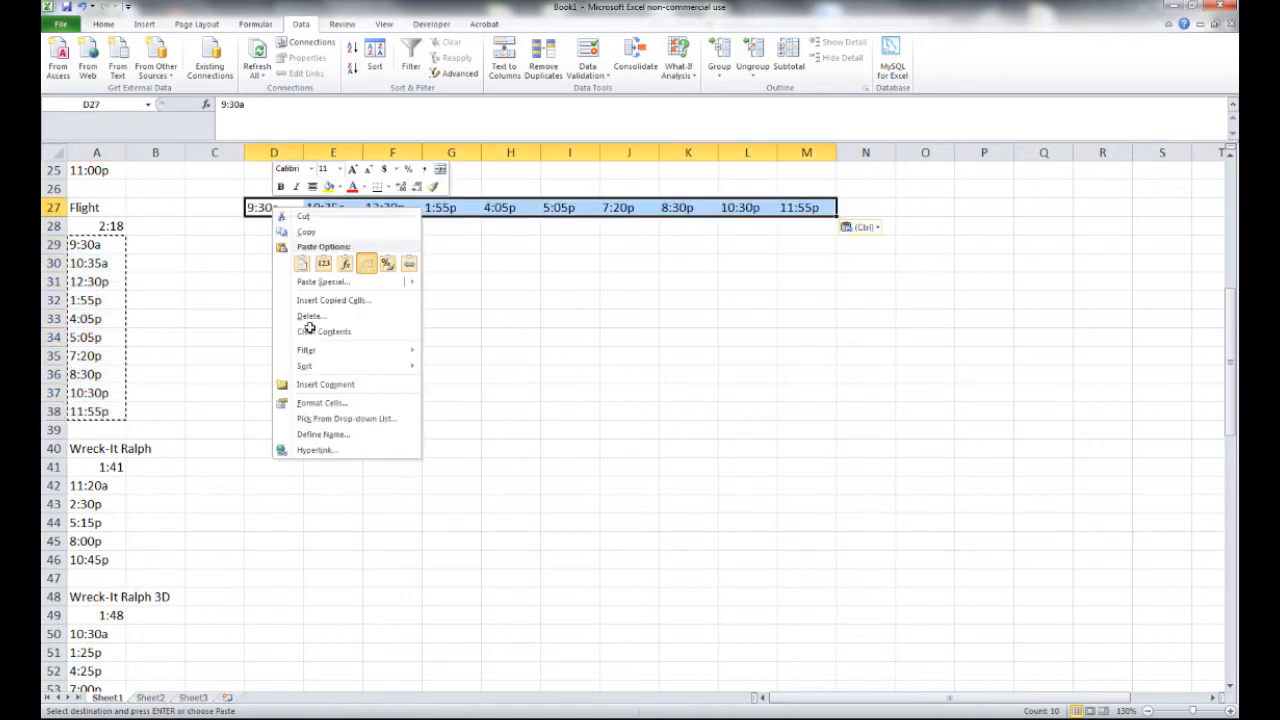
pyautogui.click(370, 257)
# Copy Wreck-It Ralph's showtimes in A42:A46 and paste them transposed across row 40, starting at D40.
pyautogui.scroll(-3, 113, 415)
pyautogui.moveTo(95, 318); pyautogui.dragTo(95, 392)
pyautogui.rightClick(266, 283)
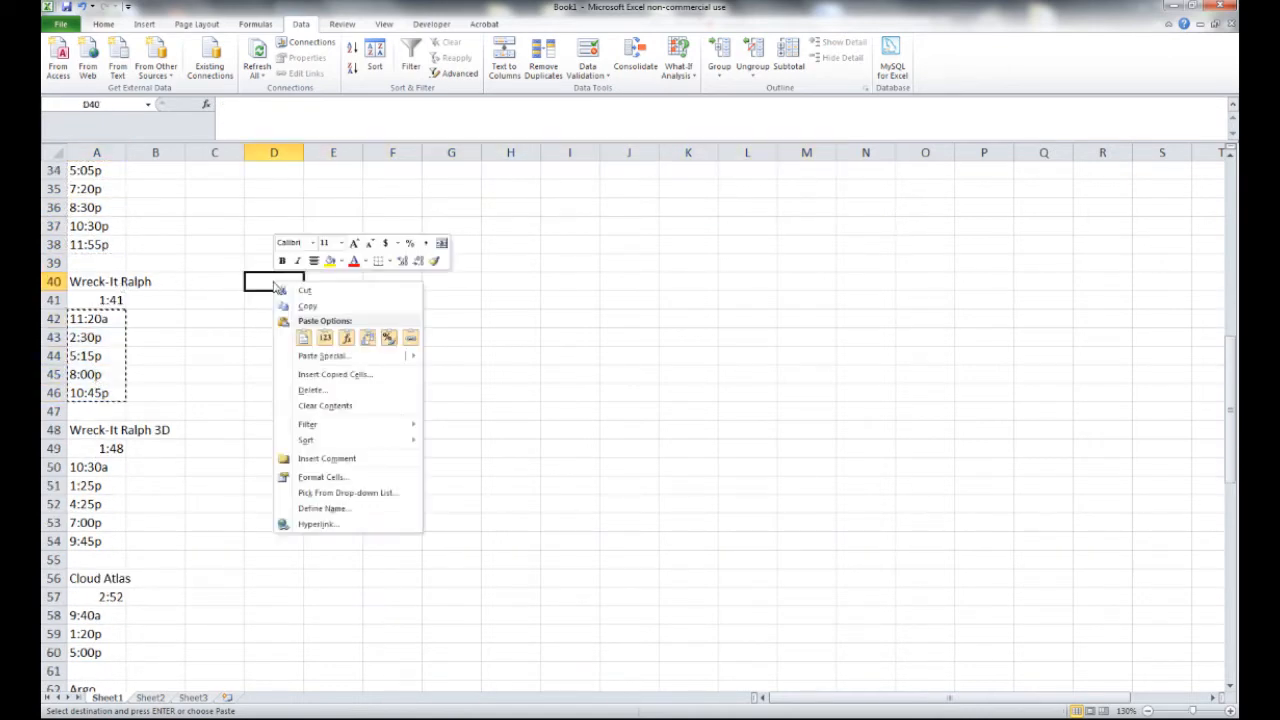
pyautogui.click(368, 338)
# Copy Wreck-It Ralph 3D's showtimes in A50:A54 and paste them transposed across row 48, starting at D48.
pyautogui.scroll(-2, 110, 360)
pyautogui.moveTo(108, 360); pyautogui.dragTo(149, 425)
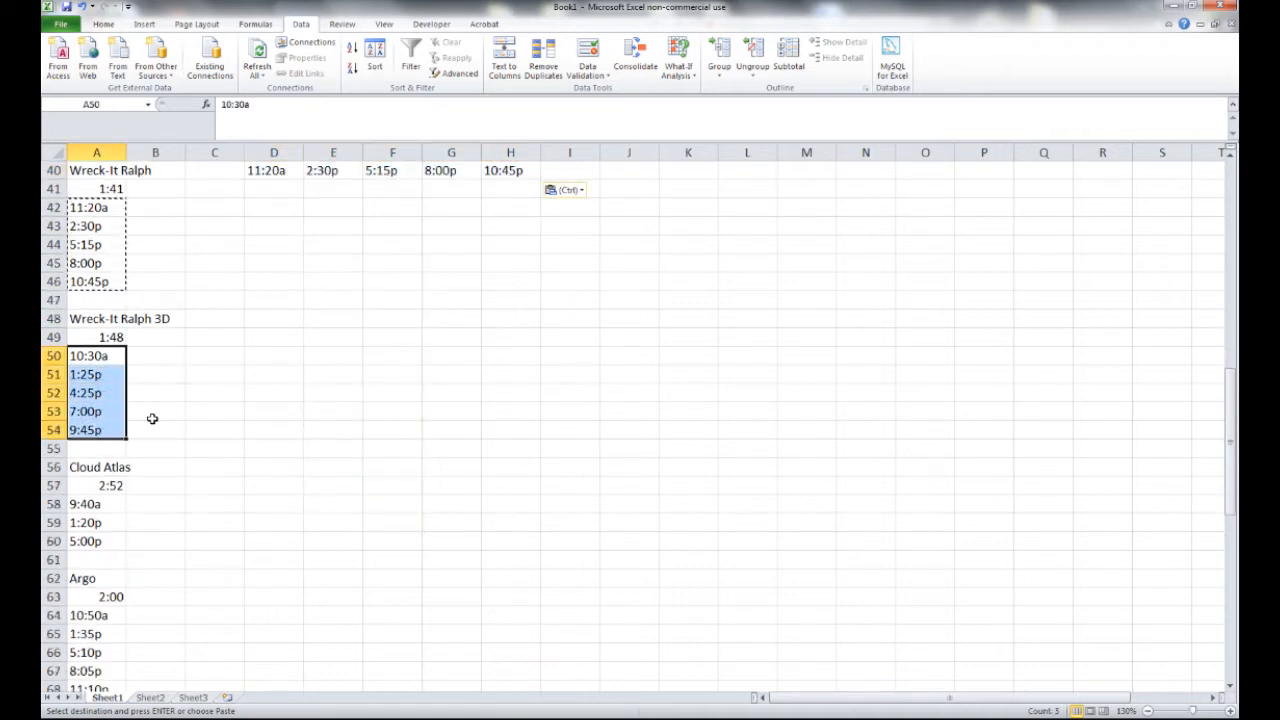
pyautogui.hotkey('ctrl', 'c')
pyautogui.rightClick(276, 322)
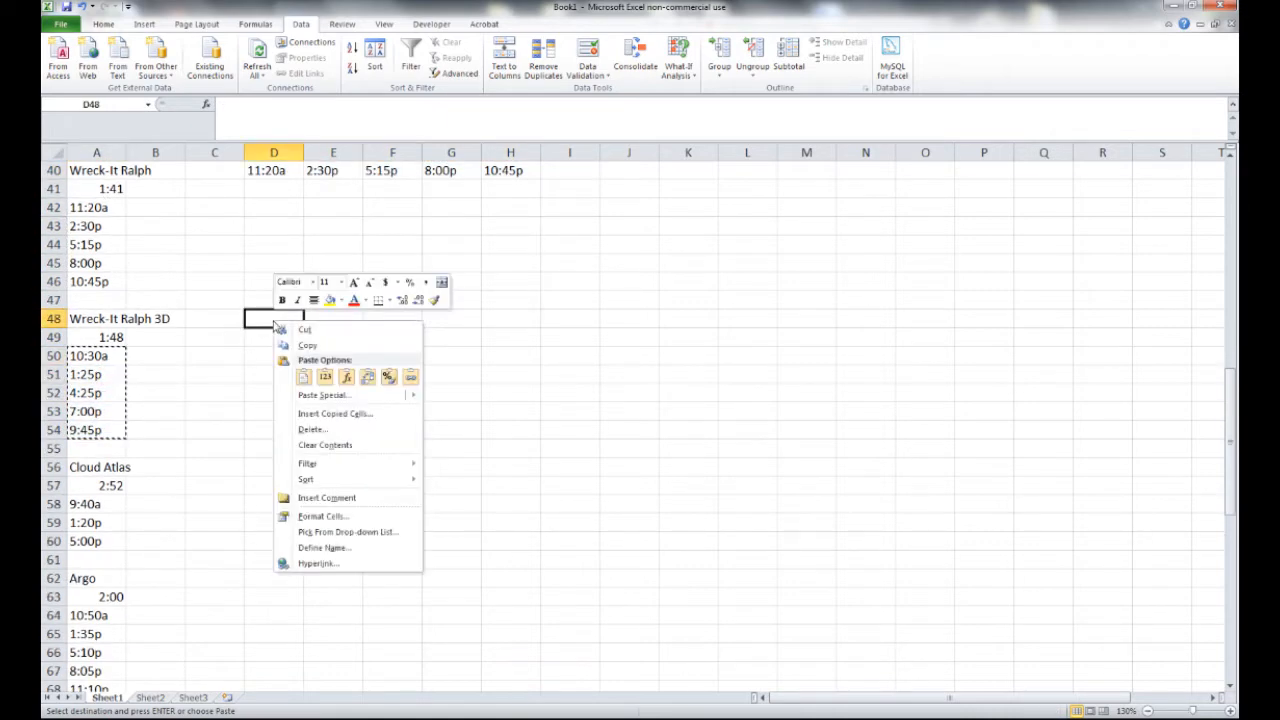
pyautogui.click(367, 376)
# Copy Cloud Atlas's showtimes in A58:A60 and paste them transposed across row 56, starting at D56.
pyautogui.scroll(-2, 143, 522)
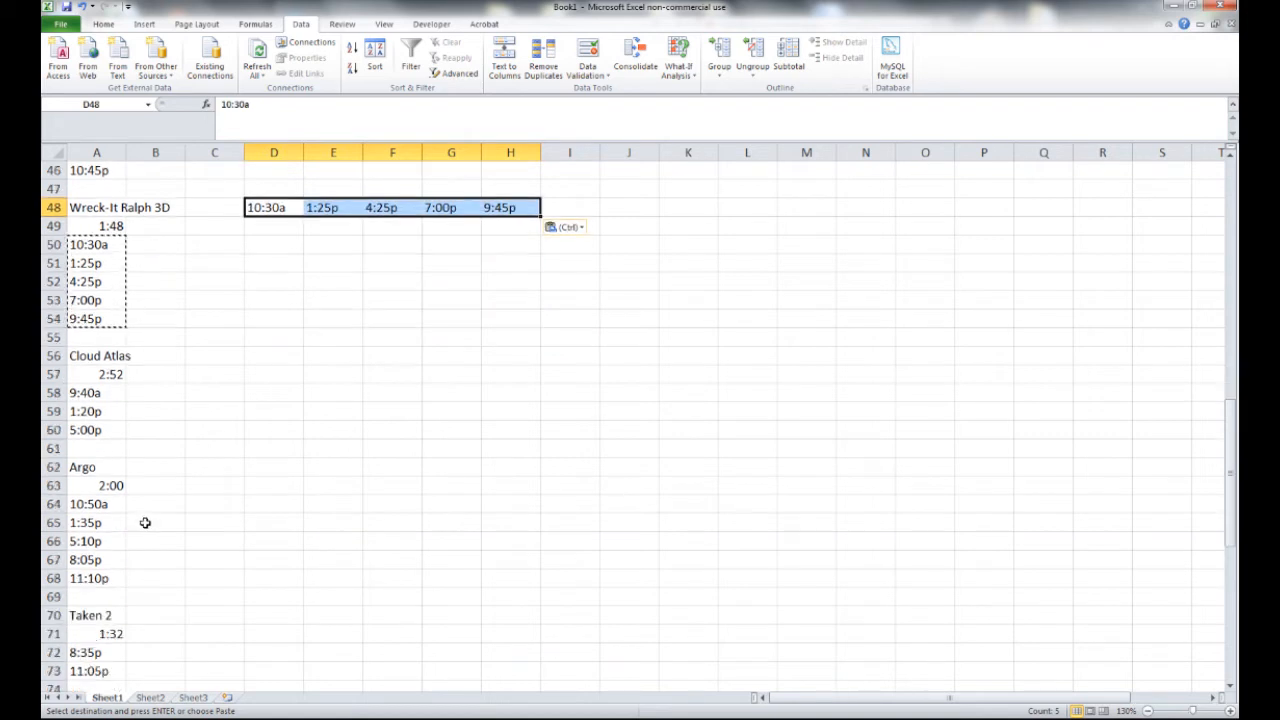
pyautogui.moveTo(90, 395); pyautogui.dragTo(93, 430)
pyautogui.hotkey('ctrl', 'c')
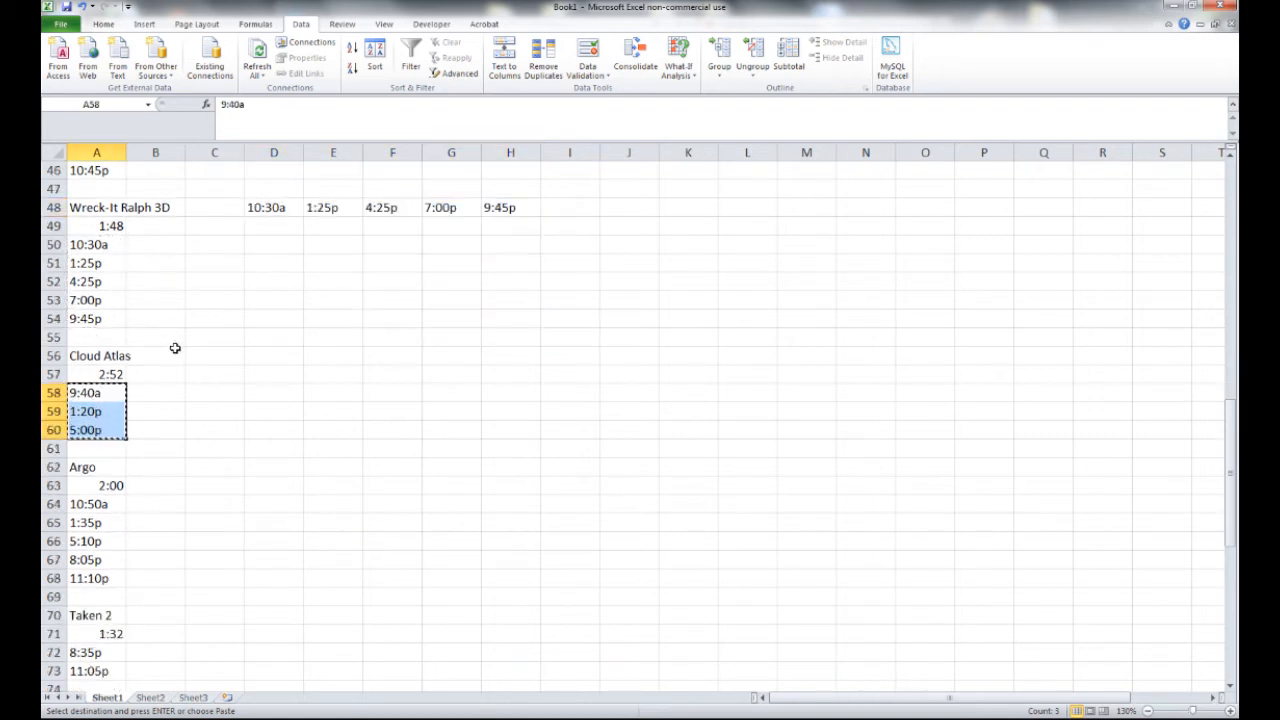
pyautogui.rightClick(250, 356)
pyautogui.click(362, 413)
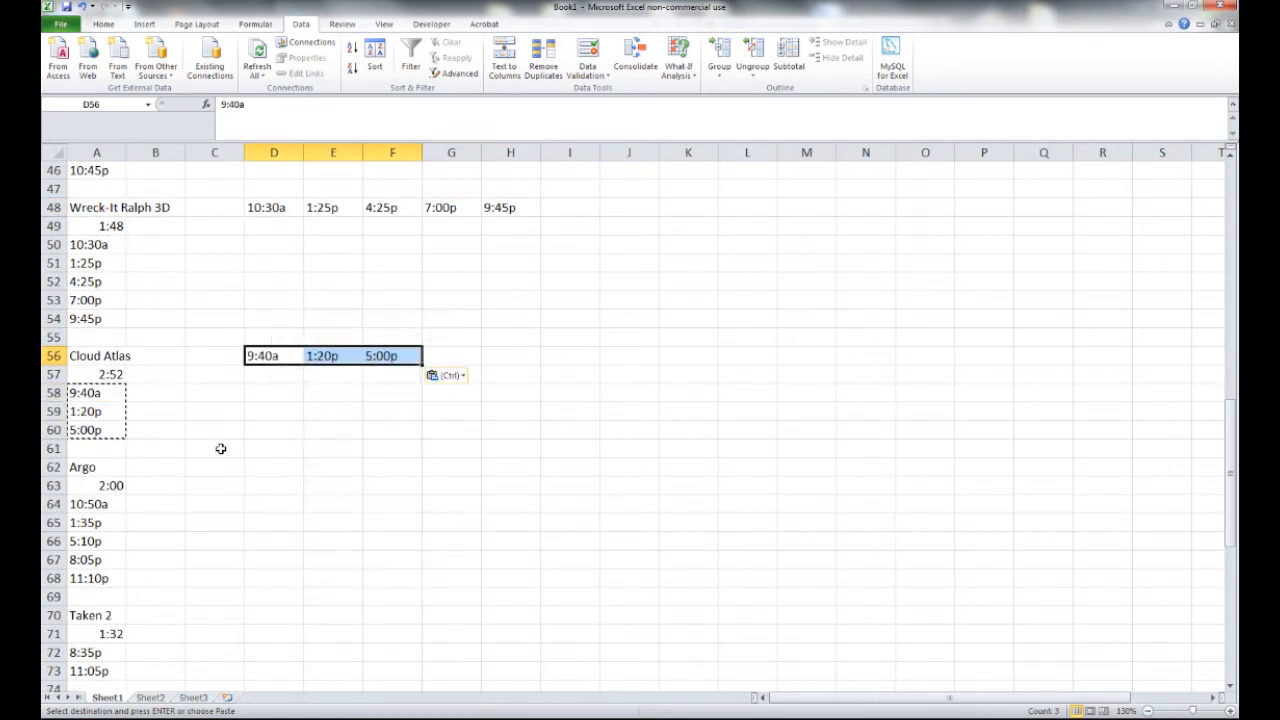
# Copy Argo's showtimes in A64:A68 and paste them transposed across row 62, starting at D62.
pyautogui.scroll(-3, 221, 449)
pyautogui.moveTo(124, 339); pyautogui.dragTo(117, 402)
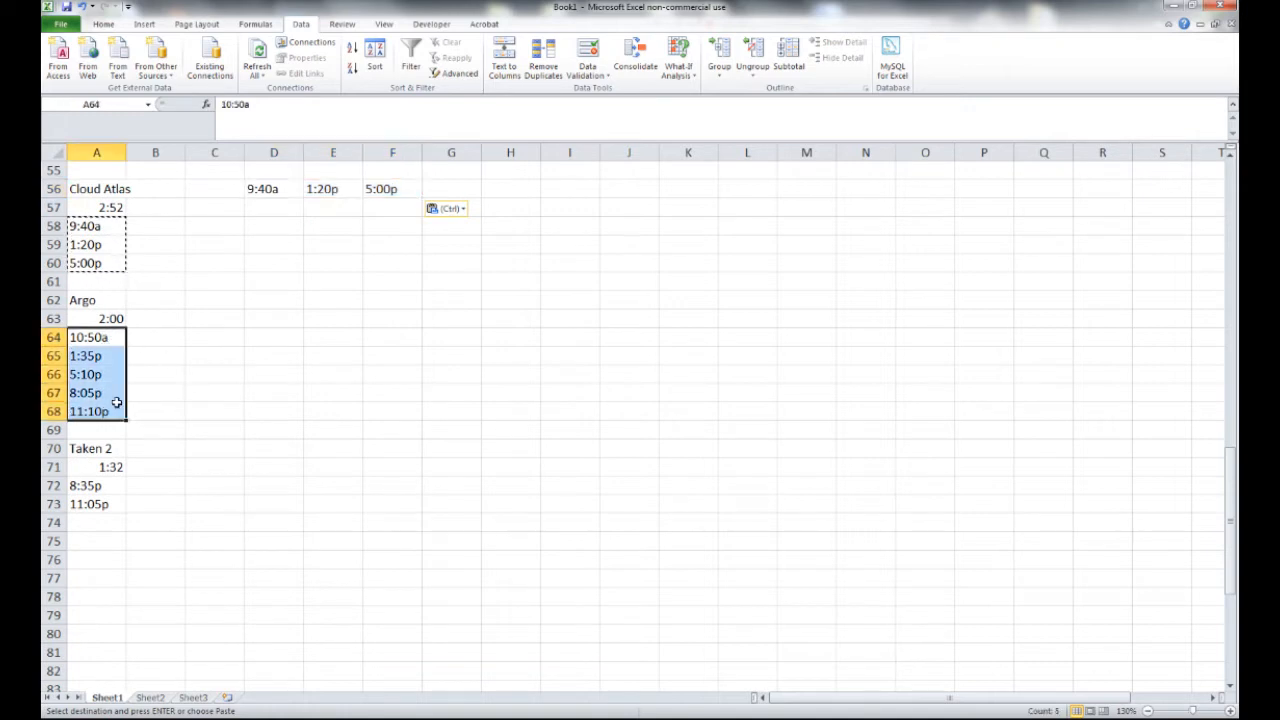
pyautogui.hotkey('ctrl', 'c')
pyautogui.rightClick(260, 303)
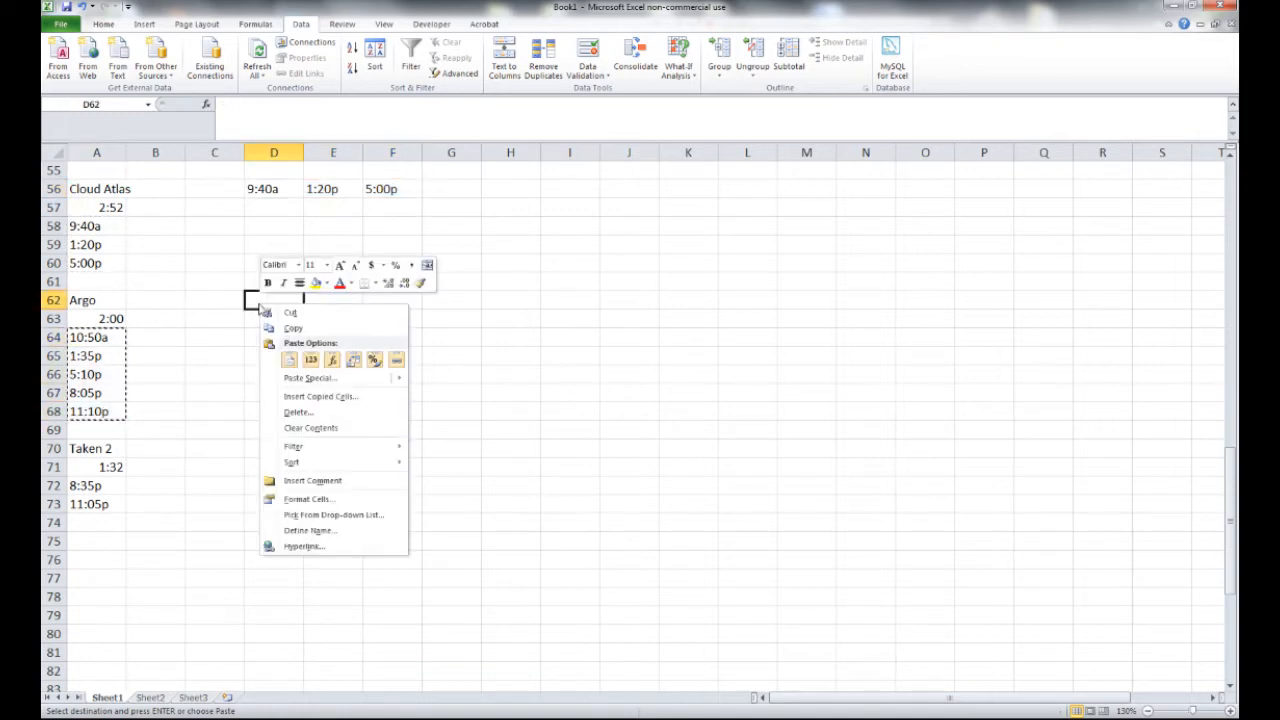
pyautogui.click(353, 359)
# Copy Taken 2's showtimes in A72:A73 and paste them transposed across row 70, starting at D70.
pyautogui.moveTo(90, 485); pyautogui.dragTo(132, 505)
pyautogui.hotkey('ctrl', 'c')
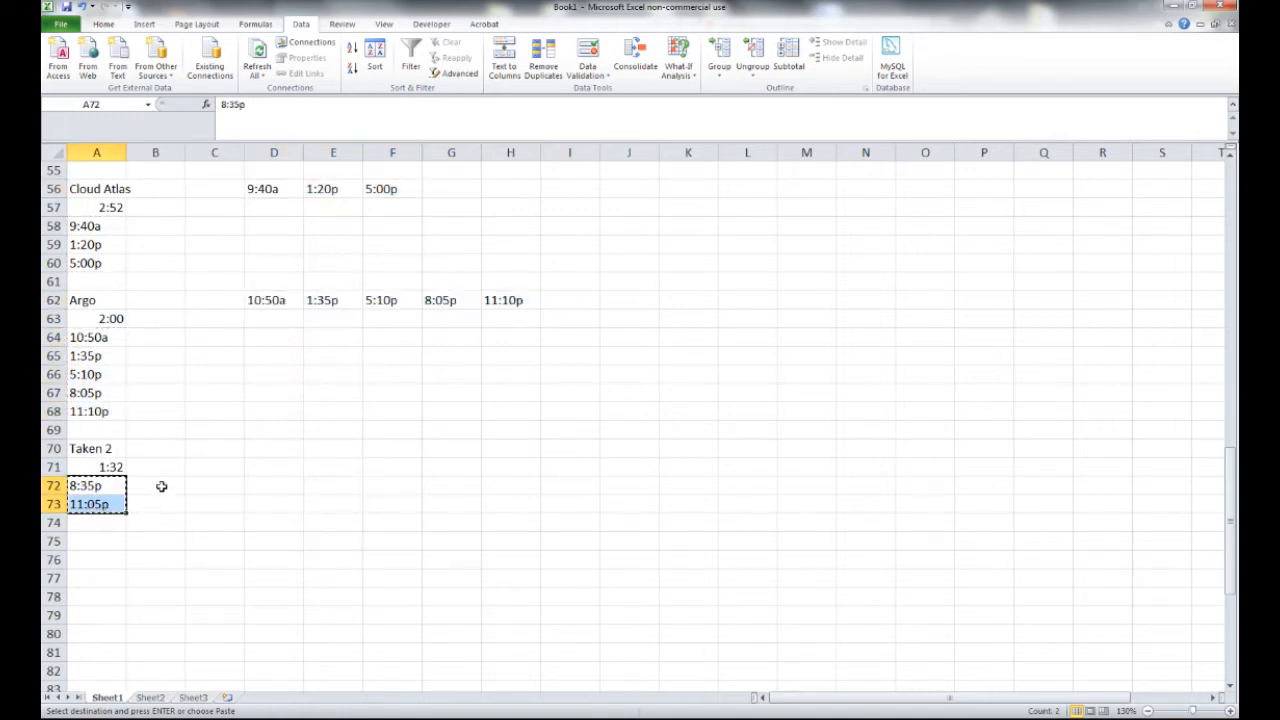
pyautogui.rightClick(256, 450)
pyautogui.click(345, 505)
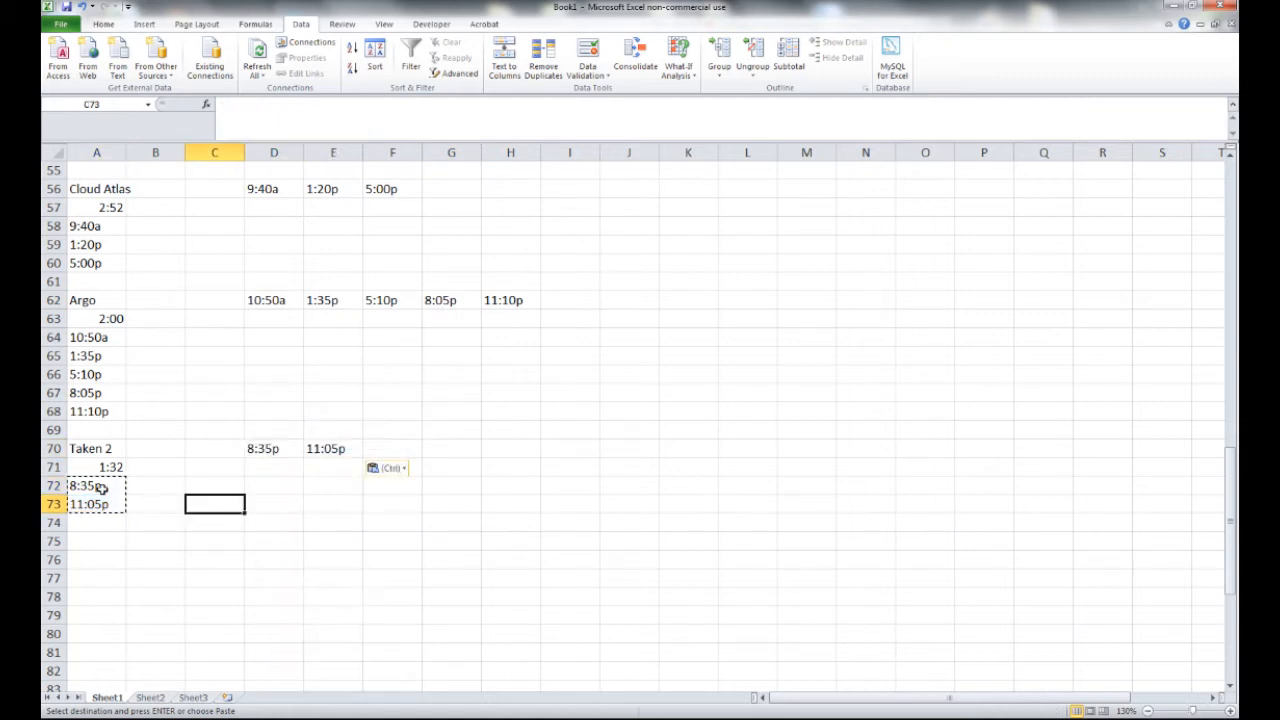
# Delete the leftover vertical showtime rows 72:73 under Taken 2 and rows 64:68 under Argo.
pyautogui.moveTo(50, 485); pyautogui.dragTo(48, 505)
pyautogui.rightClick(130, 506)
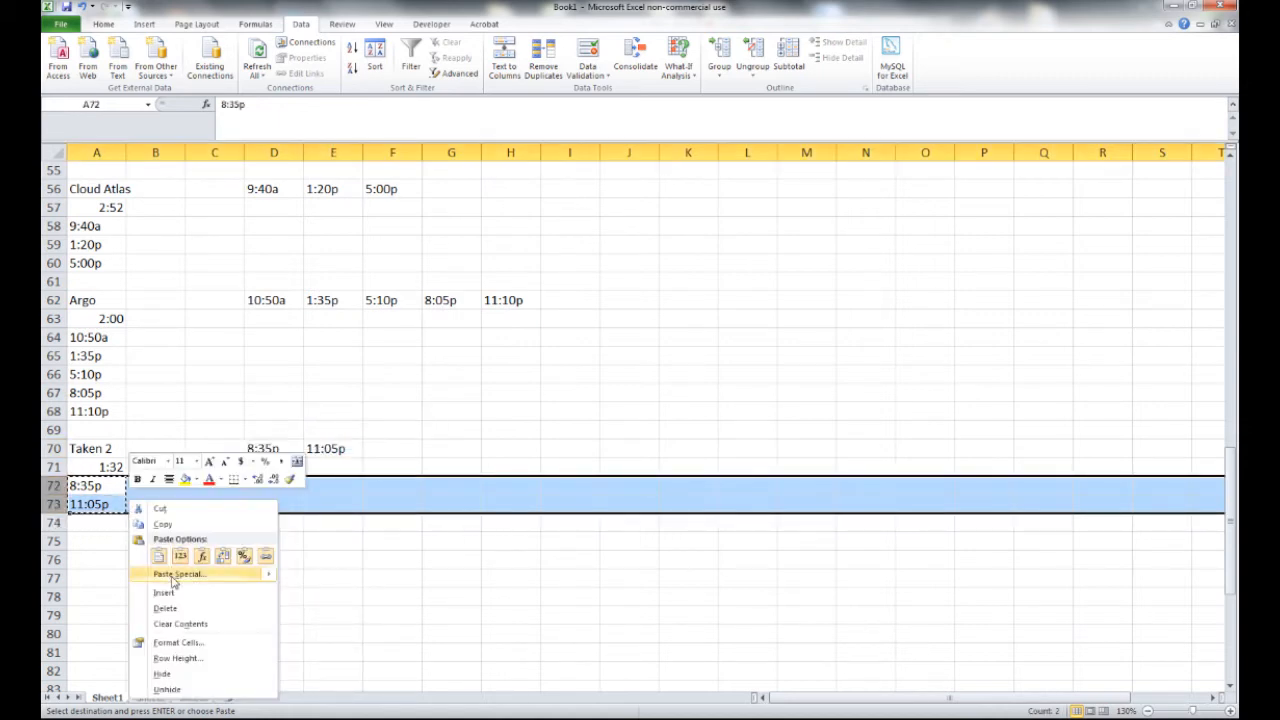
pyautogui.click(165, 605)
pyautogui.moveTo(53, 337); pyautogui.dragTo(52, 401)
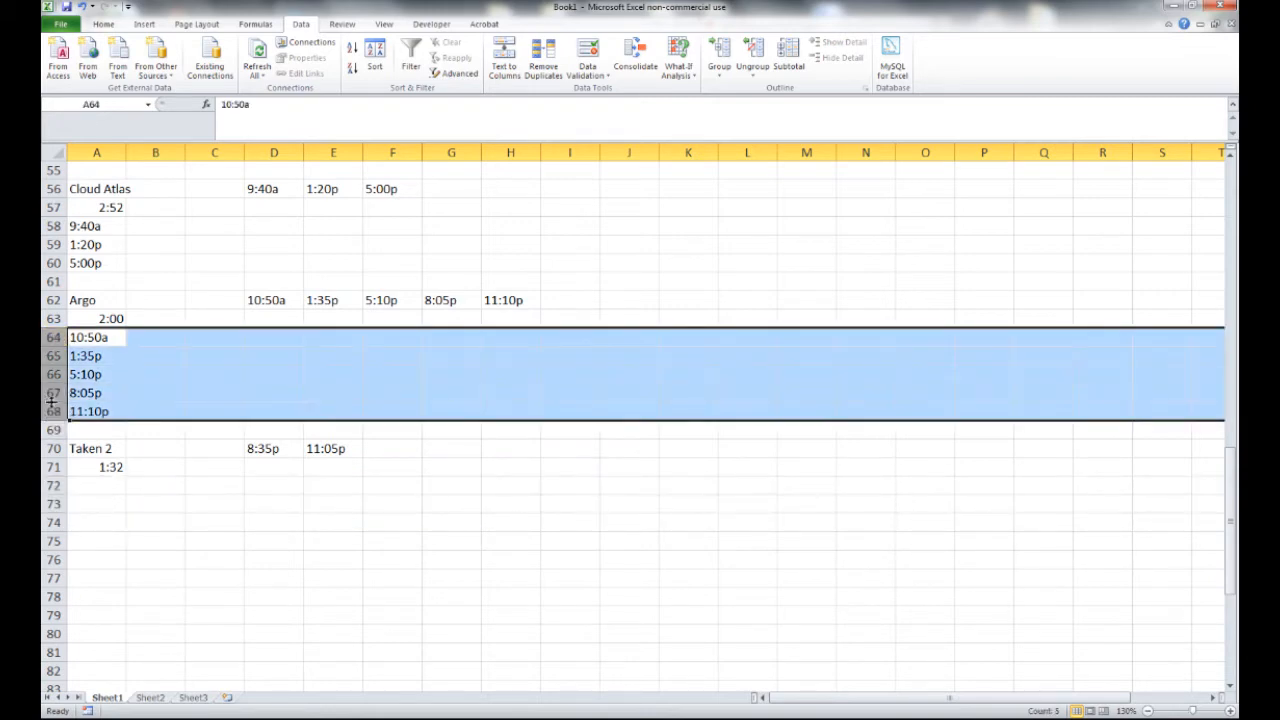
pyautogui.hotkey('ctrl', '-')
# Delete the leftover showtime rows 58:60 under Cloud Atlas and rows 50:54 under Wreck-It Ralph 3D.
pyautogui.scroll(1, 140, 475)
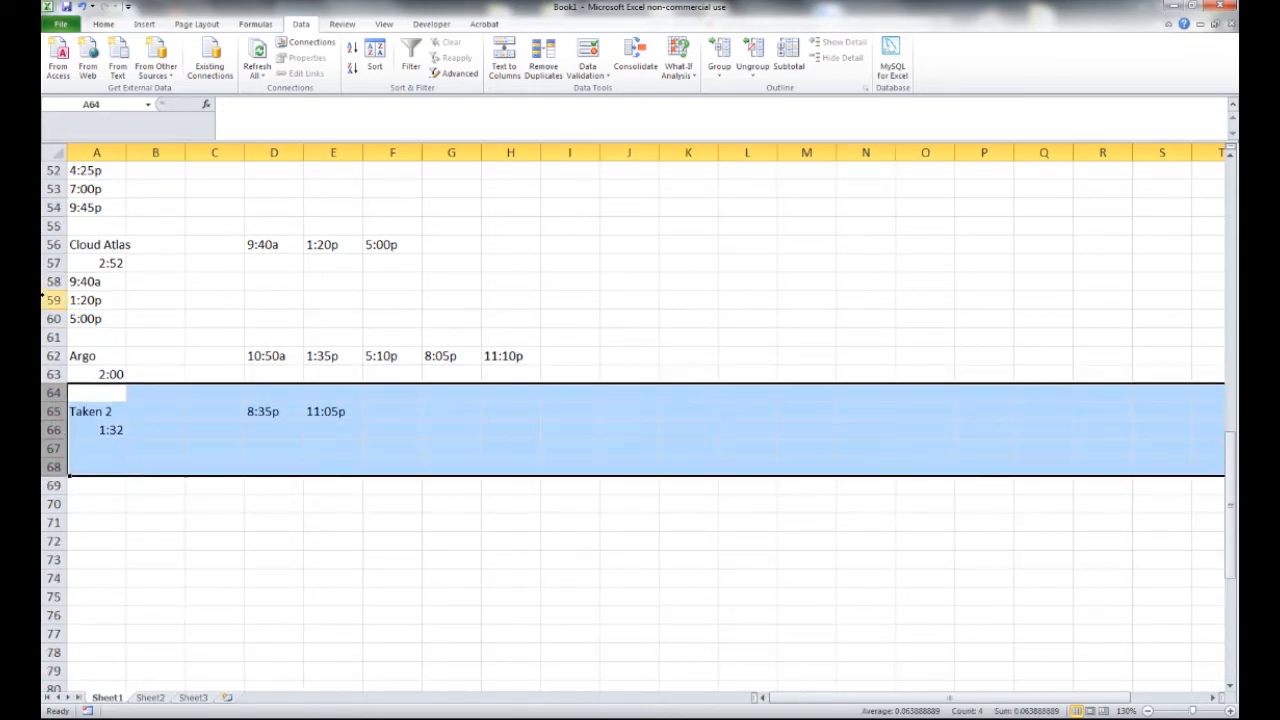
pyautogui.moveTo(50, 282); pyautogui.dragTo(52, 320)
pyautogui.hotkey('ctrl', '-')
pyautogui.scroll(2, 158, 487)
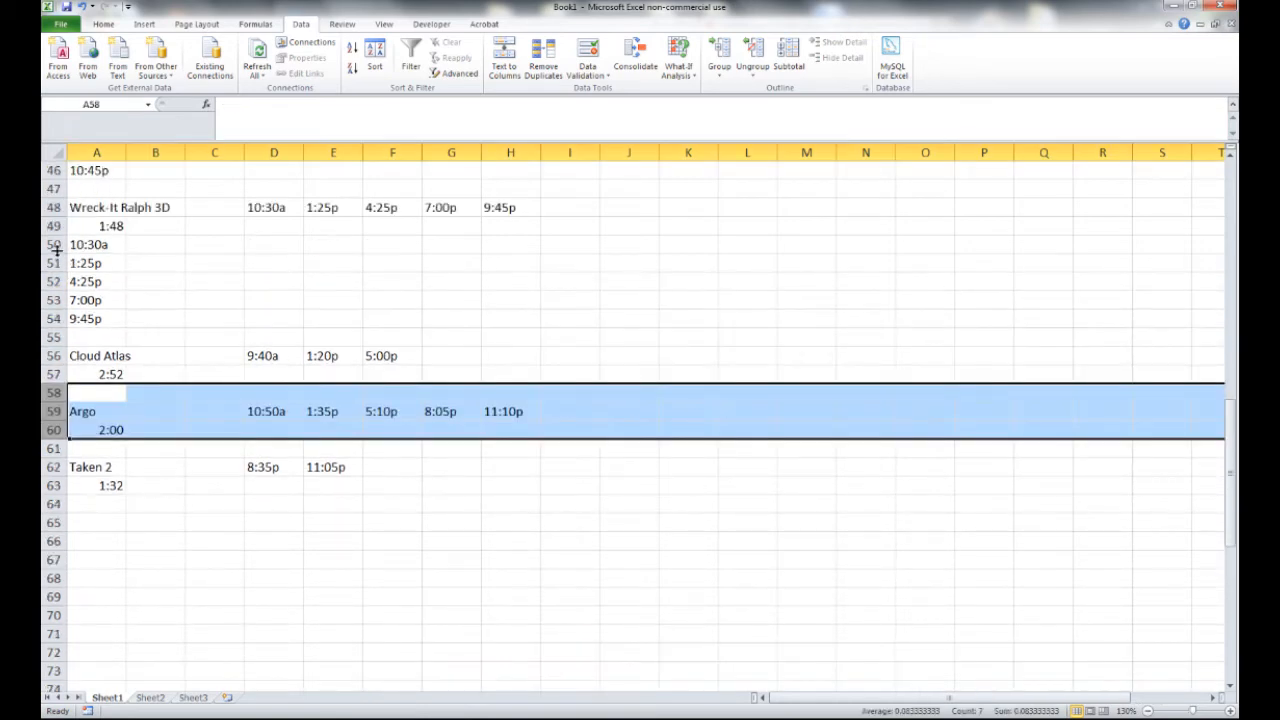
pyautogui.moveTo(55, 250); pyautogui.dragTo(52, 282)
pyautogui.hotkey('ctrl', '-')
# Delete the leftover showtime rows 29:38 under Flight and rows 32:36 under Wreck-It Ralph.
pyautogui.scroll(9, 174, 526)
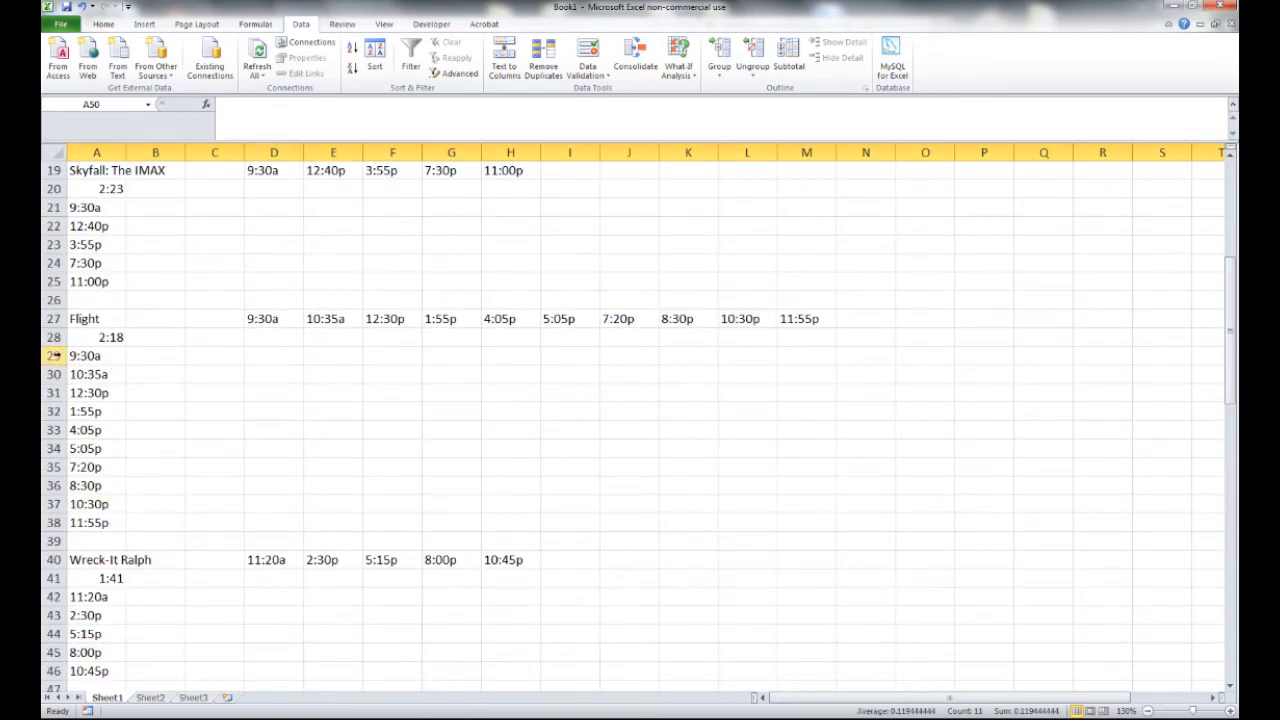
pyautogui.moveTo(55, 355); pyautogui.dragTo(55, 522)
pyautogui.hotkey('ctrl', '-')
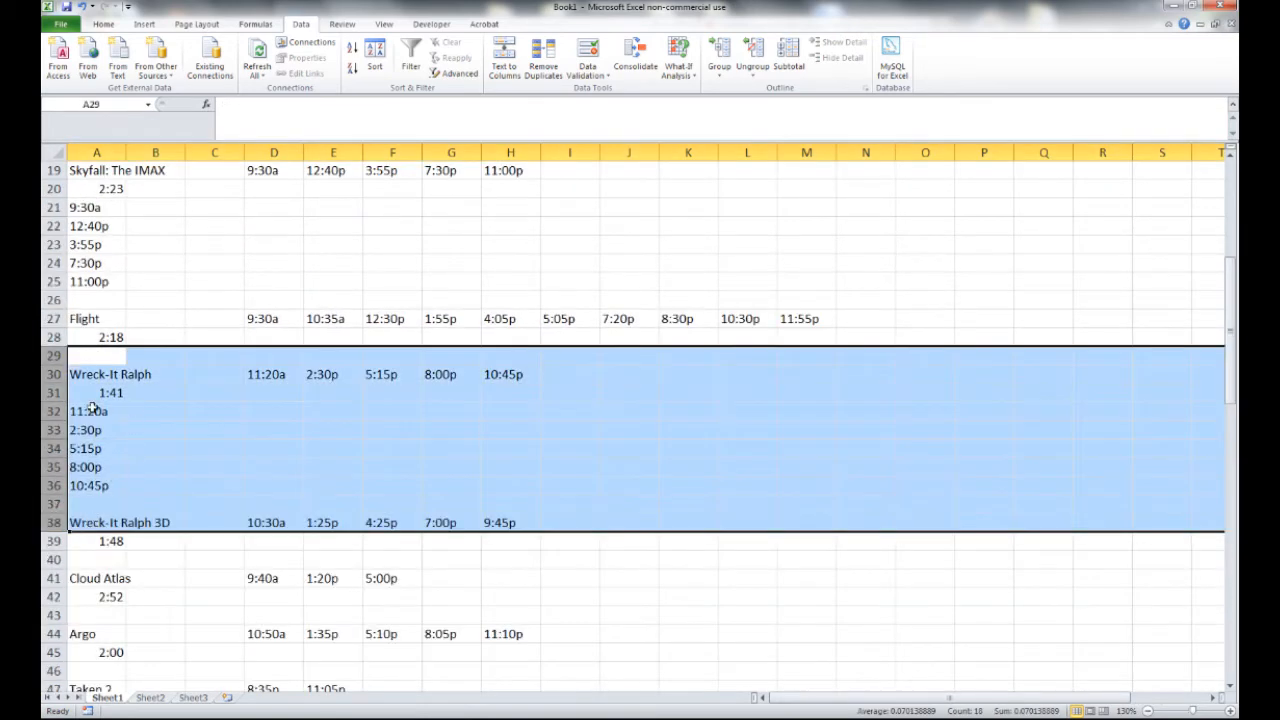
pyautogui.moveTo(55, 411); pyautogui.dragTo(55, 485)
pyautogui.hotkey('ctrl', '-')
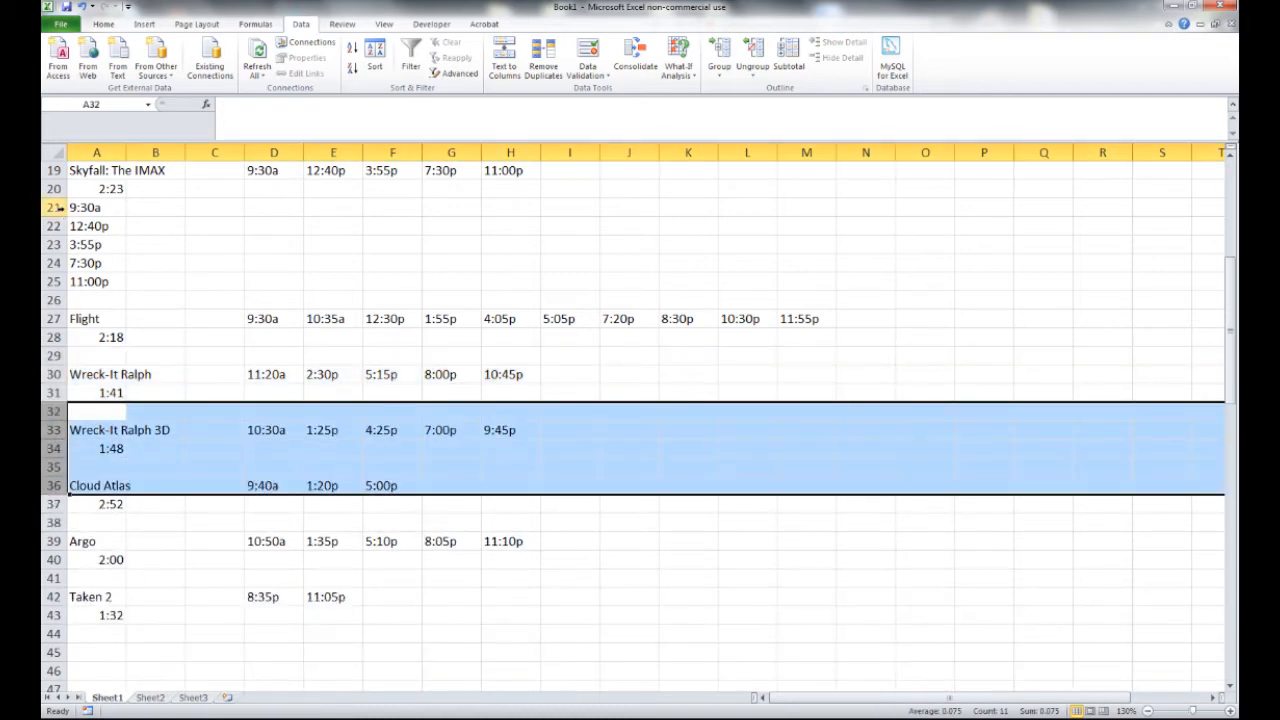
# Delete the leftover showtime rows 21:25 under Skyfall: The IMAX and rows 9:17 under Skyfall.
pyautogui.moveTo(57, 207); pyautogui.dragTo(55, 282)
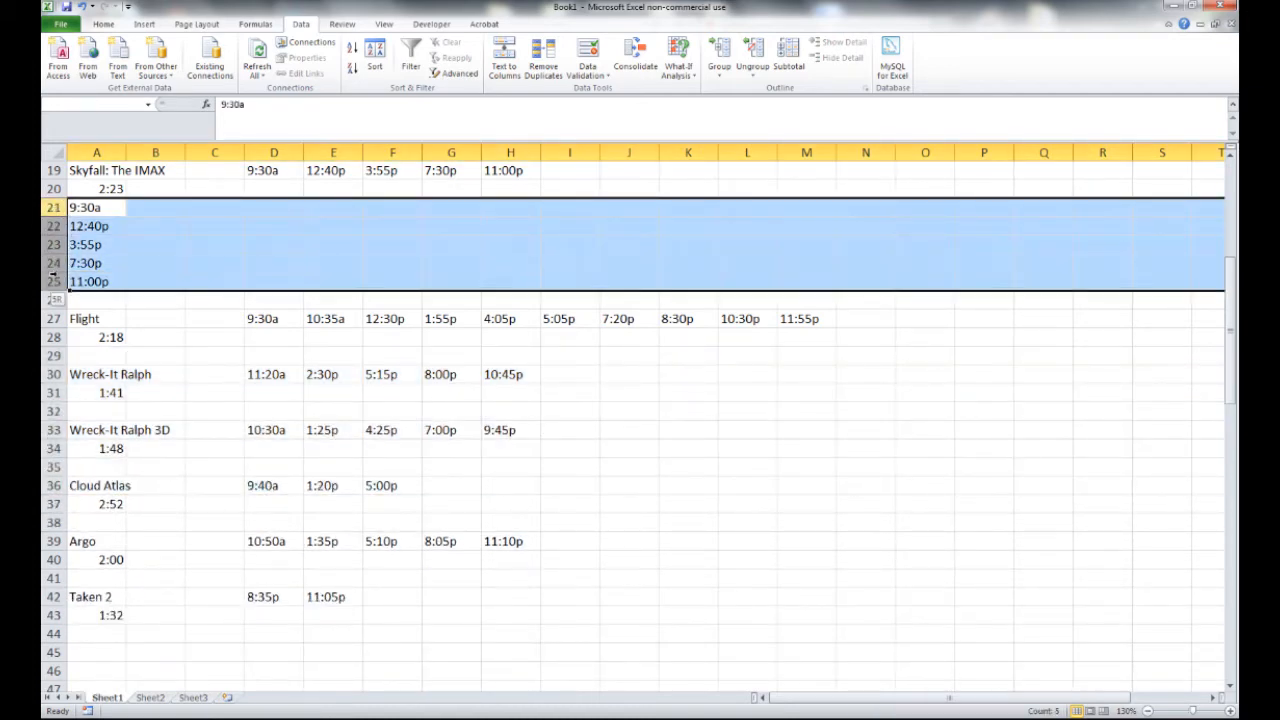
pyautogui.hotkey('ctrl', '-')
pyautogui.scroll(3, 148, 467)
pyautogui.scroll(3, 96, 413)
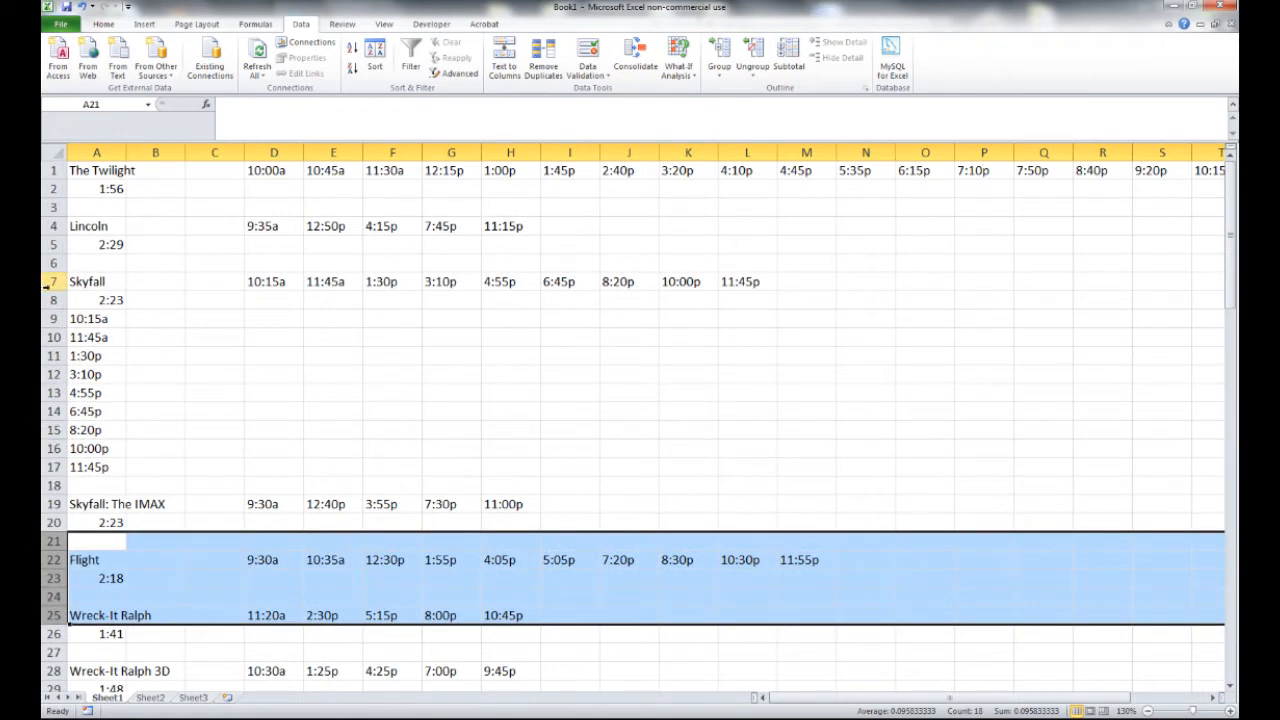
pyautogui.moveTo(54, 318); pyautogui.dragTo(54, 467)
pyautogui.hotkey('ctrl', '-')
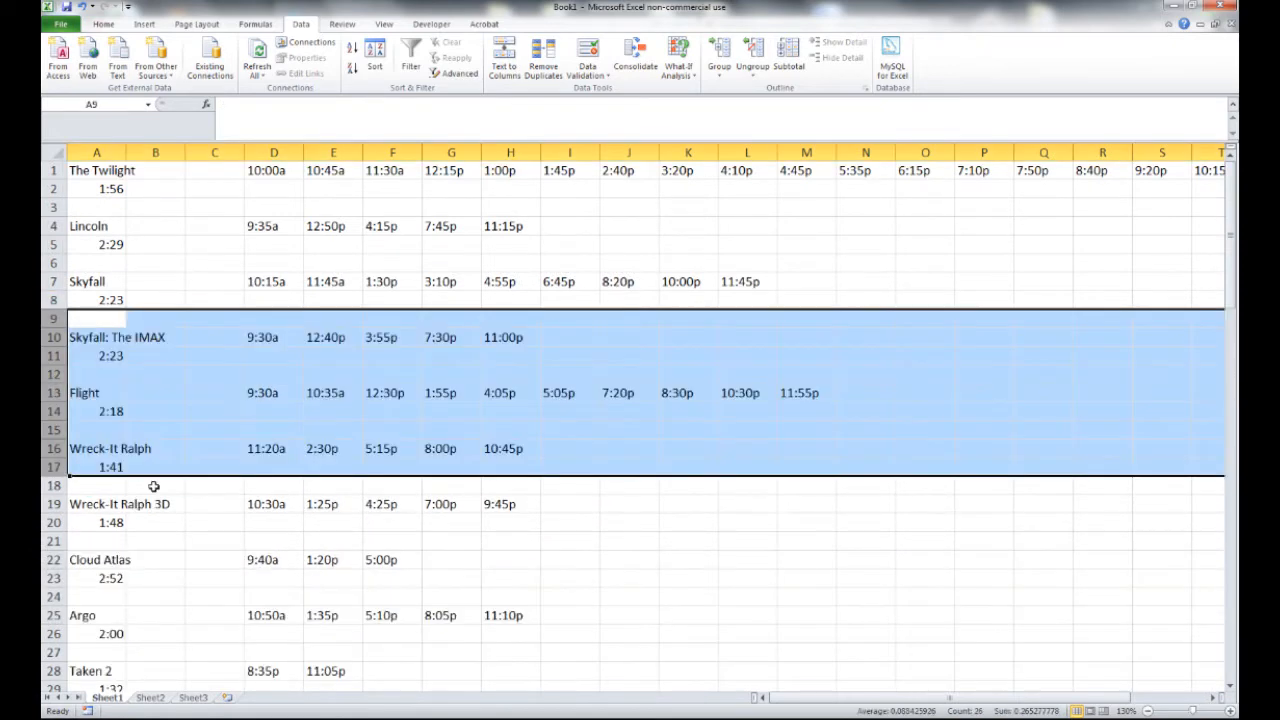
pyautogui.scroll(-4, 154, 486)
pyautogui.scroll(-2, 154, 486)
pyautogui.scroll(6, 154, 486)
pyautogui.scroll(-1, 352, 457)
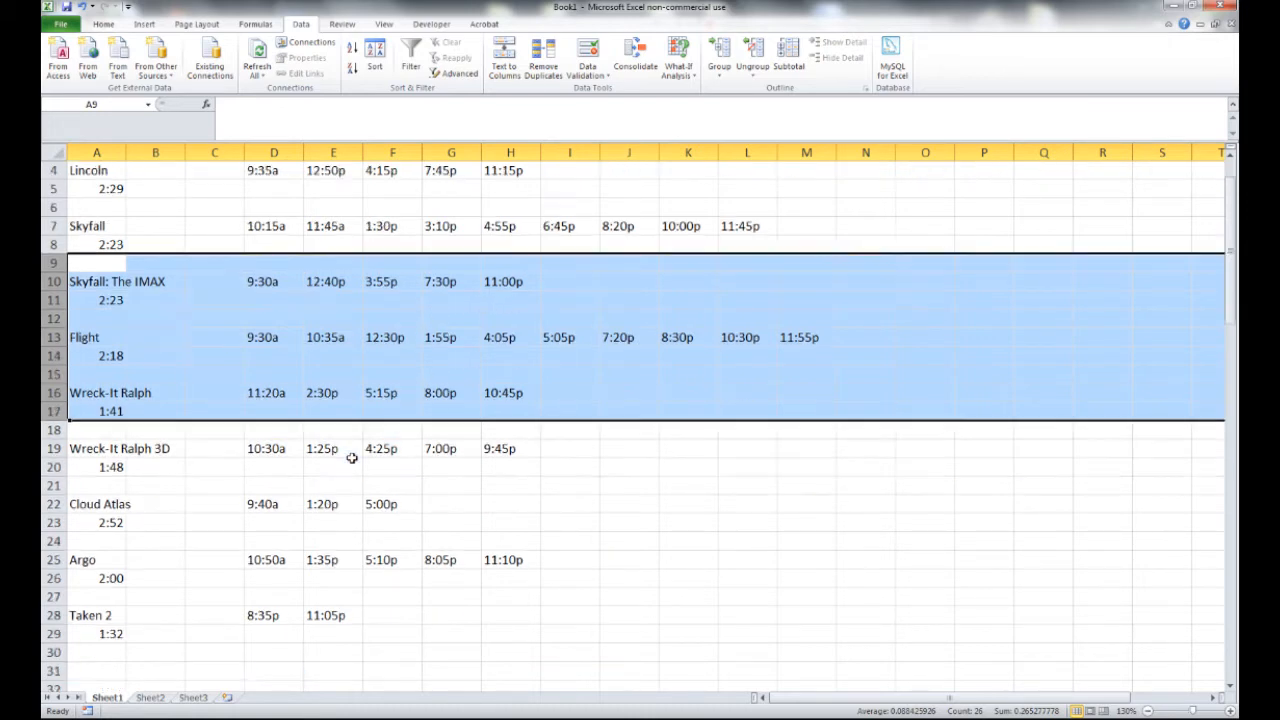
pyautogui.scroll(1, 352, 457)
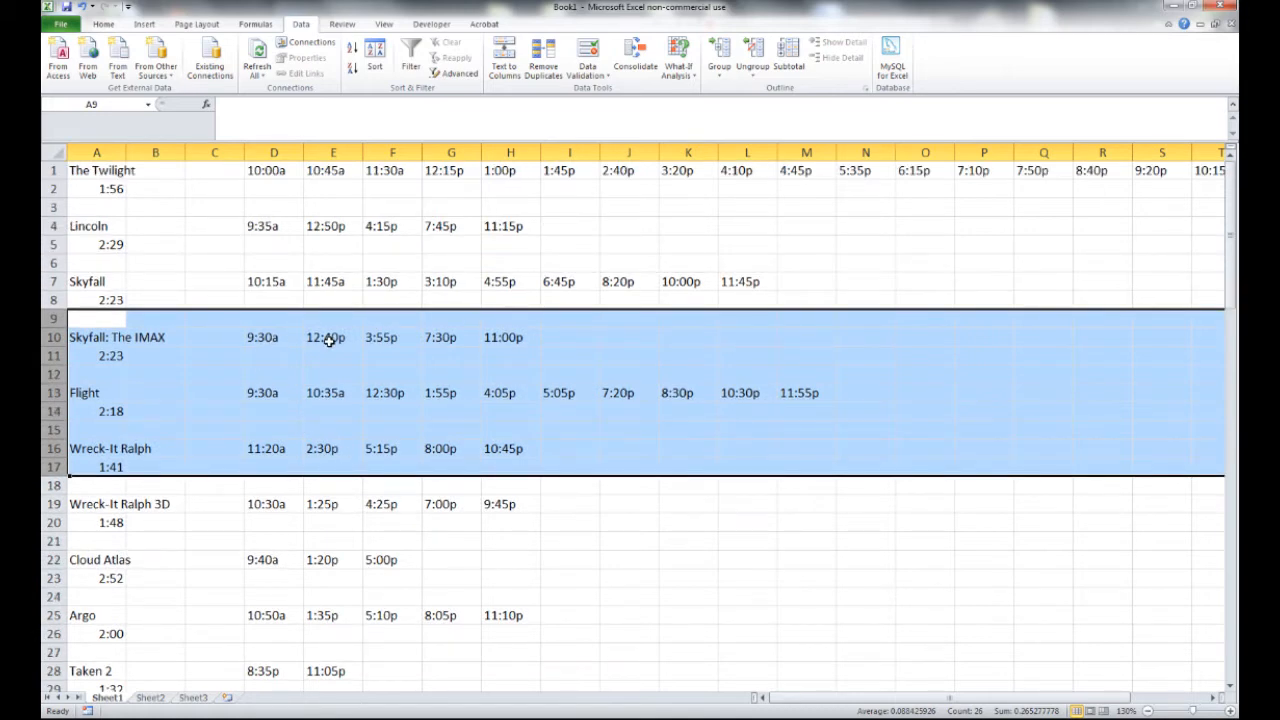
pyautogui.click(268, 337)
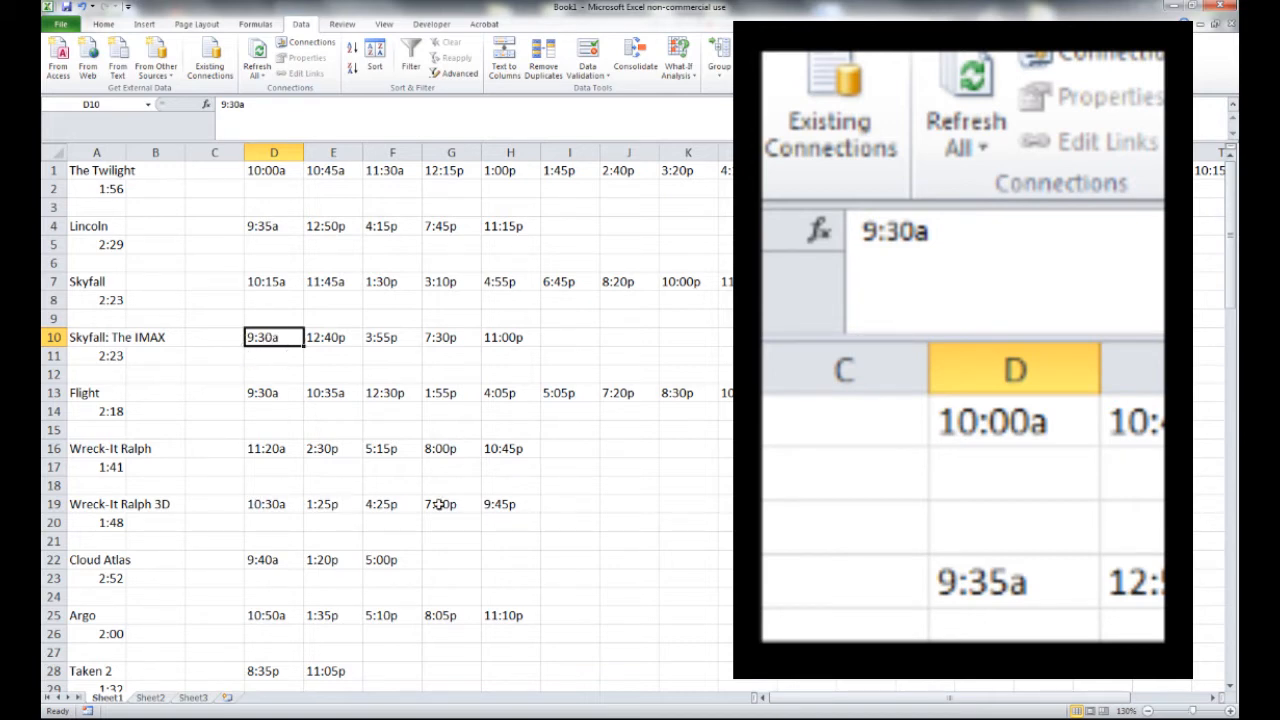
# Replace every "a" with nothing in the showtime columns D:W.
pyautogui.keyDown('ctrl'); pyautogui.scroll(-1, 438, 484); pyautogui.keyUp('ctrl')
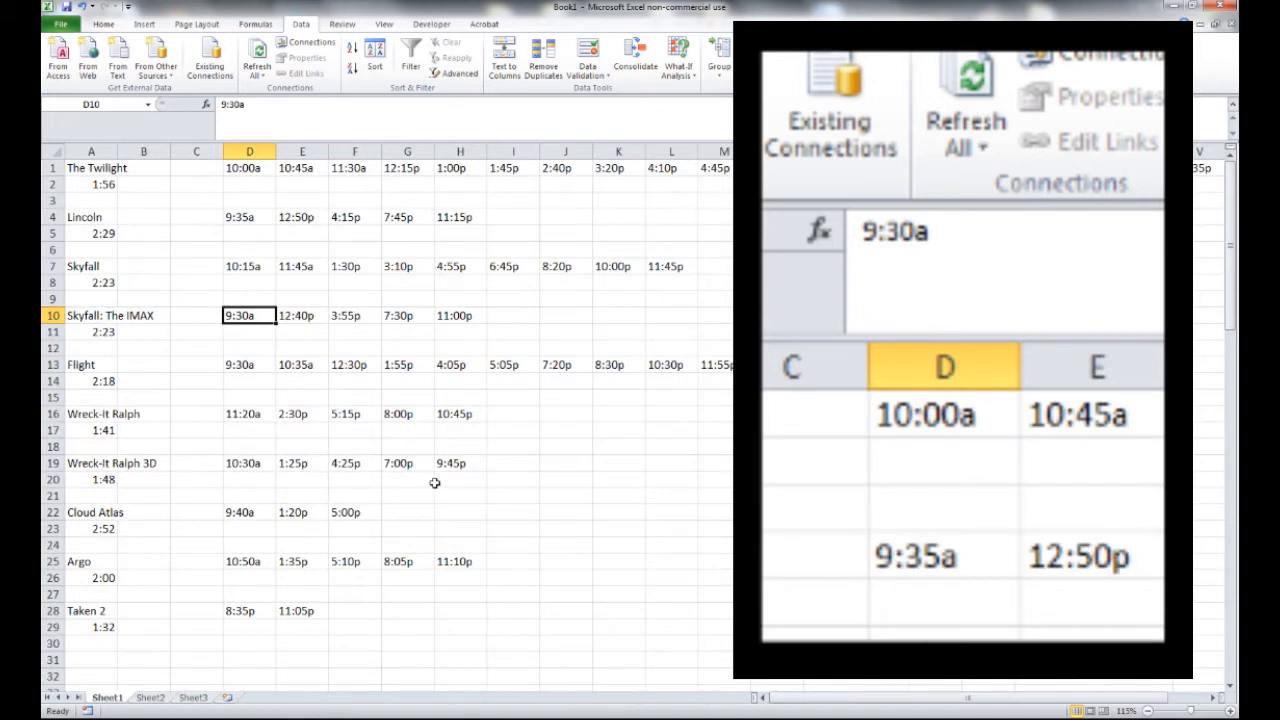
pyautogui.scroll(-1, 435, 483)
pyautogui.moveTo(218, 150); pyautogui.dragTo(960, 150)
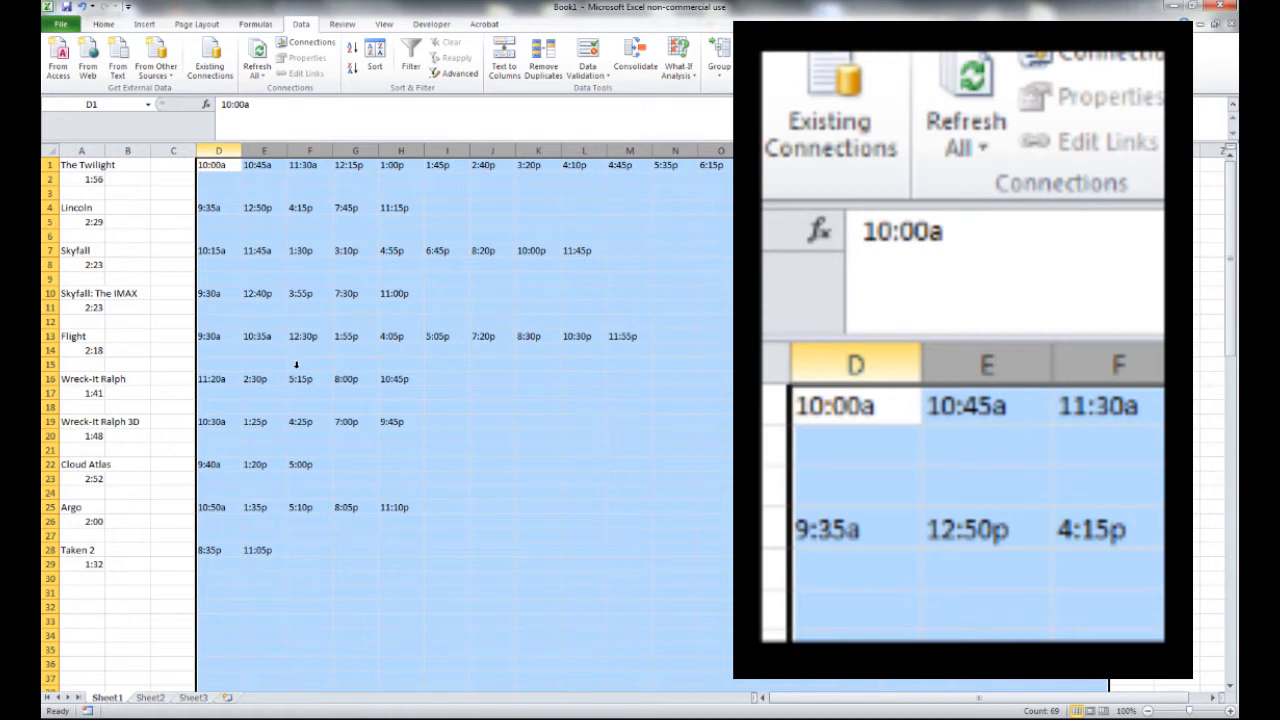
pyautogui.hotkey('ctrl', 'h')
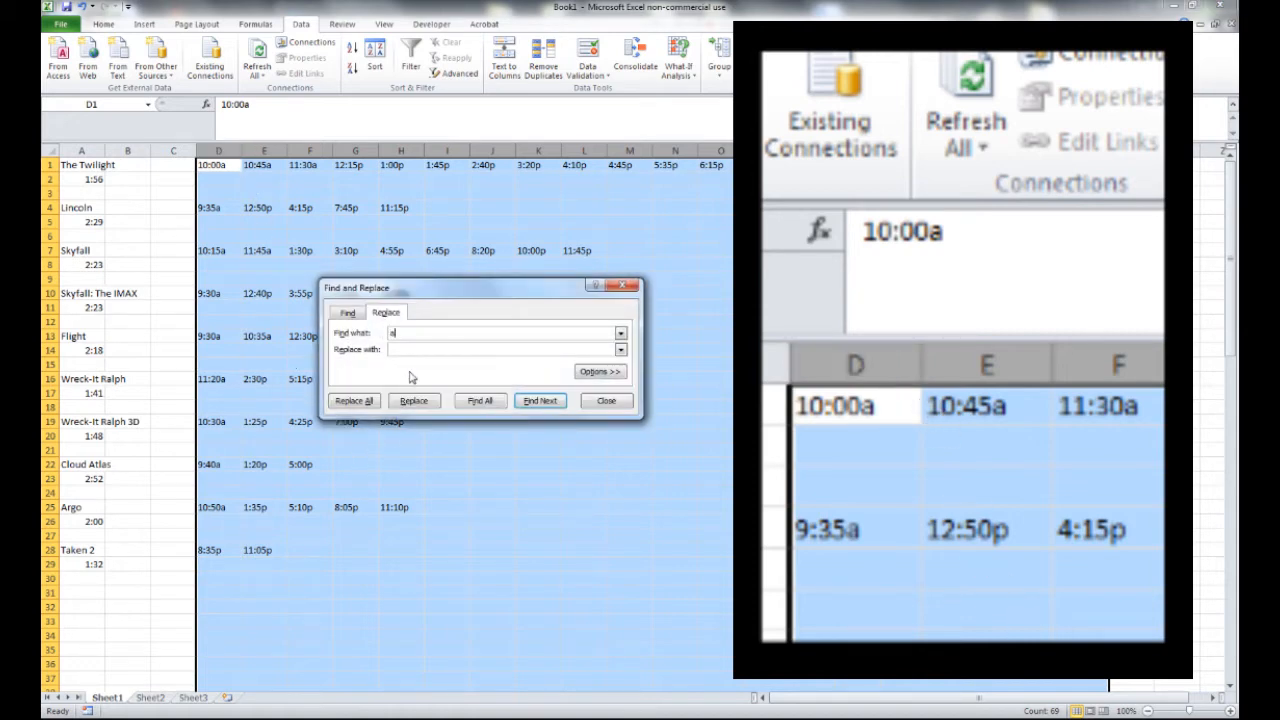
pyautogui.write('a')
pyautogui.click(369, 404)
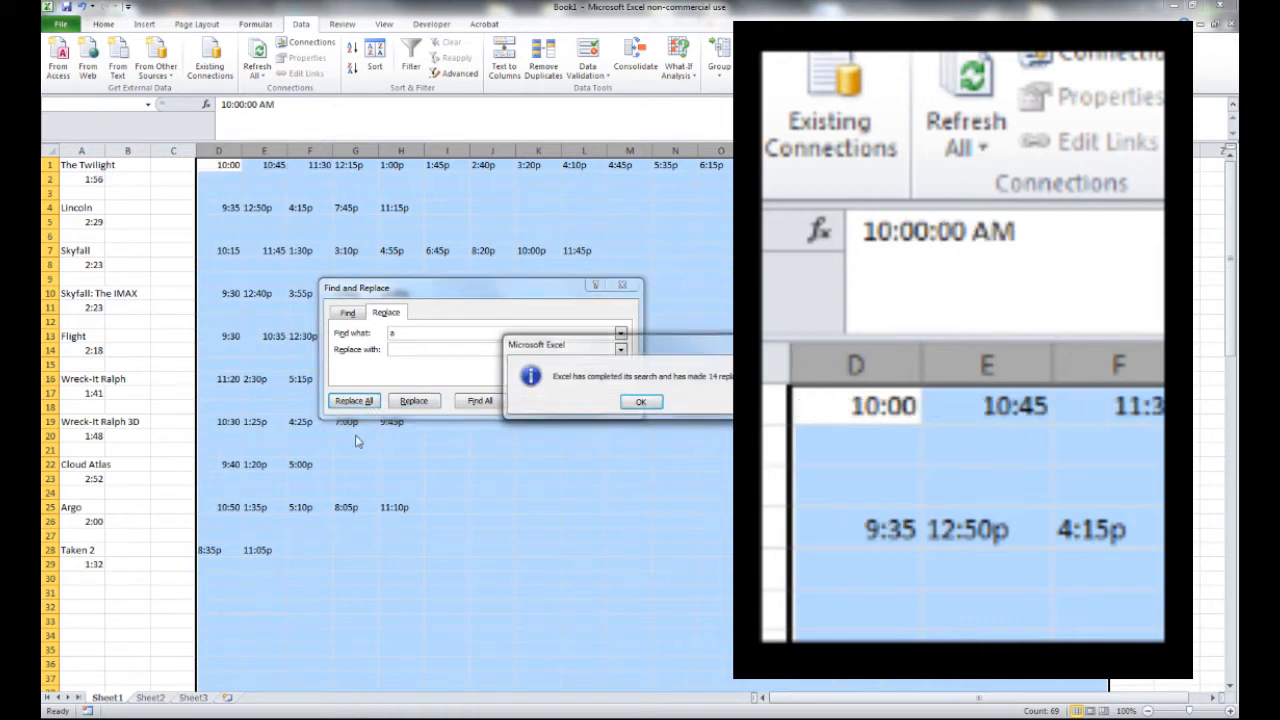
pyautogui.click(642, 402)
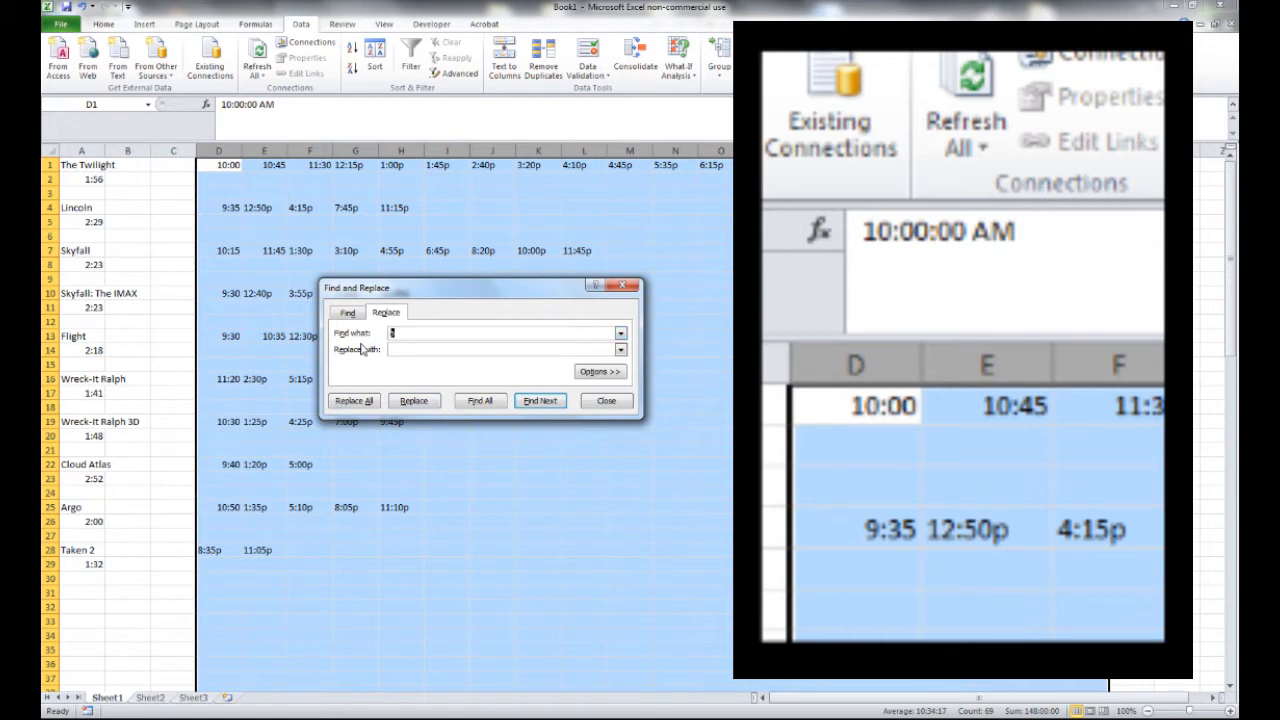
# Replace every "p" with nothing in the showtime columns D:W and close the Find and Replace dialog.
pyautogui.click(355, 400)
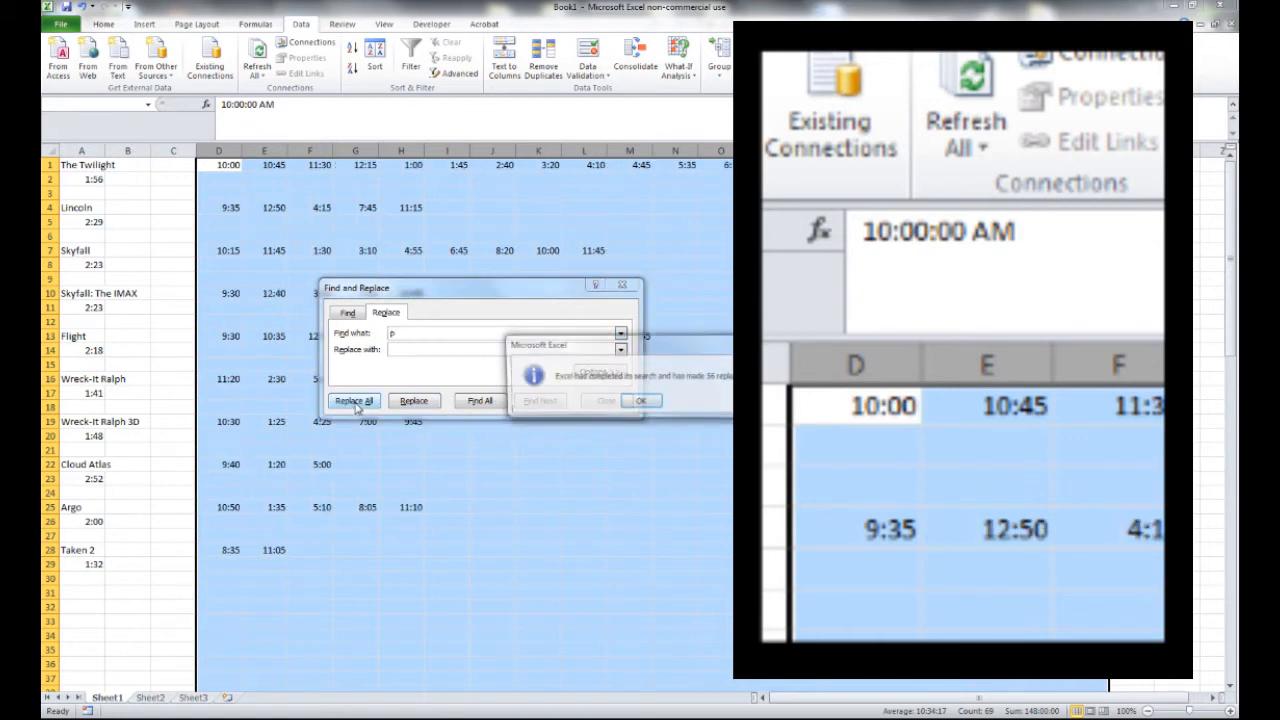
pyautogui.click(655, 403)
pyautogui.click(606, 401)
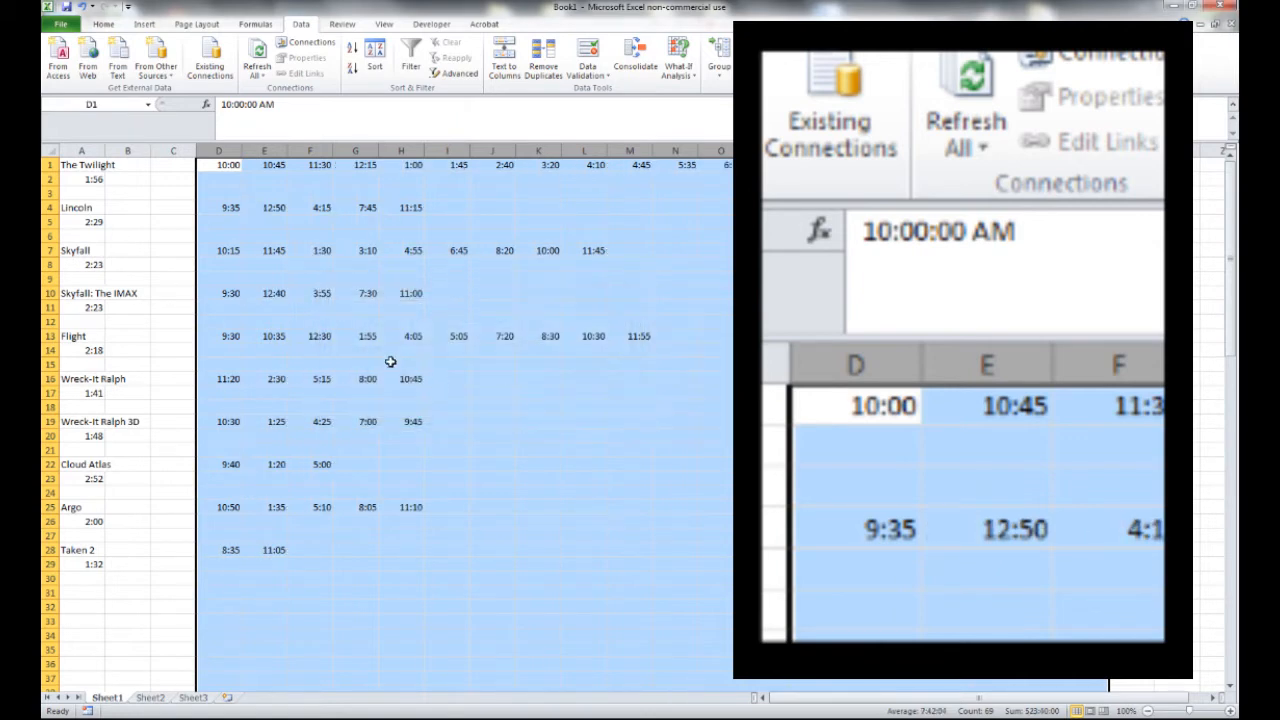
# Check the underlying time values of the first showtimes in column D, including D1, D7 and D10.
pyautogui.click(390, 361)
pyautogui.click(224, 165)
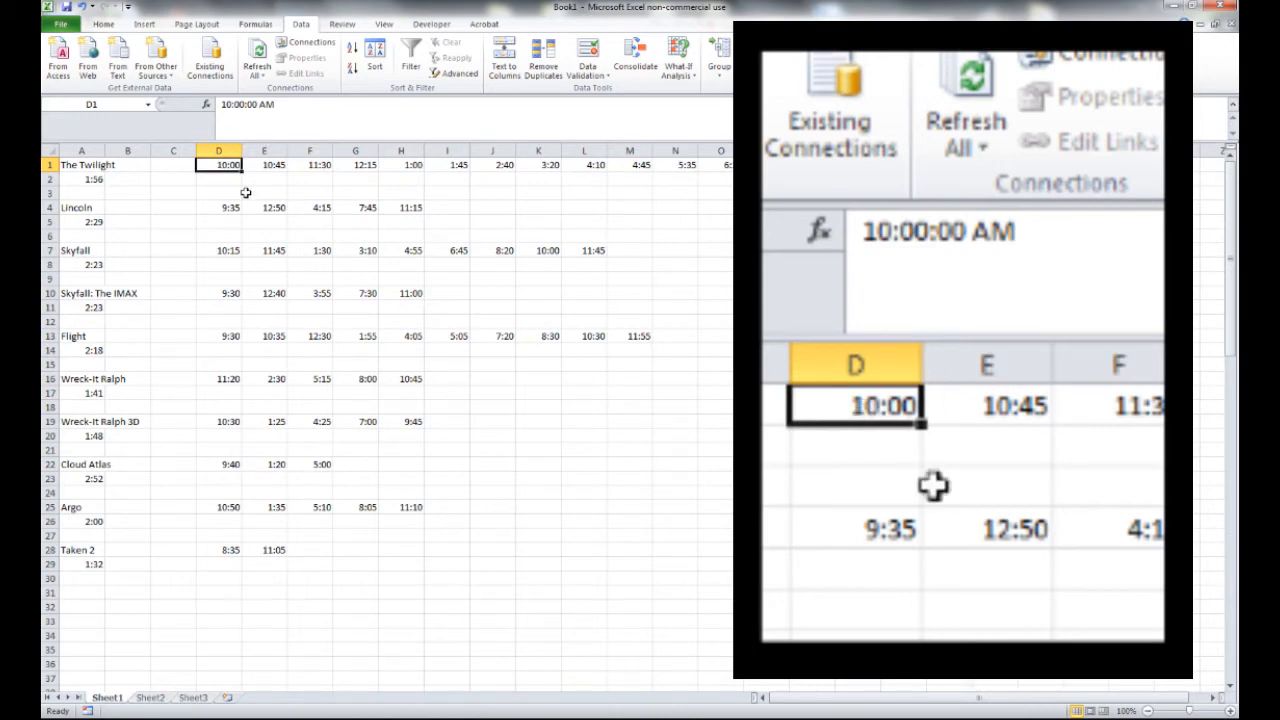
pyautogui.hotkey('ctrl', 'Down')
pyautogui.hotkey('ctrl', 'Down')
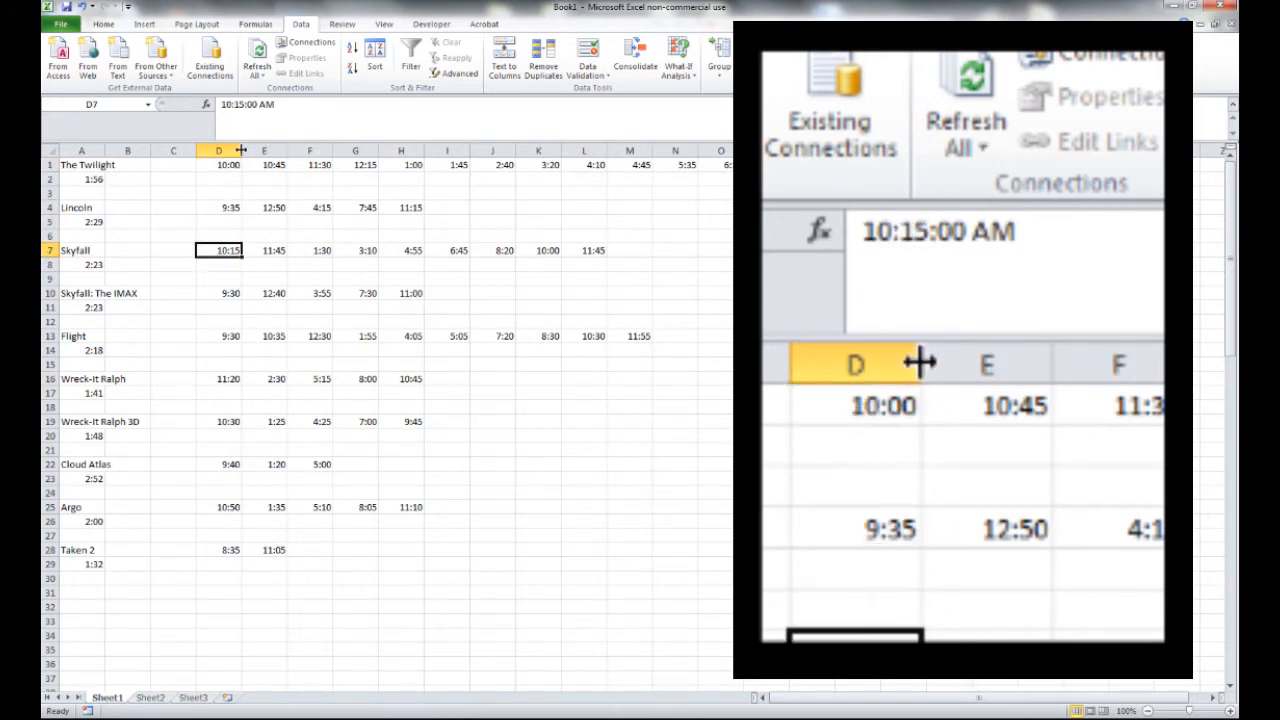
pyautogui.click(232, 295)
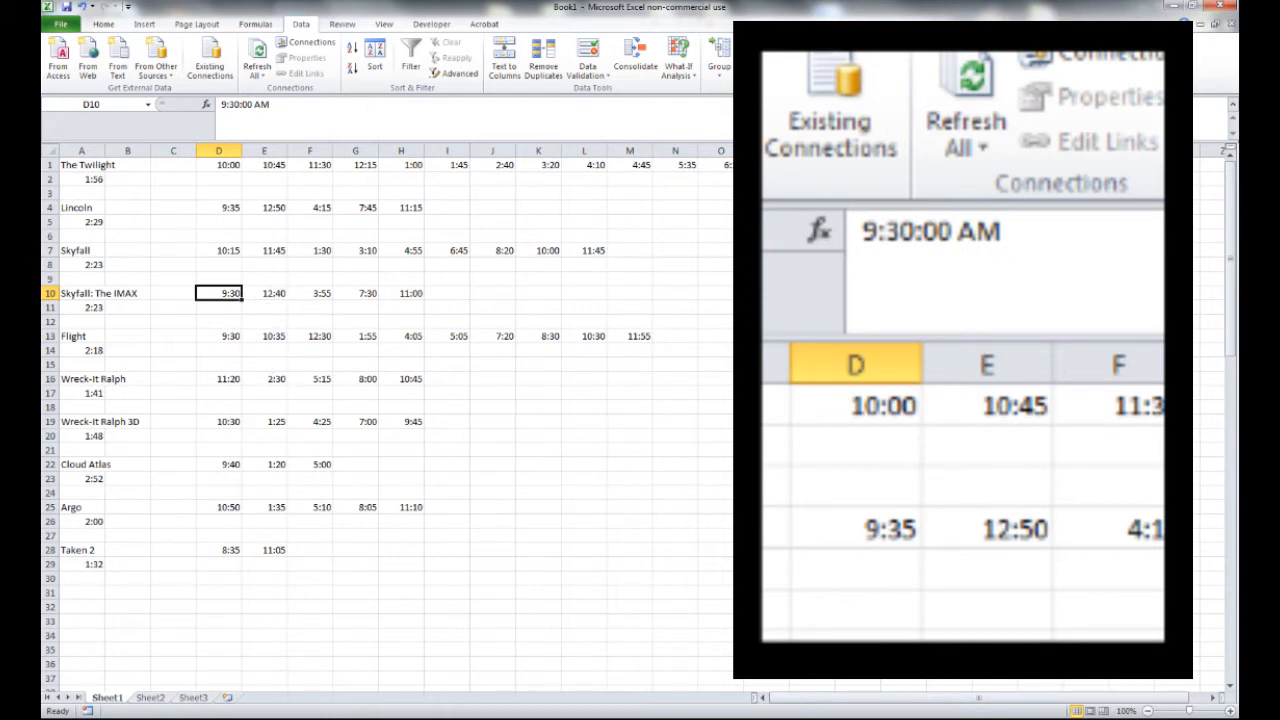
# Widen column W slightly to fit The Twilight's last showtime in W1.
pyautogui.click(1085, 165)
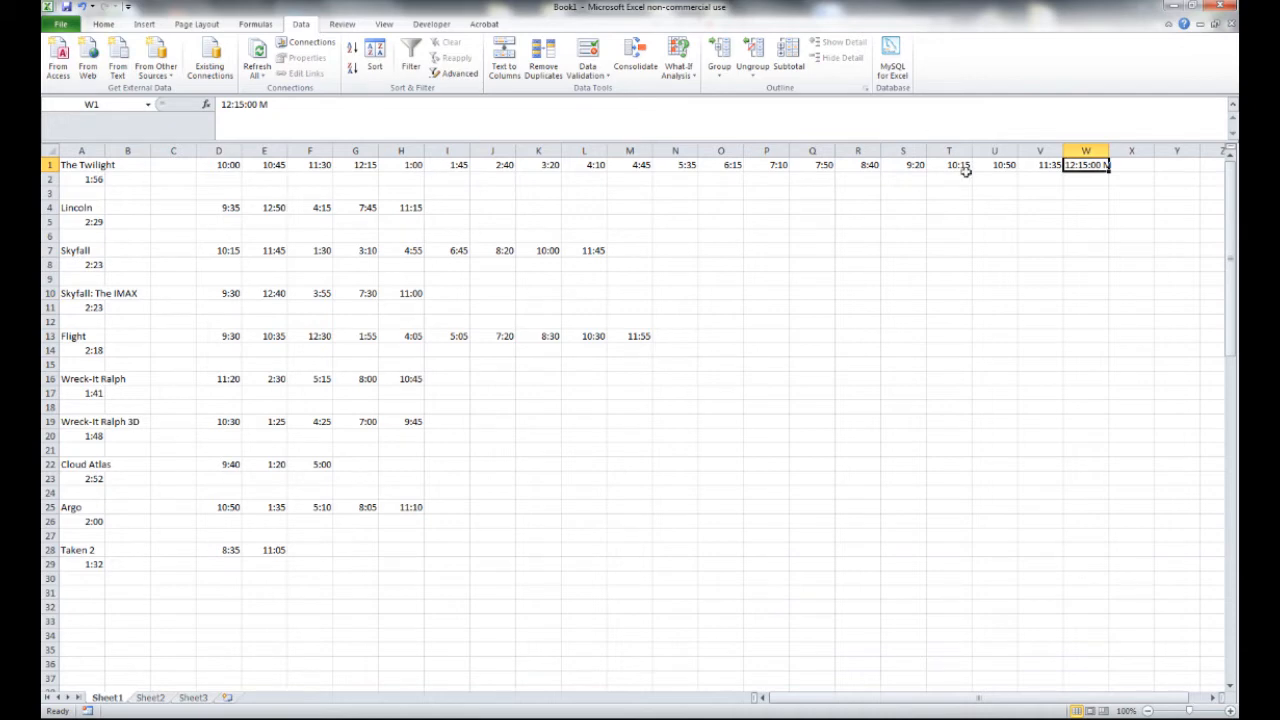
pyautogui.click(1067, 177)
pyautogui.click(1078, 211)
pyautogui.click(1082, 169)
pyautogui.click(1045, 192)
pyautogui.moveTo(1108, 150); pyautogui.dragTo(1128, 150)
pyautogui.click(1094, 189)
pyautogui.click(1092, 164)
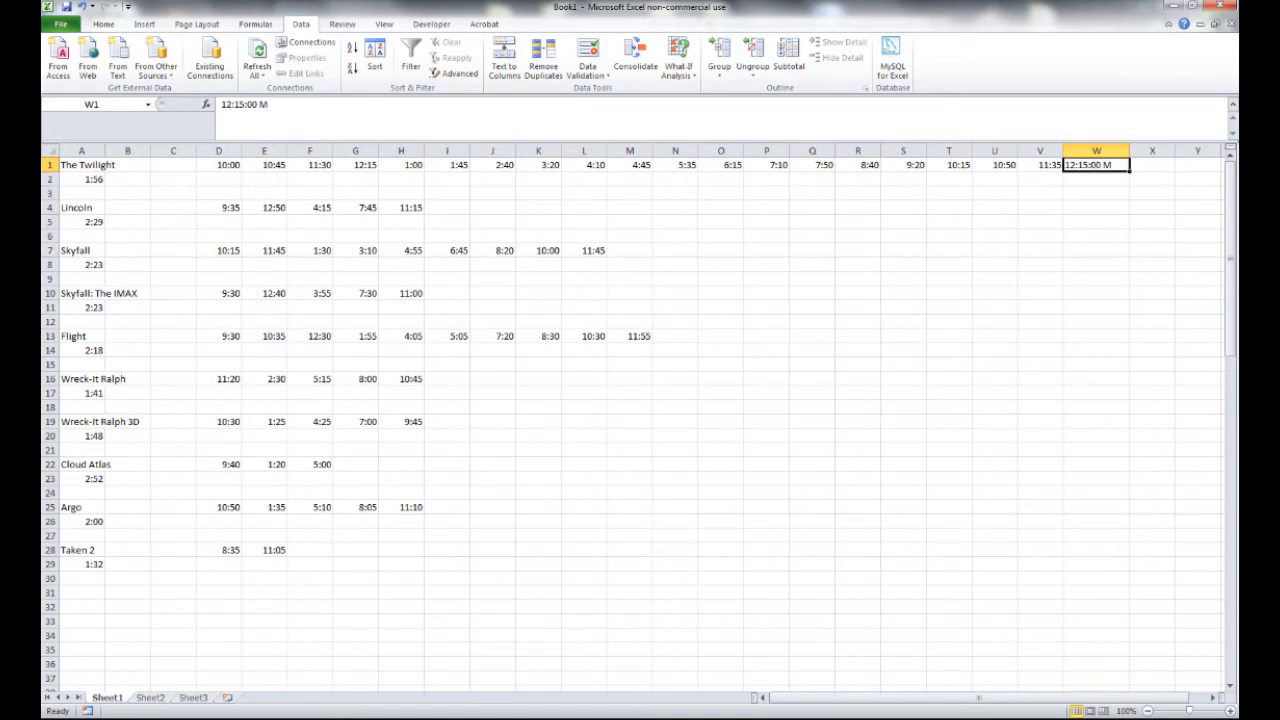
# Remove the trailing " M" from the showtime in W1 and narrow column W.
pyautogui.moveTo(270, 104); pyautogui.dragTo(257, 104)
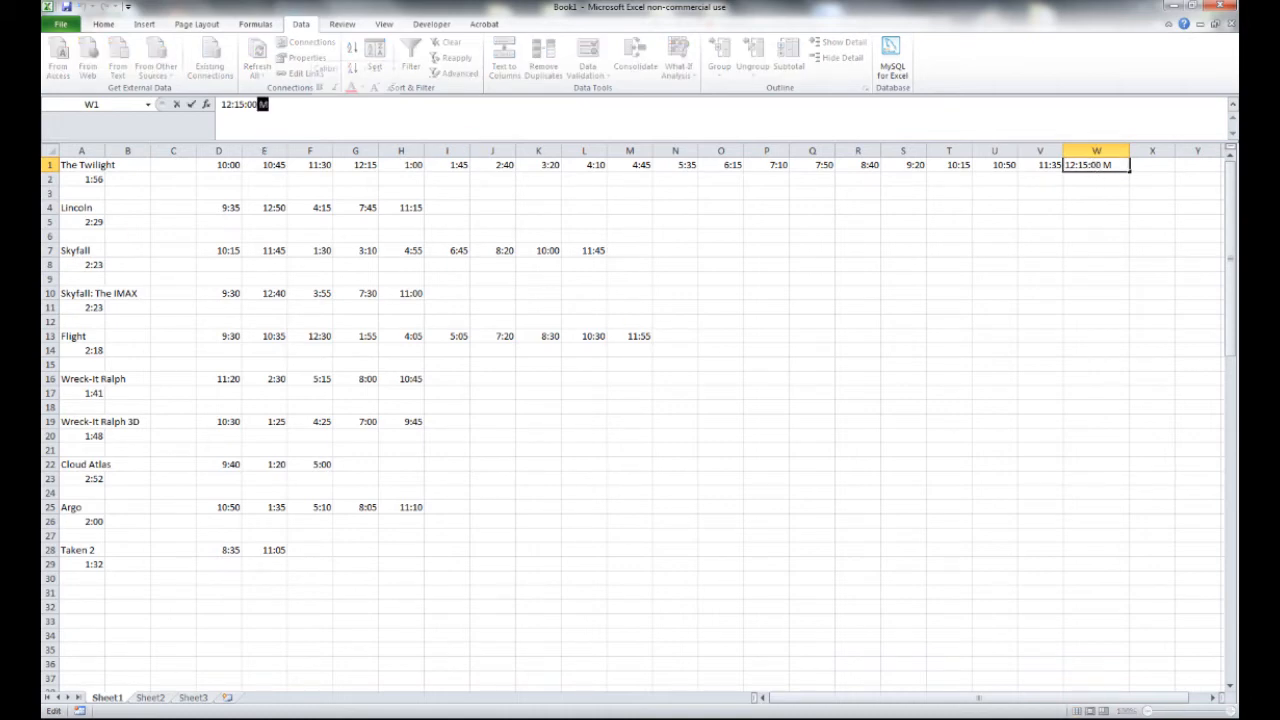
pyautogui.press('BackSpace')
pyautogui.press('Return')
pyautogui.click(994, 264)
pyautogui.click(1094, 165)
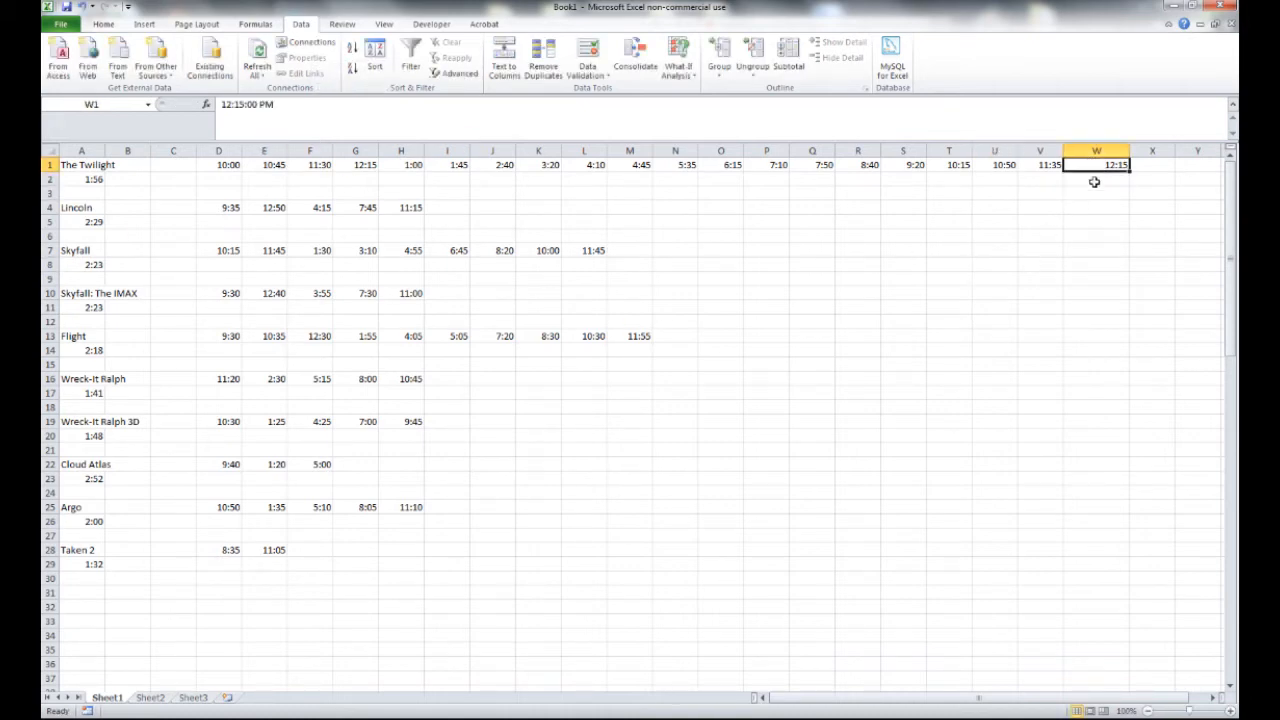
pyautogui.moveTo(1134, 150); pyautogui.dragTo(1104, 150)
pyautogui.click(994, 250)
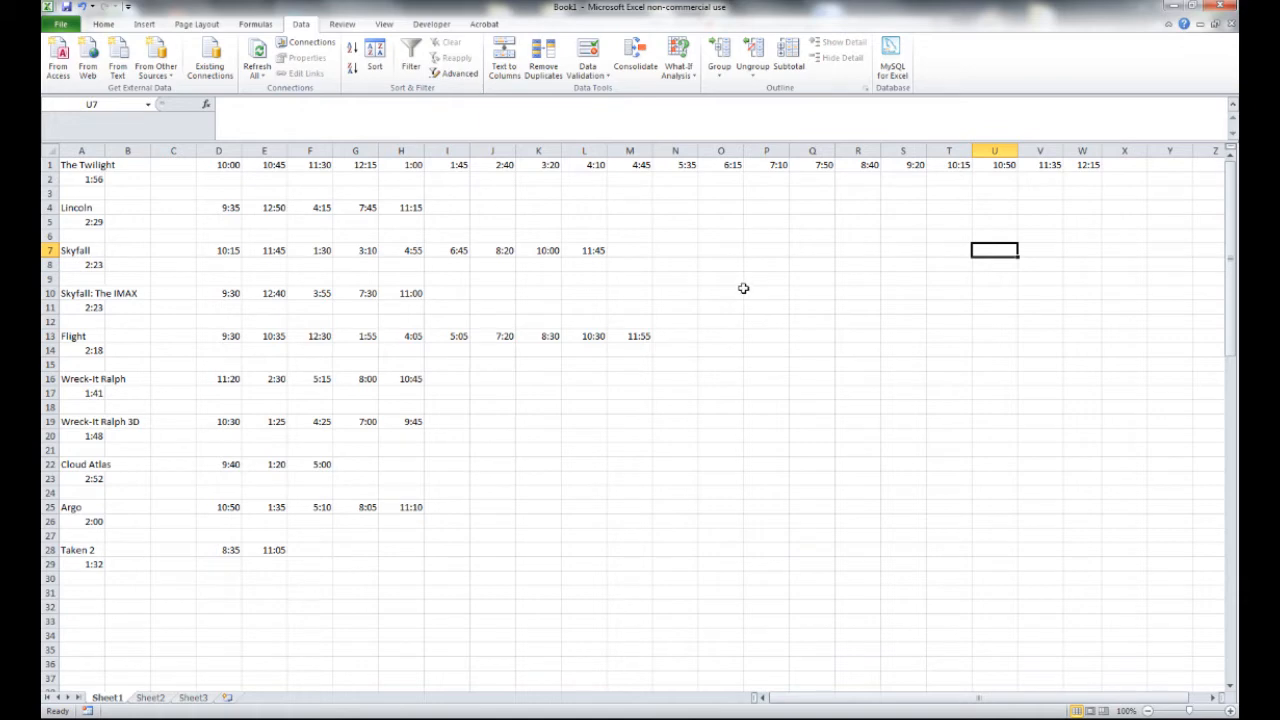
pyautogui.moveTo(945, 150); pyautogui.dragTo(1148, 148)
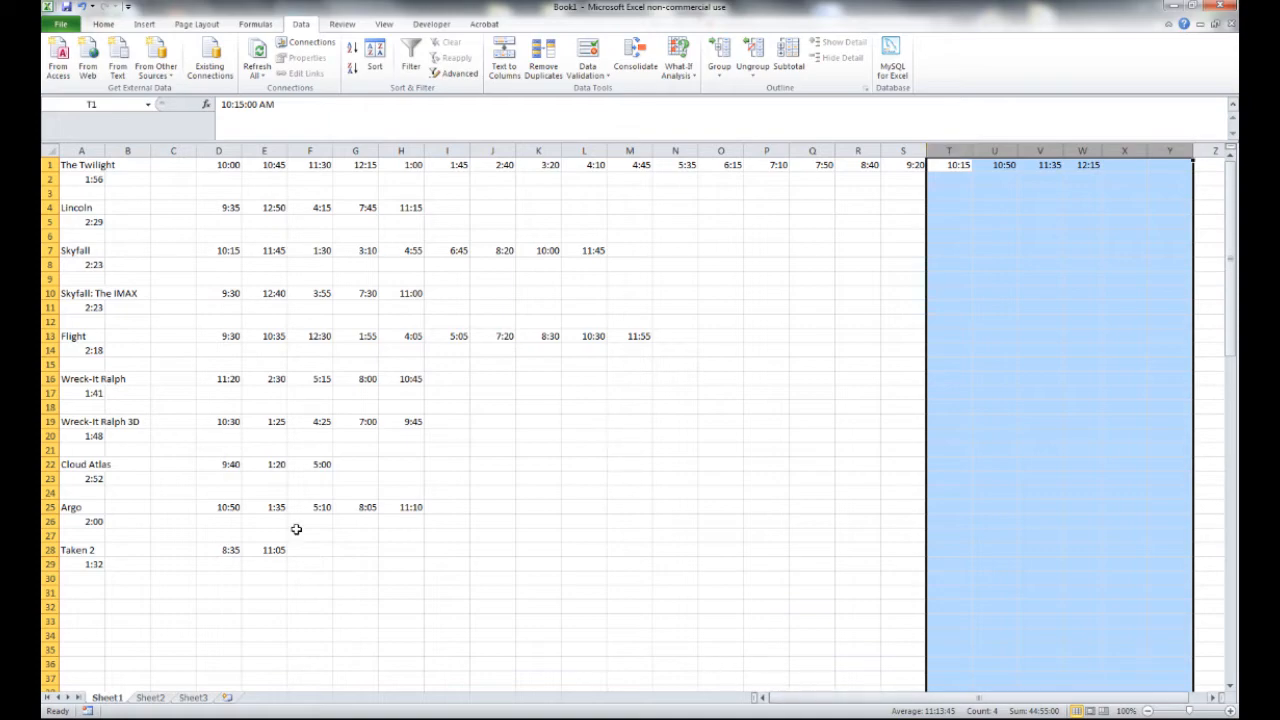
pyautogui.click(128, 250)
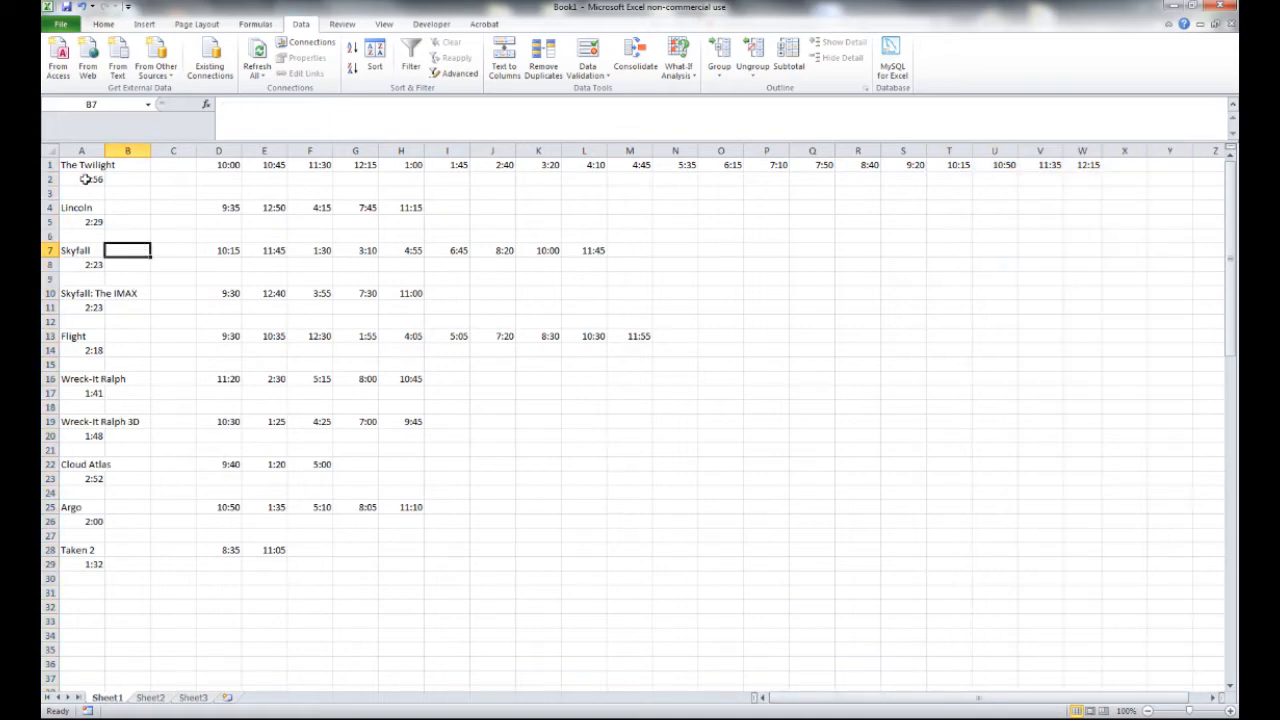
pyautogui.click(86, 180)
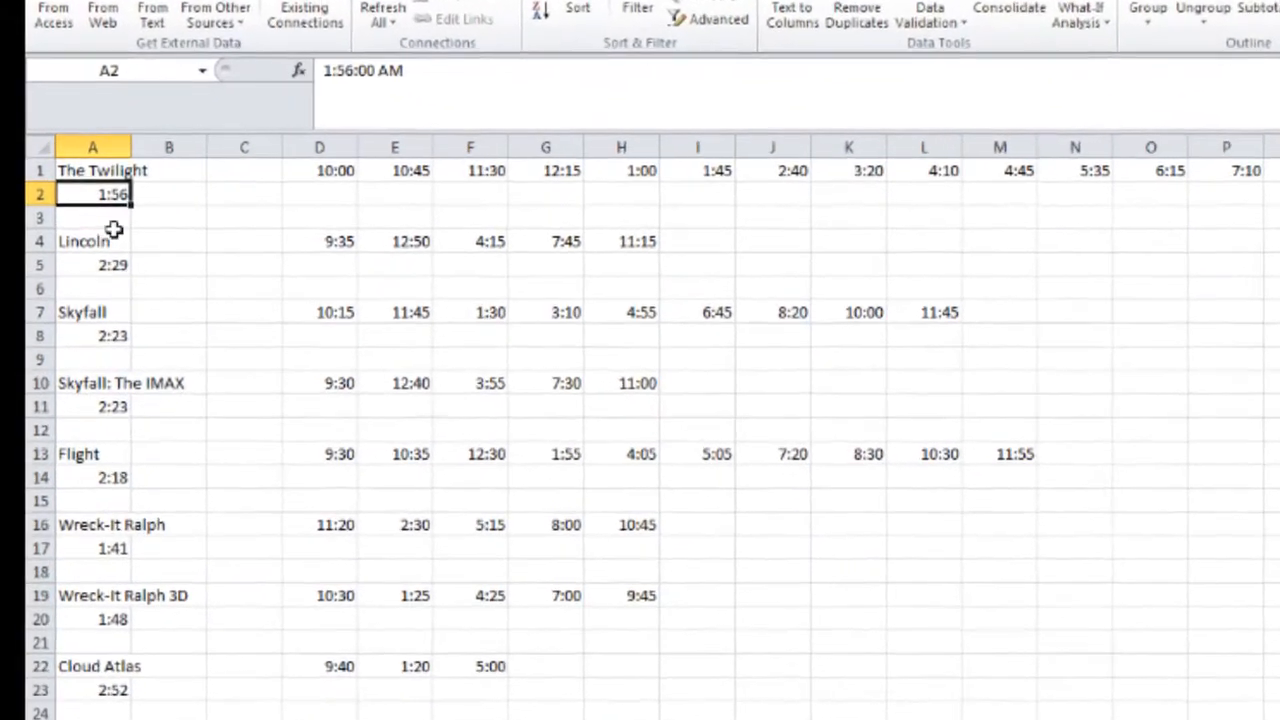
# Check the underlying time values of the movie running times in column A, including A2, A5, A8, A11, A14 and A17.
pyautogui.click(96, 236)
pyautogui.click(115, 386)
pyautogui.click(130, 477)
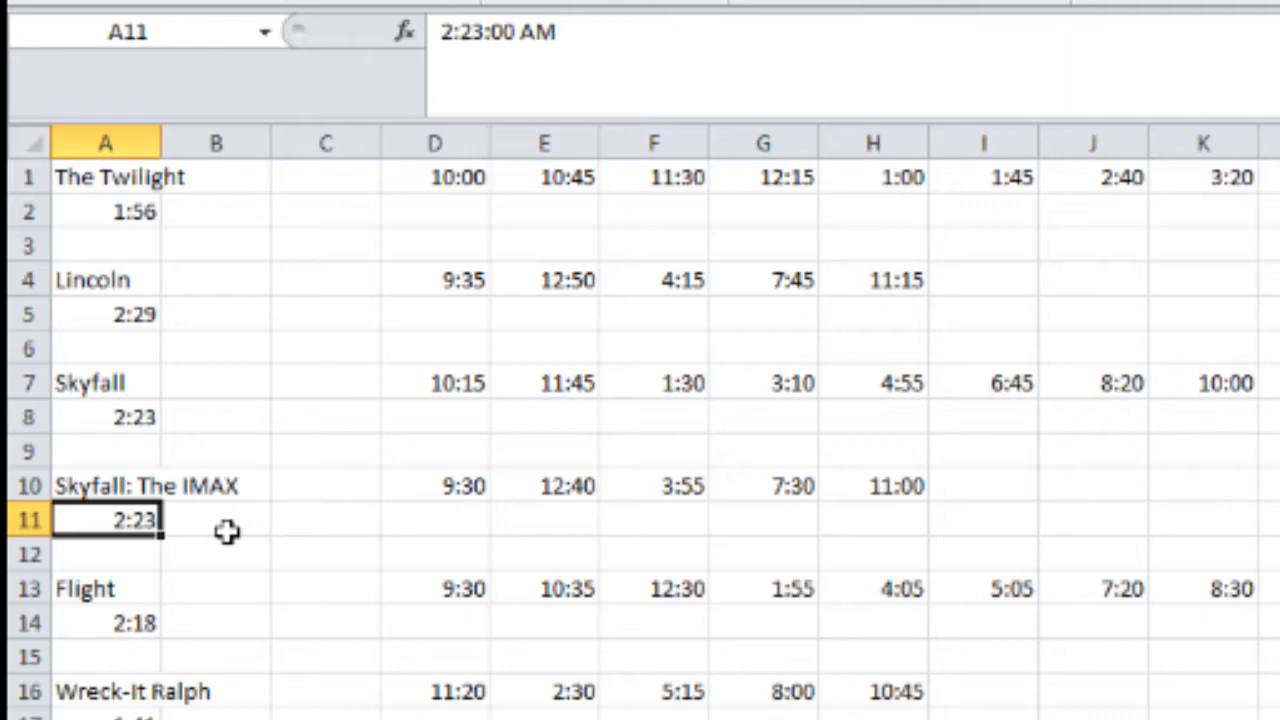
pyautogui.click(150, 212)
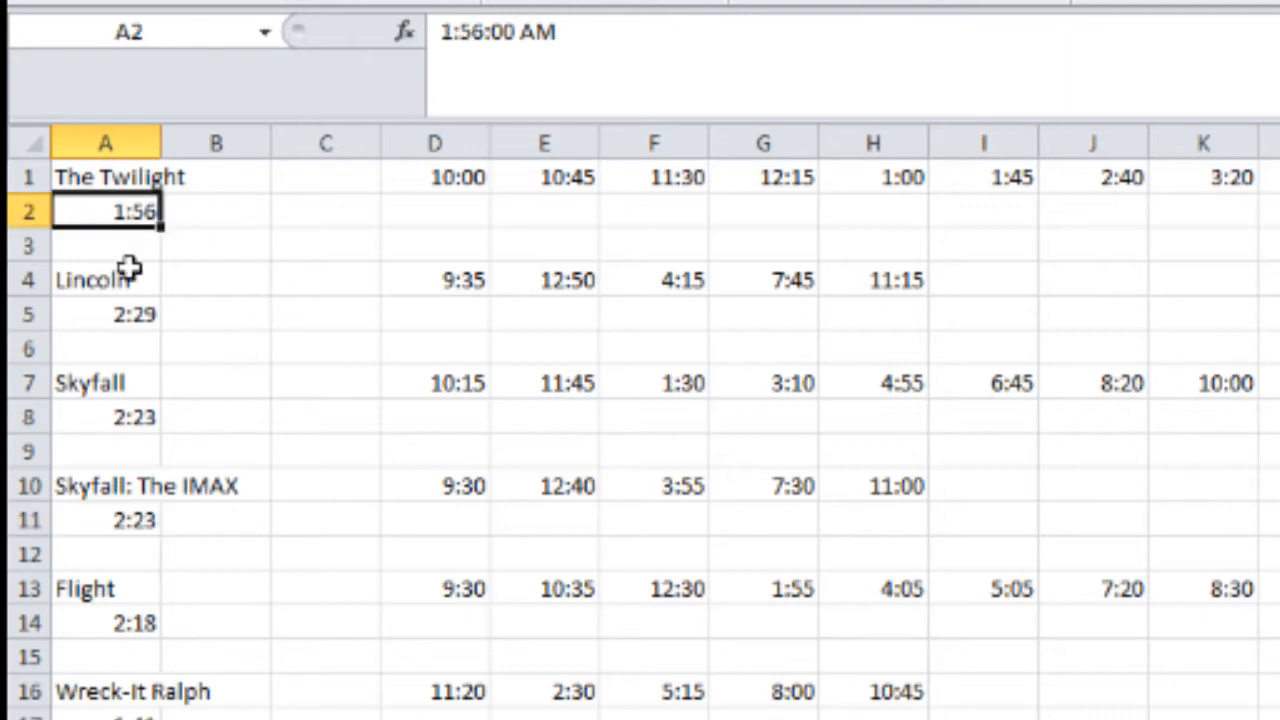
pyautogui.click(130, 305)
pyautogui.click(137, 420)
pyautogui.click(137, 520)
pyautogui.click(142, 622)
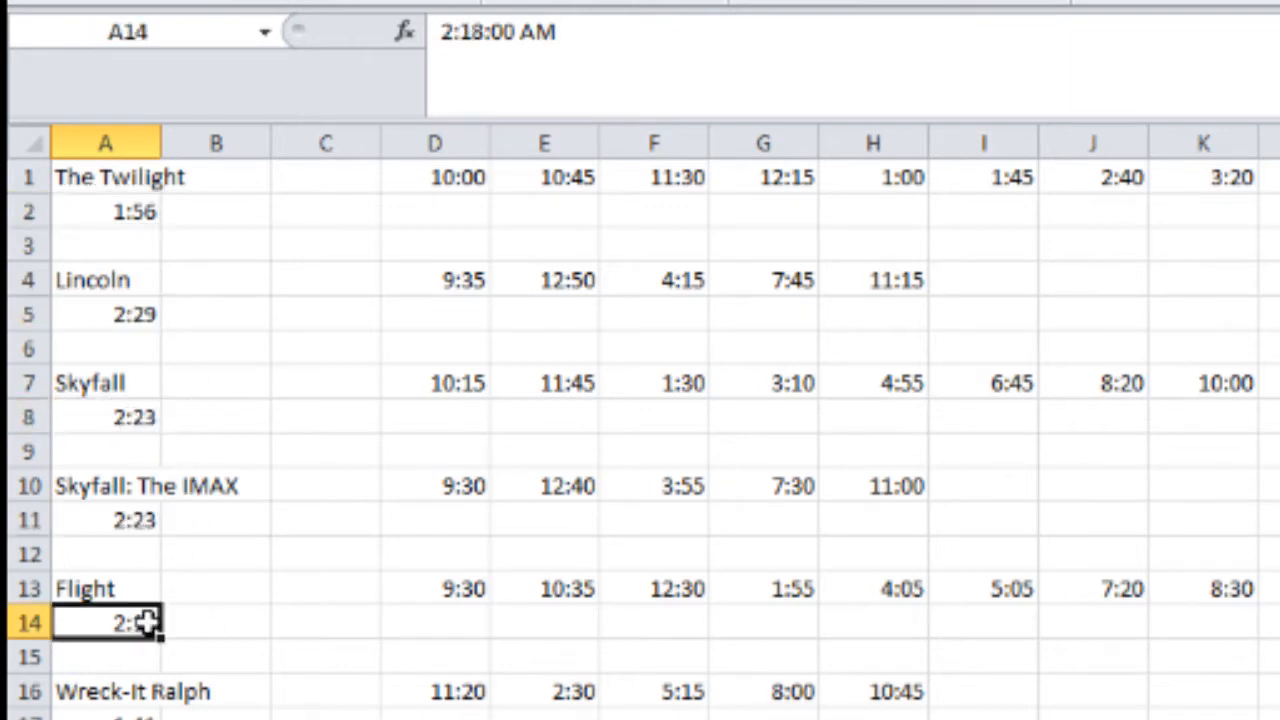
pyautogui.click(157, 712)
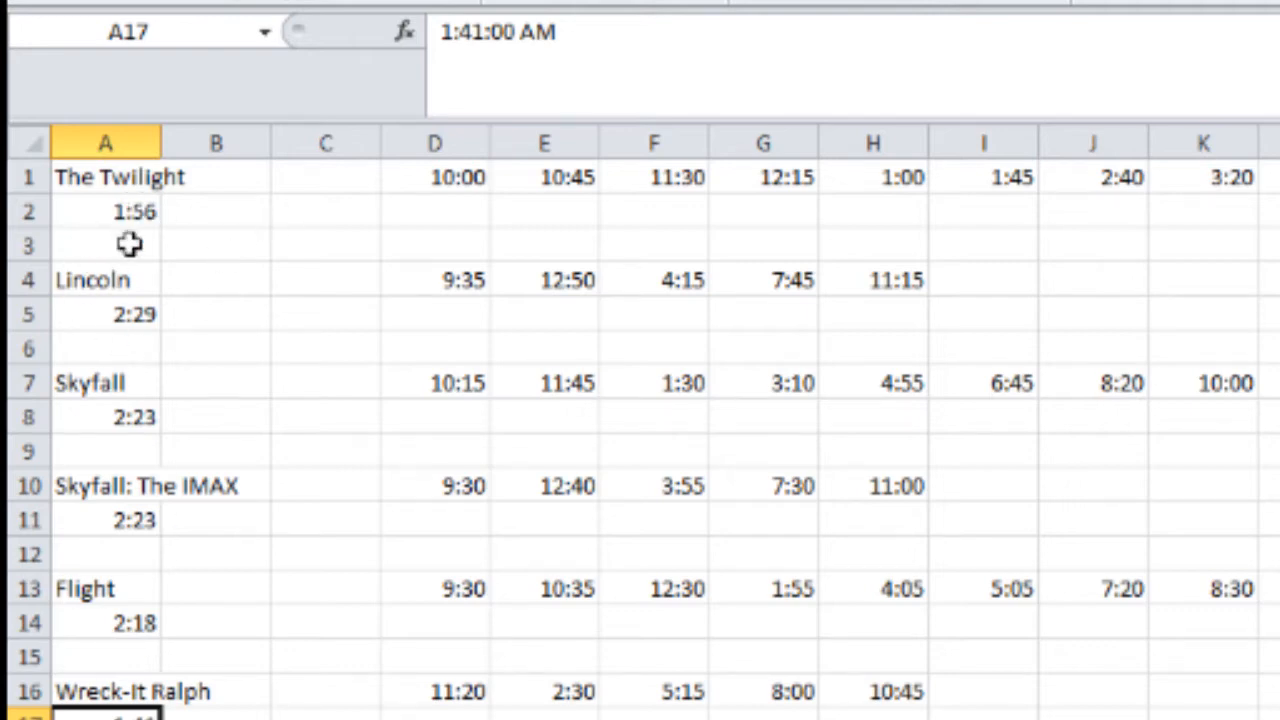
pyautogui.click(130, 206)
pyautogui.click(132, 318)
pyautogui.click(140, 420)
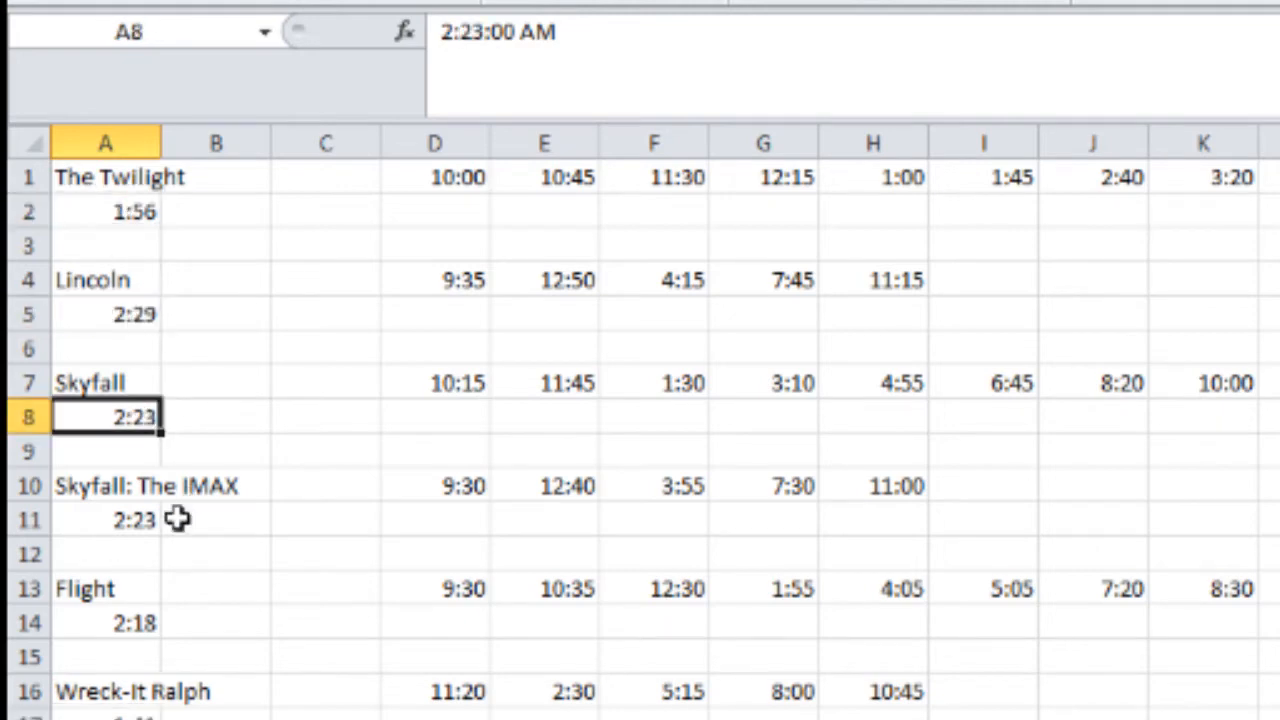
pyautogui.click(155, 522)
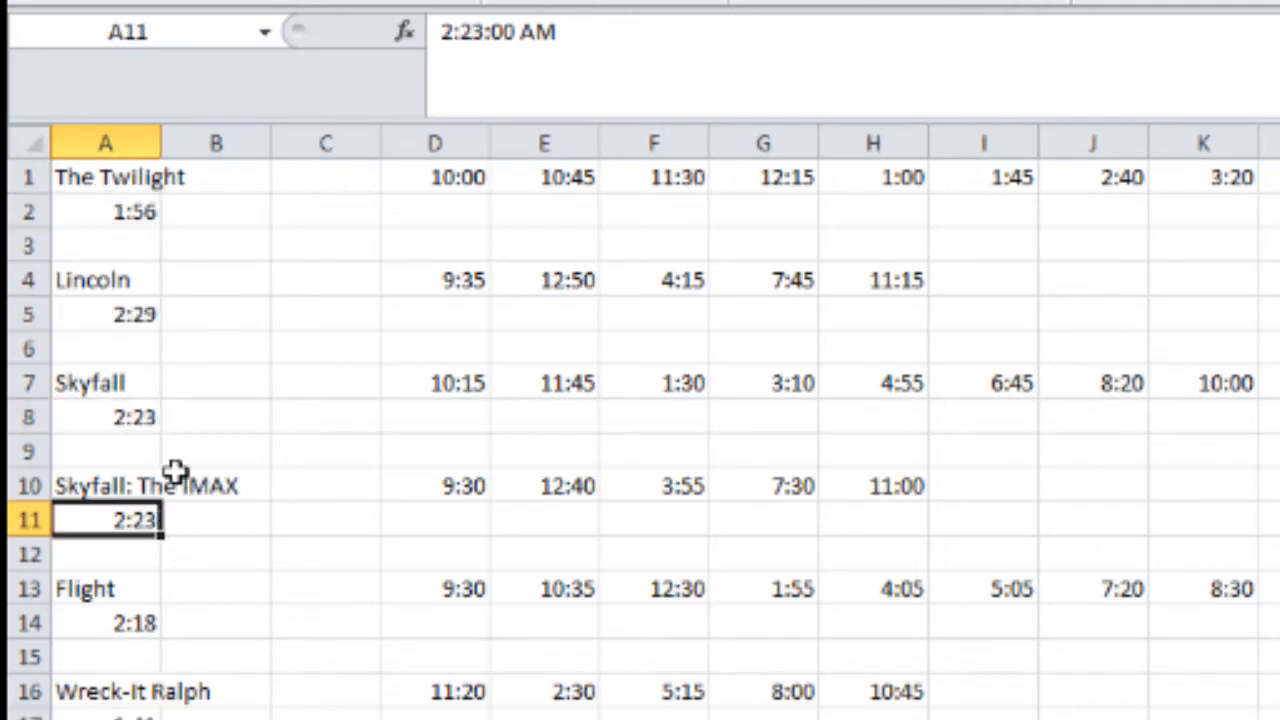
# Enter an extra time of 0:10 in B2, beside The Twilight's running time.
pyautogui.click(229, 208)
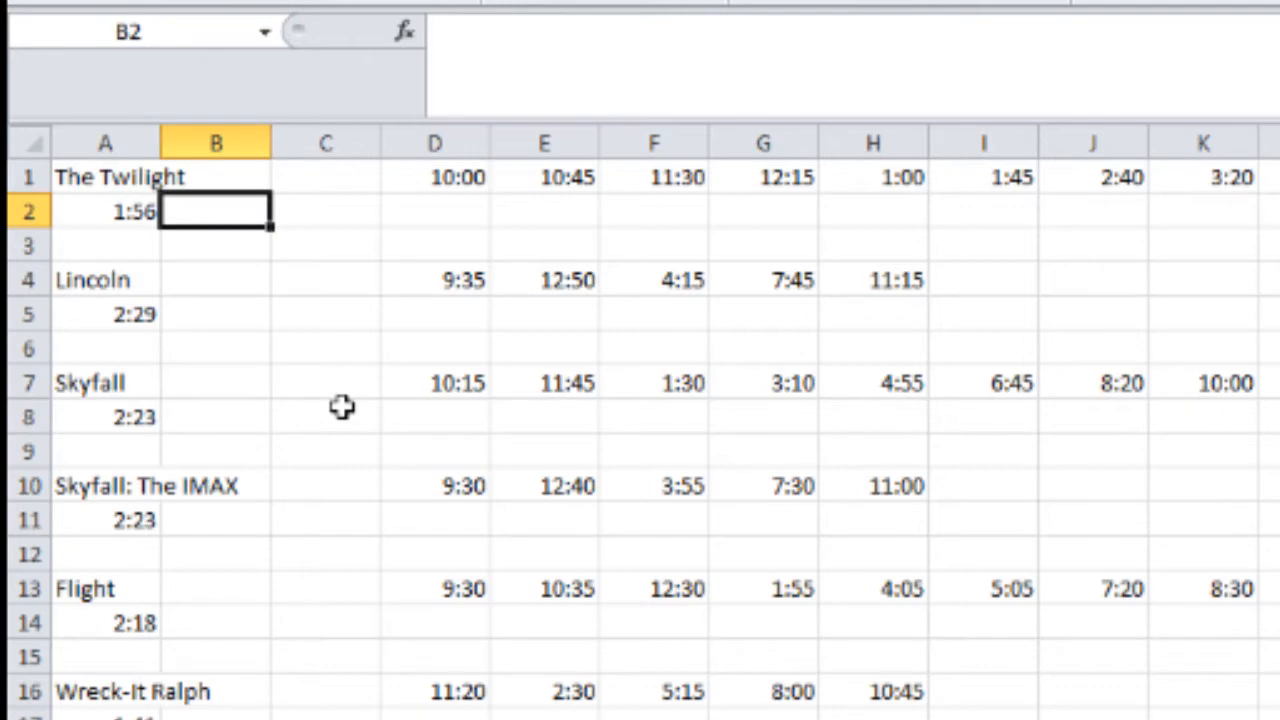
pyautogui.write('0:10')
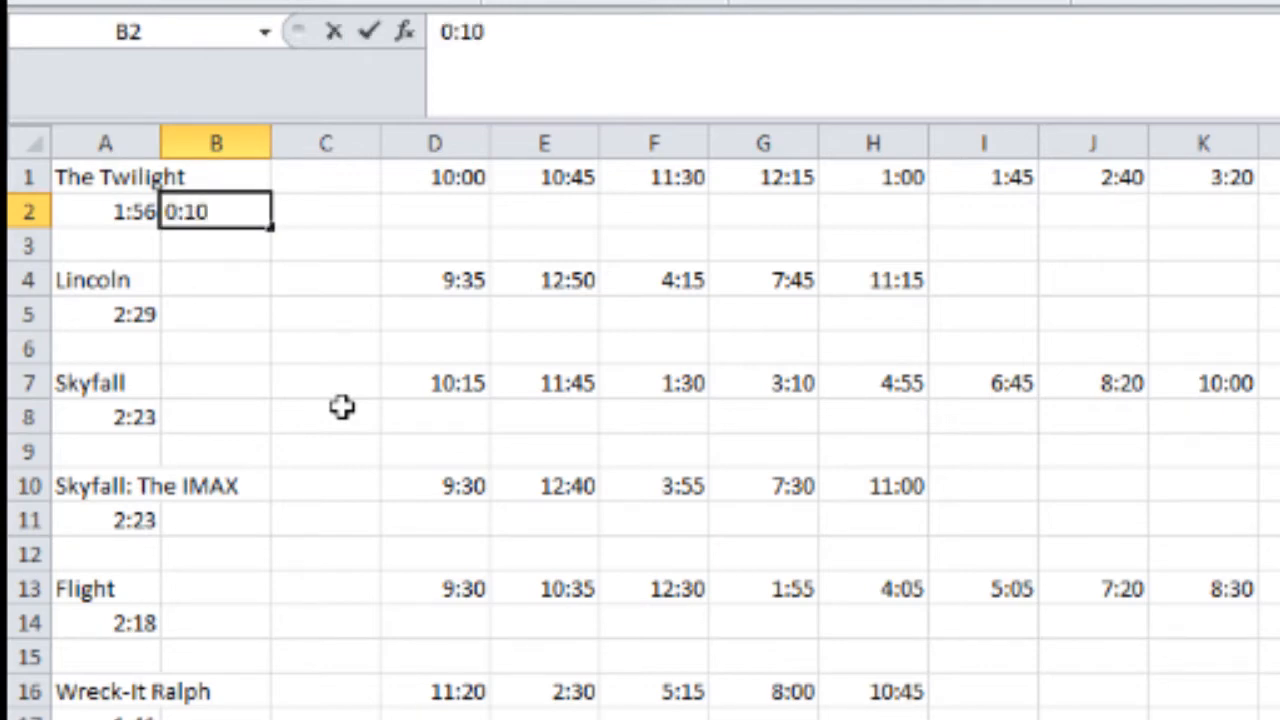
pyautogui.press('Return')
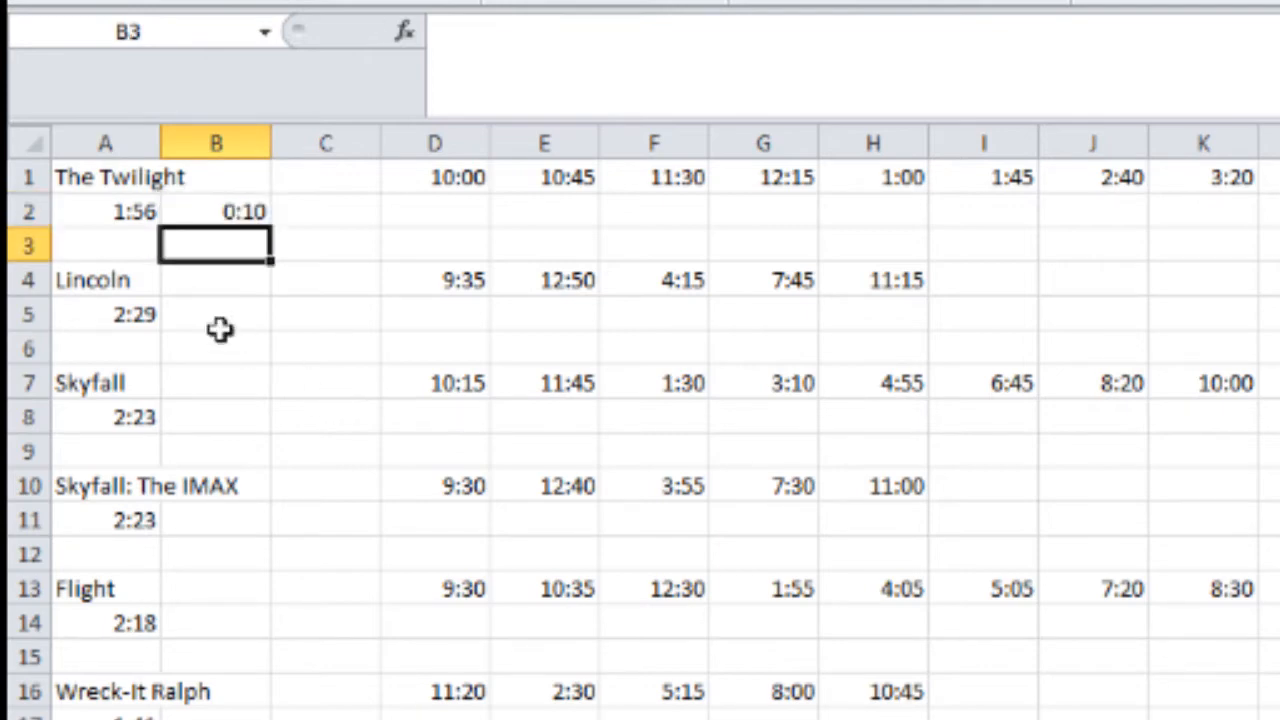
pyautogui.press('Up')
# Add The Twilight's running time and the extra time in C2 with the formula =A2+B2.
pyautogui.click(329, 218)
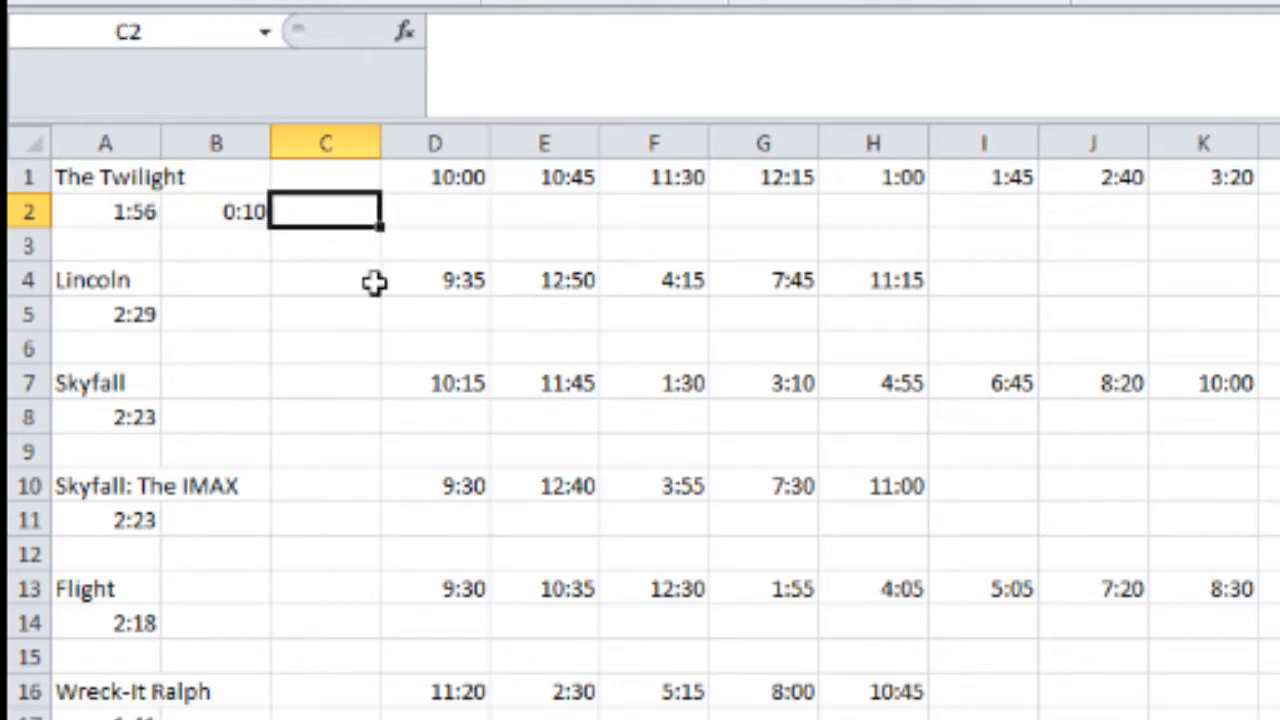
pyautogui.write('=')
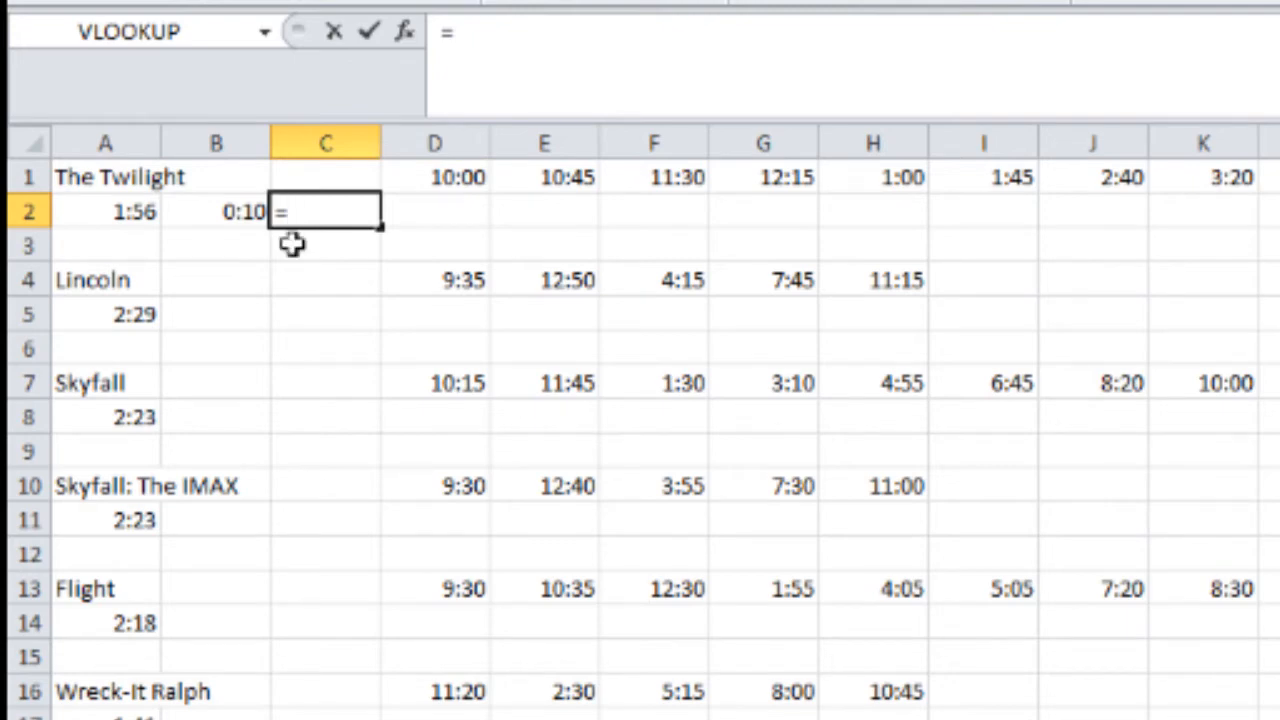
pyautogui.click(120, 220)
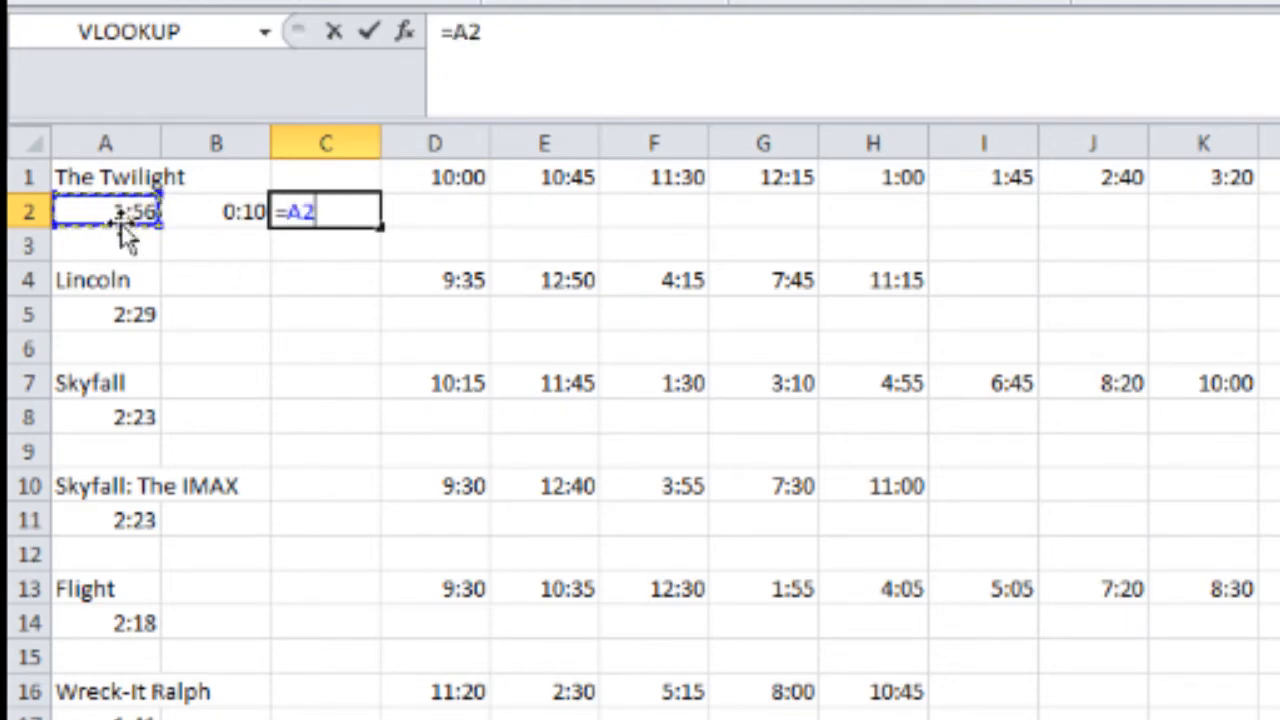
pyautogui.write('+')
pyautogui.click(220, 208)
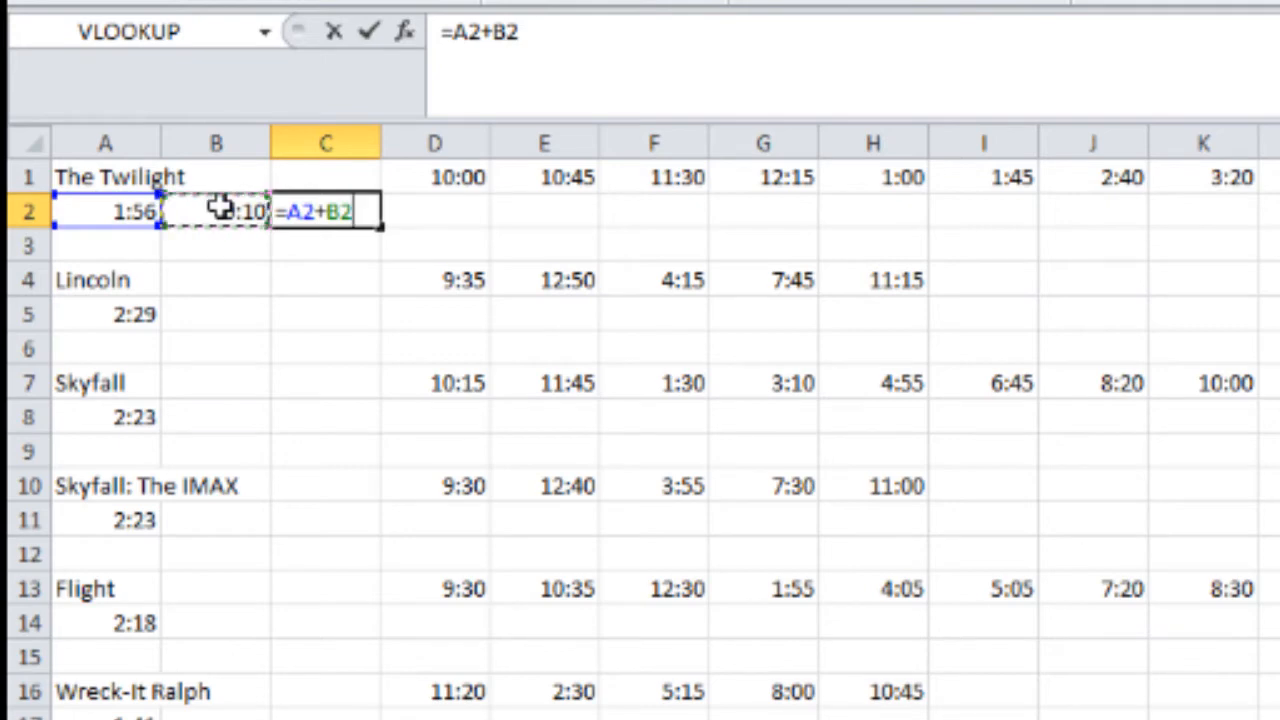
pyautogui.press('Return')
pyautogui.click(314, 209)
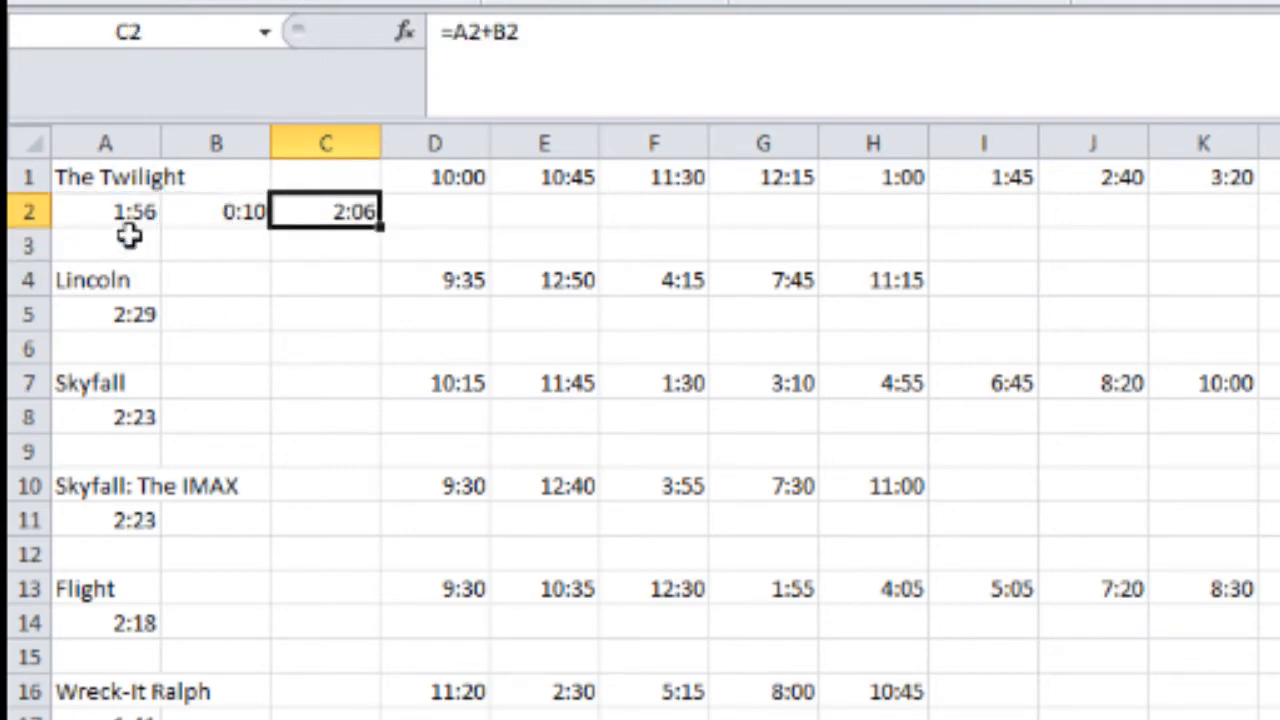
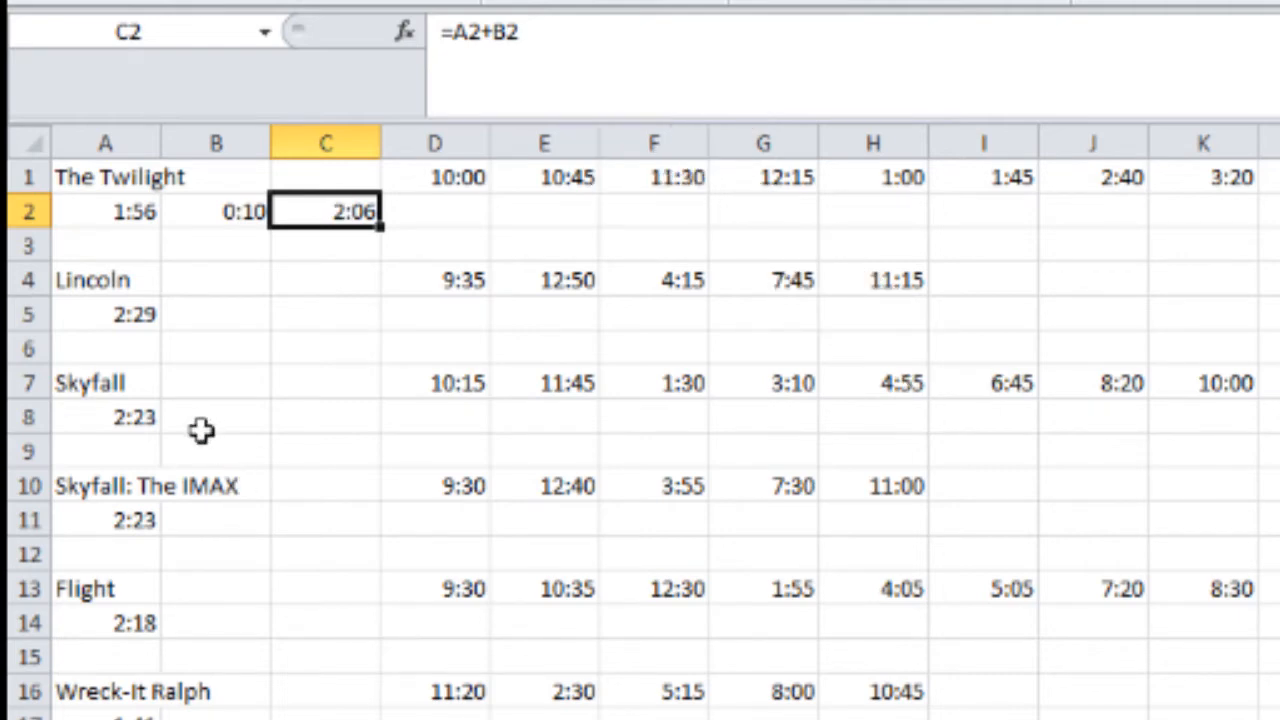
# Copy the 0:10 from B2 to B5 and the sum formula from C2 to C5 for Lincoln, and check both formulas.
pyautogui.click(228, 210)
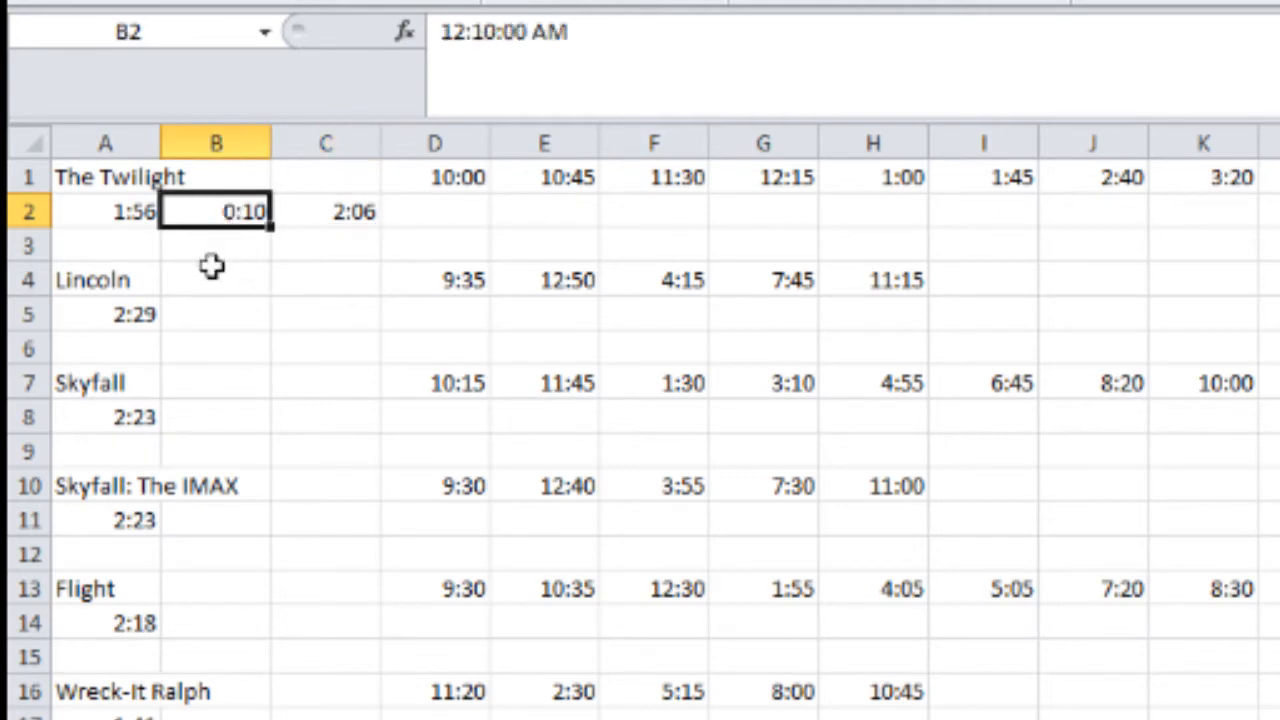
pyautogui.hotkey('ctrl', 'c')
pyautogui.click(235, 313)
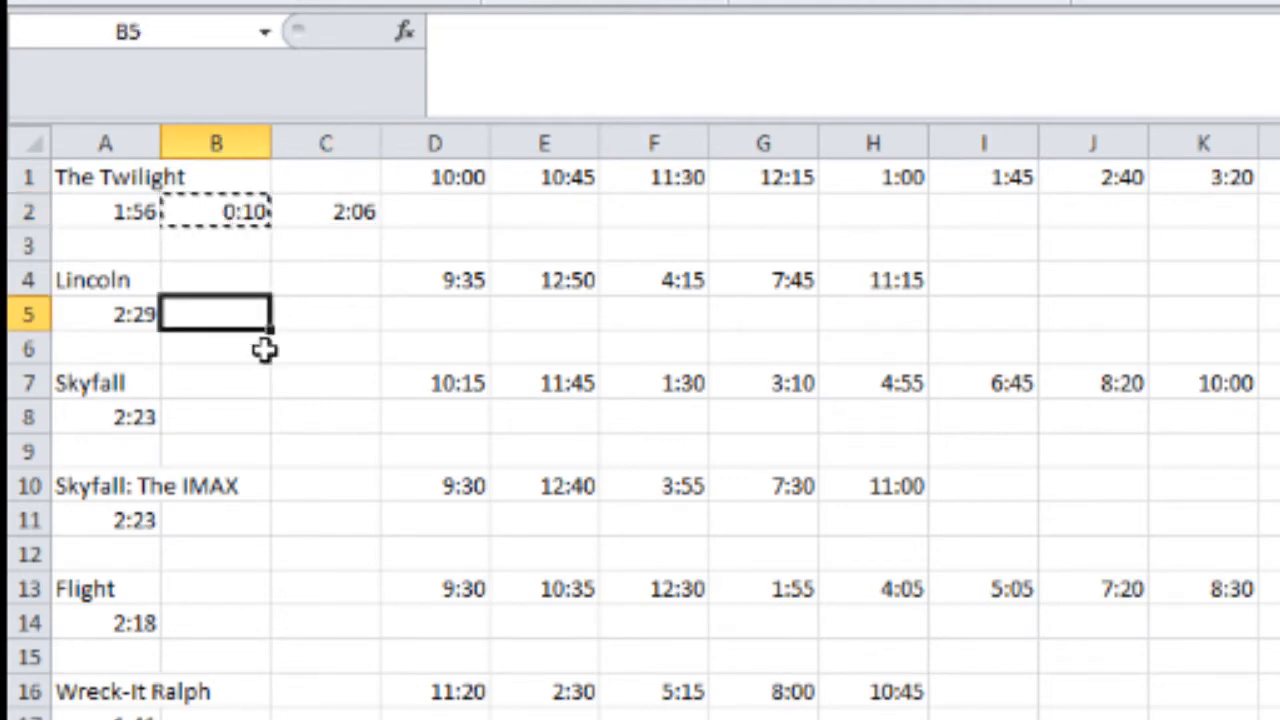
pyautogui.hotkey('ctrl', 'v')
pyautogui.click(322, 211)
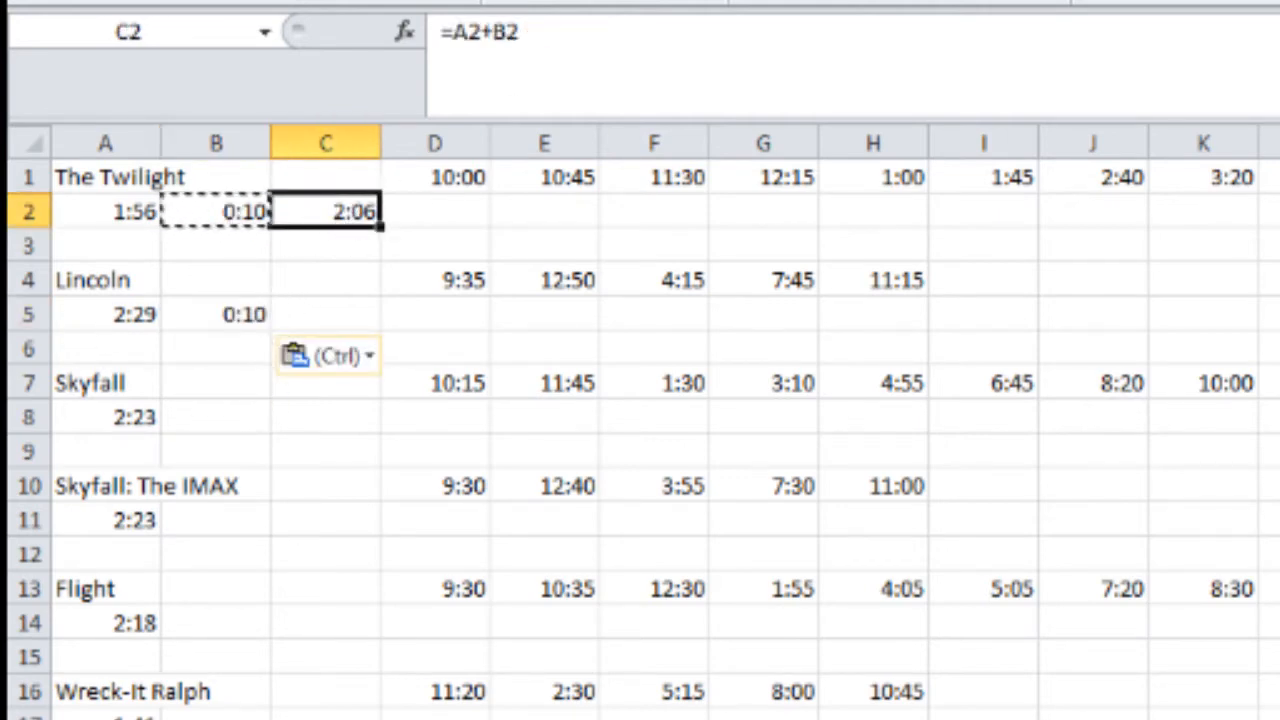
pyautogui.hotkey('ctrl', 'c')
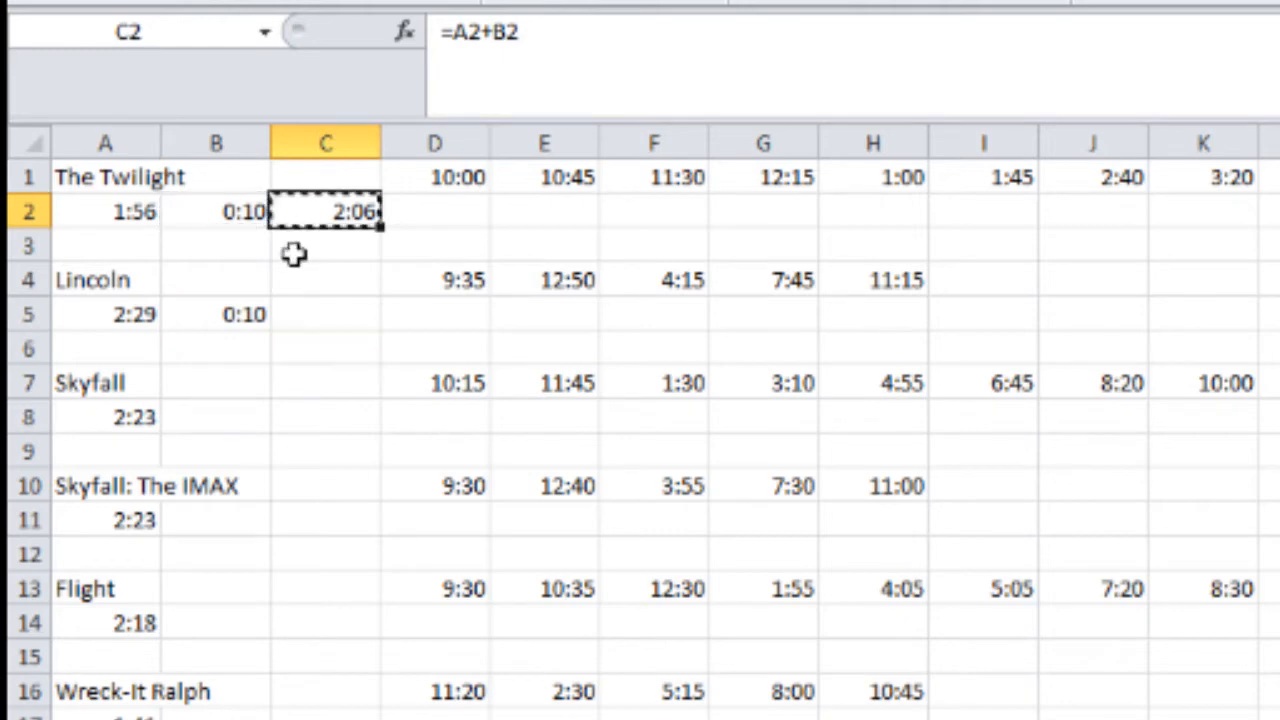
pyautogui.click(311, 315)
pyautogui.hotkey('ctrl', 'v')
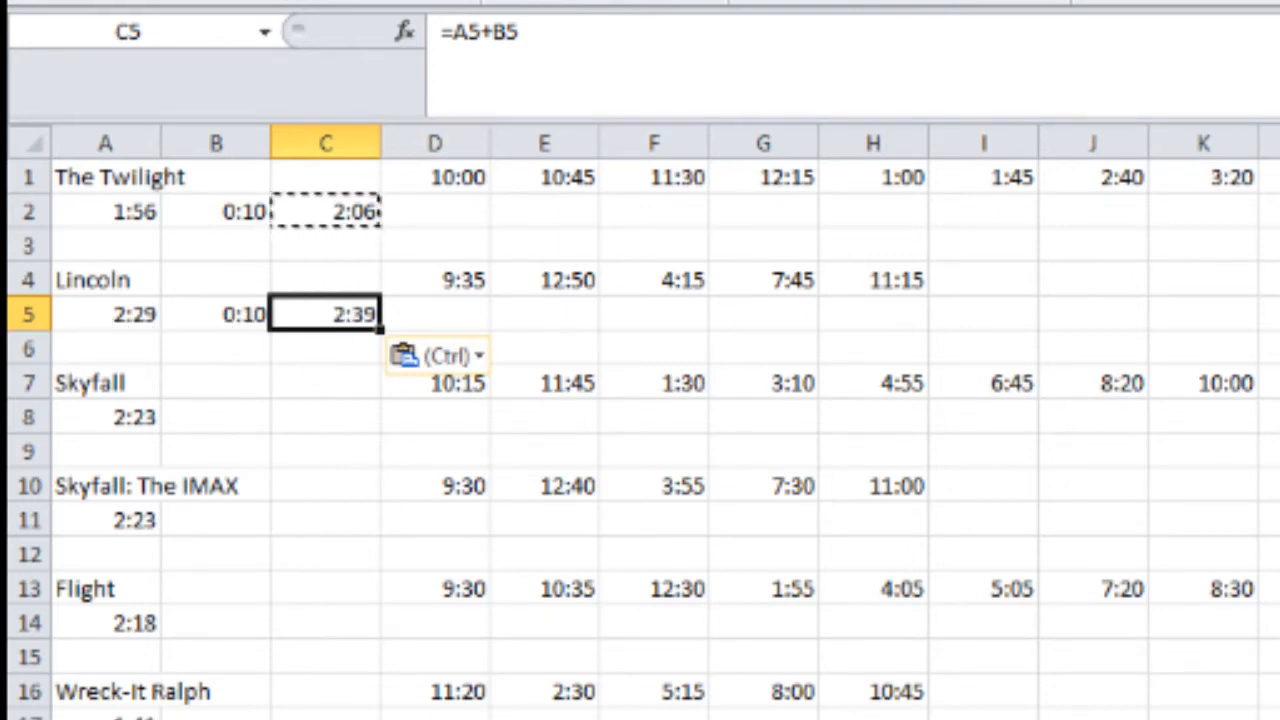
pyautogui.click(26, 314)
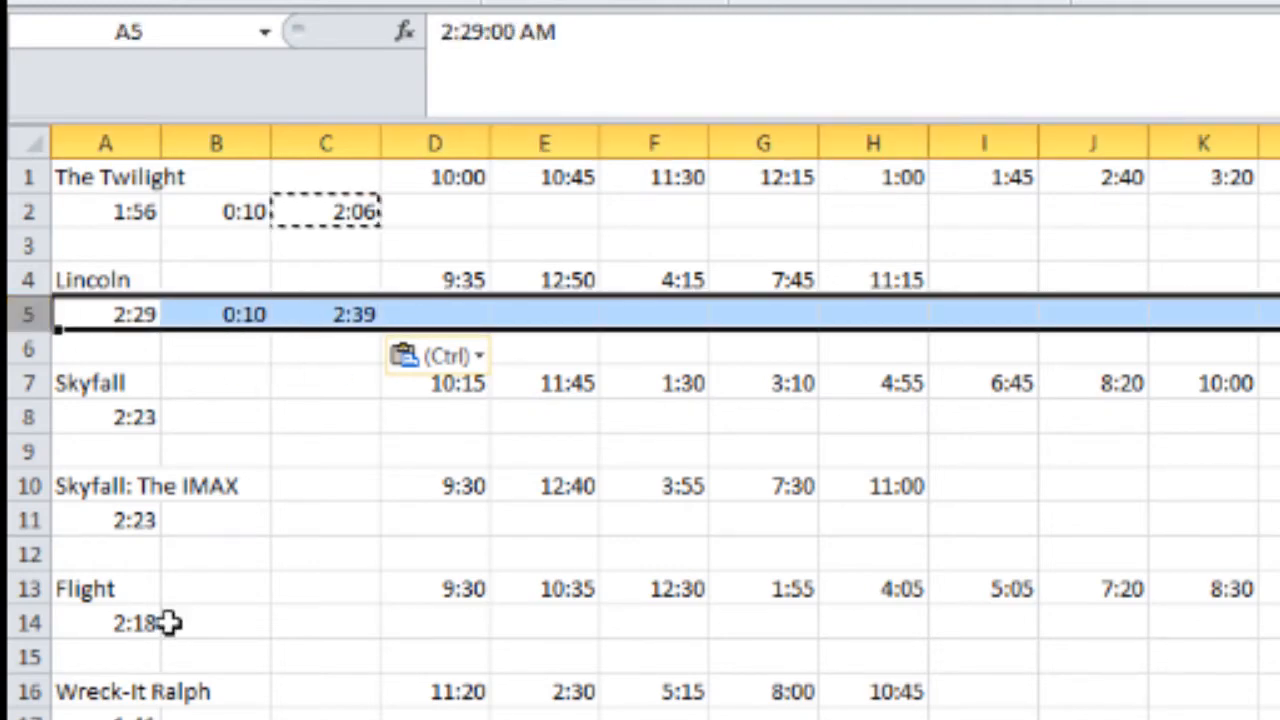
pyautogui.click(336, 208)
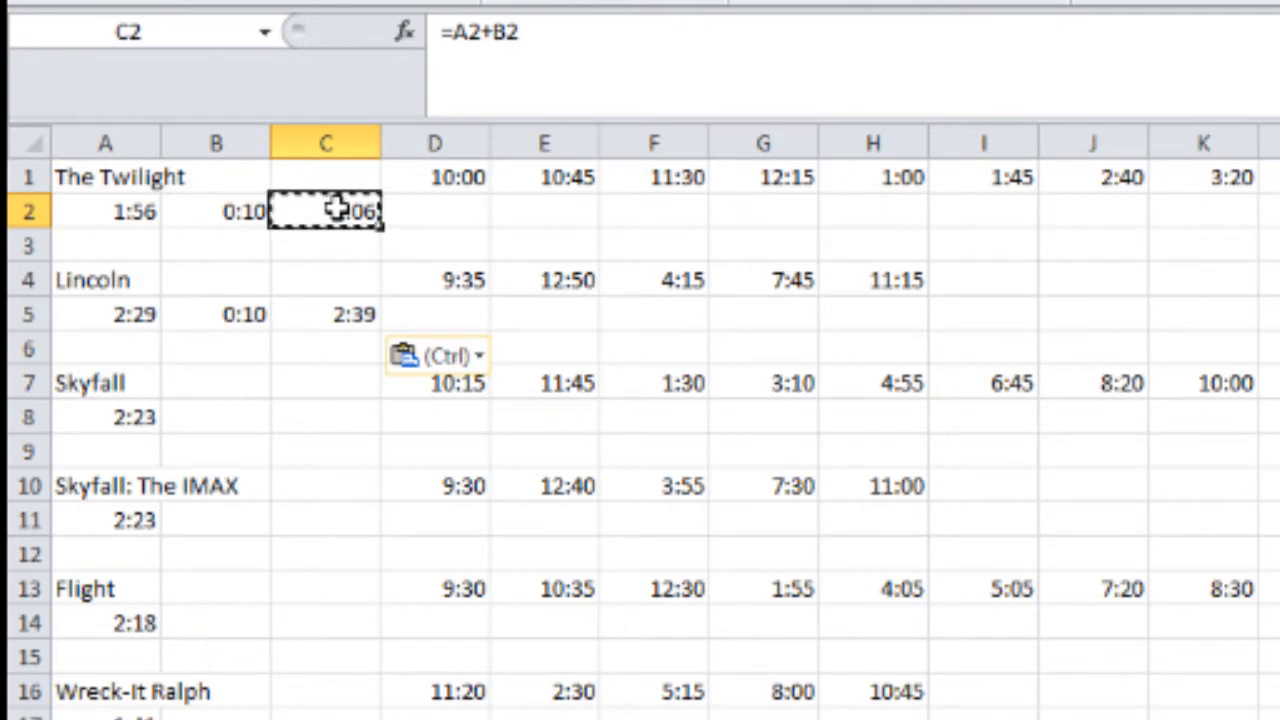
pyautogui.press('Escape')
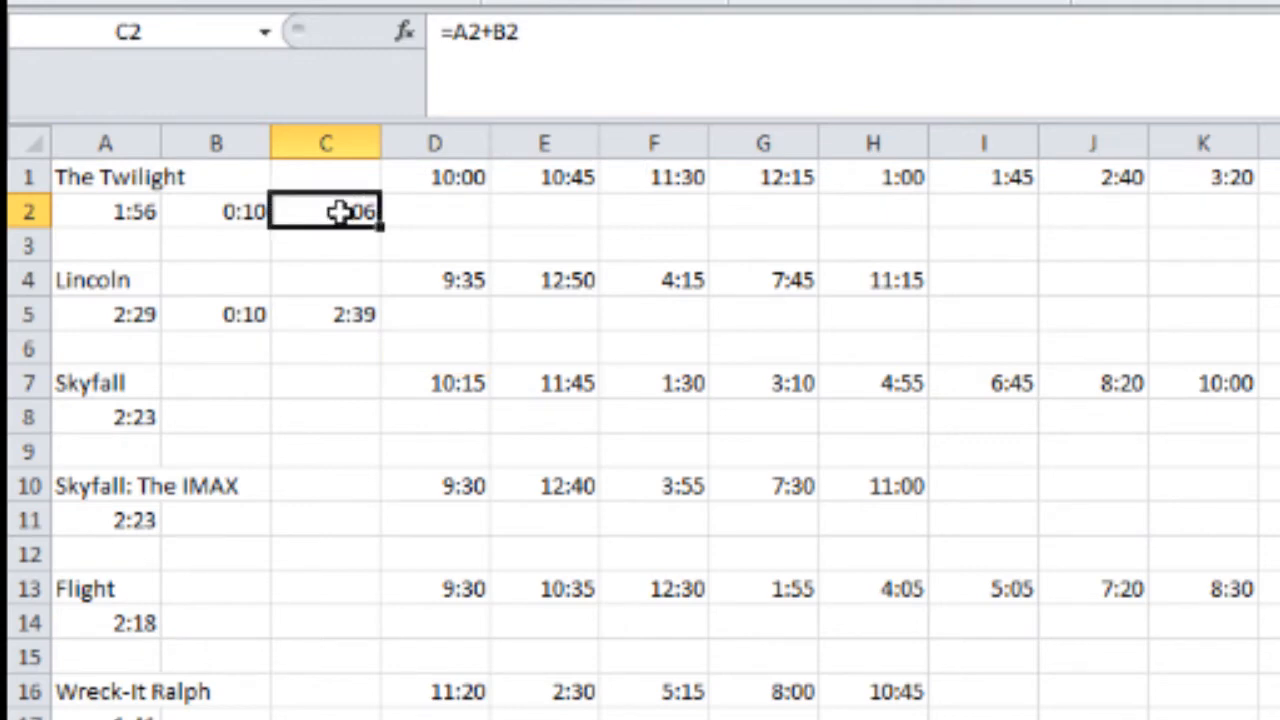
pyautogui.click(325, 314)
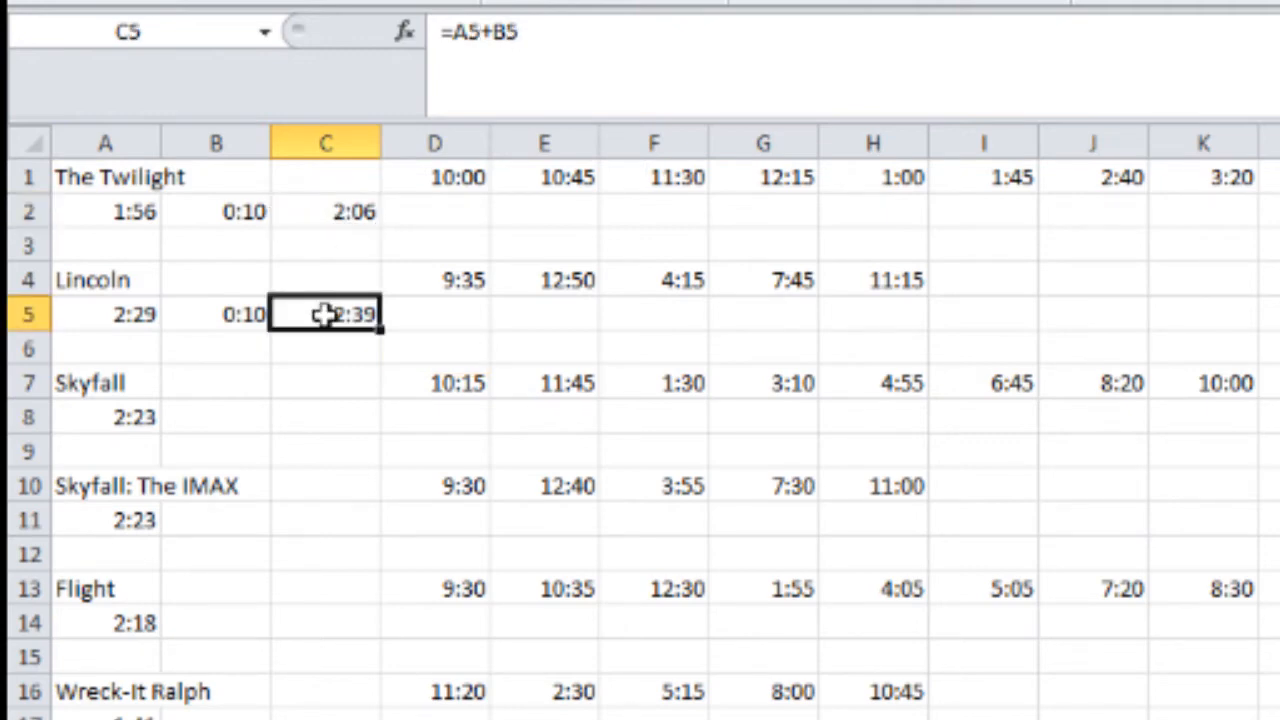
# Copy the 0:10 from B5 beside every remaining movie's running time, in every third row of column B from B8 to B29.
pyautogui.moveTo(216, 211); pyautogui.dragTo(243, 314)
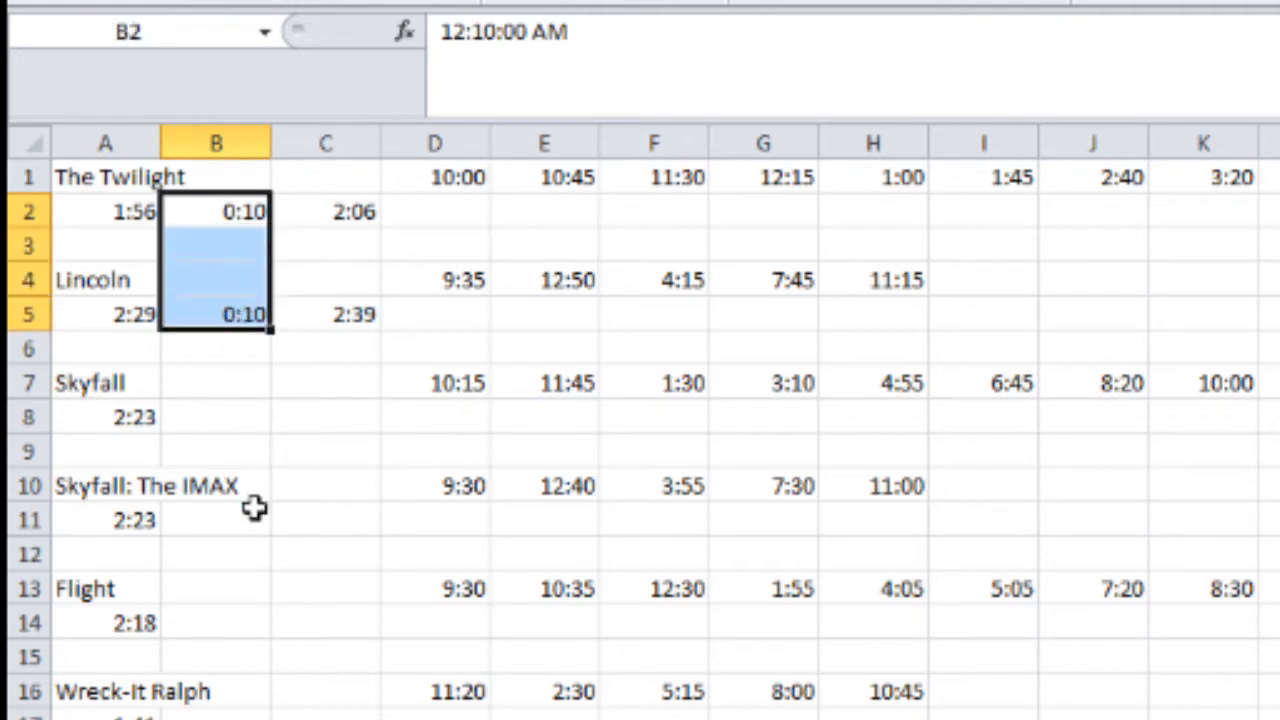
pyautogui.click(230, 316)
pyautogui.hotkey('ctrl', 'c')
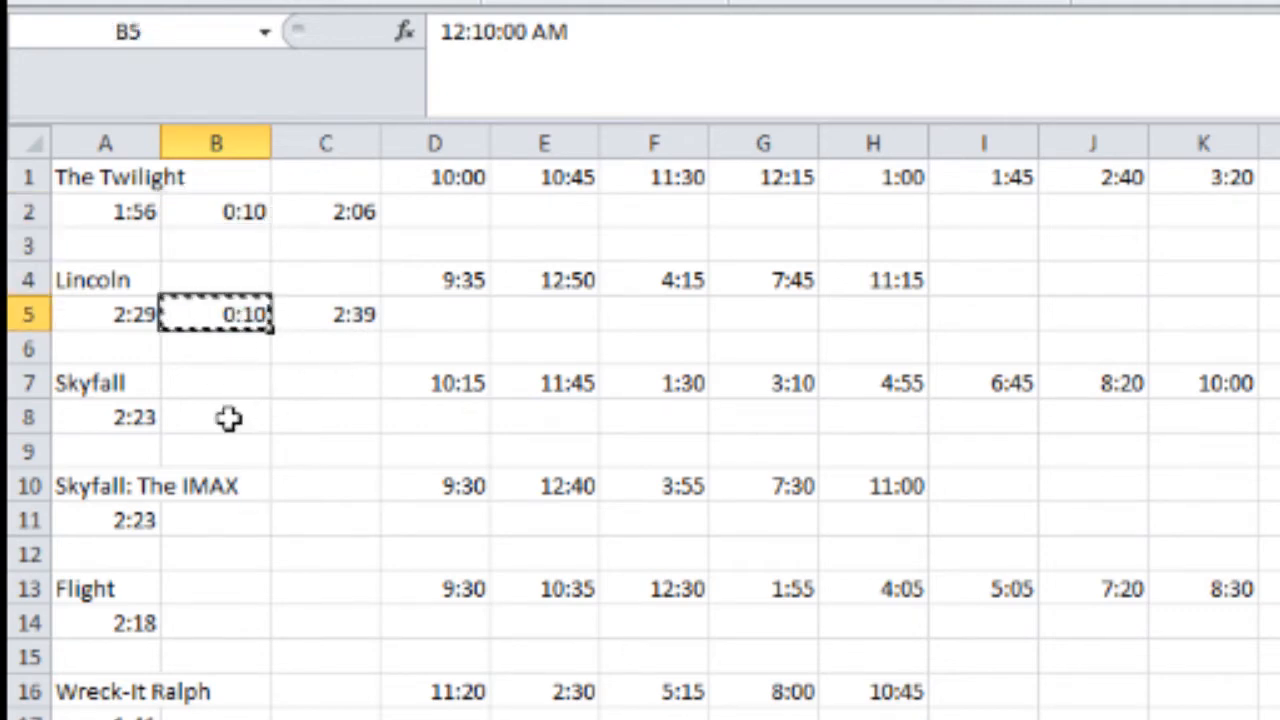
pyautogui.click(228, 418)
pyautogui.hotkey('ctrl', 'v')
pyautogui.click(220, 521)
pyautogui.hotkey('ctrl', 'v')
pyautogui.press('Down')
pyautogui.press('Down')
pyautogui.press('Down')
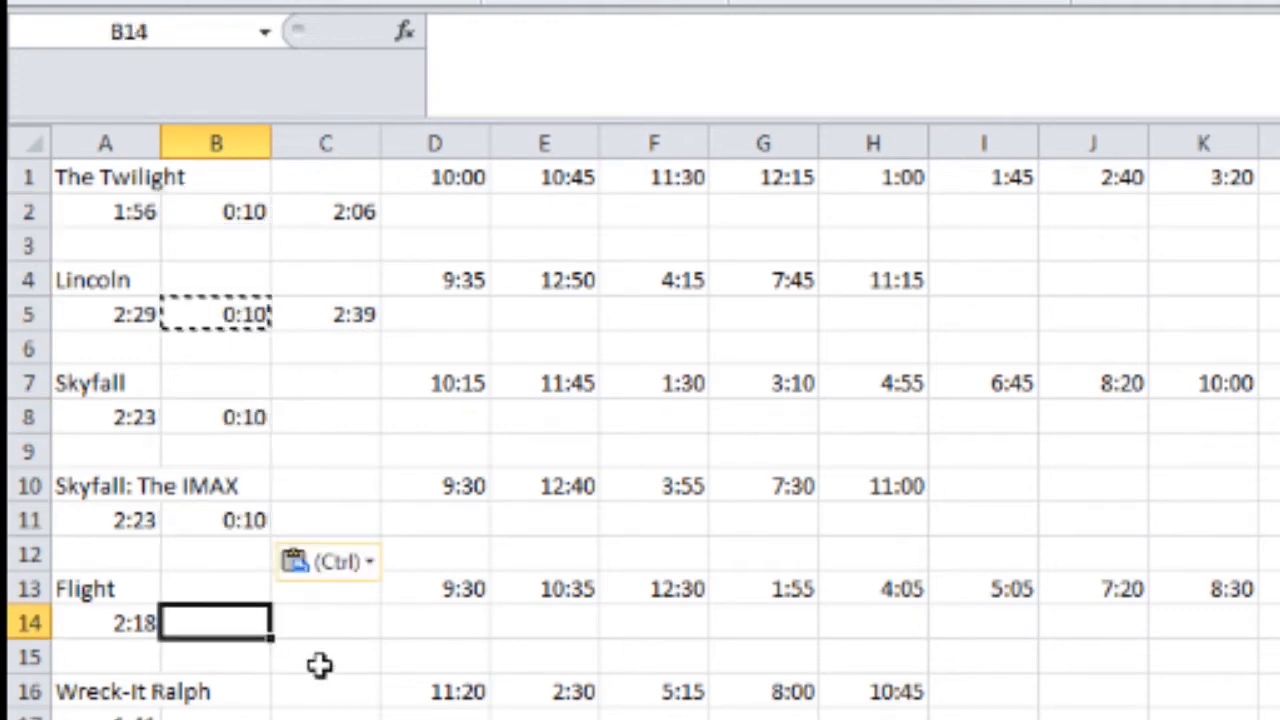
pyautogui.hotkey('ctrl', 'v')
pyautogui.press('Down')
pyautogui.press('Down')
pyautogui.press('Down')
pyautogui.hotkey('ctrl', 'v')
pyautogui.press('Down')
pyautogui.press('Down')
pyautogui.press('Down')
pyautogui.hotkey('ctrl', 'v')
pyautogui.press('Down')
pyautogui.press('Down')
pyautogui.press('Down')
pyautogui.hotkey('ctrl', 'v')
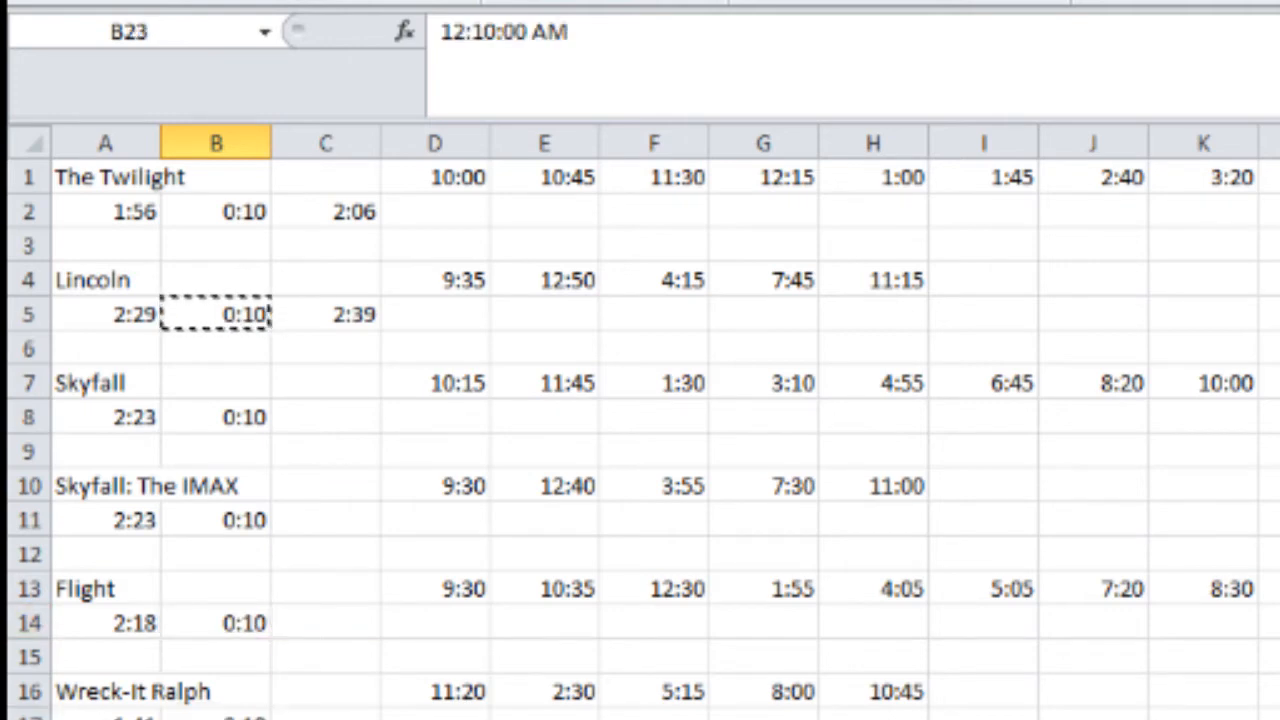
pyautogui.press('Down')
pyautogui.press('Down')
pyautogui.press('Down')
pyautogui.hotkey('ctrl', 'v')
pyautogui.press('Down')
pyautogui.press('Down')
pyautogui.press('Down')
pyautogui.hotkey('ctrl', 'v')
# Copy the sum formula from C5 into every third row of column C from C8 to C26, one for each following movie.
pyautogui.click(328, 316)
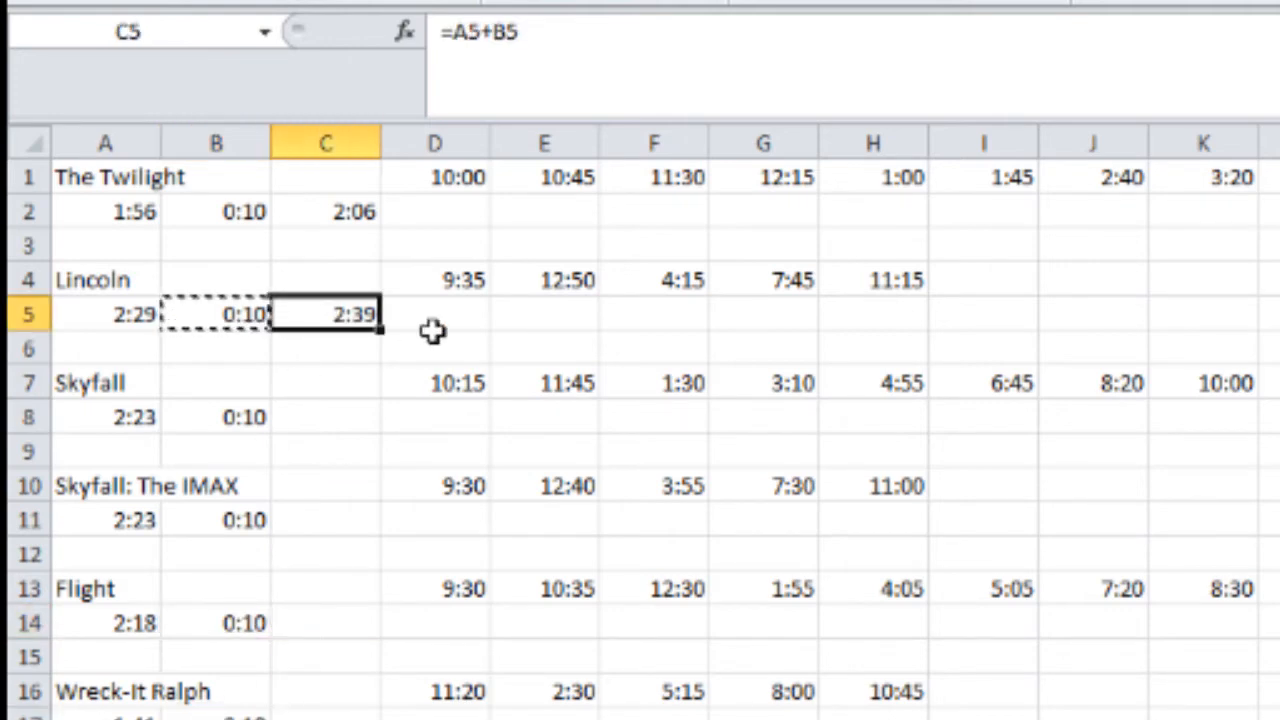
pyautogui.hotkey('ctrl', 'c')
pyautogui.click(342, 410)
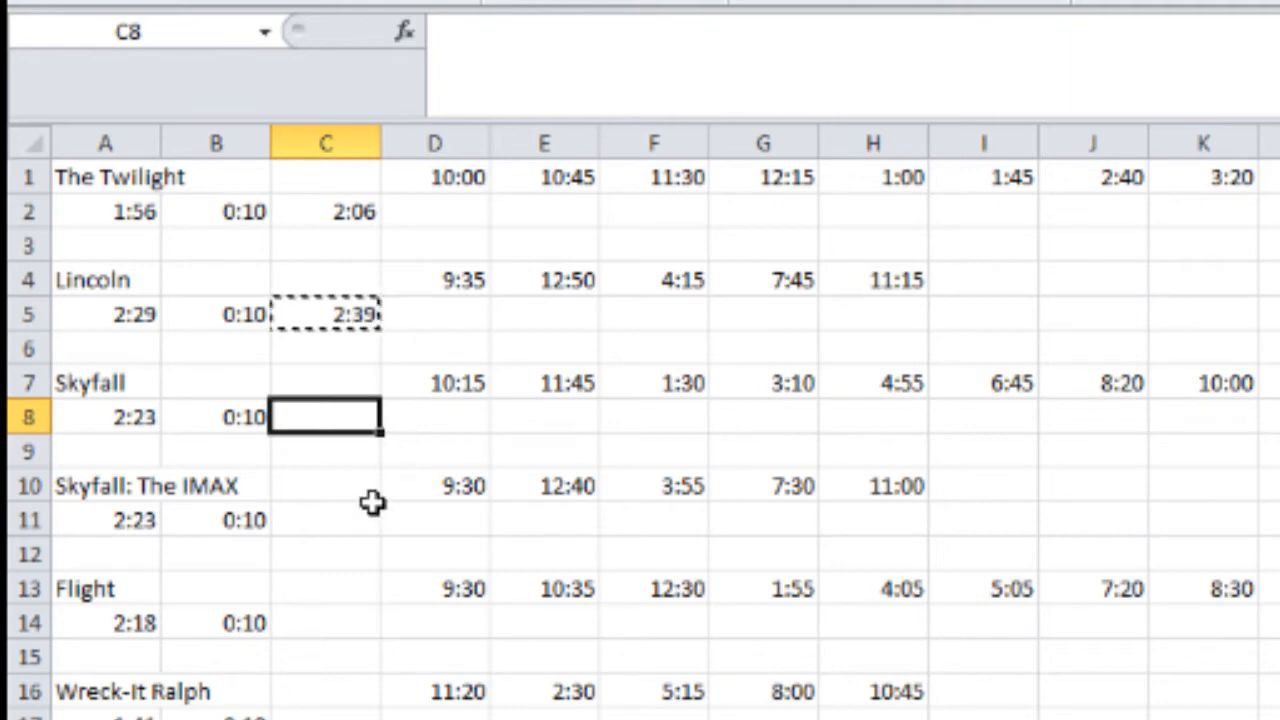
pyautogui.hotkey('ctrl', 'v')
pyautogui.click(337, 517)
pyautogui.hotkey('ctrl', 'v')
pyautogui.click(326, 618)
pyautogui.hotkey('ctrl', 'v')
pyautogui.press('Down')
pyautogui.press('Down')
pyautogui.press('Down')
pyautogui.hotkey('ctrl', 'v')
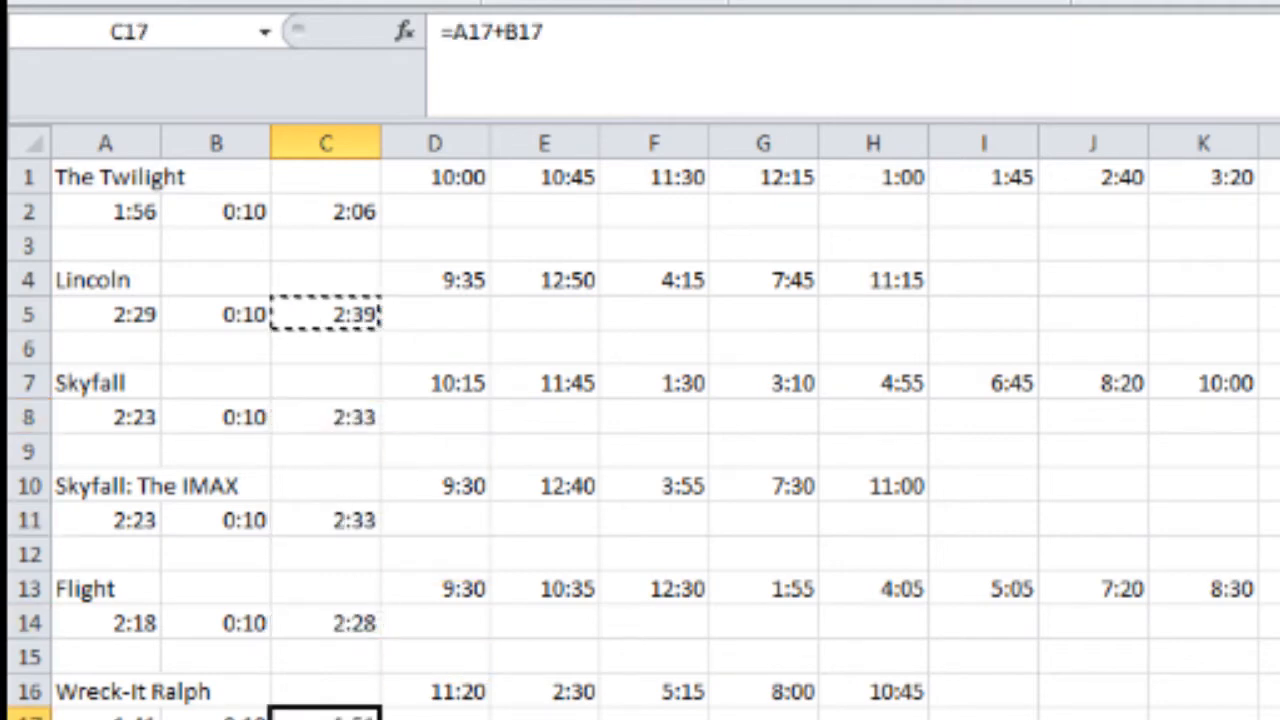
pyautogui.press('Down')
pyautogui.press('Down')
pyautogui.press('Down')
pyautogui.hotkey('ctrl', 'v')
pyautogui.press('Down')
pyautogui.press('Down')
pyautogui.press('Down')
pyautogui.press('Down')
pyautogui.press('Down')
pyautogui.press('Down')
pyautogui.hotkey('ctrl', 'v')
pyautogui.press('Down')
pyautogui.press('Down')
pyautogui.press('Down')
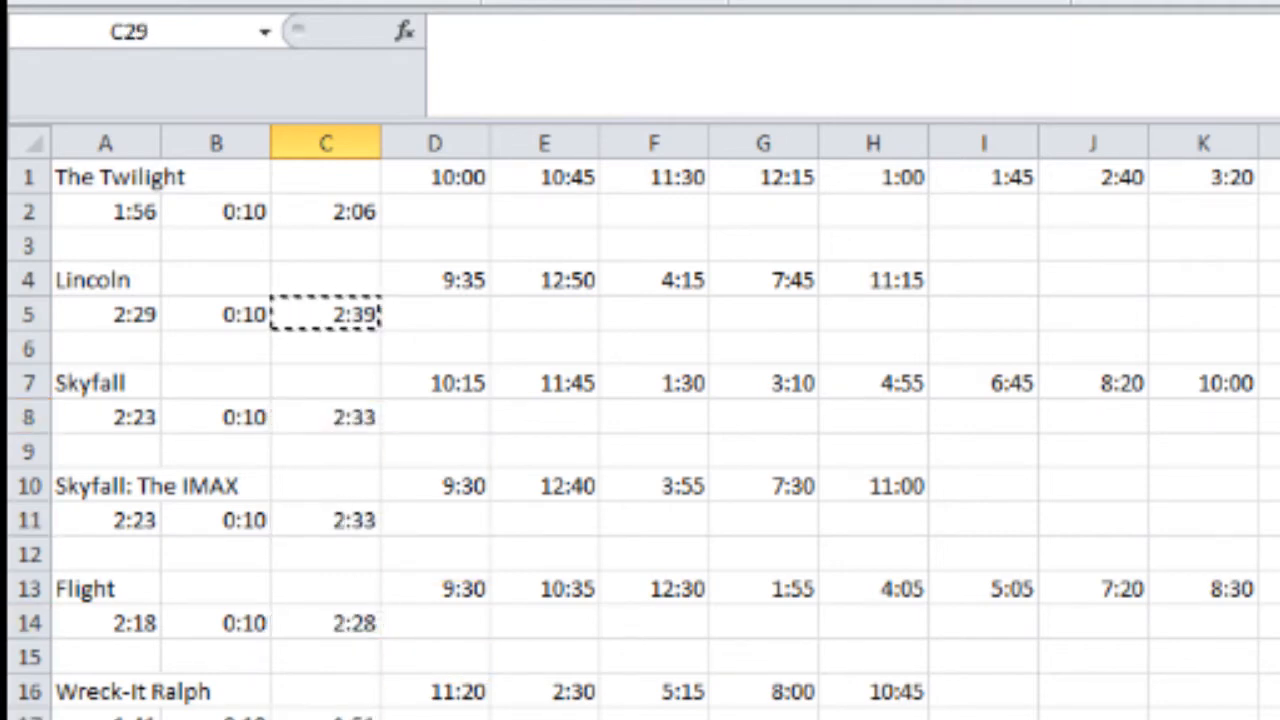
# Clear the buffer times and total times in columns B and C from row 5 downward.
pyautogui.hotkey('ctrl', 'v')
pyautogui.moveTo(255, 318); pyautogui.dragTo(300, 719)
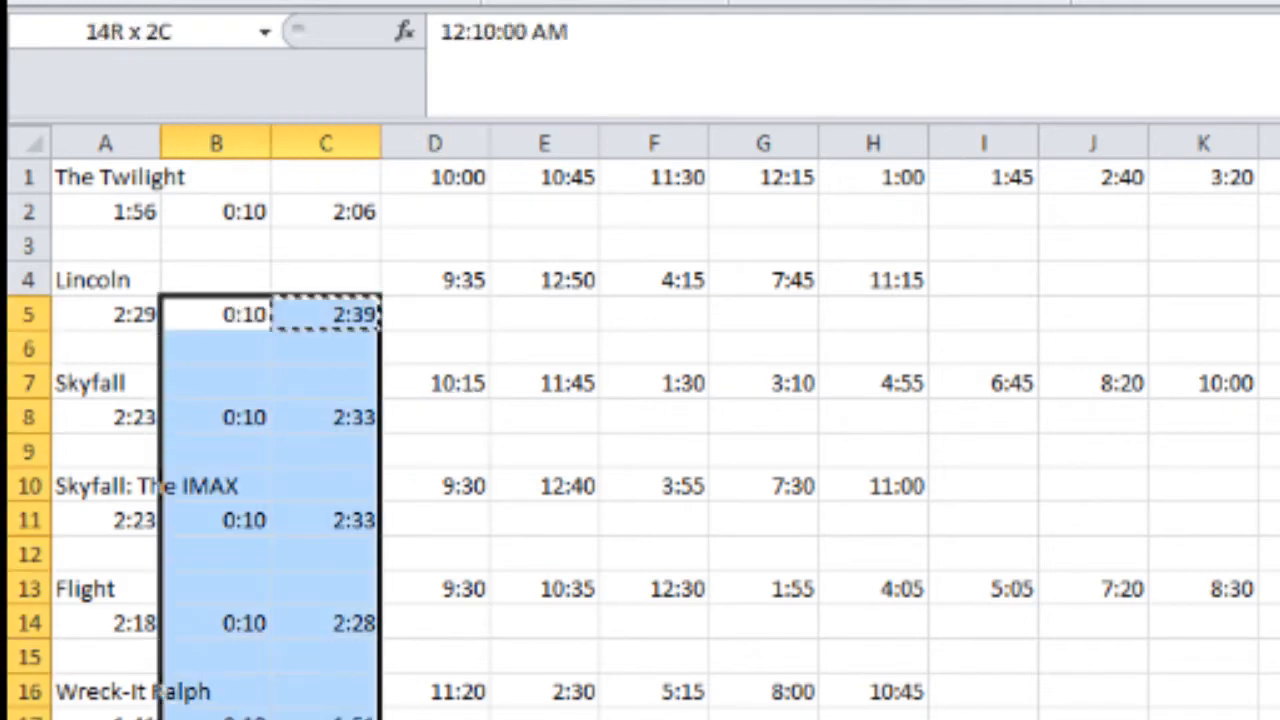
pyautogui.press('Delete')
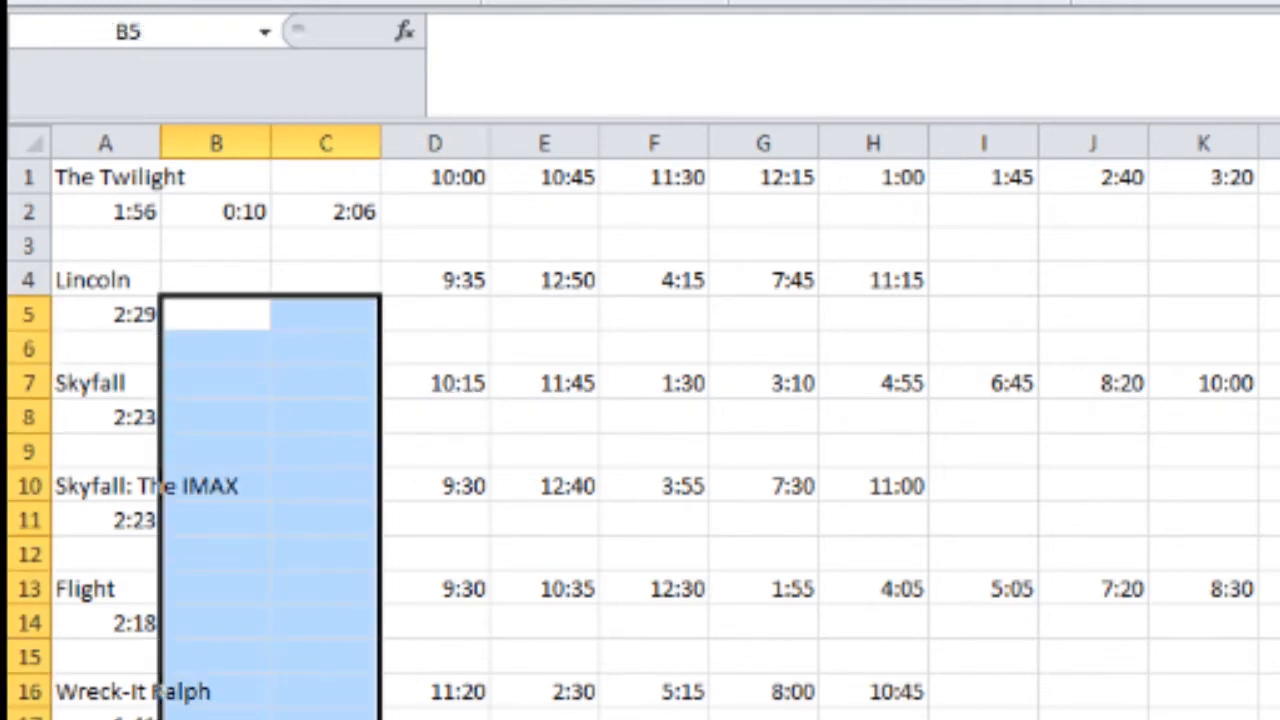
pyautogui.click(309, 543)
# Copy the relative formula =A2+B2 from C2 into C5 for Lincoln.
pyautogui.click(329, 214)
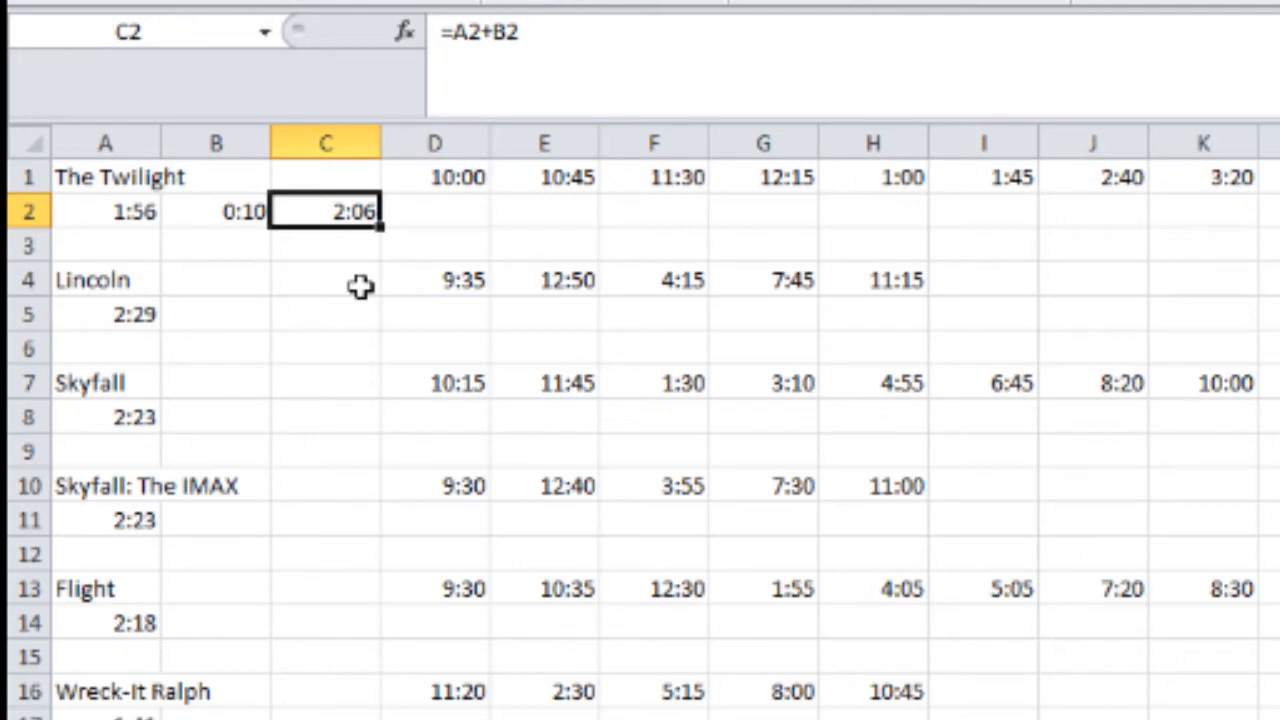
pyautogui.hotkey('ctrl', 'c')
pyautogui.click(337, 314)
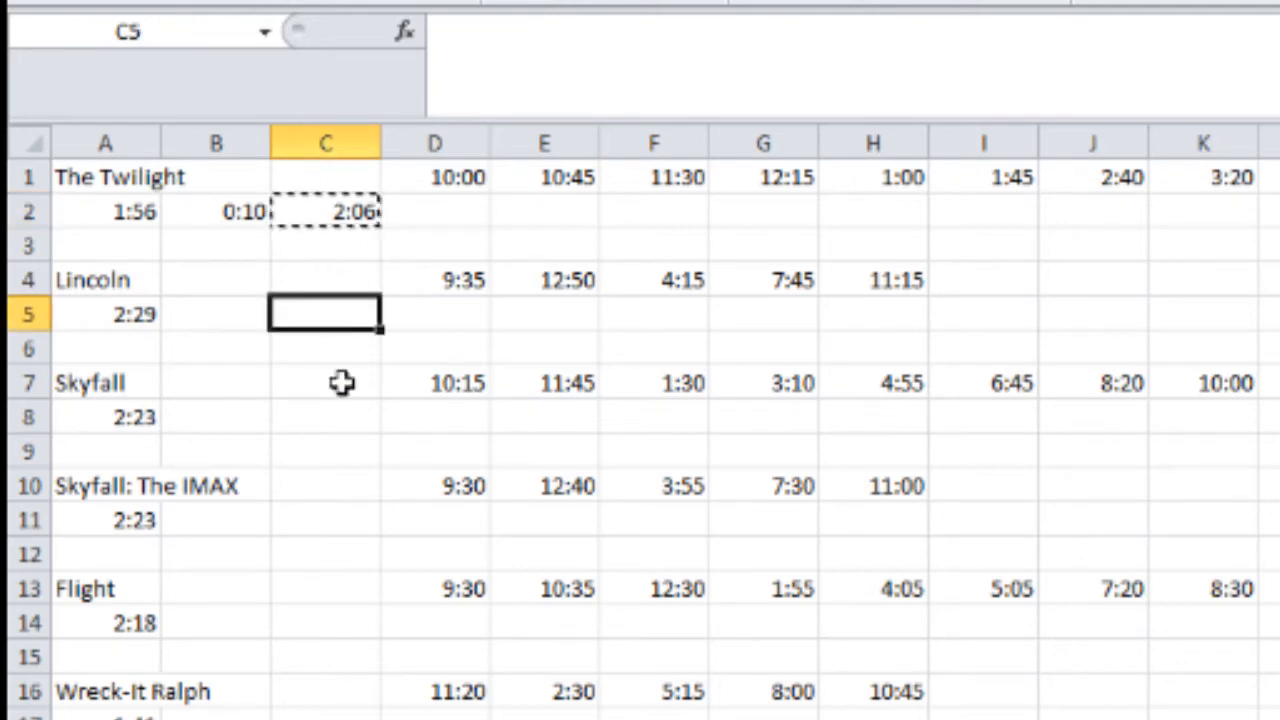
pyautogui.hotkey('ctrl', 'v')
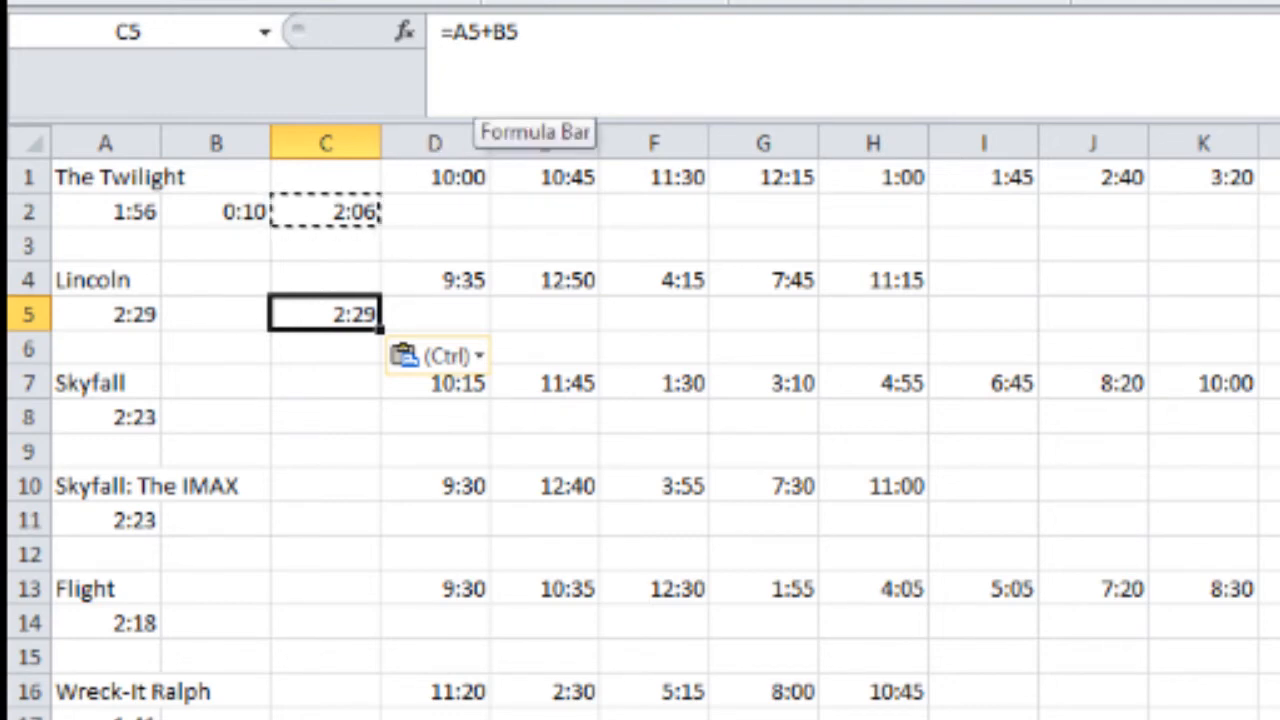
# Check the cells that the pasted formula in C5 refers to and undo the paste.
pyautogui.click(108, 316)
pyautogui.click(215, 313)
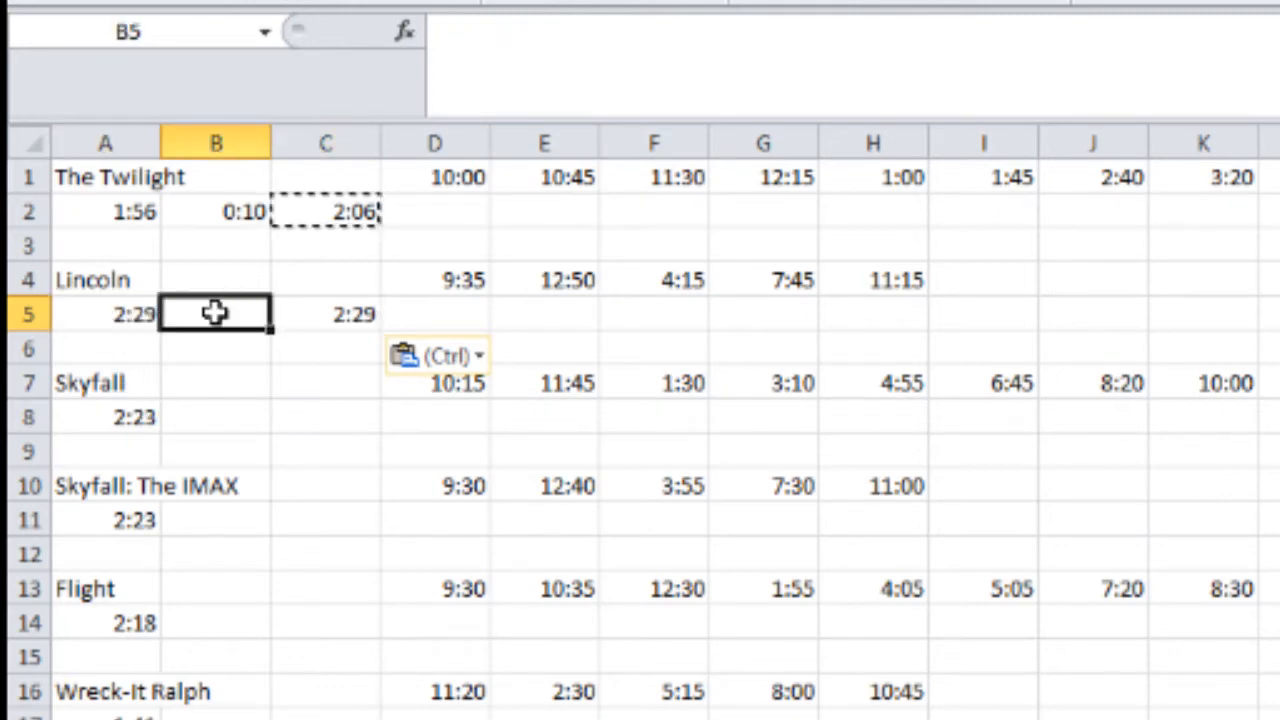
pyautogui.click(320, 316)
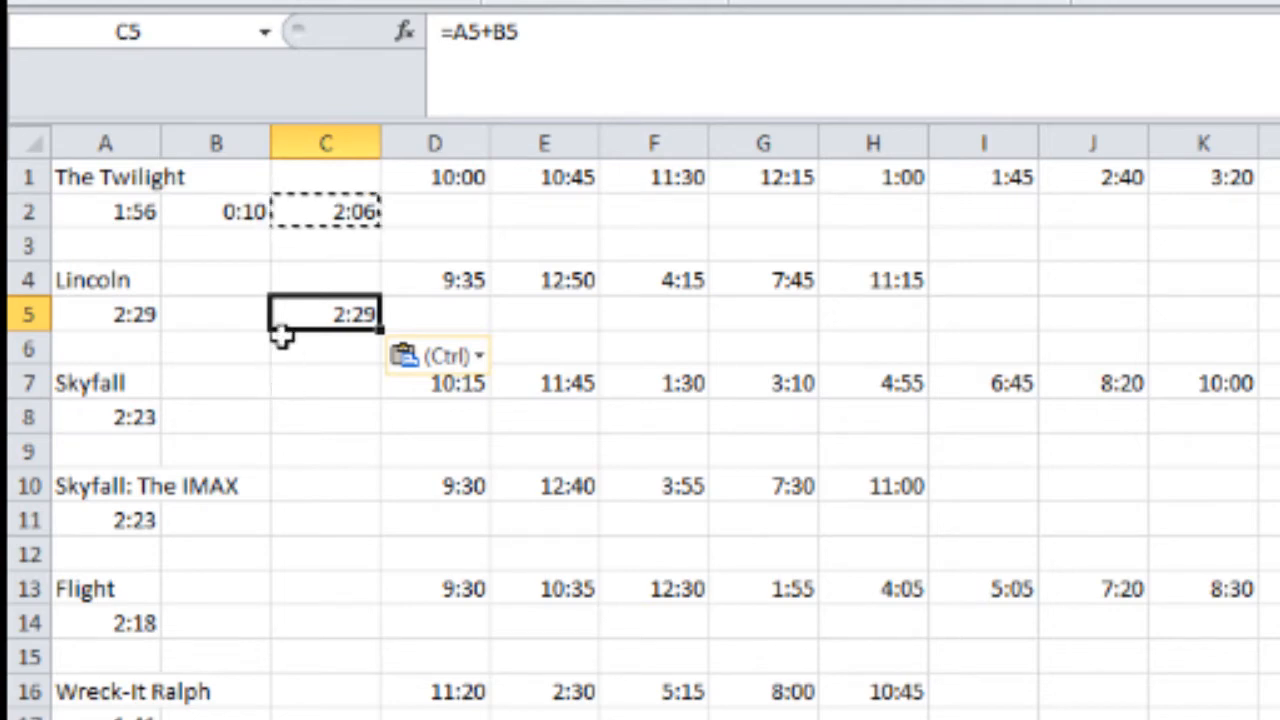
pyautogui.click(222, 210)
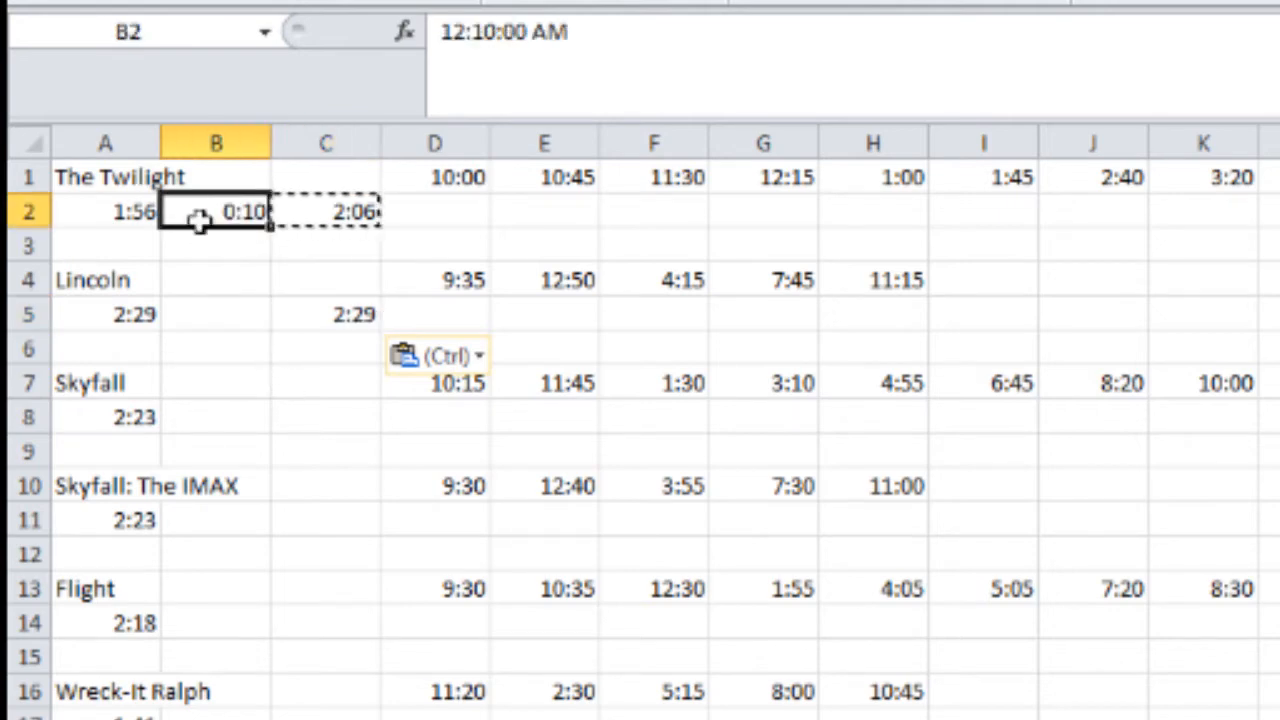
pyautogui.click(360, 314)
pyautogui.hotkey('ctrl', 'z')
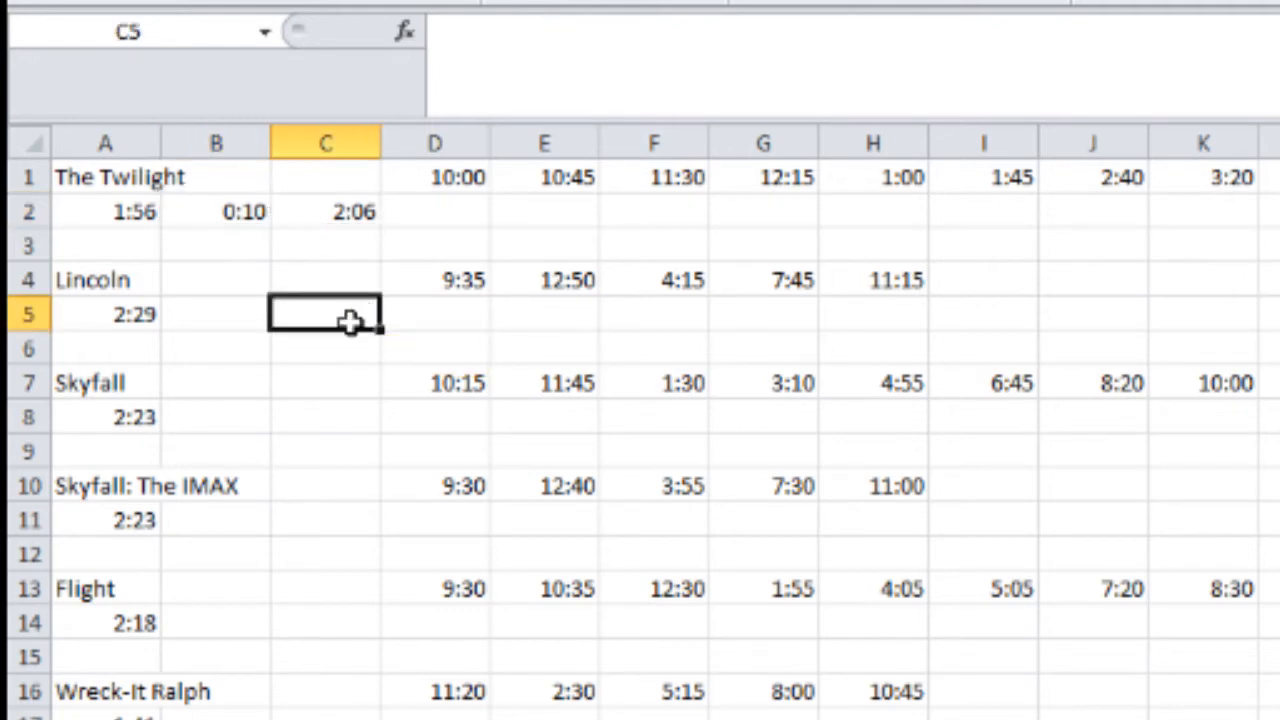
# Make the buffer reference in C2 absolute so that the formula reads =A2+$B$2.
pyautogui.moveTo(333, 245); pyautogui.dragTo(328, 220)
pyautogui.click(335, 213)
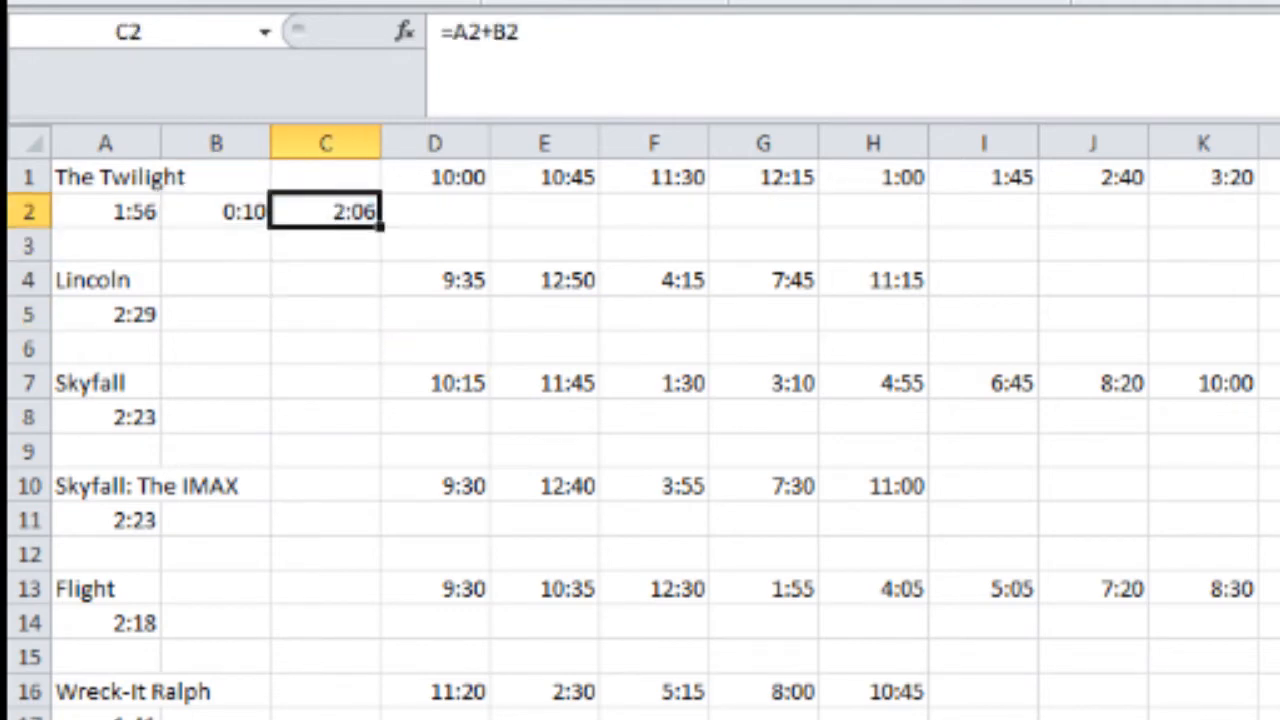
pyautogui.click(491, 32)
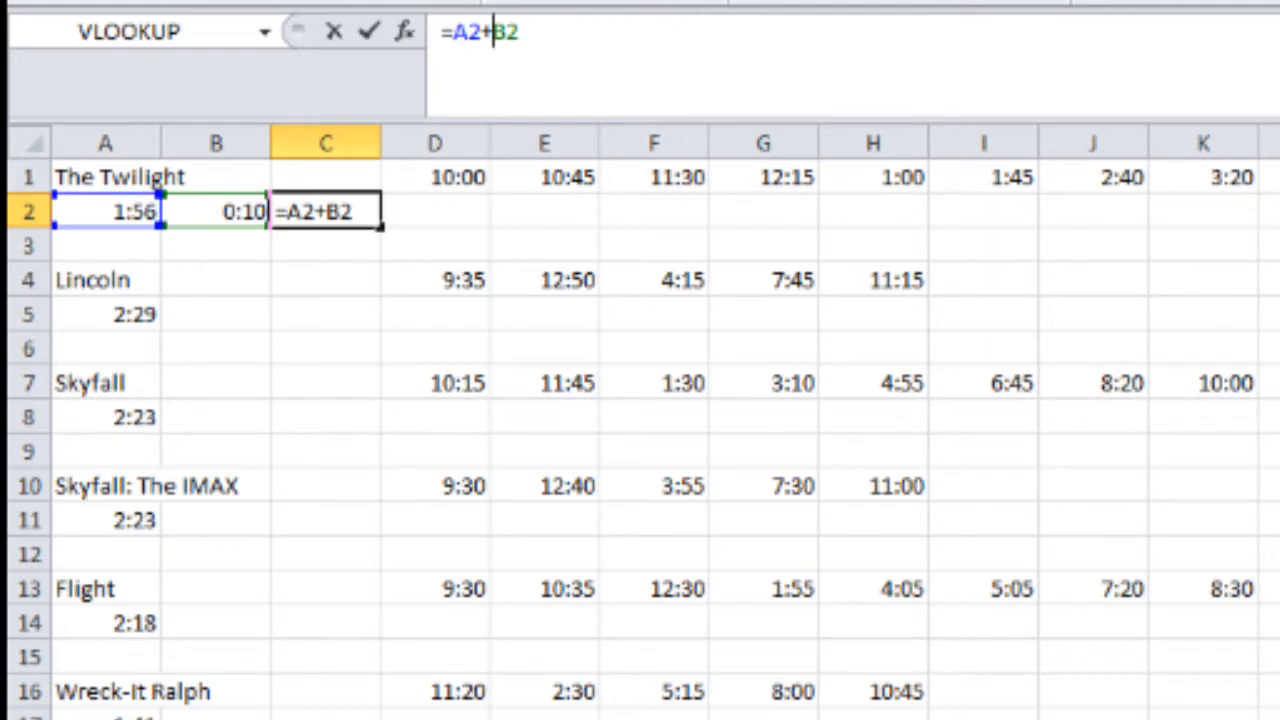
pyautogui.write('$B')
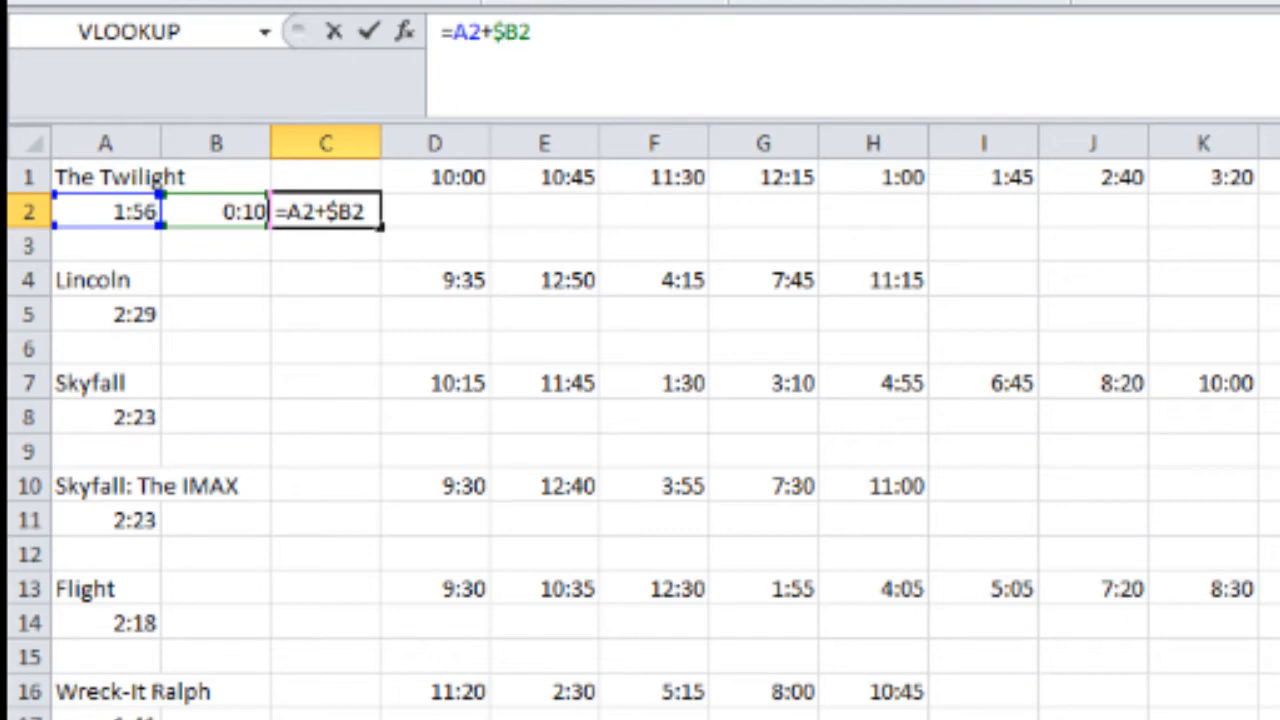
pyautogui.write('$')
pyautogui.moveTo(493, 32); pyautogui.dragTo(518, 32)
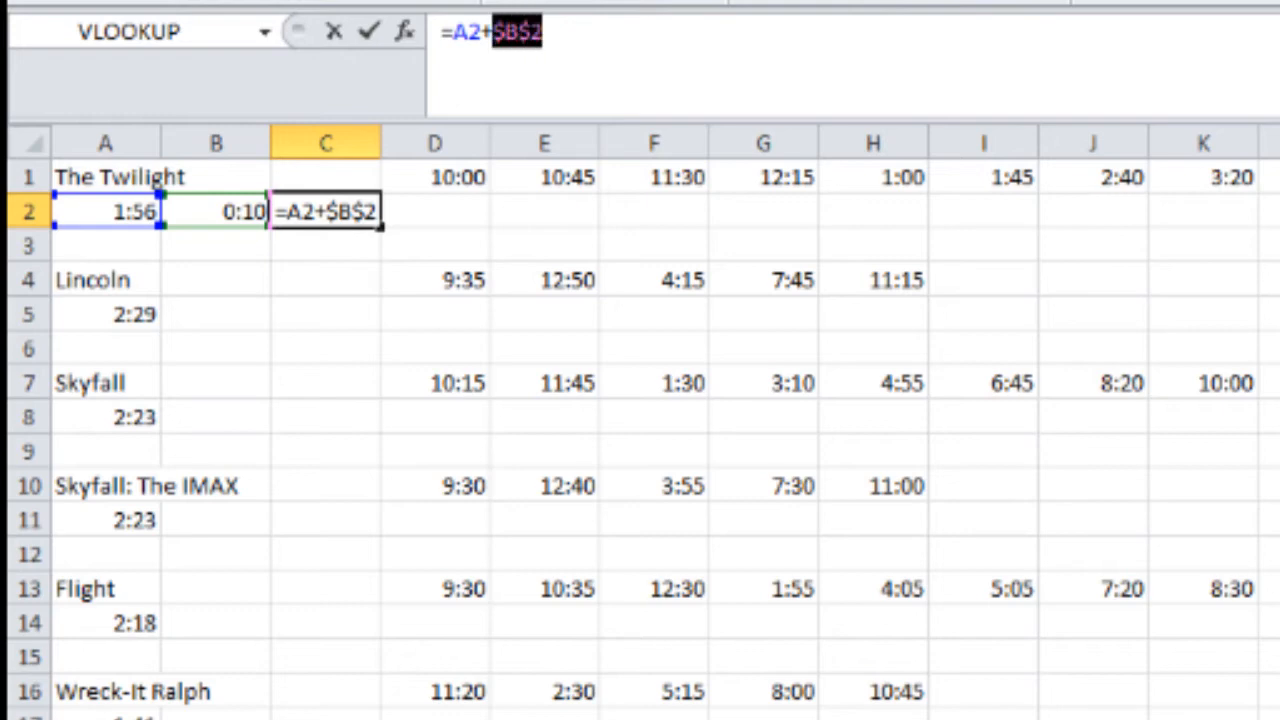
pyautogui.click(543, 32)
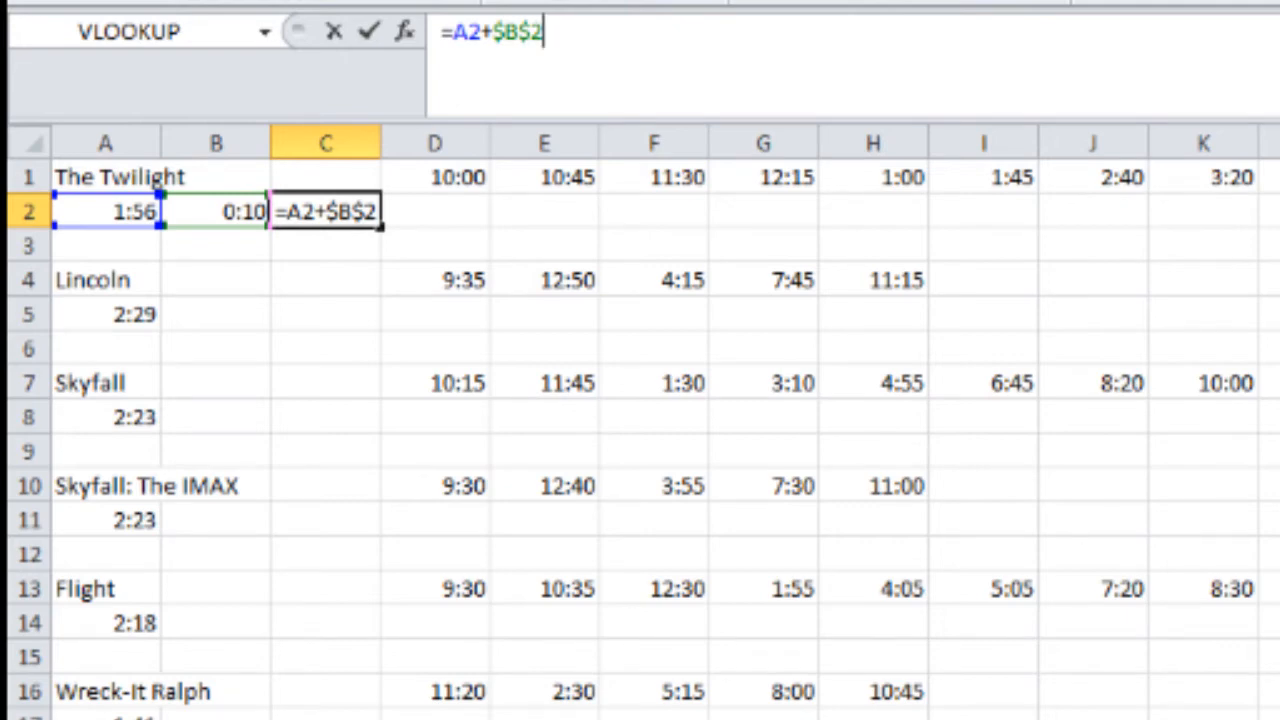
pyautogui.press('Return')
# Copy the formula with the absolute reference from C2 into C5 for Lincoln.
pyautogui.click(337, 277)
pyautogui.click(339, 215)
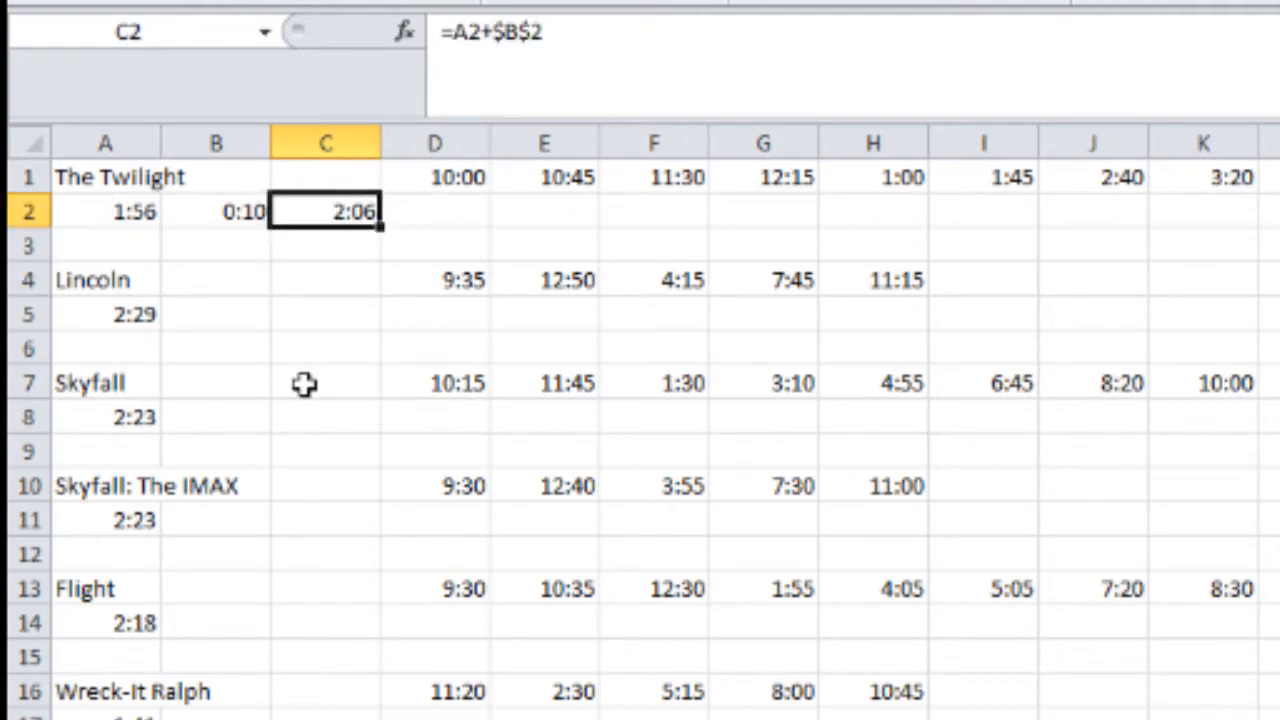
pyautogui.hotkey('ctrl', 'c')
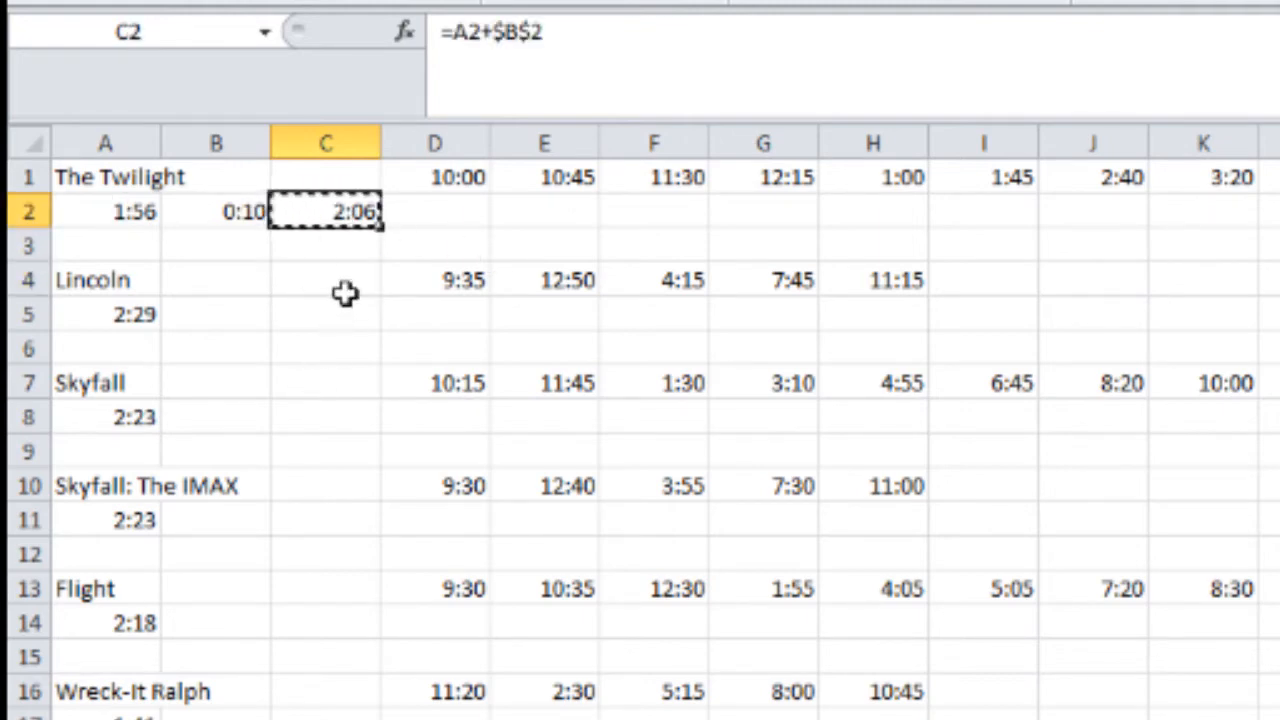
pyautogui.click(340, 305)
pyautogui.hotkey('ctrl', 'v')
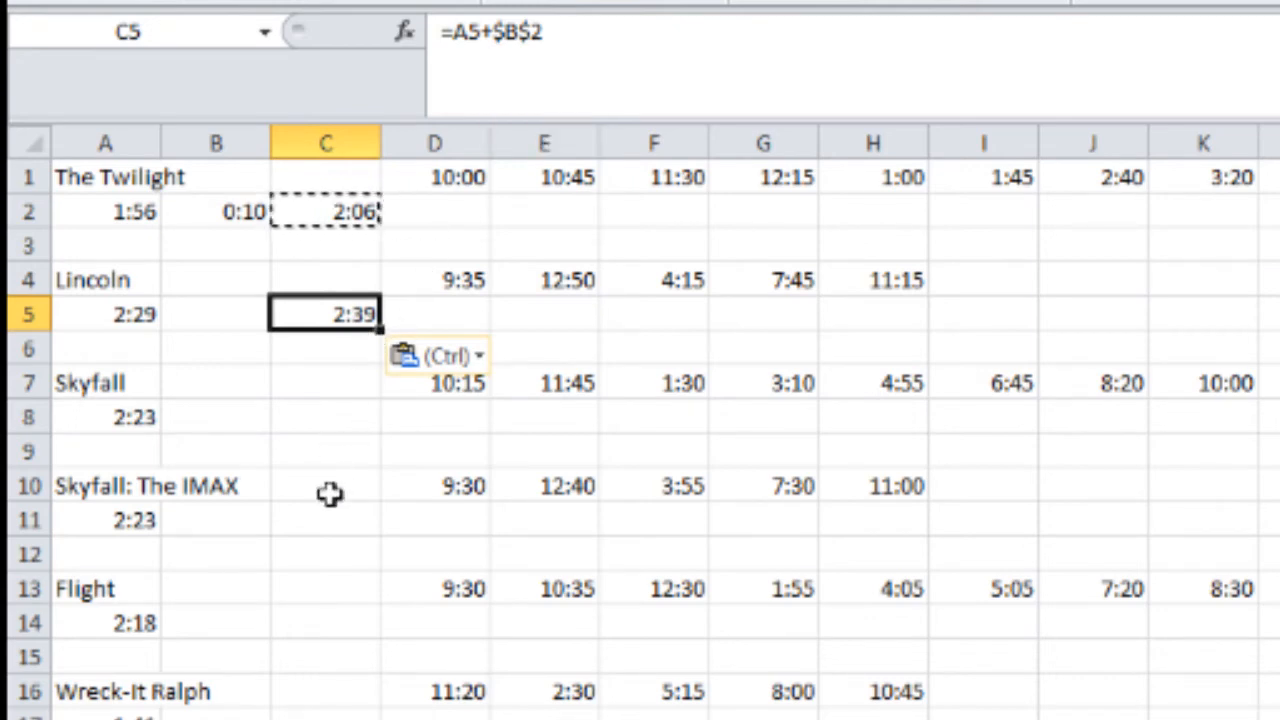
# Paste the copied total-time formula into C8, C11, C14 and C17 for the remaining movies.
pyautogui.click(331, 392)
pyautogui.click(322, 424)
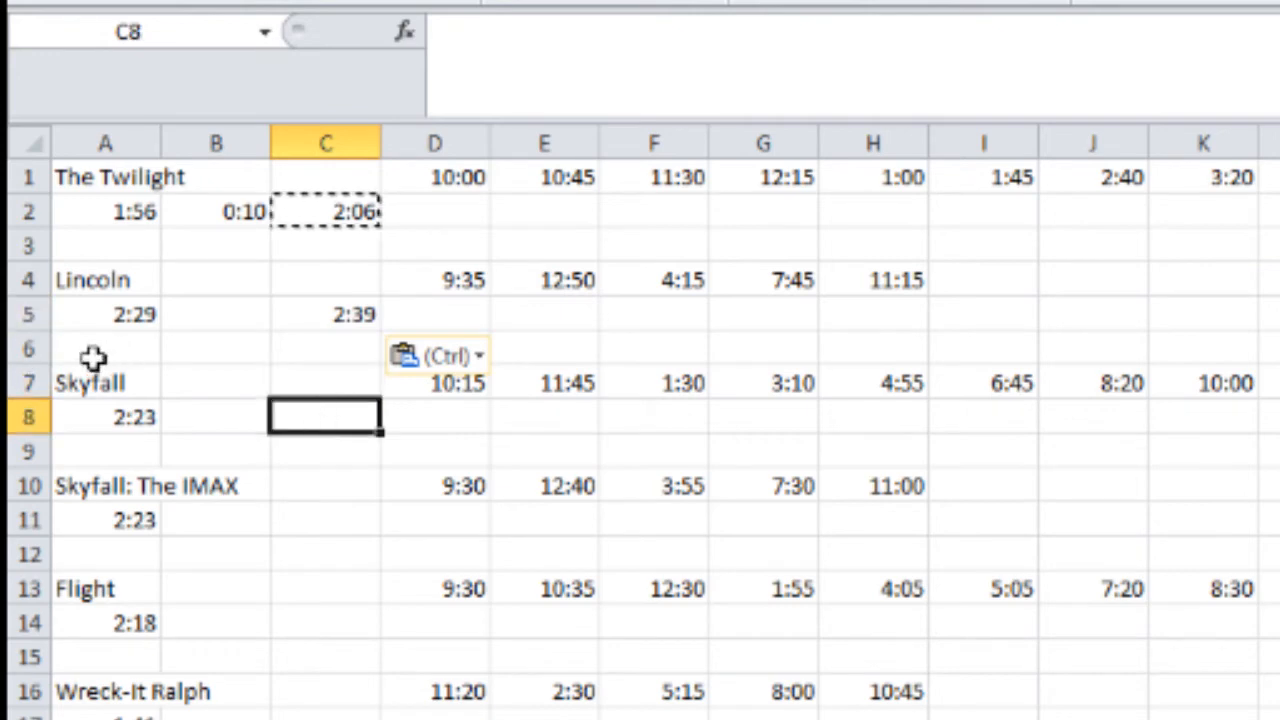
pyautogui.hotkey('ctrl', 'v')
pyautogui.click(323, 522)
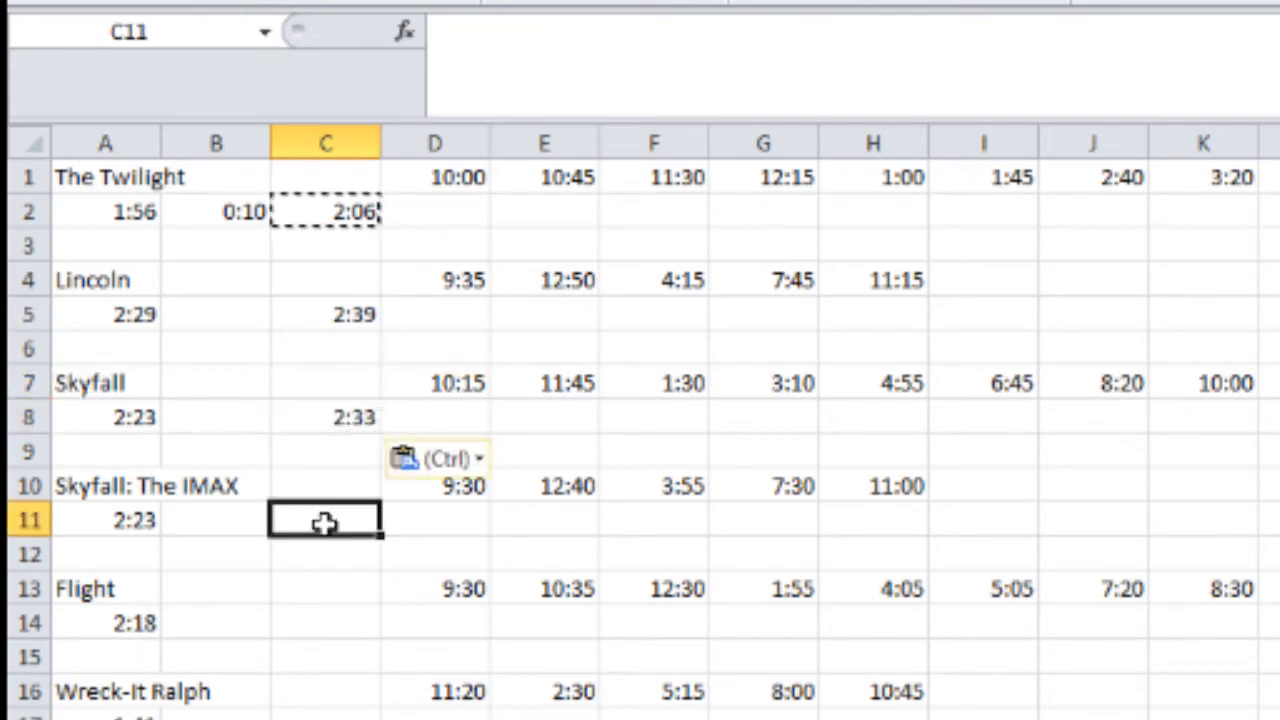
pyautogui.hotkey('ctrl', 'v')
pyautogui.click(364, 622)
pyautogui.hotkey('ctrl', 'v')
pyautogui.click(340, 714)
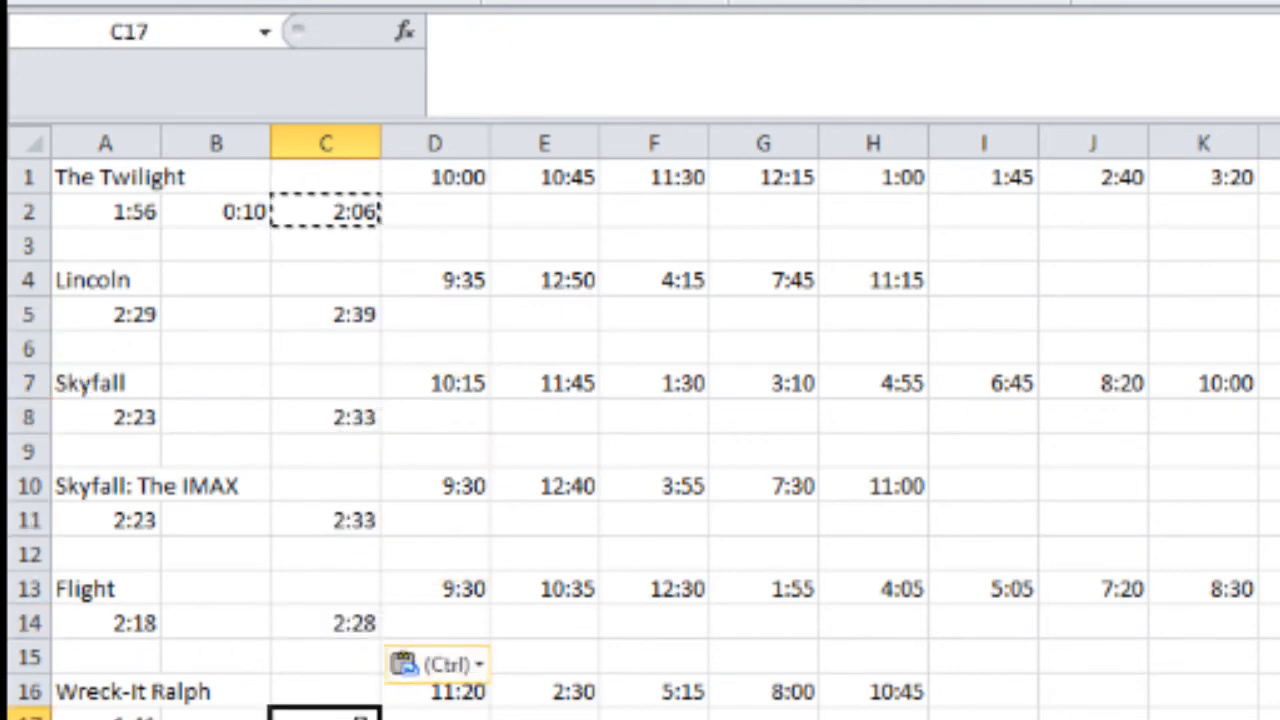
pyautogui.hotkey('ctrl', 'v')
# Examine the running times and pasted formulas in rows 11, 14 and 17 against the shared buffer in B2.
pyautogui.moveTo(137, 520); pyautogui.dragTo(314, 520)
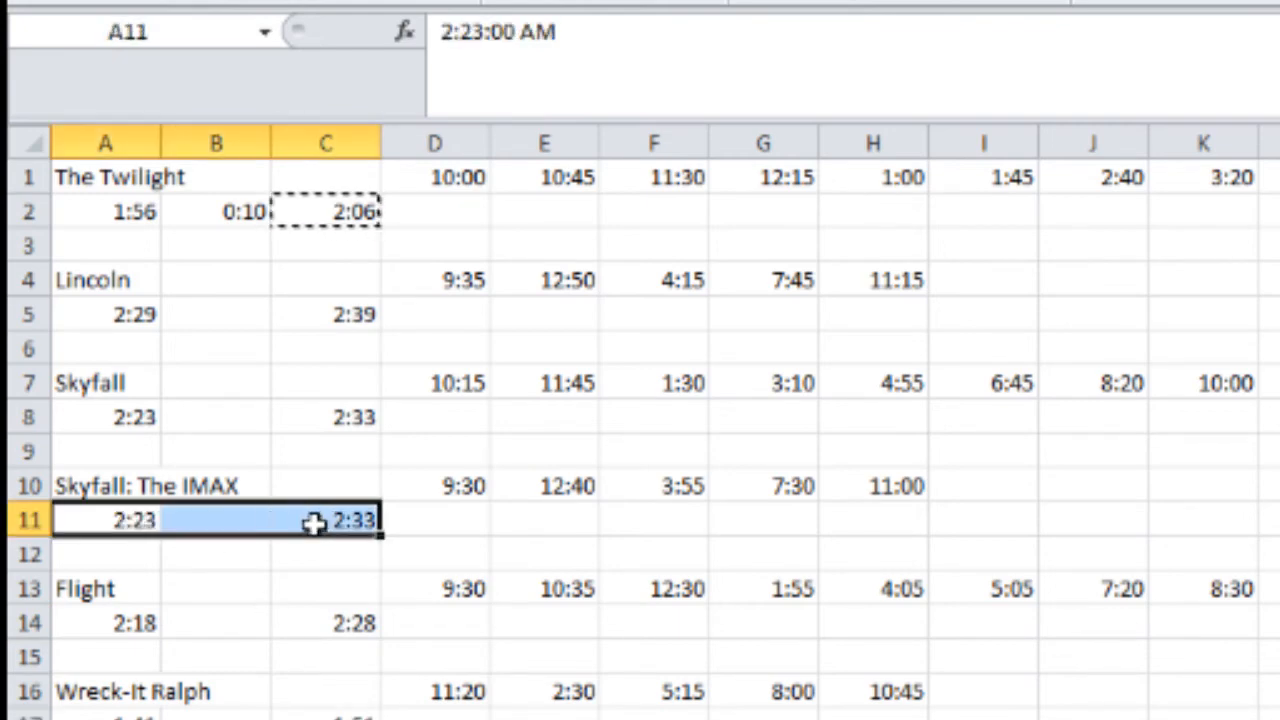
pyautogui.moveTo(130, 622); pyautogui.dragTo(330, 624)
pyautogui.moveTo(211, 710); pyautogui.dragTo(340, 712)
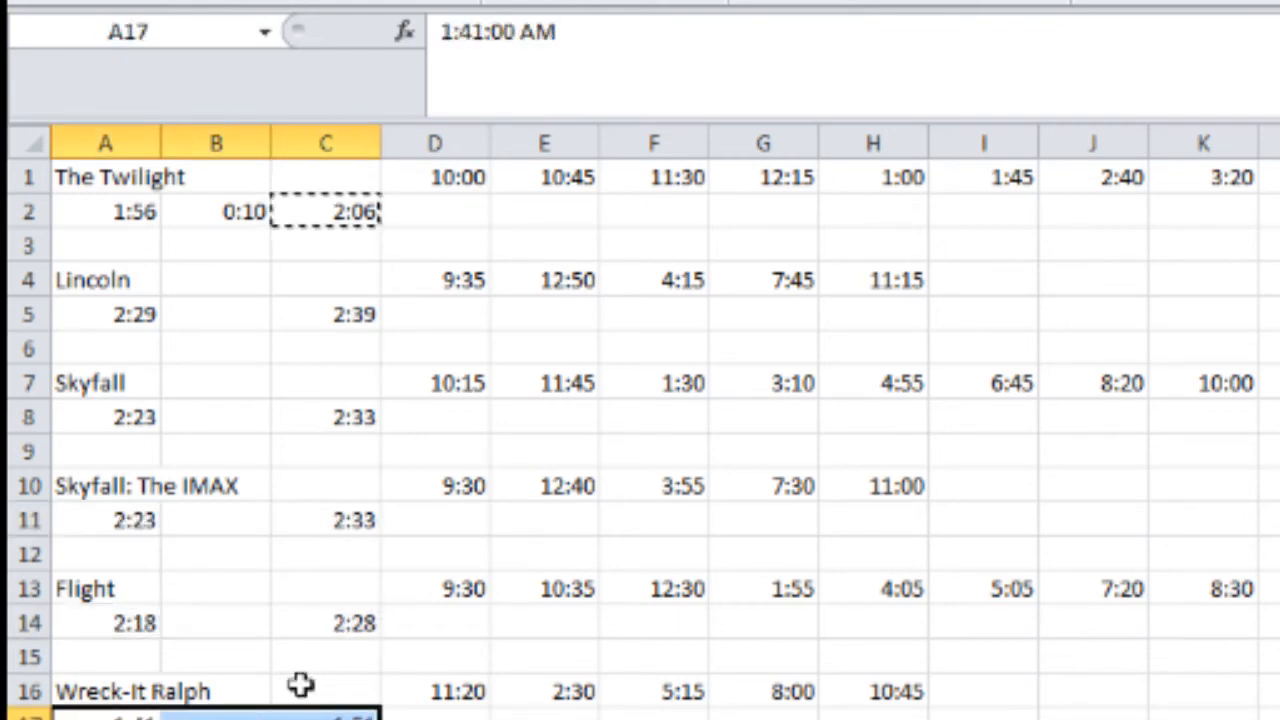
pyautogui.click(243, 212)
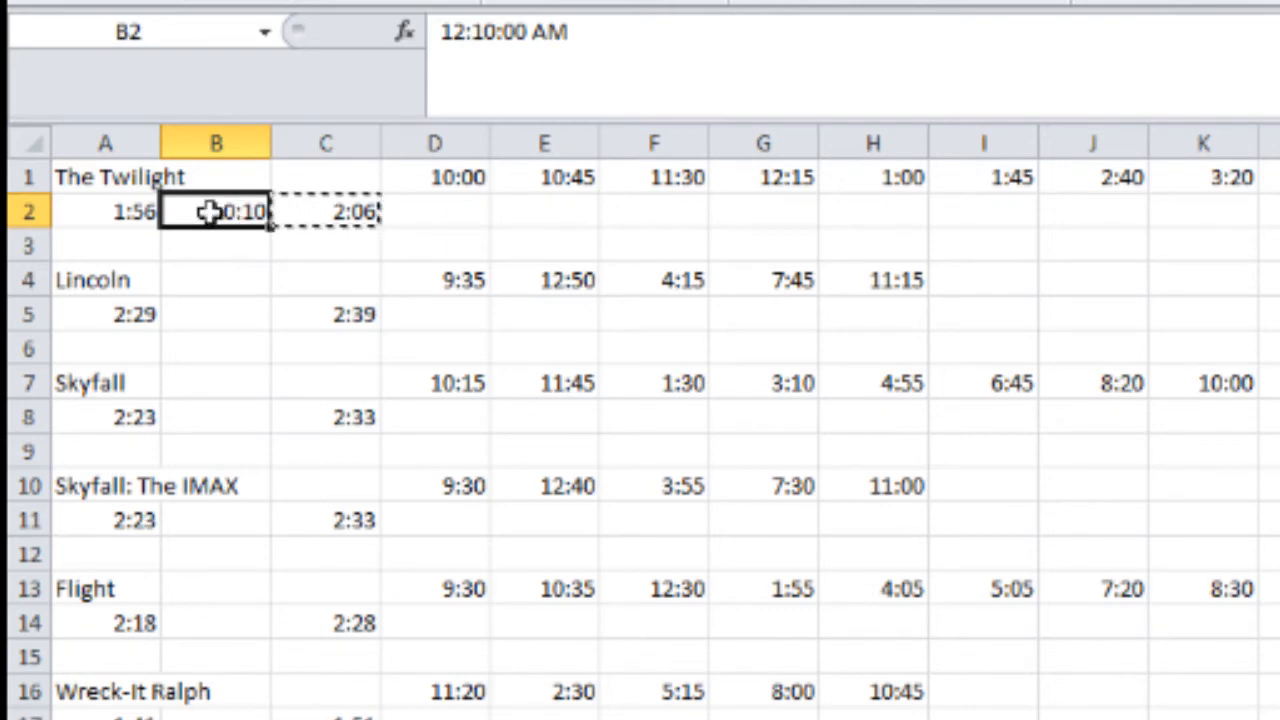
pyautogui.click(340, 712)
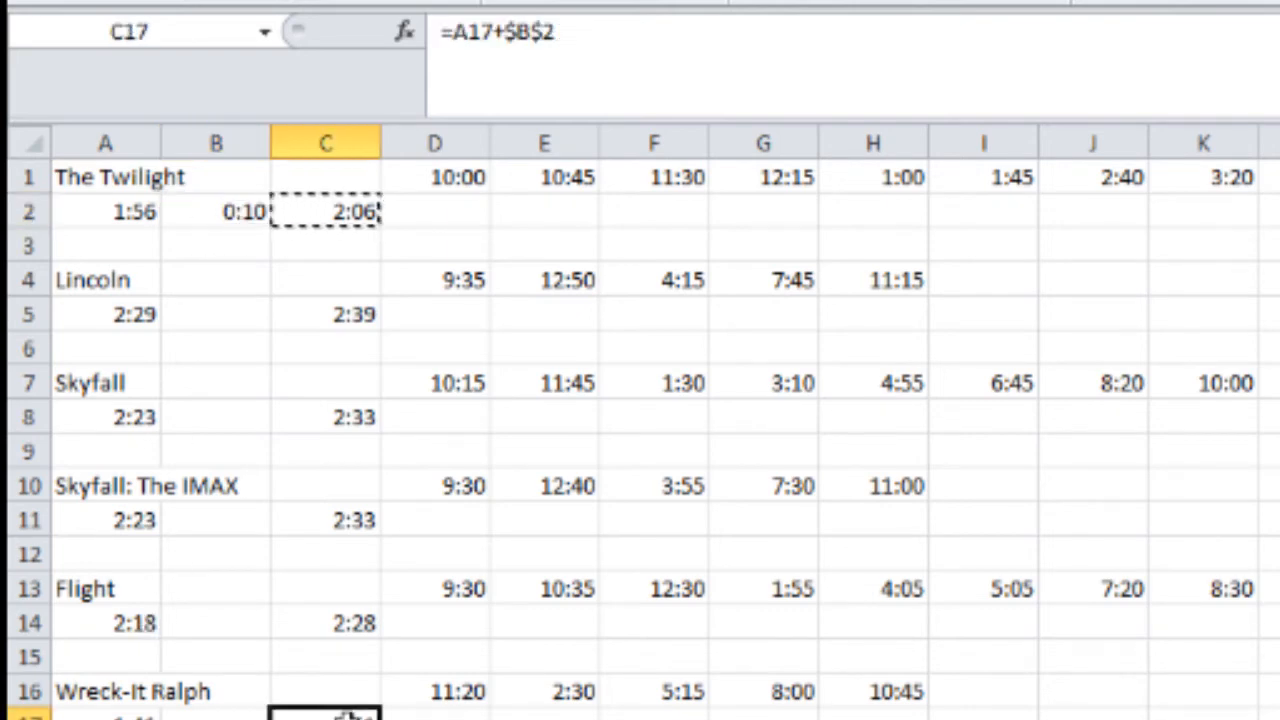
# Set the shared buffer time in B2 to 0:05.
pyautogui.click(222, 210)
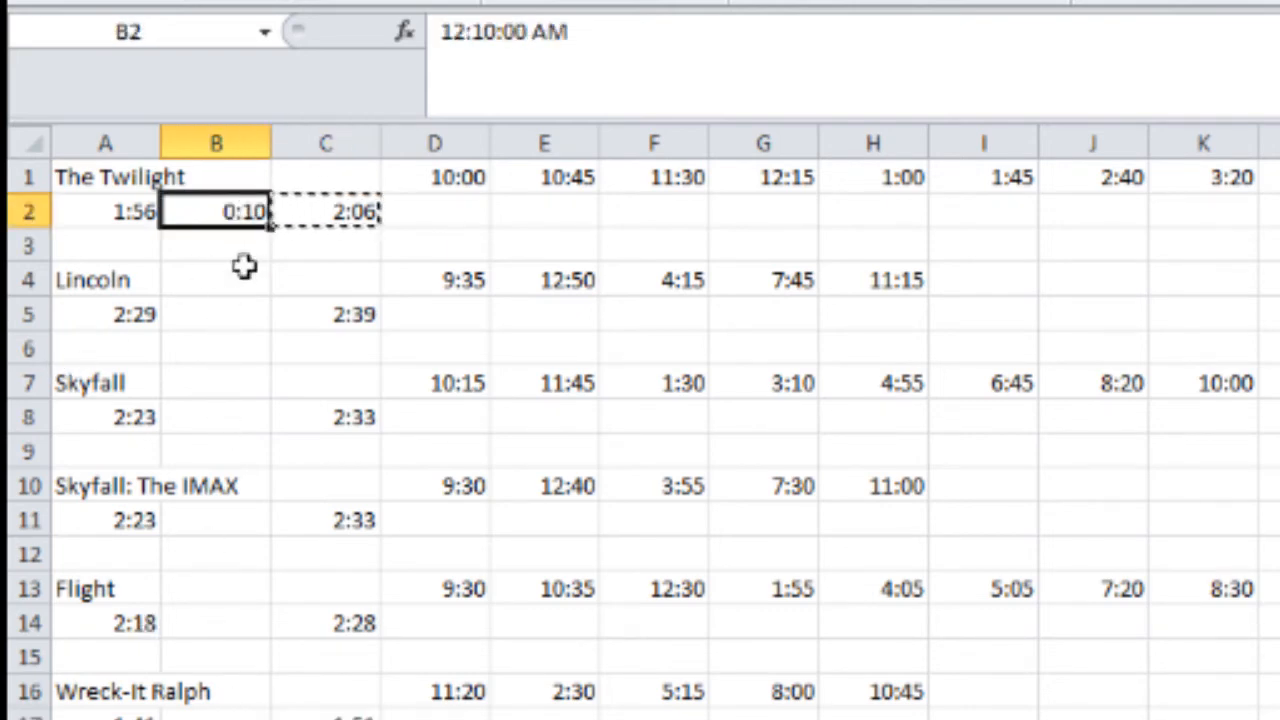
pyautogui.doubleClick(247, 208)
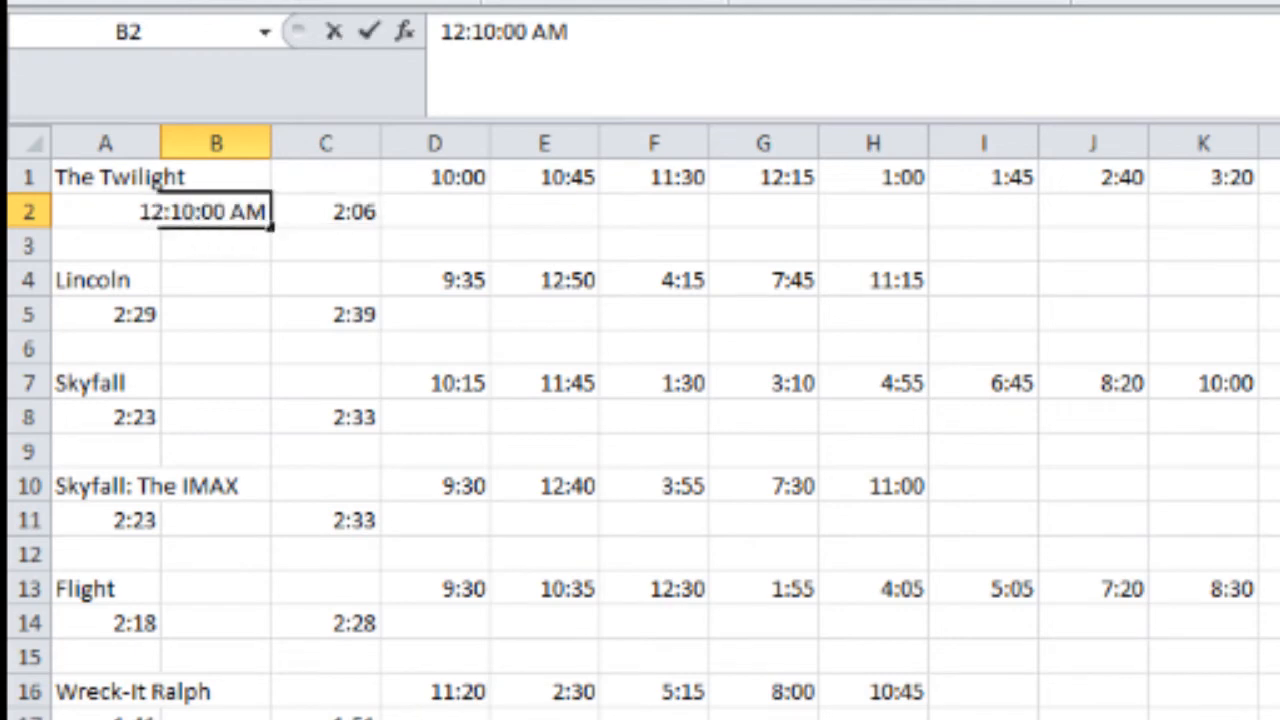
pyautogui.click(228, 305)
pyautogui.click(237, 211)
pyautogui.write('0')
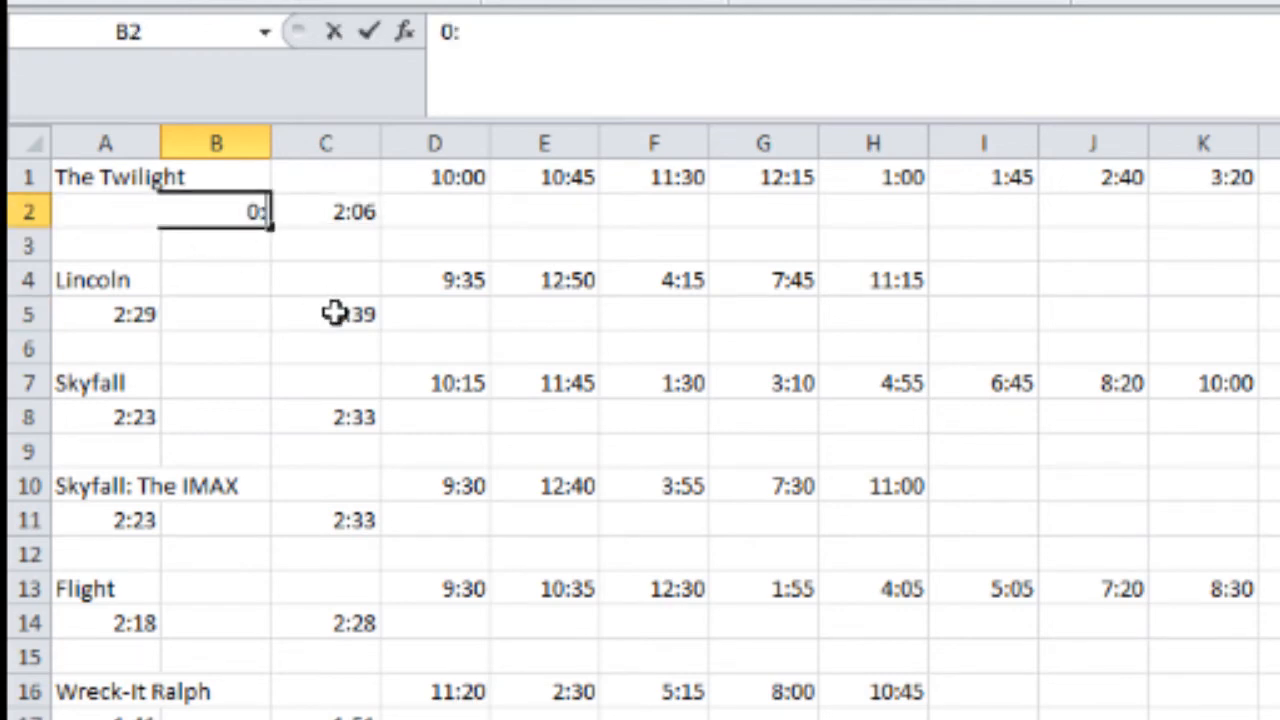
pyautogui.write(':05')
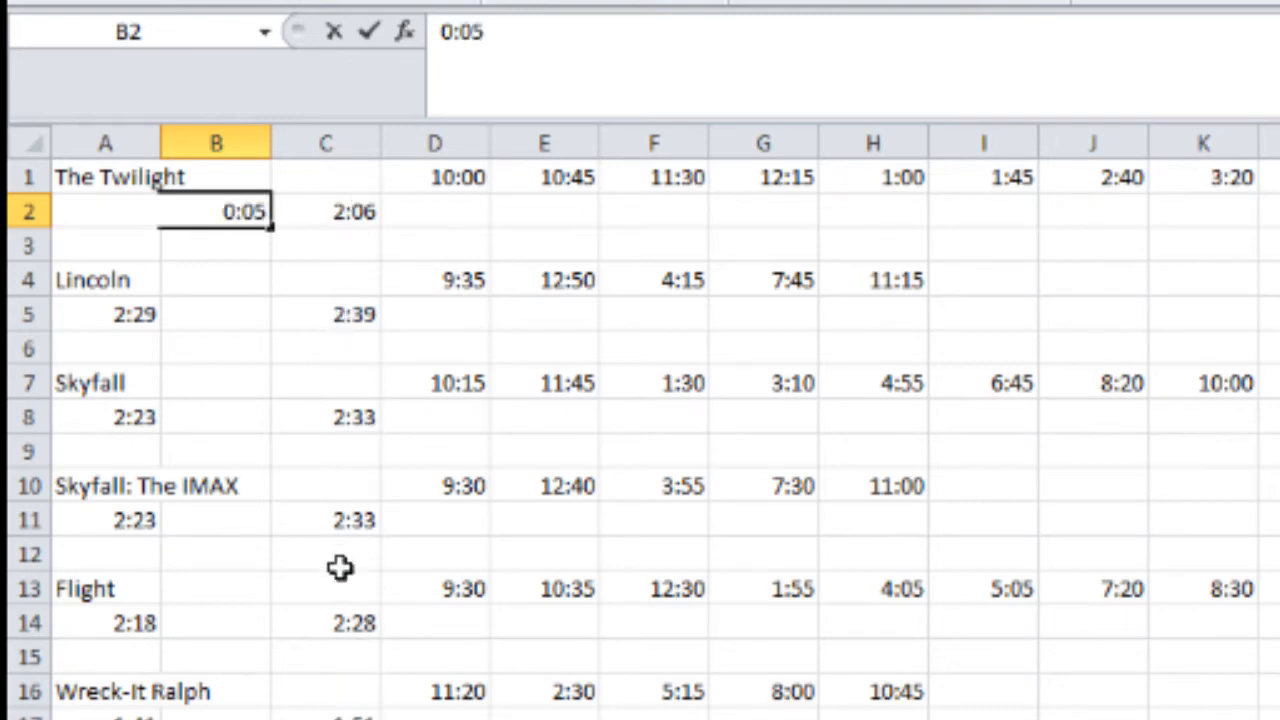
pyautogui.press('Return')
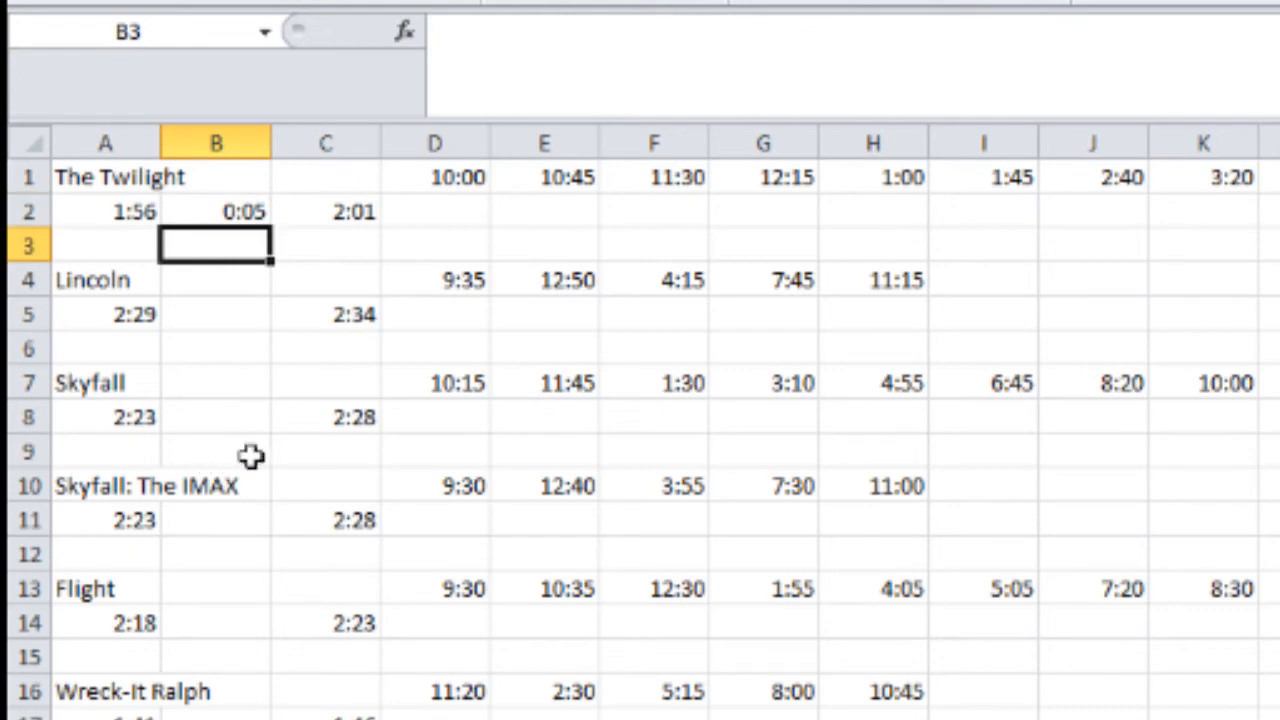
# Examine how the total times in column C depend on the buffer time in B2.
pyautogui.moveTo(322, 180); pyautogui.dragTo(298, 717)
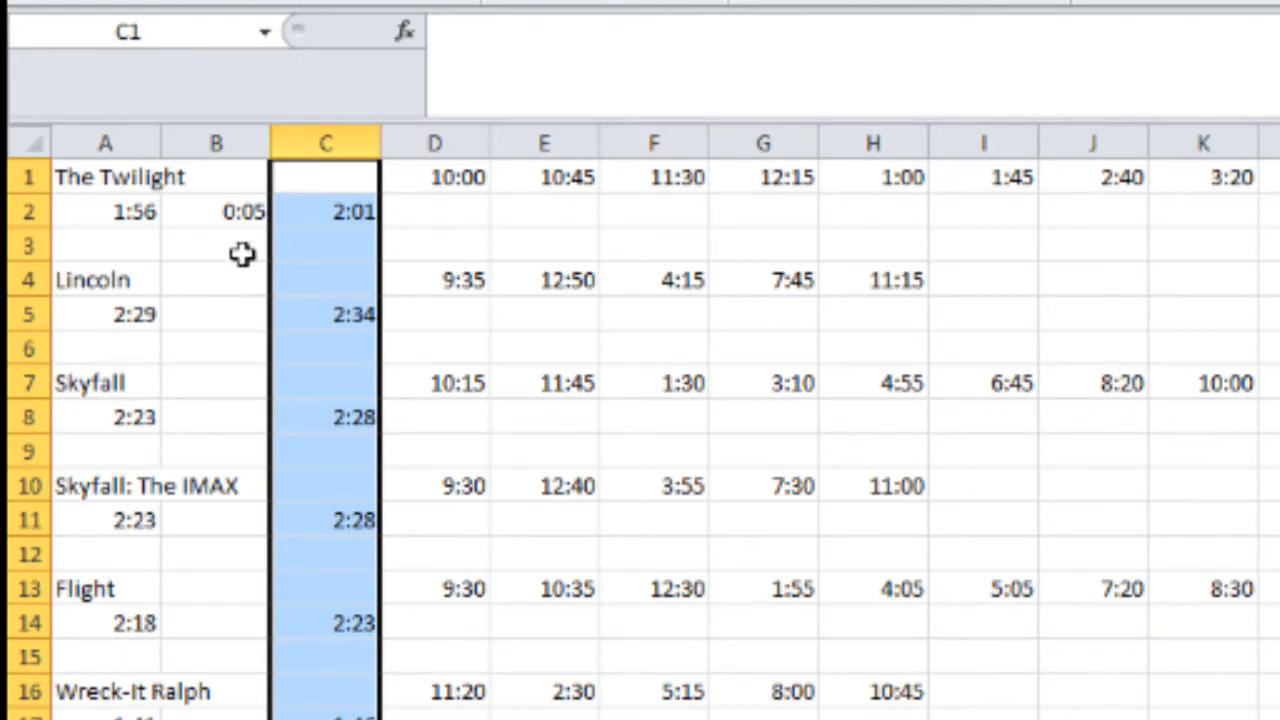
pyautogui.click(236, 207)
pyautogui.click(223, 377)
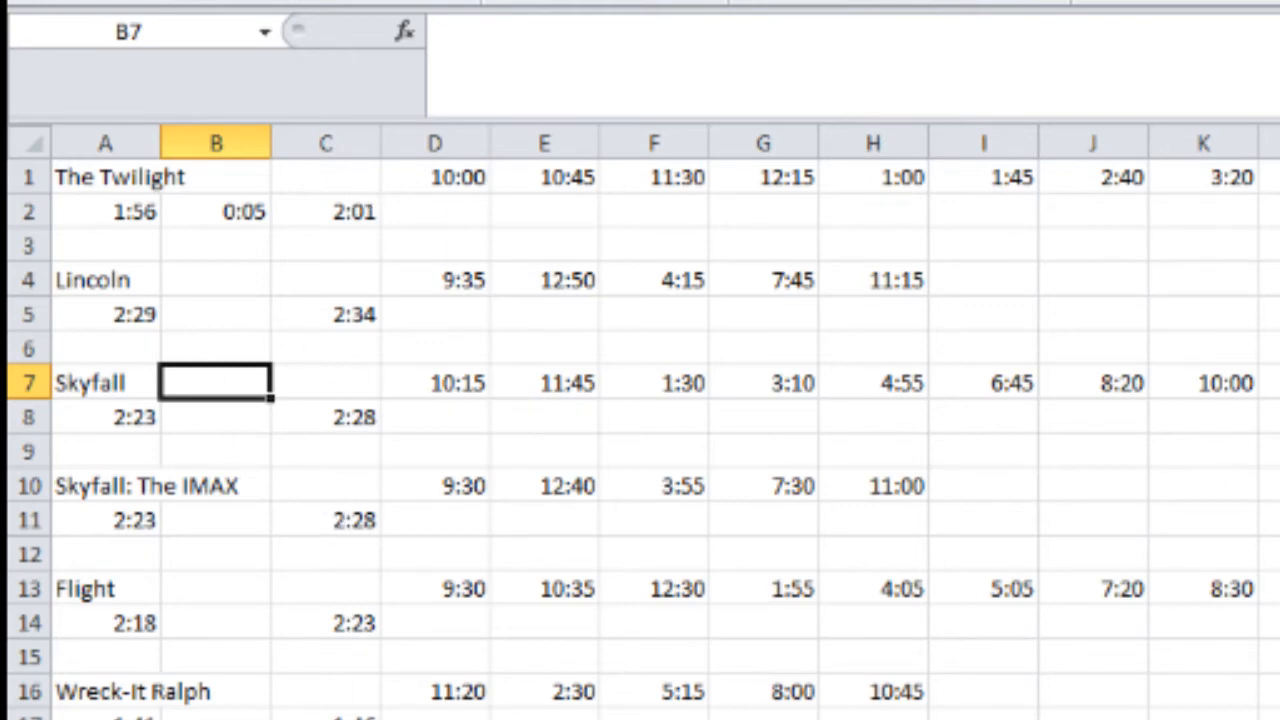
pyautogui.click(222, 210)
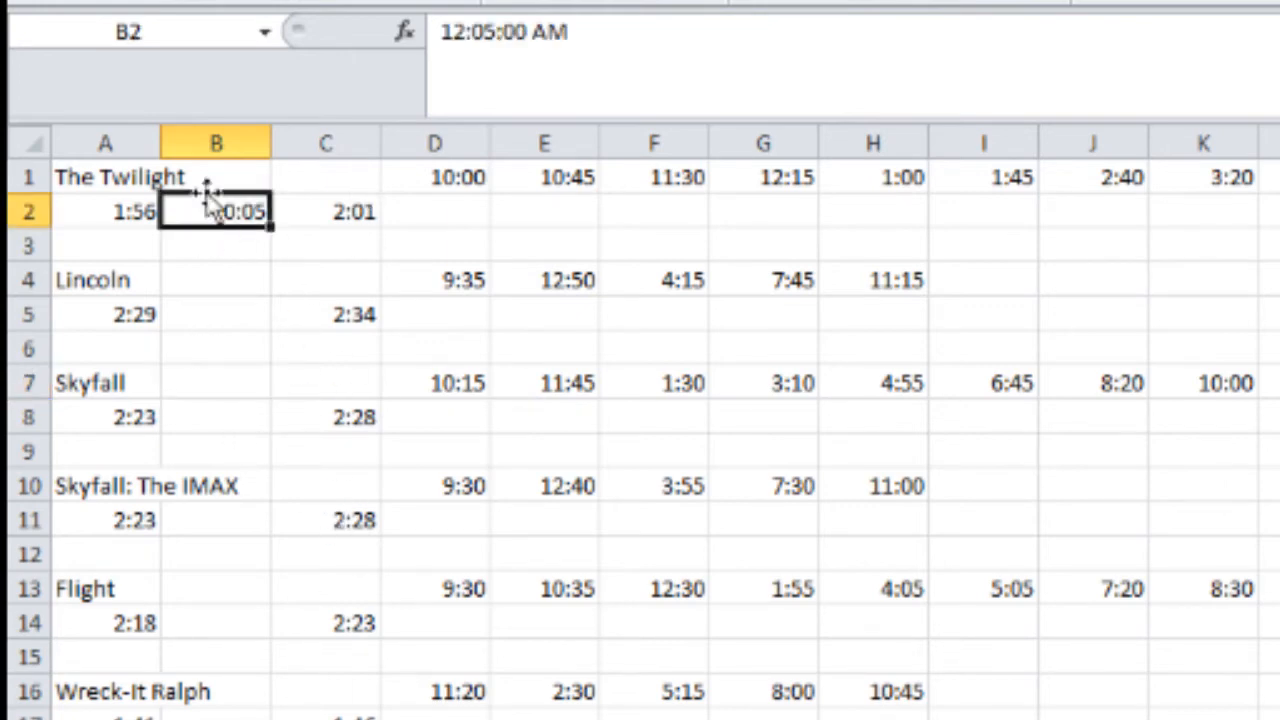
pyautogui.click(322, 306)
# Set the shared buffer time in B2 to 0:10 and check the formula in C2.
pyautogui.click(234, 222)
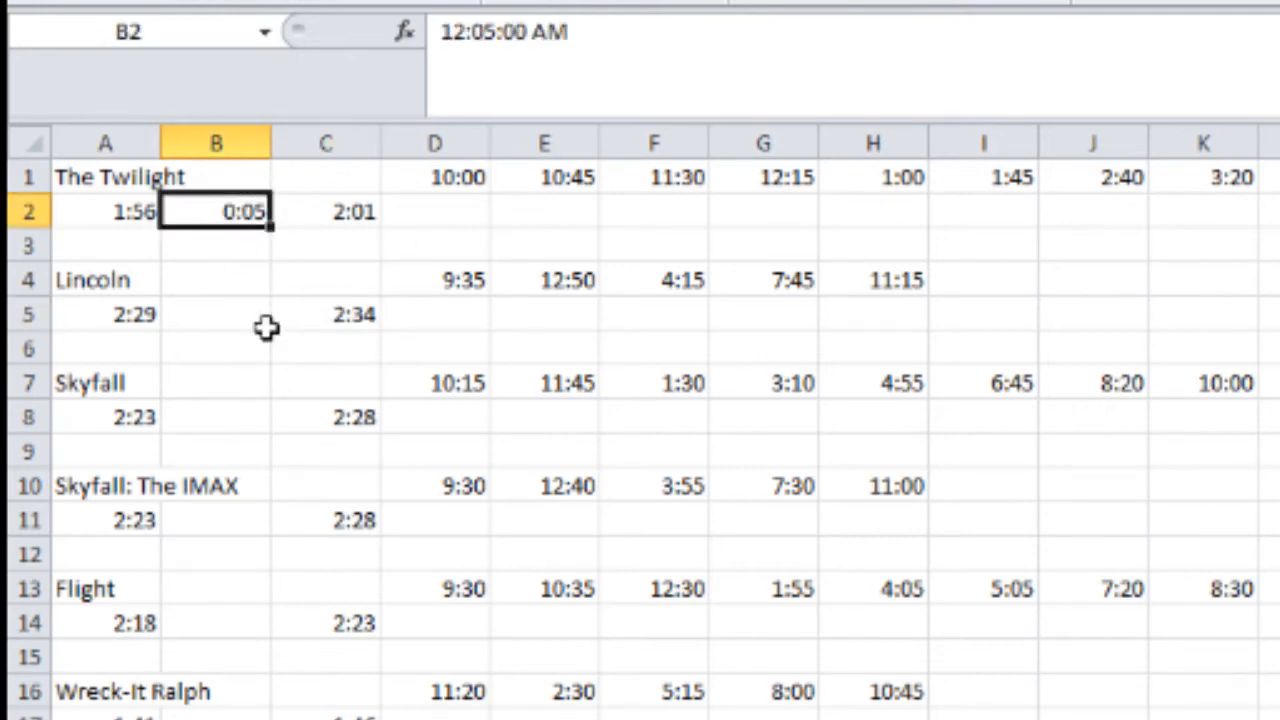
pyautogui.write('0:1')
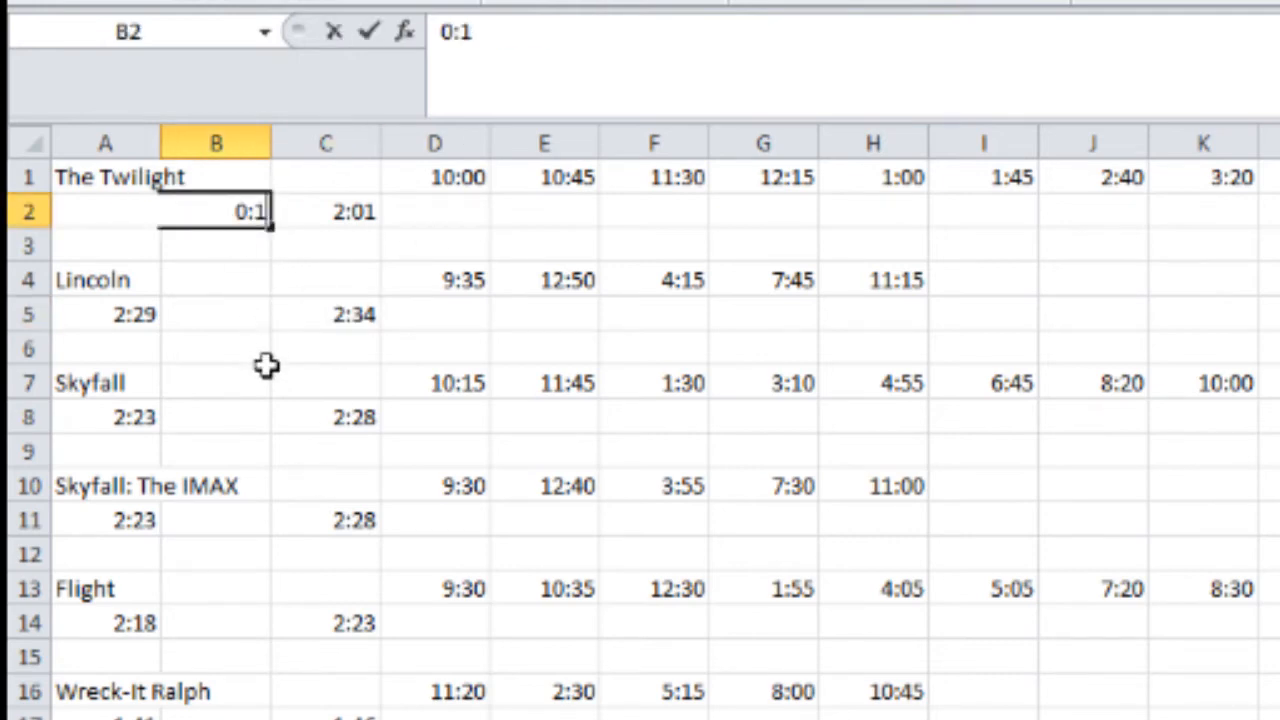
pyautogui.write('0')
pyautogui.press('Return')
pyautogui.click(274, 497)
pyautogui.click(353, 208)
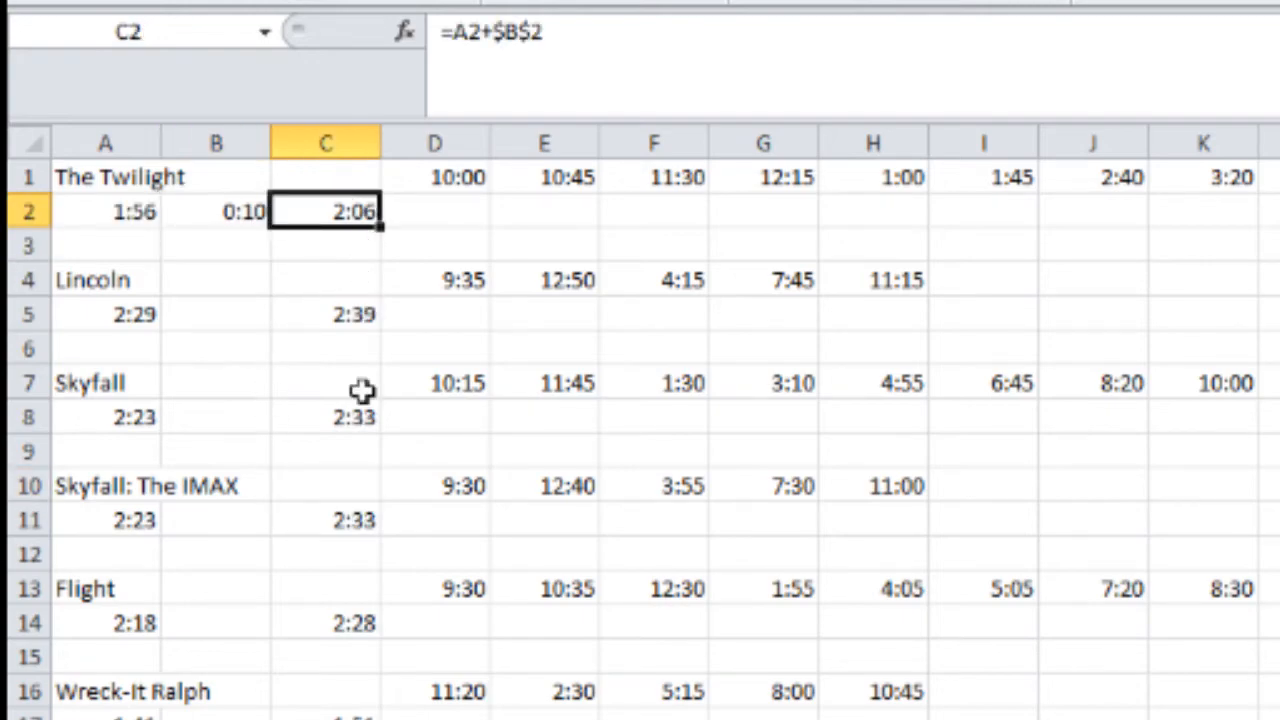
# Copy the total-time formula from C2 into C20, C23, C26 and C29.
pyautogui.hotkey('ctrl', 'c')
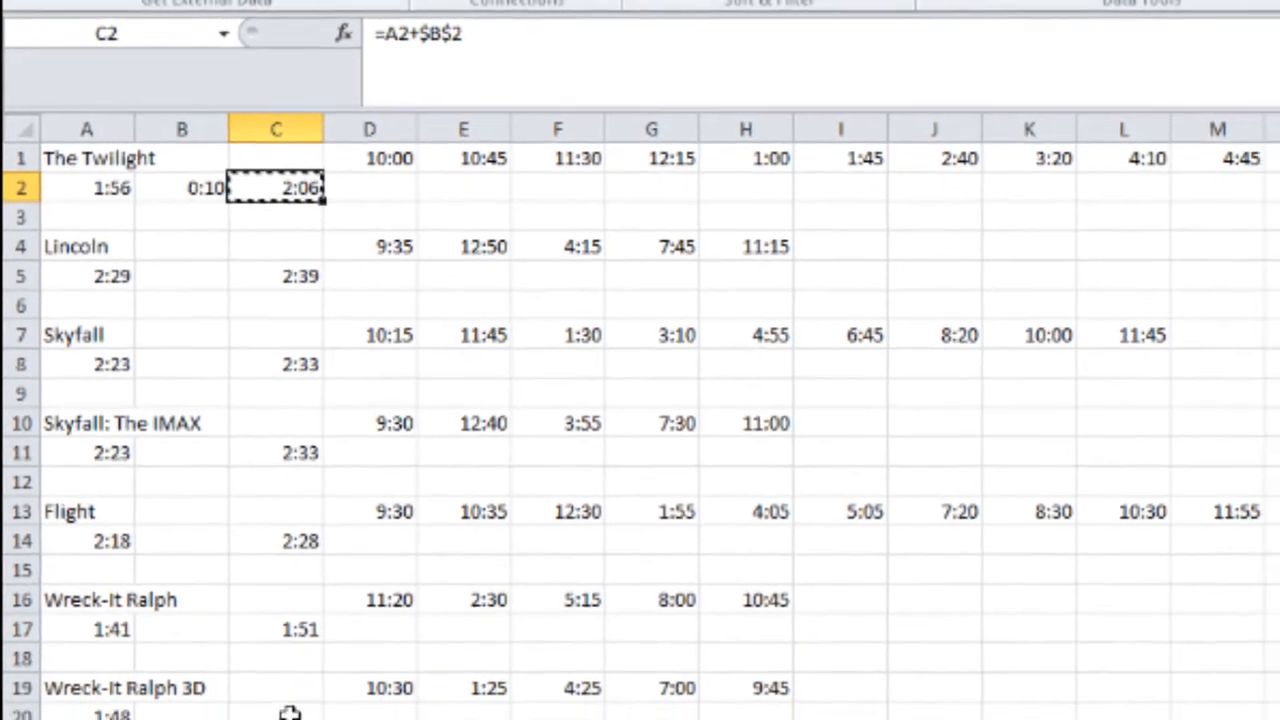
pyautogui.click(260, 680)
pyautogui.hotkey('ctrl', 'v')
pyautogui.click(228, 685)
pyautogui.hotkey('ctrl', 'v')
pyautogui.click(203, 689)
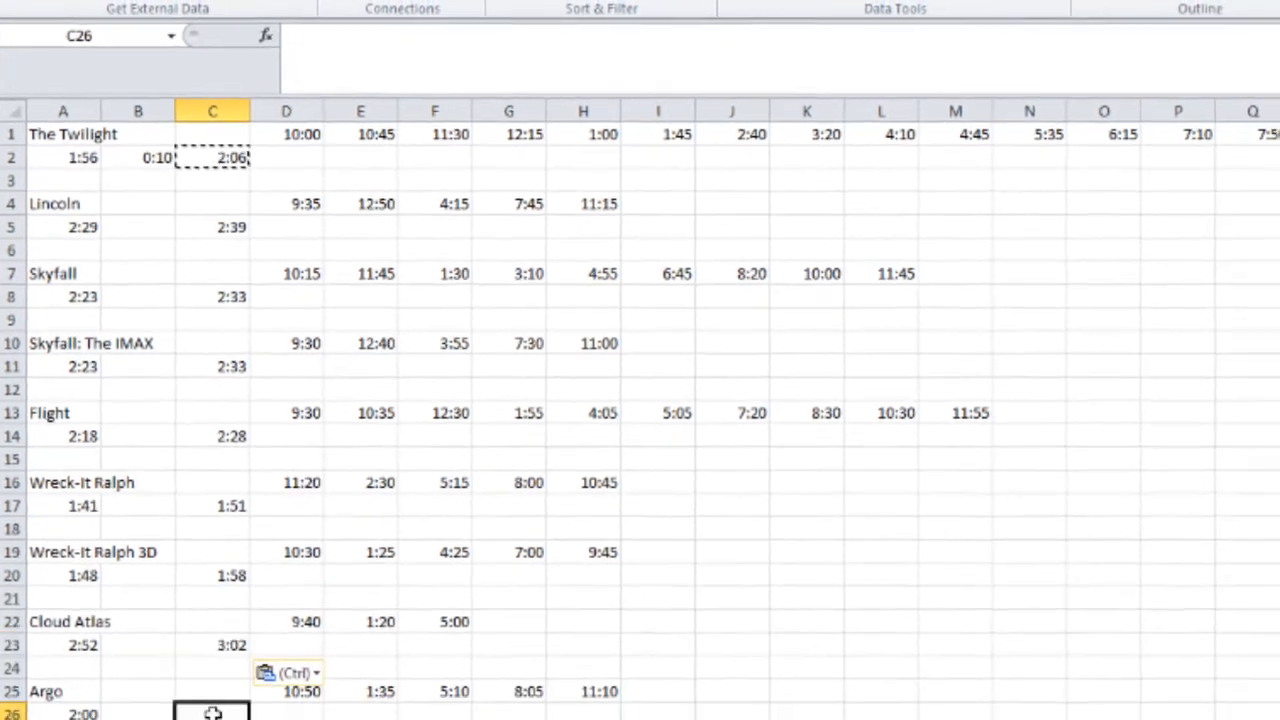
pyautogui.hotkey('ctrl', 'v')
pyautogui.click(203, 719)
pyautogui.hotkey('ctrl', 'v')
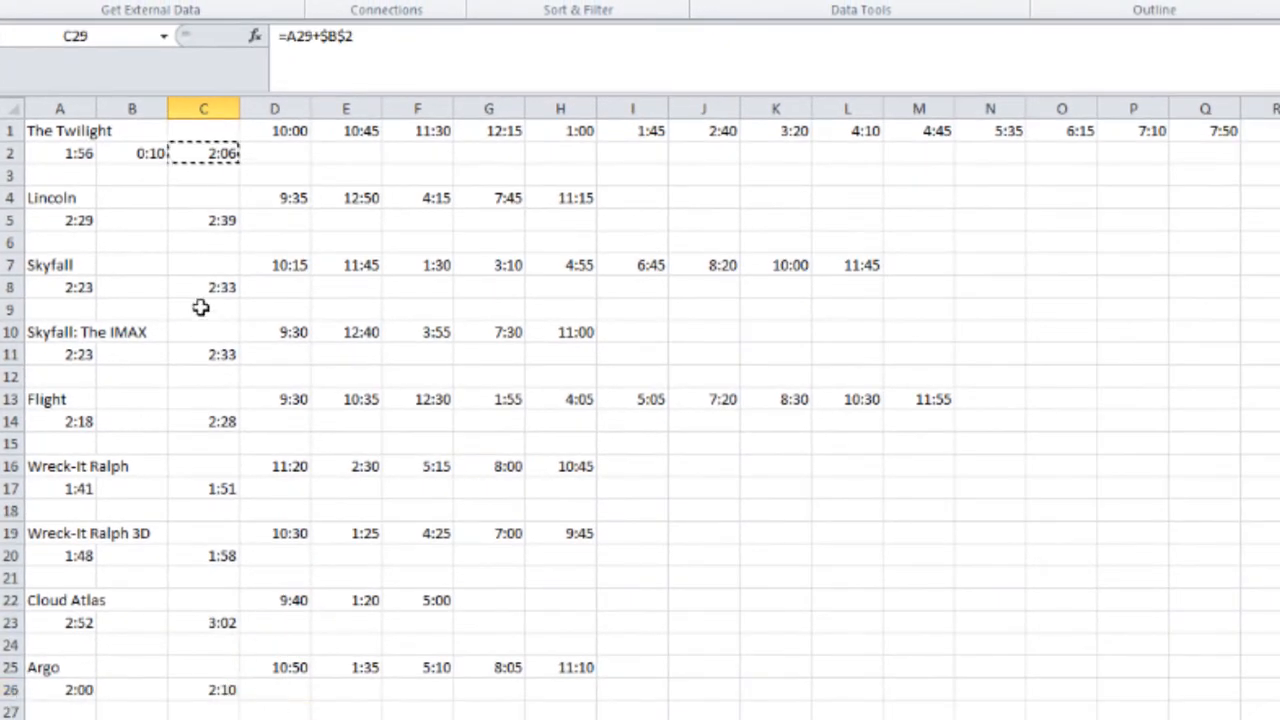
# Check the formula in C5 against the buffer in B2, try clearing column B's contents and undo it.
pyautogui.click(222, 216)
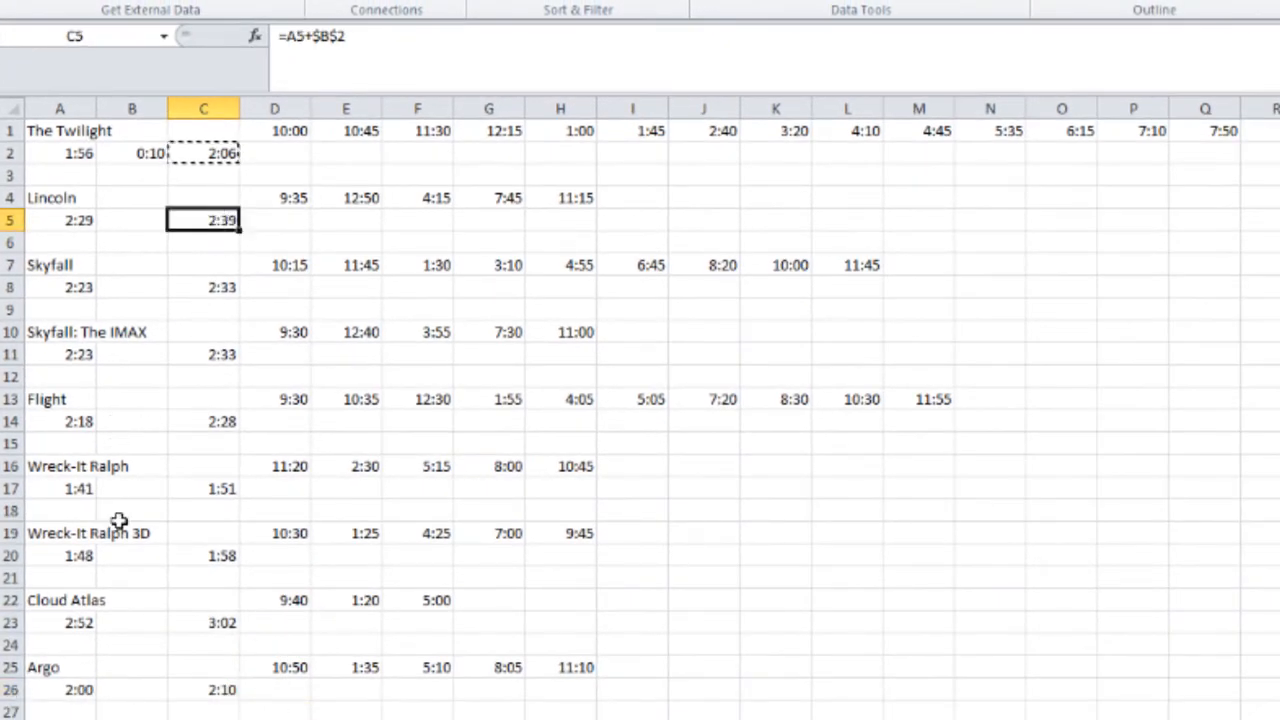
pyautogui.click(124, 157)
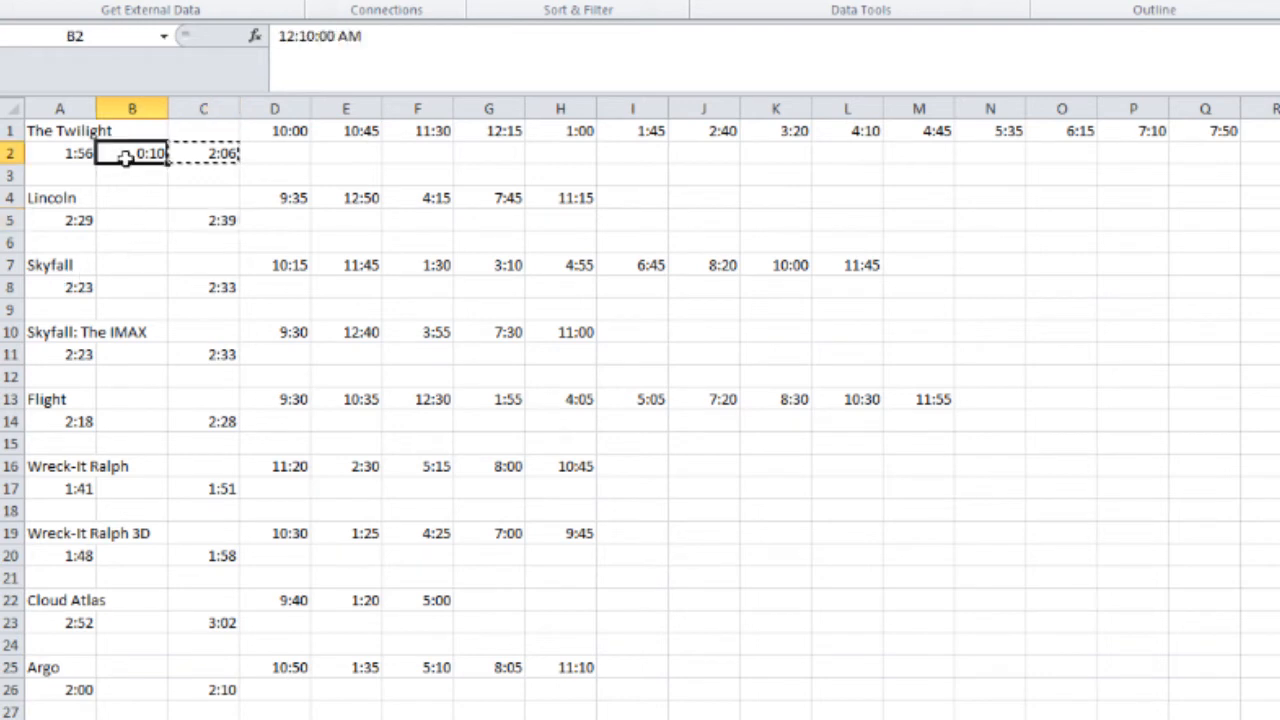
pyautogui.click(140, 109)
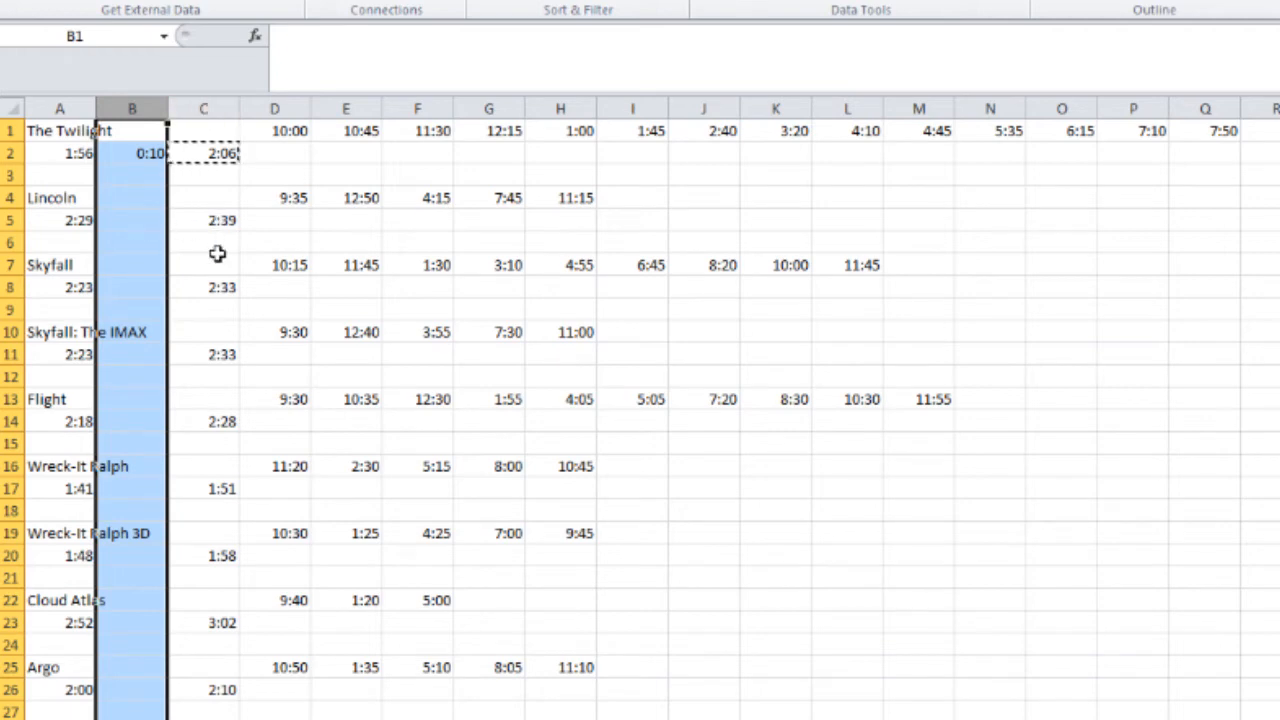
pyautogui.press('Delete')
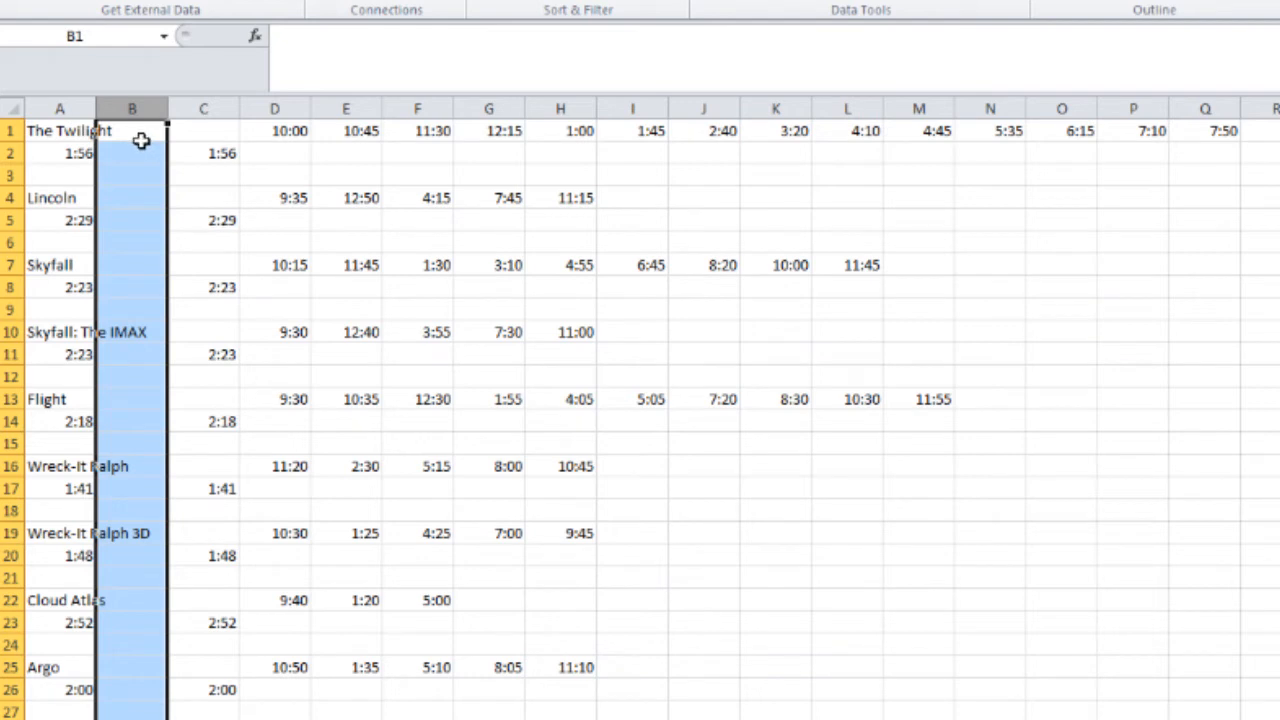
pyautogui.hotkey('ctrl', 'z')
# Examine the total-time formulas in C2 through C20, including the one in C8.
pyautogui.click(217, 152)
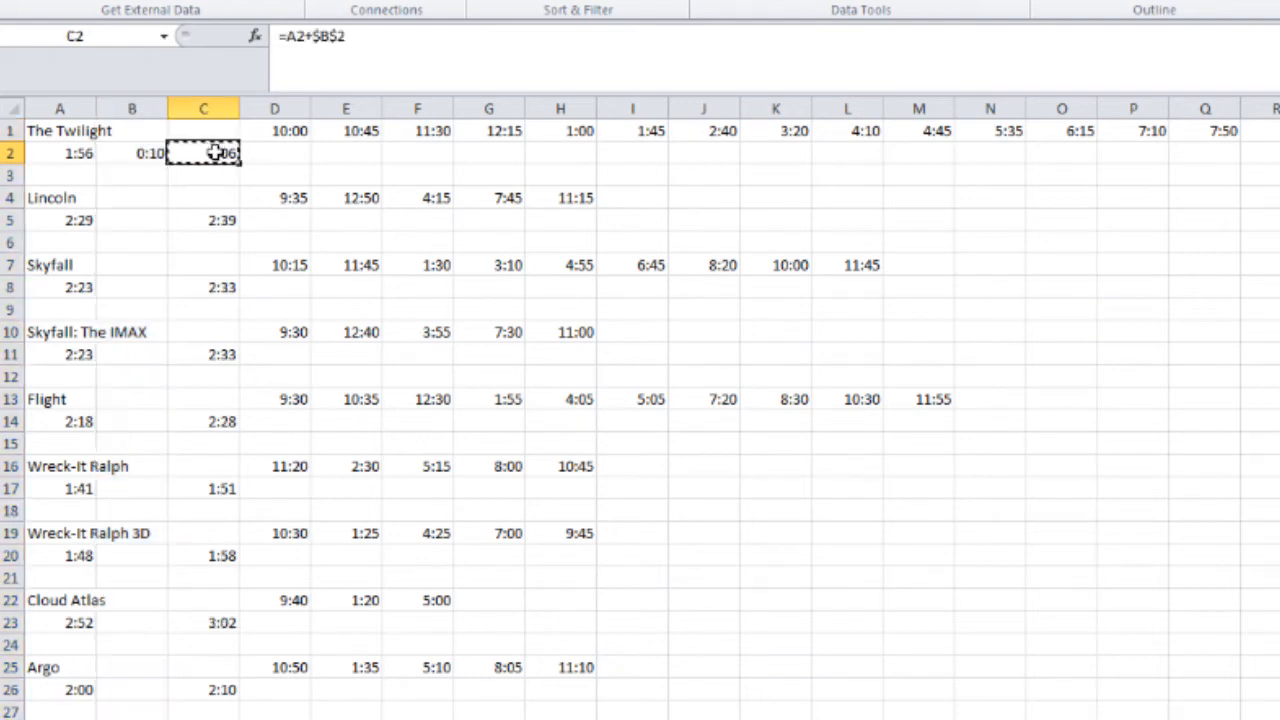
pyautogui.moveTo(217, 152); pyautogui.dragTo(217, 558)
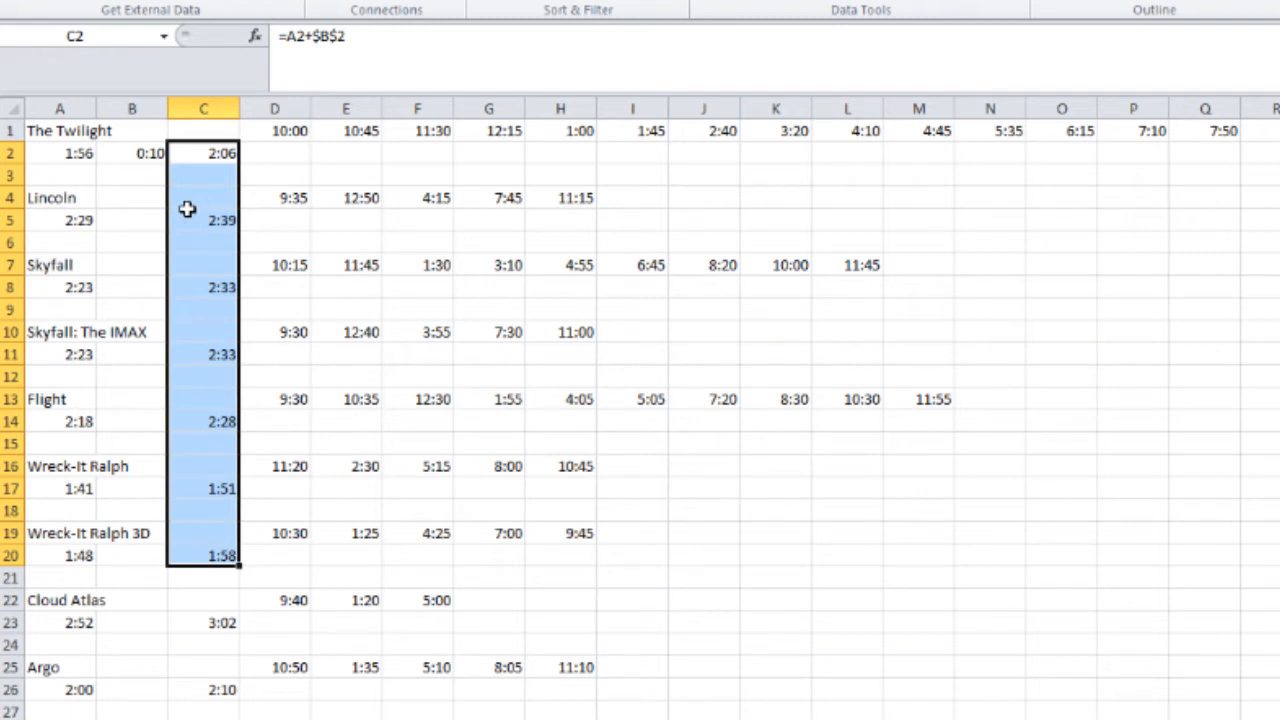
pyautogui.click(178, 292)
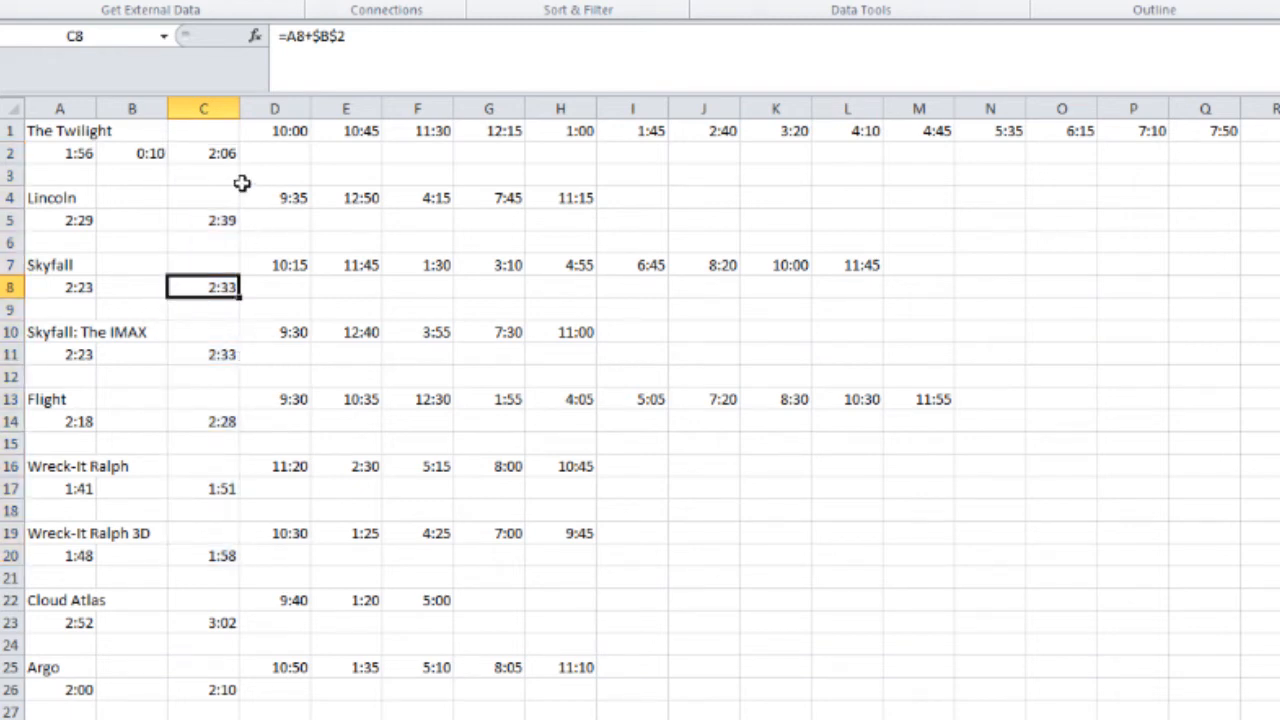
# Copy all of column C and paste it over itself as values only.
pyautogui.moveTo(186, 131); pyautogui.dragTo(200, 719)
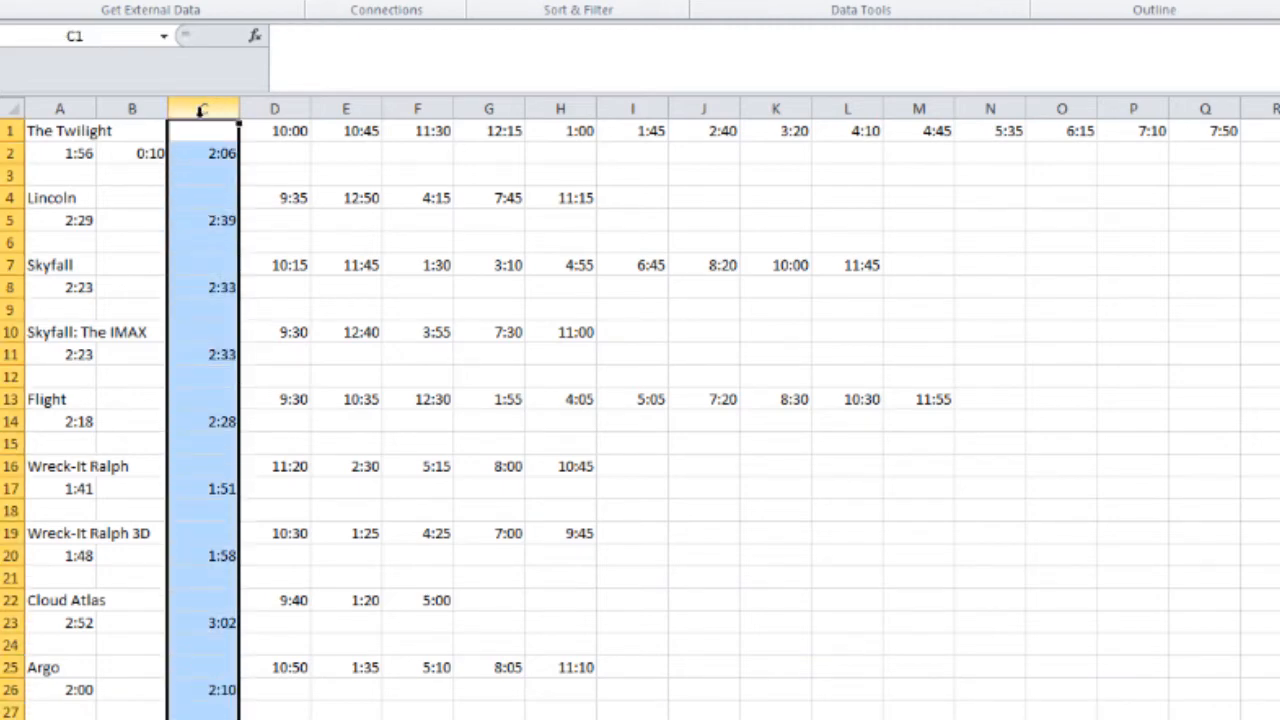
pyautogui.hotkey('ctrl', 'c')
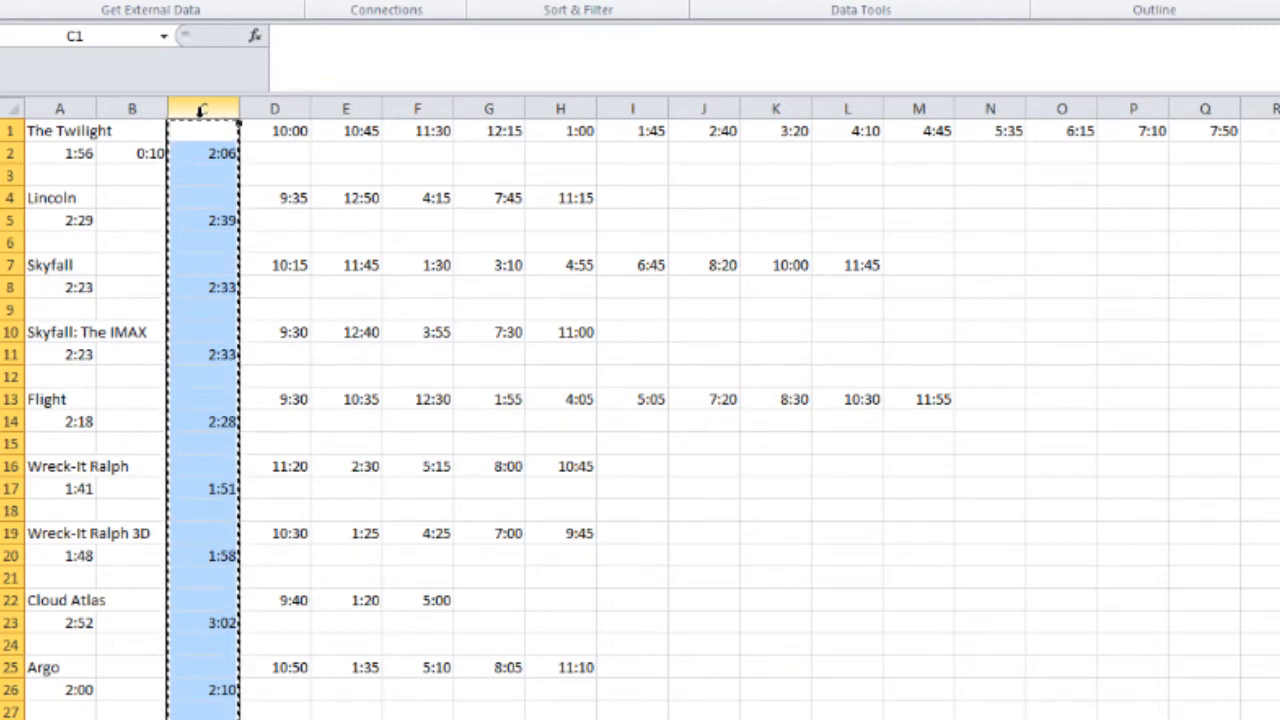
pyautogui.rightClick(197, 197)
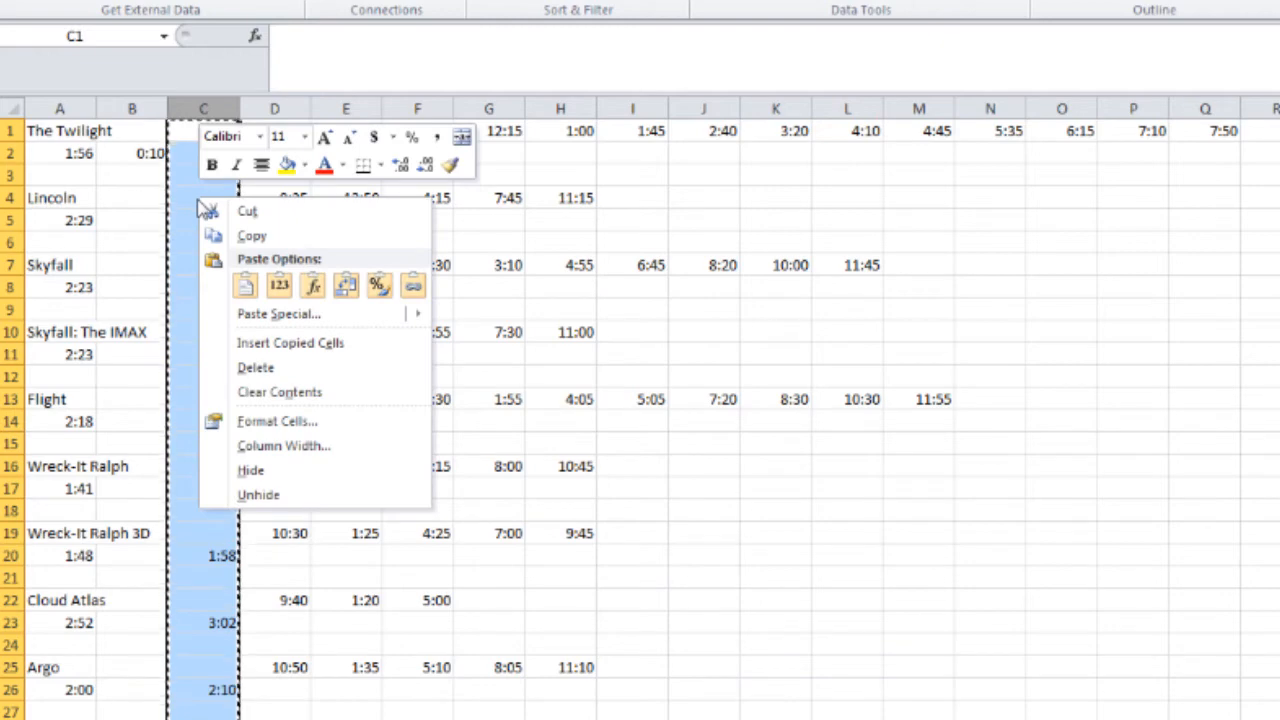
pyautogui.moveTo(401, 313)
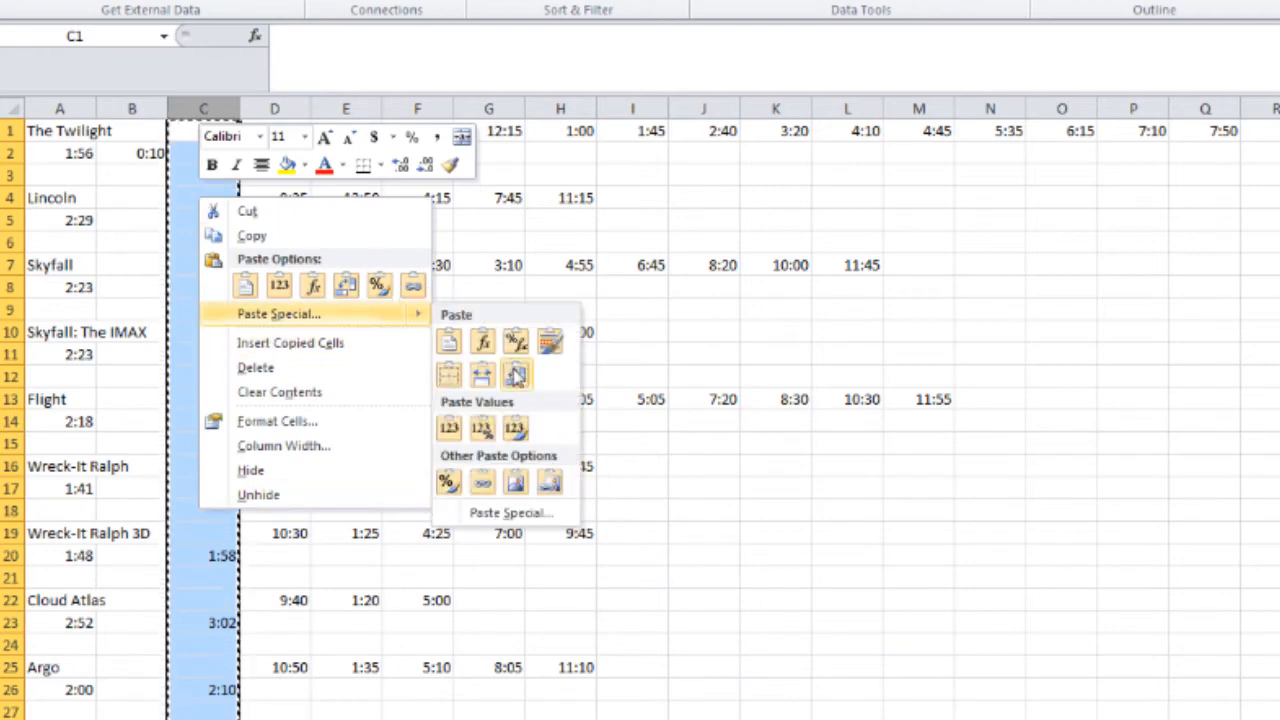
pyautogui.click(481, 343)
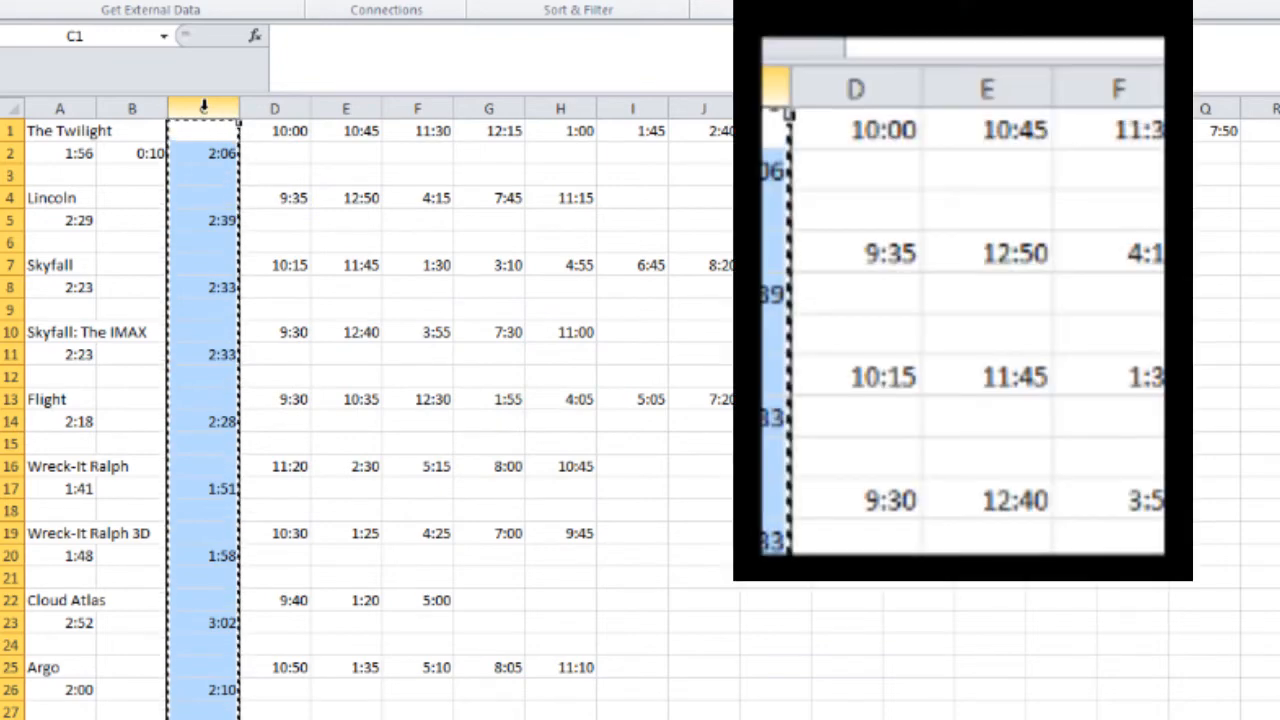
pyautogui.hotkey('ctrl', 'v')
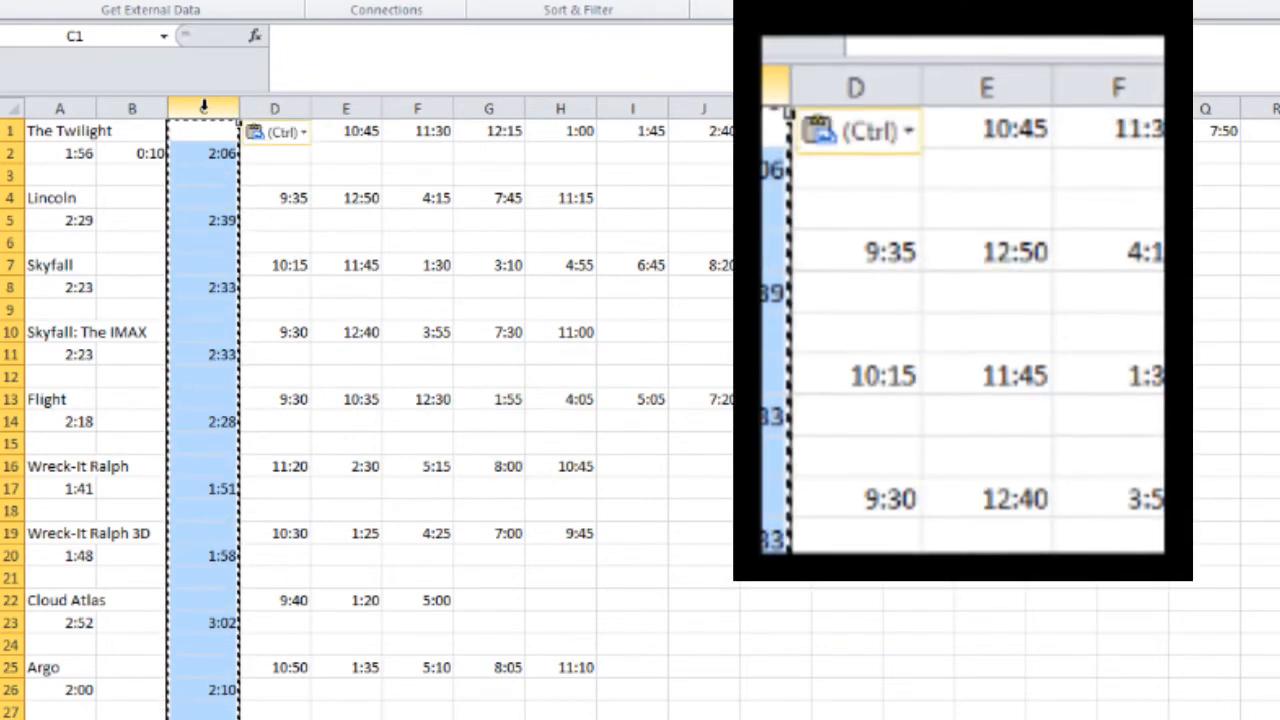
pyautogui.click(305, 134)
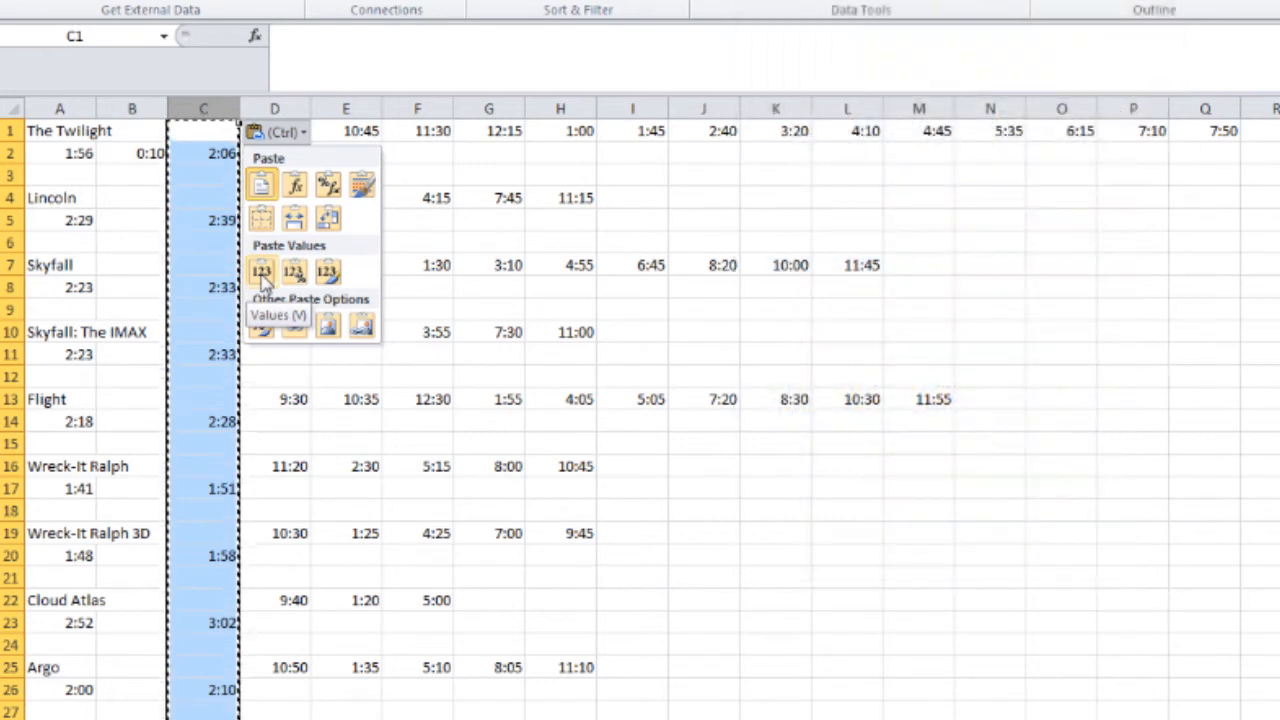
pyautogui.click(261, 274)
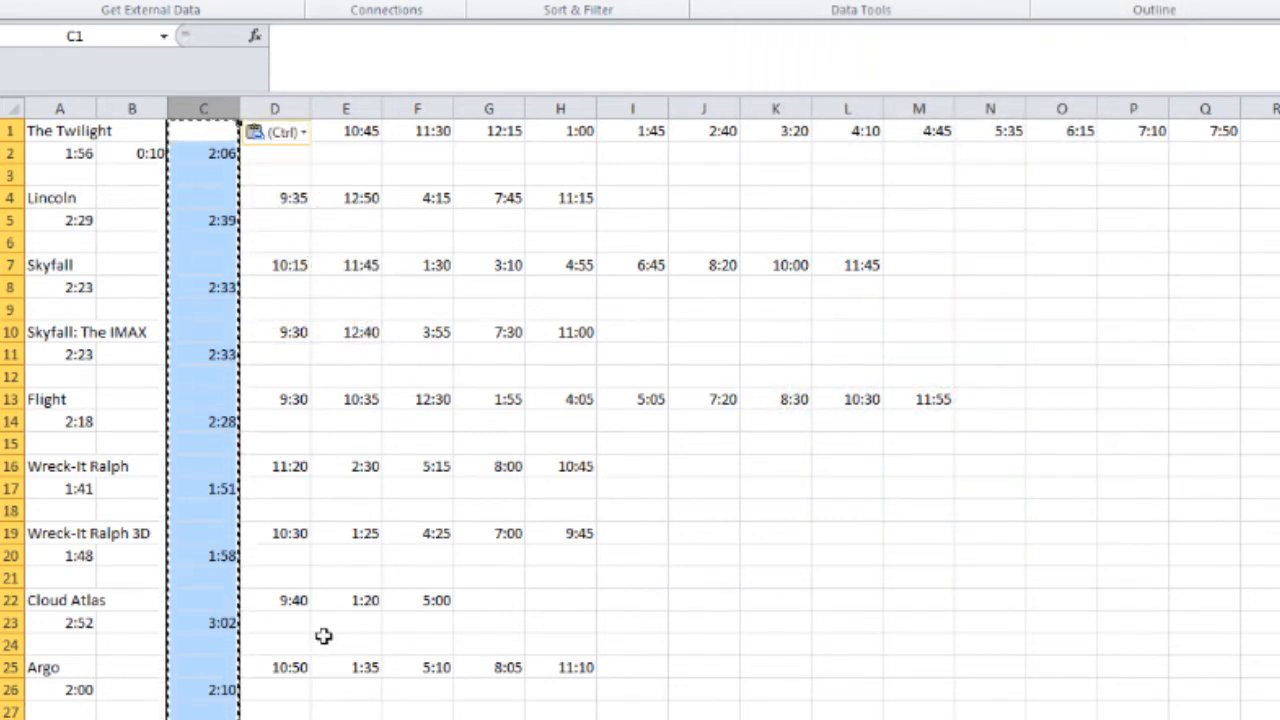
# Check the contents of the total-time cells C2 to C17, undo the values-only paste and recheck C2.
pyautogui.click(190, 154)
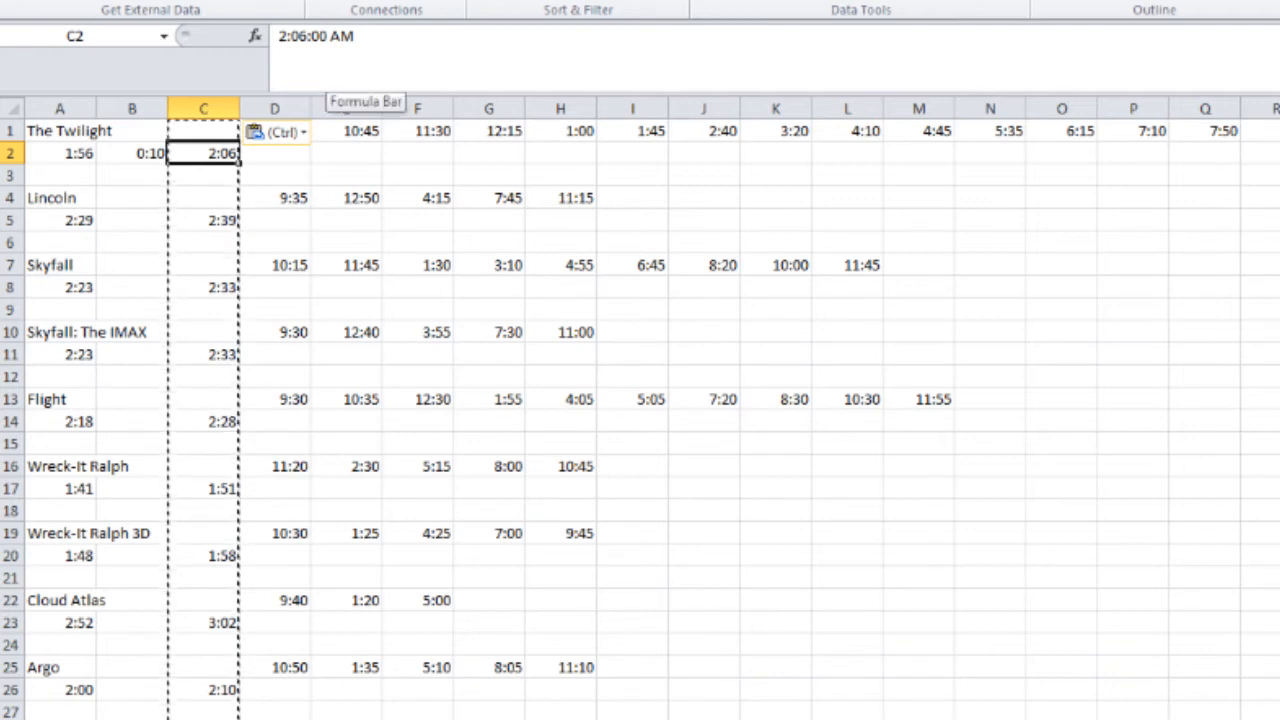
pyautogui.click(216, 216)
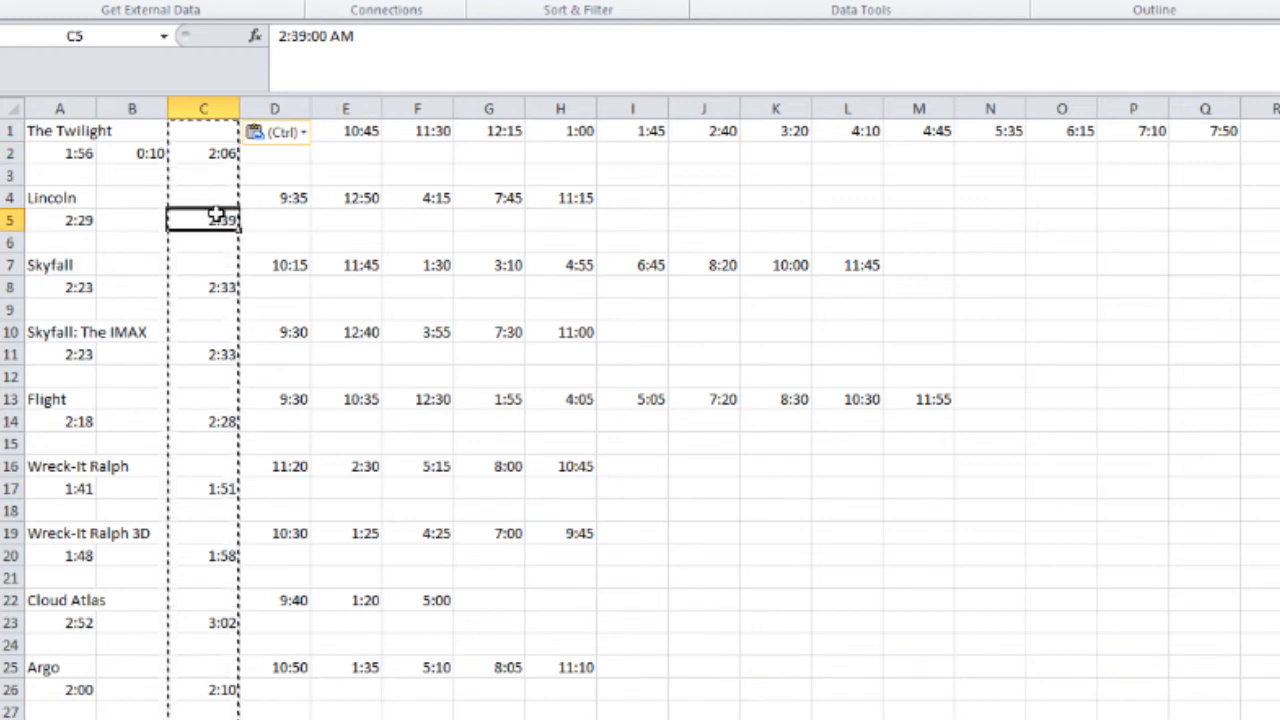
pyautogui.click(209, 285)
pyautogui.click(225, 352)
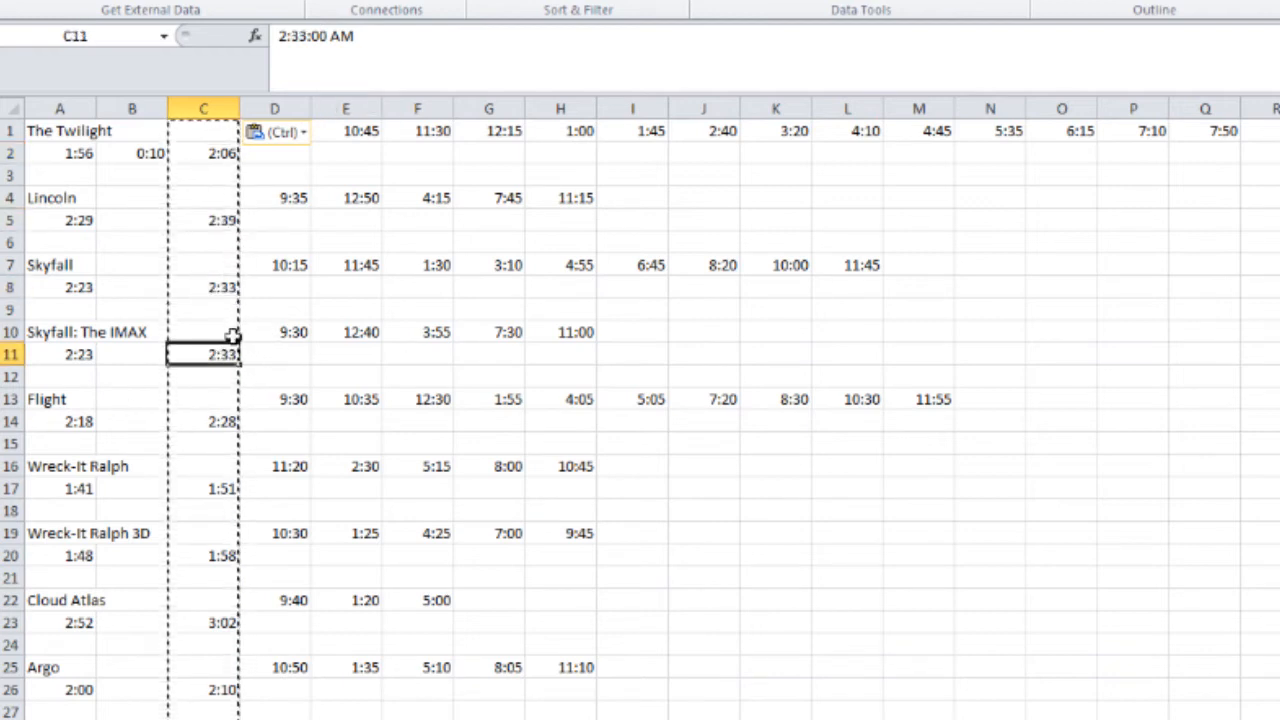
pyautogui.click(207, 422)
pyautogui.click(210, 488)
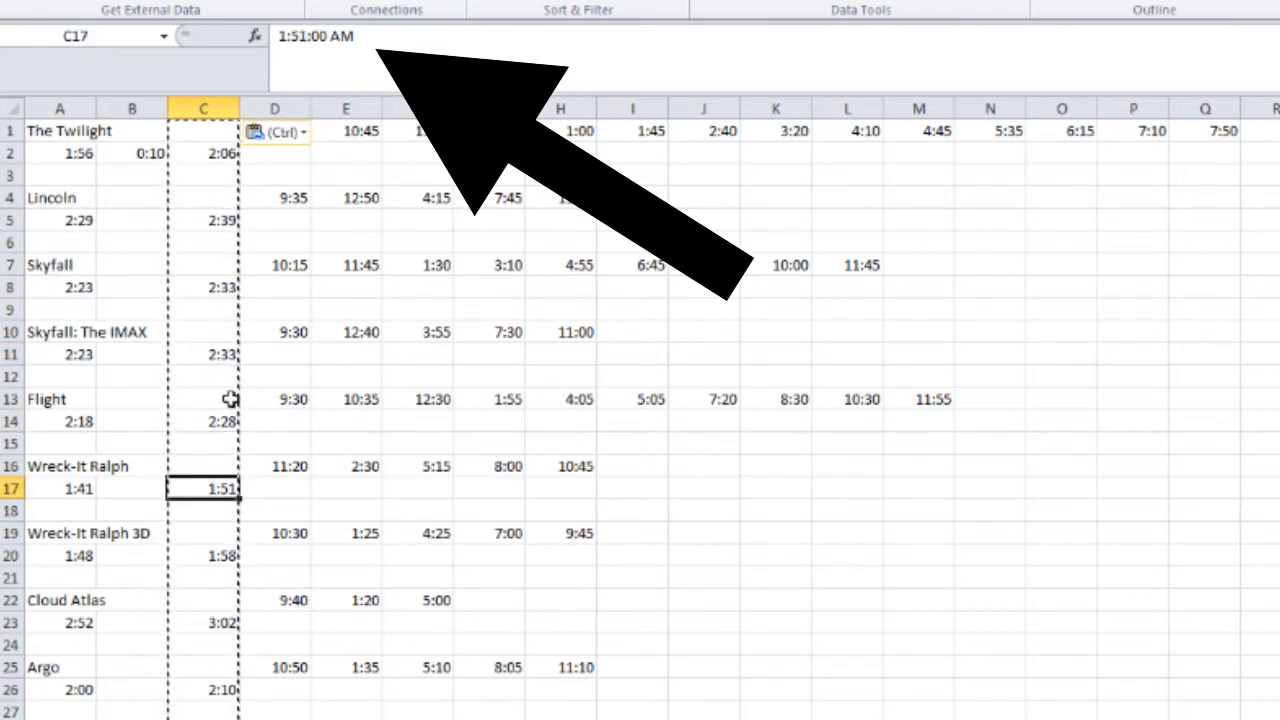
pyautogui.hotkey('ctrl', 'z')
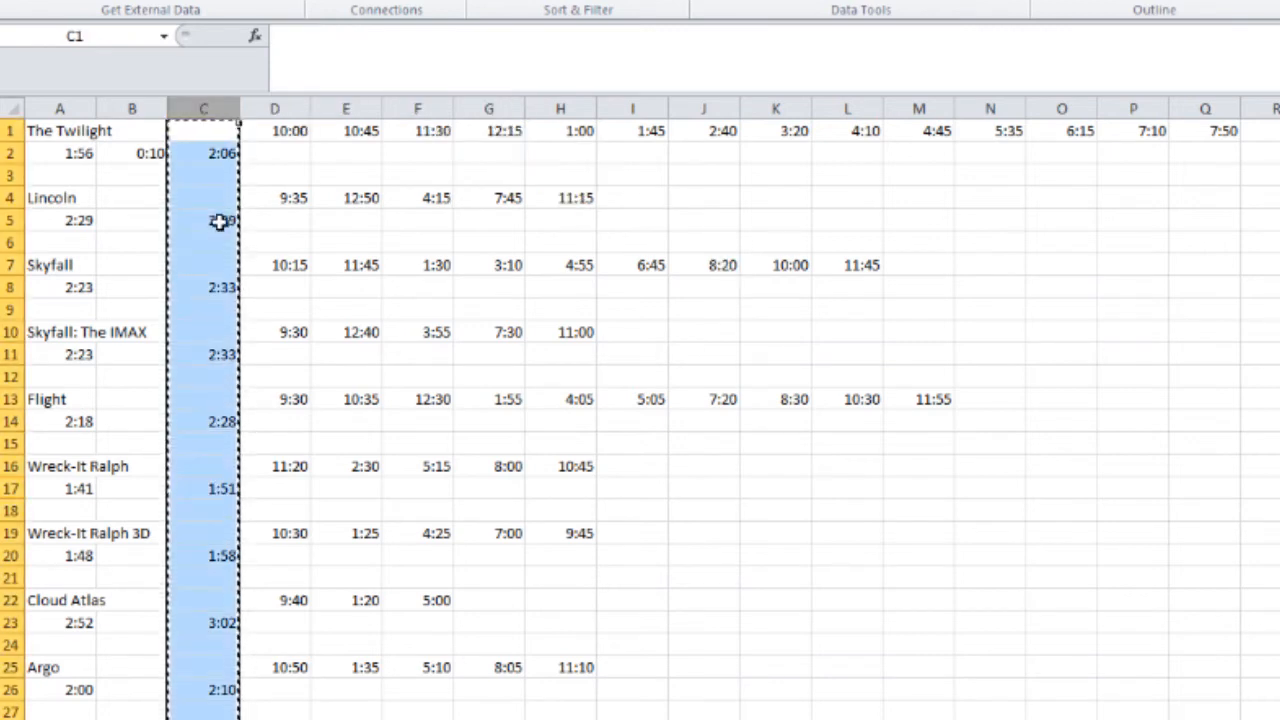
pyautogui.click(203, 156)
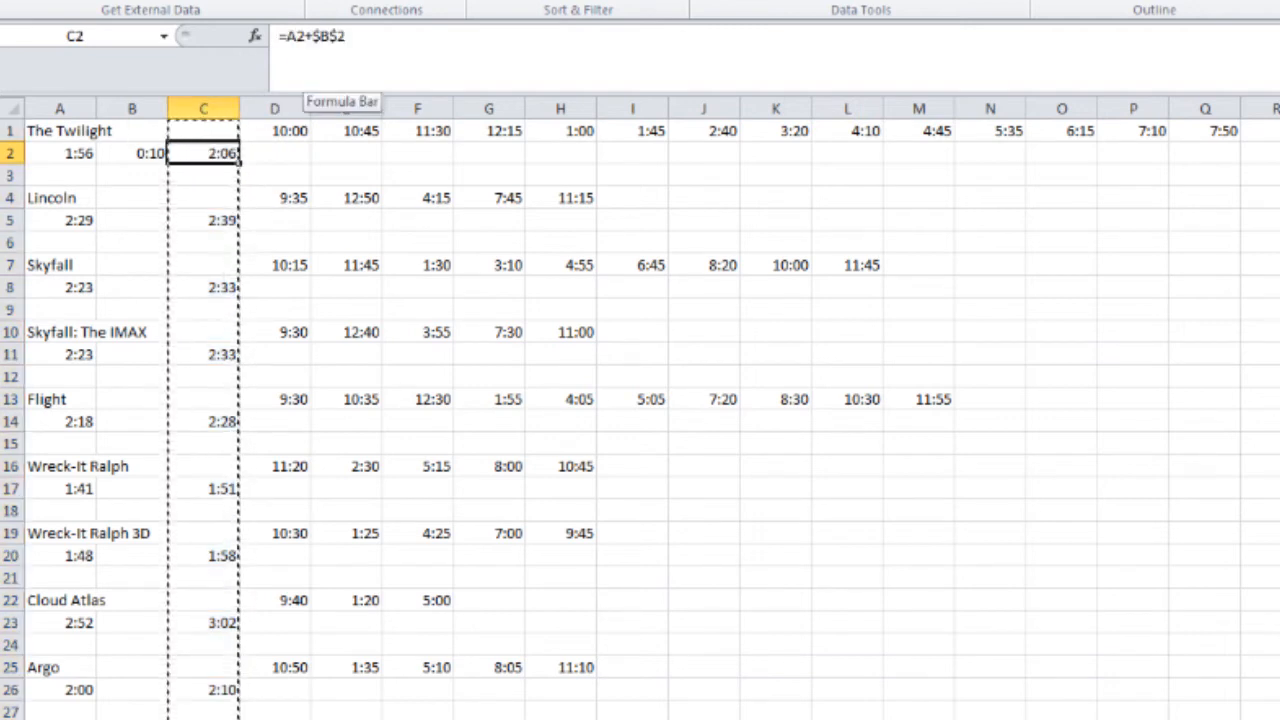
# Paste the copied column C back in place as values only, checking C2, C5 and C8.
pyautogui.click(205, 106)
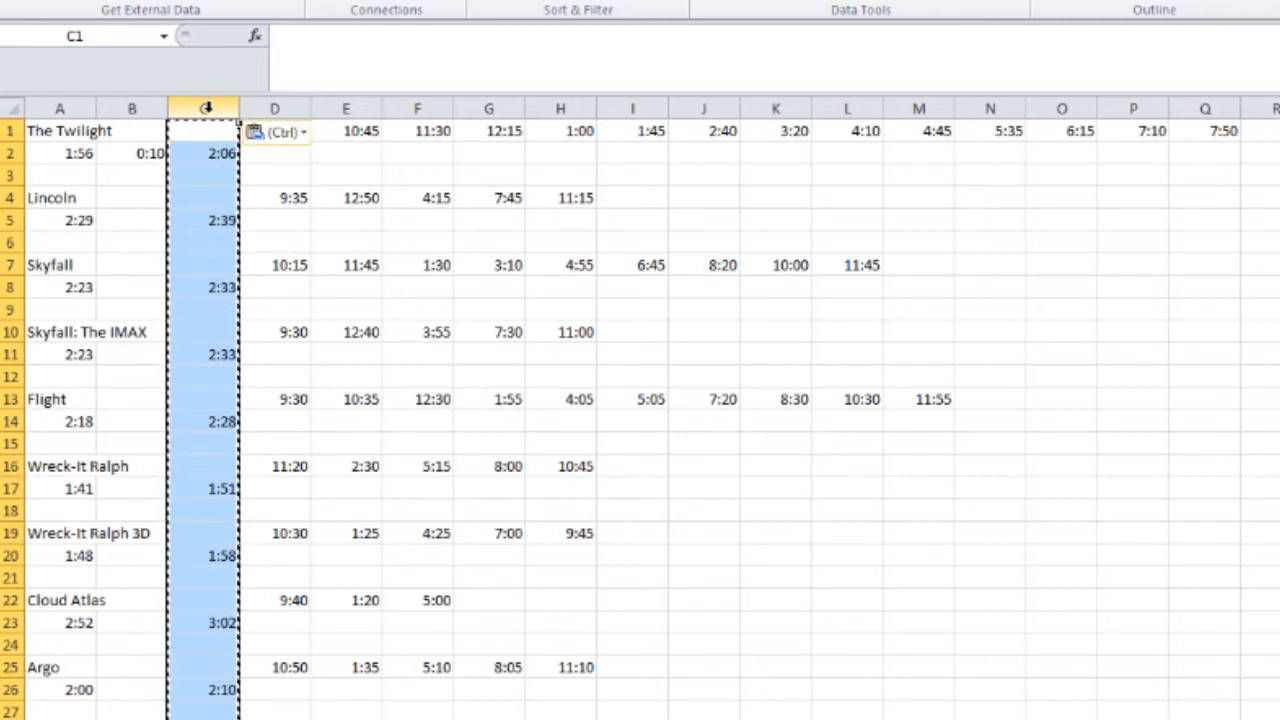
pyautogui.press('ctrl')
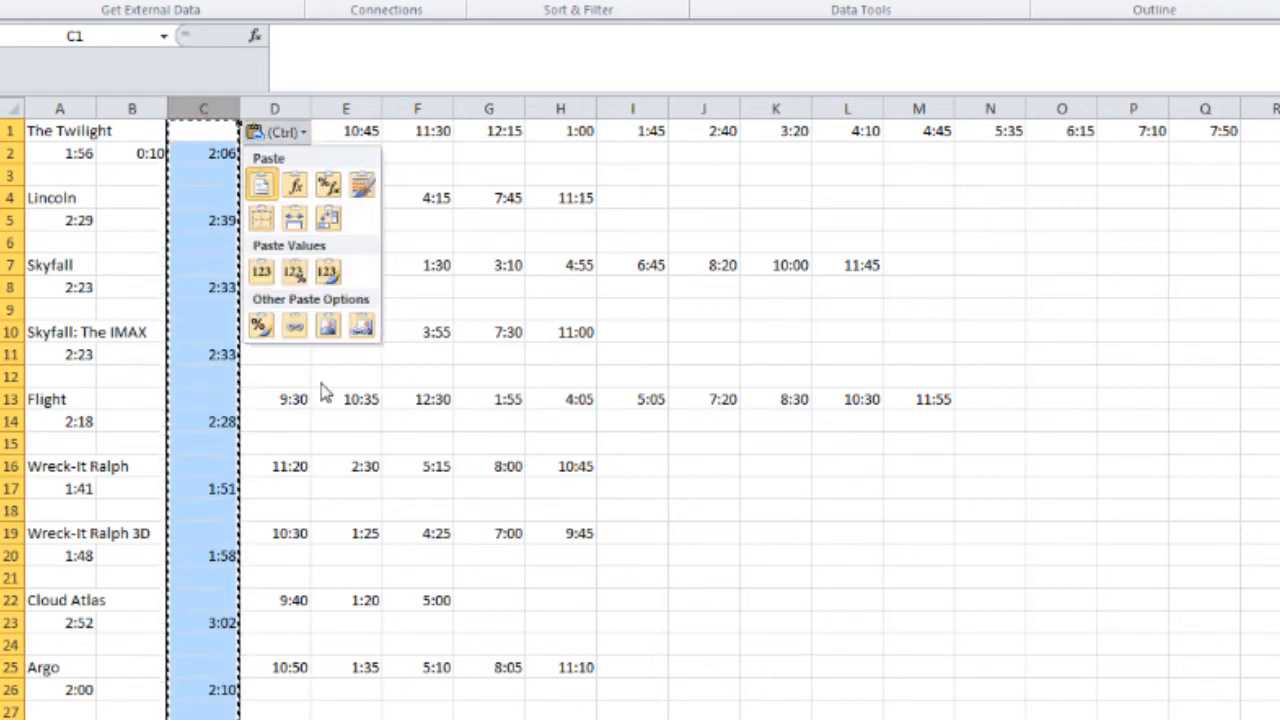
pyautogui.click(260, 270)
pyautogui.click(208, 154)
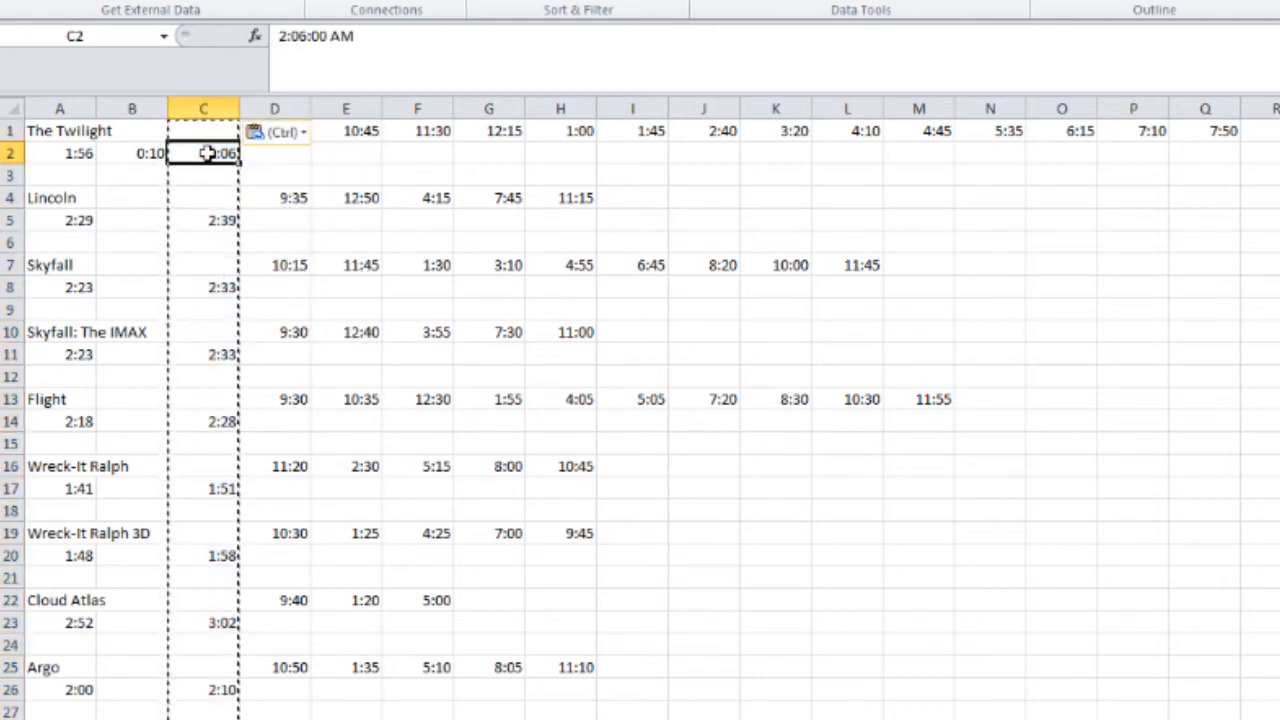
pyautogui.click(222, 218)
pyautogui.click(224, 287)
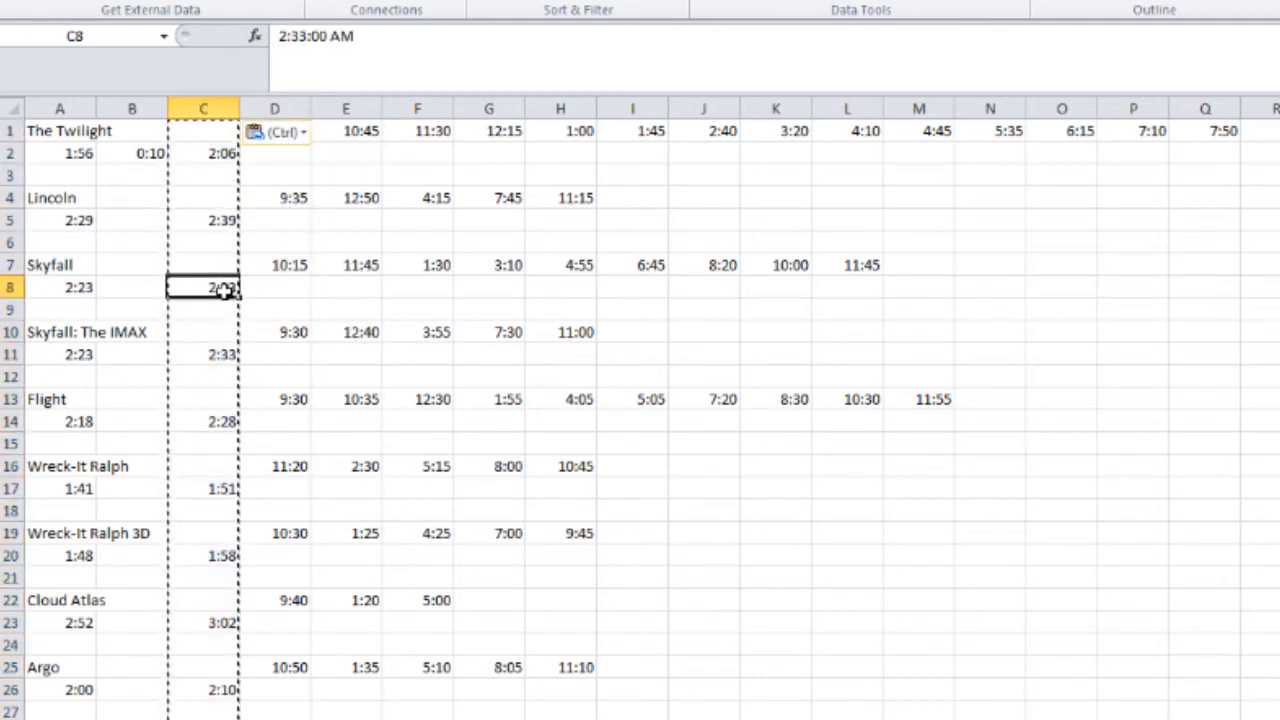
# Delete column B, which holds the shared buffer time.
pyautogui.click(130, 107)
pyautogui.rightClick(130, 107)
pyautogui.click(191, 283)
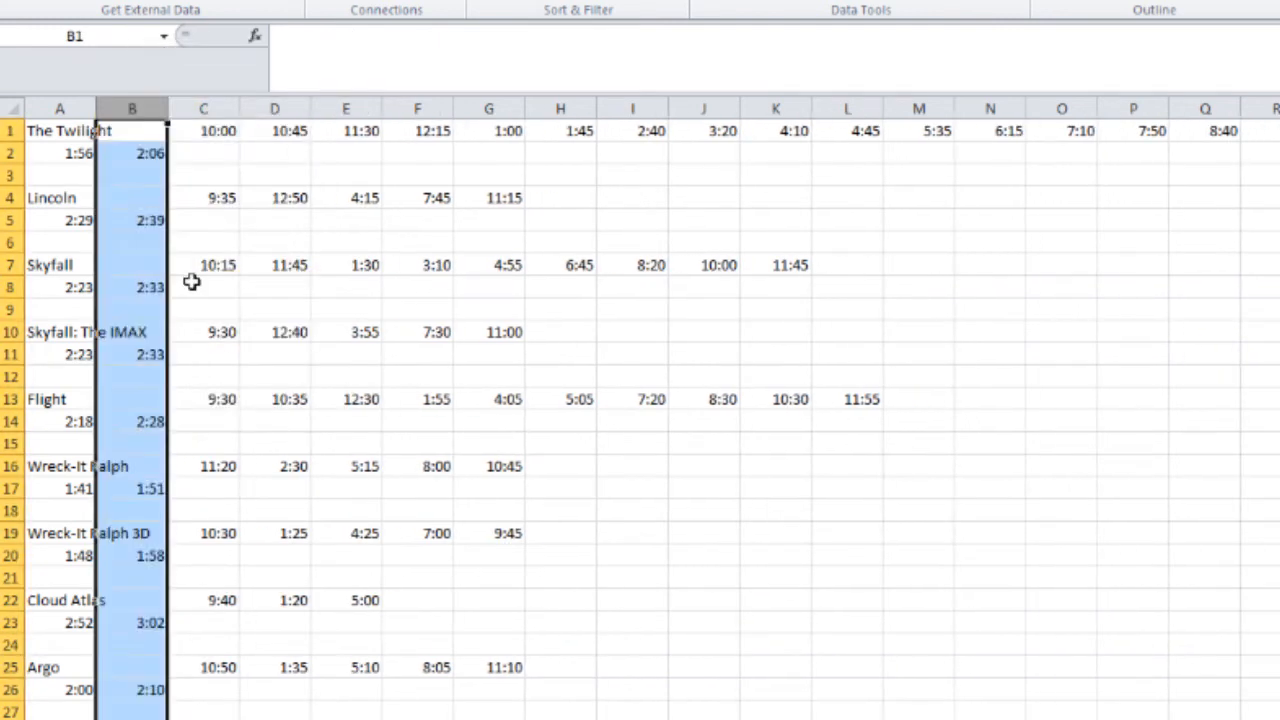
pyautogui.click(250, 306)
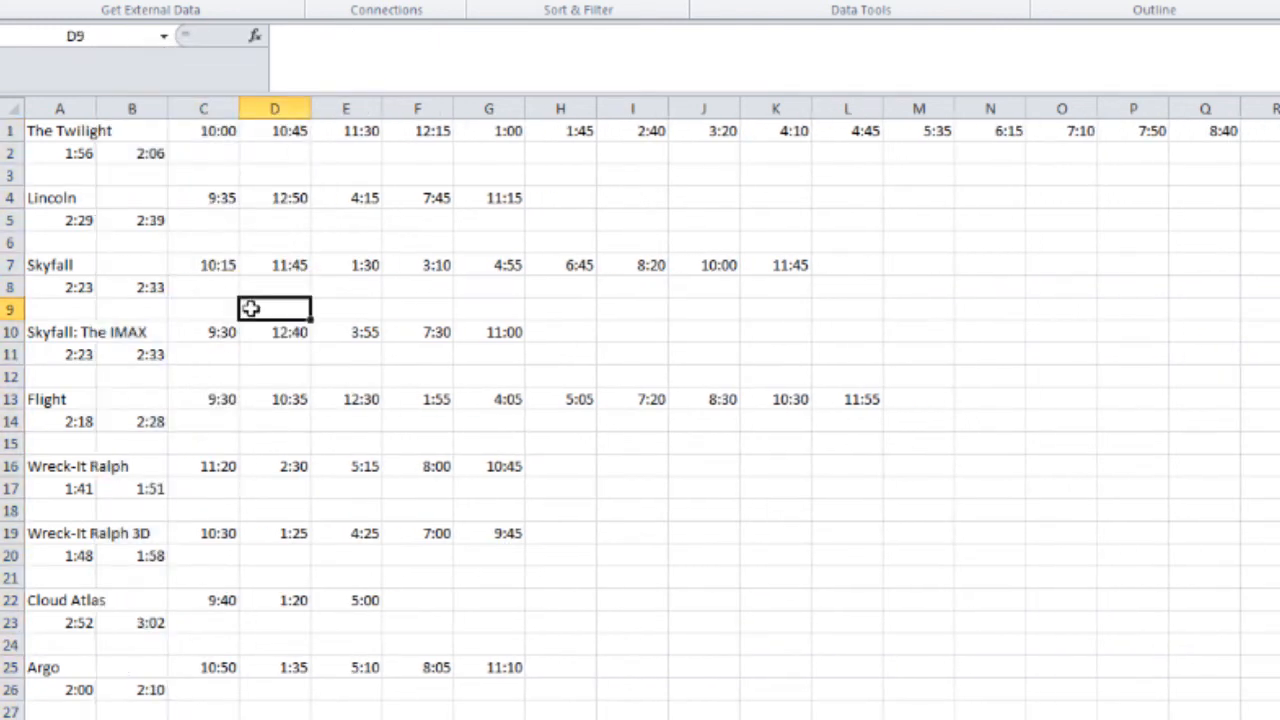
# Insert a blank column C between the total times and the showtimes.
pyautogui.click(203, 107)
pyautogui.rightClick(203, 107)
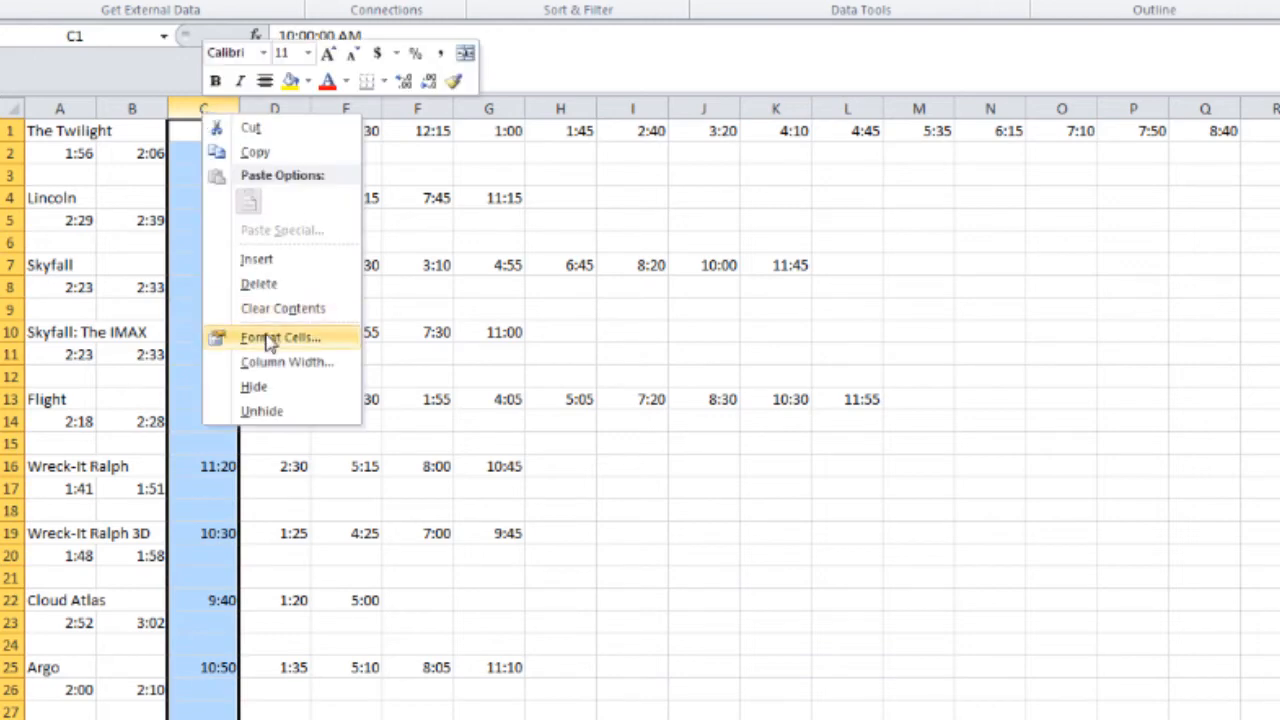
pyautogui.click(213, 259)
pyautogui.click(213, 259)
pyautogui.click(209, 180)
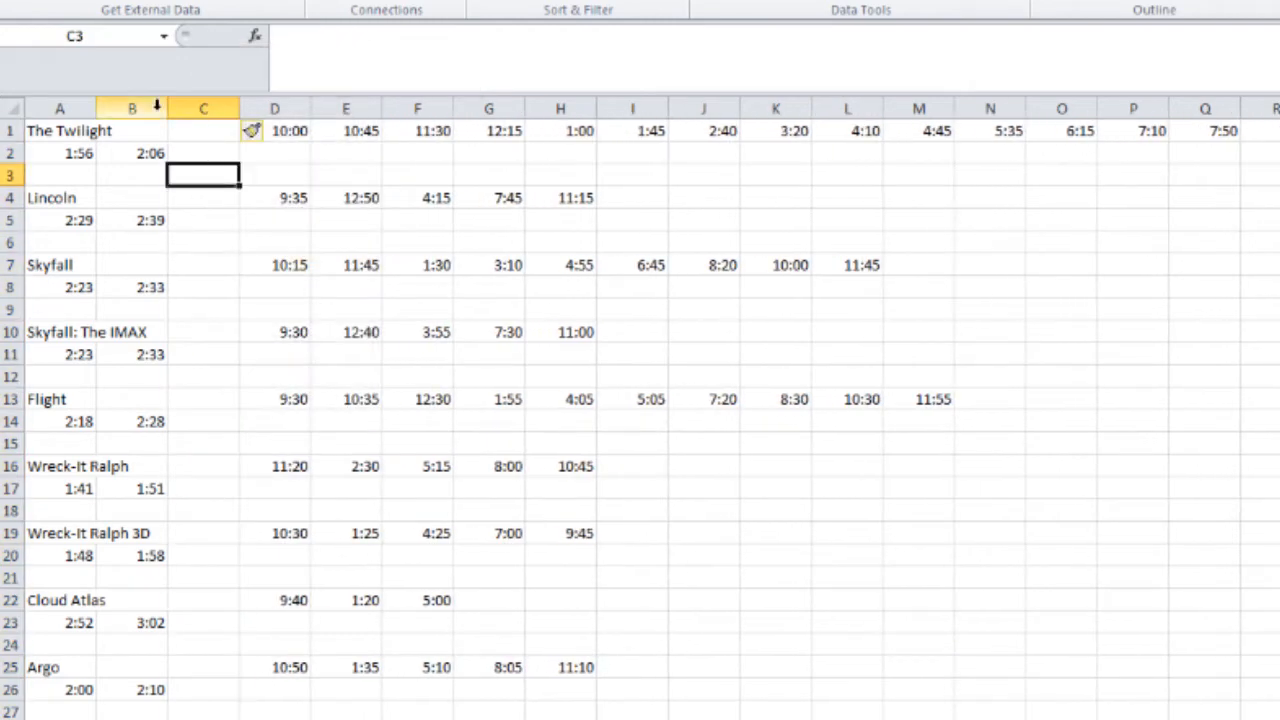
# Examine the total times in column B, the showtimes in columns D to L and the running time in A2.
pyautogui.click(147, 105)
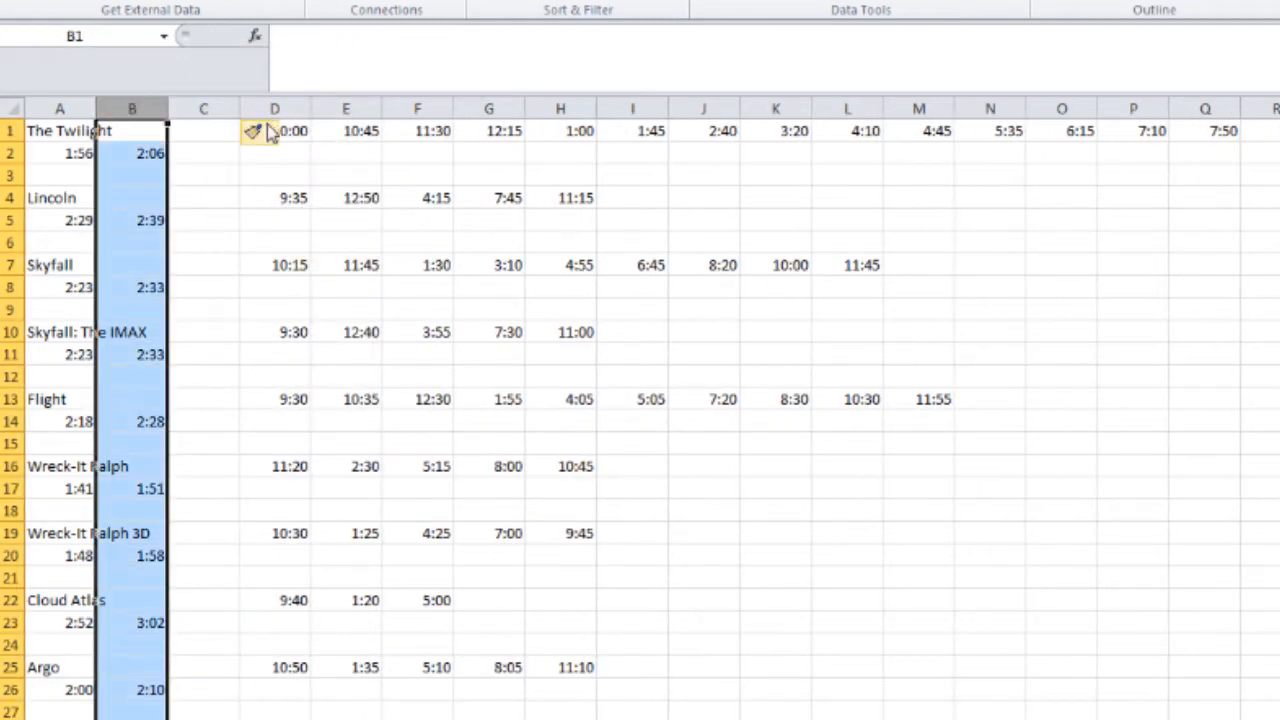
pyautogui.moveTo(274, 107); pyautogui.dragTo(860, 107)
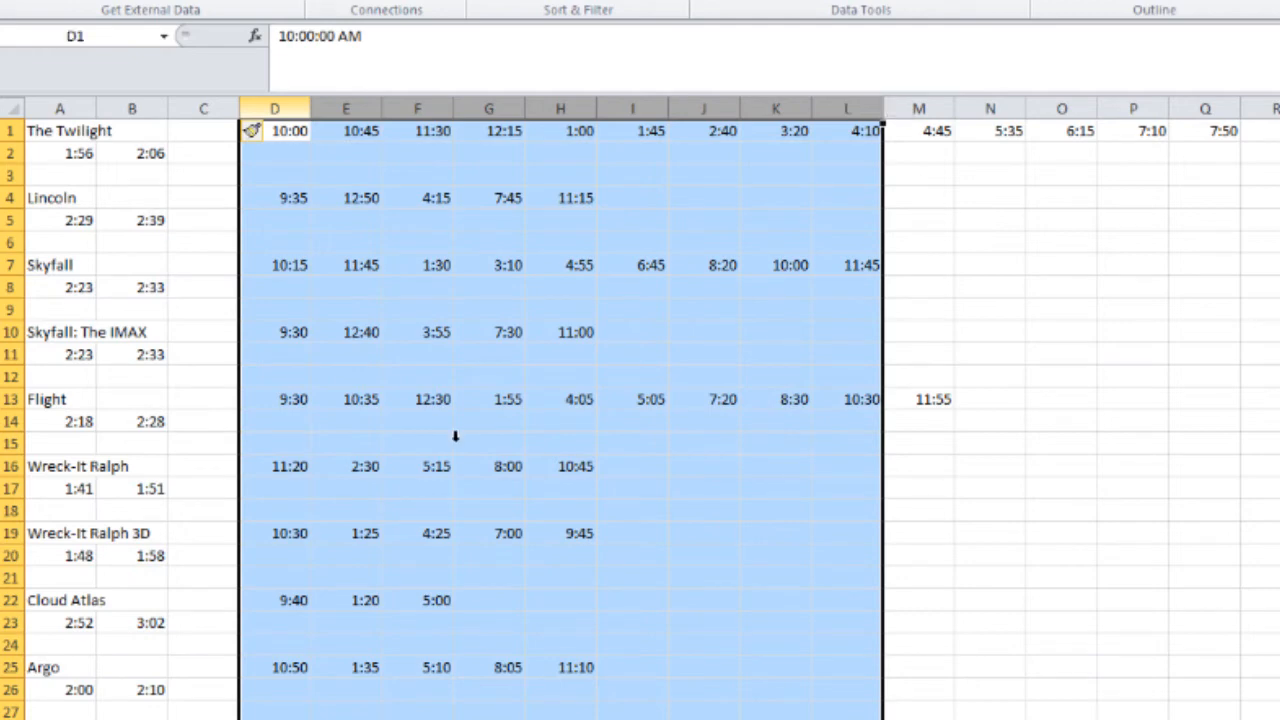
pyautogui.click(80, 154)
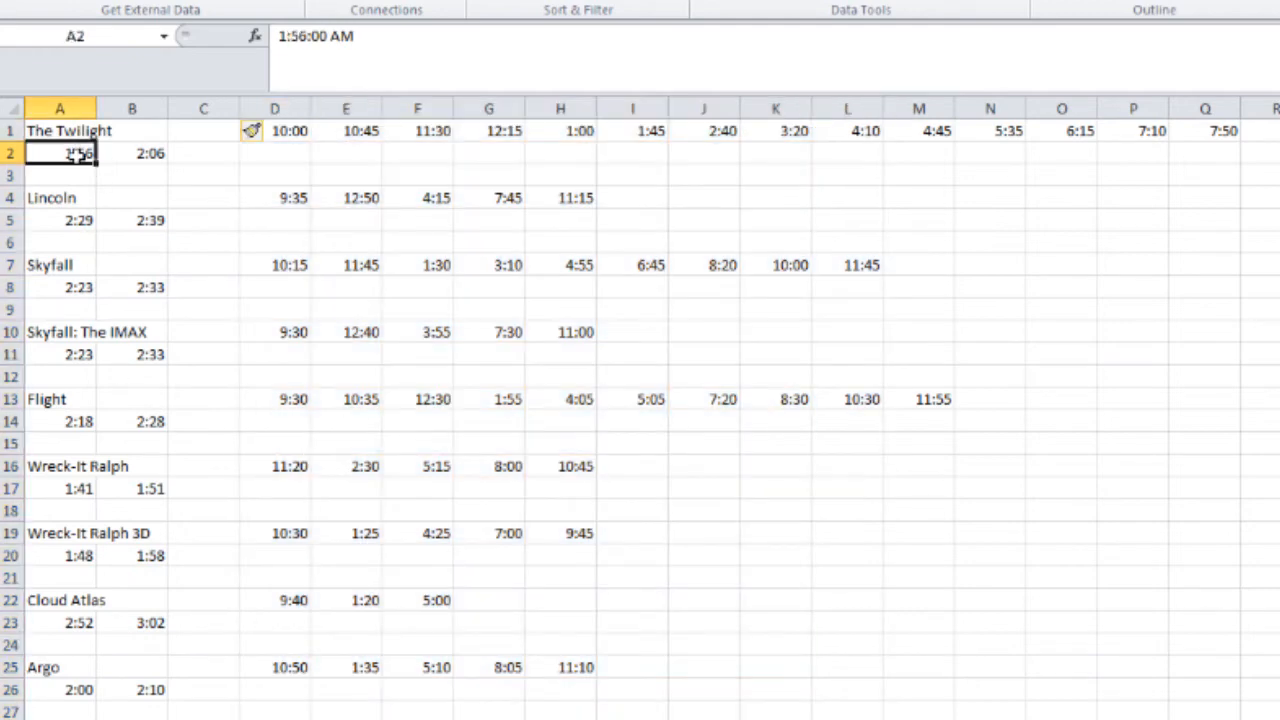
# Clear each movie's running time from column A, from A2 under The Twilight down to A26 under Argo.
pyautogui.press('Delete')
pyautogui.click(85, 224)
pyautogui.press('Delete')
pyautogui.click(87, 289)
pyautogui.press('Delete')
pyautogui.click(87, 356)
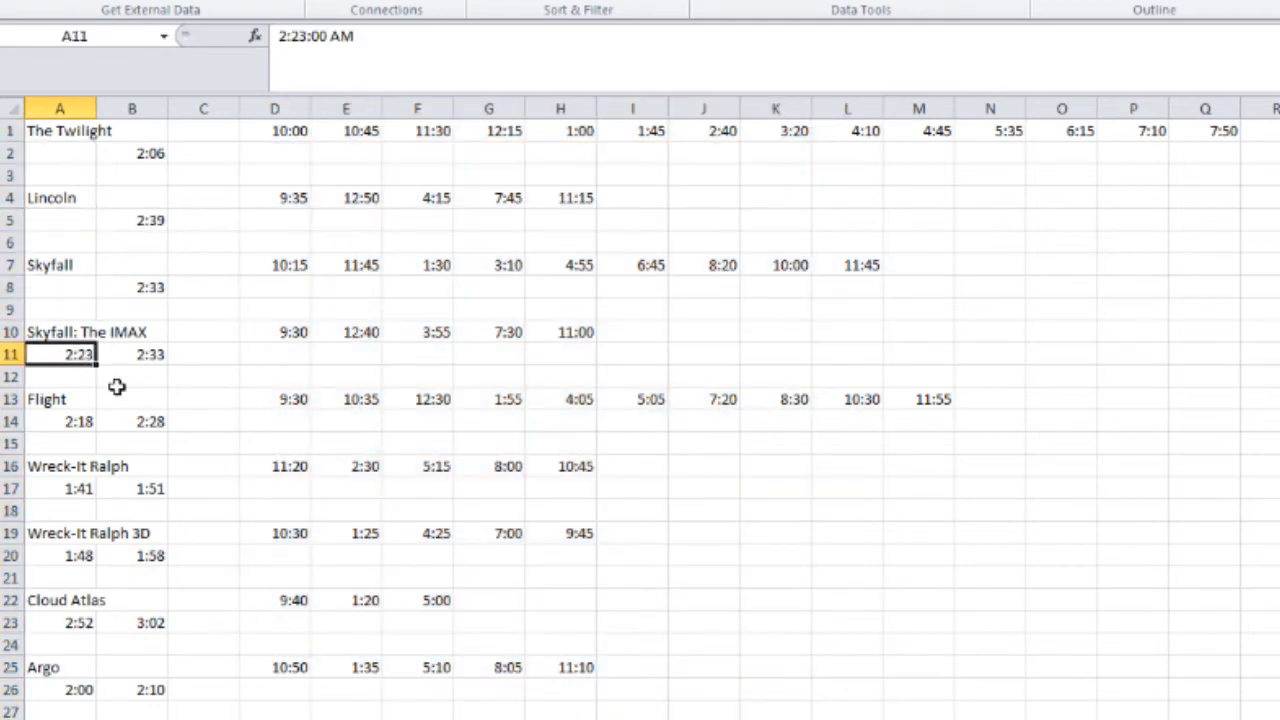
pyautogui.press('Delete')
pyautogui.click(86, 423)
pyautogui.click(85, 488)
pyautogui.press('Delete')
pyautogui.click(85, 555)
pyautogui.press('Delete')
pyautogui.click(85, 622)
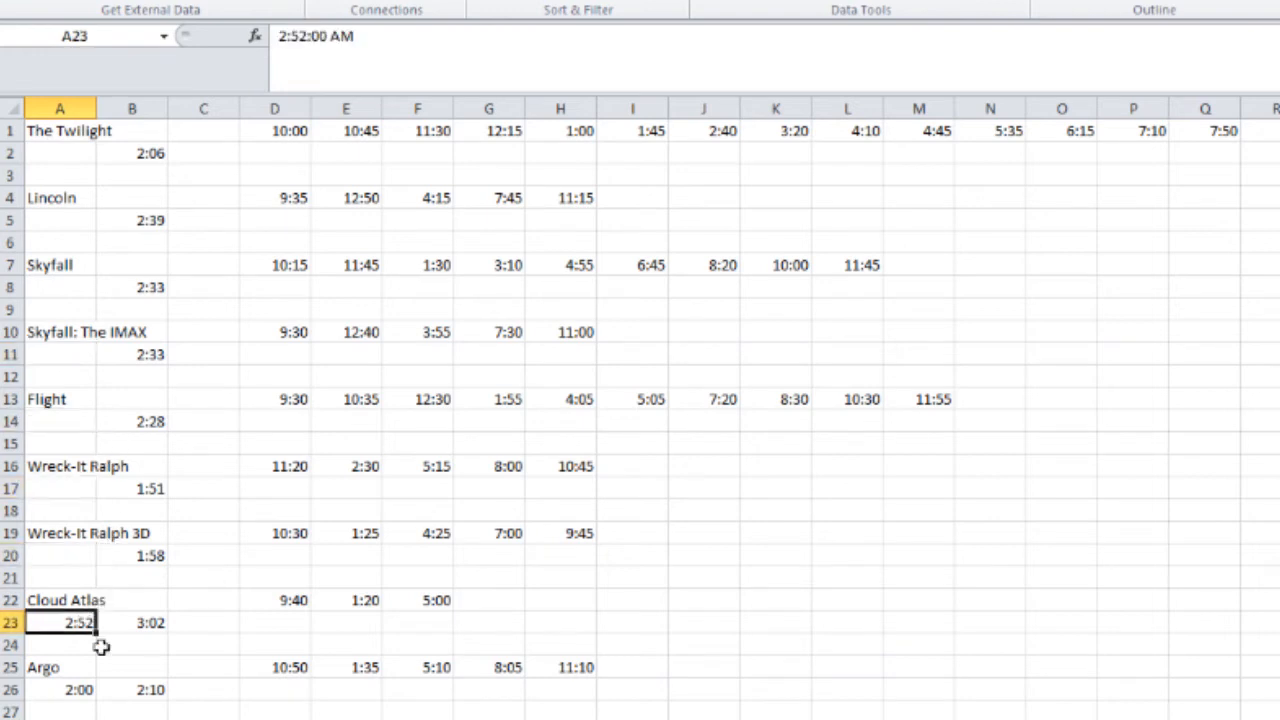
pyautogui.press('Delete')
pyautogui.click(85, 689)
pyautogui.press('Delete')
# Move the total times in column B up one row so each sits beside its movie title.
pyautogui.click(85, 719)
pyautogui.moveTo(135, 719); pyautogui.dragTo(150, 131)
pyautogui.click(85, 719)
pyautogui.press('Delete')
pyautogui.click(192, 195)
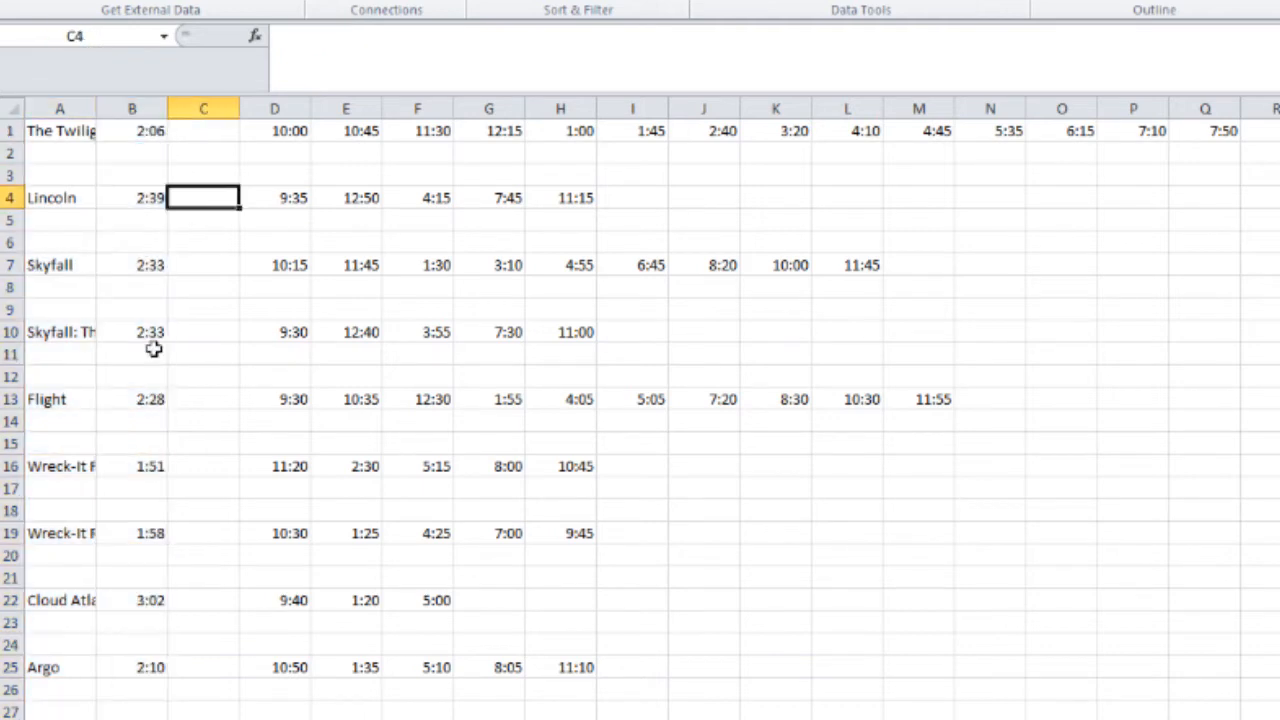
# Fit columns A and B to their contents and narrow the blank column C.
pyautogui.doubleClick(97, 104)
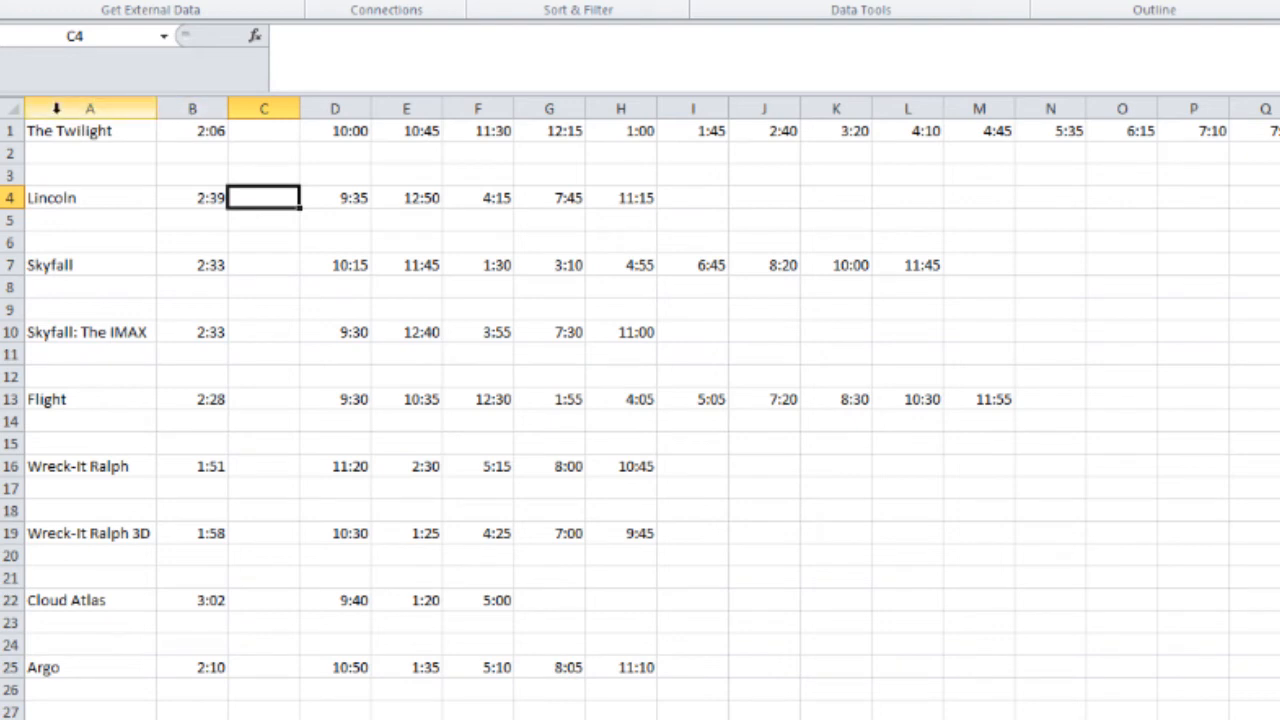
pyautogui.doubleClick(229, 108)
pyautogui.click(245, 108)
# Fit the showtime columns from D onward to their contents, then widen them all to one slightly larger equal width.
pyautogui.moveTo(264, 108); pyautogui.dragTo(1270, 108)
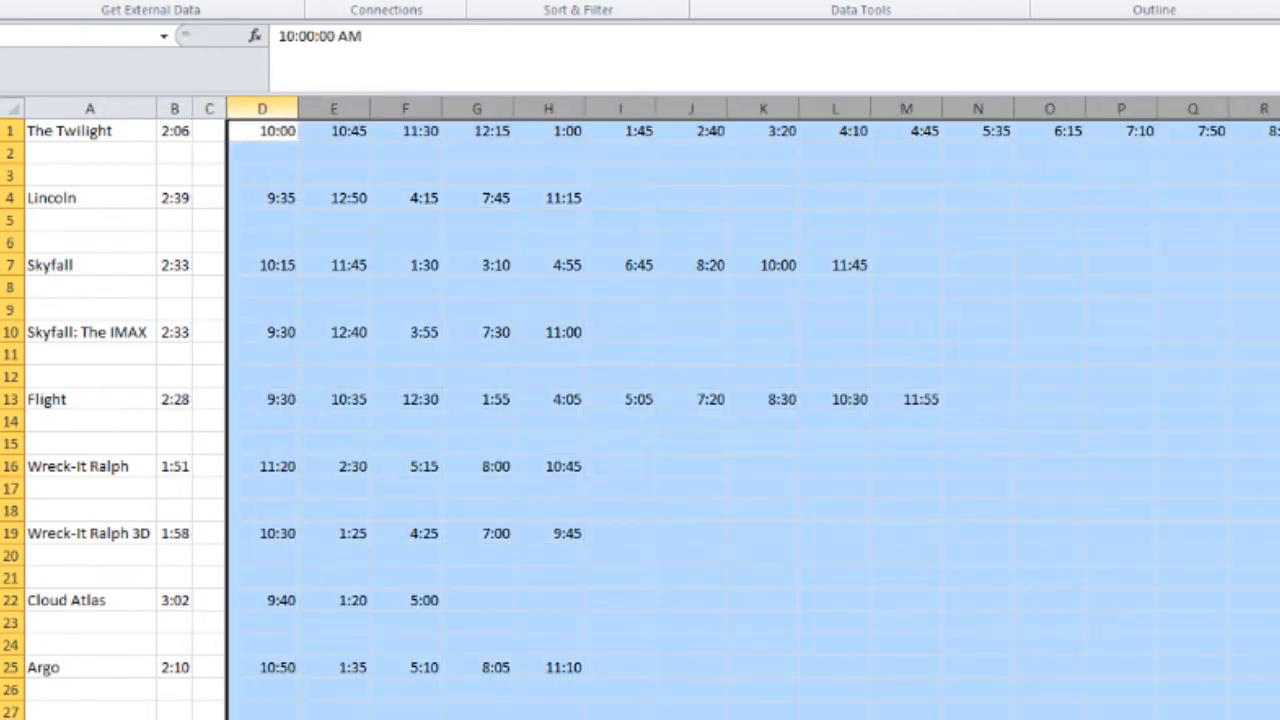
pyautogui.doubleClick(297, 108)
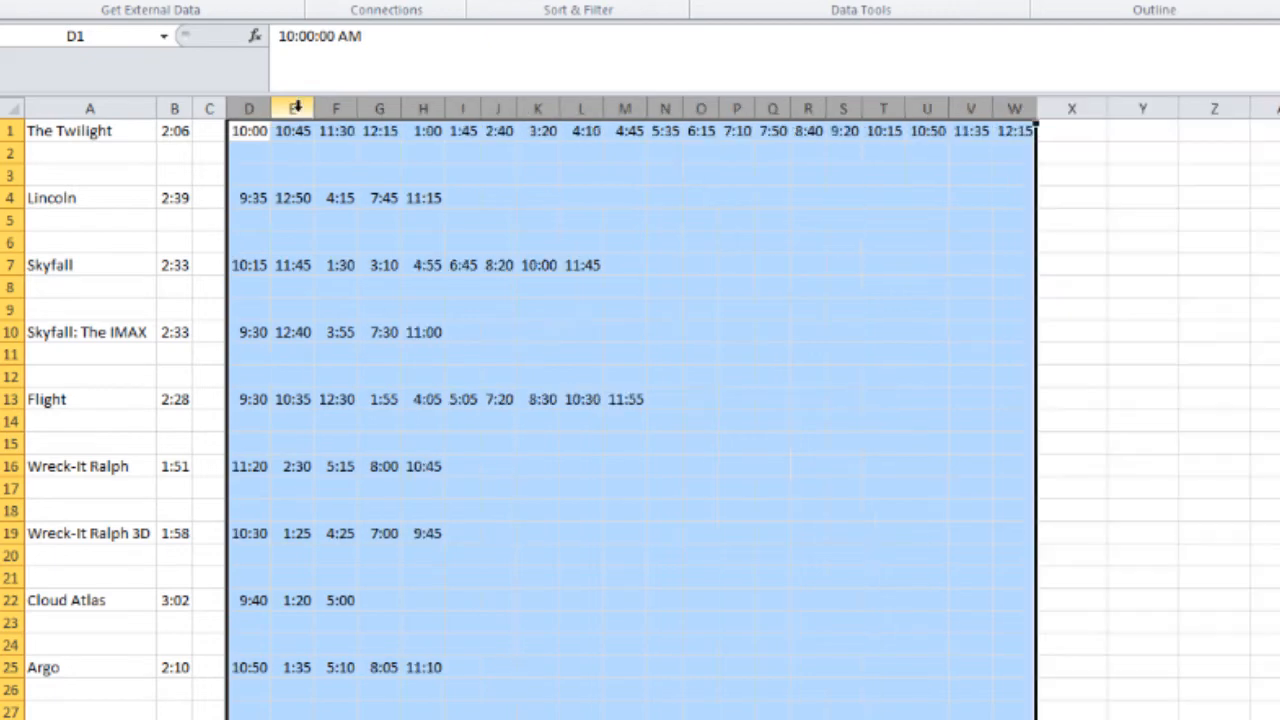
pyautogui.moveTo(262, 108); pyautogui.dragTo(288, 110)
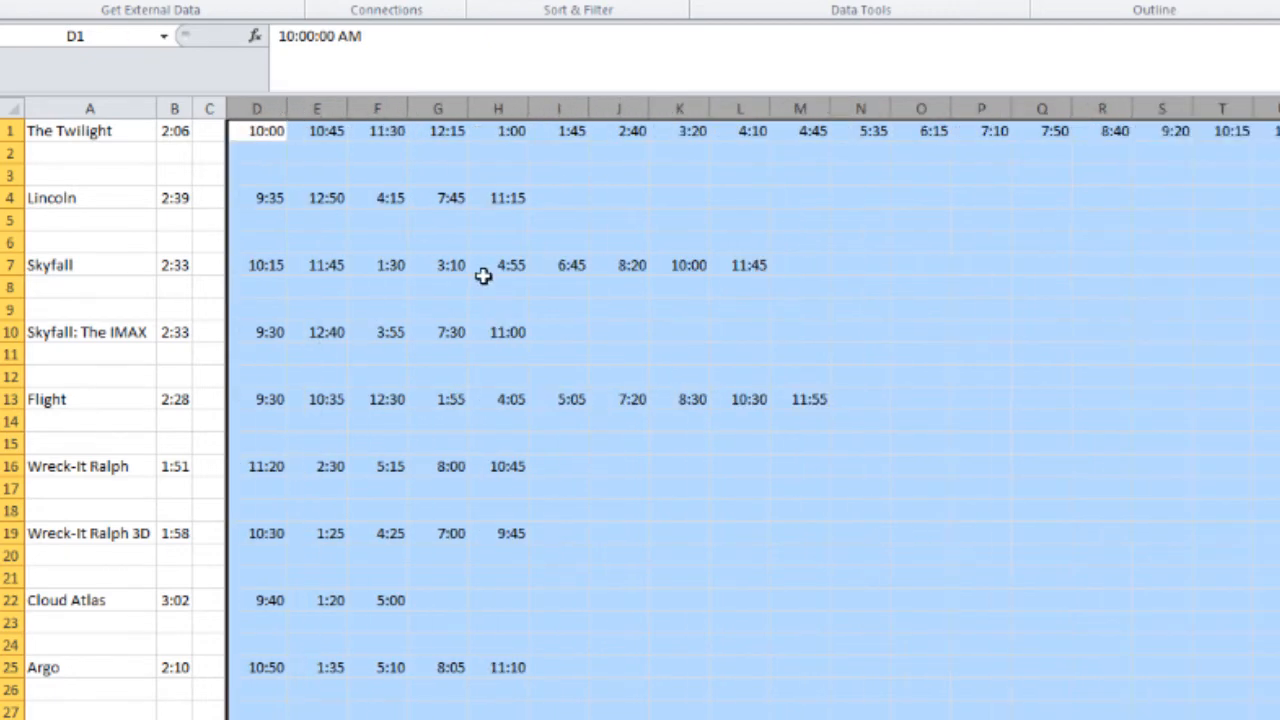
pyautogui.click(486, 284)
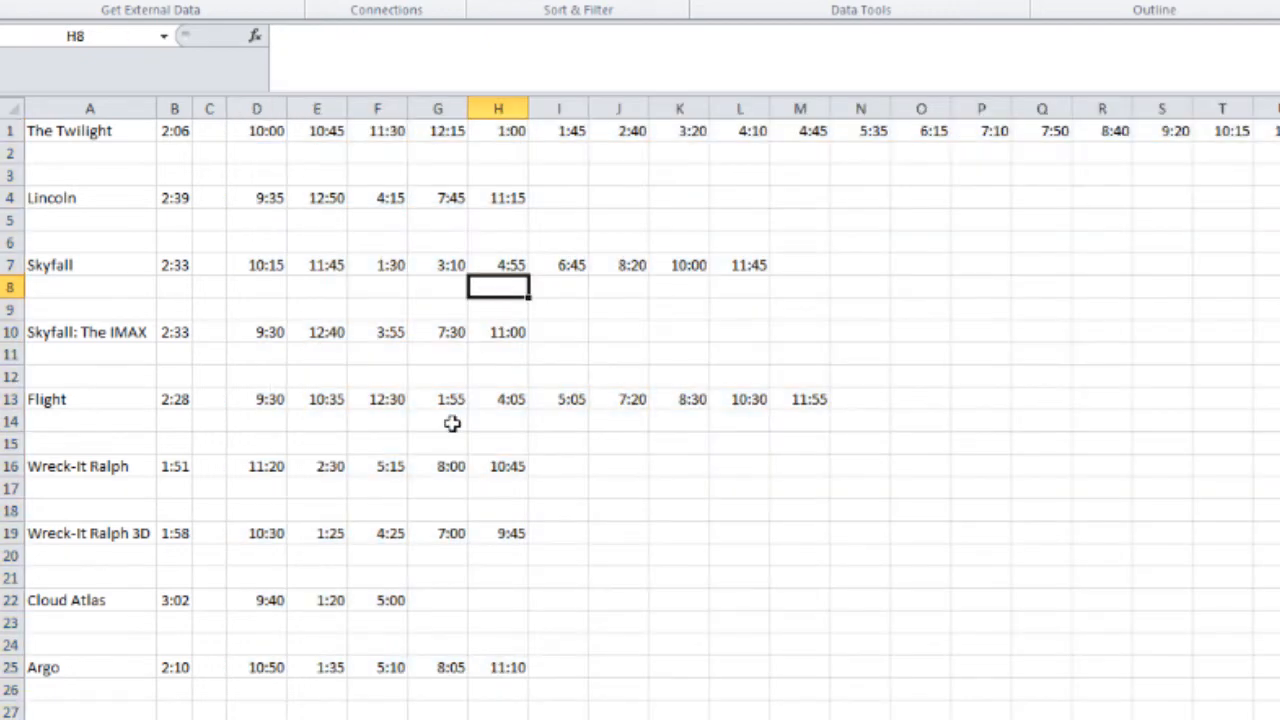
# Enter the formula =D1+B1 in D2 to calculate the end time of The Twilight's first showing.
pyautogui.click(272, 149)
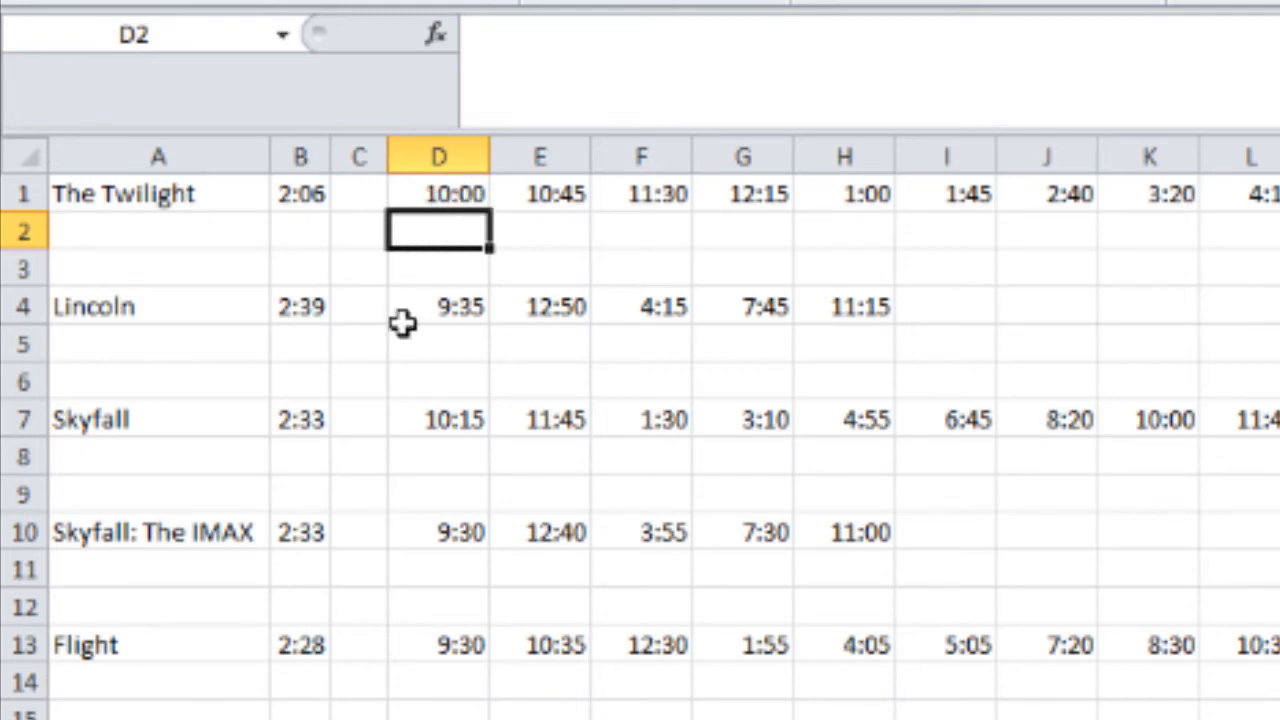
pyautogui.write('=')
pyautogui.click(434, 198)
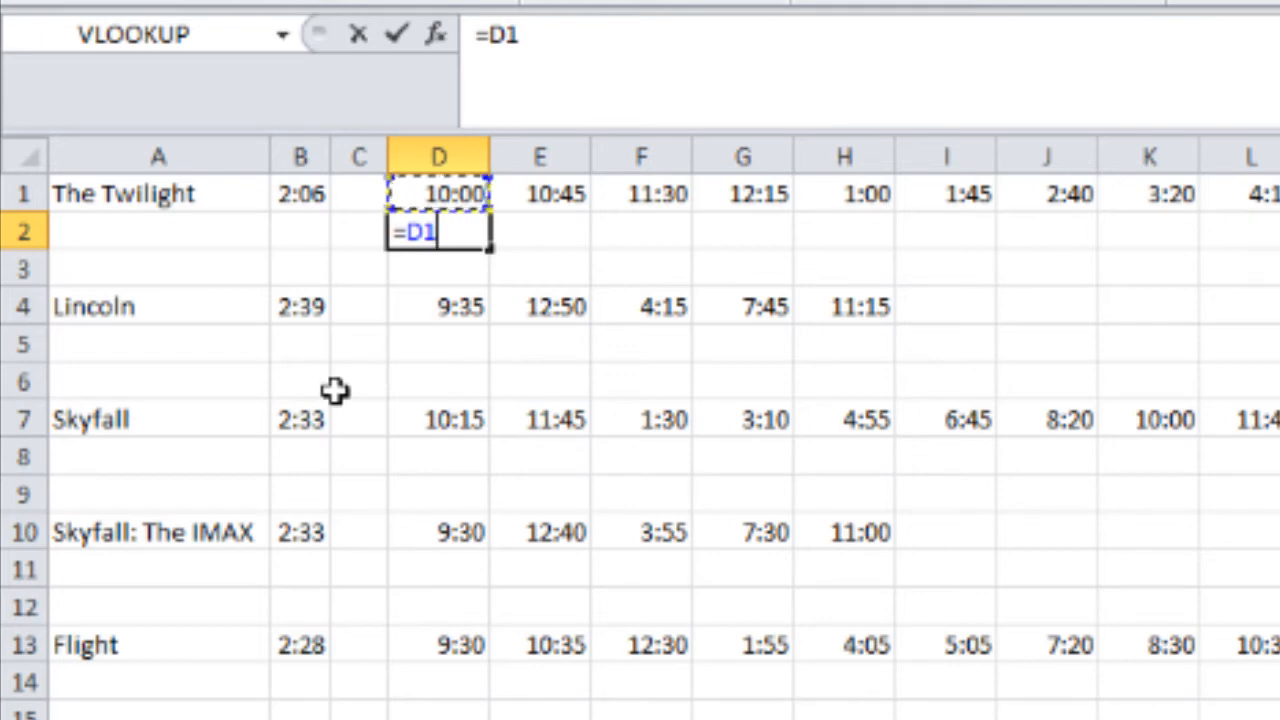
pyautogui.write('+')
pyautogui.click(307, 196)
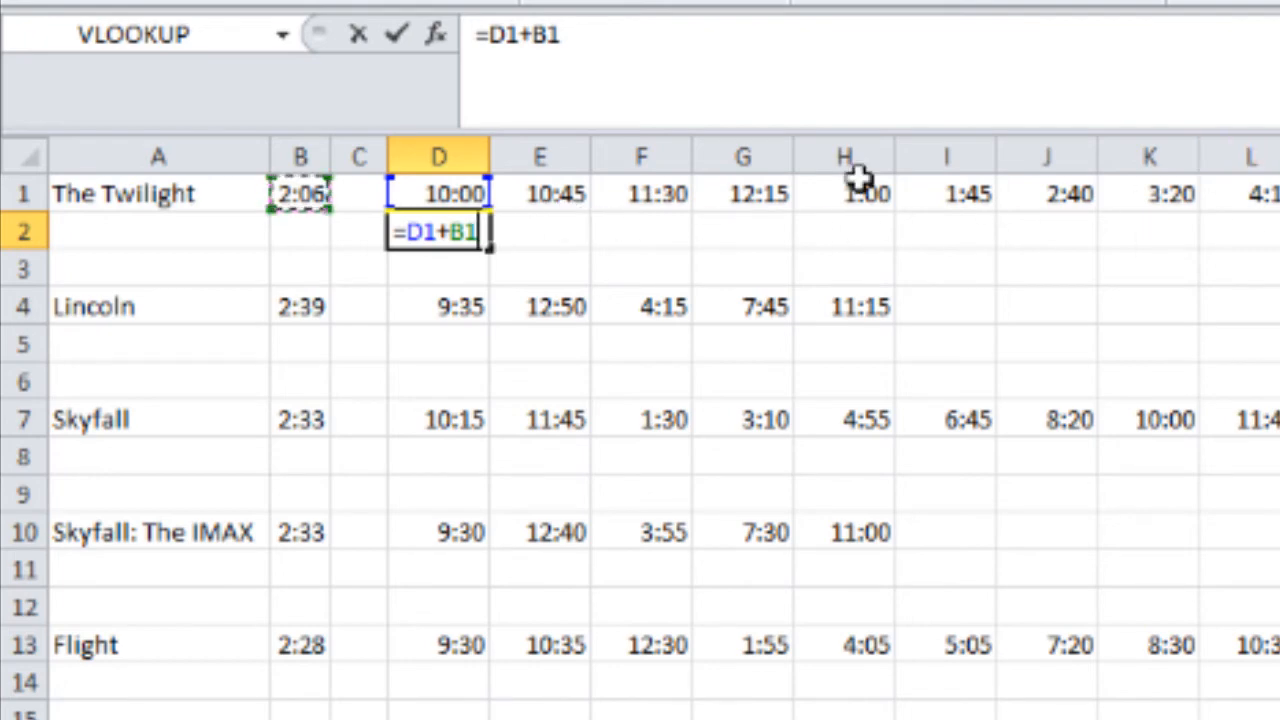
pyautogui.press('Return')
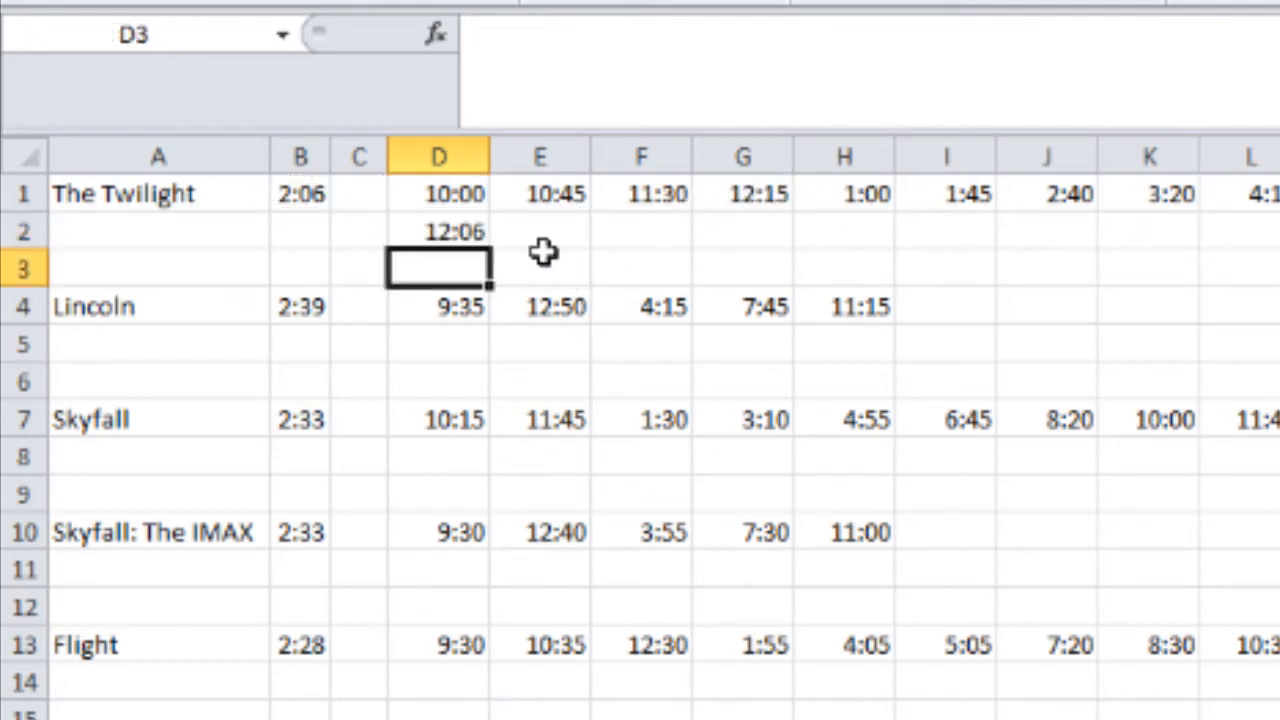
# Copy the formula from D2 into E2 and inspect which cells the copy references.
pyautogui.click(463, 242)
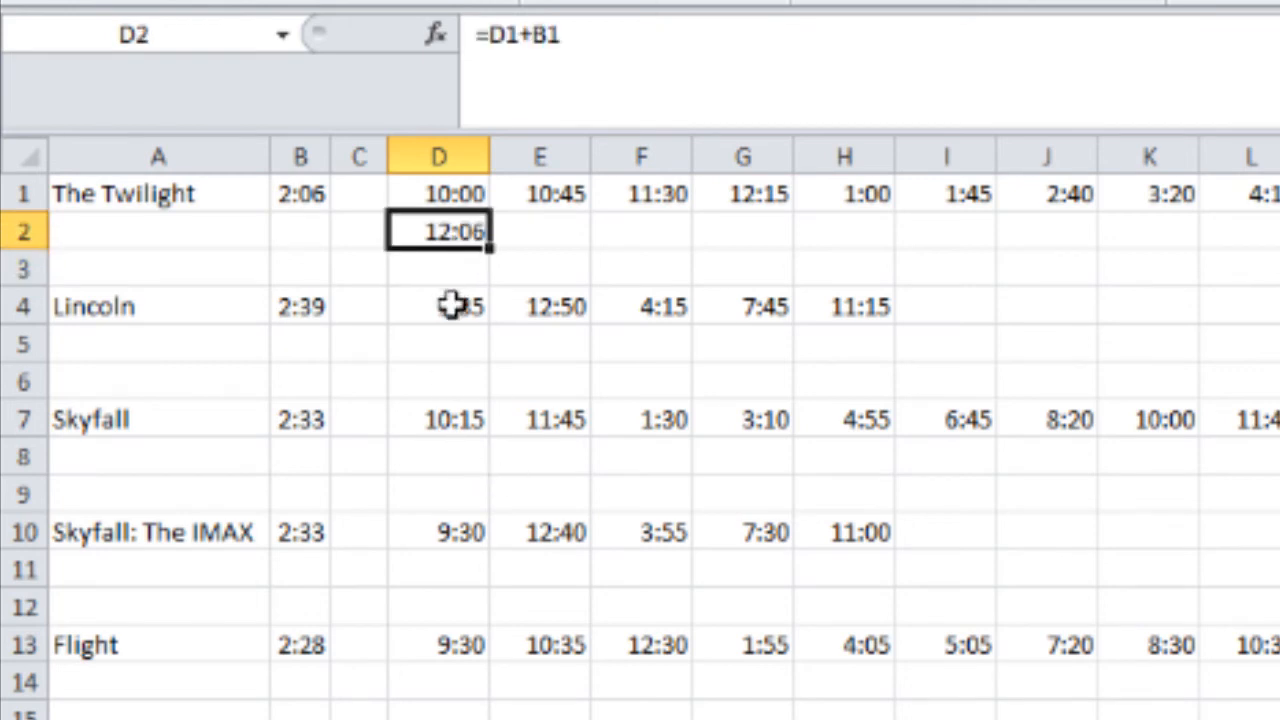
pyautogui.hotkey('ctrl', 'c')
pyautogui.click(574, 229)
pyautogui.hotkey('ctrl', 'v')
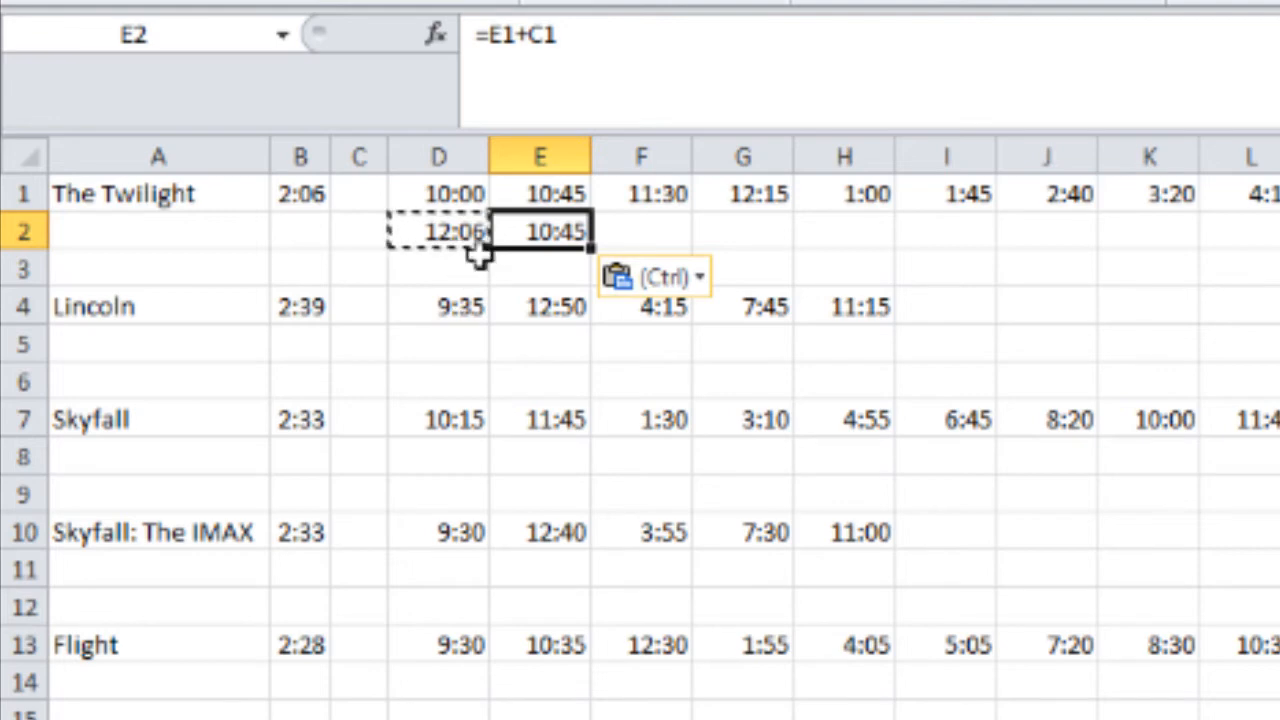
pyautogui.press('F2')
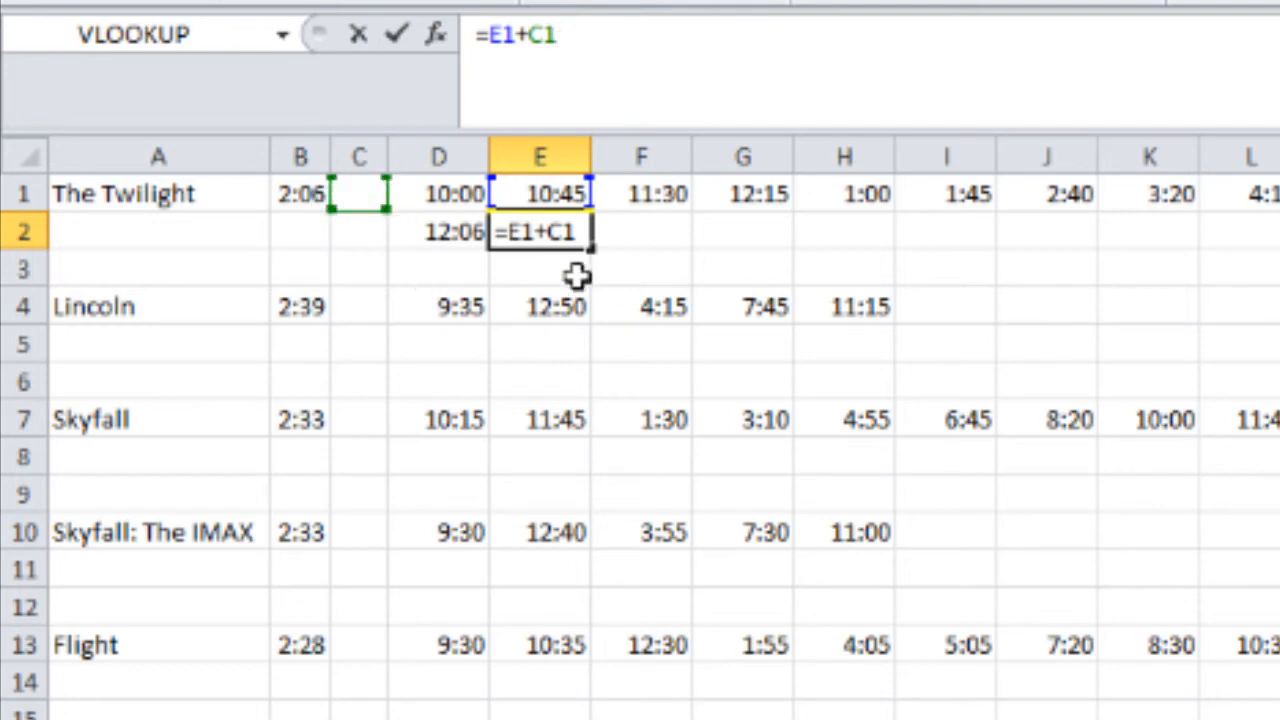
pyautogui.press('Return')
# Fill the formula in E2 across row 2 and inspect the references in G2, H2 and I2.
pyautogui.click(547, 232)
pyautogui.moveTo(590, 249); pyautogui.dragTo(1275, 250)
pyautogui.click(737, 230)
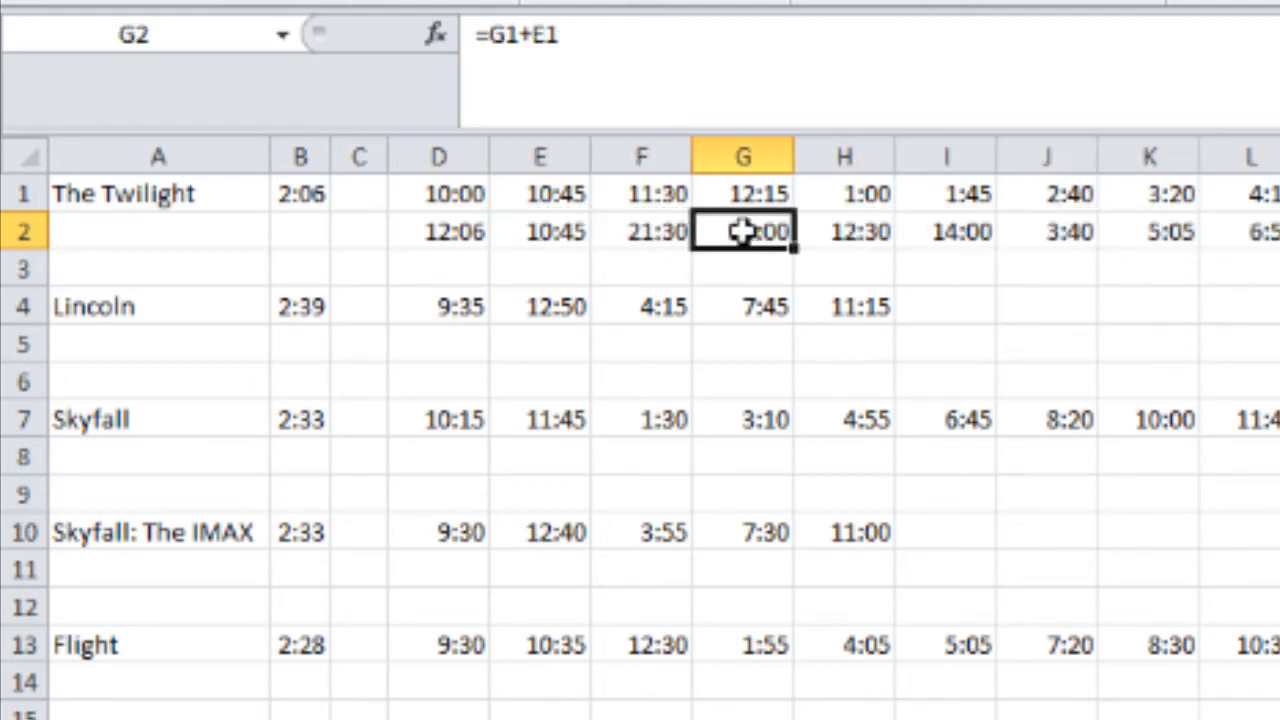
pyautogui.click(862, 232)
pyautogui.press('Right')
pyautogui.press('F2')
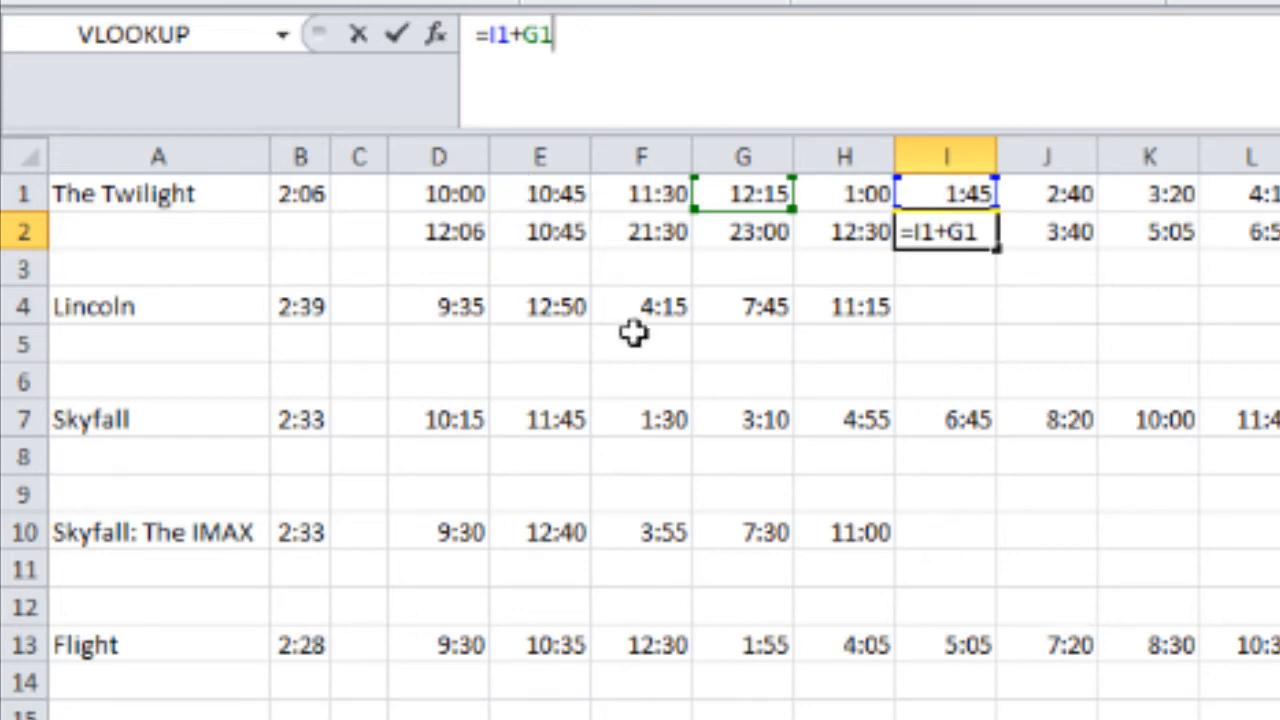
# Undo the fill across row 2 and the formula pasted into E2.
pyautogui.click(648, 268)
pyautogui.hotkey('ctrl', 'z')
pyautogui.hotkey('ctrl', 'z')
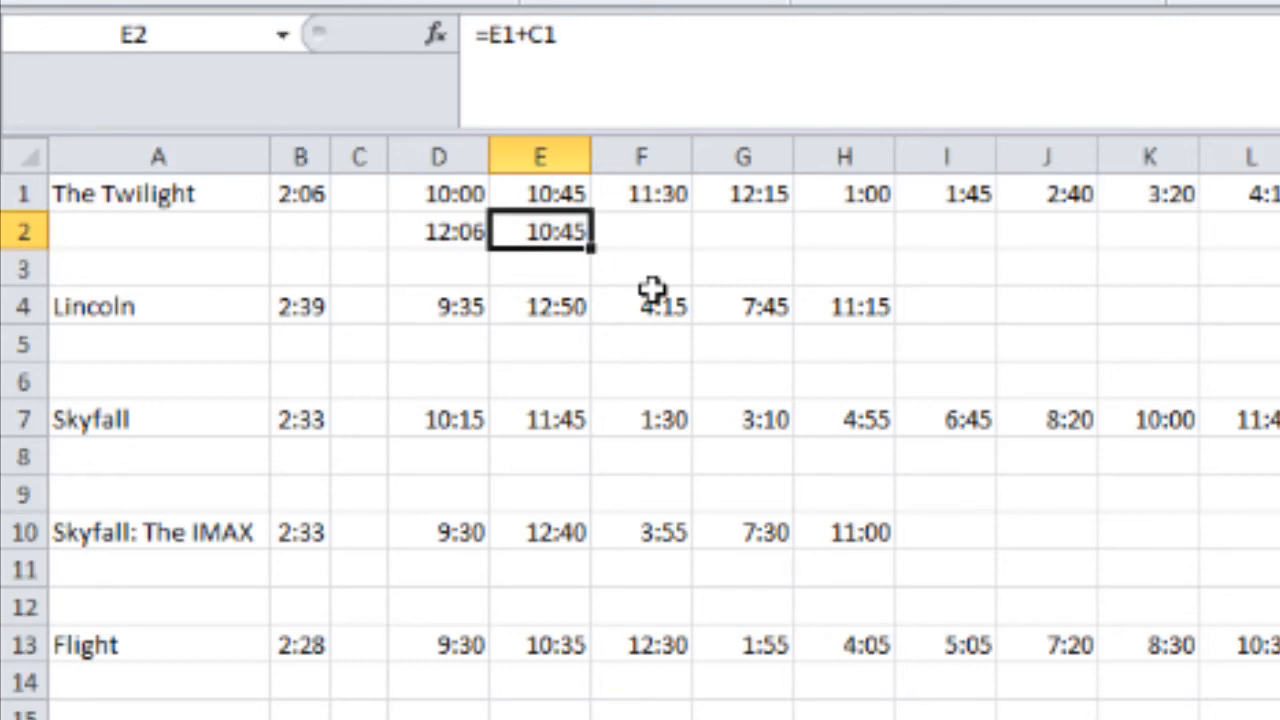
pyautogui.hotkey('ctrl', 'z')
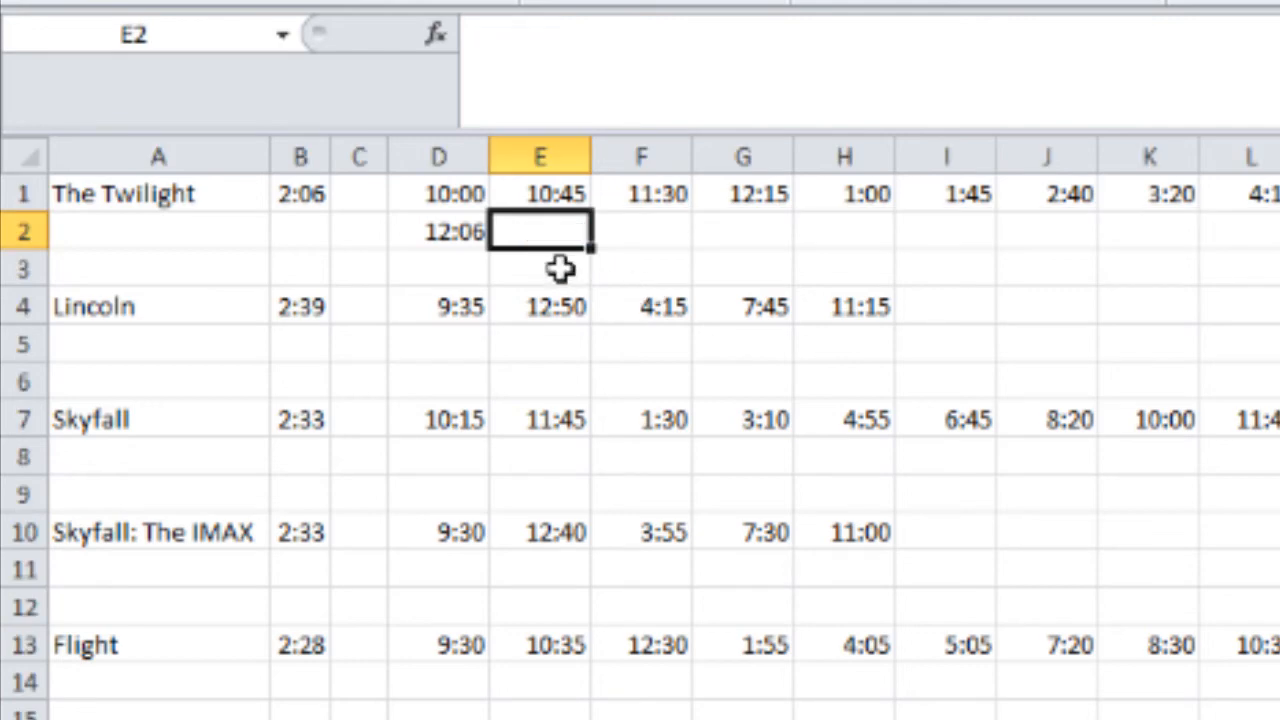
pyautogui.click(560, 268)
# Make the B1 reference in D2's formula absolute so that it reads =D1+$B$1, trying the other reference types first.
pyautogui.click(457, 237)
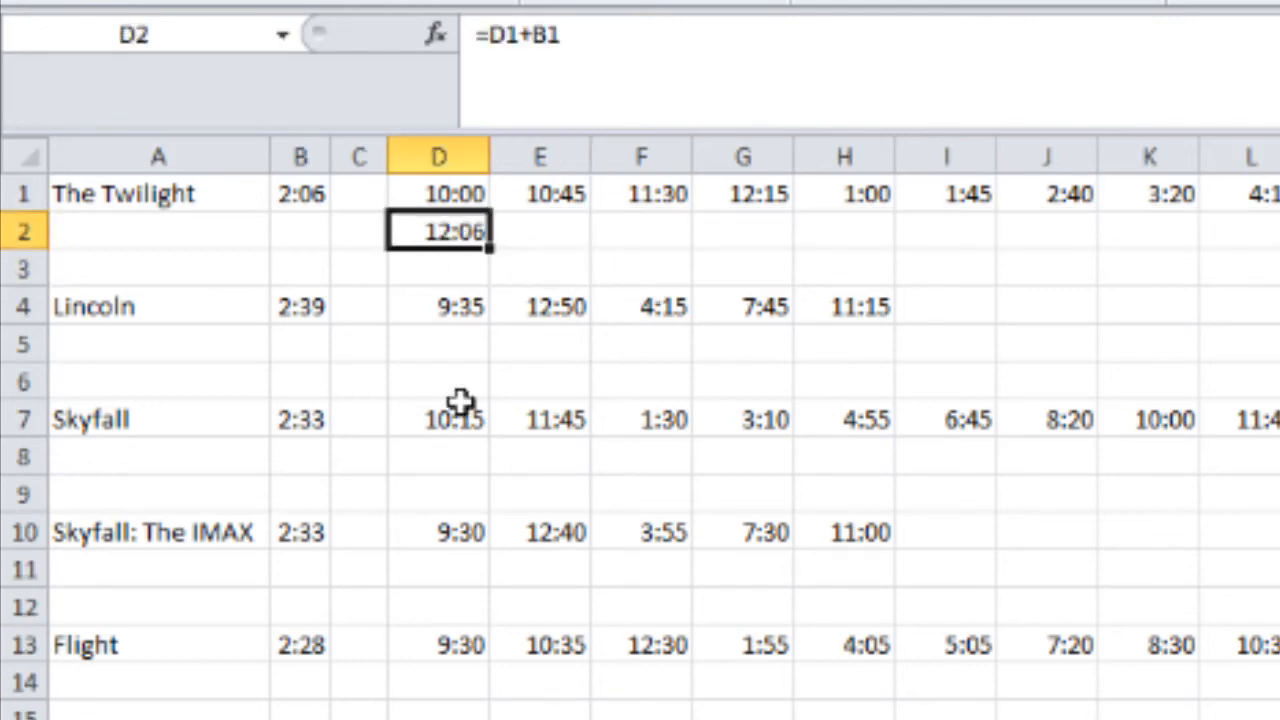
pyautogui.press('F2')
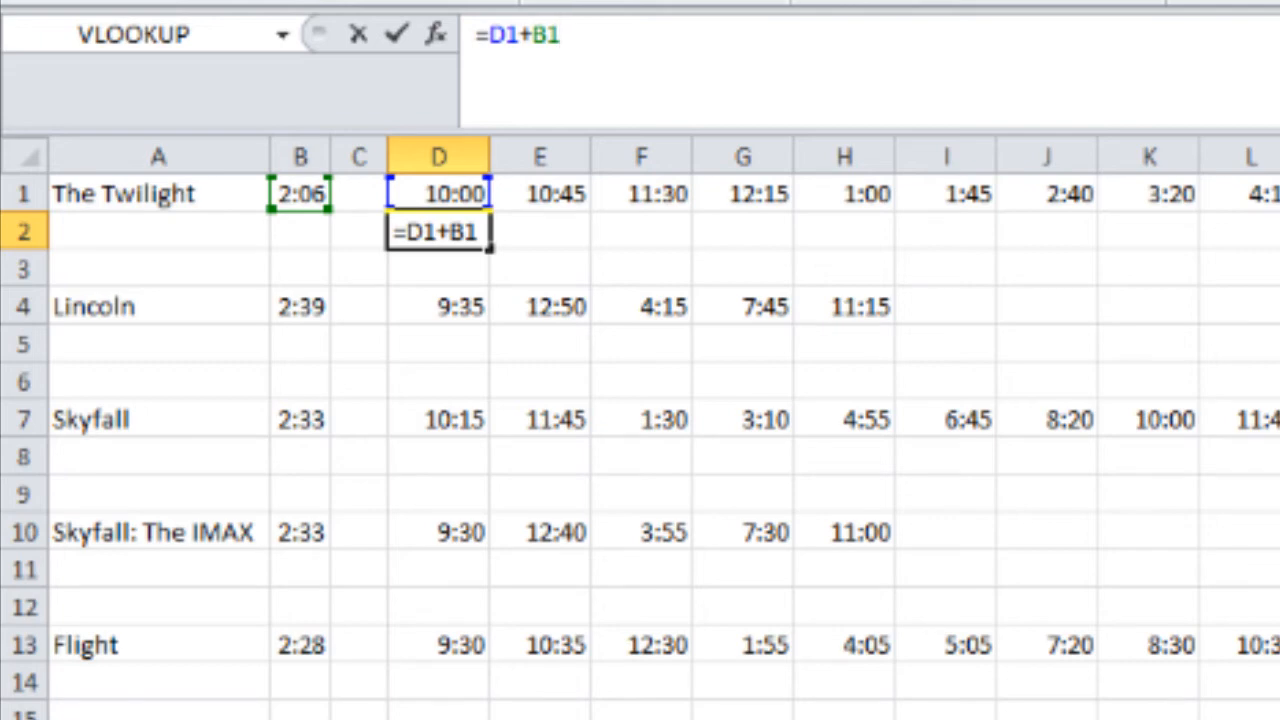
pyautogui.press('F4')
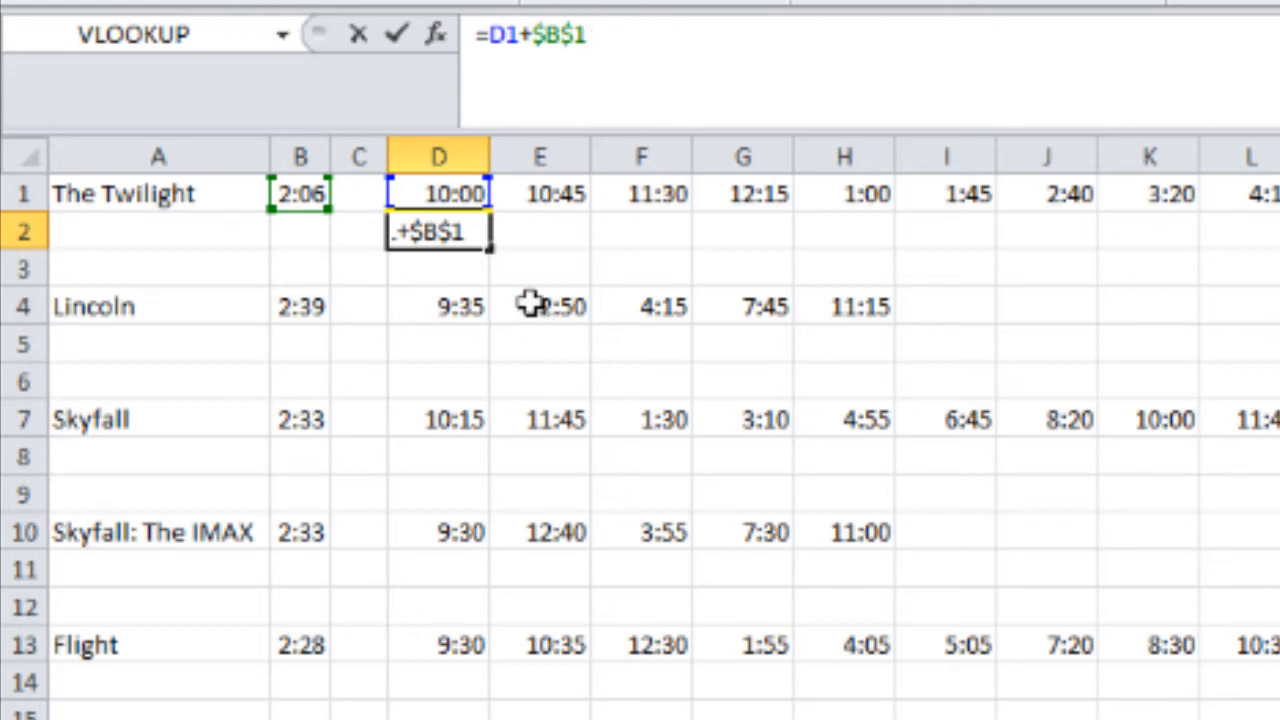
pyautogui.press('F4')
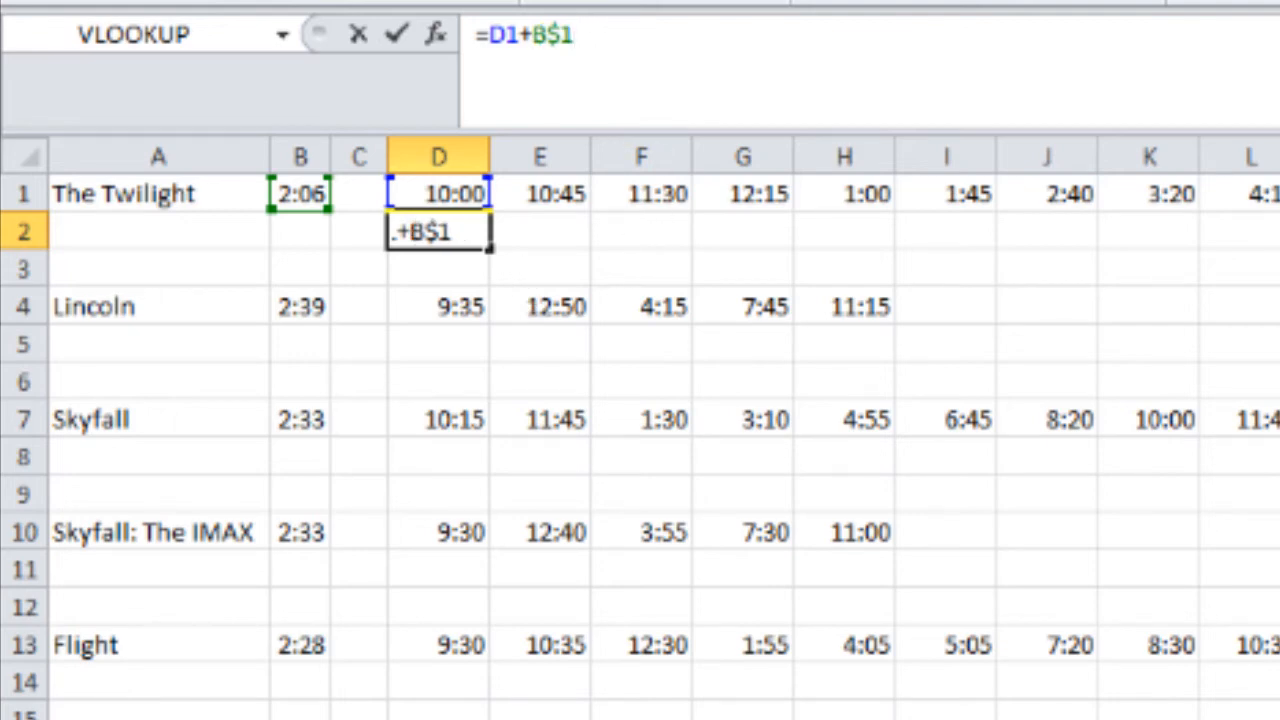
pyautogui.press('F4')
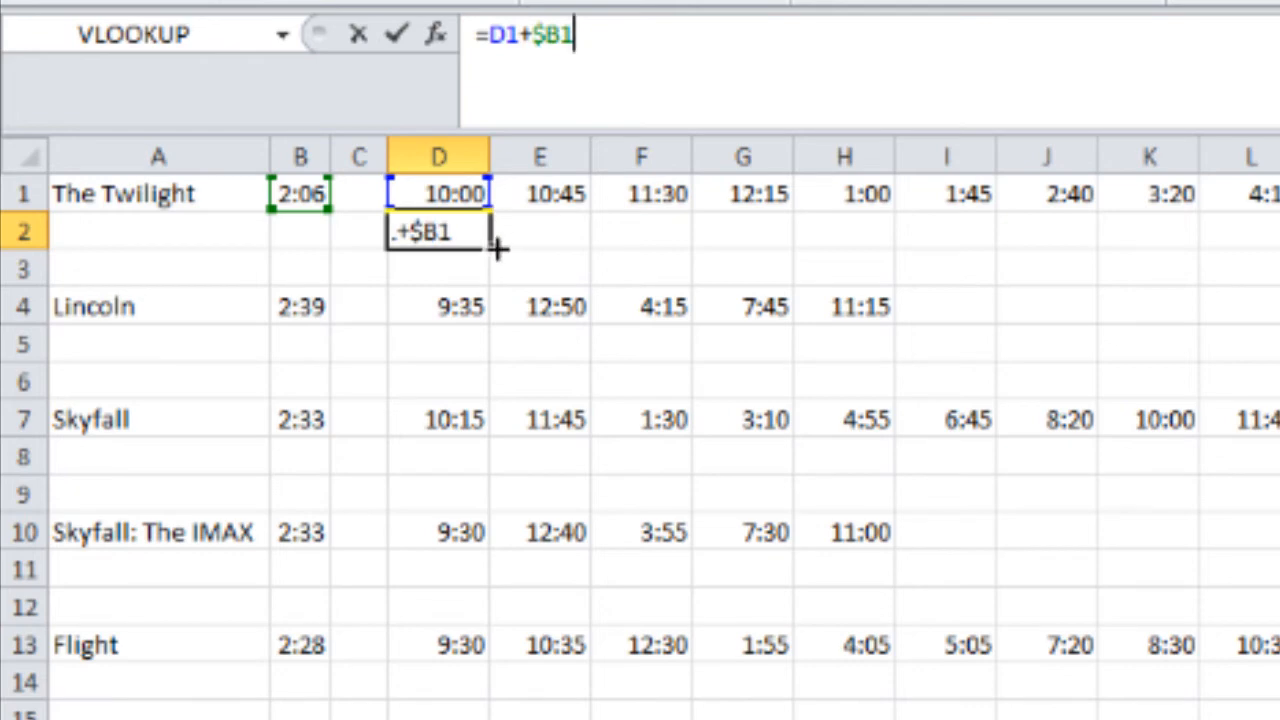
pyautogui.press('F4')
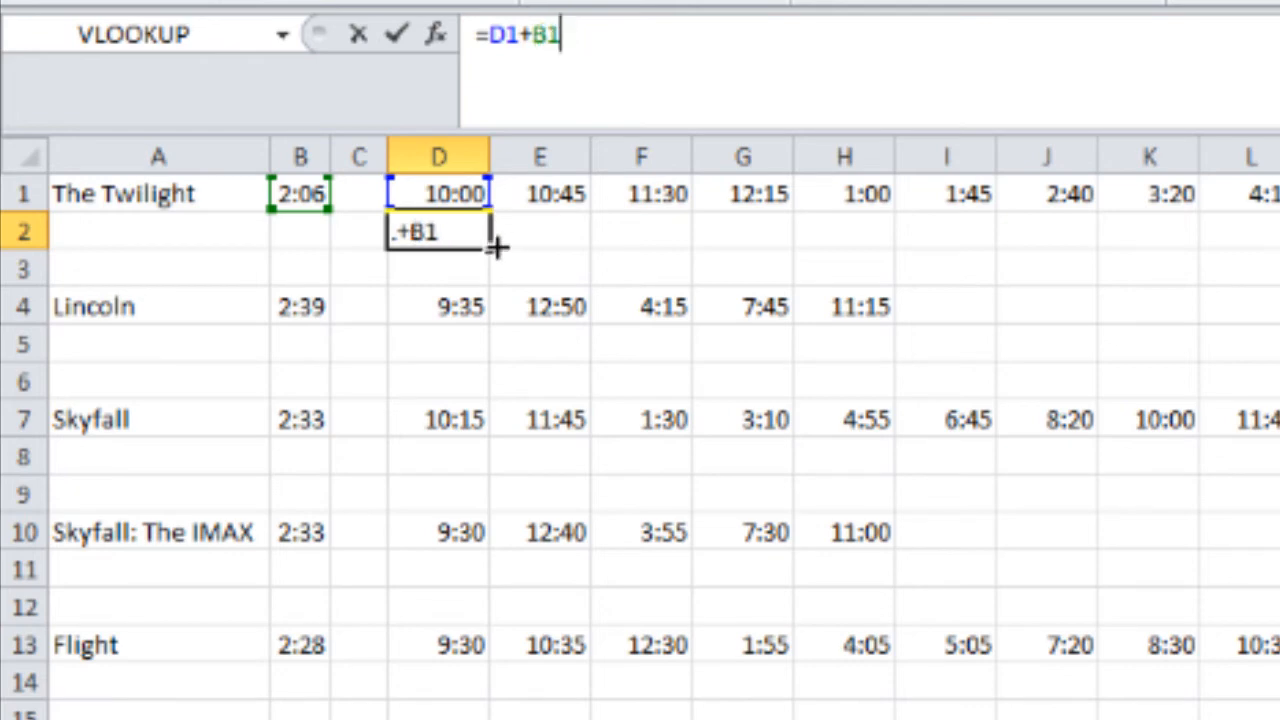
pyautogui.press('F4')
pyautogui.press('F4')
pyautogui.press('F4')
pyautogui.press('F4')
pyautogui.press('F4')
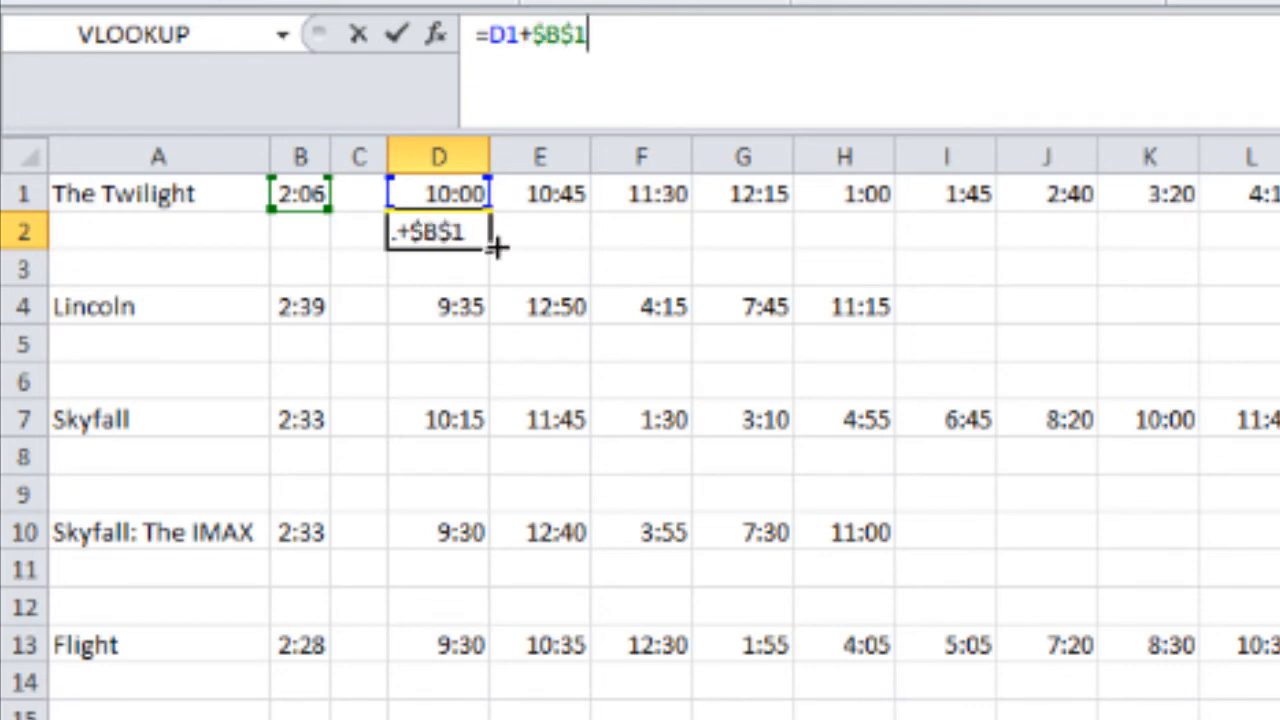
pyautogui.press('F4')
pyautogui.press('F4')
pyautogui.press('F4')
pyautogui.press('F4')
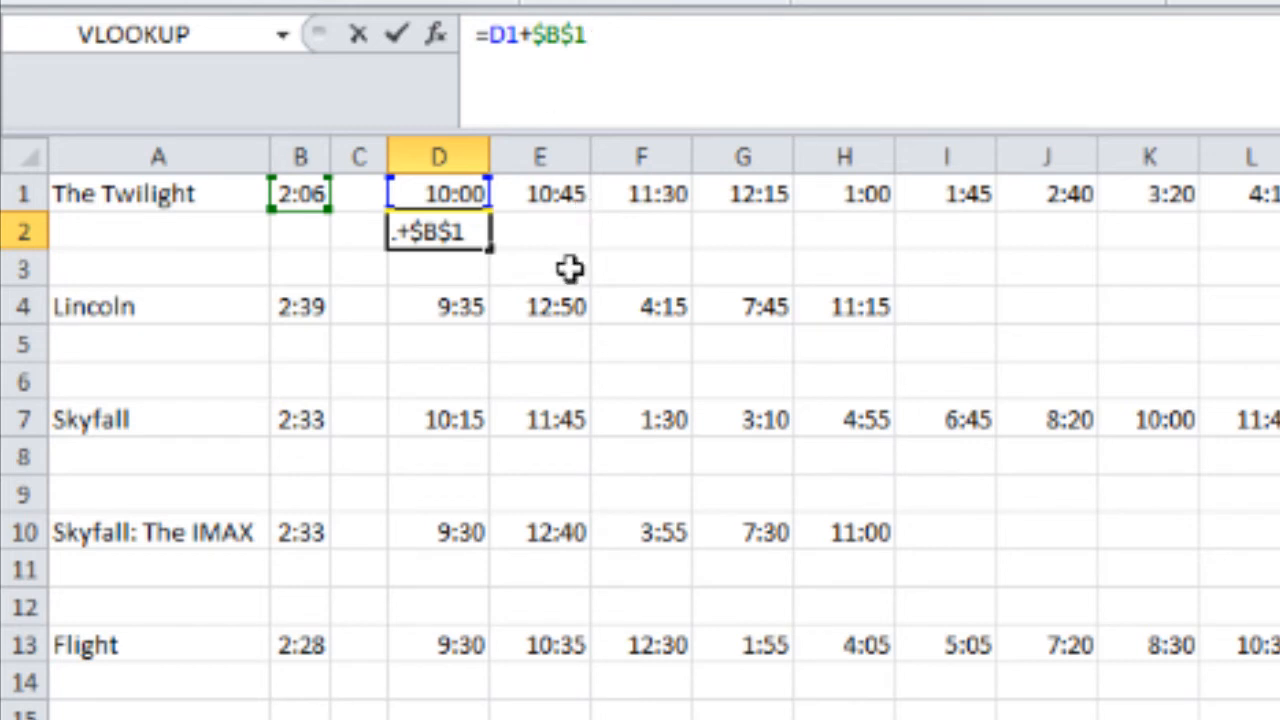
pyautogui.press('Return')
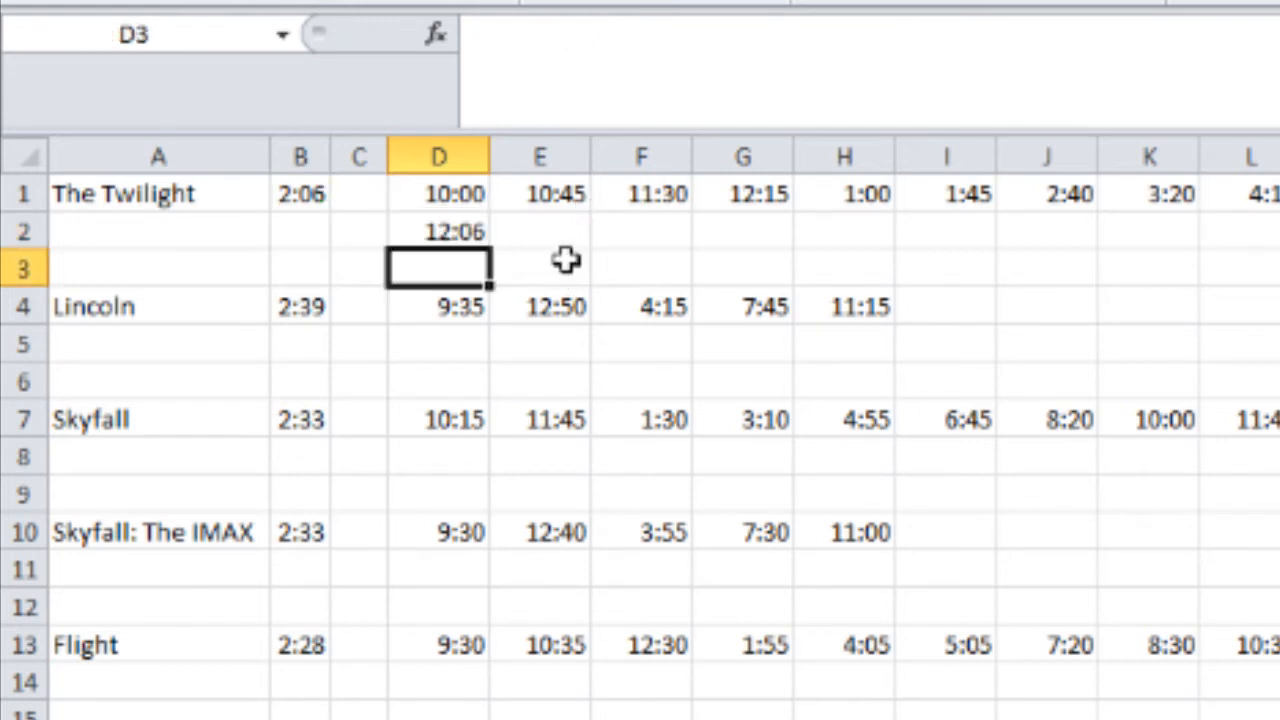
# Review D1, B1 and D2, fill D2's formula across row 2 through G2, and check the copied formula in E2.
pyautogui.click(484, 226)
pyautogui.click(482, 196)
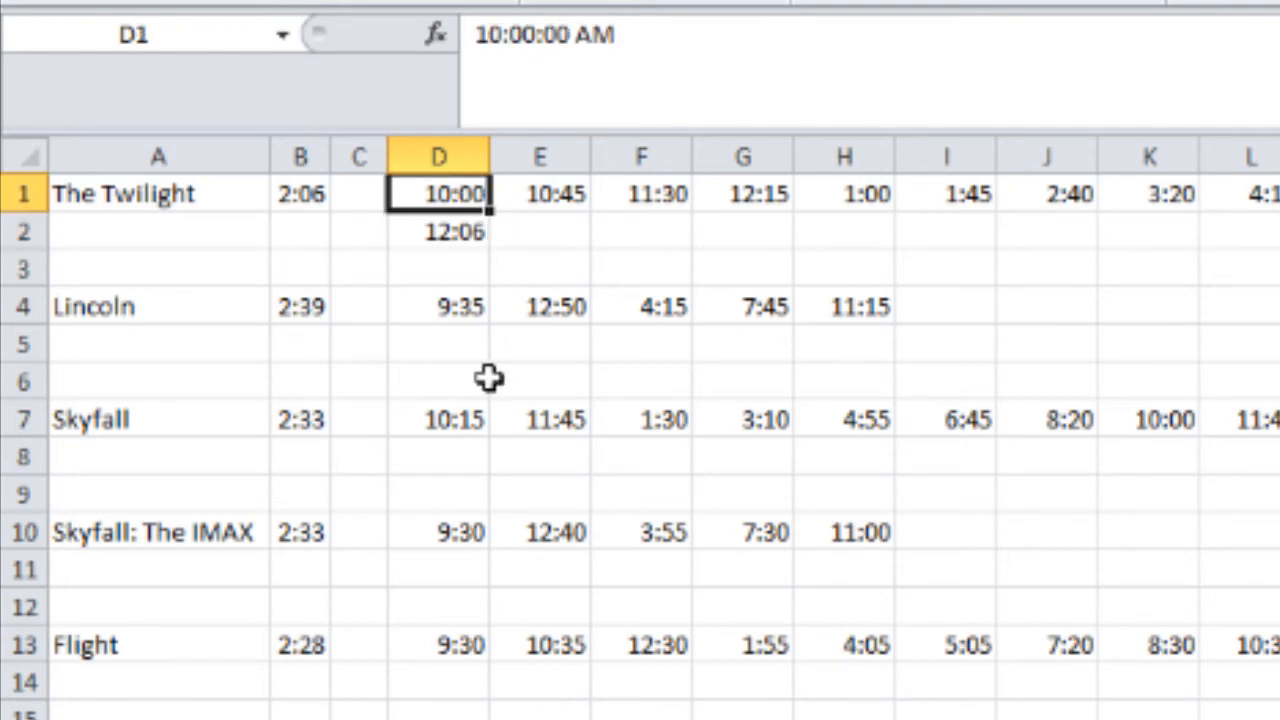
pyautogui.click(303, 190)
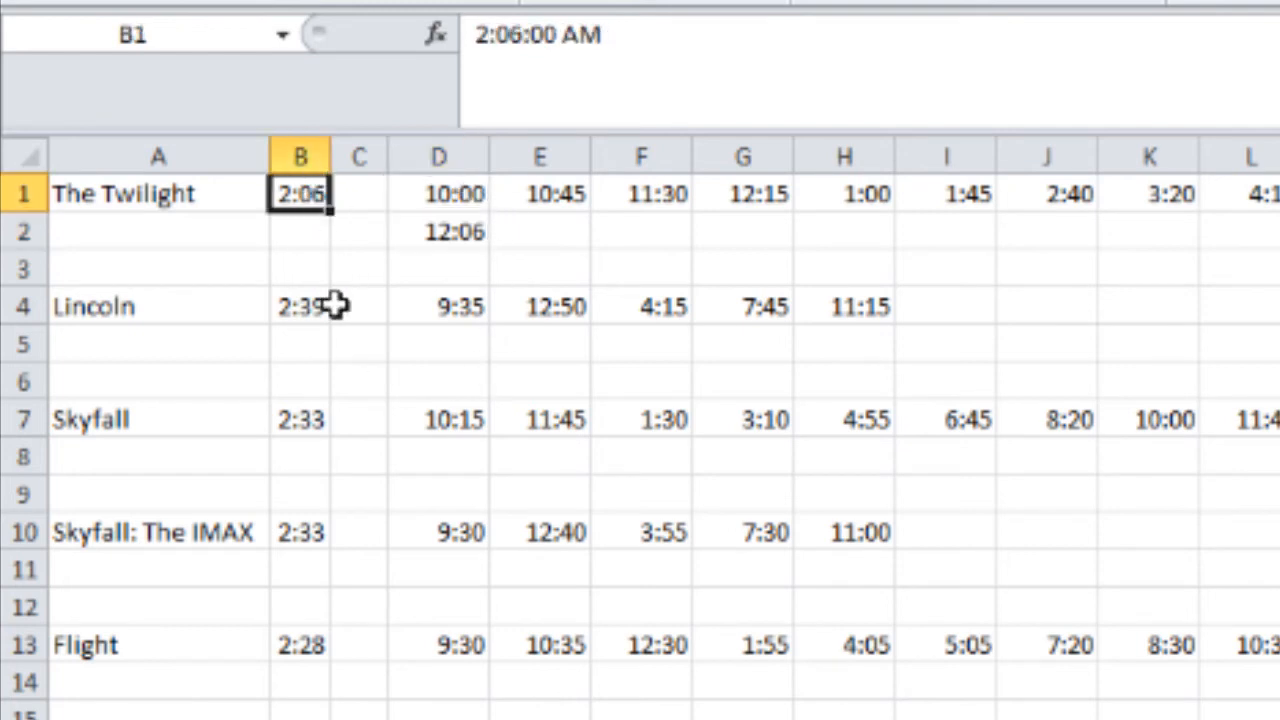
pyautogui.click(451, 238)
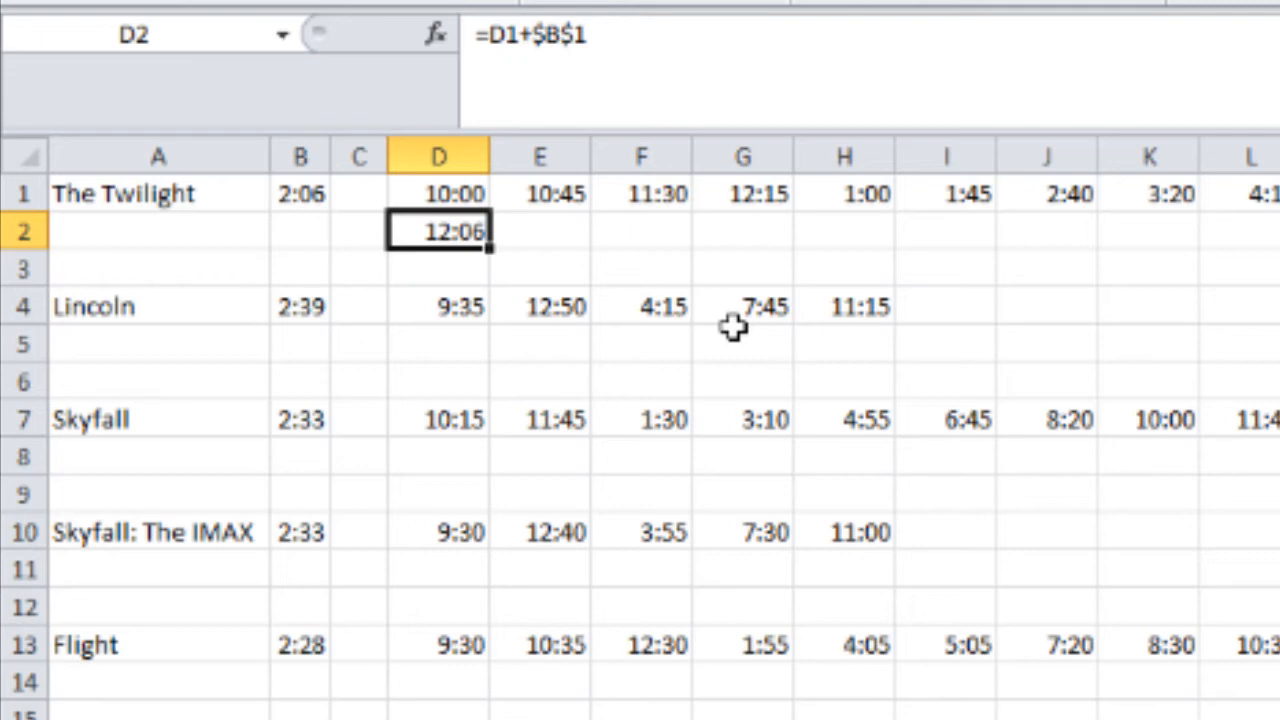
pyautogui.moveTo(443, 194); pyautogui.dragTo(446, 289)
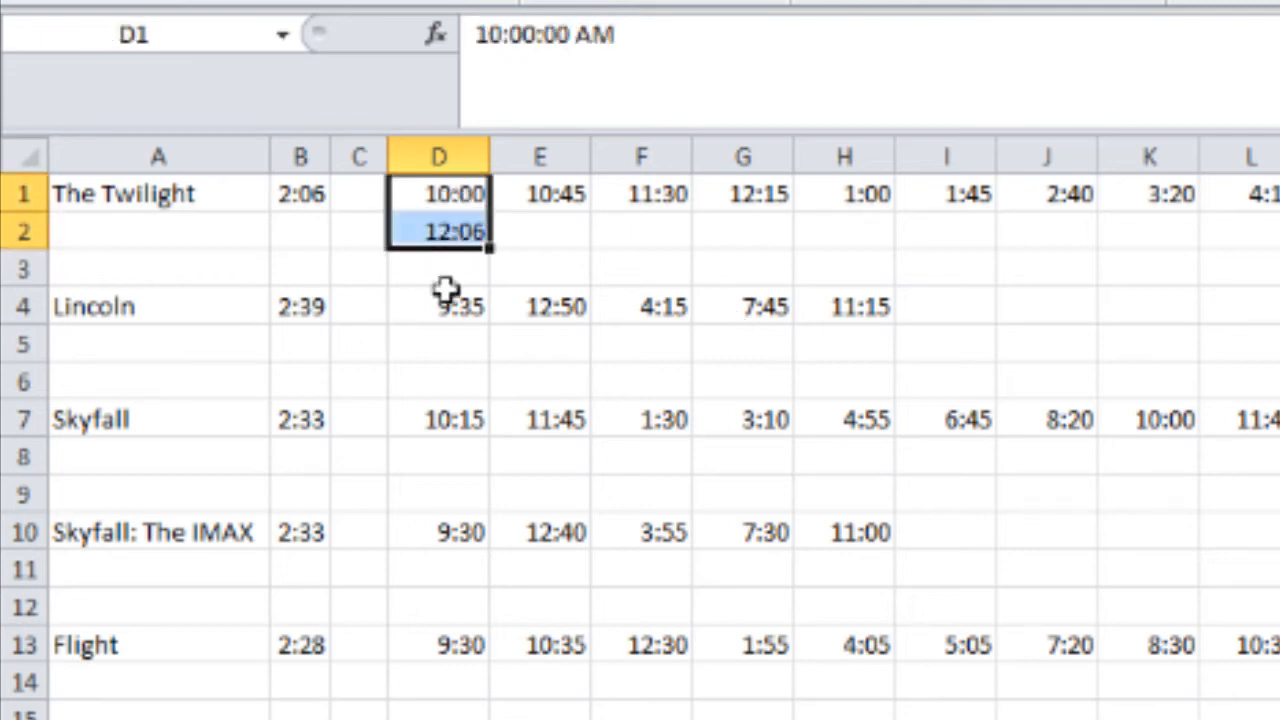
pyautogui.click(448, 290)
pyautogui.click(444, 234)
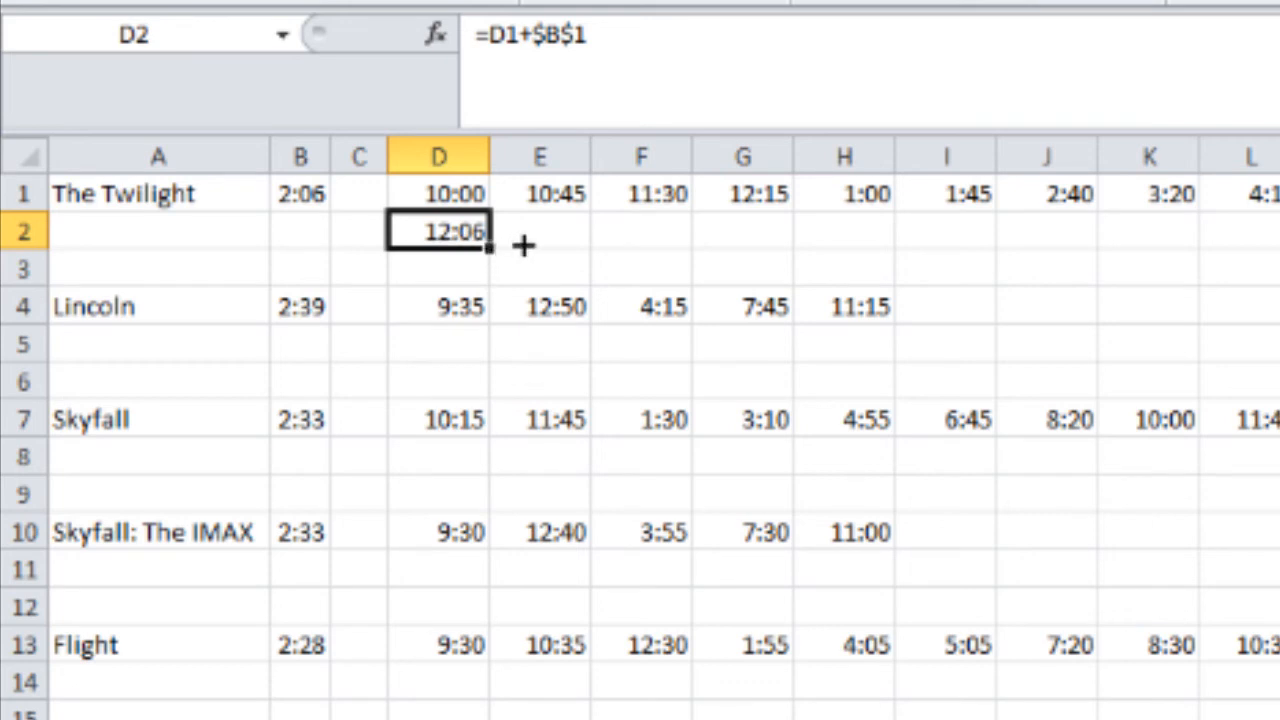
pyautogui.moveTo(524, 245); pyautogui.dragTo(779, 246)
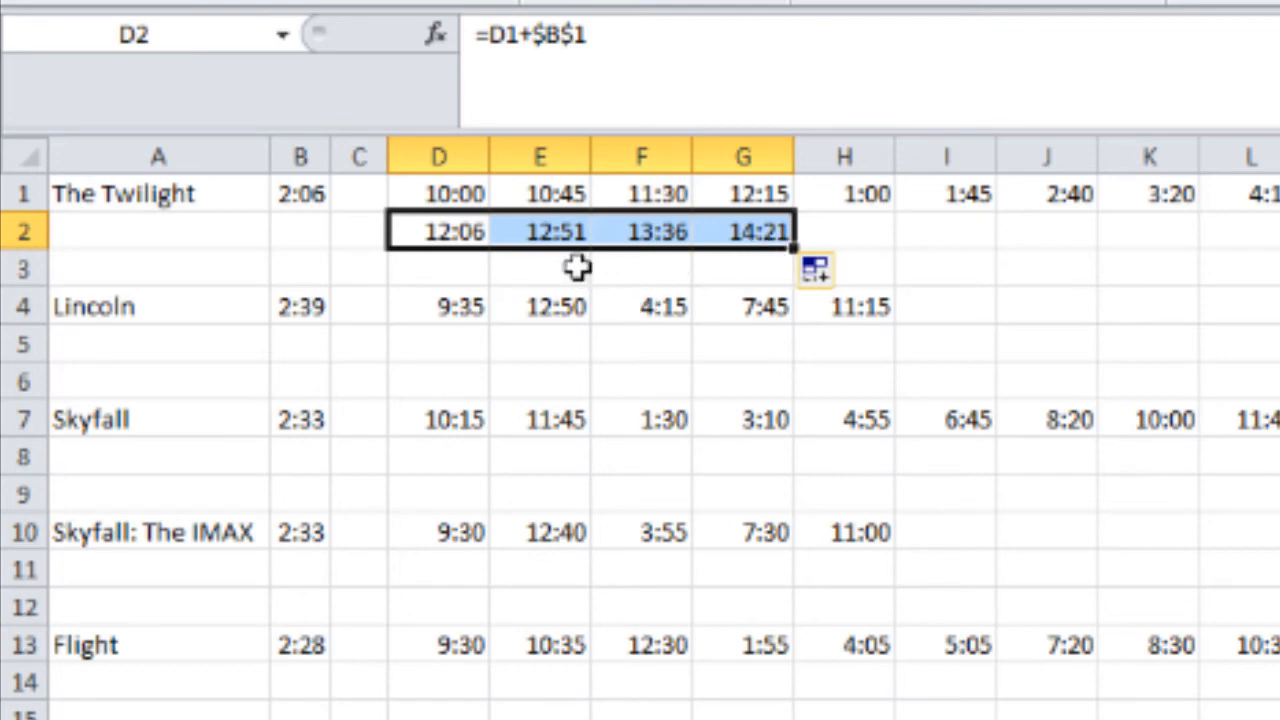
pyautogui.click(558, 232)
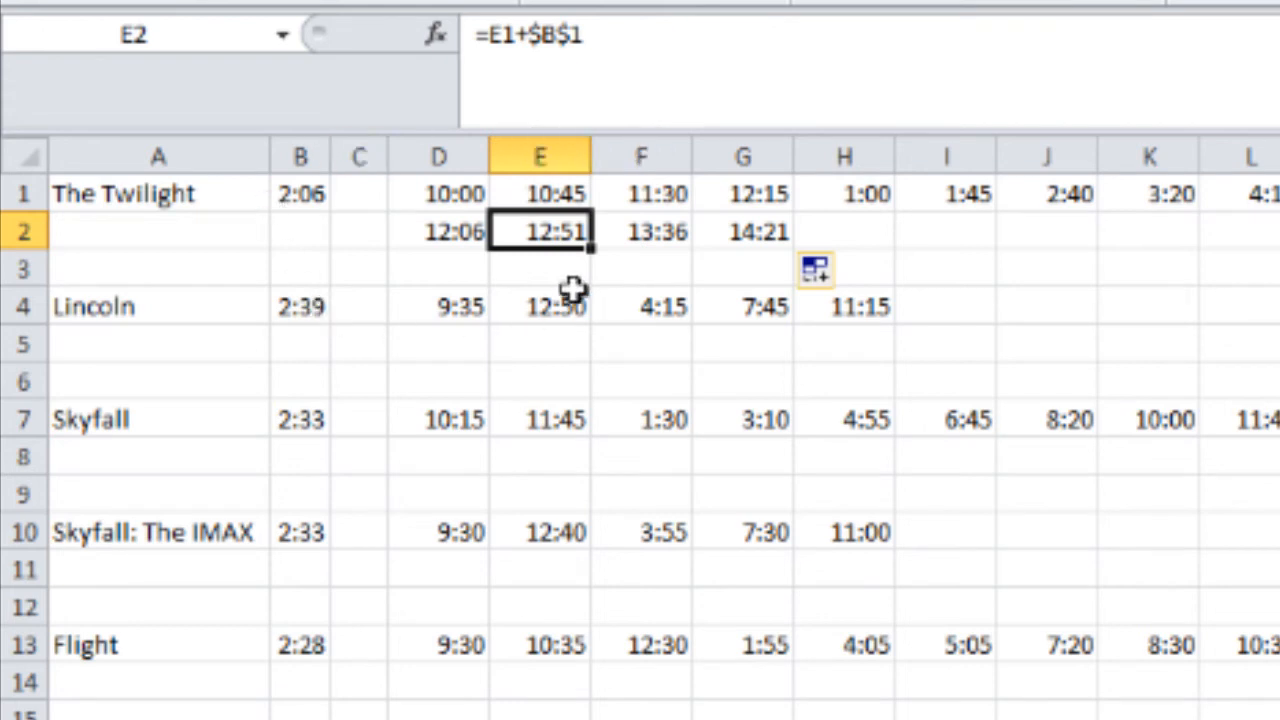
# Inspect the references in the copied formulas in F2, G2 and E2.
pyautogui.click(630, 227)
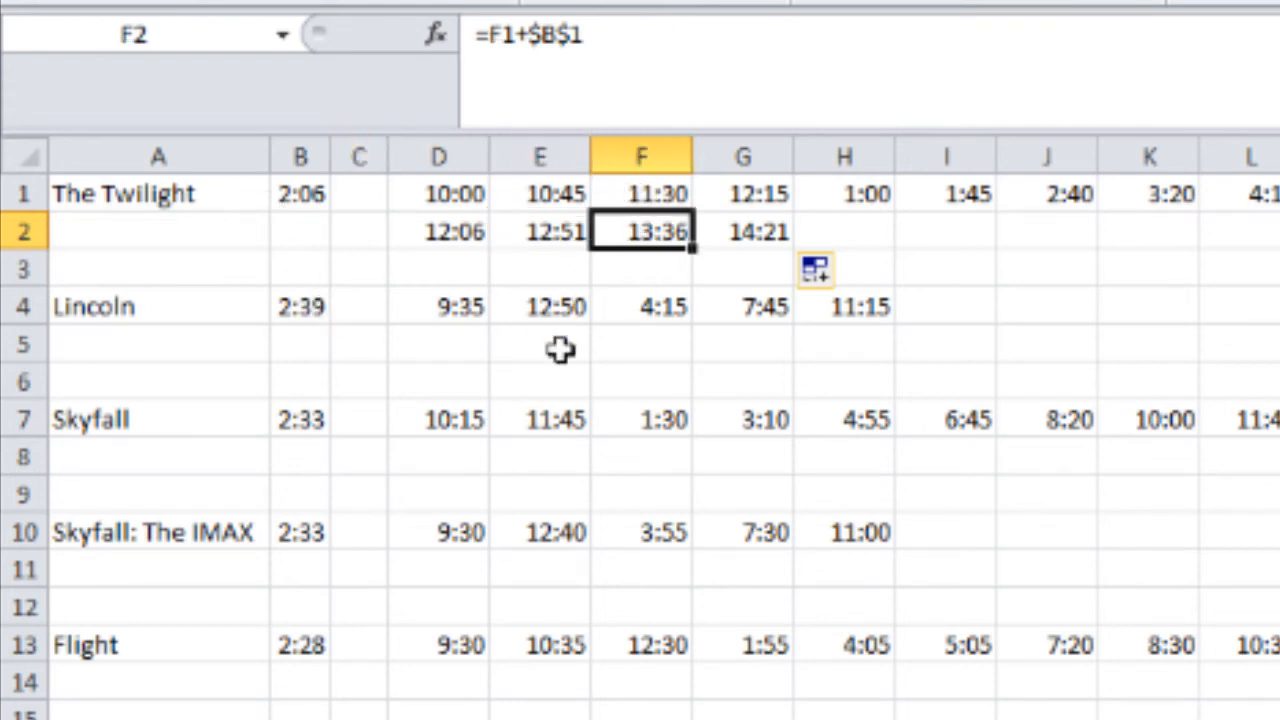
pyautogui.press('F2')
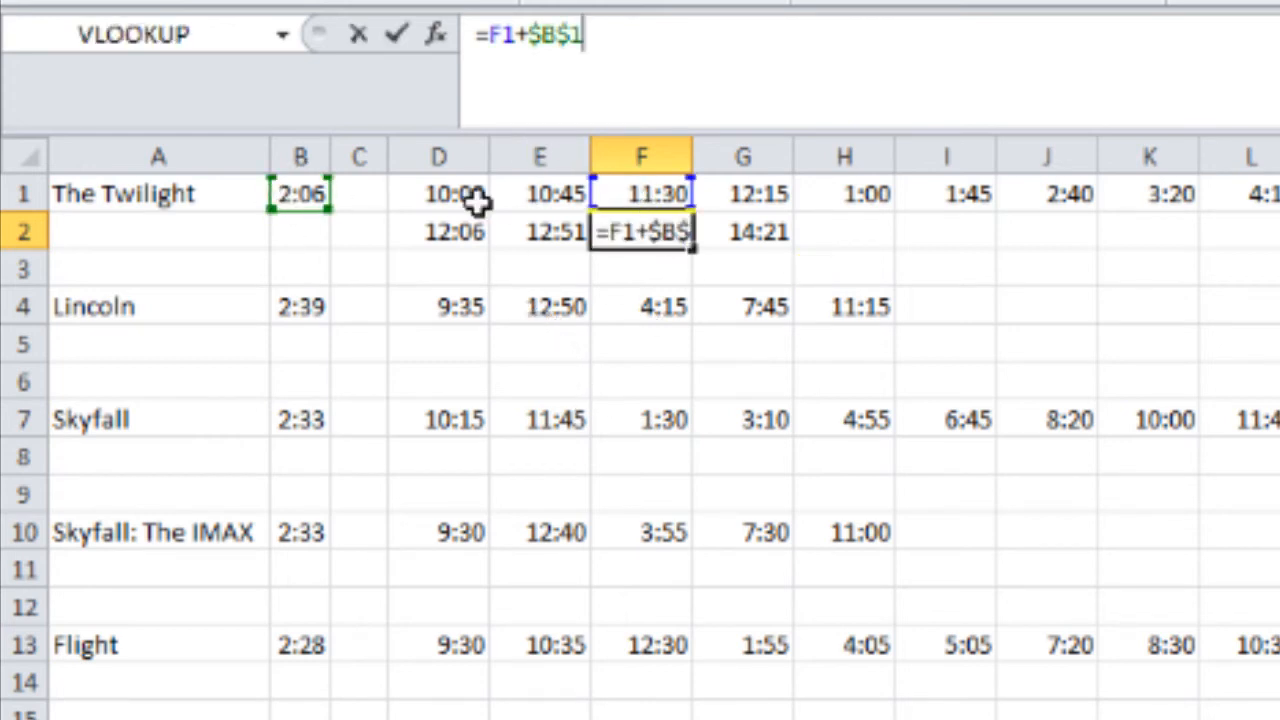
pyautogui.press('Escape')
pyautogui.click(727, 232)
pyautogui.click(670, 60)
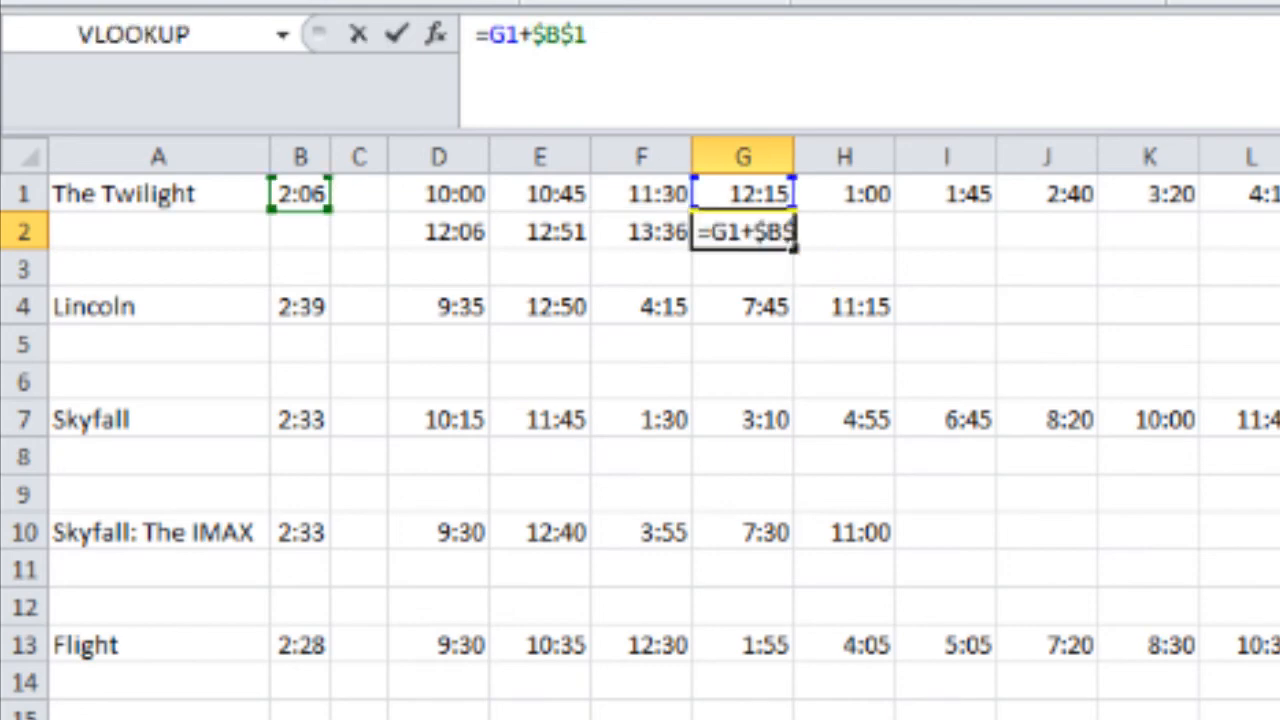
pyautogui.hotkey('ctrl', 'Return')
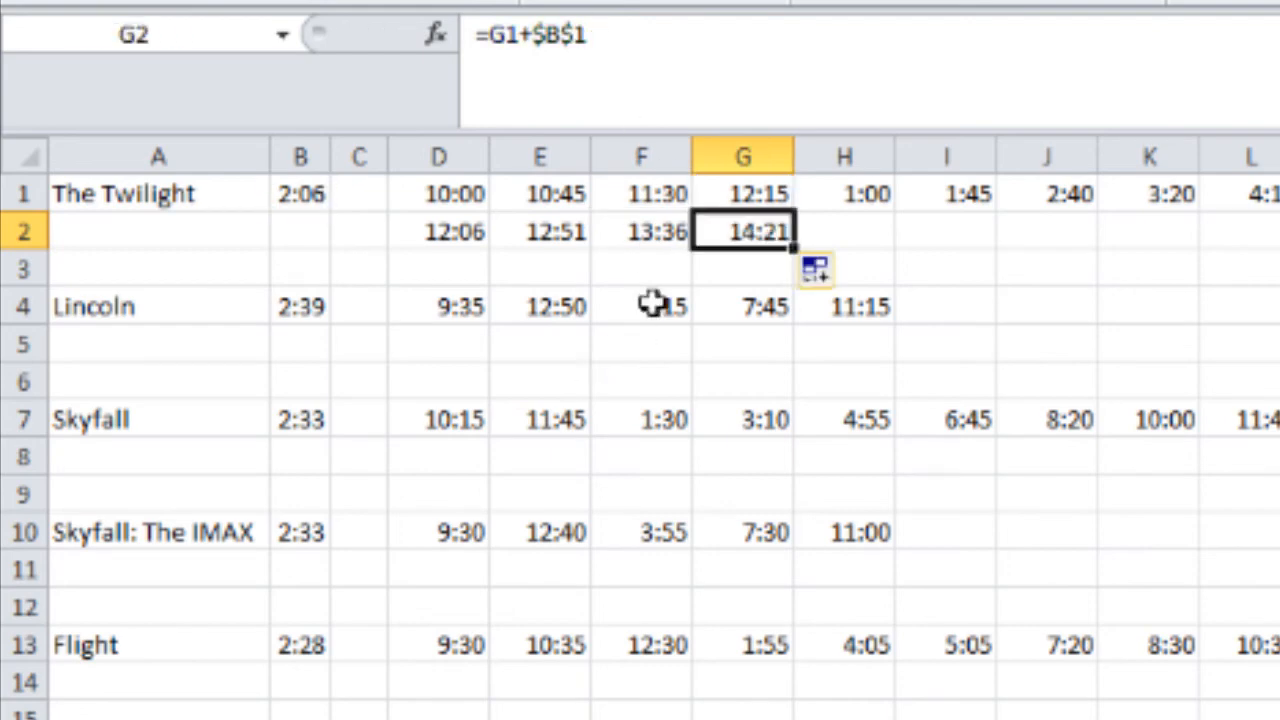
pyautogui.click(548, 231)
pyautogui.press('F2')
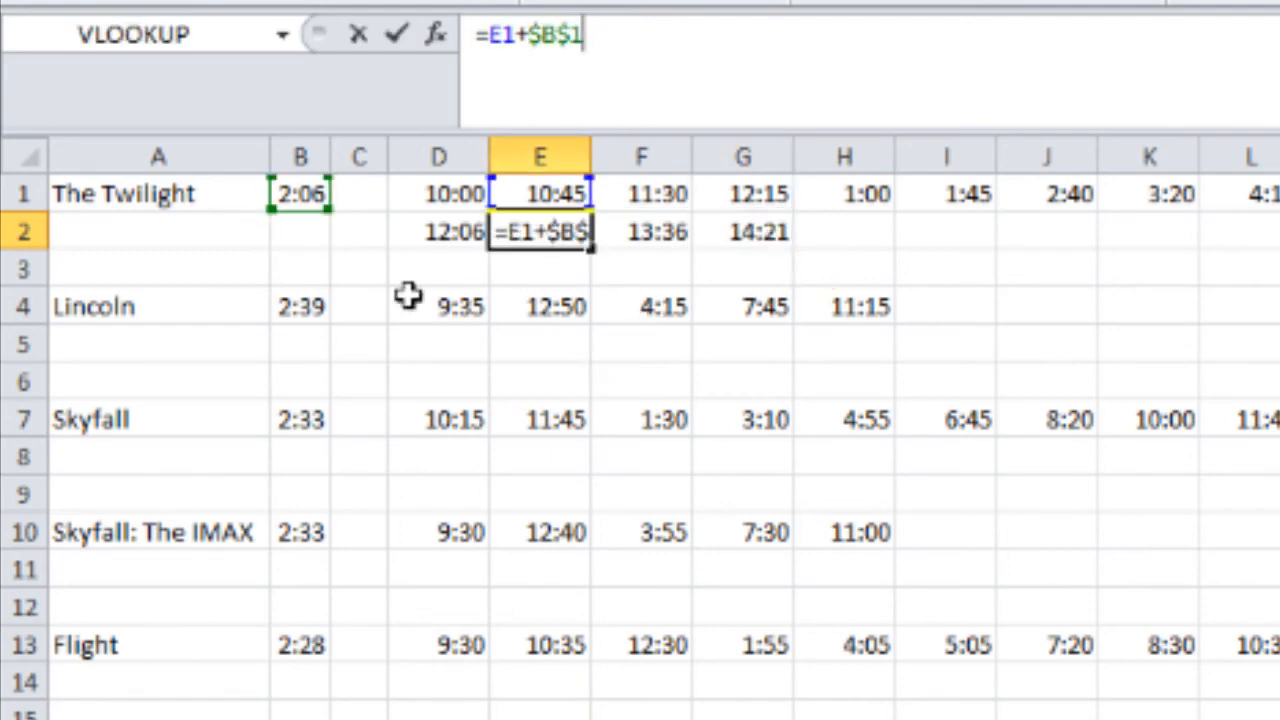
pyautogui.press('Escape')
# Fill G2's formula across row 2 under the remaining showtimes of The Twilight.
pyautogui.click(745, 232)
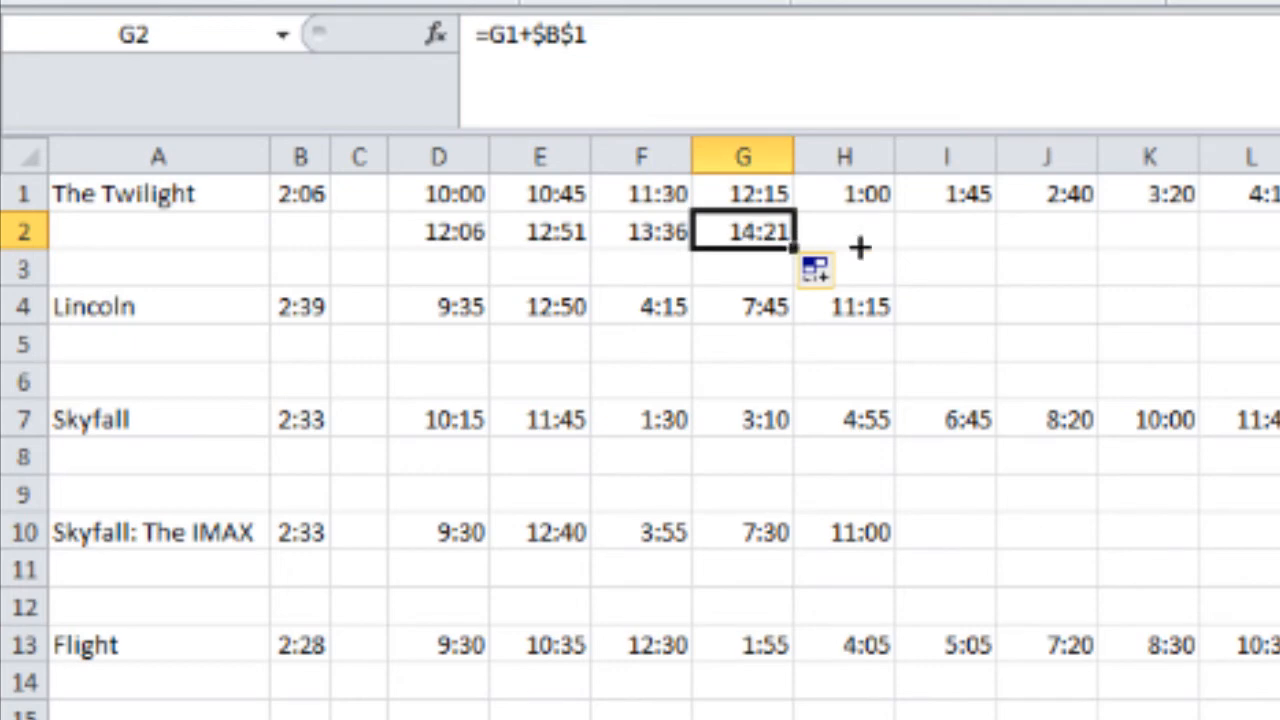
pyautogui.moveTo(860, 247); pyautogui.dragTo(1279, 240)
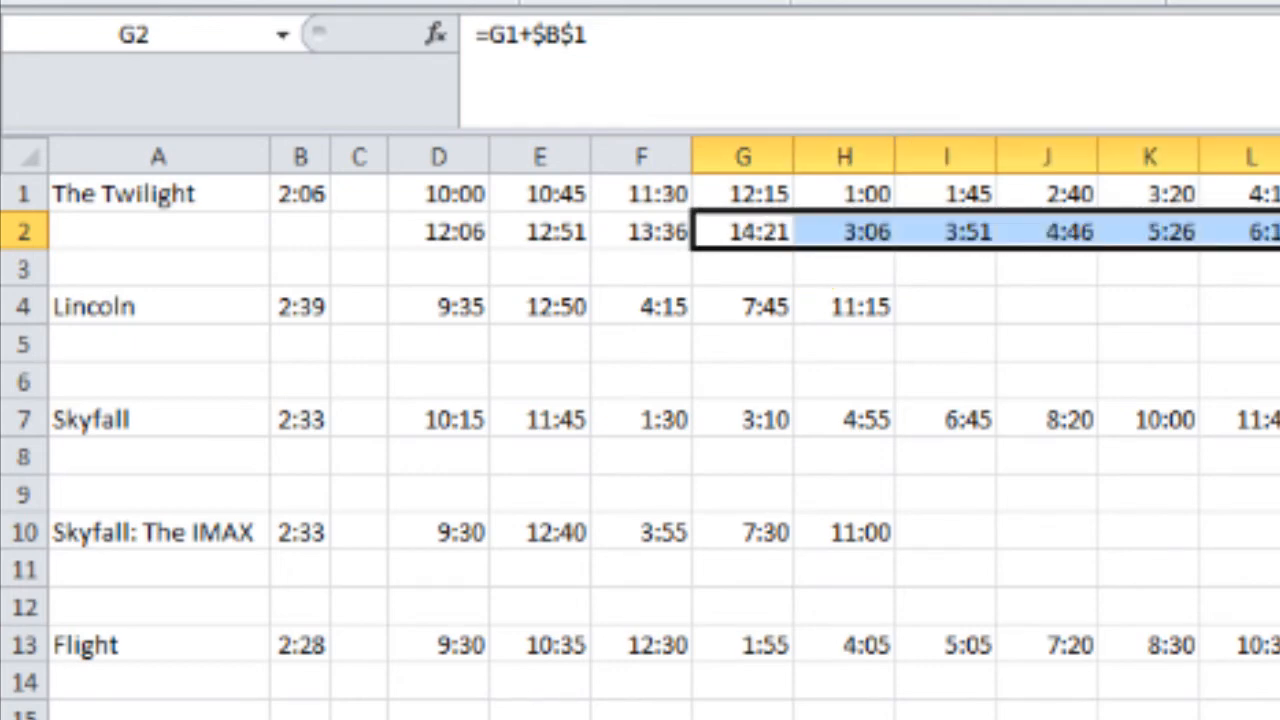
pyautogui.click(1279, 570)
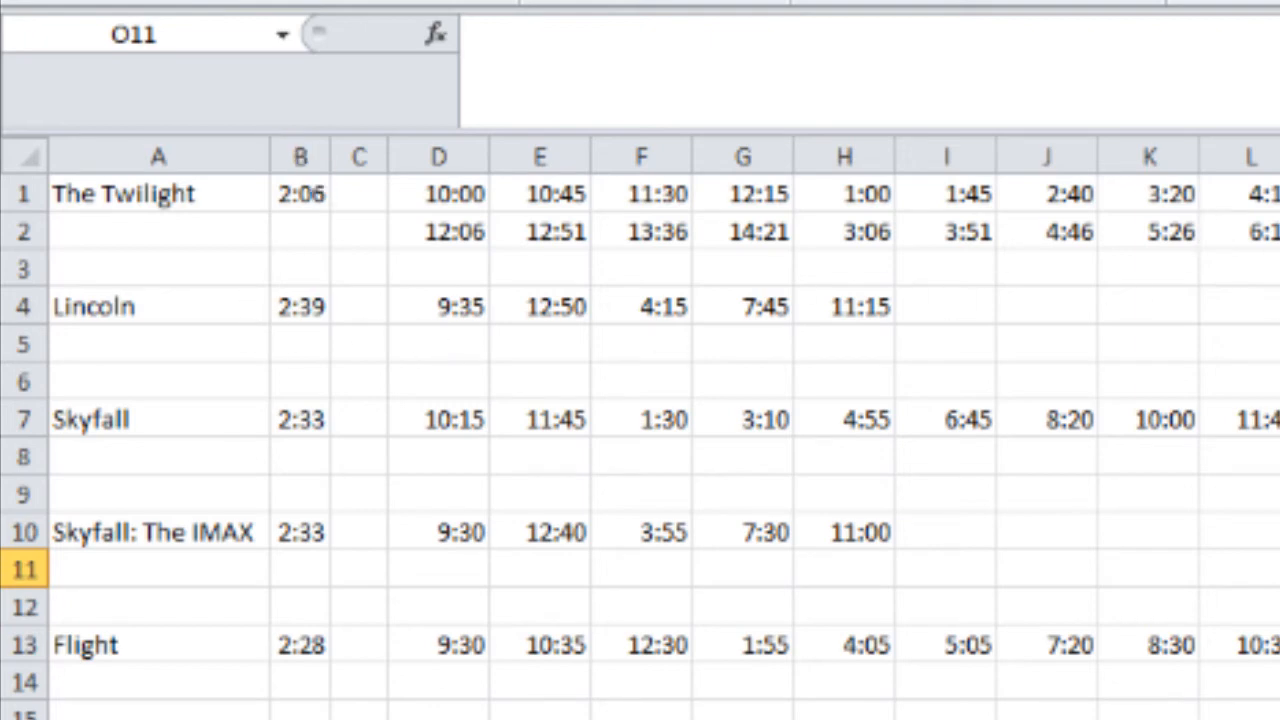
# Copy the end-time formula from D2 into D5, under Lincoln's first showtime.
pyautogui.click(452, 236)
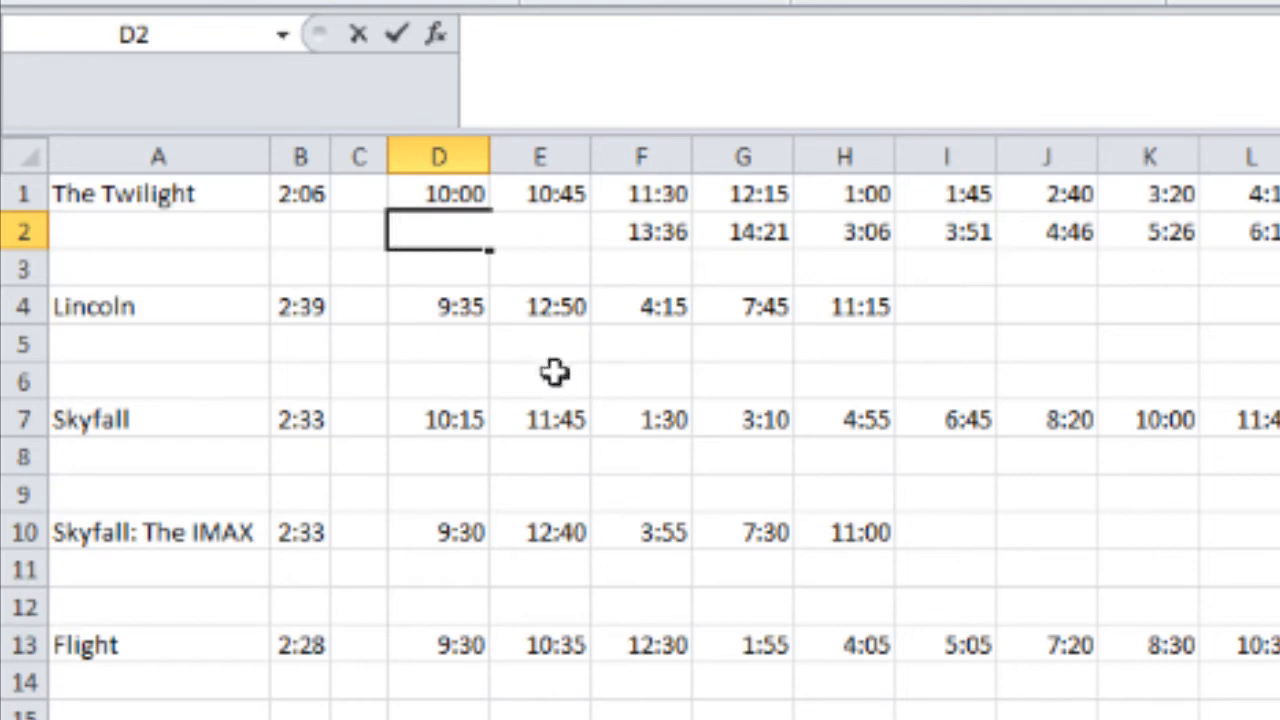
pyautogui.hotkey('ctrl', 'c')
pyautogui.press('Down')
pyautogui.press('Down')
pyautogui.press('Down')
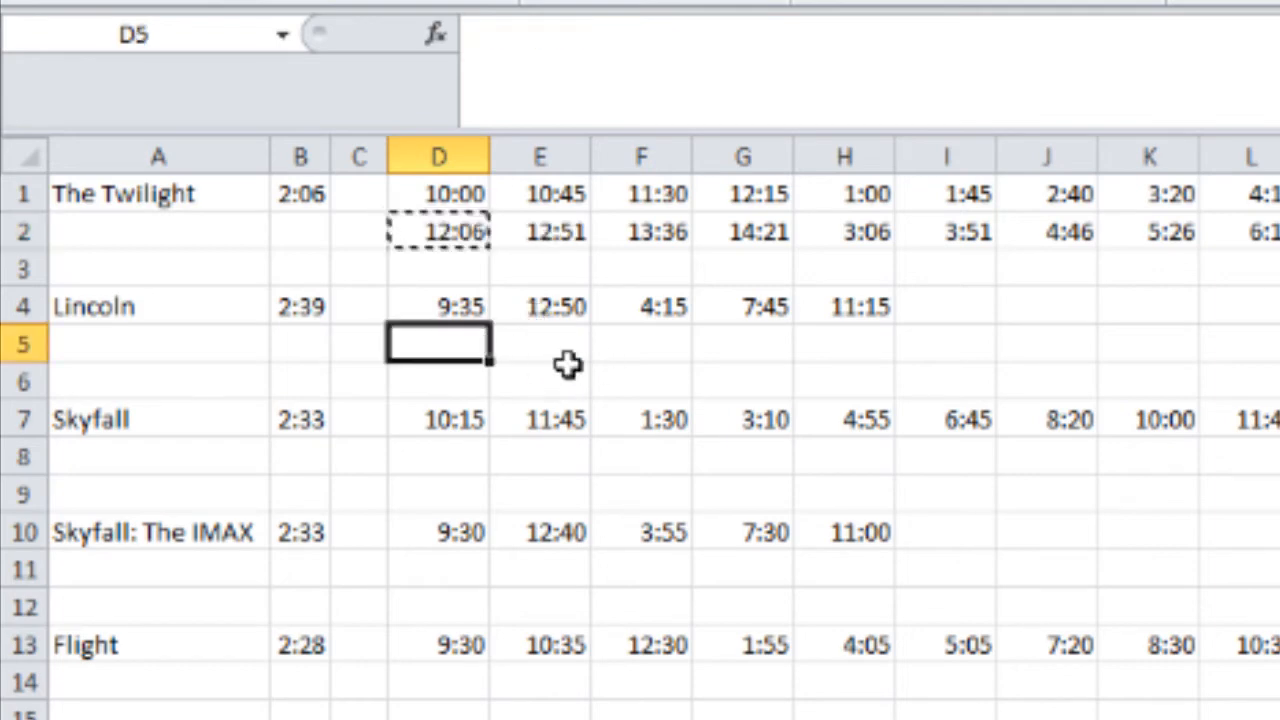
pyautogui.hotkey('ctrl', 'v')
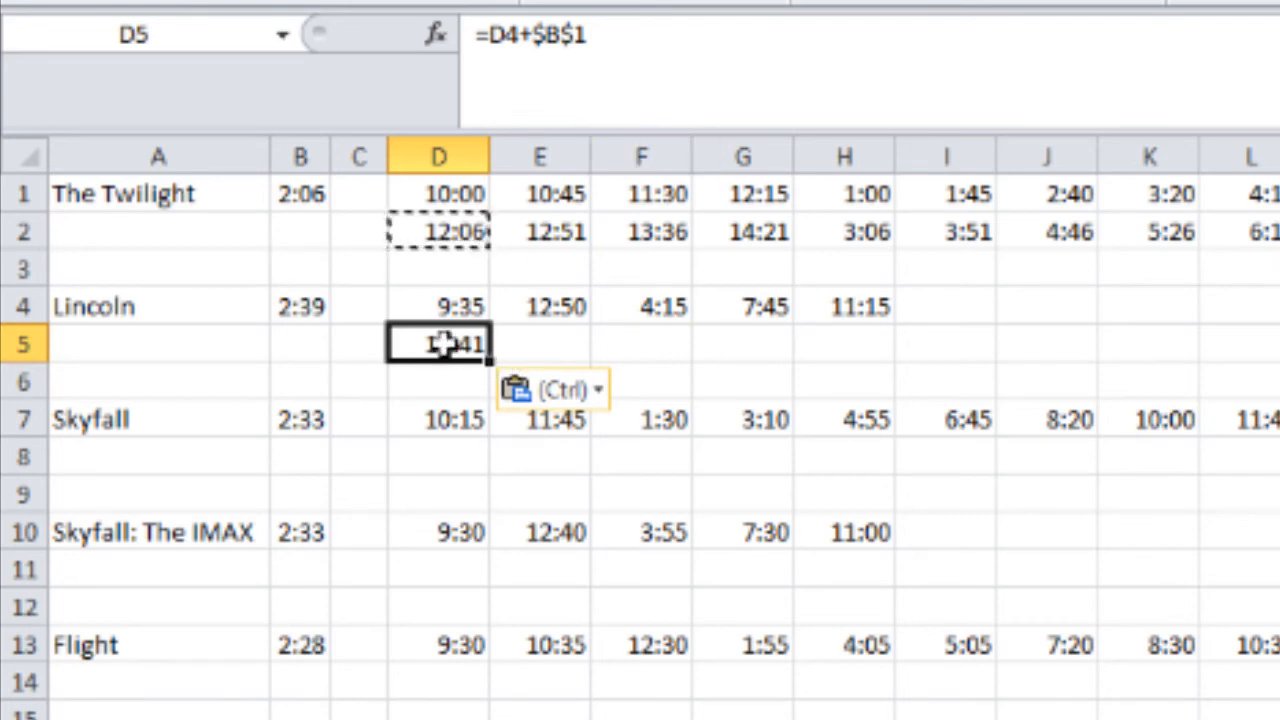
# Redirect the absolute reference in D5 to Lincoln's total time so it reads =D4+$B$4, and fill it across row 5 through H5.
pyautogui.click(452, 307)
pyautogui.click(306, 190)
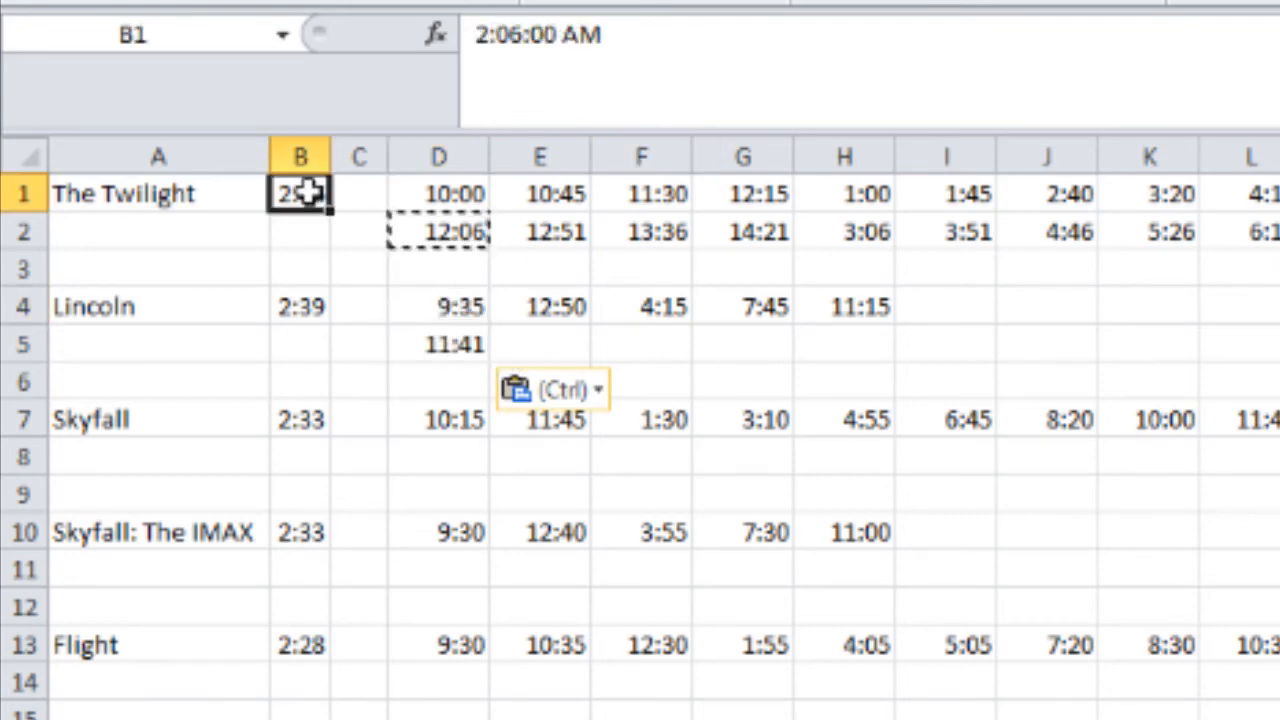
pyautogui.click(294, 307)
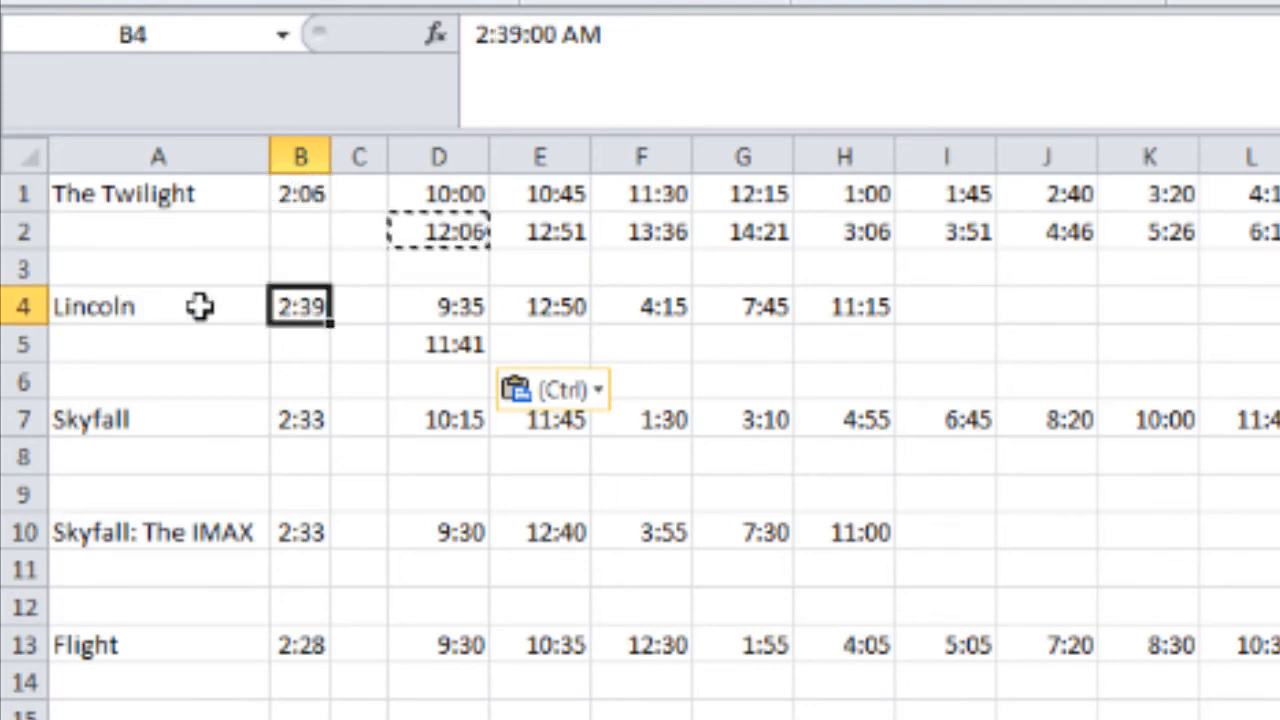
pyautogui.click(450, 345)
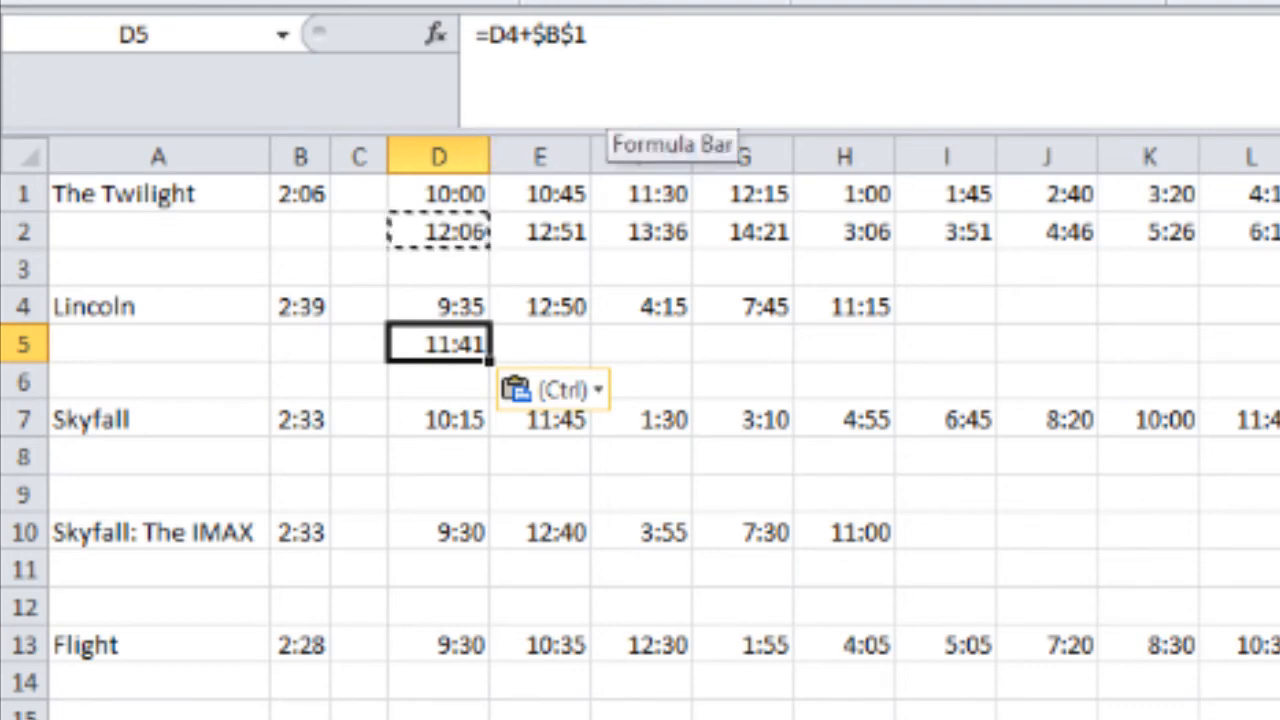
pyautogui.click(612, 52)
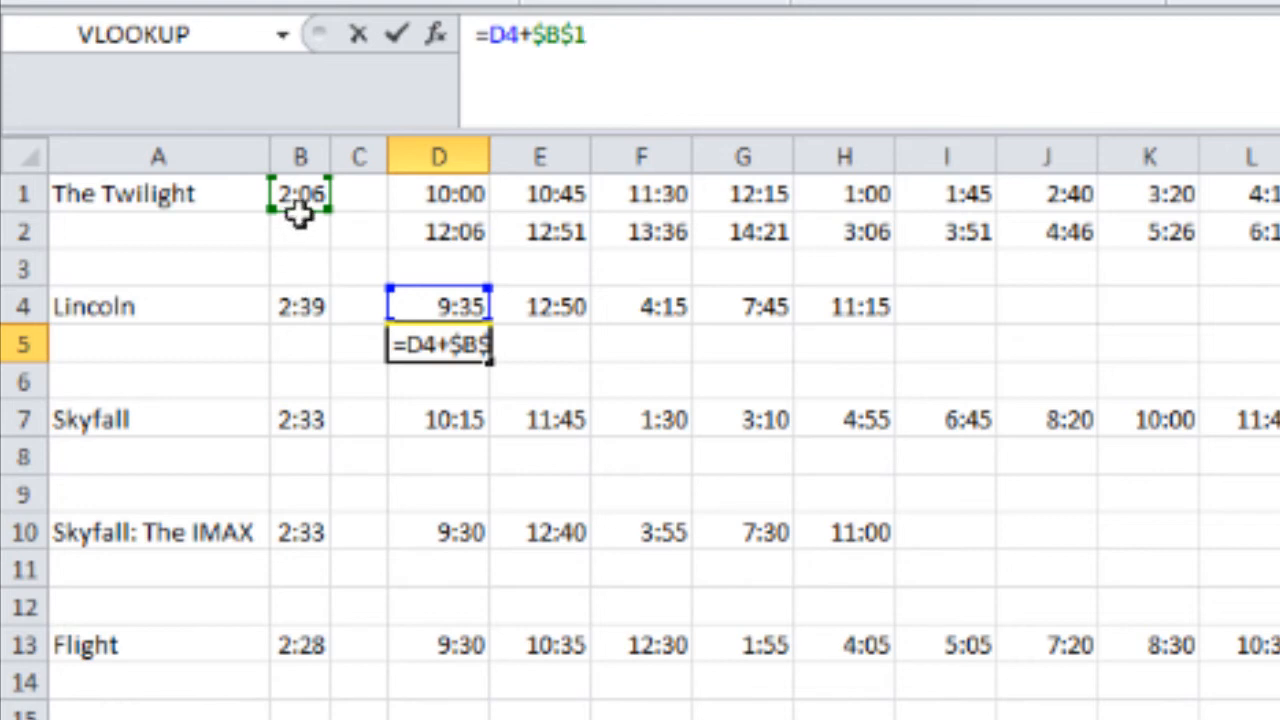
pyautogui.moveTo(310, 228); pyautogui.dragTo(300, 322)
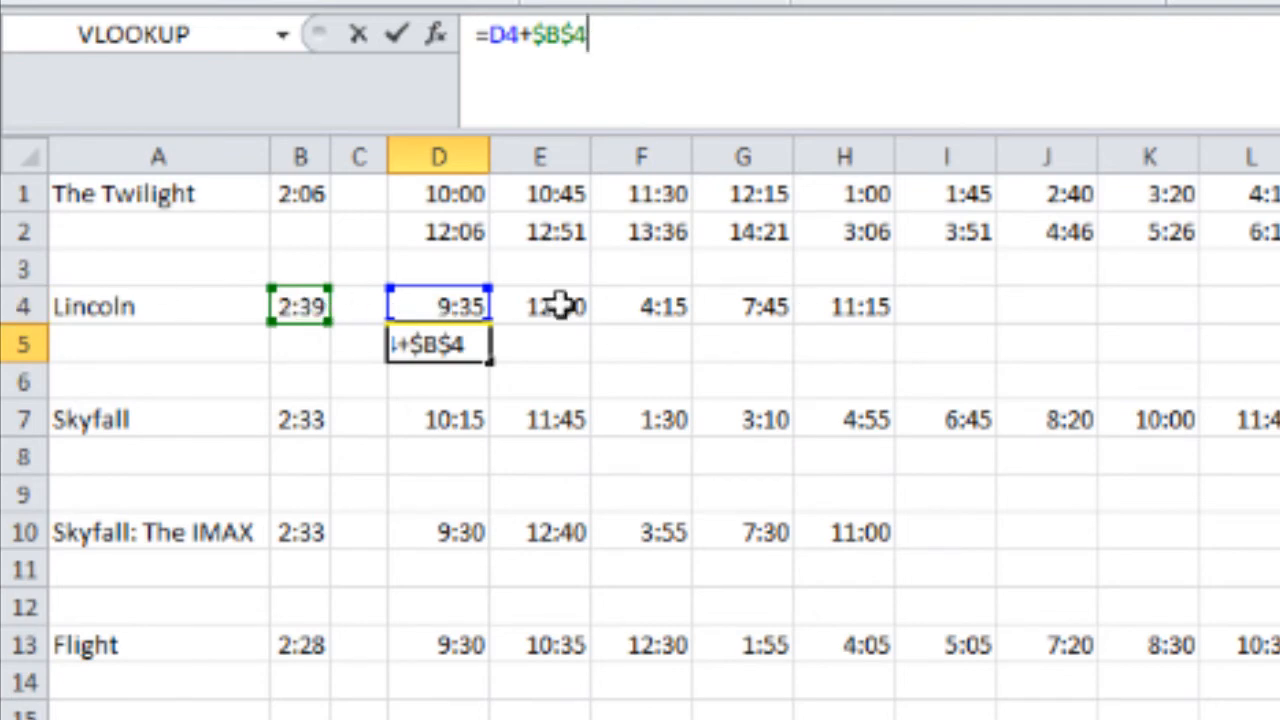
pyautogui.click(414, 334)
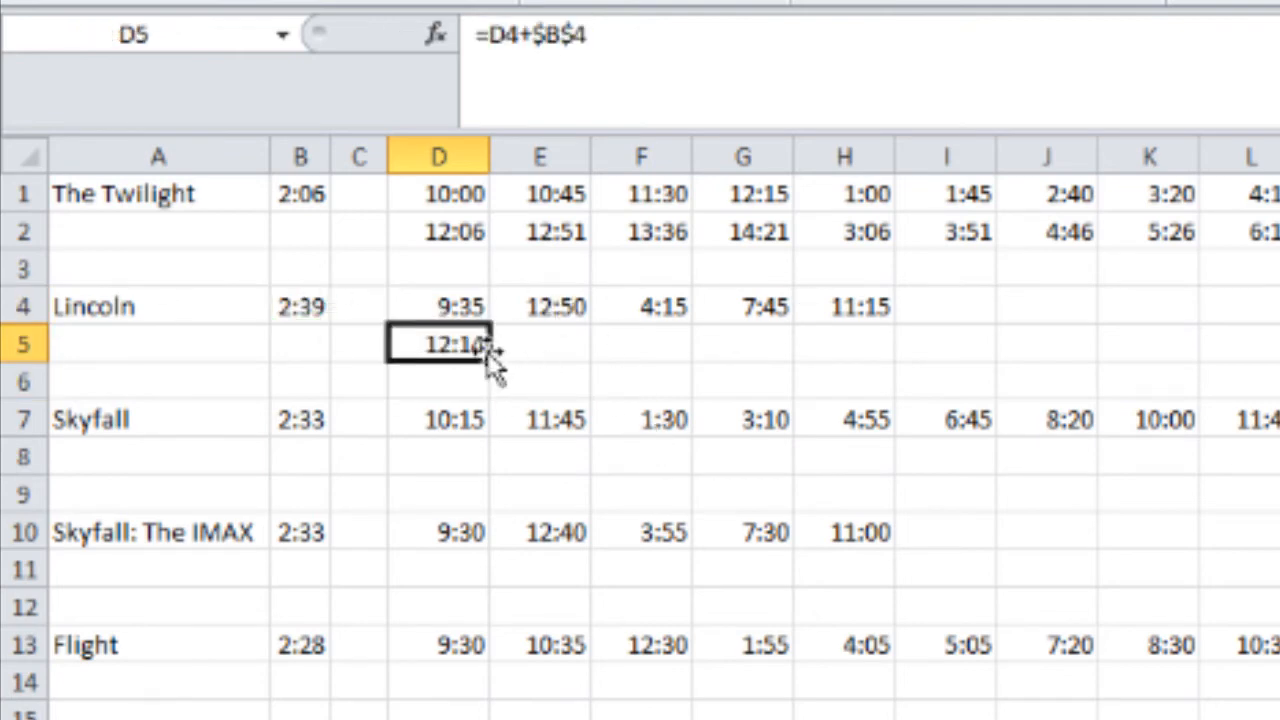
pyautogui.moveTo(489, 361); pyautogui.dragTo(863, 360)
# Copy D5's formula into D8 and redirect its absolute reference to Skyfall's total time, making it =D7+$B$7.
pyautogui.click(420, 340)
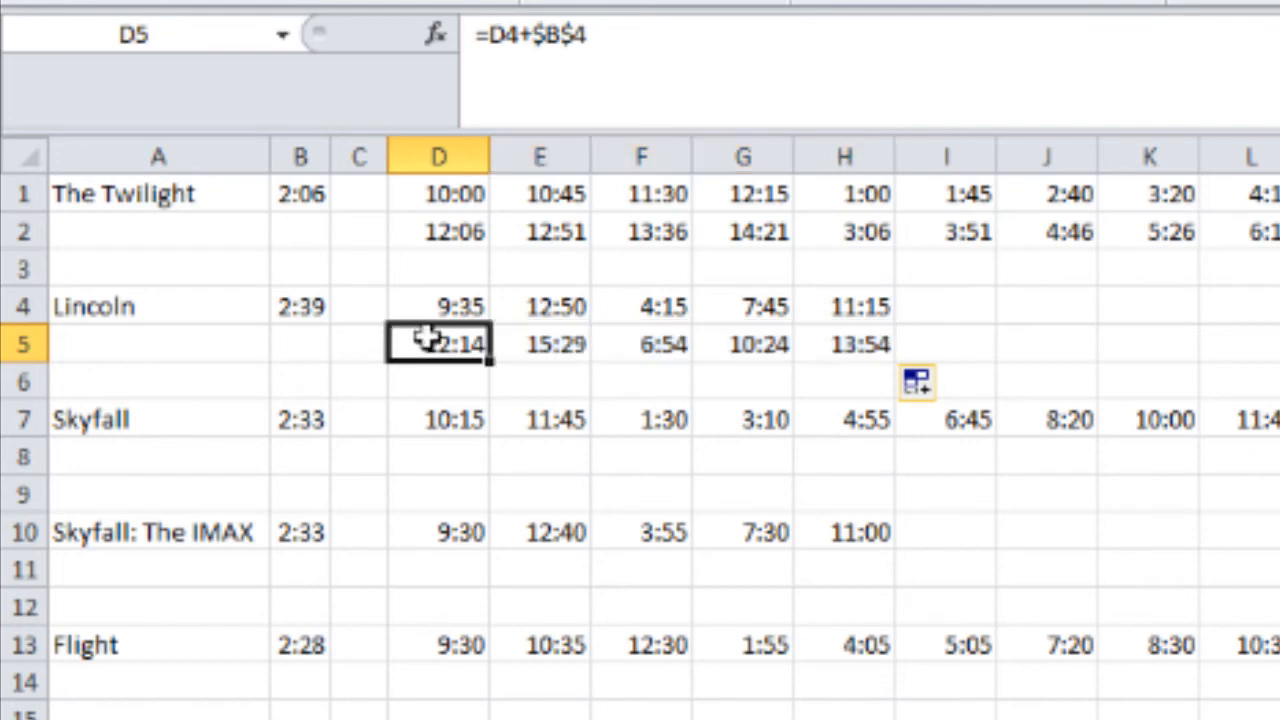
pyautogui.hotkey('ctrl', 'c')
pyautogui.click(478, 460)
pyautogui.hotkey('ctrl', 'v')
pyautogui.press('F2')
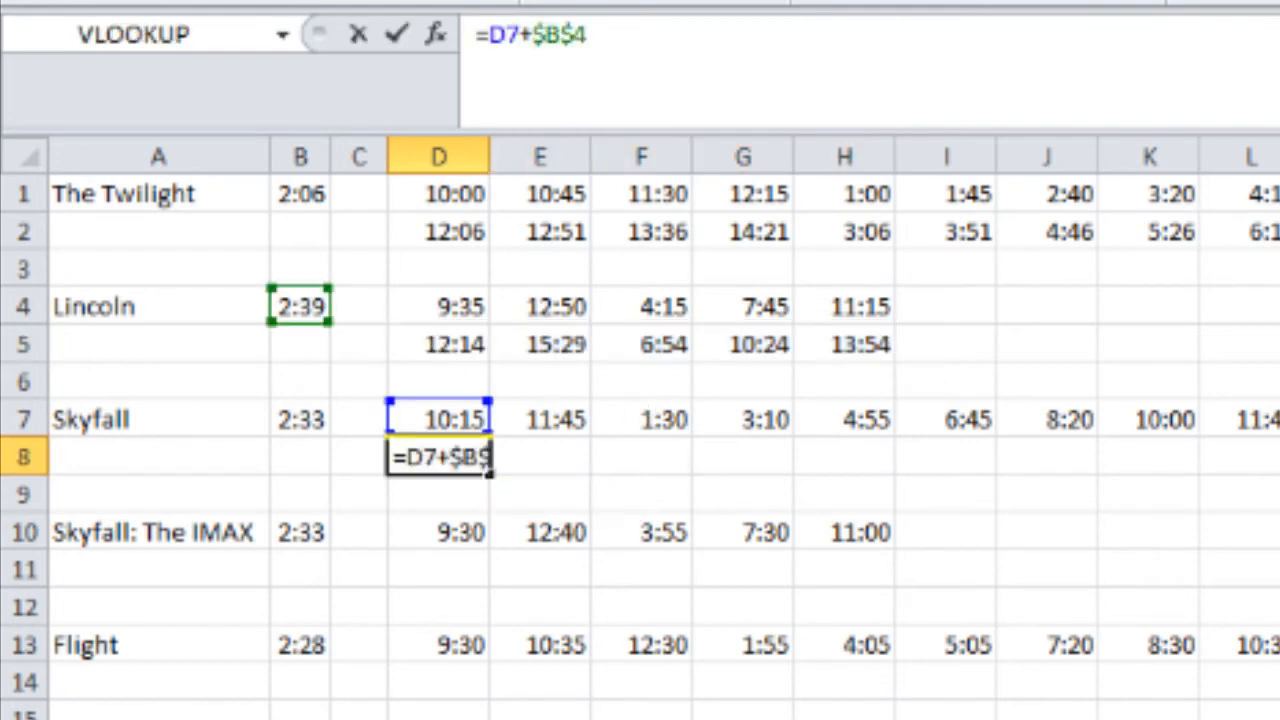
pyautogui.moveTo(305, 313); pyautogui.dragTo(306, 425)
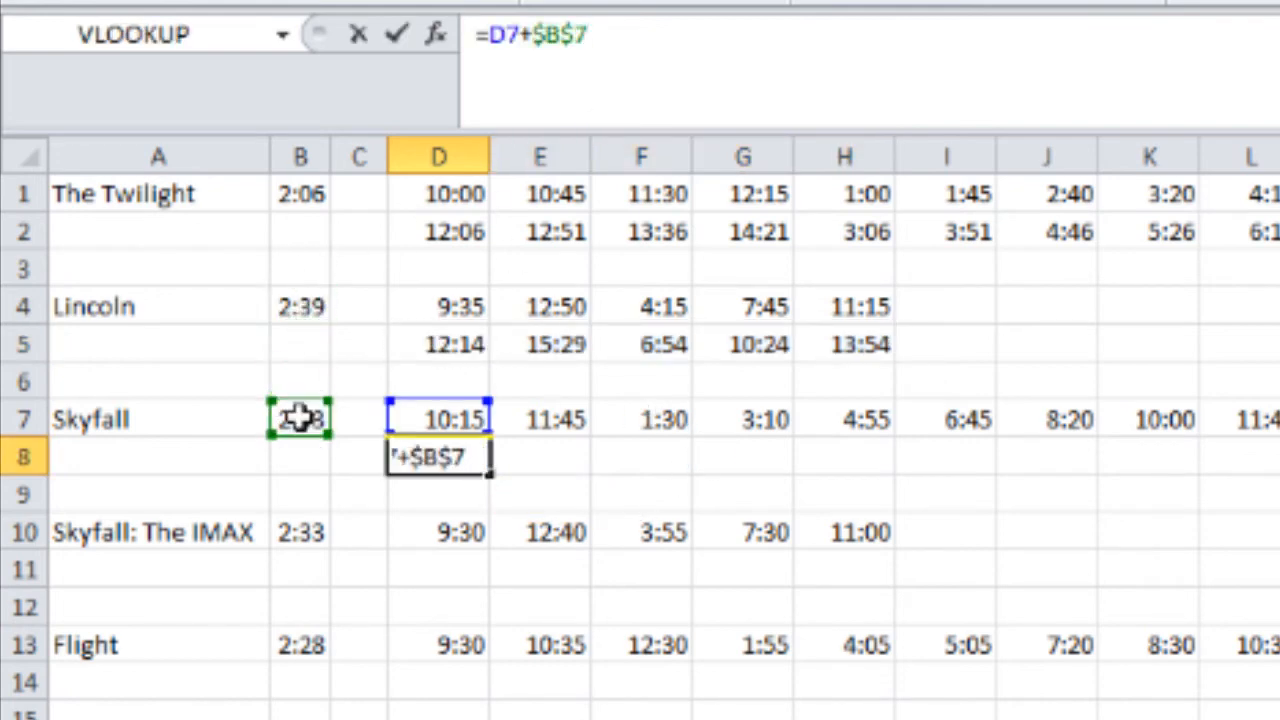
pyautogui.press('Return')
# Copy D8's formula into D11, D14 and D17, under the first showtimes of the next three movies.
pyautogui.click(461, 458)
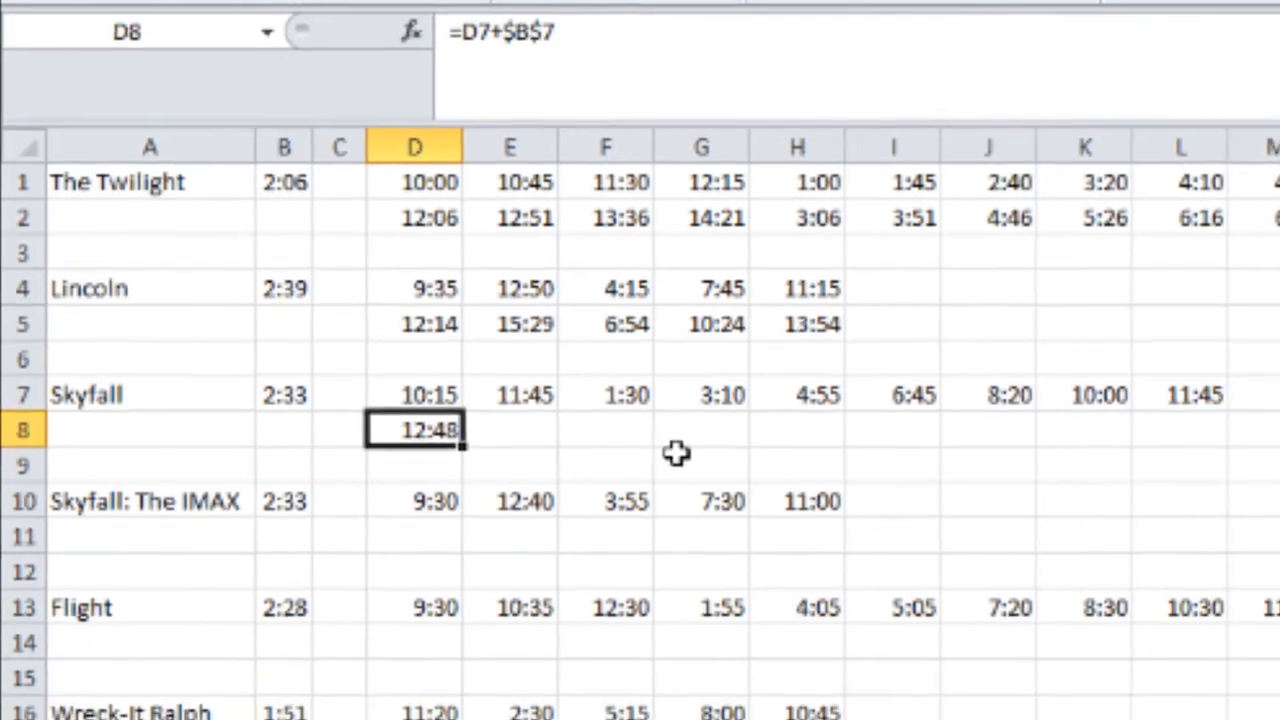
pyautogui.hotkey('ctrl', 'c')
pyautogui.click(395, 466)
pyautogui.hotkey('ctrl', 'v')
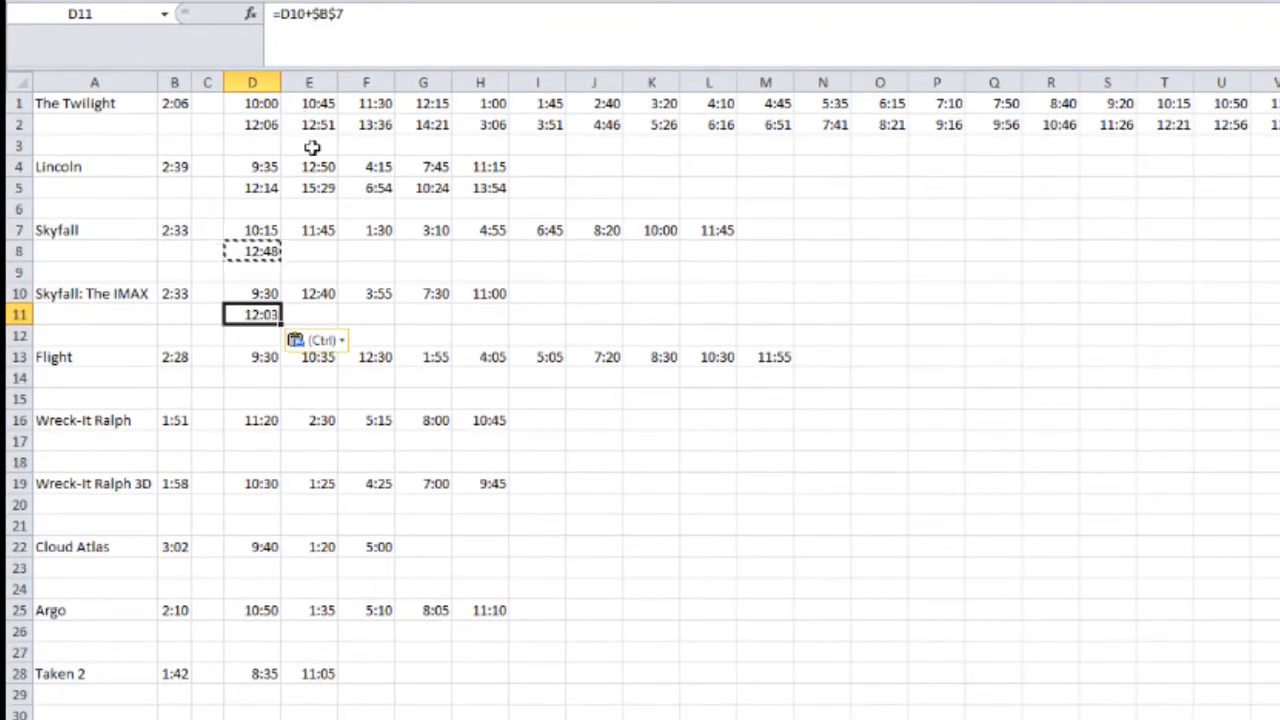
pyautogui.click(252, 377)
pyautogui.hotkey('ctrl', 'v')
pyautogui.click(257, 440)
pyautogui.hotkey('ctrl', 'v')
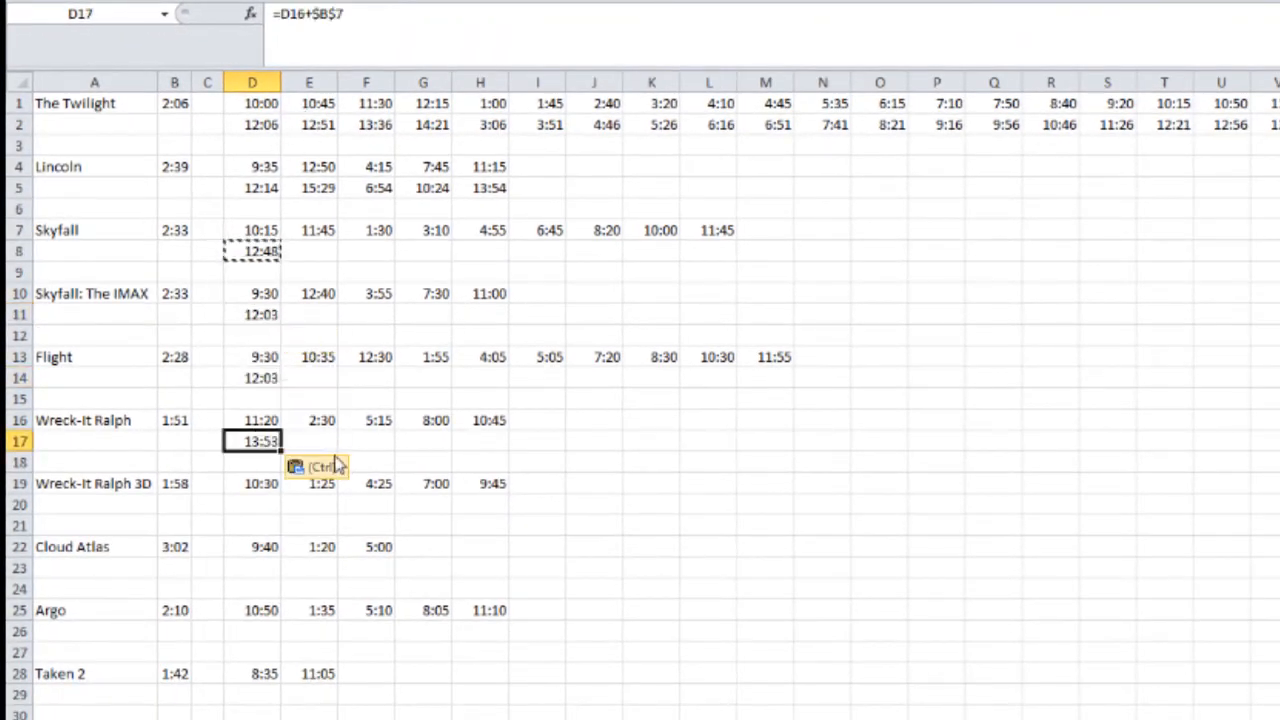
# Redirect the absolute reference in D11's formula to $B$10, the total time of Skyfall: The IMAX.
pyautogui.click(252, 320)
pyautogui.press('F2')
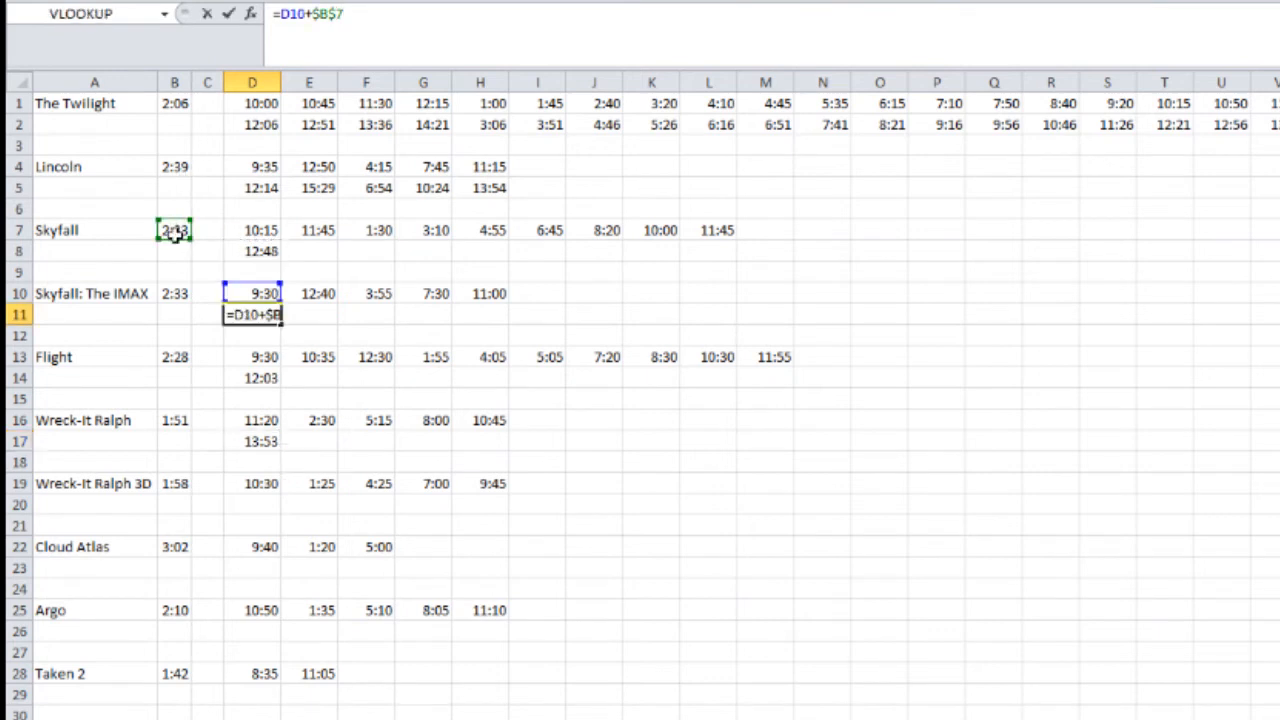
pyautogui.moveTo(175, 232); pyautogui.dragTo(177, 295)
pyautogui.press('Return')
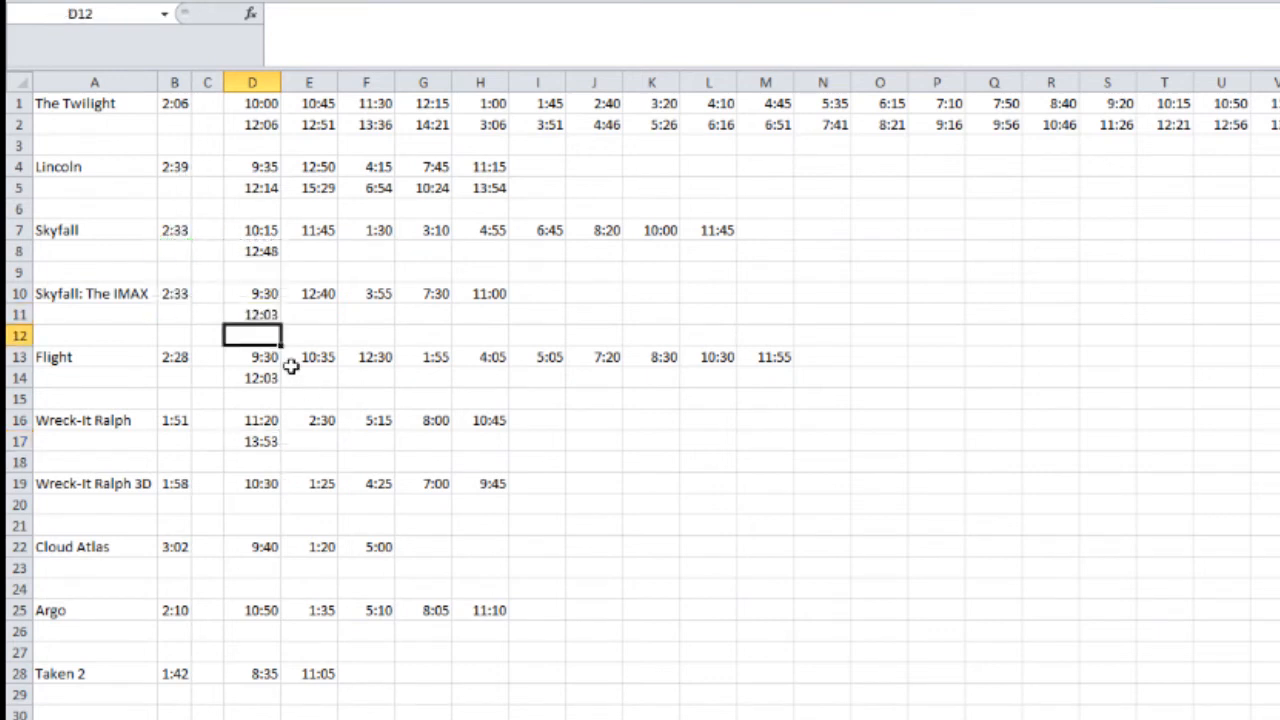
# Redirect the absolute reference in D14's formula to $B$13, the total time of Flight.
pyautogui.press('Down')
pyautogui.press('Down')
pyautogui.press('F2')
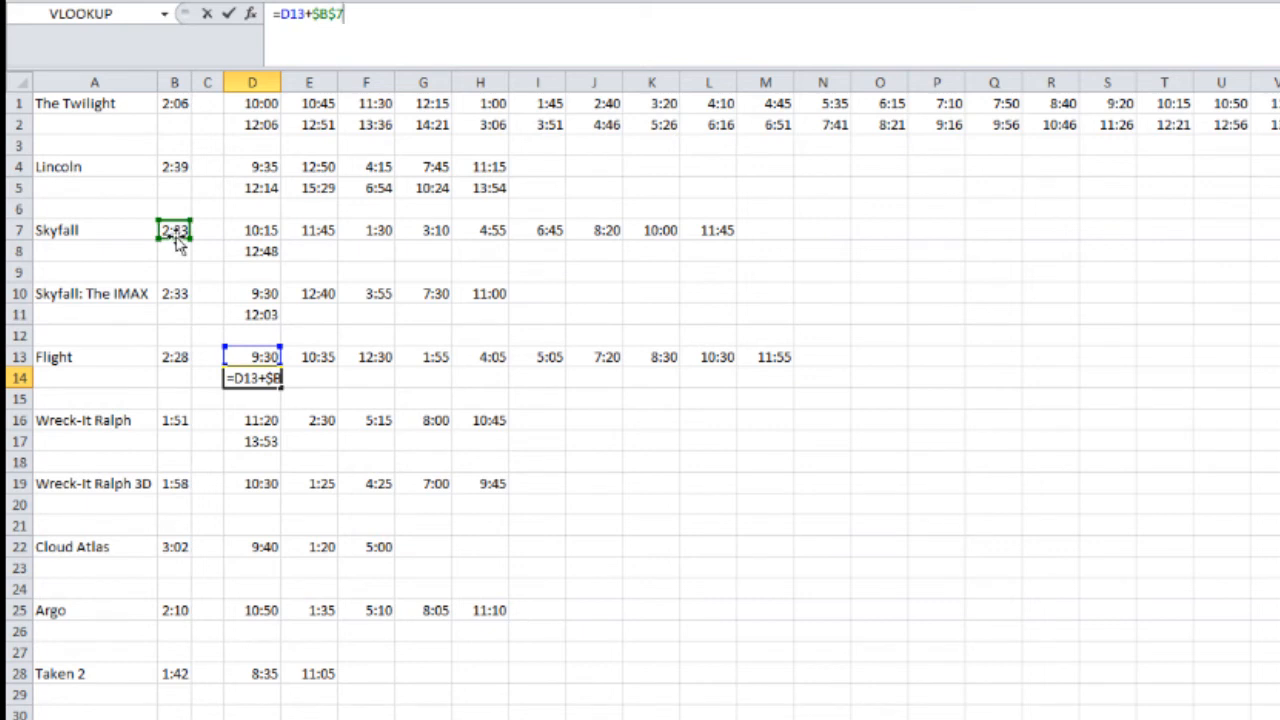
pyautogui.moveTo(175, 232); pyautogui.dragTo(175, 357)
pyautogui.press('Return')
# Redirect the absolute reference in D17 to Wreck-It Ralph's total time so the formula reads =D16+$B$16.
pyautogui.press('Down')
pyautogui.press('Down')
pyautogui.press('F2')
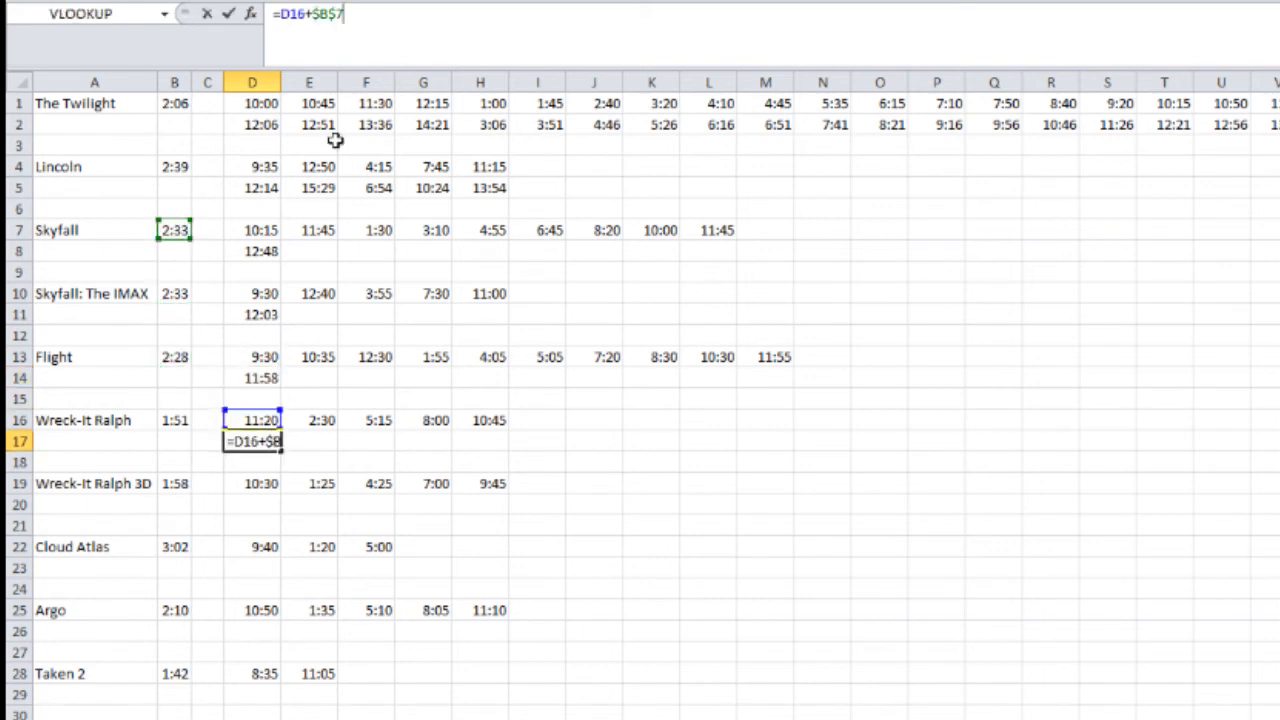
pyautogui.moveTo(175, 238); pyautogui.dragTo(175, 420)
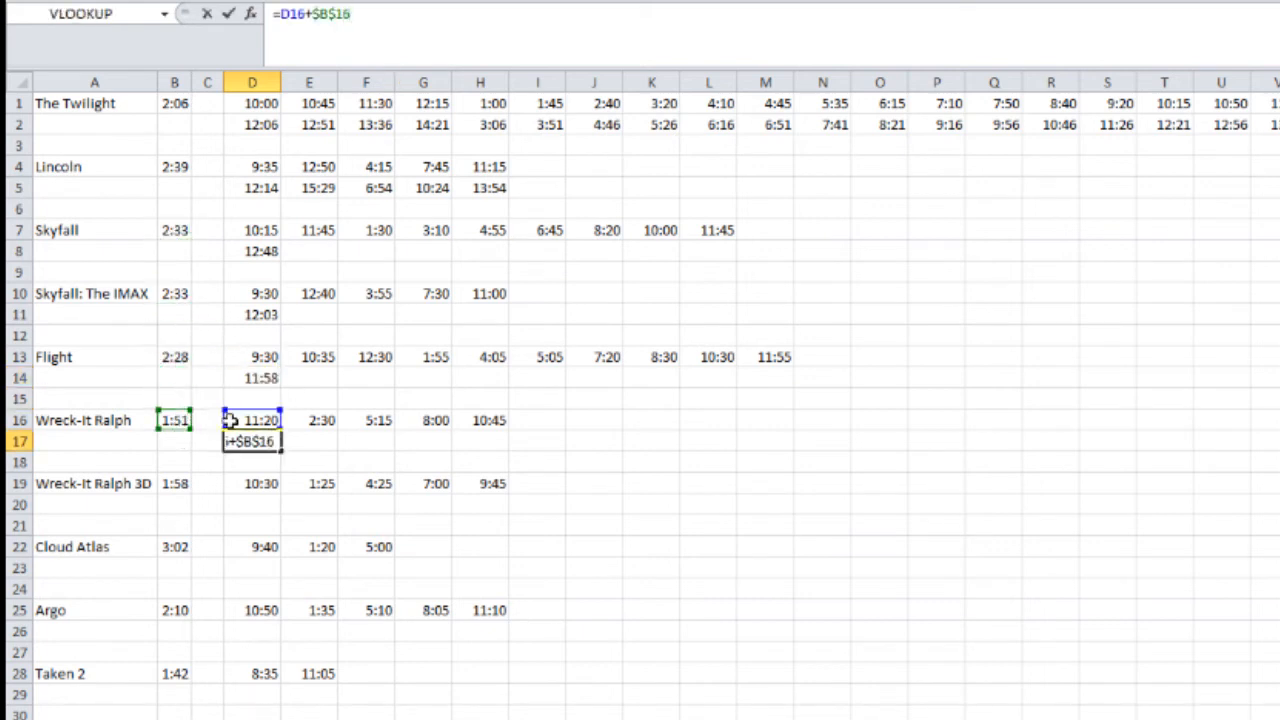
pyautogui.press('Return')
# Copy D17's formula into D20, D23, D26 and D29, under the first showtimes of the last four movies.
pyautogui.press('Up')
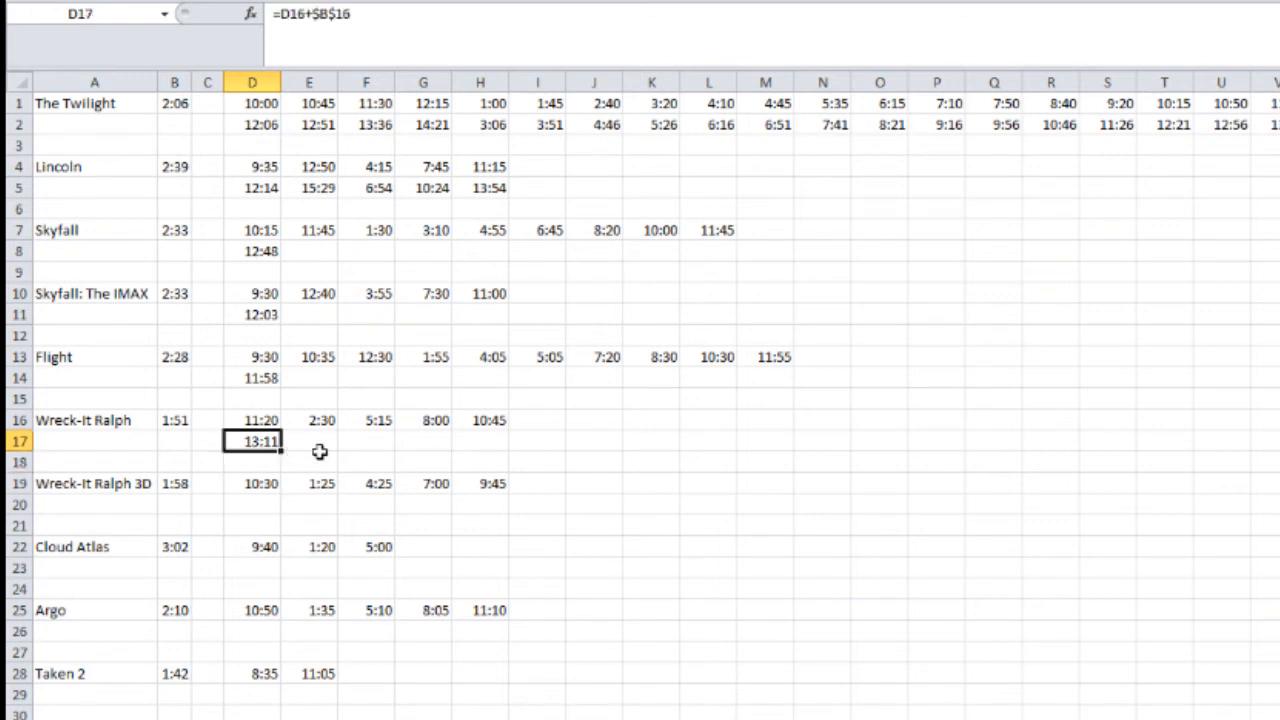
pyautogui.hotkey('ctrl', 'c')
pyautogui.press('Down')
pyautogui.press('Down')
pyautogui.press('Down')
pyautogui.hotkey('ctrl', 'v')
pyautogui.press('Down')
pyautogui.press('Down')
pyautogui.press('Down')
pyautogui.hotkey('ctrl', 'v')
pyautogui.press('Down')
pyautogui.press('Down')
pyautogui.press('Down')
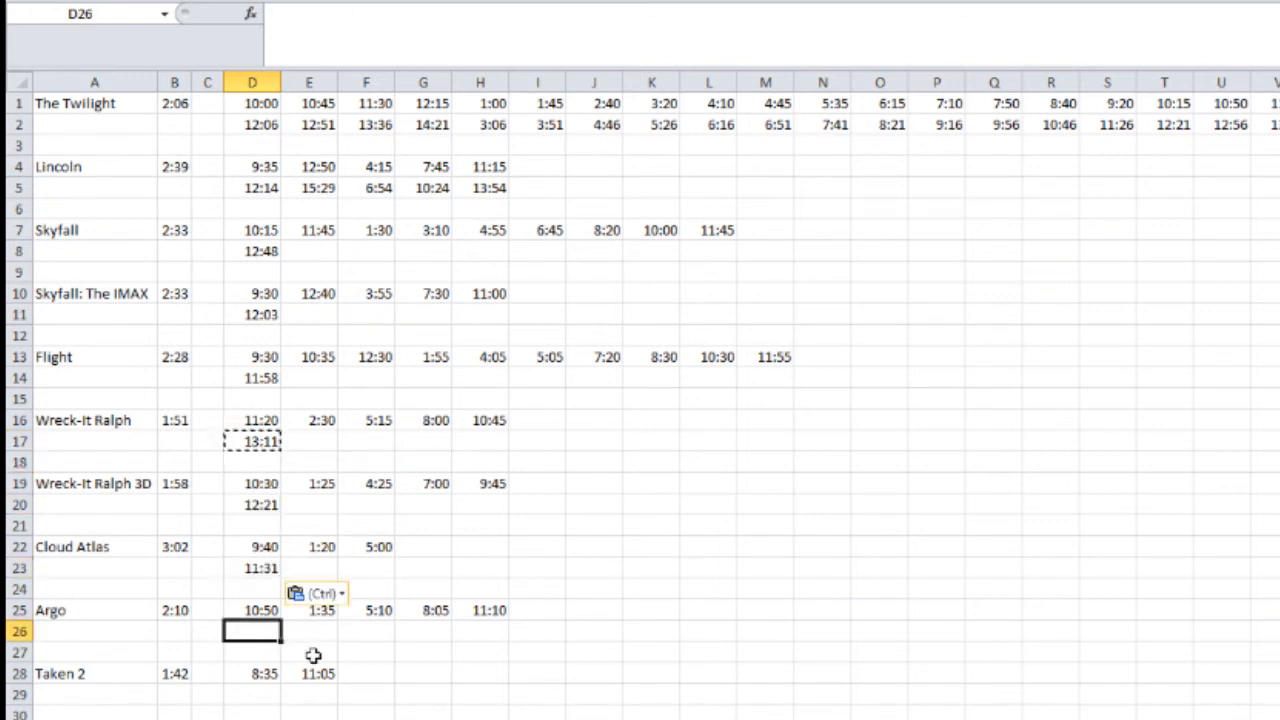
pyautogui.hotkey('ctrl', 'v')
pyautogui.press('Down')
pyautogui.press('Down')
pyautogui.press('Down')
pyautogui.hotkey('ctrl', 'v')
# Return to D17 and check which cells its formula refers to.
pyautogui.press('Up')
pyautogui.press('Up')
pyautogui.press('Up')
pyautogui.press('Up')
pyautogui.press('Up')
pyautogui.press('Up')
pyautogui.press('Up')
pyautogui.press('Up')
pyautogui.press('Up')
pyautogui.click(255, 441)
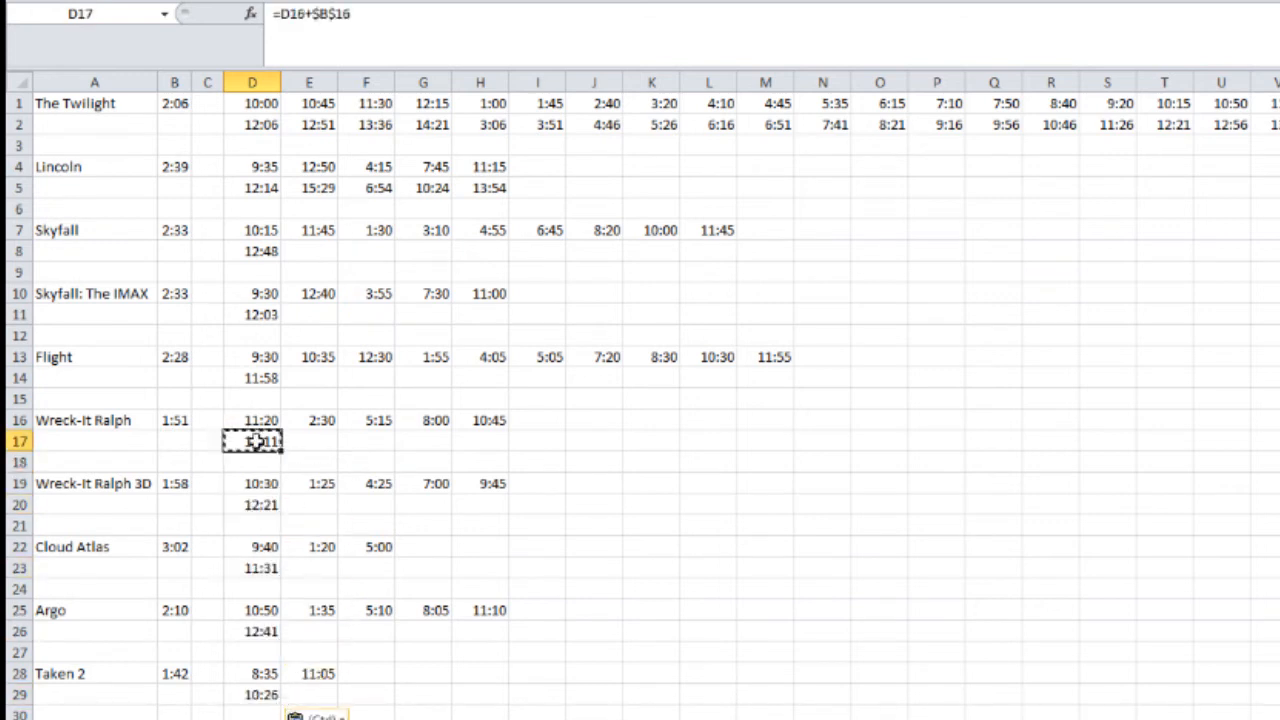
pyautogui.doubleClick(255, 441)
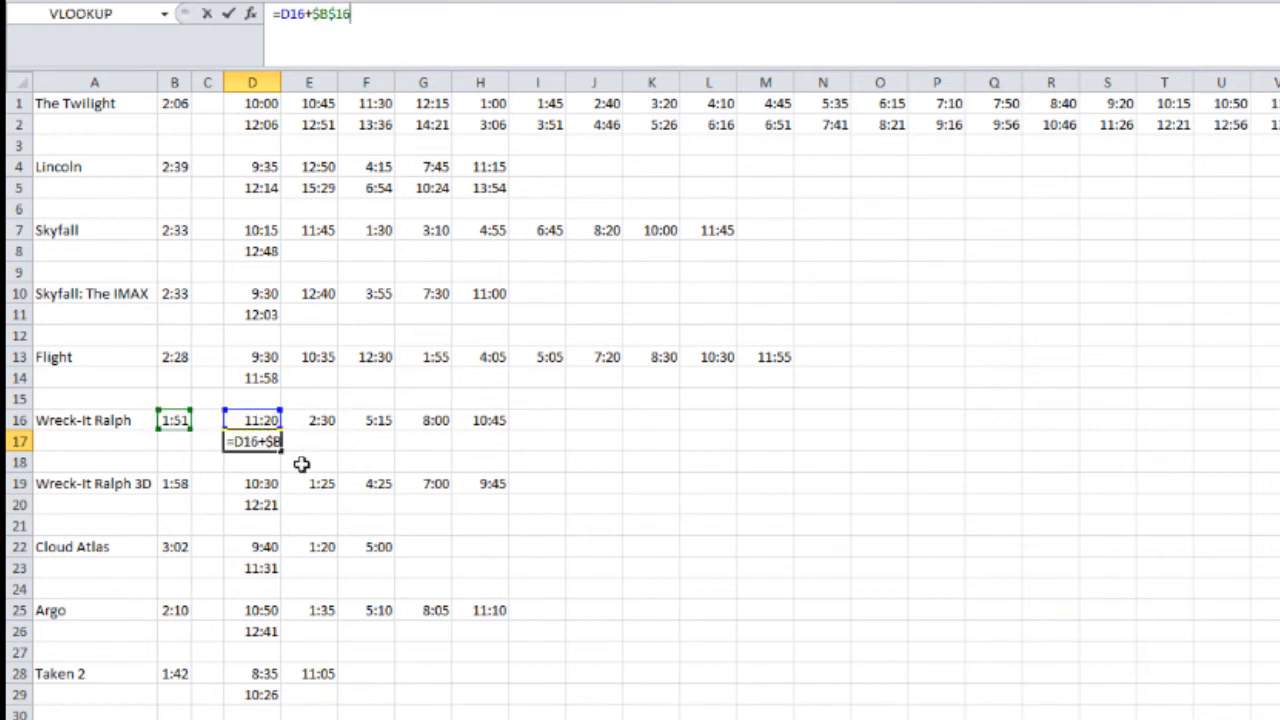
pyautogui.press('Escape')
# Redirect the absolute reference in D20 to Wreck-It Ralph 3D's total time so the formula reads =D19+$B$19.
pyautogui.click(265, 505)
pyautogui.doubleClick(265, 505)
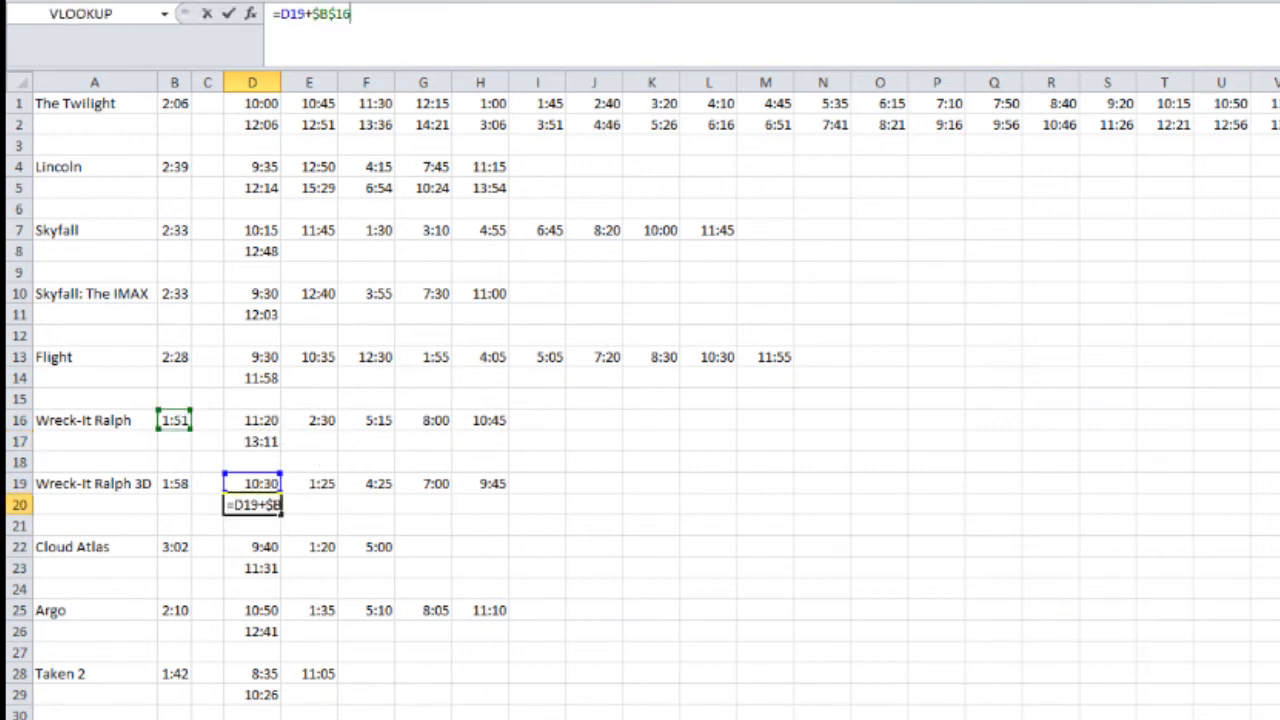
pyautogui.click(175, 483)
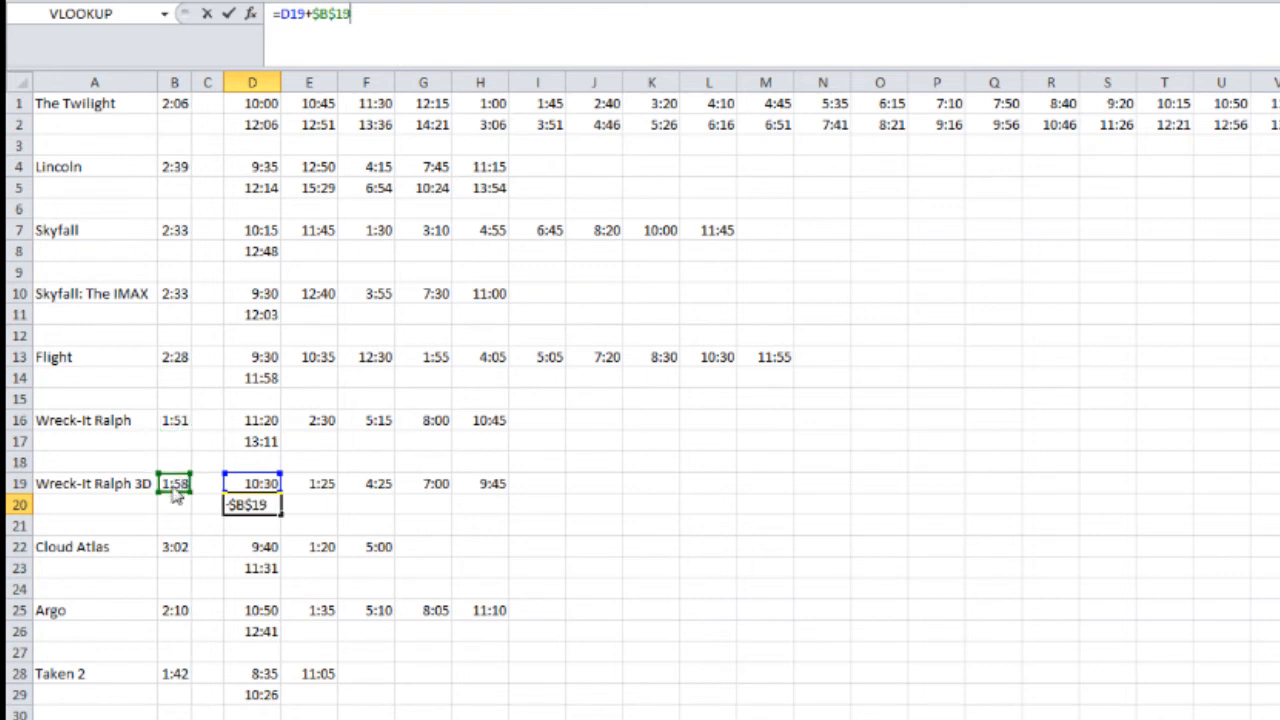
pyautogui.press('Return')
# Redirect the absolute reference in D23 to Cloud Atlas's total time so the formula reads =D22+$B$22.
pyautogui.click(262, 568)
pyautogui.doubleClick(262, 568)
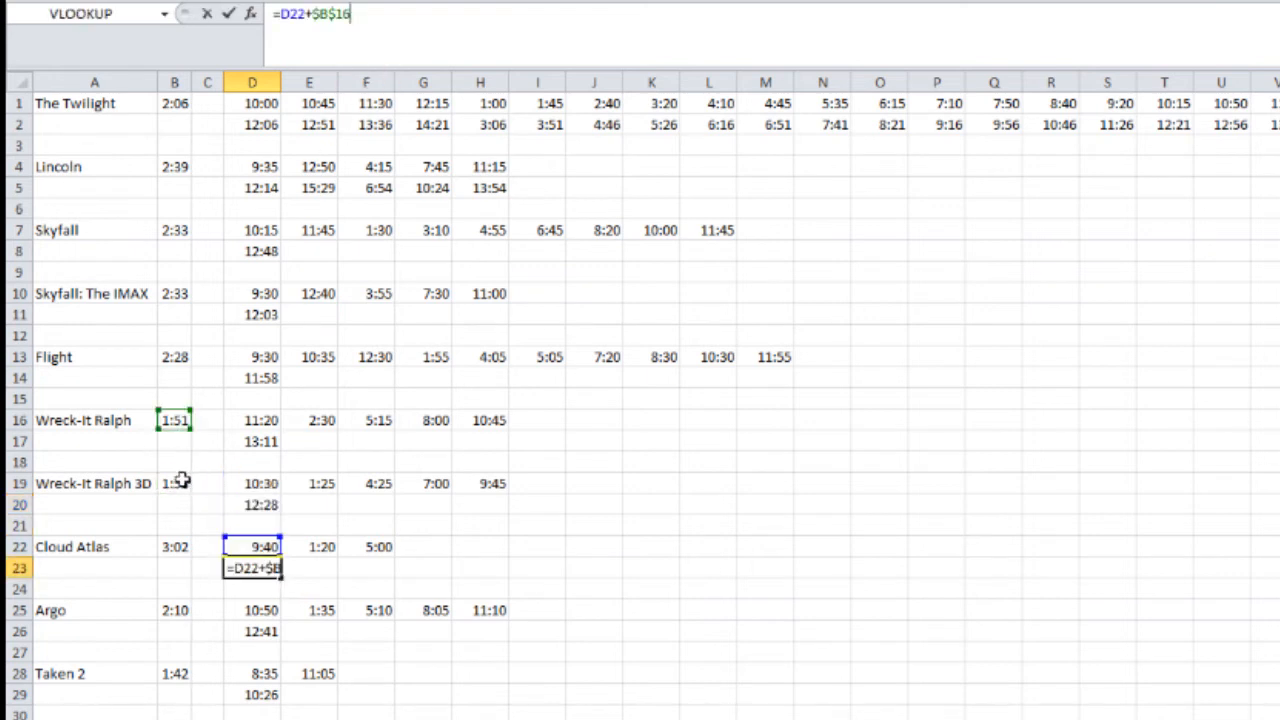
pyautogui.moveTo(177, 428); pyautogui.dragTo(177, 560)
pyautogui.press('Return')
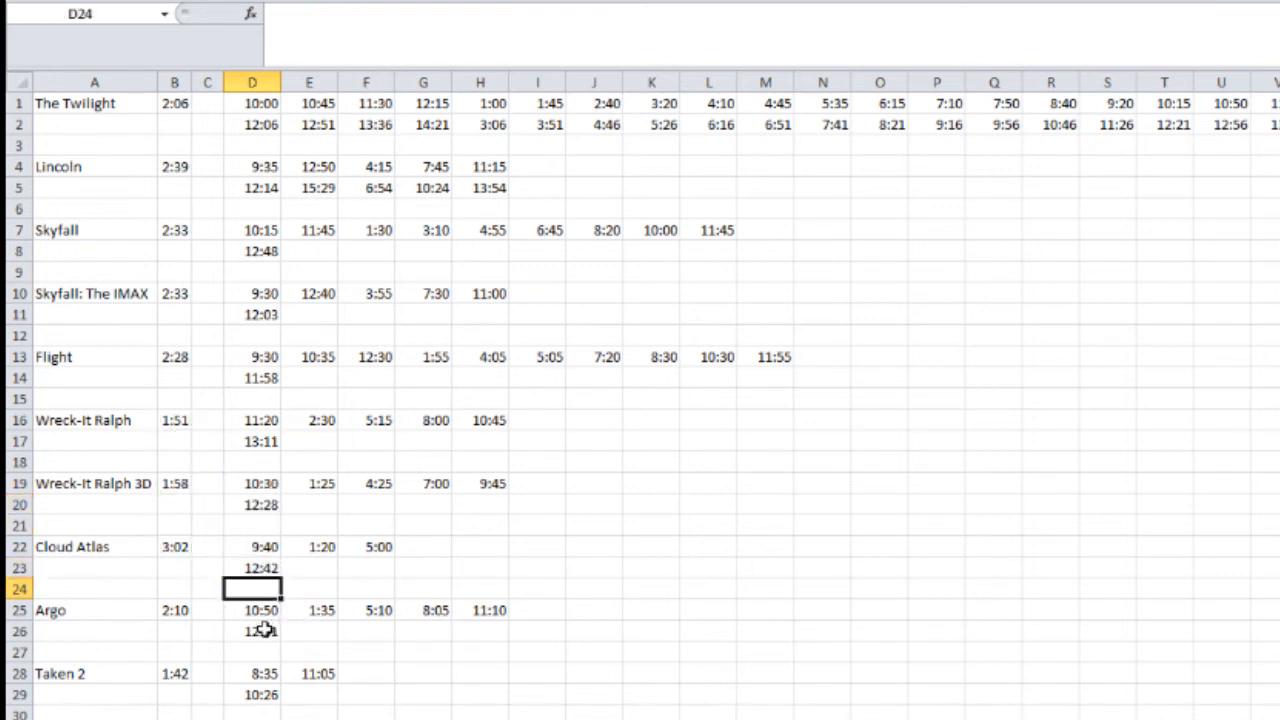
# Redirect the absolute reference in D26 to Argo's total time so the formula reads =D25+$B$25.
pyautogui.click(262, 631)
pyautogui.doubleClick(262, 631)
pyautogui.moveTo(179, 431); pyautogui.dragTo(177, 612)
pyautogui.press('Return')
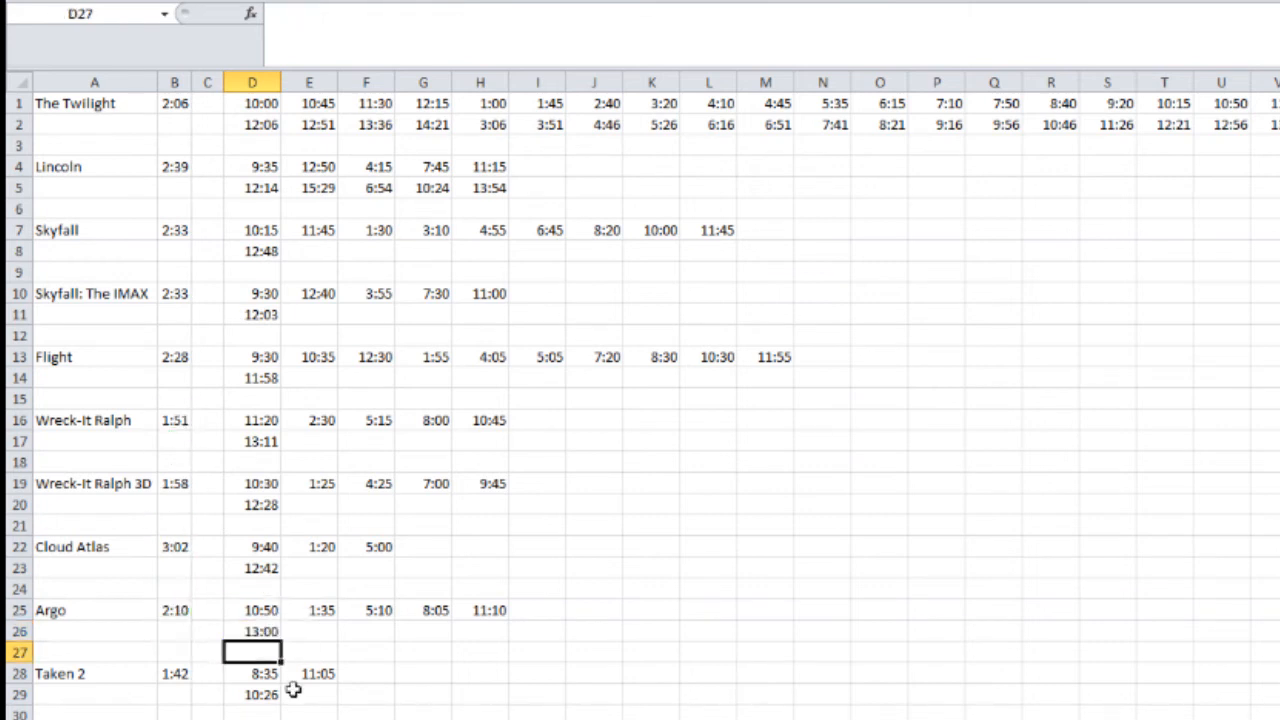
# Redirect the absolute reference in D29 to Taken 2's total time so the formula reads =D28+$B$28.
pyautogui.click(262, 694)
pyautogui.press('F2')
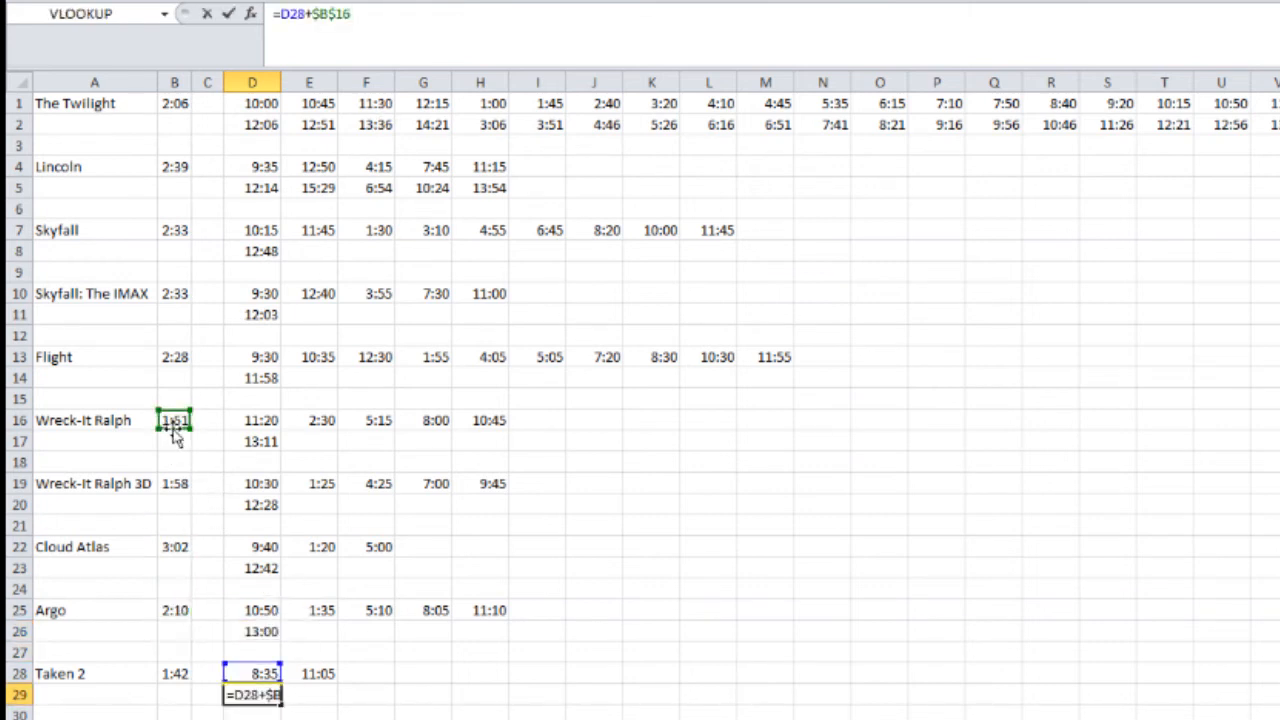
pyautogui.moveTo(175, 435); pyautogui.dragTo(177, 671)
pyautogui.press('Return')
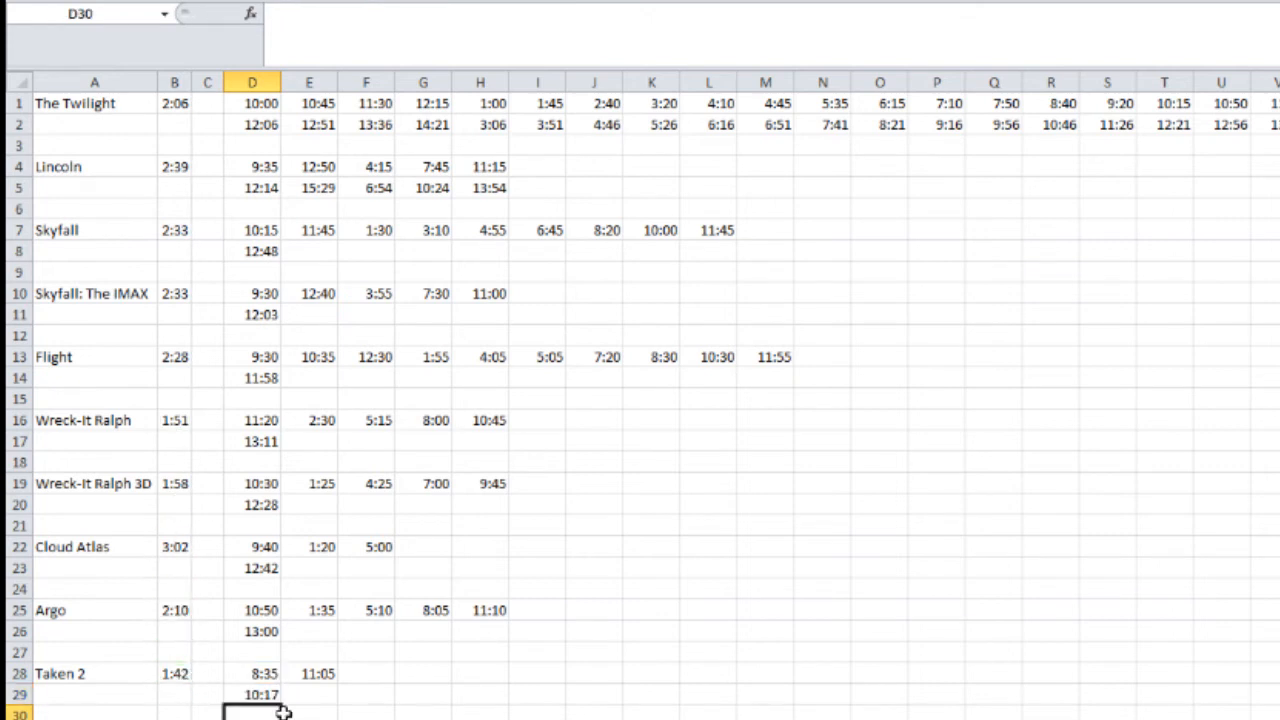
pyautogui.click(358, 719)
# Fill the end-time formulas for both Skyfall versions across their showtimes, D8 through L8 and D11 through H11.
pyautogui.click(262, 251)
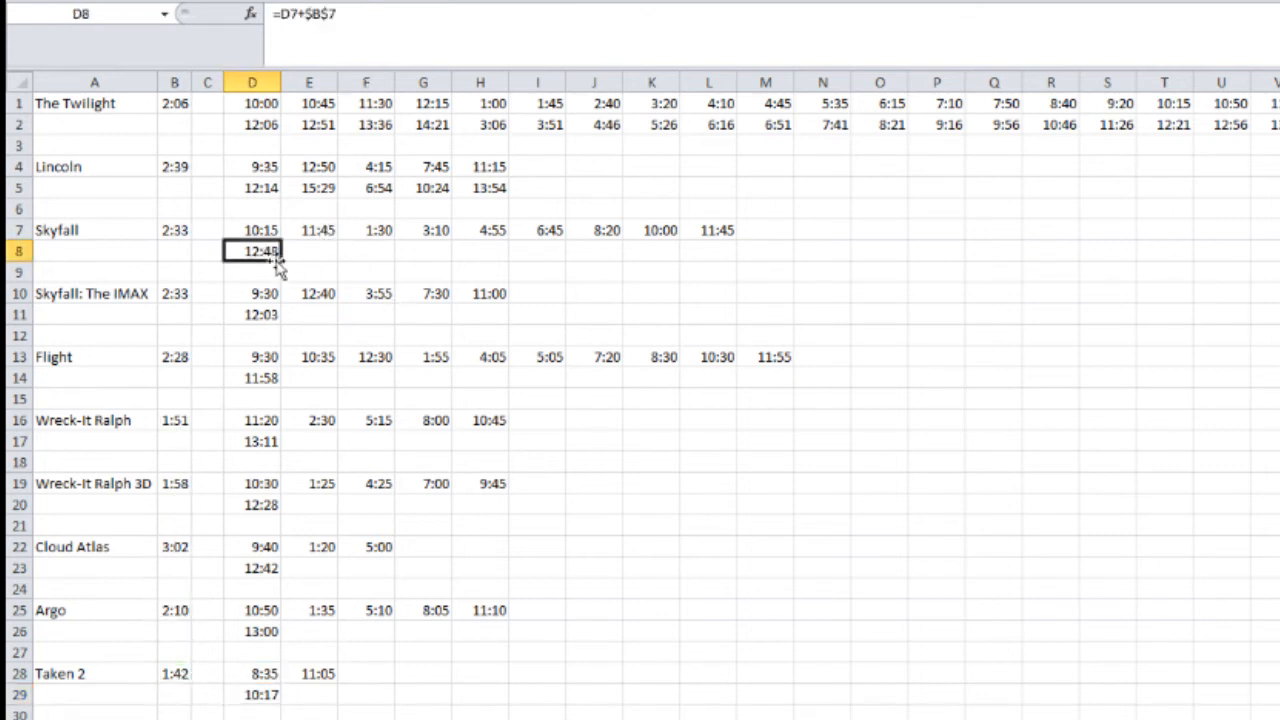
pyautogui.moveTo(278, 262); pyautogui.dragTo(728, 258)
pyautogui.click(272, 317)
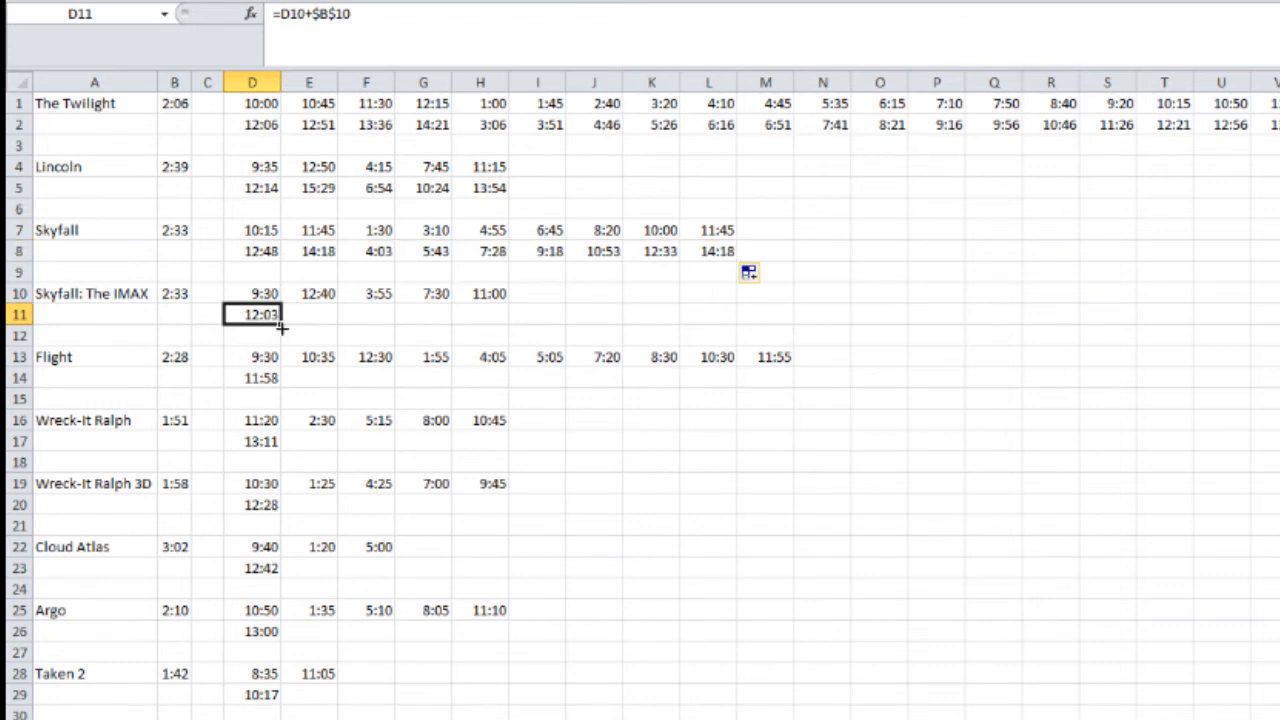
pyautogui.moveTo(283, 324); pyautogui.dragTo(490, 320)
# Fill the end-time formulas for Flight from D14 through M14 and for Wreck-It Ralph from D17 through H17.
pyautogui.click(265, 378)
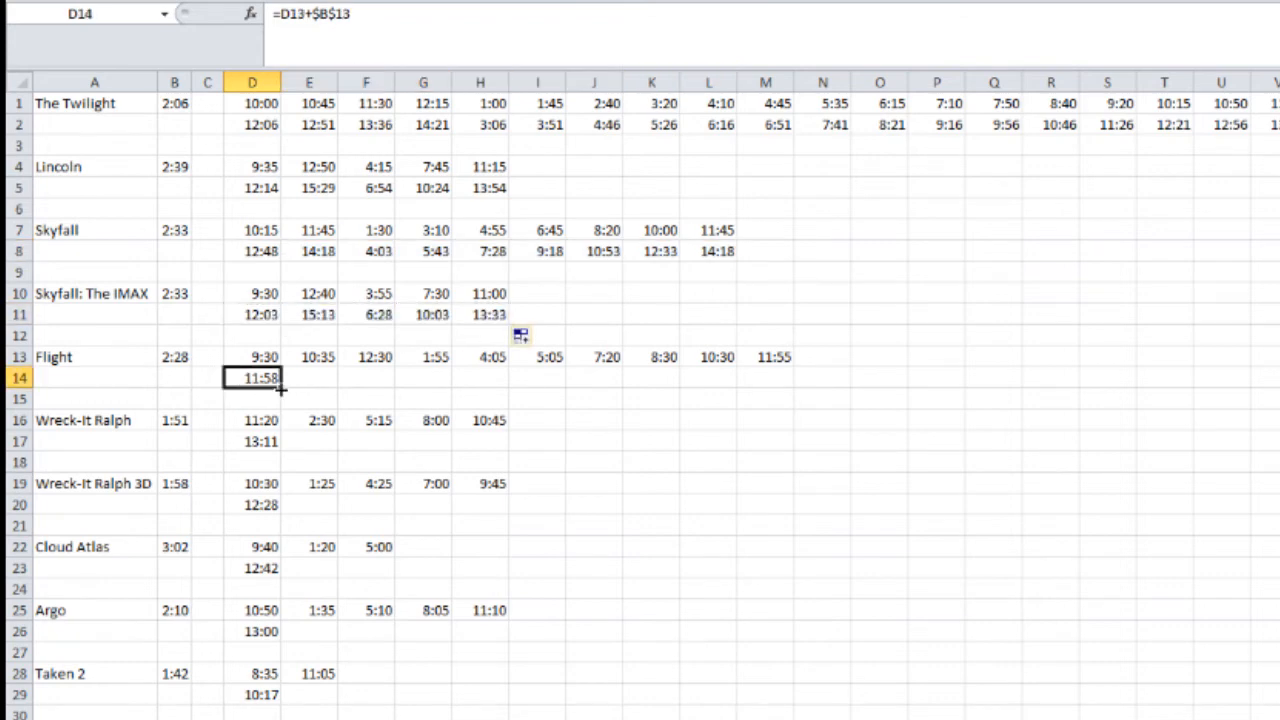
pyautogui.moveTo(281, 387); pyautogui.dragTo(765, 380)
pyautogui.click(260, 440)
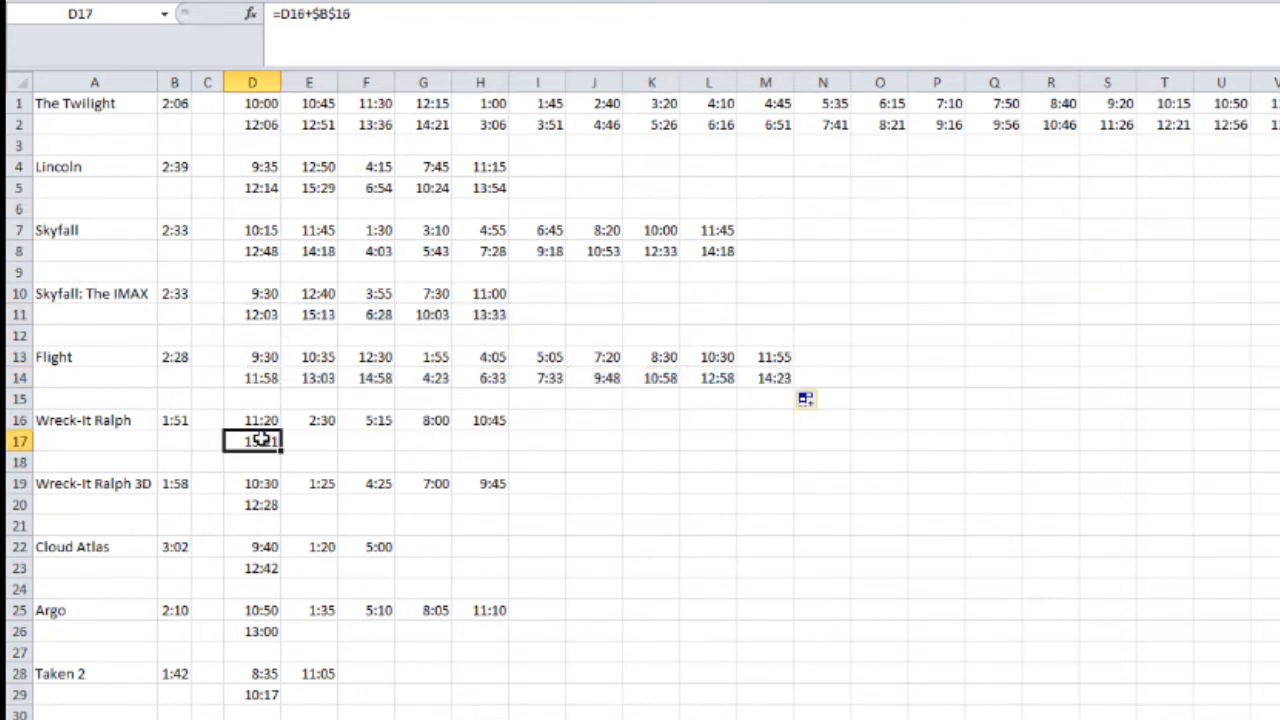
pyautogui.moveTo(281, 452); pyautogui.dragTo(491, 440)
# Fill the end-time formulas for Wreck-It Ralph 3D from D20 through H20 and for Cloud Atlas from D23 through F23.
pyautogui.click(270, 508)
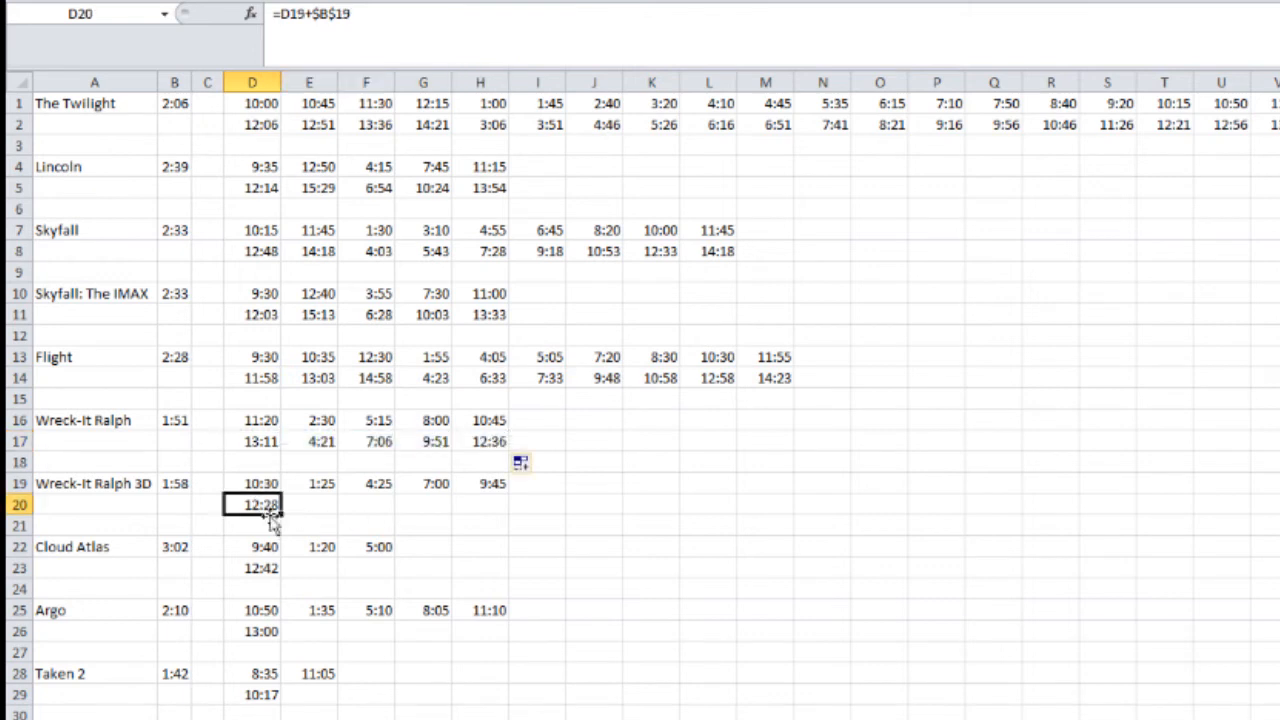
pyautogui.moveTo(281, 516); pyautogui.dragTo(495, 508)
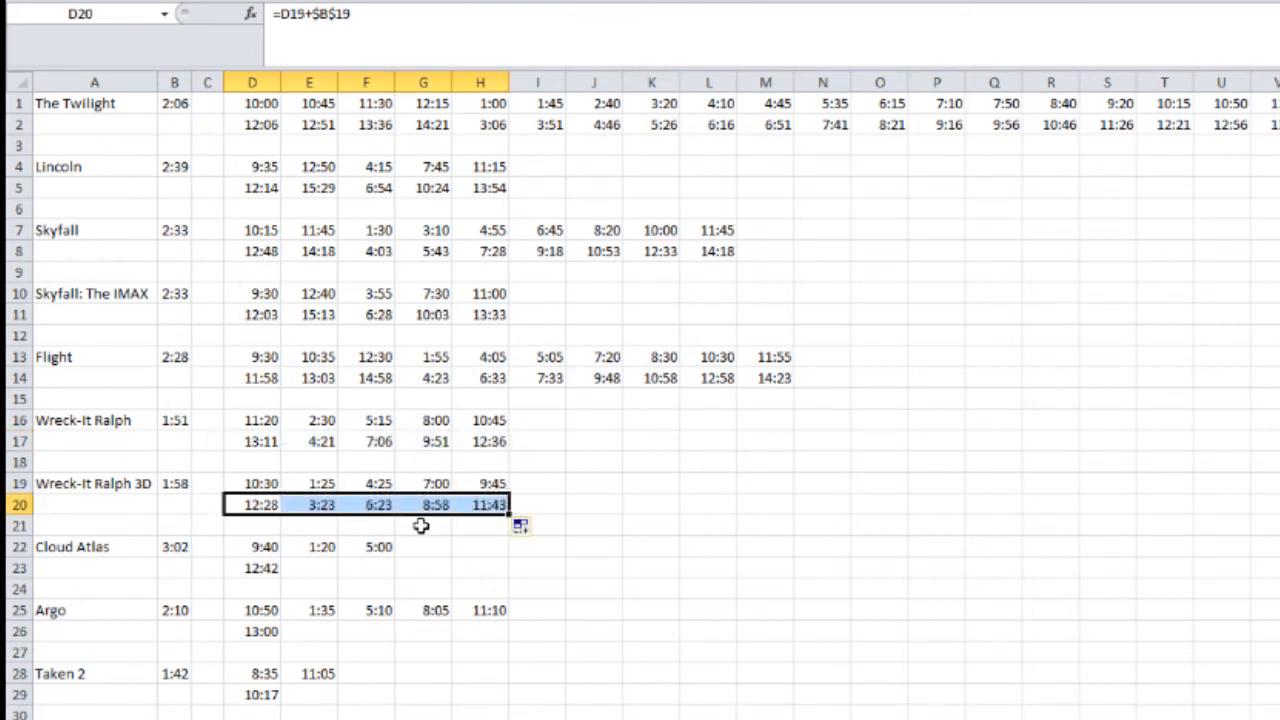
pyautogui.click(265, 572)
pyautogui.moveTo(281, 577); pyautogui.dragTo(380, 572)
# Fill the end-time formulas for Argo from D26 through H26 and for Taken 2 from D29 through E29.
pyautogui.click(265, 633)
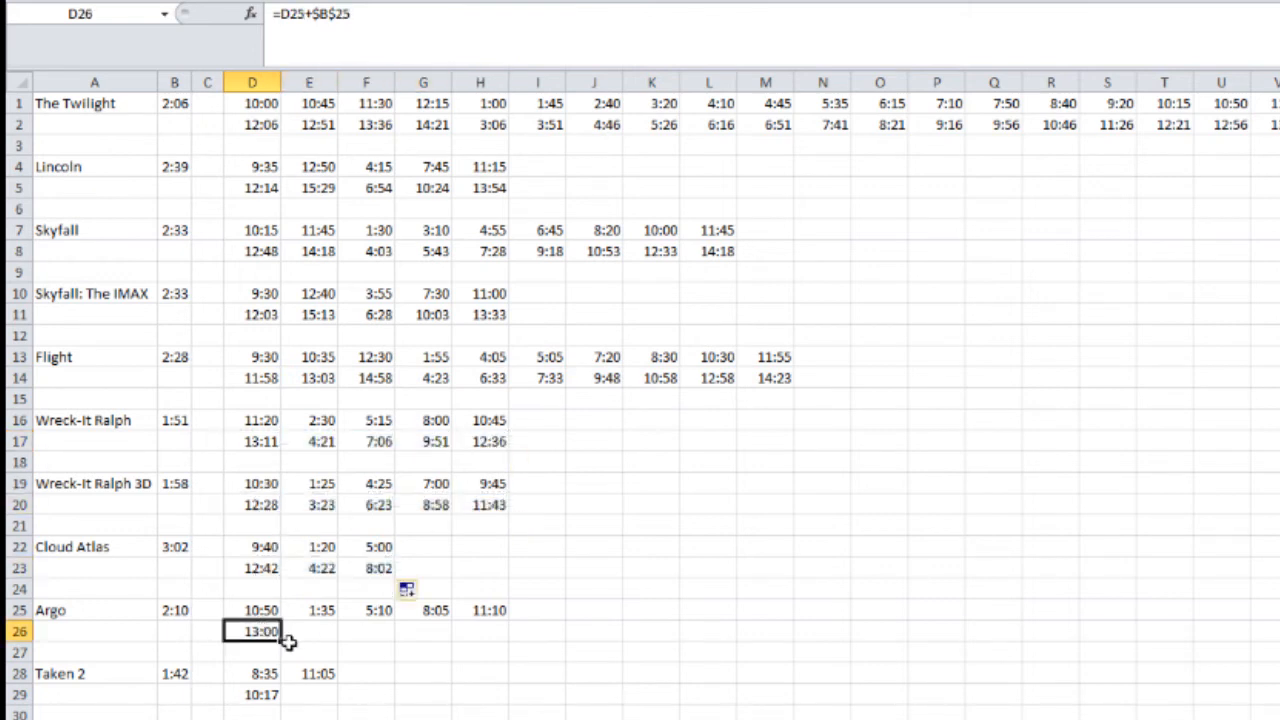
pyautogui.moveTo(279, 645); pyautogui.dragTo(497, 640)
pyautogui.click(266, 694)
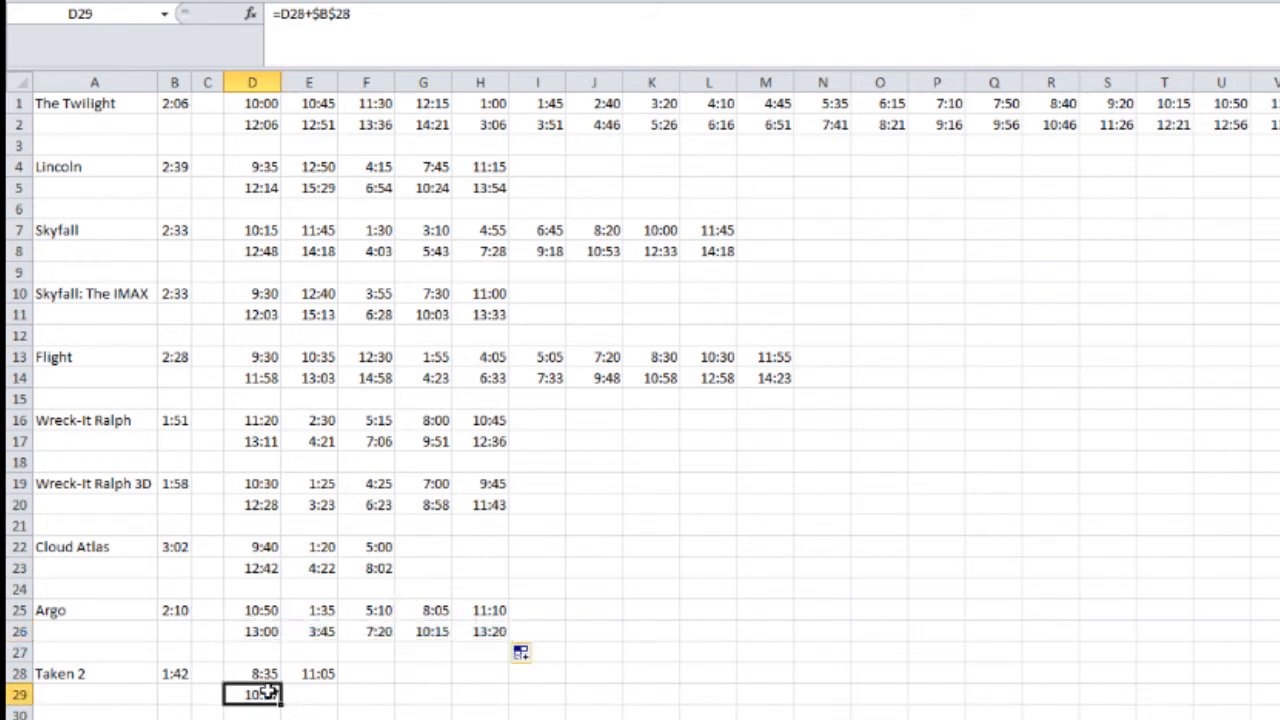
pyautogui.moveTo(281, 704); pyautogui.dragTo(338, 702)
pyautogui.click(430, 697)
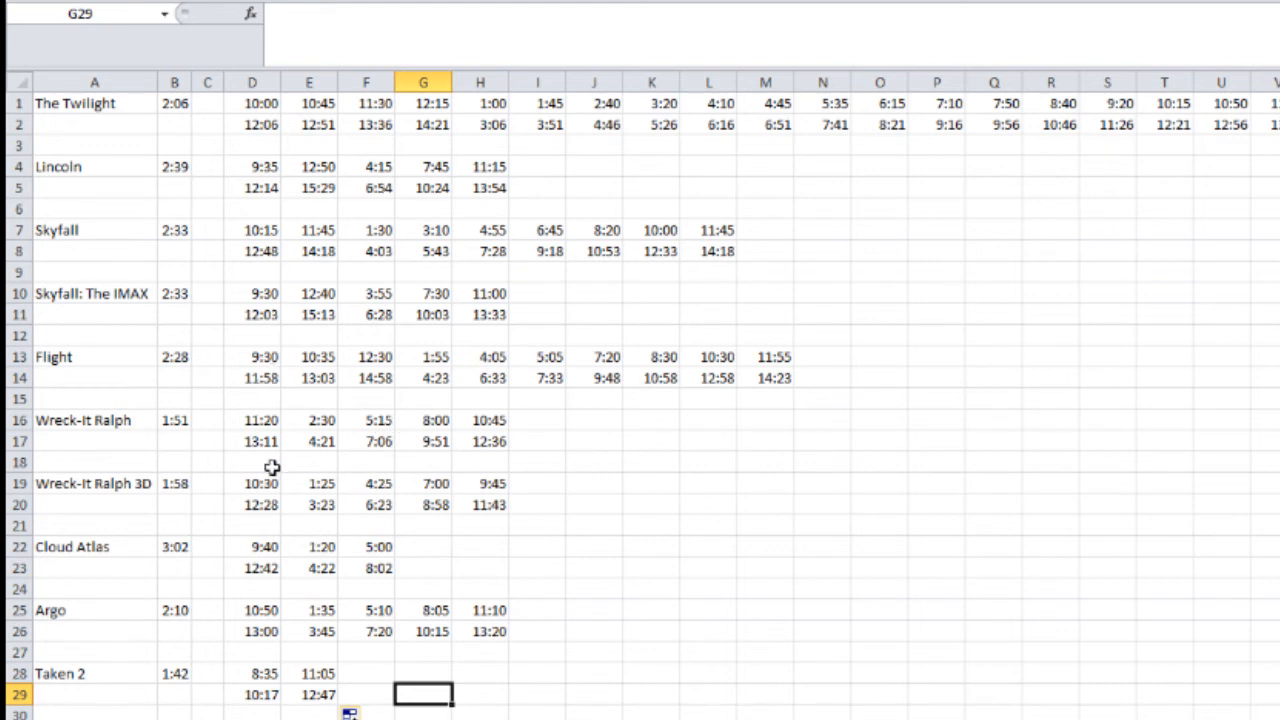
# Review the calculated end times and their formulas in The Twilight's row 2 and Lincoln's row 5.
pyautogui.click(19, 251)
pyautogui.click(708, 483)
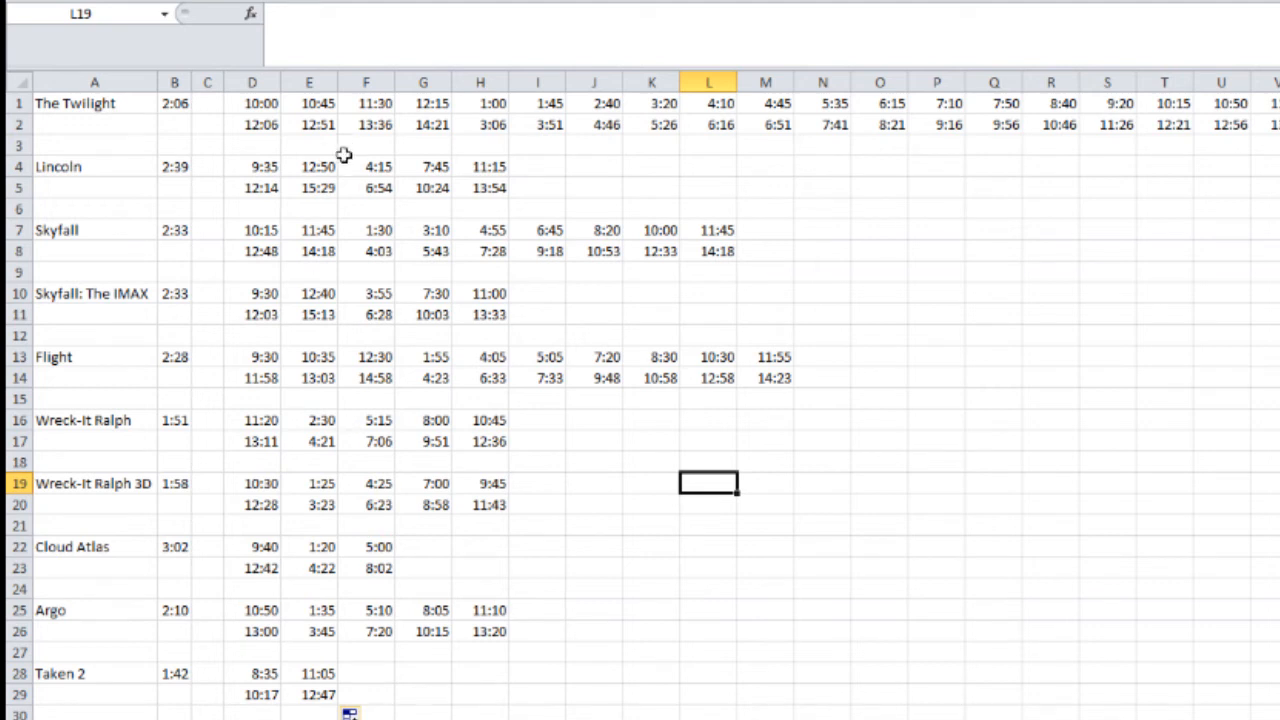
pyautogui.moveTo(366, 128); pyautogui.dragTo(420, 127)
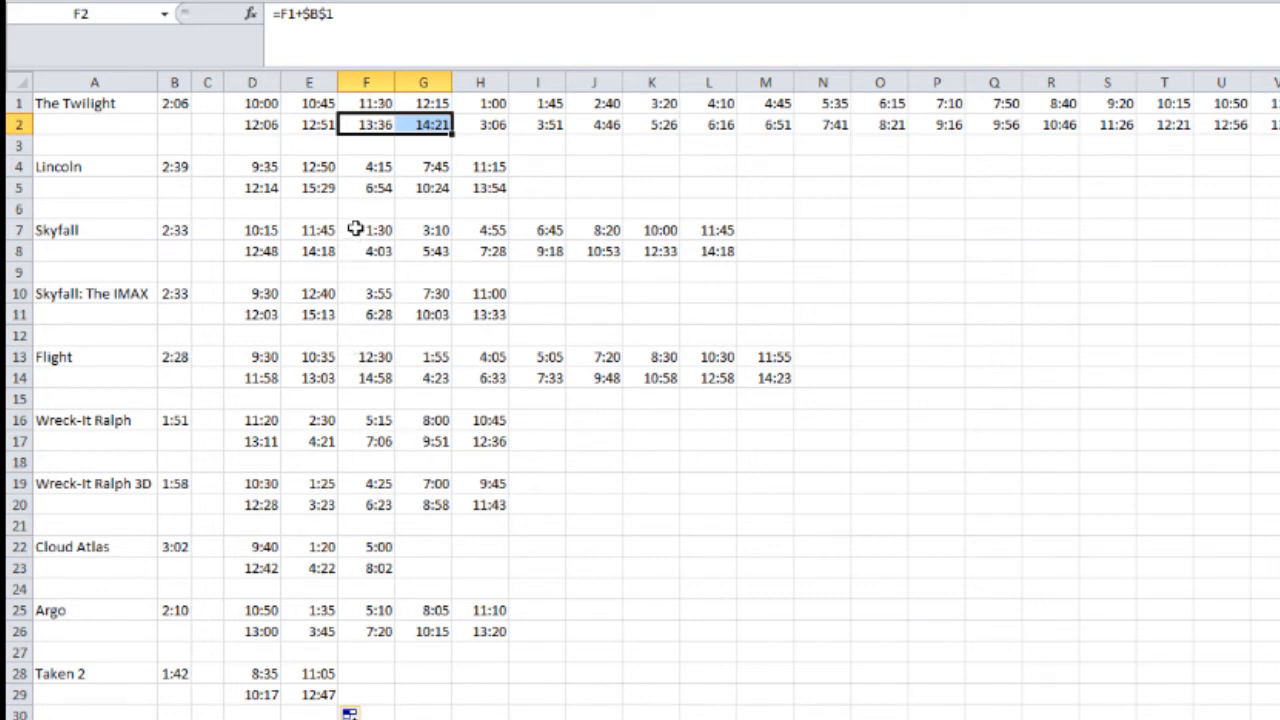
pyautogui.click(333, 192)
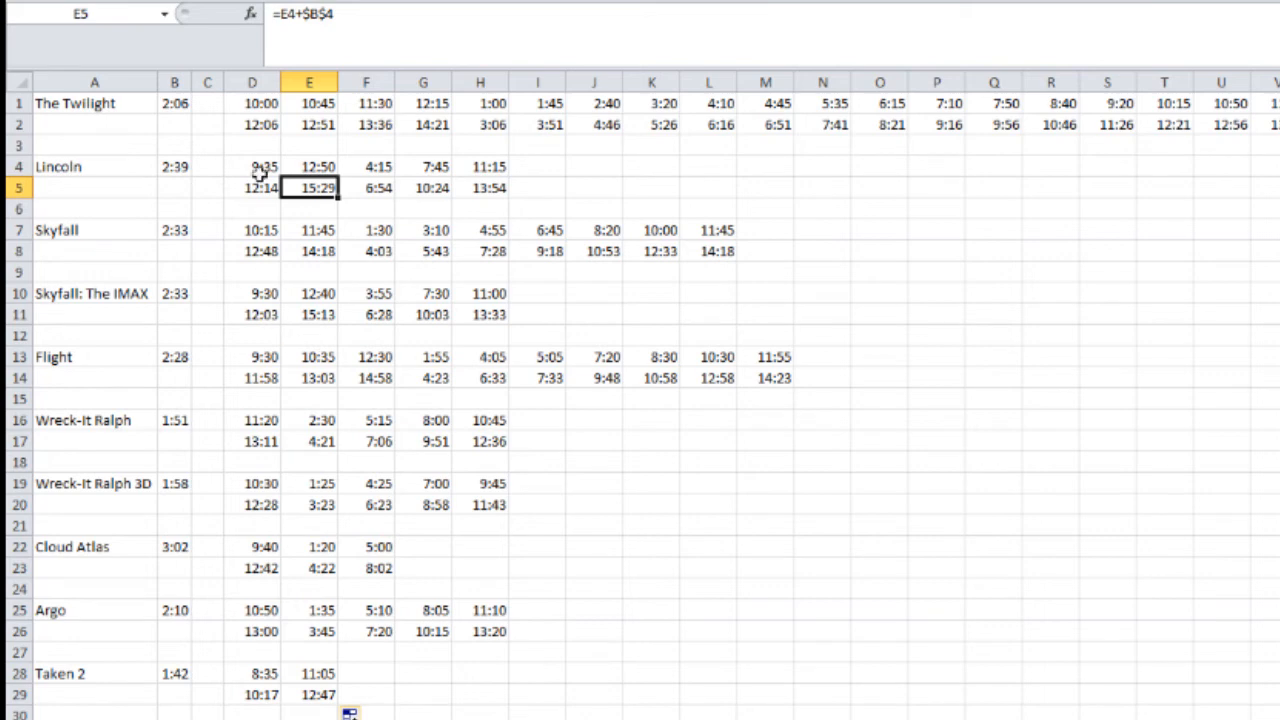
pyautogui.click(253, 124)
pyautogui.click(309, 124)
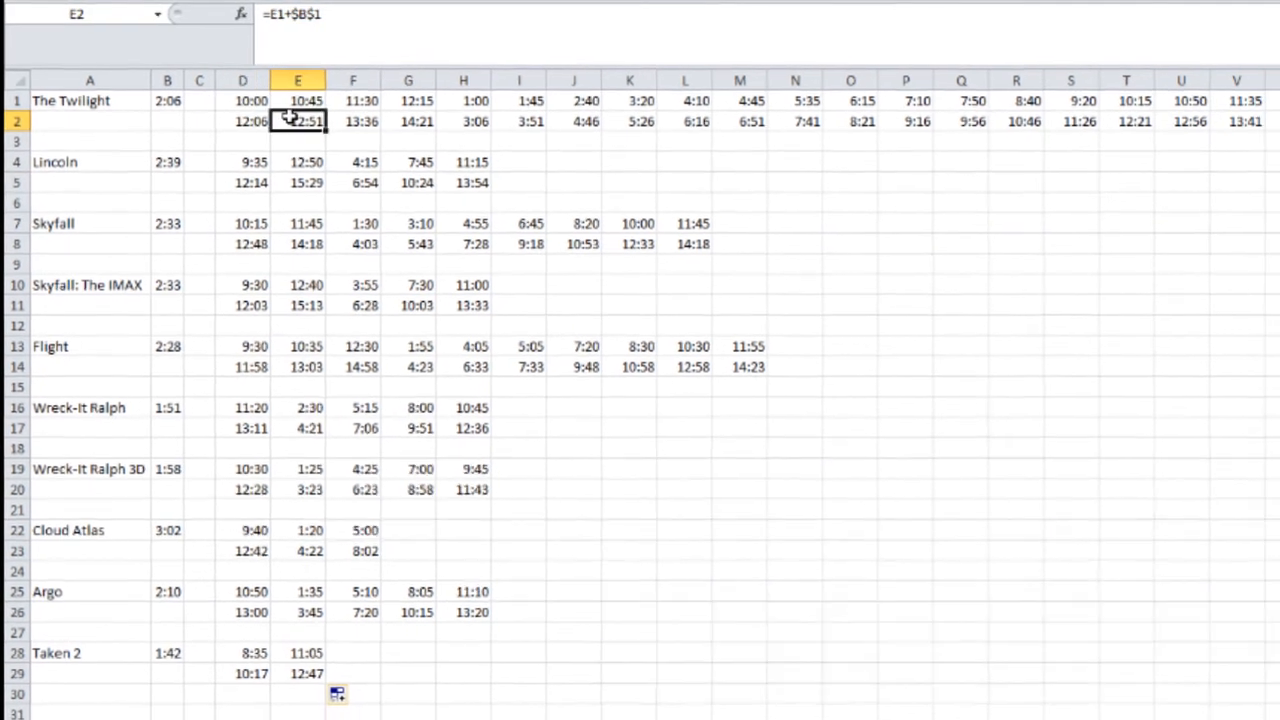
pyautogui.click(423, 124)
pyautogui.click(440, 119)
pyautogui.click(499, 119)
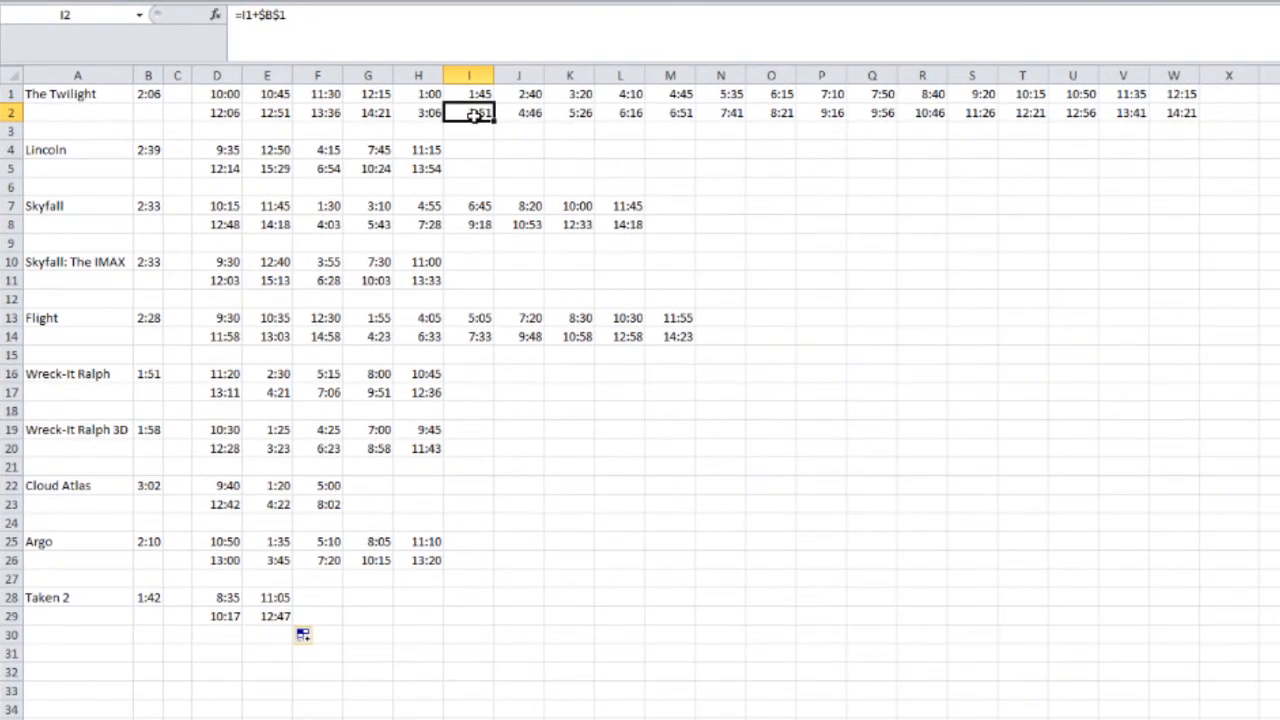
# Copy columns D through W and paste them back in place as values only, replacing the end-time formulas.
pyautogui.click(222, 75)
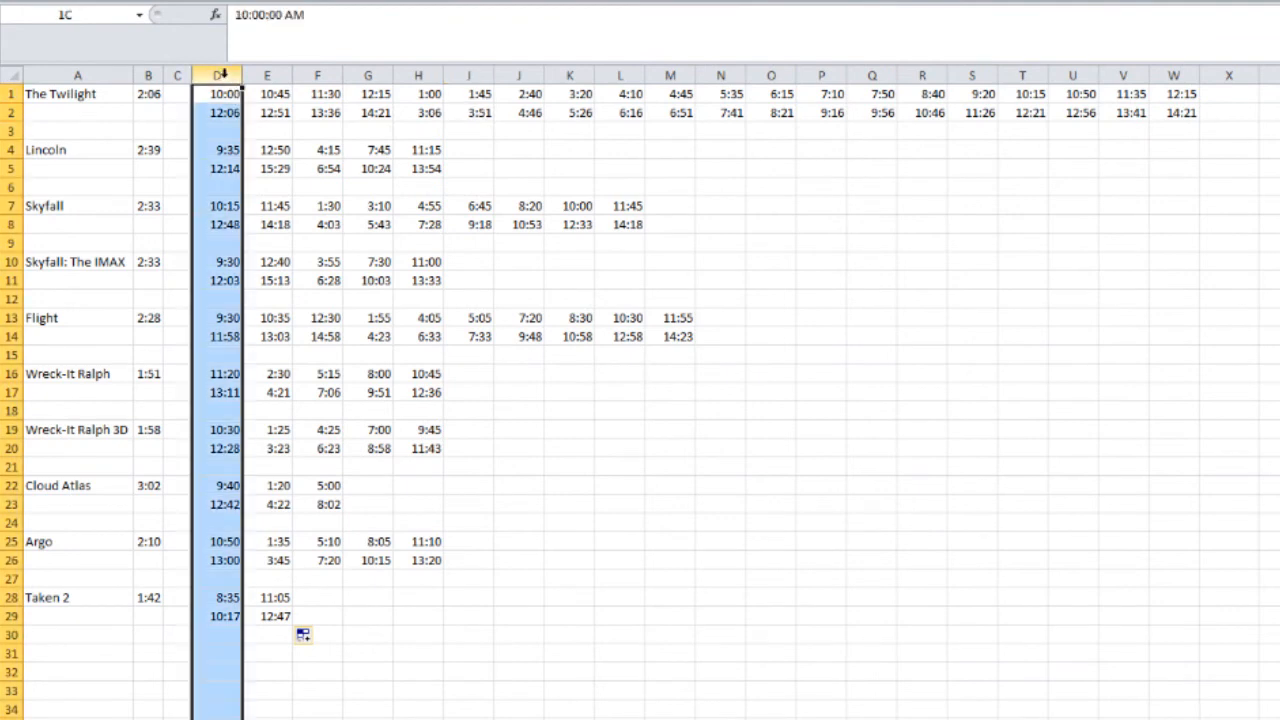
pyautogui.moveTo(222, 75); pyautogui.dragTo(1160, 80)
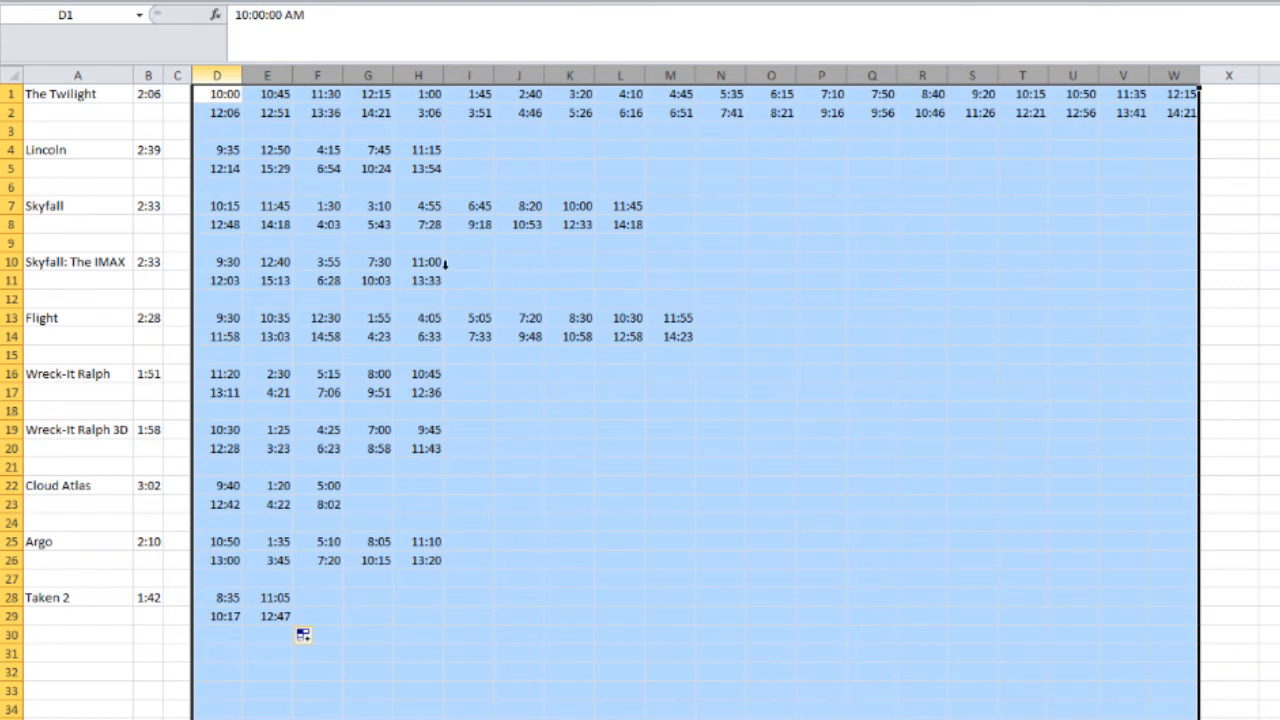
pyautogui.hotkey('ctrl', 'c')
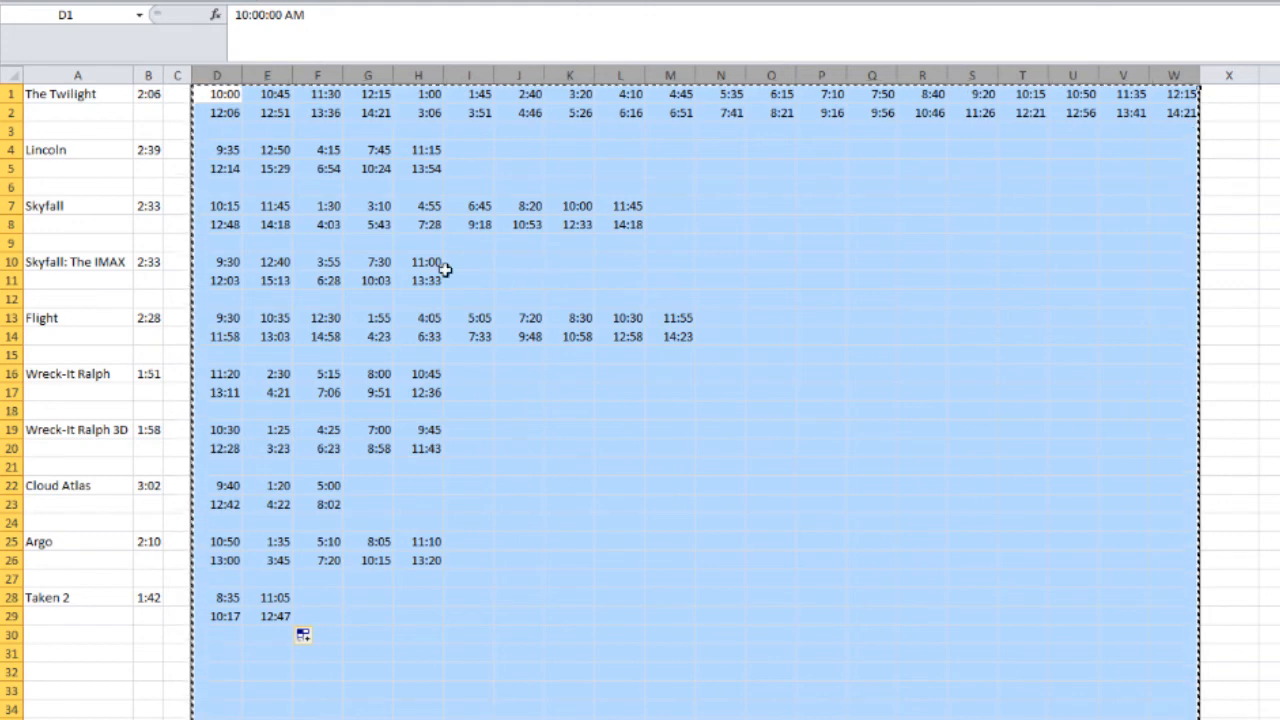
pyautogui.hotkey('ctrl', 'v')
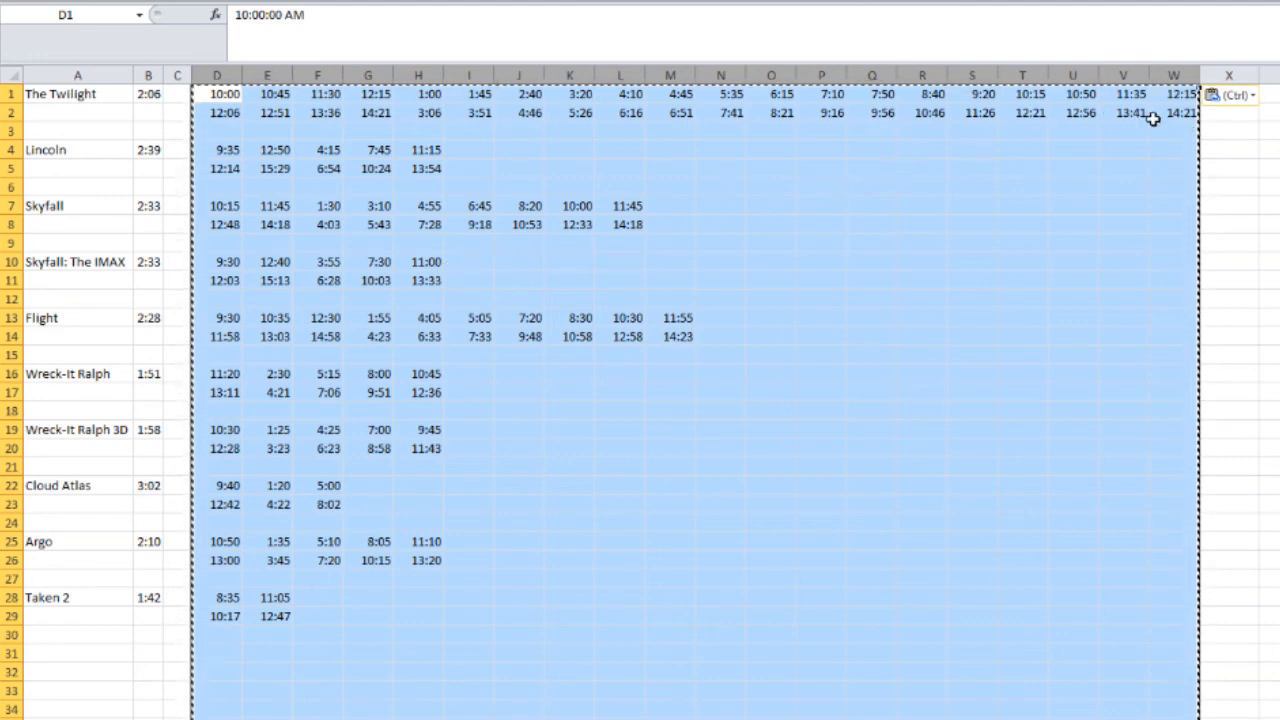
pyautogui.click(1249, 98)
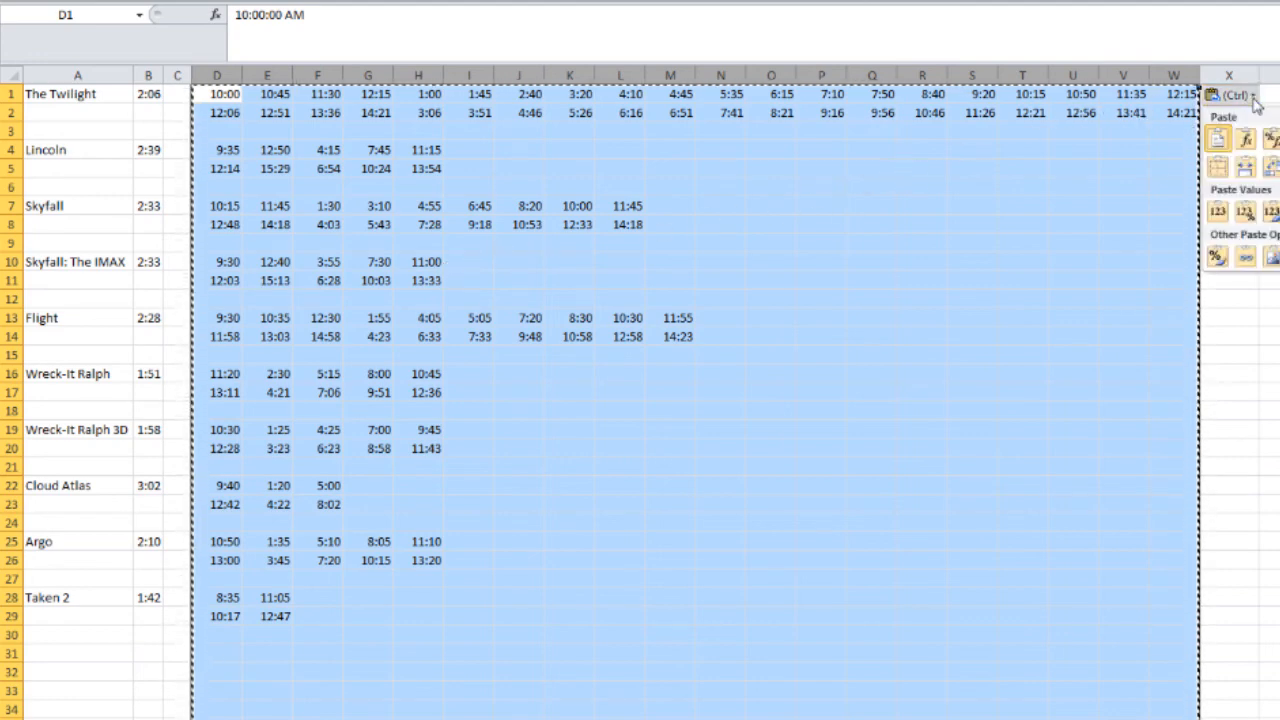
pyautogui.click(1219, 215)
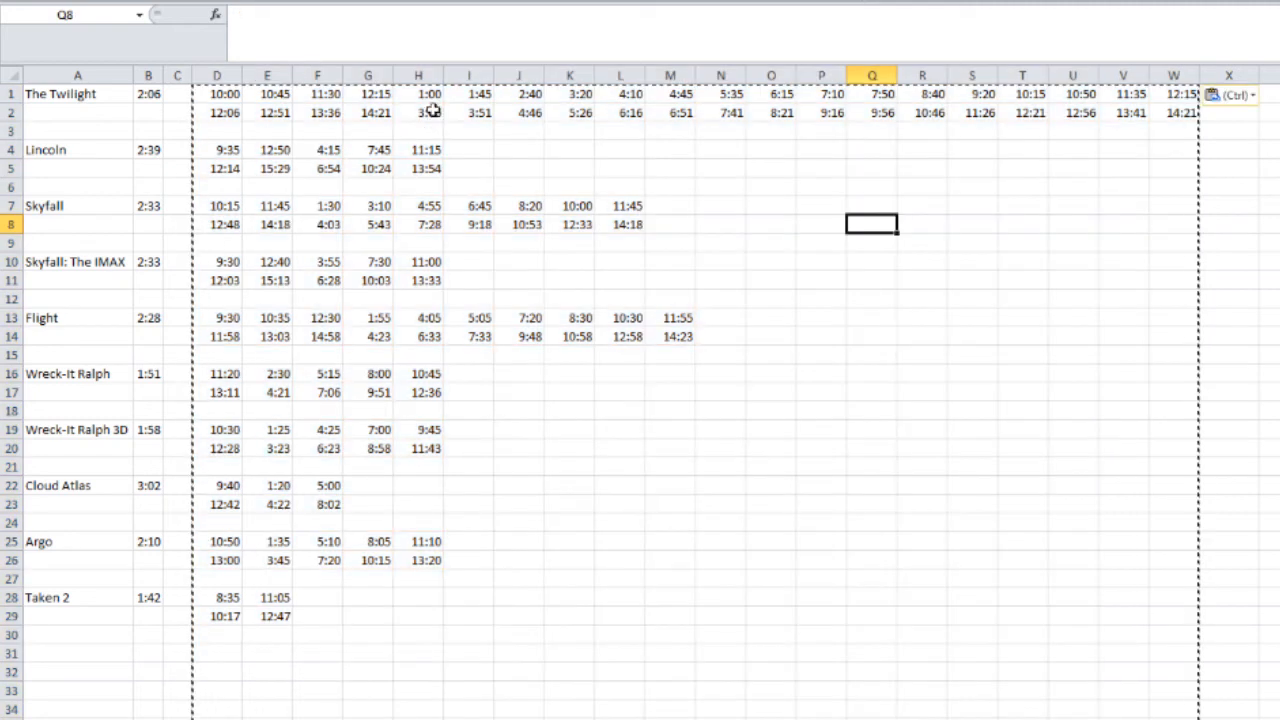
# Check the contents of The Twilight's and Lincoln's end-time cells in rows 2 and 5 to see whether they still hold formulas.
pyautogui.click(431, 114)
pyautogui.click(376, 114)
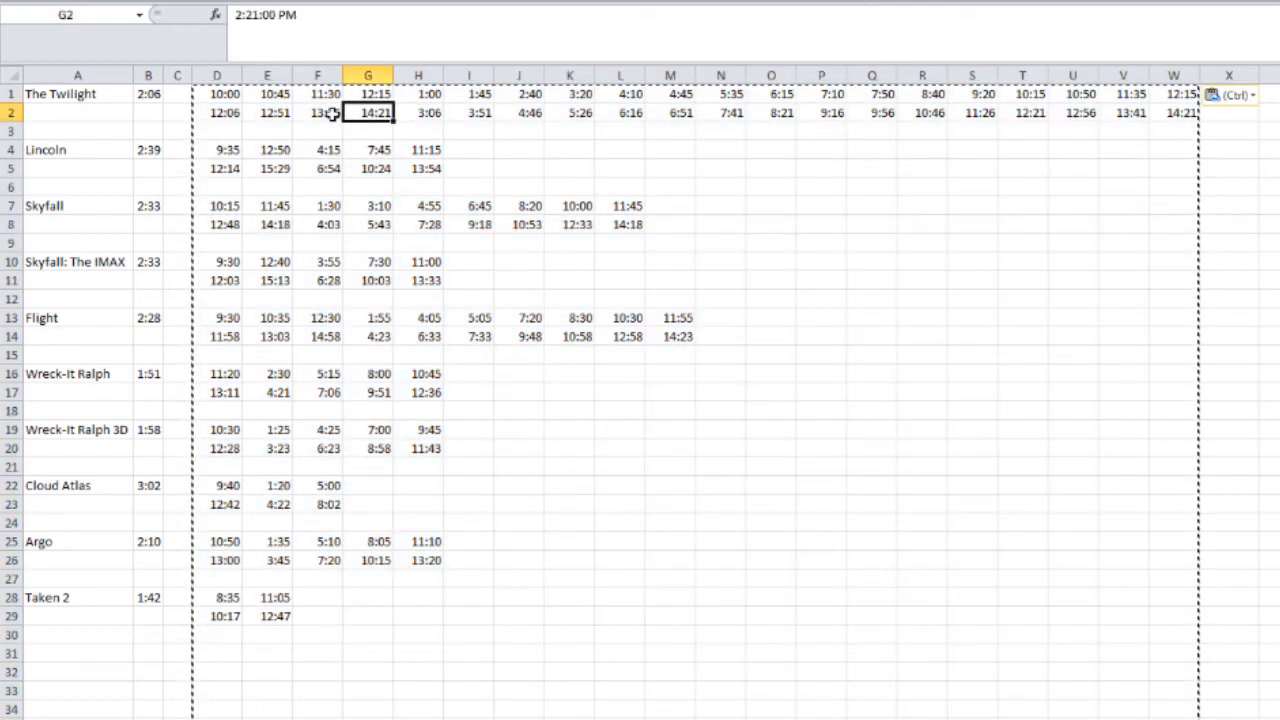
pyautogui.click(328, 114)
pyautogui.click(278, 116)
pyautogui.click(232, 114)
pyautogui.click(224, 170)
pyautogui.click(380, 170)
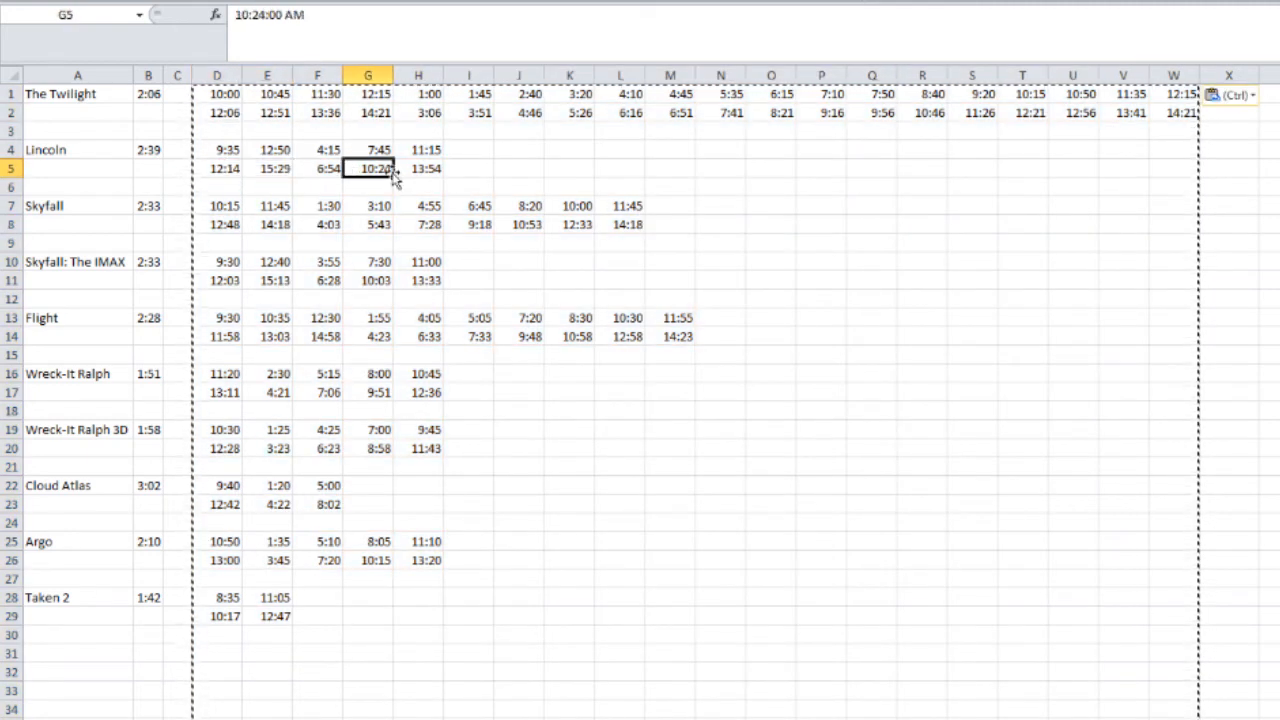
pyautogui.click(423, 243)
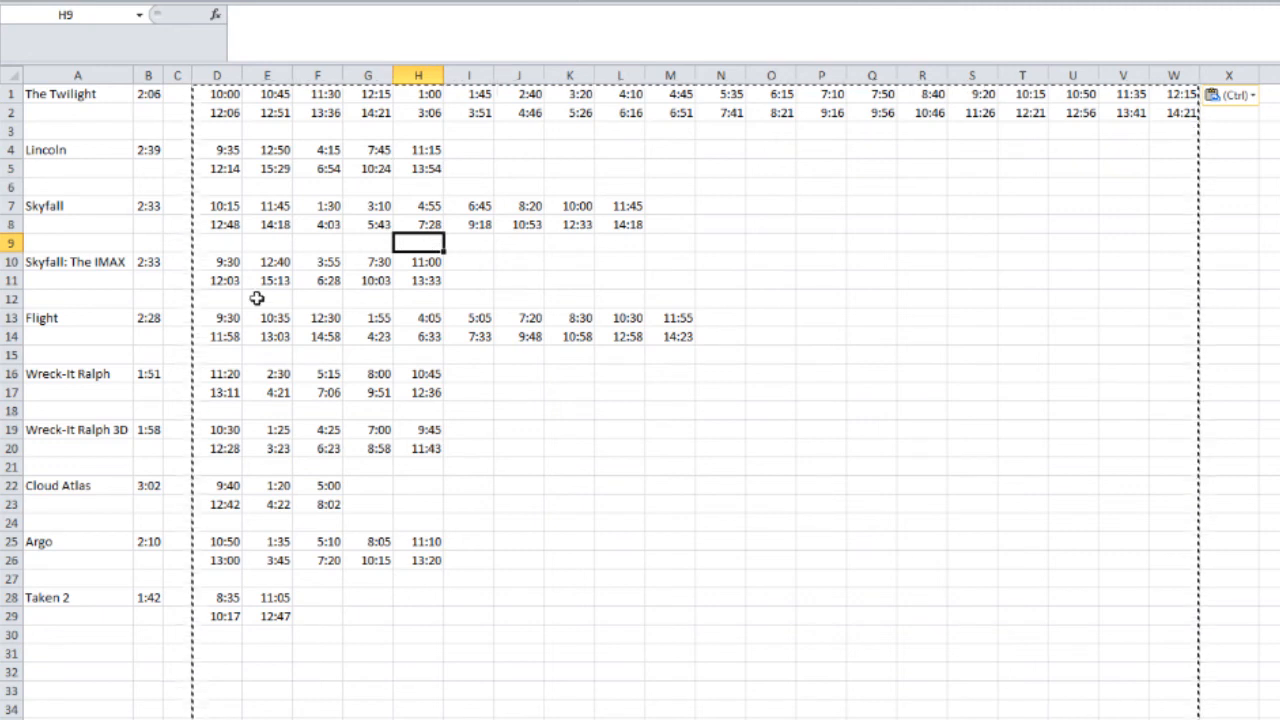
# Look over the total times in column B, including Cloud Atlas's, and clear the copy outline around columns D through W.
pyautogui.click(148, 75)
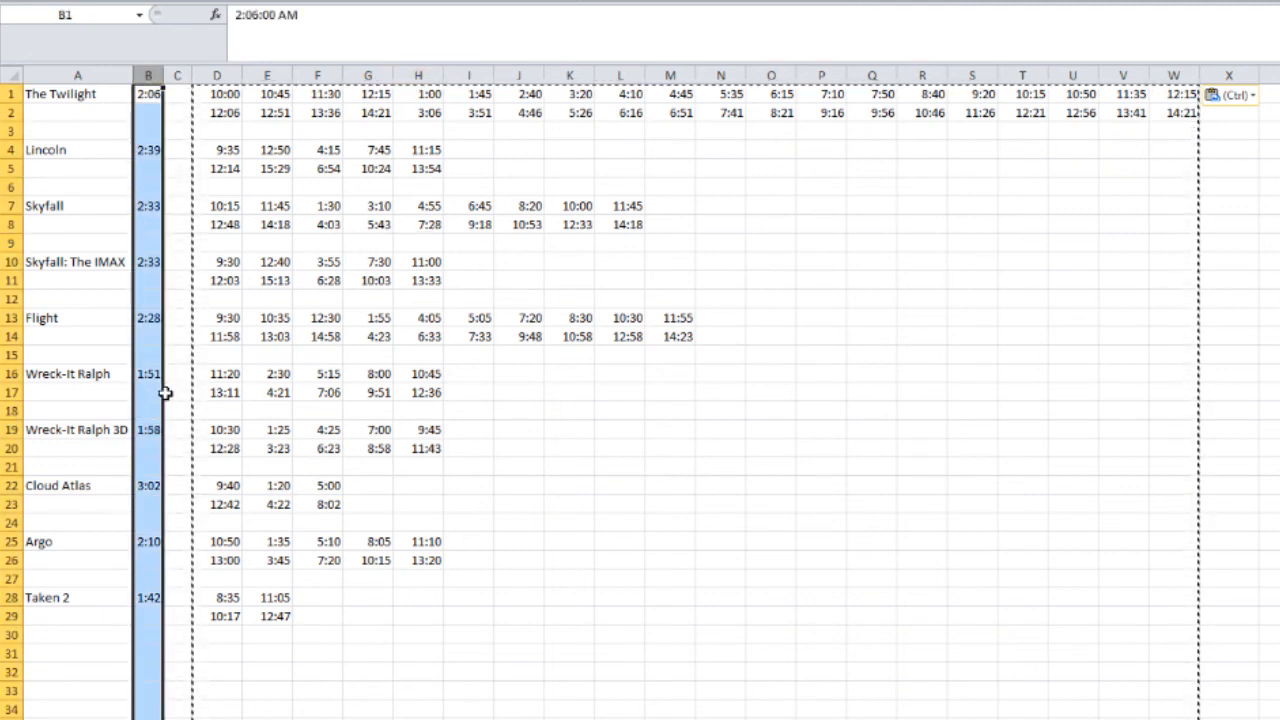
pyautogui.click(44, 484)
pyautogui.click(148, 485)
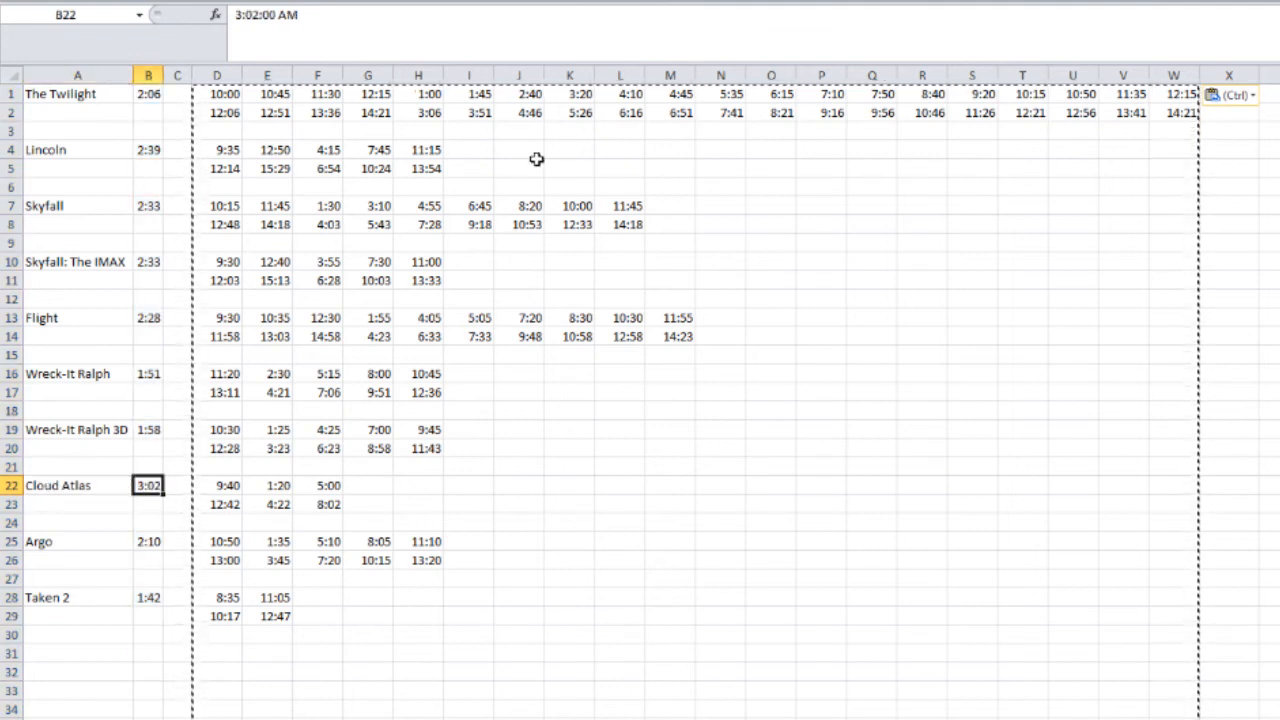
pyautogui.click(472, 262)
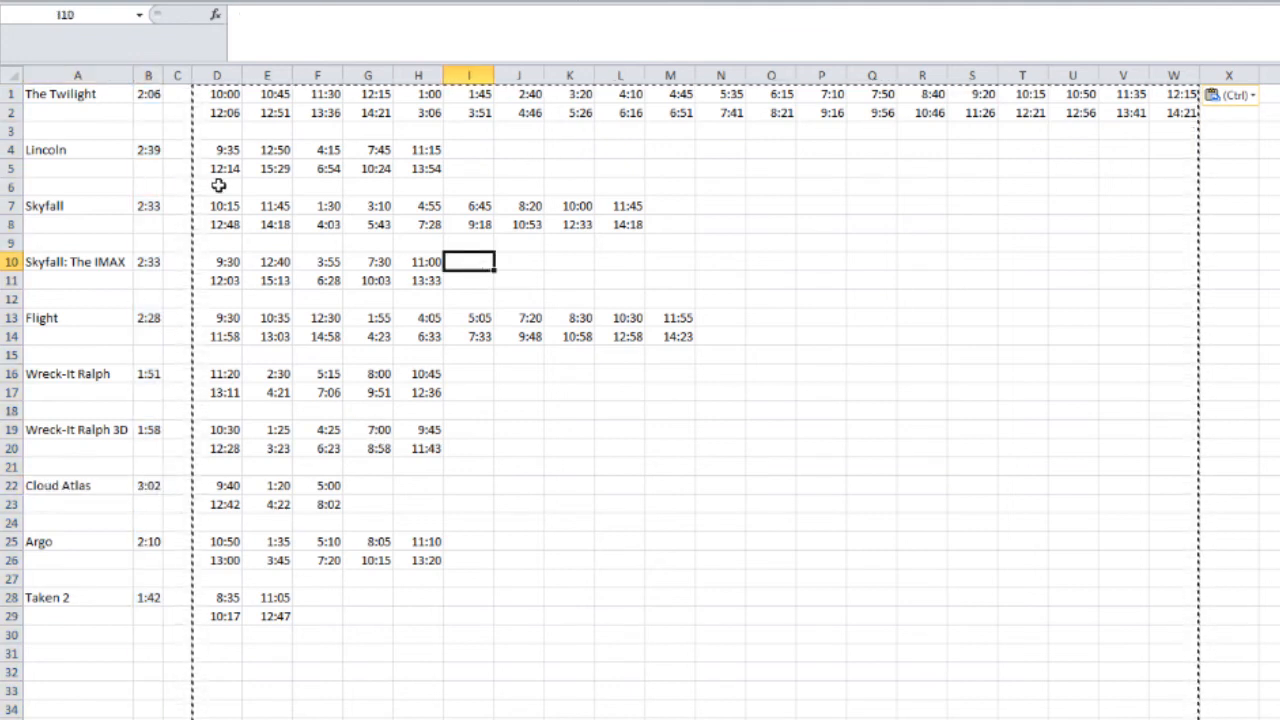
pyautogui.press('Escape')
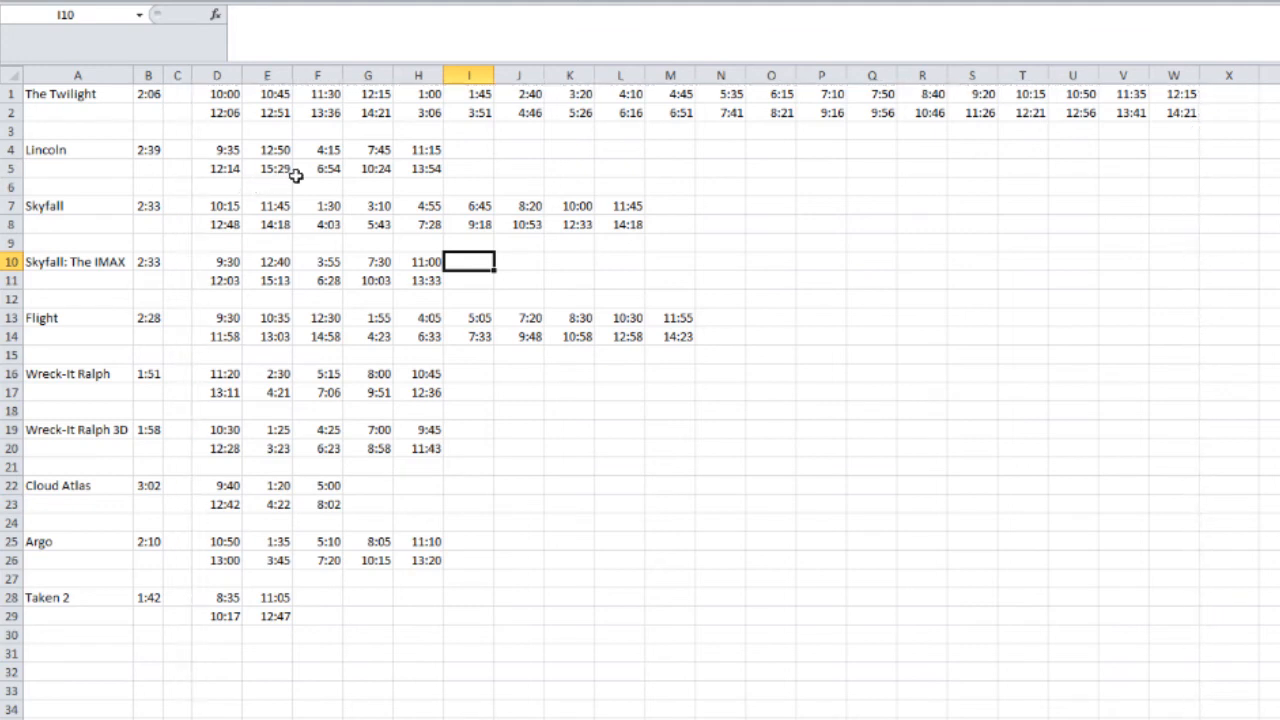
# Try the *1:30:55 PM time format on The Twilight's end time in F2 with a wider column F, and undo both changes.
pyautogui.click(318, 110)
pyautogui.click(370, 112)
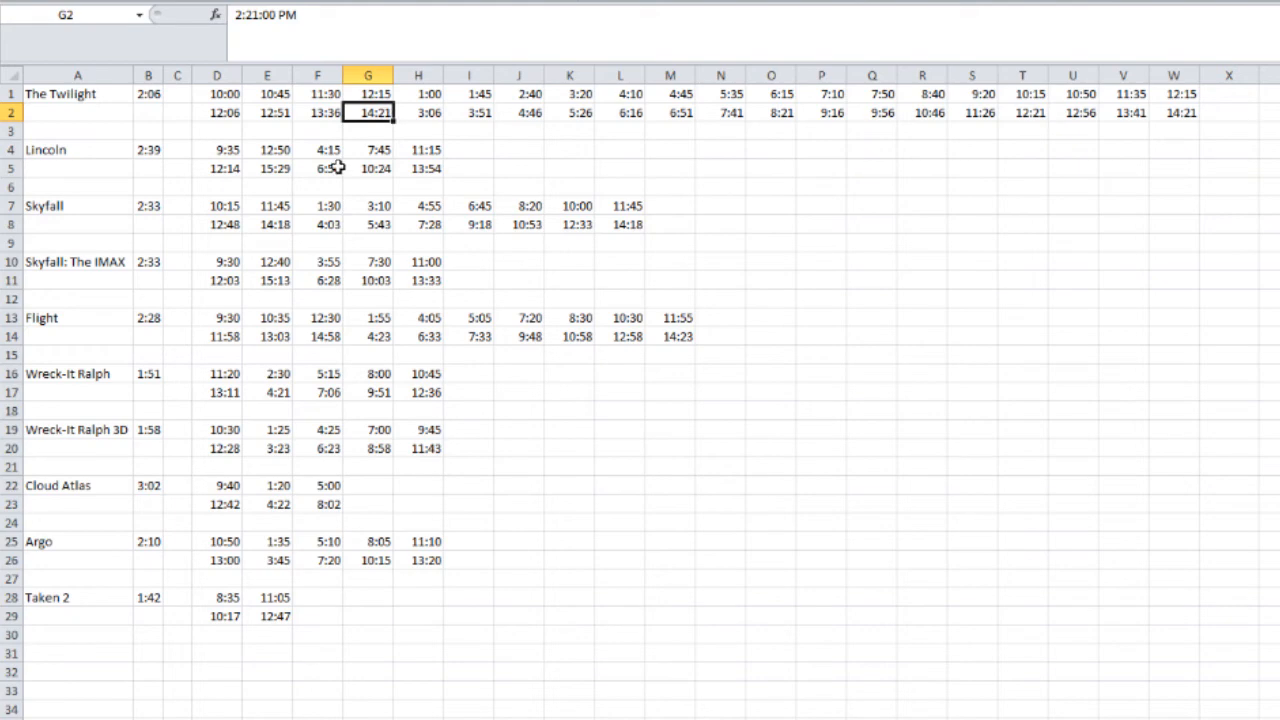
pyautogui.click(322, 130)
pyautogui.click(320, 113)
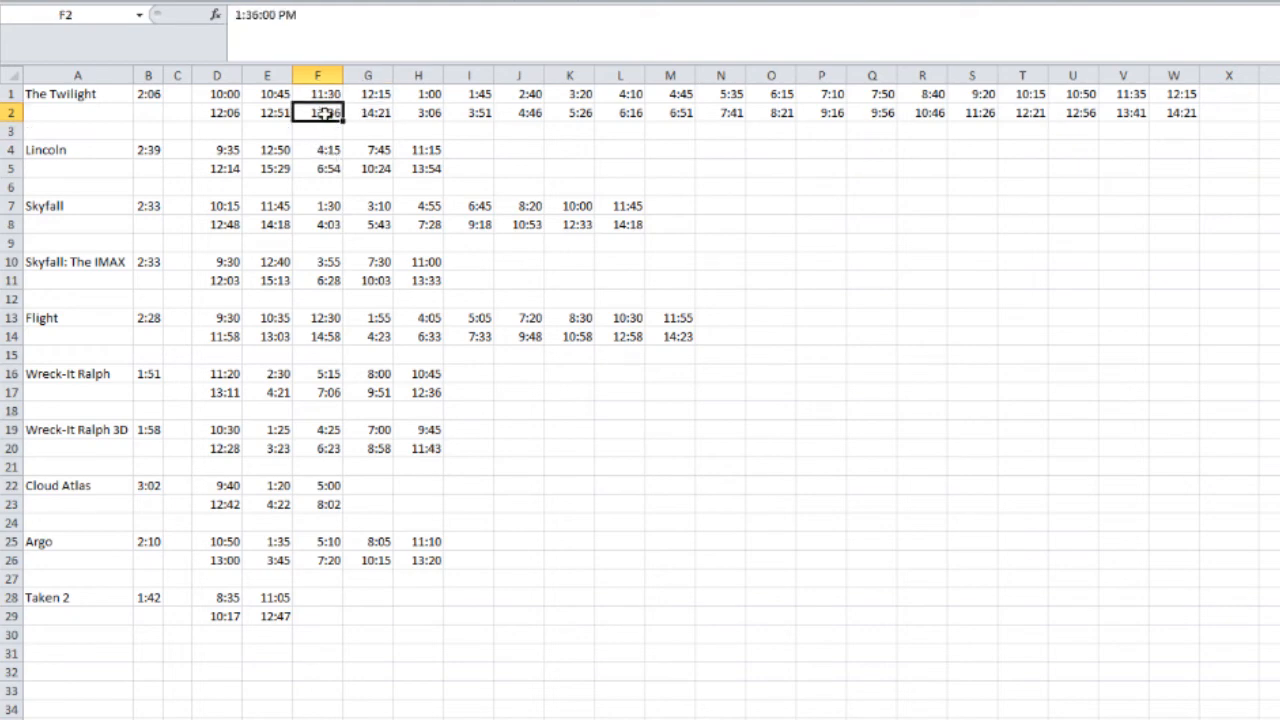
pyautogui.rightClick(326, 113)
pyautogui.click(460, 371)
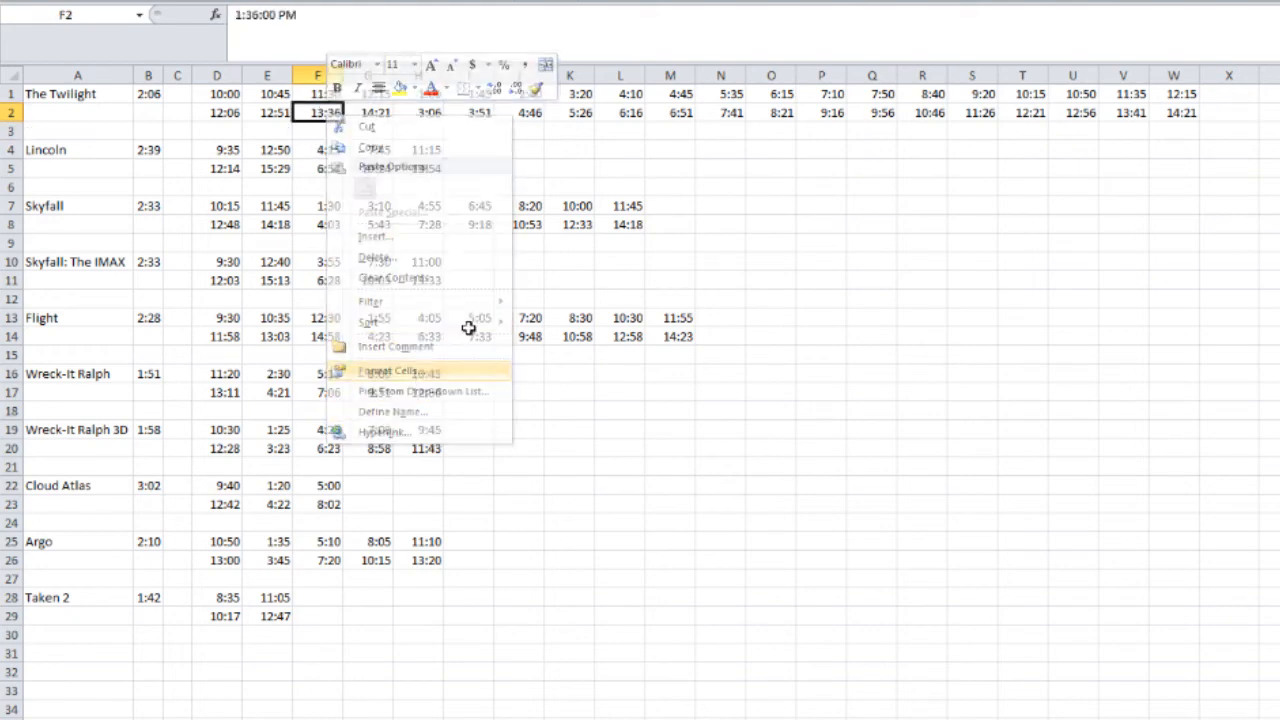
pyautogui.moveTo(370, 140); pyautogui.dragTo(592, 118)
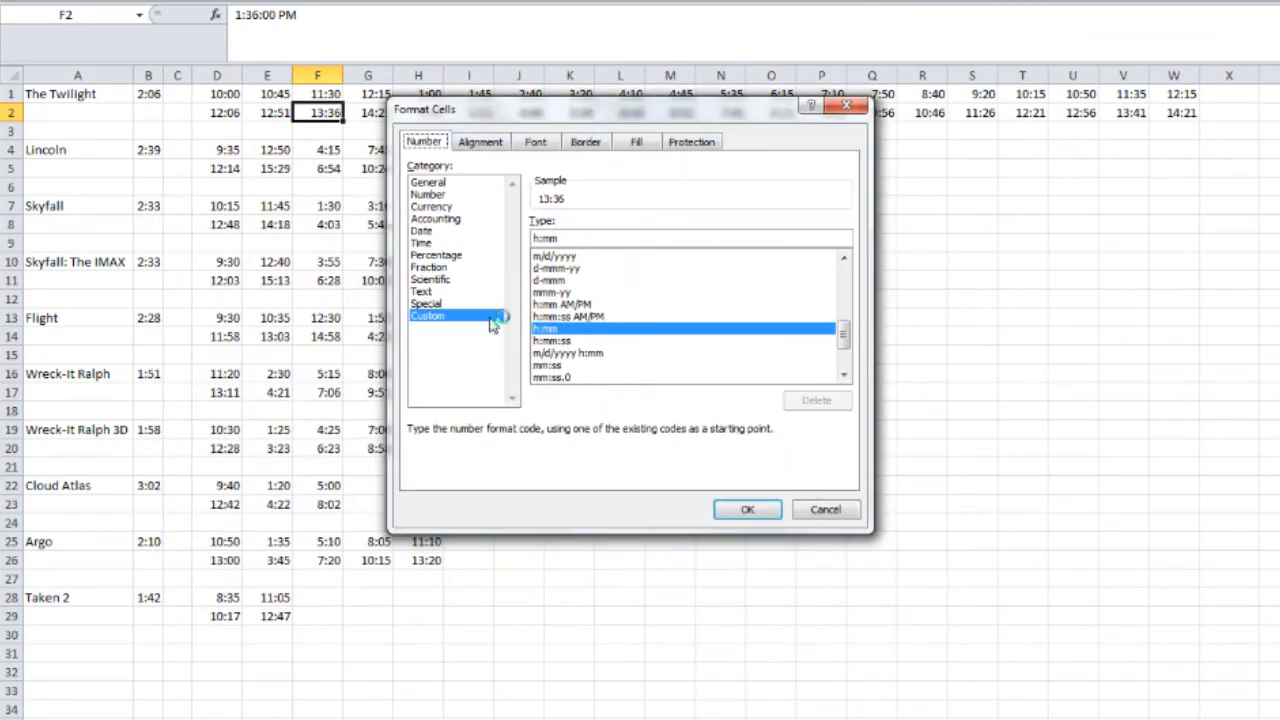
pyautogui.click(428, 243)
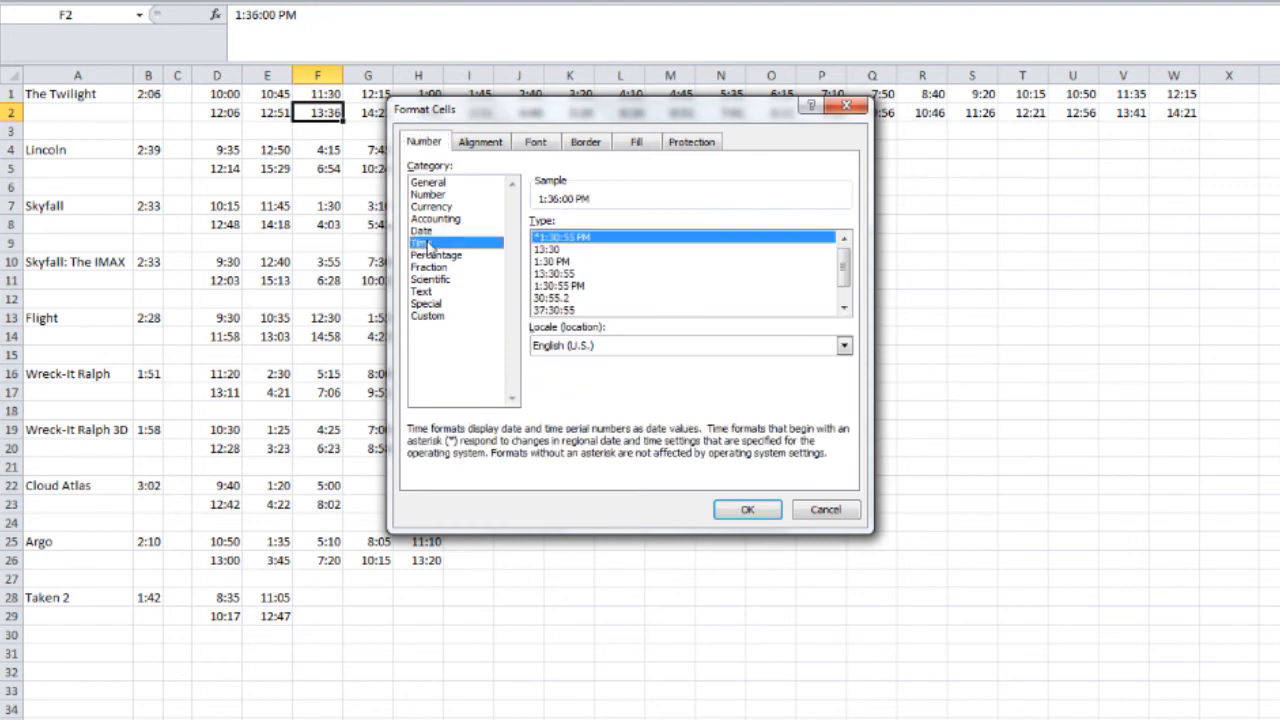
pyautogui.click(750, 510)
pyautogui.moveTo(342, 75); pyautogui.dragTo(360, 76)
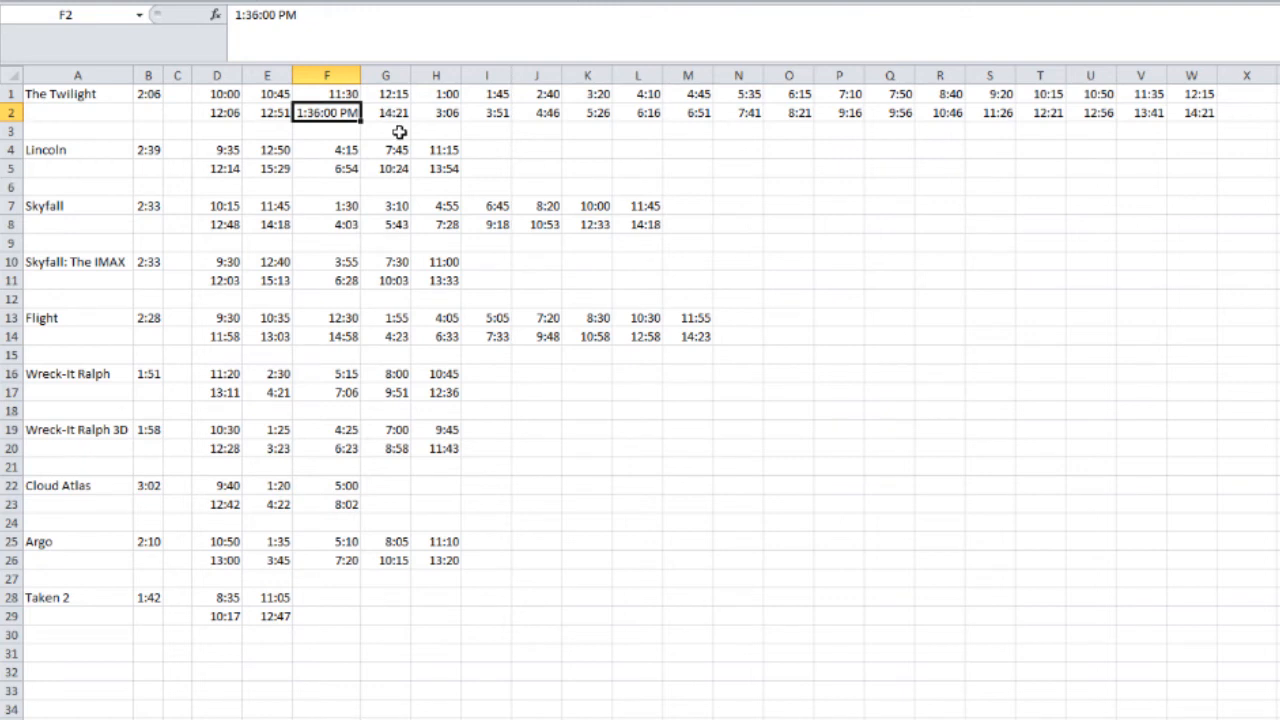
pyautogui.hotkey('ctrl', 'z')
pyautogui.click(332, 240)
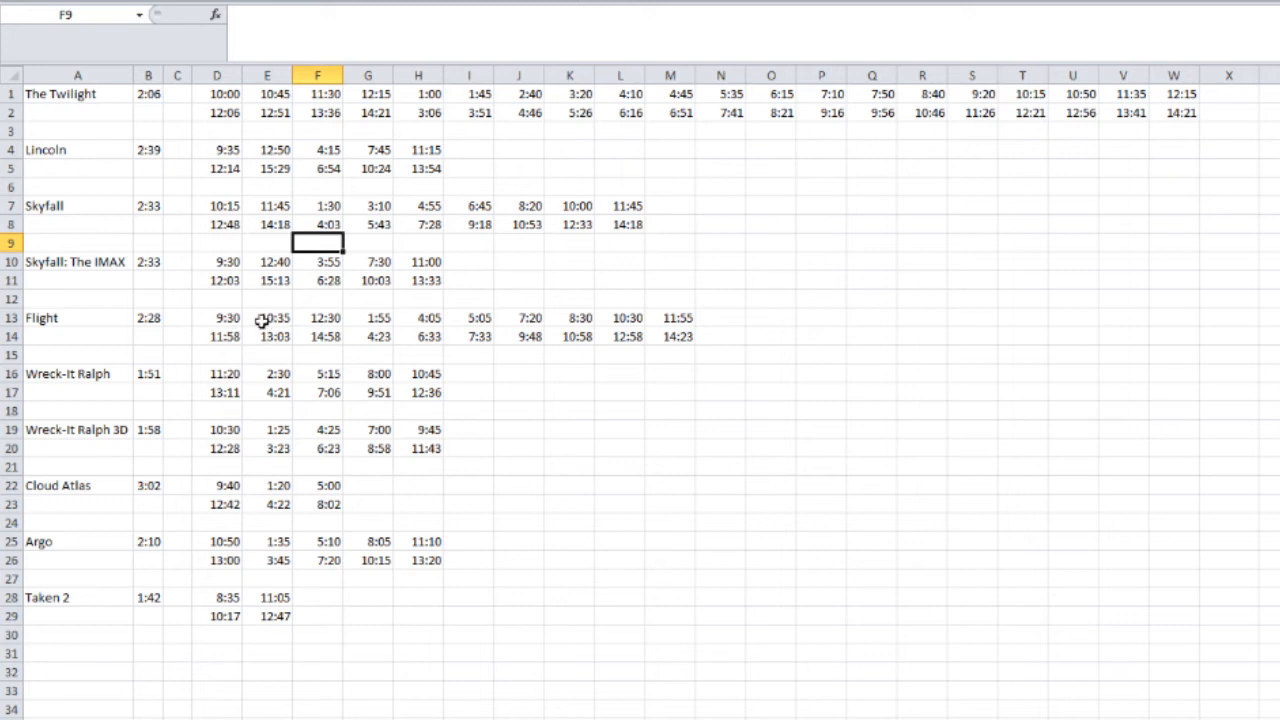
# Enter 12:00 in cell A31 below the schedule and check the stored time value.
pyautogui.click(131, 654)
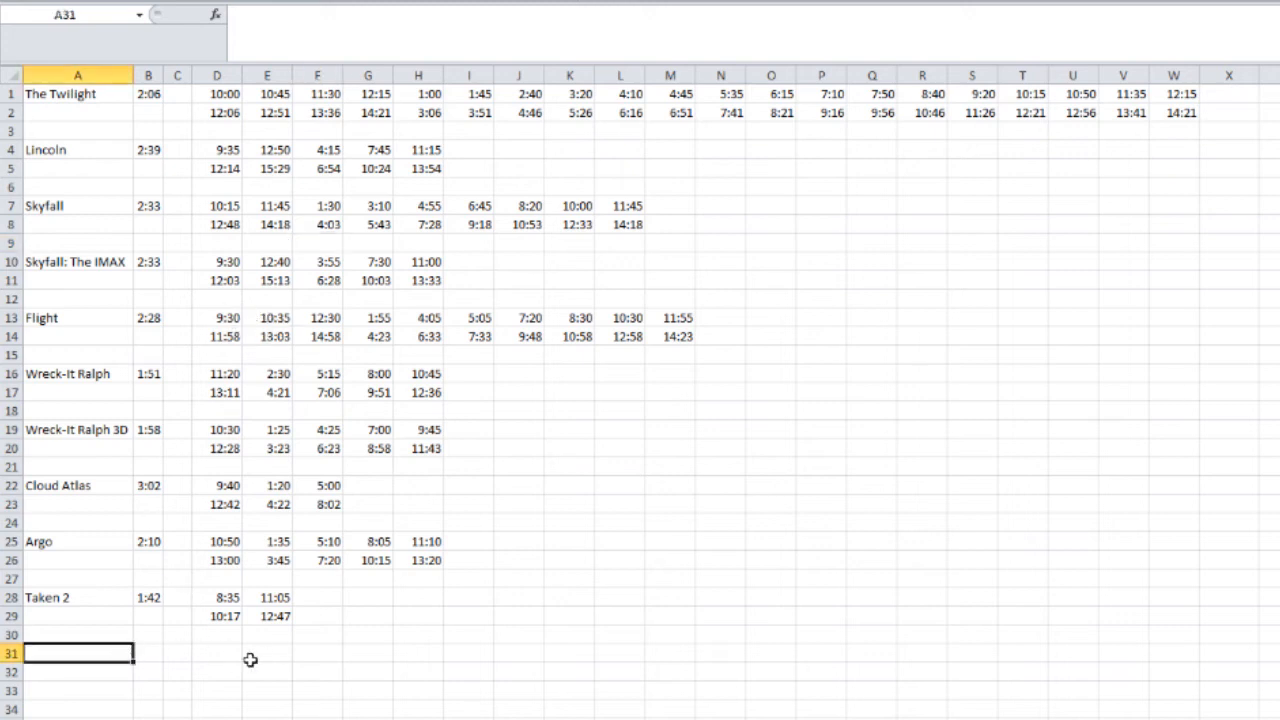
pyautogui.write('12:-00')
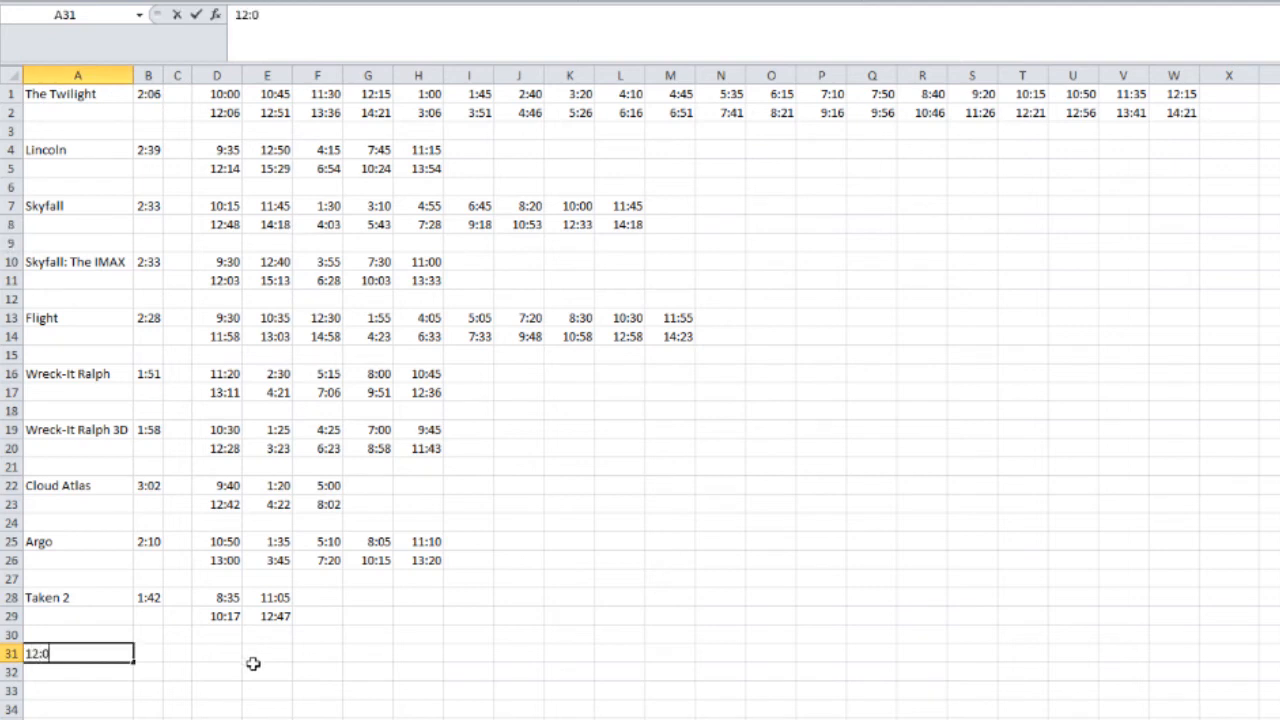
pyautogui.press('Return')
pyautogui.click(83, 652)
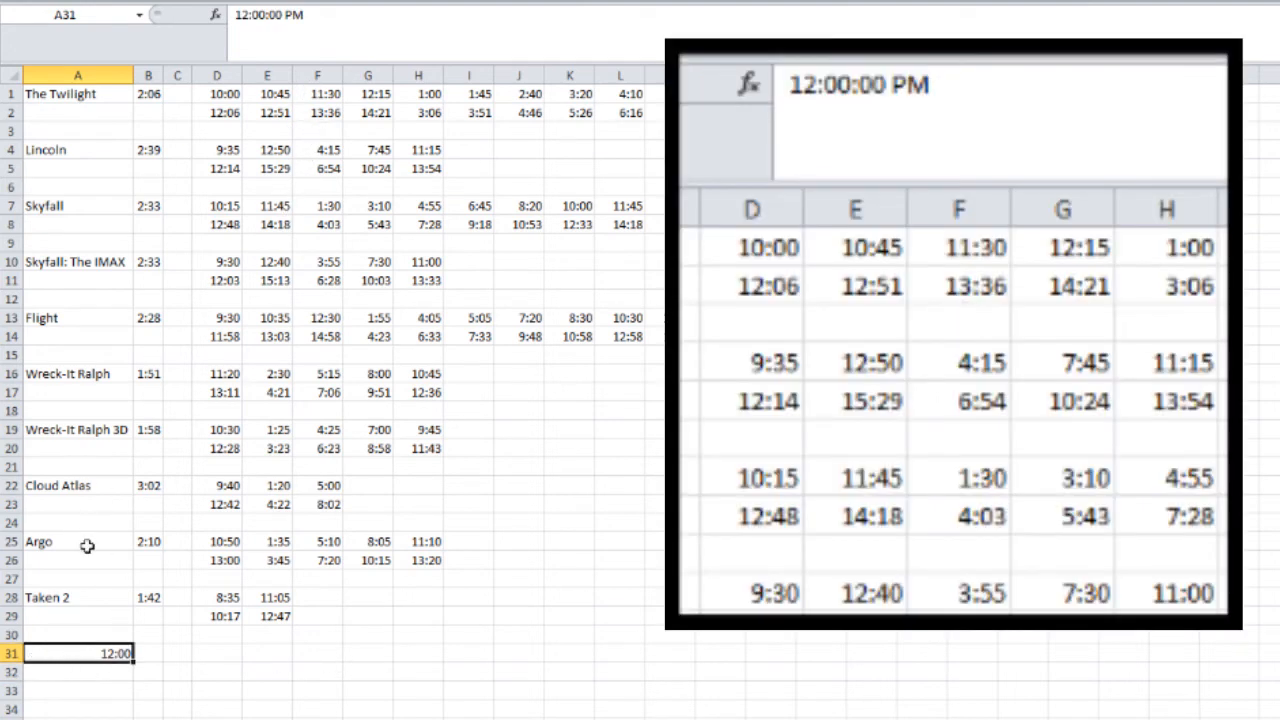
# Enter the formula =F2-A31 in F3 to subtract twelve hours from The Twilight's end time in F2.
pyautogui.click(328, 131)
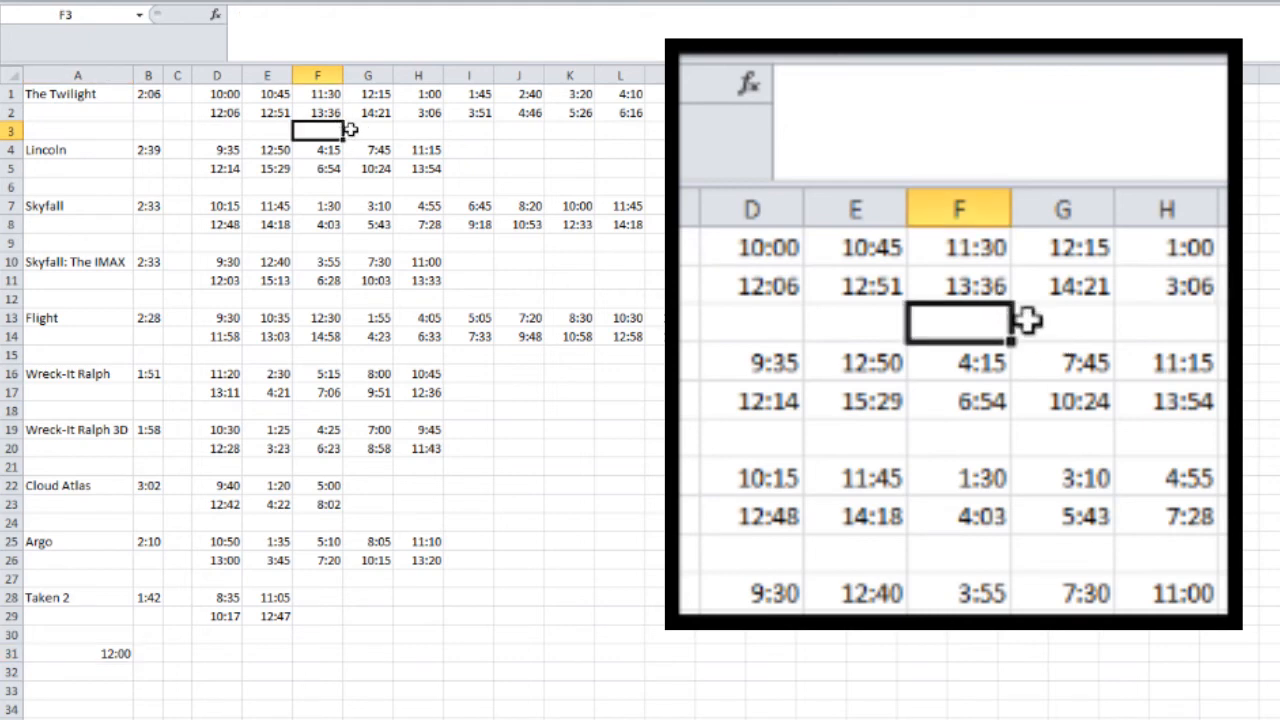
pyautogui.write('=')
pyautogui.click(320, 113)
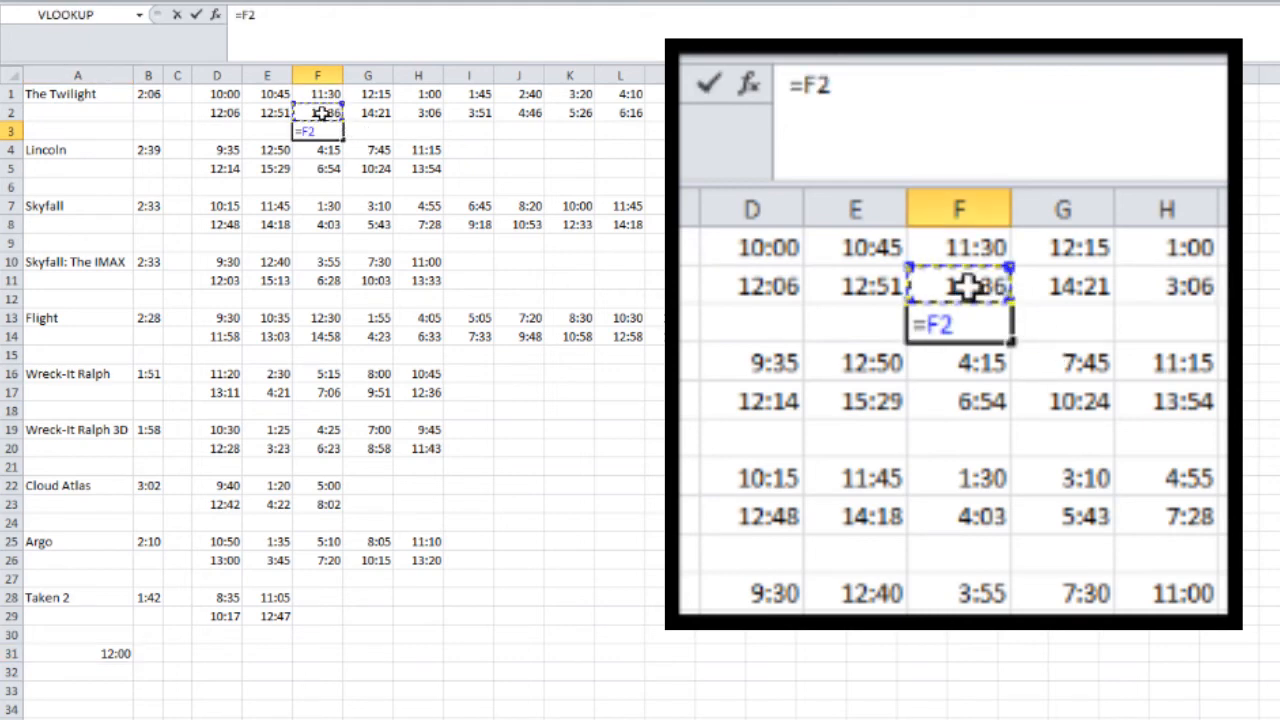
pyautogui.write('-')
pyautogui.click(115, 655)
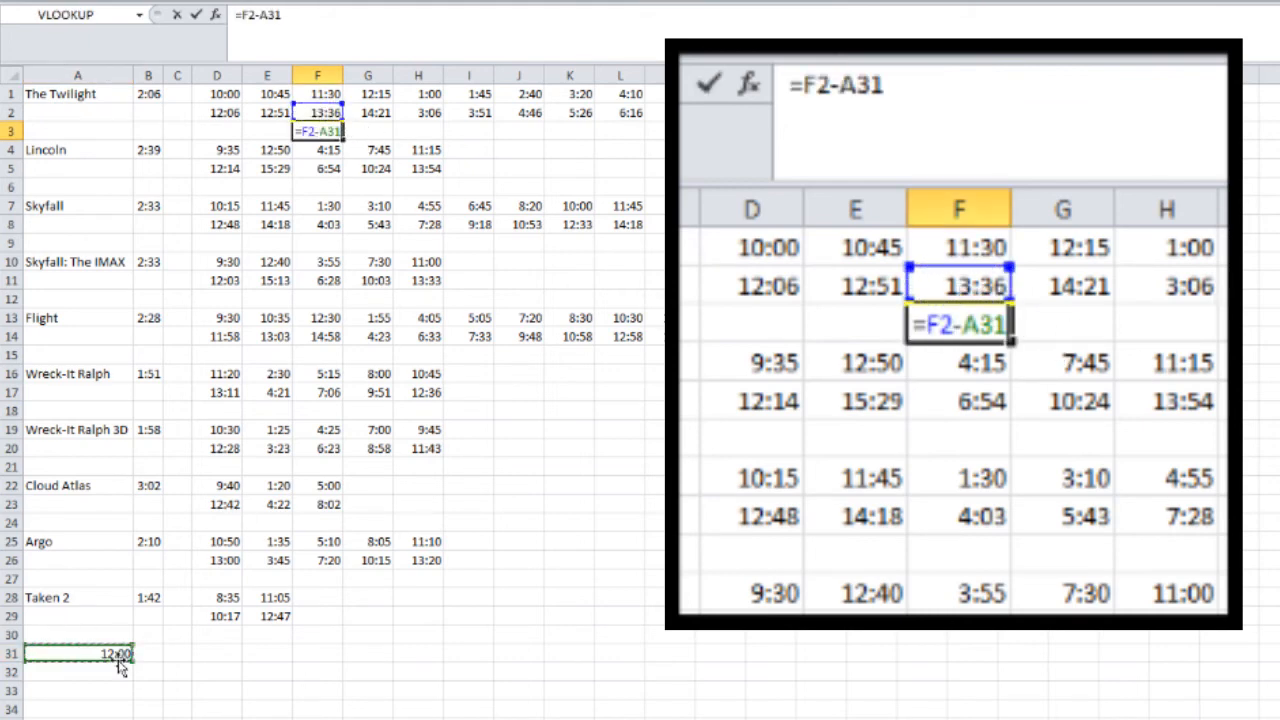
pyautogui.press('Return')
# Make the A31 reference in F3's formula absolute so that it reads =F2-$A$31.
pyautogui.click(322, 131)
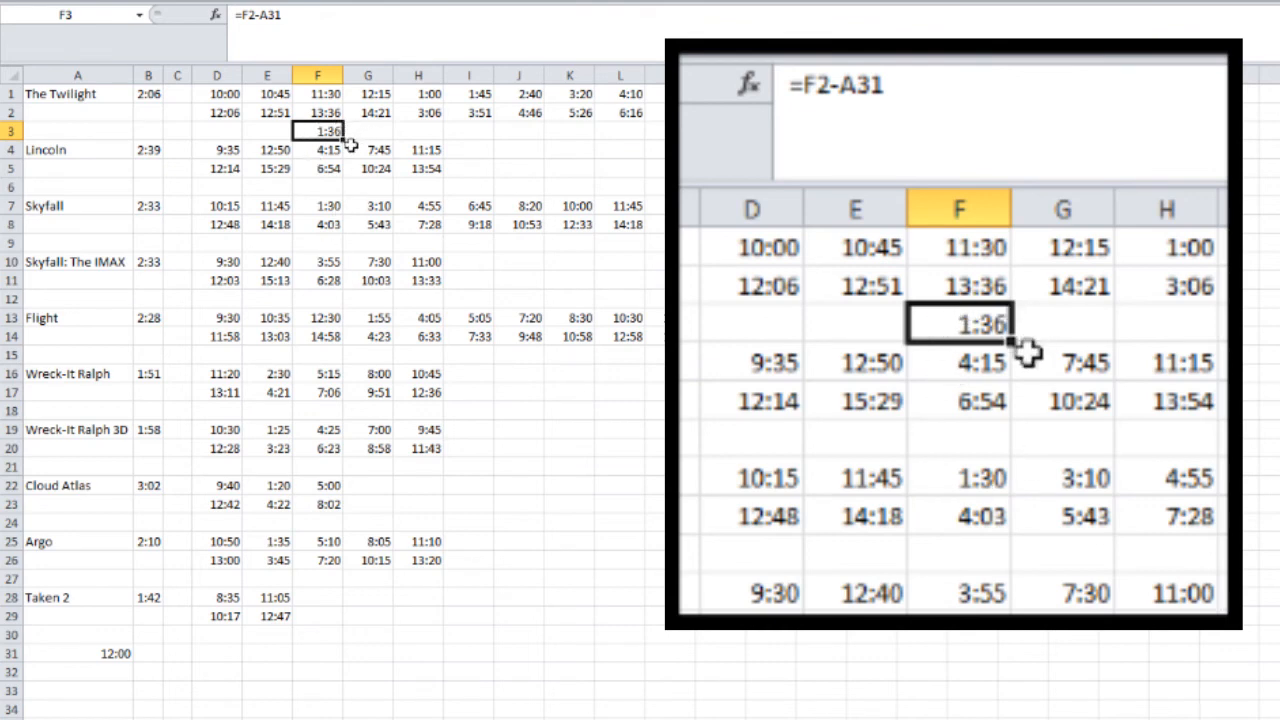
pyautogui.press('F2')
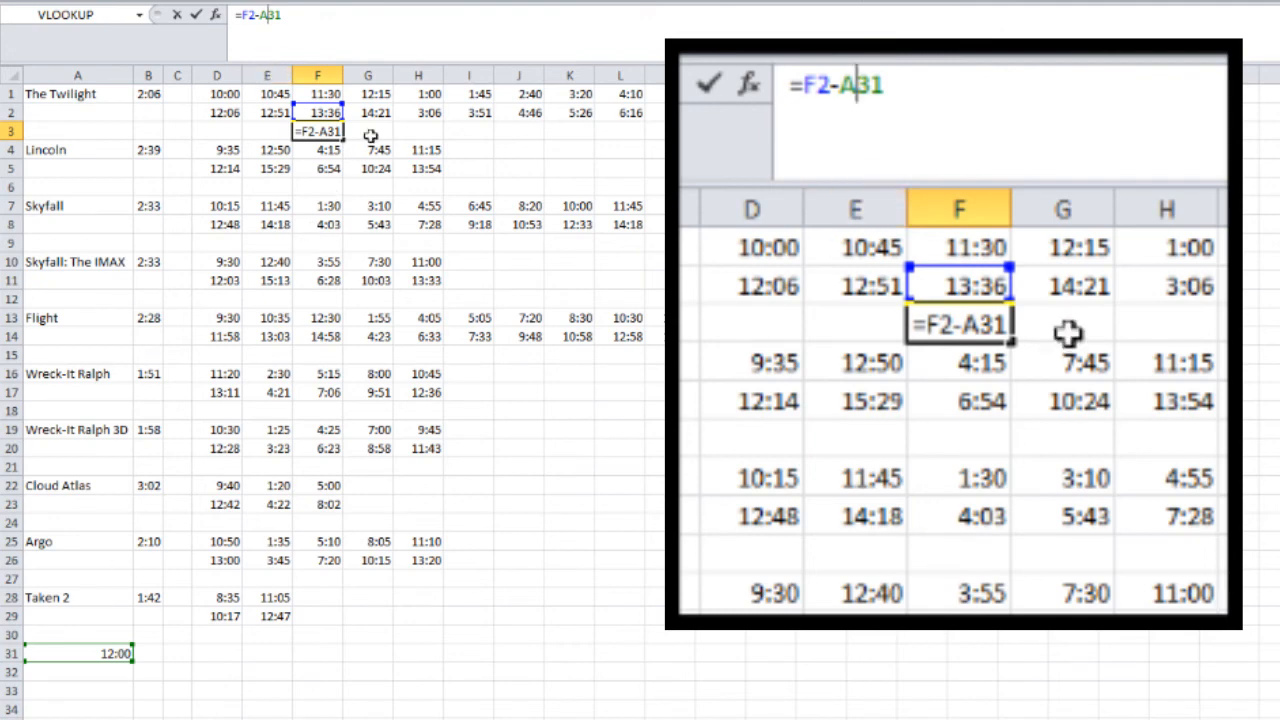
pyautogui.press('F4')
pyautogui.press('Return')
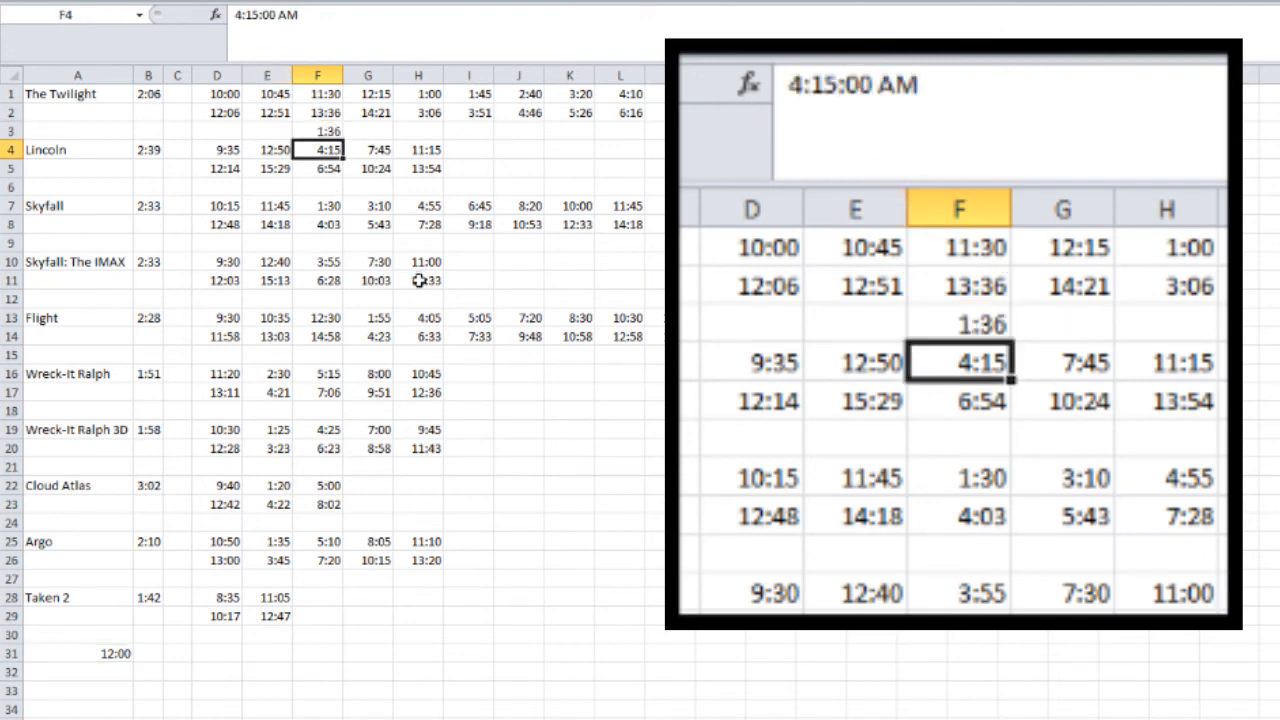
# Copy the twelve-hour subtraction formula from F3 into G3 for The Twilight and E6 for Lincoln.
pyautogui.click(330, 133)
pyautogui.hotkey('ctrl', 'c')
pyautogui.click(368, 131)
pyautogui.hotkey('ctrl', 'v')
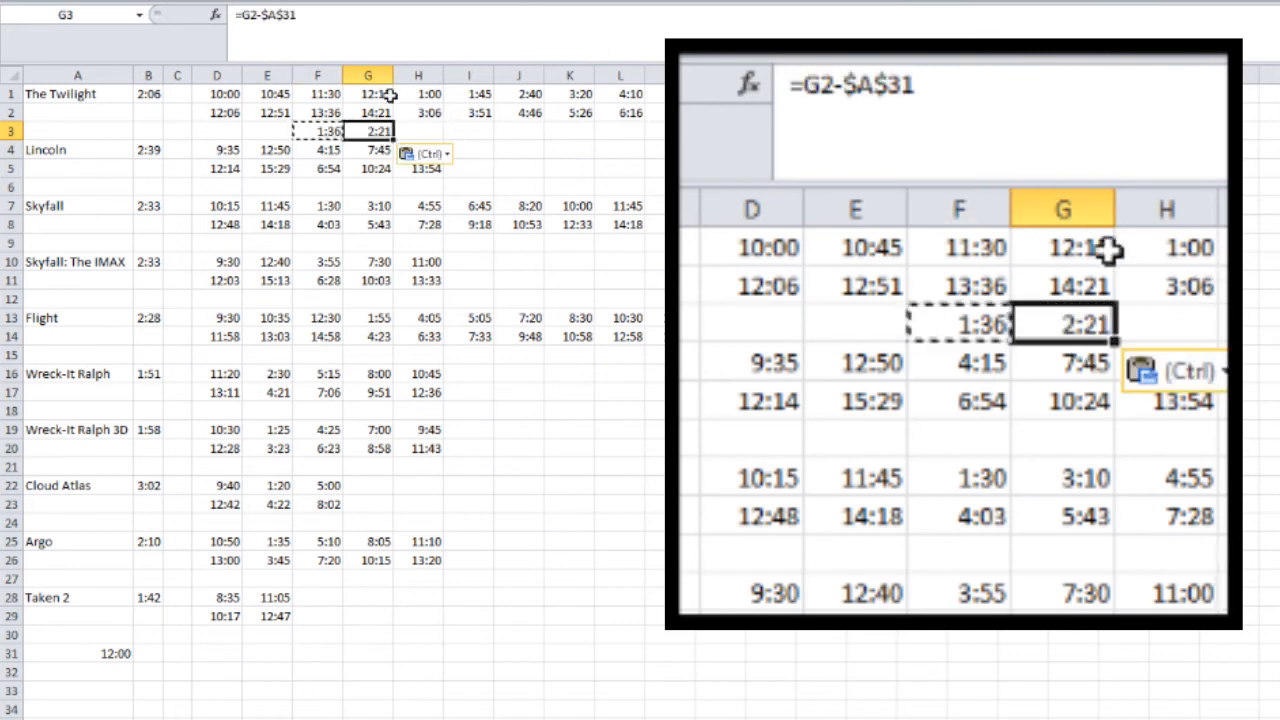
pyautogui.click(266, 187)
pyautogui.hotkey('ctrl', 'v')
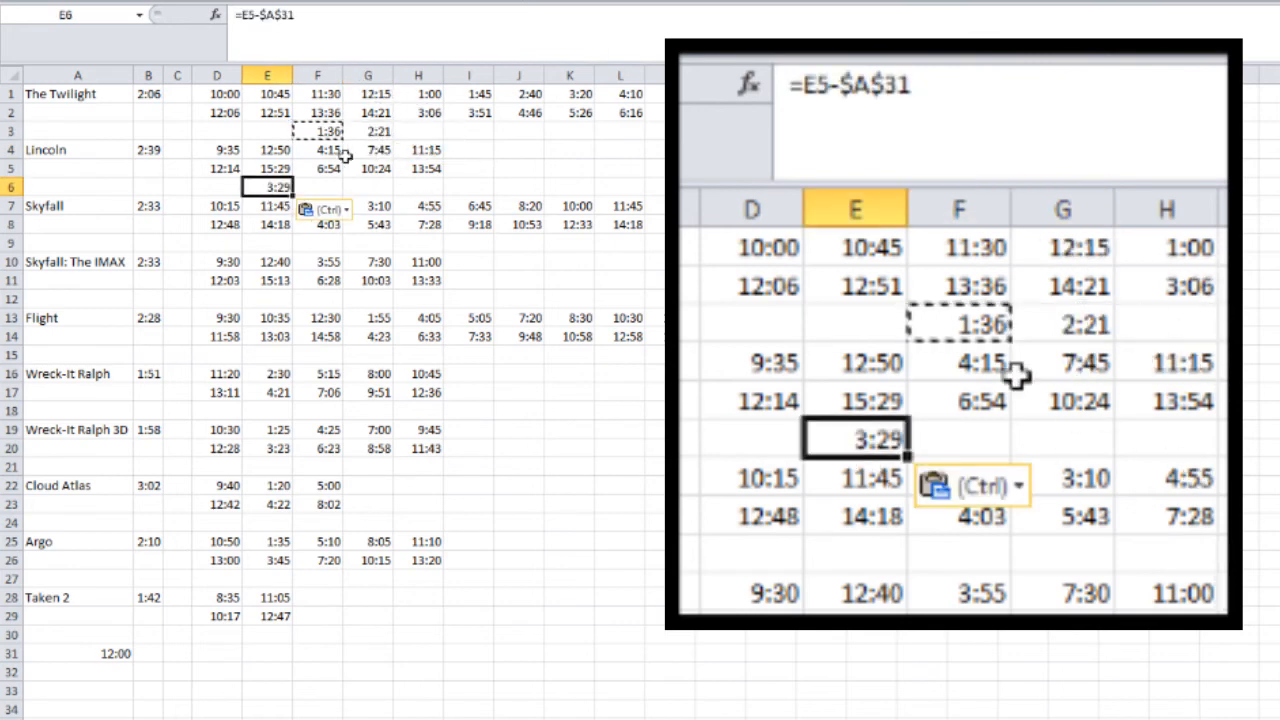
# Paste the subtraction formula into E9 below Skyfall's end time and E12 below Skyfall: The IMAX's.
pyautogui.click(266, 243)
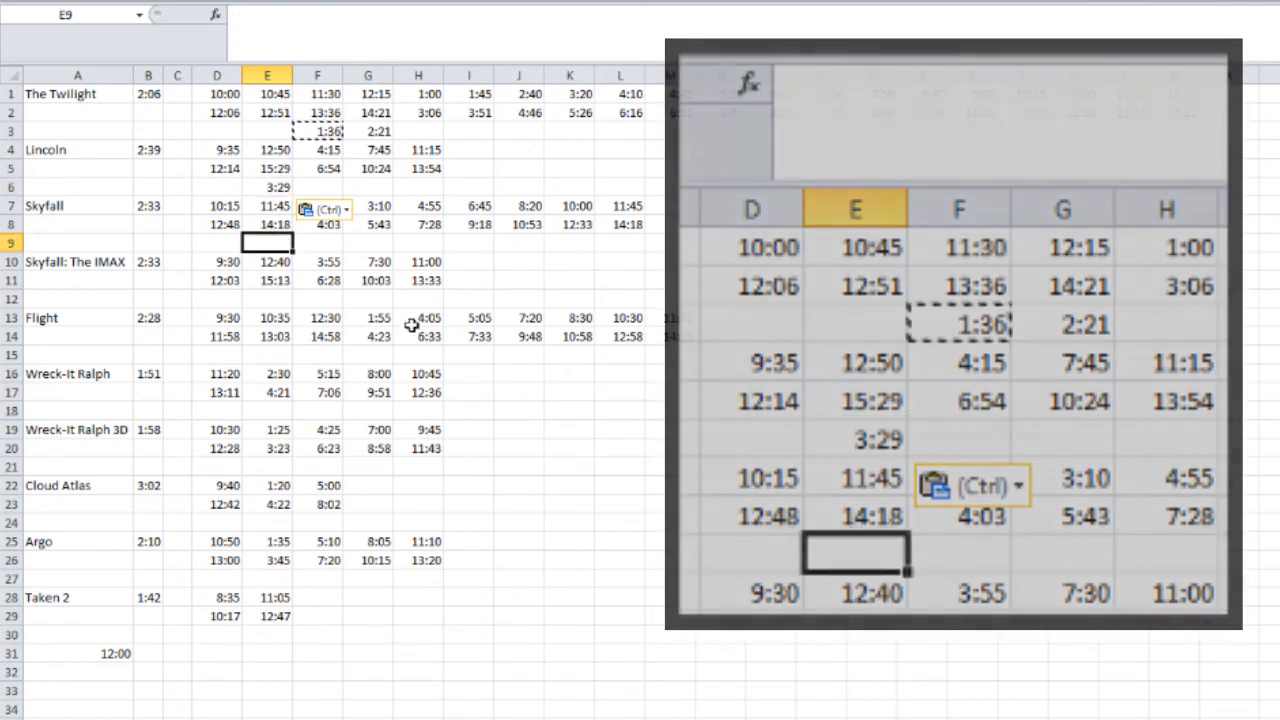
pyautogui.hotkey('ctrl', 'v')
pyautogui.press('Down')
pyautogui.press('Down')
pyautogui.press('Down')
pyautogui.hotkey('ctrl', 'v')
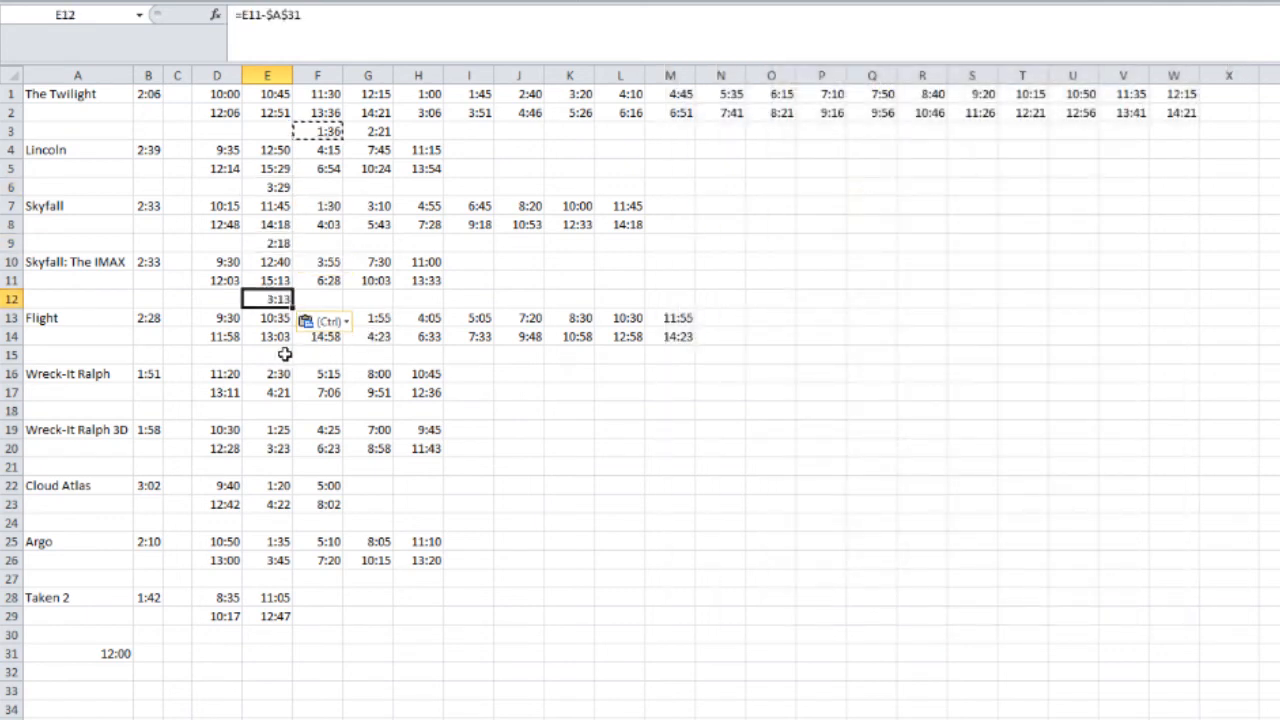
# Paste the subtraction formula into E15:F15 for Flight, D18 for Wreck-It Ralph and D27 for Argo.
pyautogui.moveTo(270, 355); pyautogui.dragTo(320, 355)
pyautogui.hotkey('ctrl', 'v')
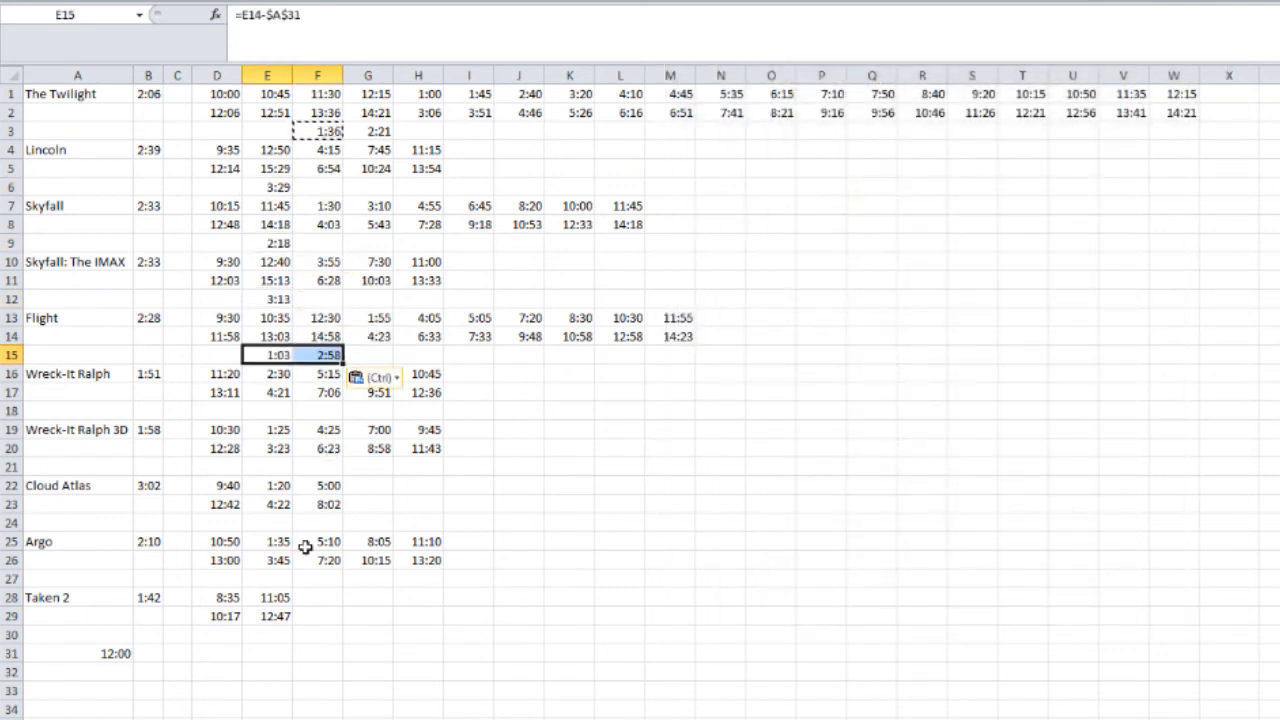
pyautogui.click(217, 411)
pyautogui.hotkey('ctrl', 'v')
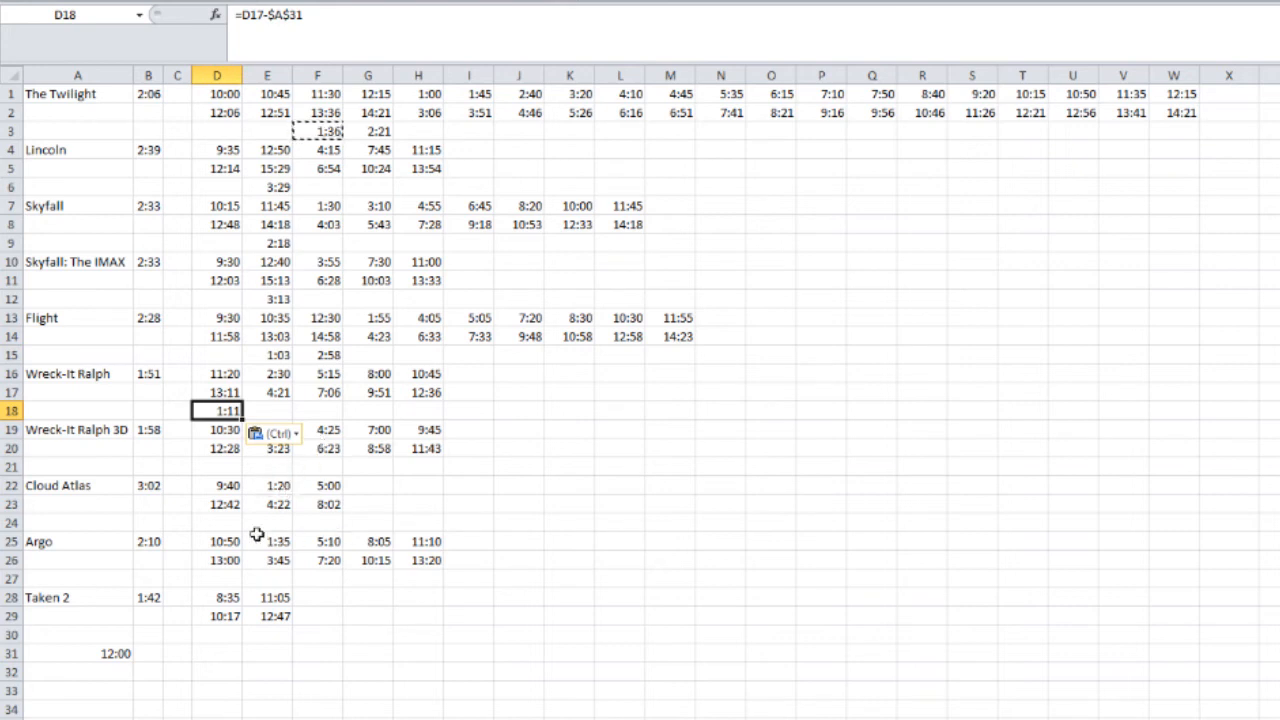
pyautogui.click(220, 578)
pyautogui.hotkey('ctrl', 'v')
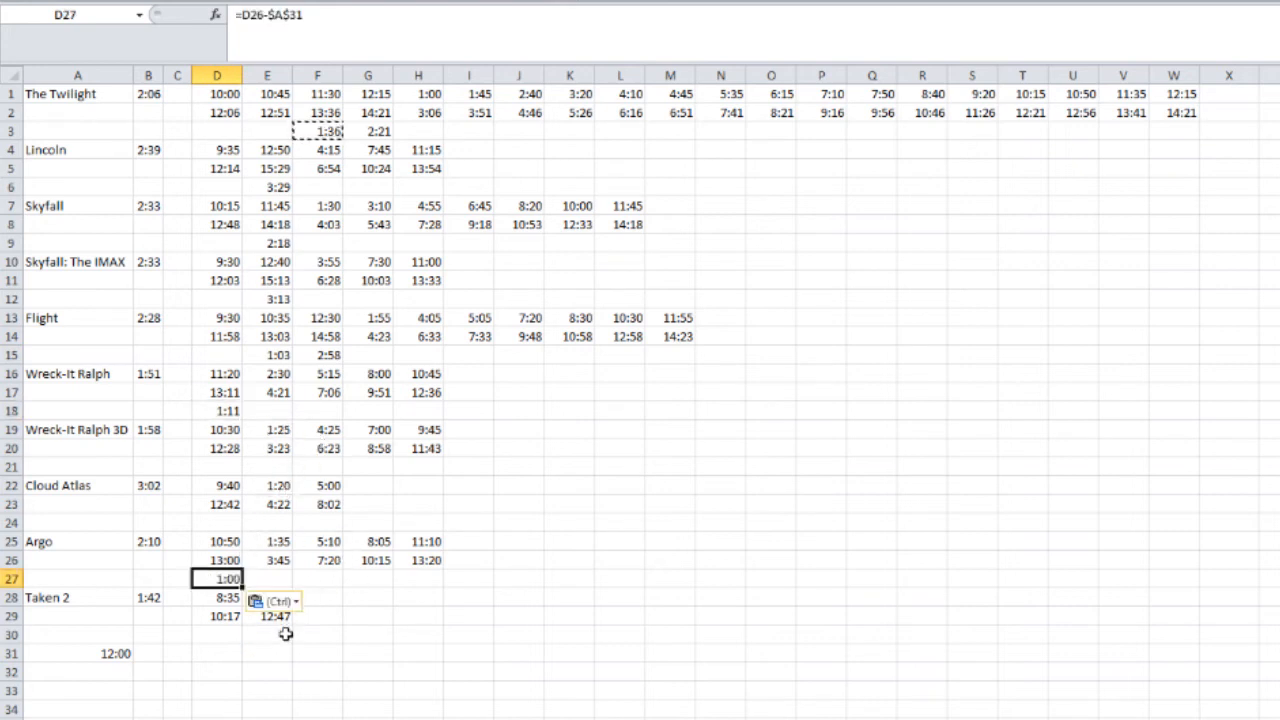
pyautogui.click(410, 616)
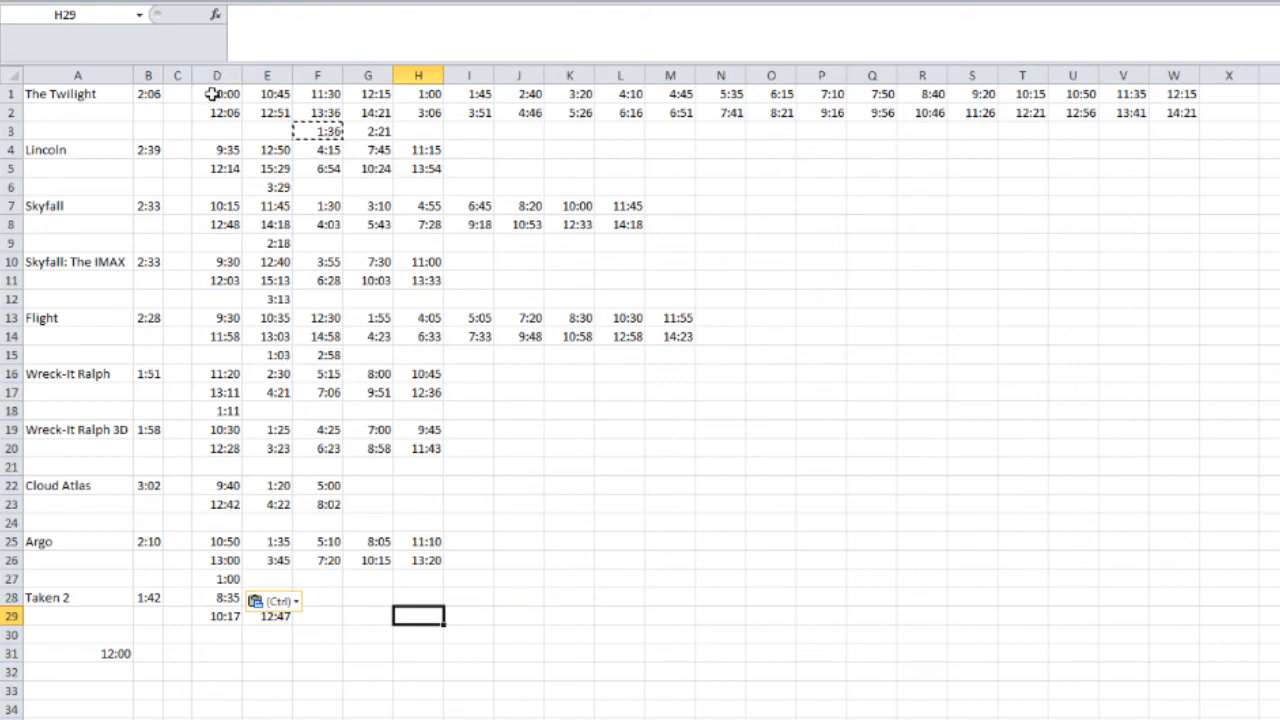
# Copy D1:J29 and paste it back in place as values only, replacing the subtraction formulas.
pyautogui.moveTo(210, 94); pyautogui.dragTo(517, 617)
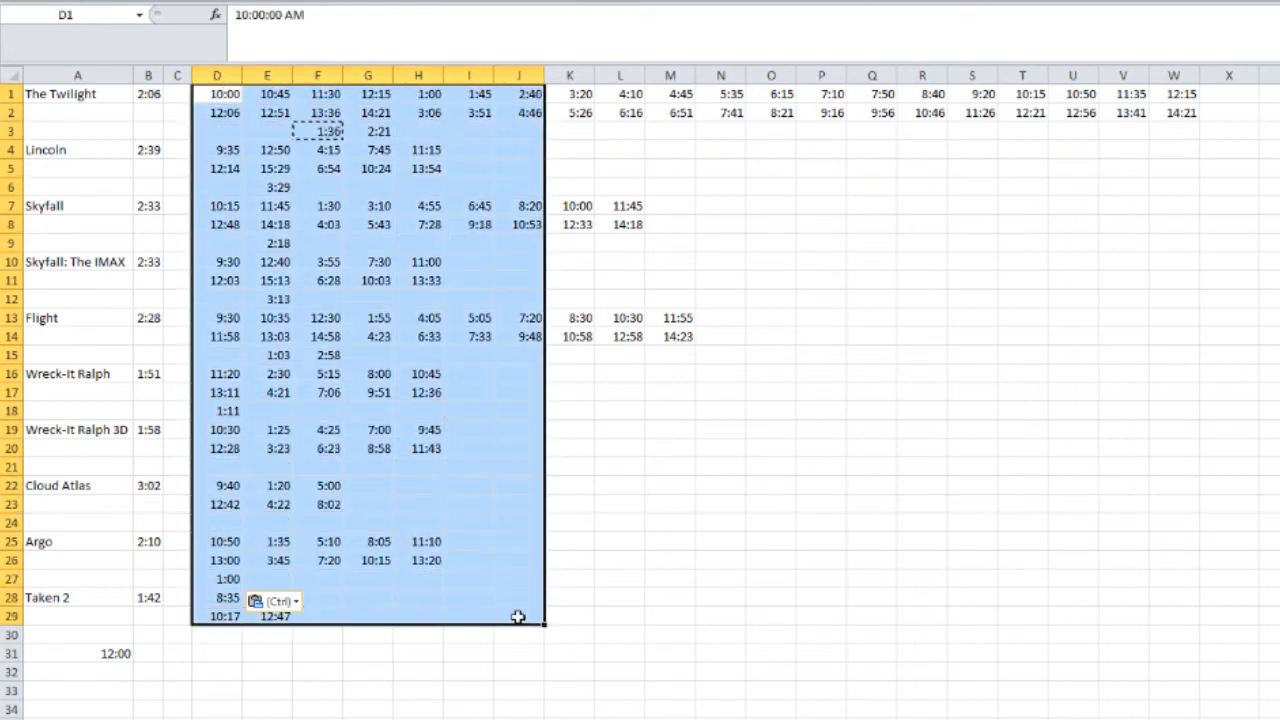
pyautogui.hotkey('ctrl', 'c')
pyautogui.hotkey('ctrl', 'v')
pyautogui.press('ctrl')
pyautogui.press('Escape')
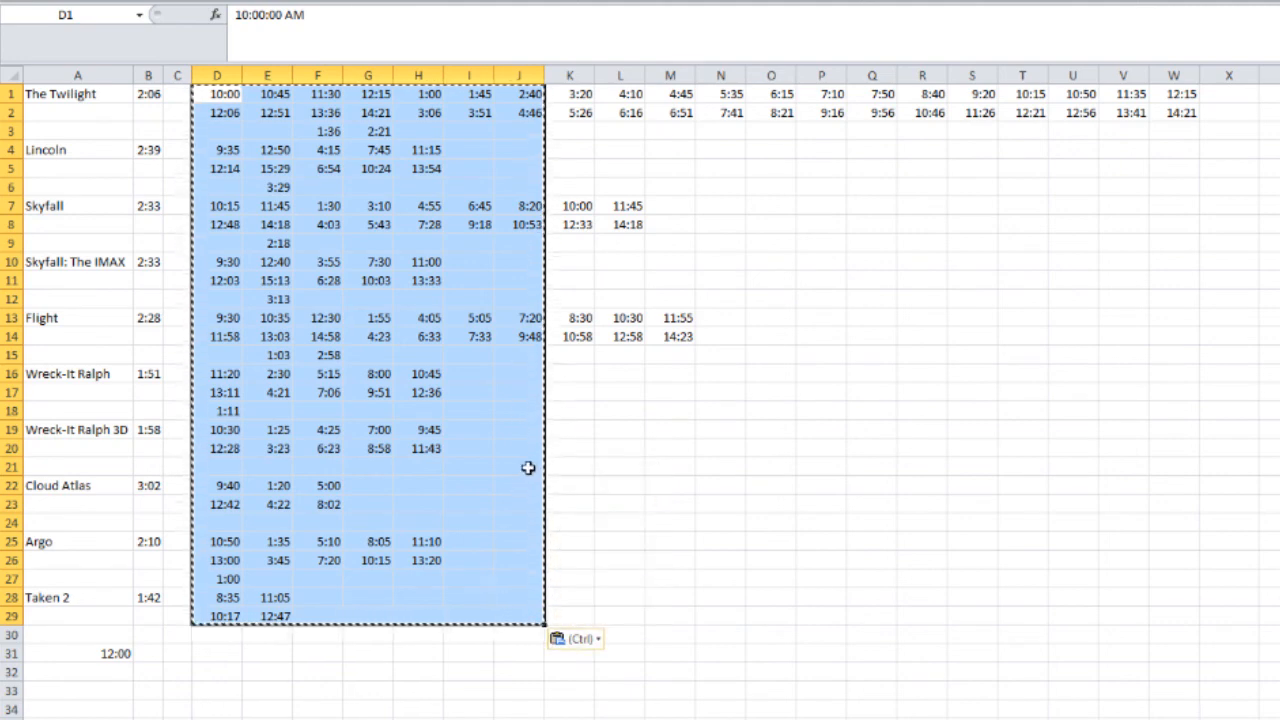
# Clear the 12:00 helper time from cell A31.
pyautogui.click(437, 396)
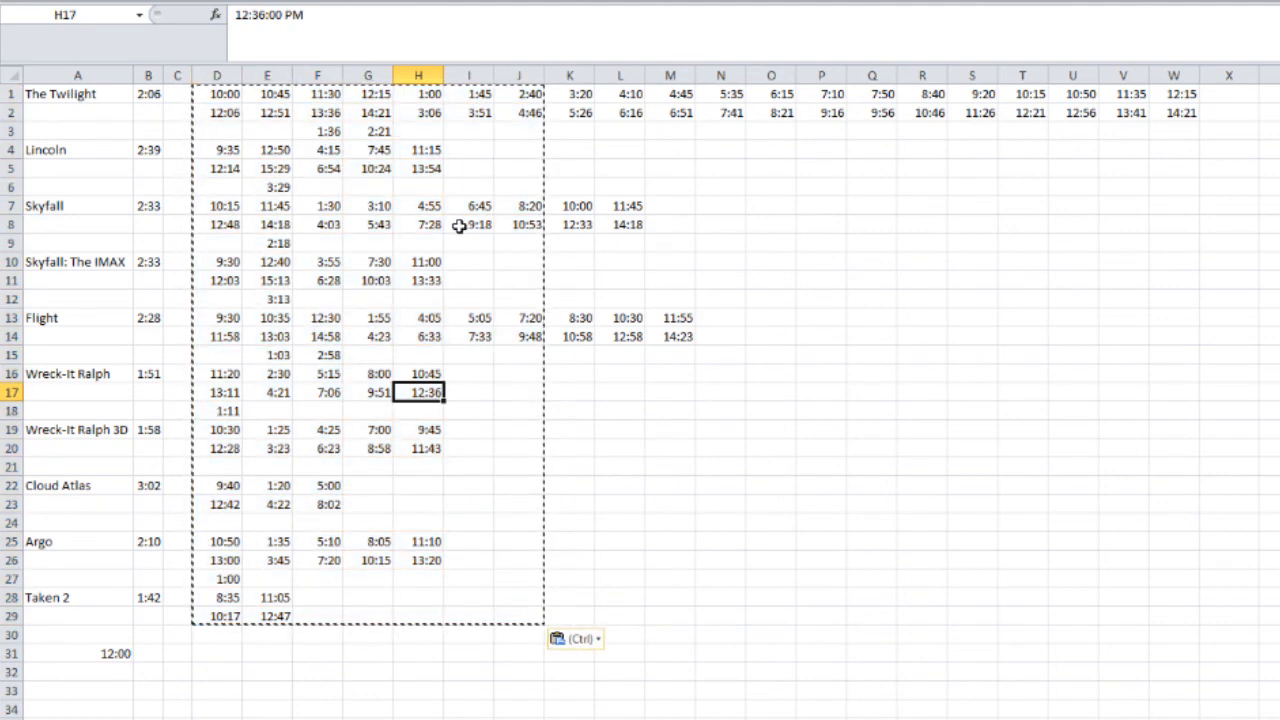
pyautogui.click(116, 649)
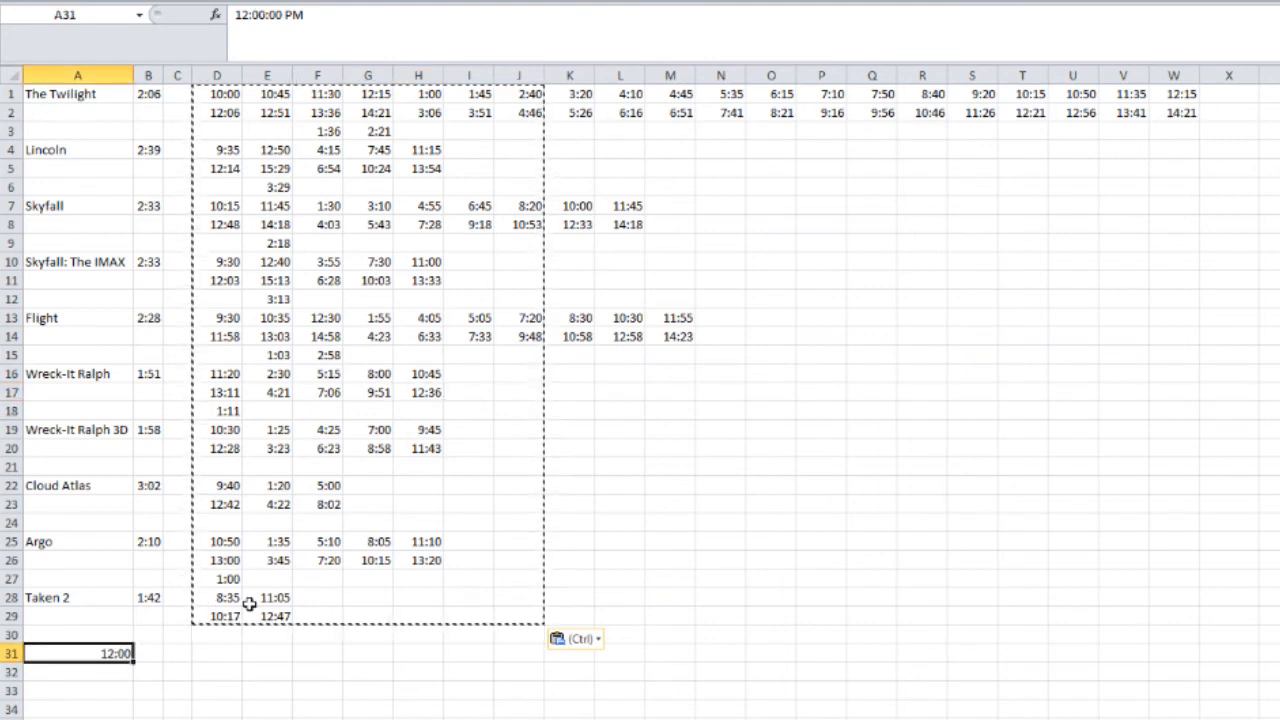
pyautogui.press('Delete')
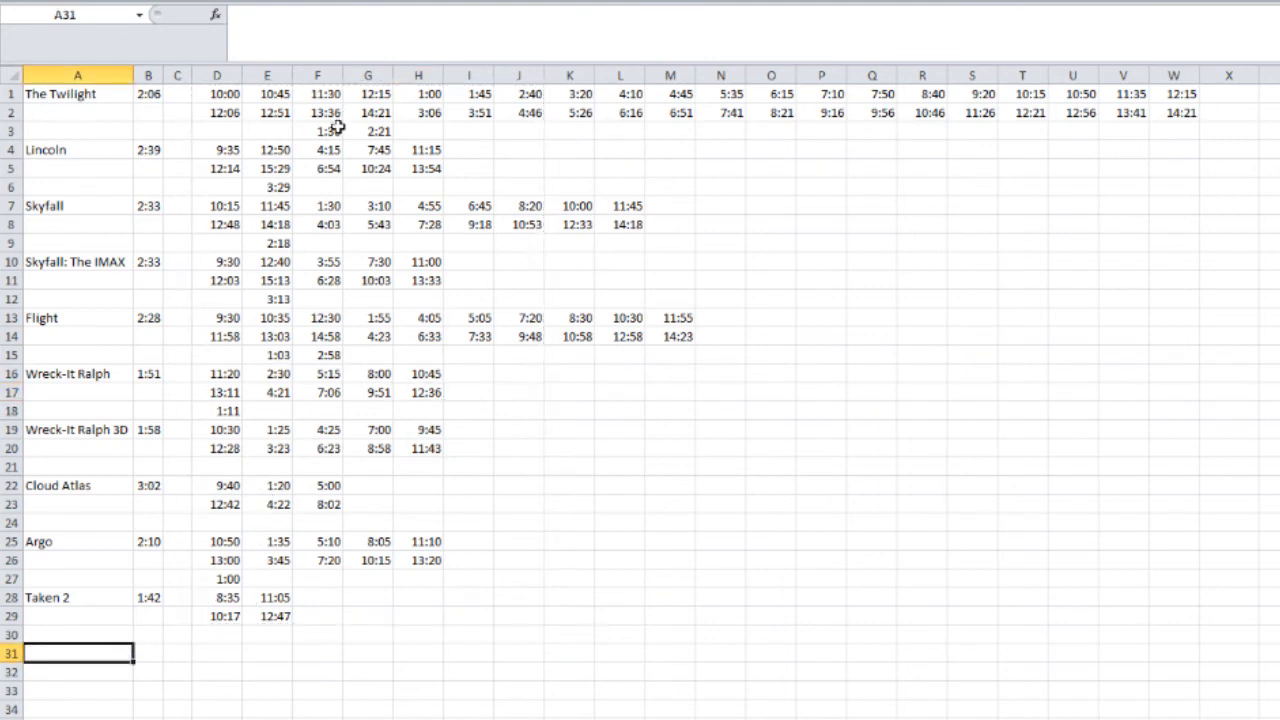
# Move the converted times from F3:G3 into F2:G2 and from E6 into E5, replacing the existing end times.
pyautogui.moveTo(338, 127)
pyautogui.mouseDown()
pyautogui.moveTo(382, 128)
pyautogui.moveTo(360, 120)
pyautogui.mouseUp()
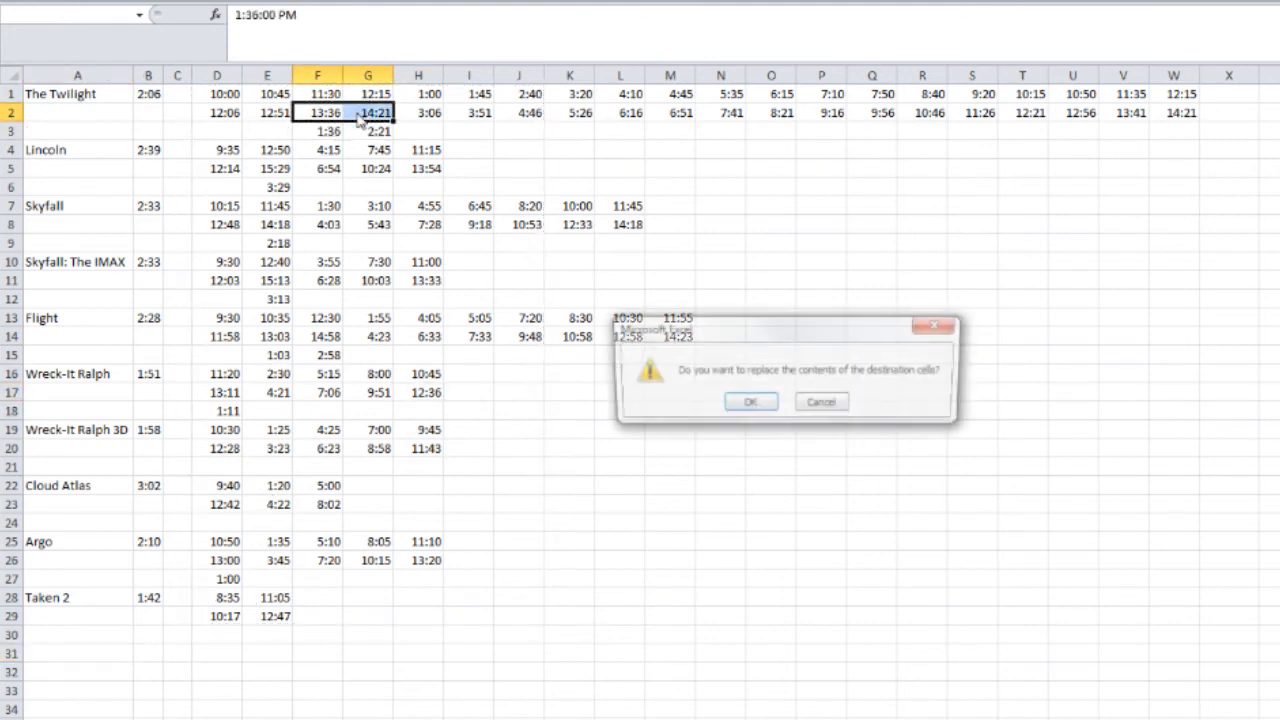
pyautogui.moveTo(713, 348); pyautogui.dragTo(302, 176)
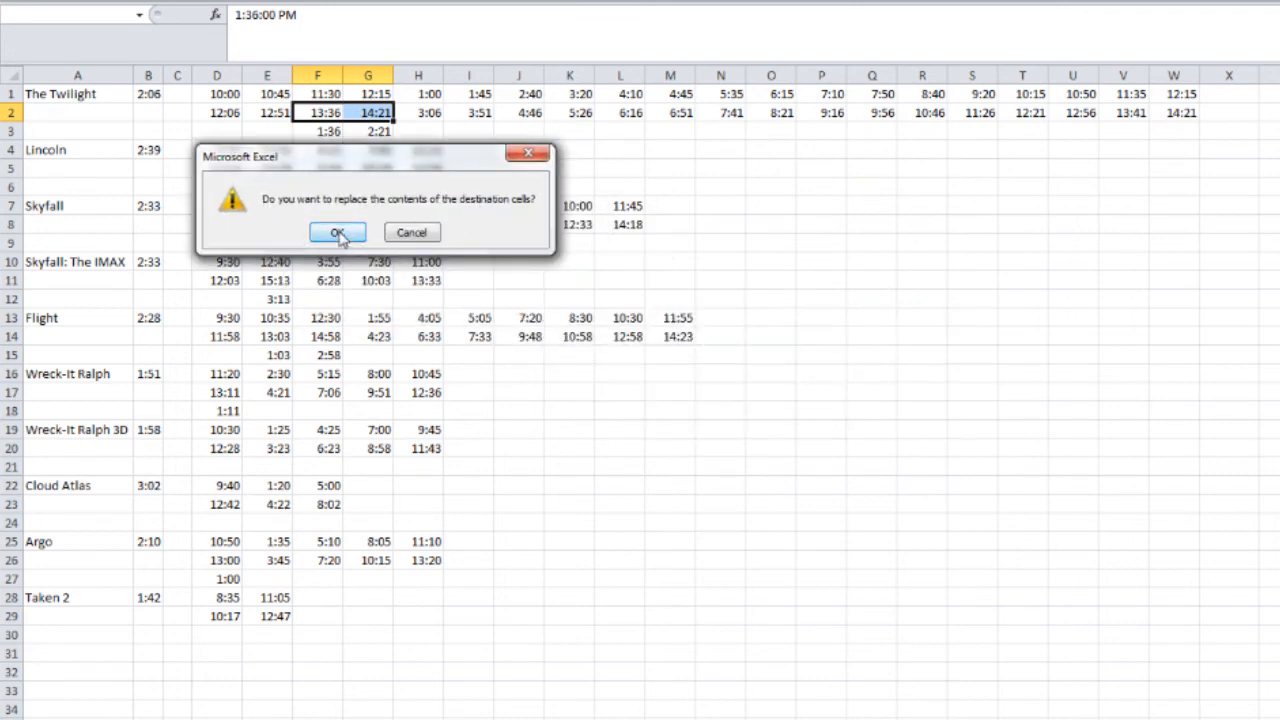
pyautogui.click(338, 233)
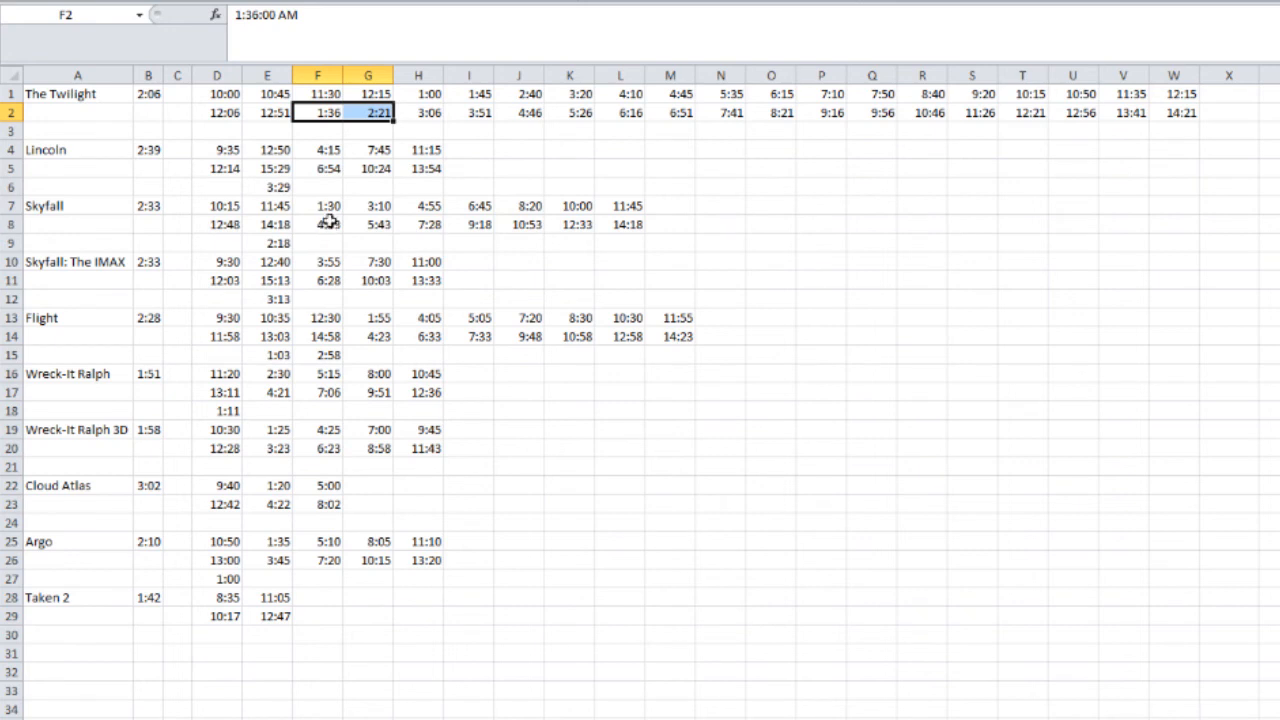
pyautogui.click(285, 186)
pyautogui.moveTo(285, 186); pyautogui.dragTo(285, 168)
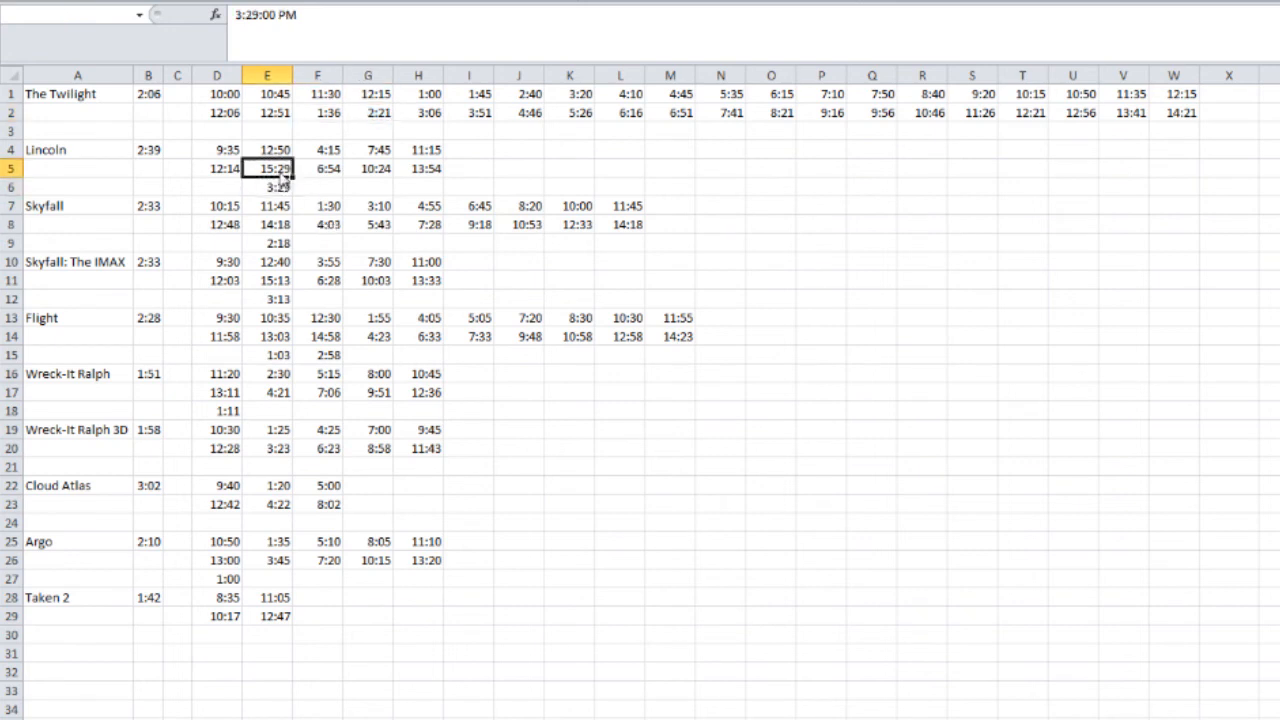
pyautogui.press('Return')
# Move the converted times from E9 into E8 for Skyfall and from E12 into E11 for Skyfall: The IMAX, replacing the existing end times.
pyautogui.click(282, 241)
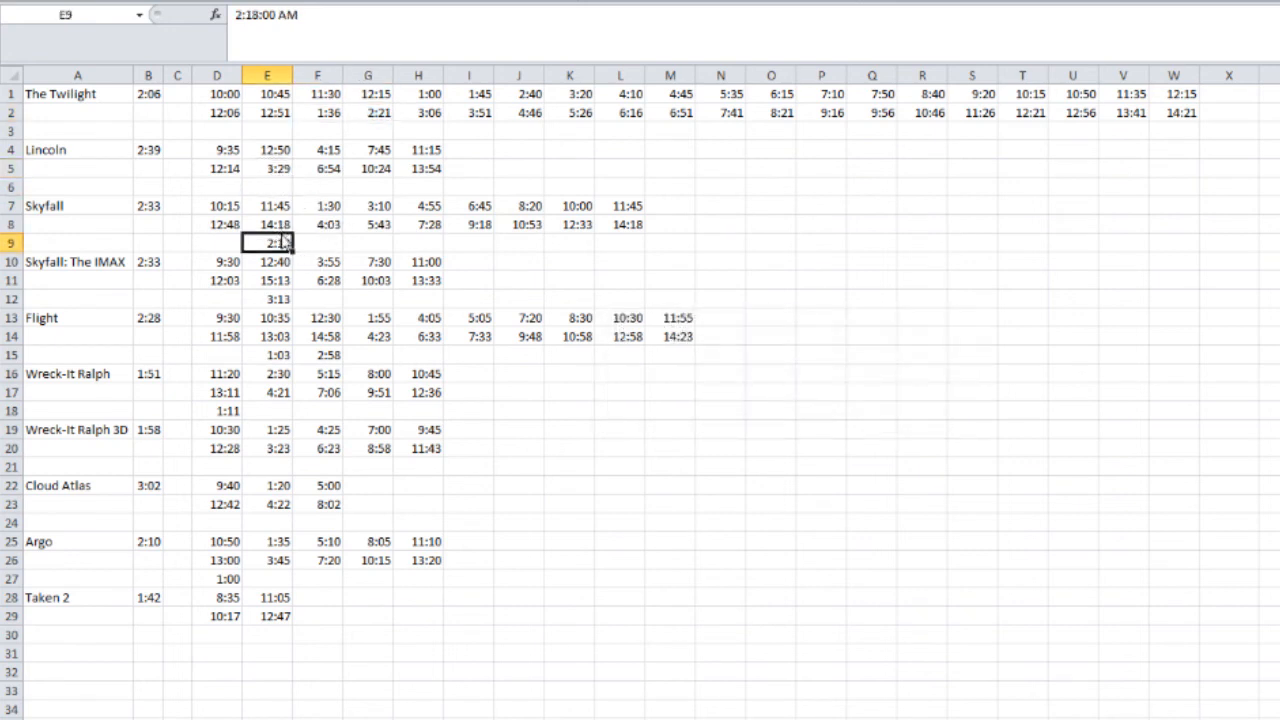
pyautogui.moveTo(285, 241); pyautogui.dragTo(287, 224)
pyautogui.press('Return')
pyautogui.click(282, 298)
pyautogui.moveTo(292, 300); pyautogui.dragTo(300, 285)
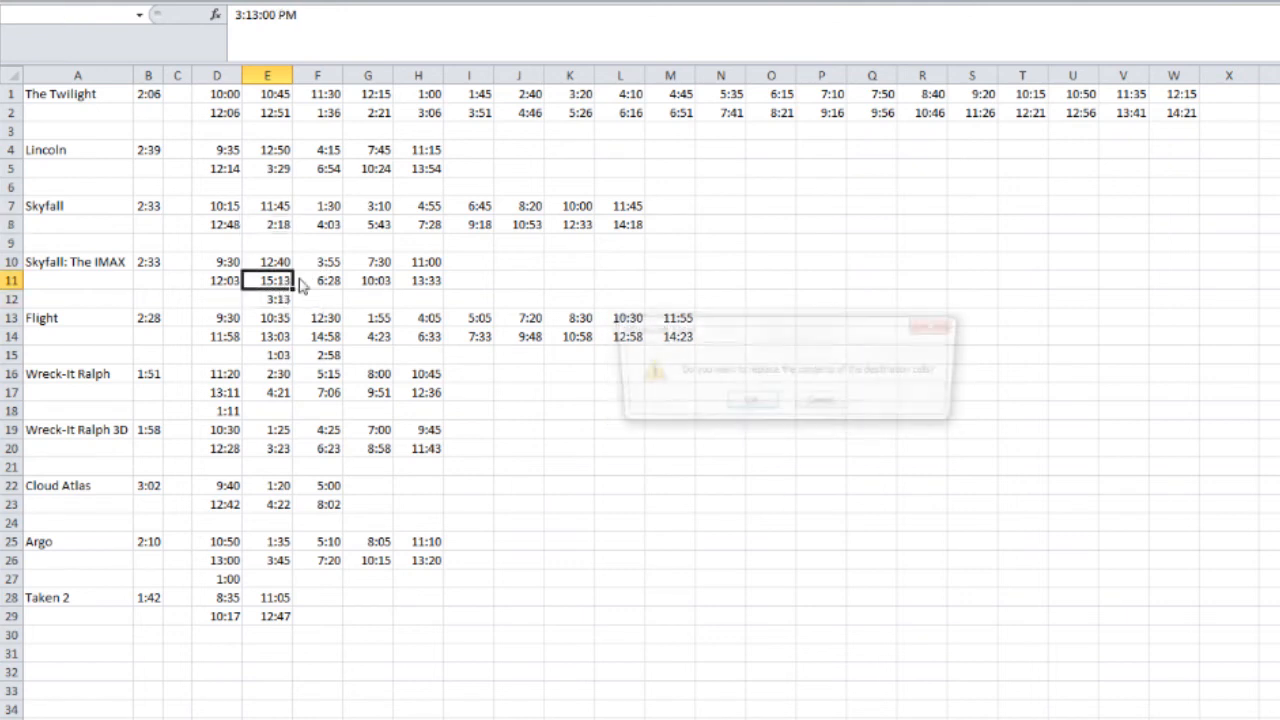
pyautogui.press('Return')
# Move the converted times from E15:F15 into E14:F14, D18 into D17 and D27 into D26, replacing the existing end times.
pyautogui.moveTo(272, 355); pyautogui.dragTo(312, 356)
pyautogui.moveTo(310, 350); pyautogui.dragTo(332, 336)
pyautogui.press('Return')
pyautogui.moveTo(226, 413); pyautogui.dragTo(278, 400)
pyautogui.press('Return')
pyautogui.click(236, 577)
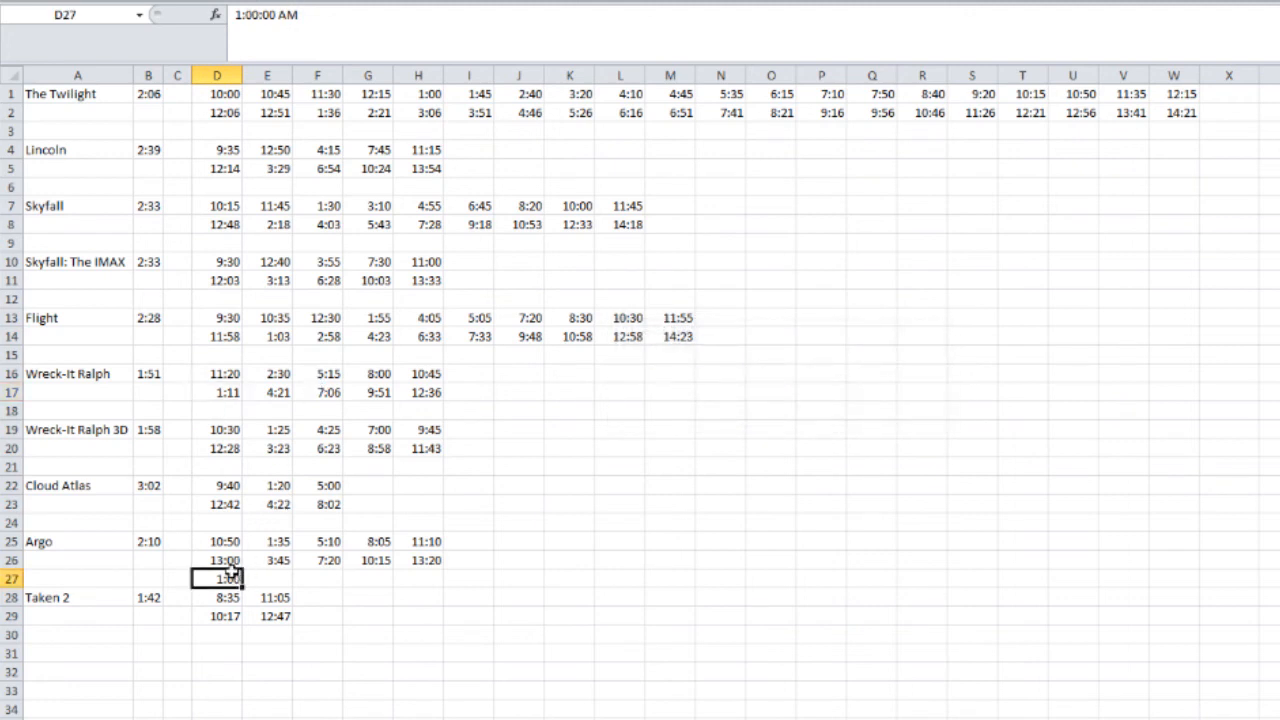
pyautogui.moveTo(236, 577); pyautogui.dragTo(238, 560)
pyautogui.press('Return')
pyautogui.click(370, 595)
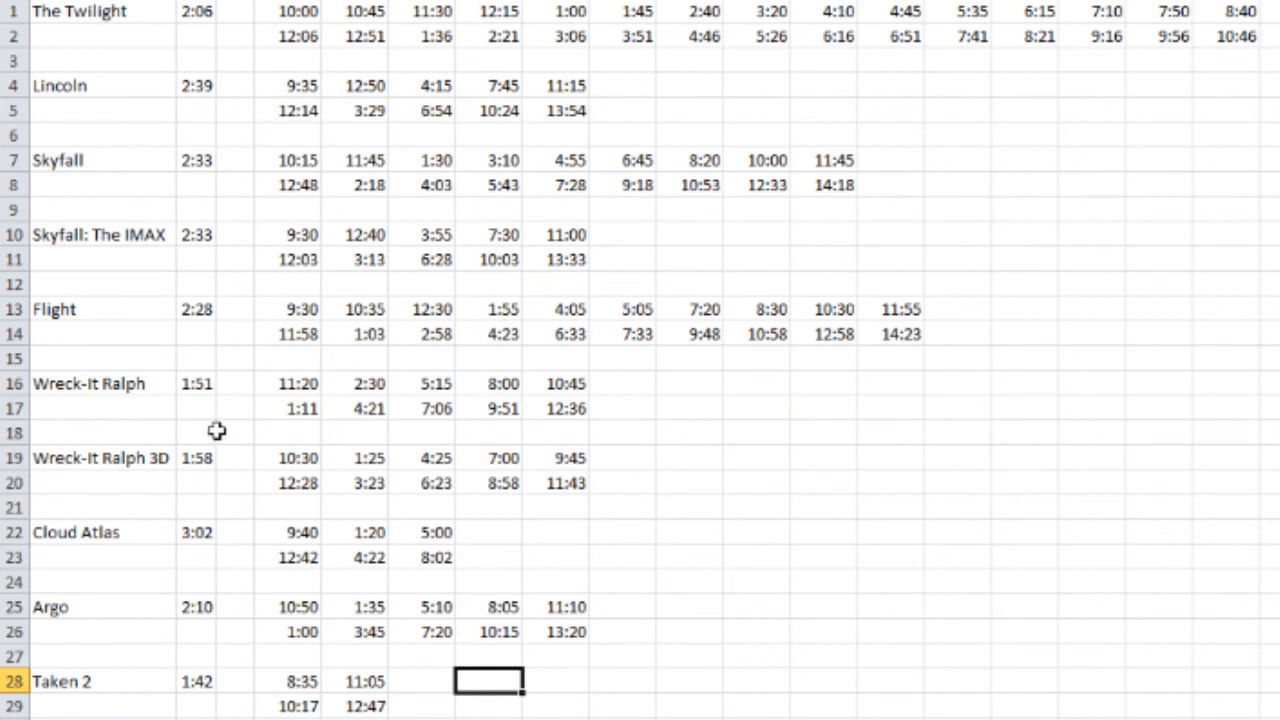
# Cut the Skyfall rows 7 to 9 and insert them above The Twilight at row 1.
pyautogui.moveTo(14, 160); pyautogui.dragTo(15, 212)
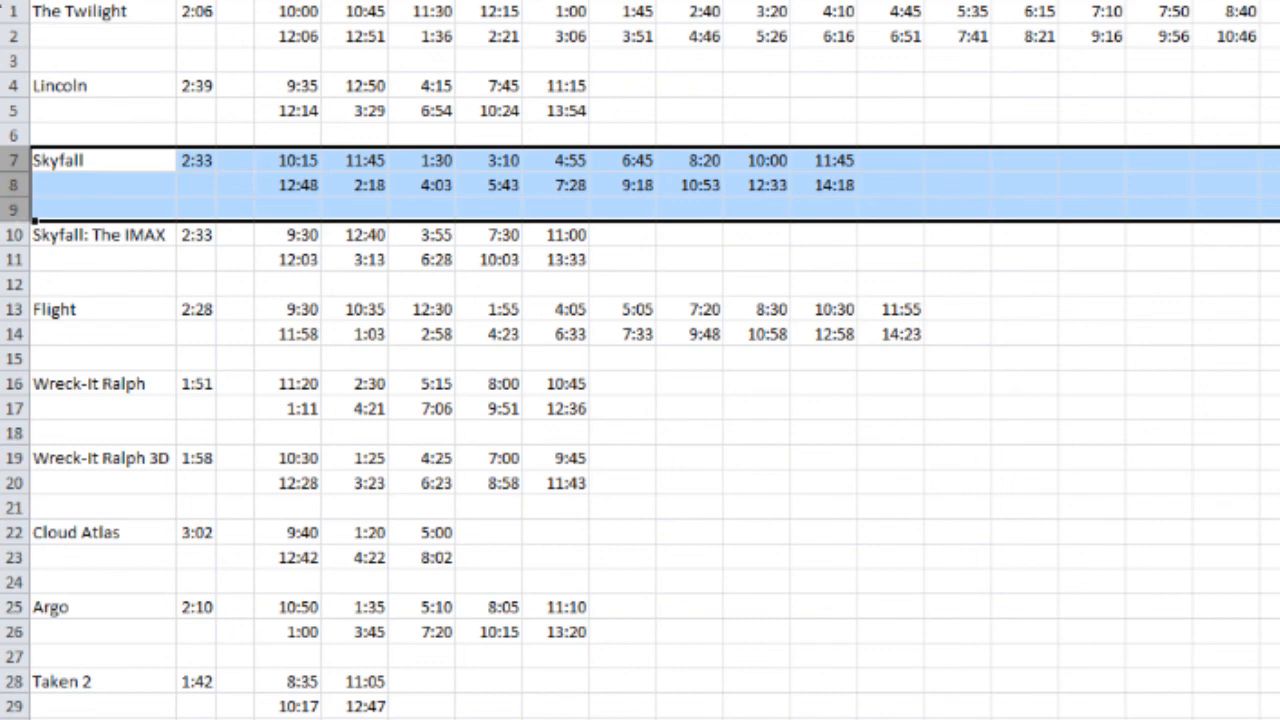
pyautogui.rightClick(18, 186)
pyautogui.click(45, 198)
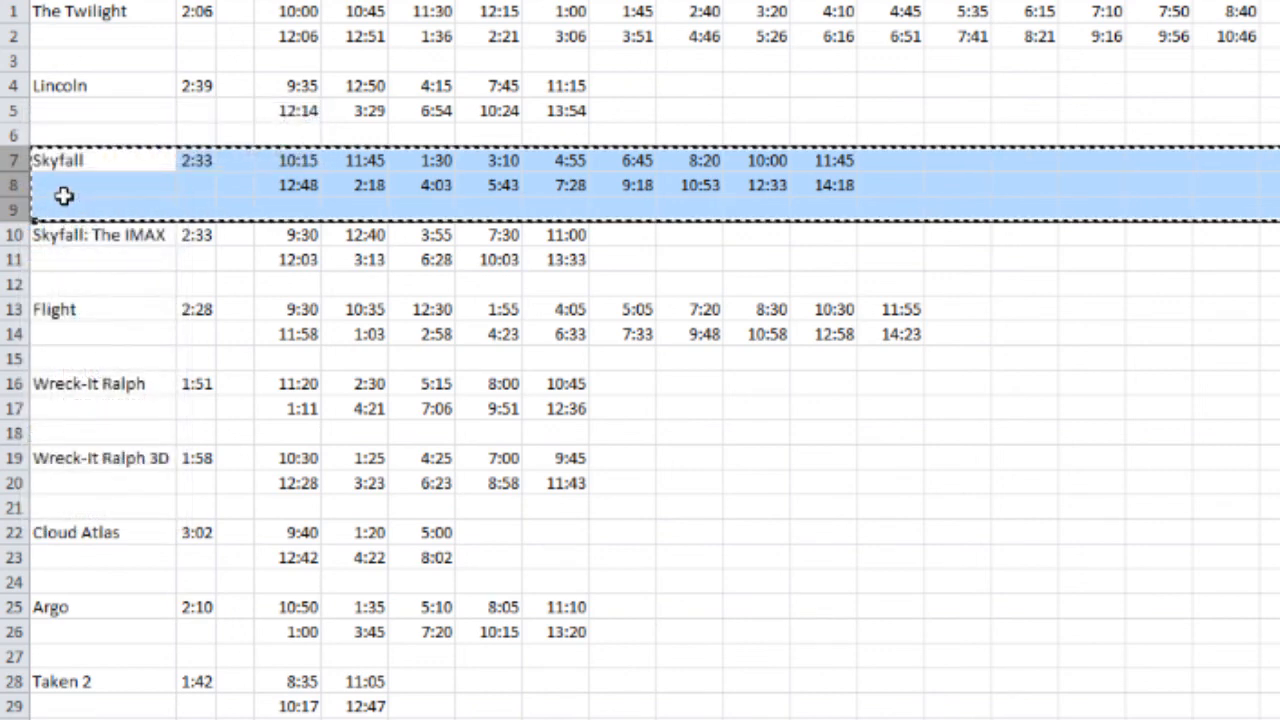
pyautogui.rightClick(12, 12)
pyautogui.click(45, 174)
pyautogui.click(354, 208)
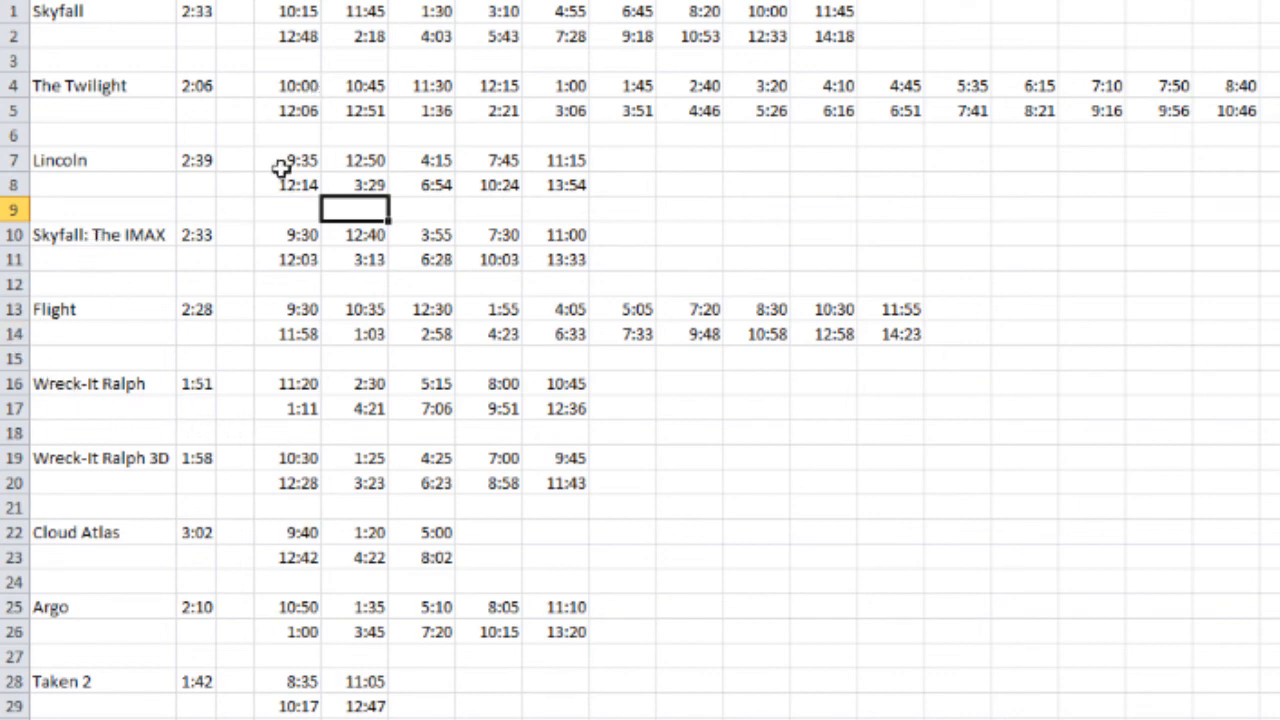
# Try Lincoln's 9:35 showing as the first film by highlighting D7:D8 in yellow.
pyautogui.moveTo(281, 168); pyautogui.dragTo(295, 185)
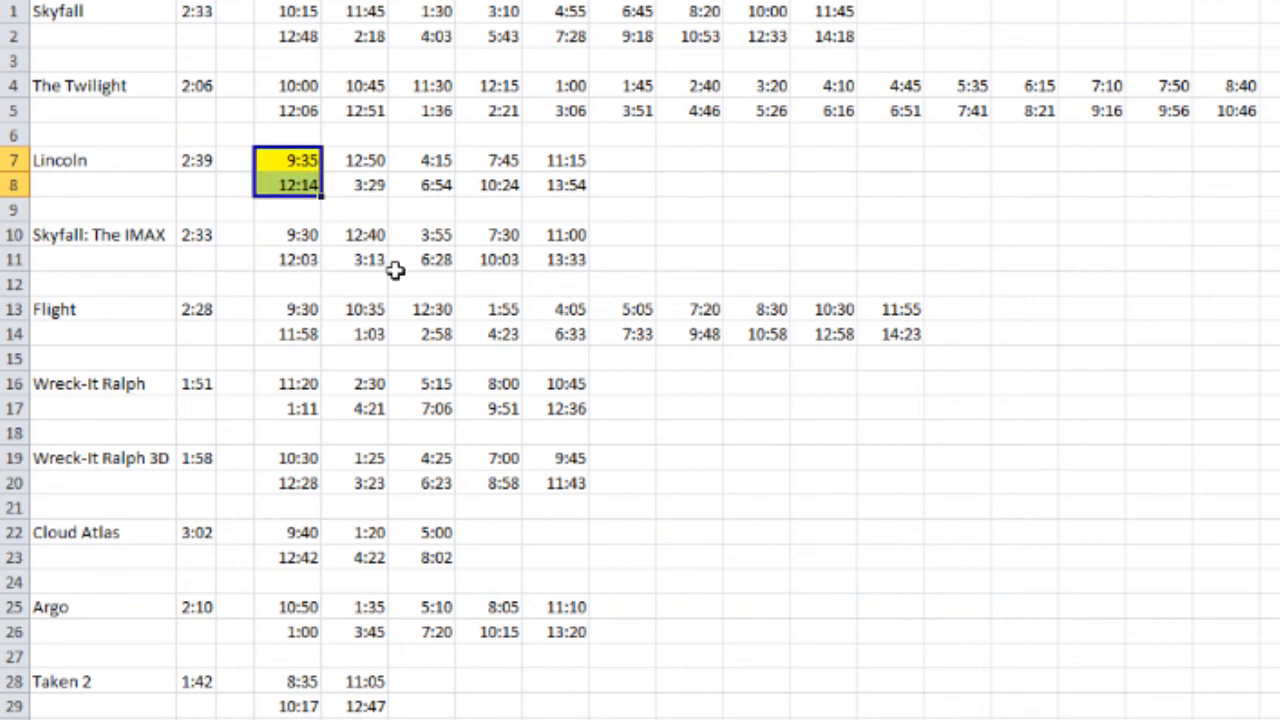
pyautogui.click(305, 285)
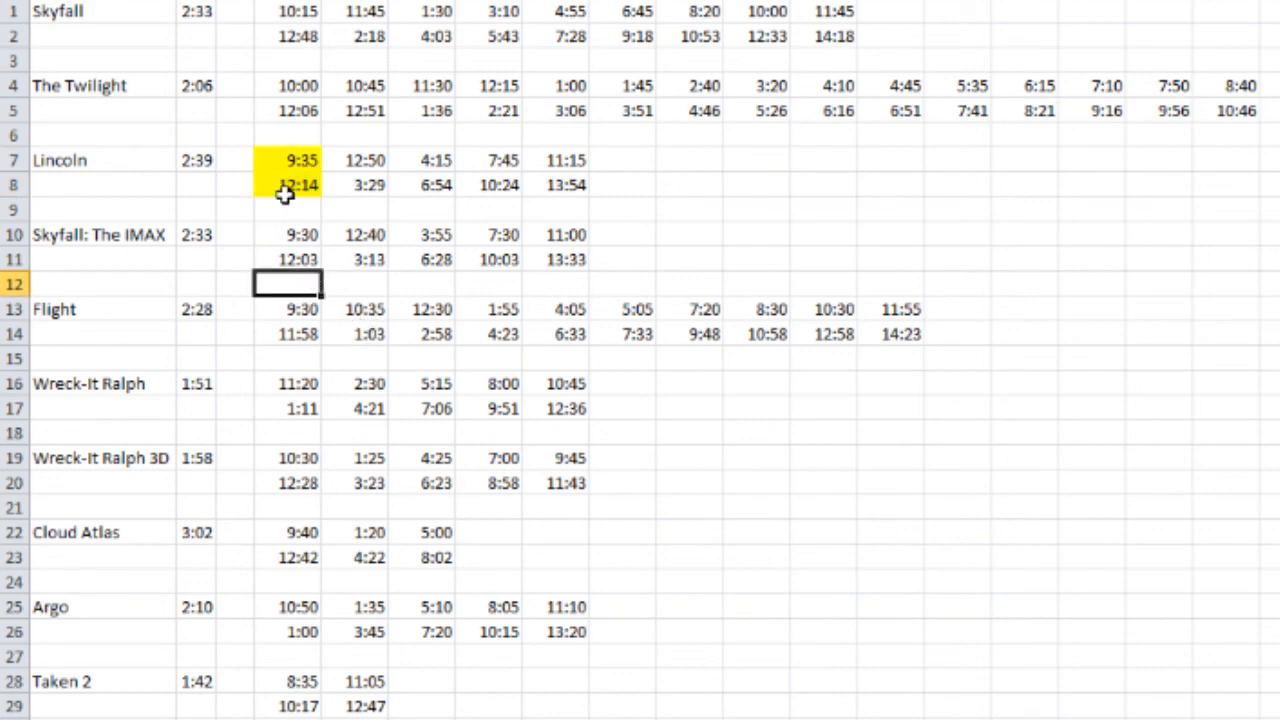
pyautogui.moveTo(288, 162); pyautogui.dragTo(288, 186)
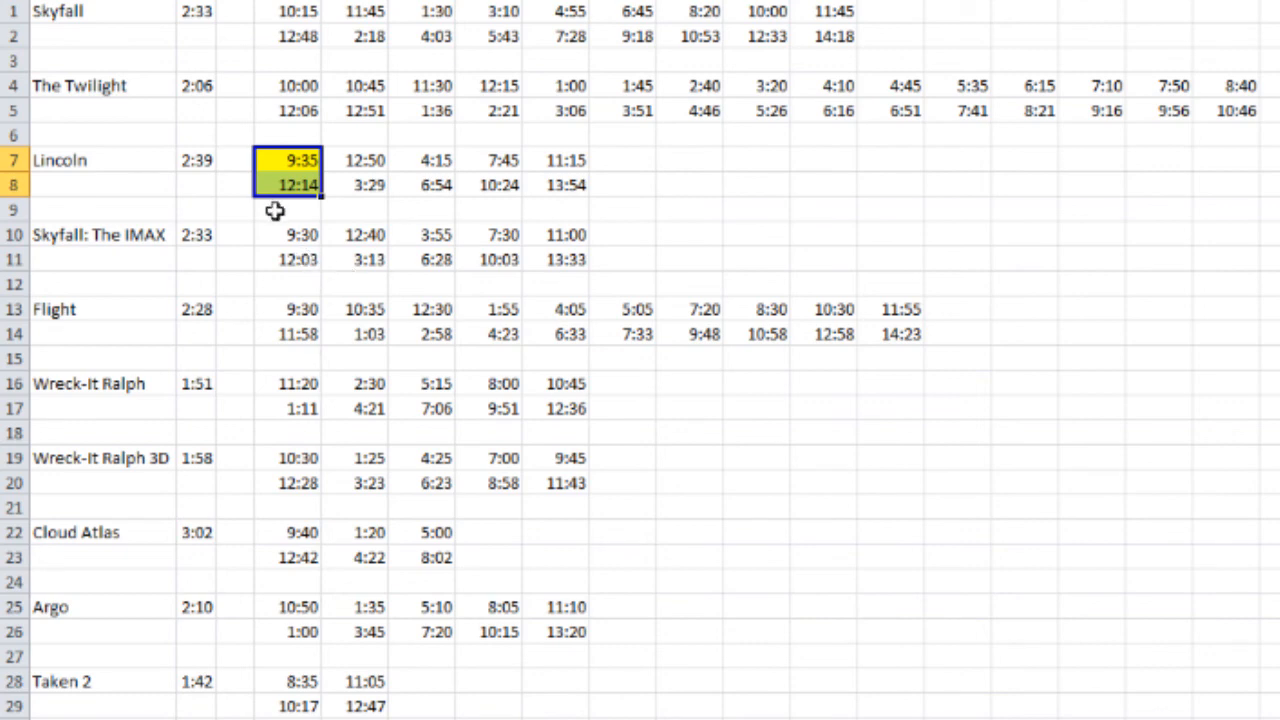
# Check the midday showings of The Twilight, Skyfall: The IMAX and Flight as follow-ups, and remove the yellow fill from D7:D8.
pyautogui.moveTo(478, 92); pyautogui.dragTo(497, 108)
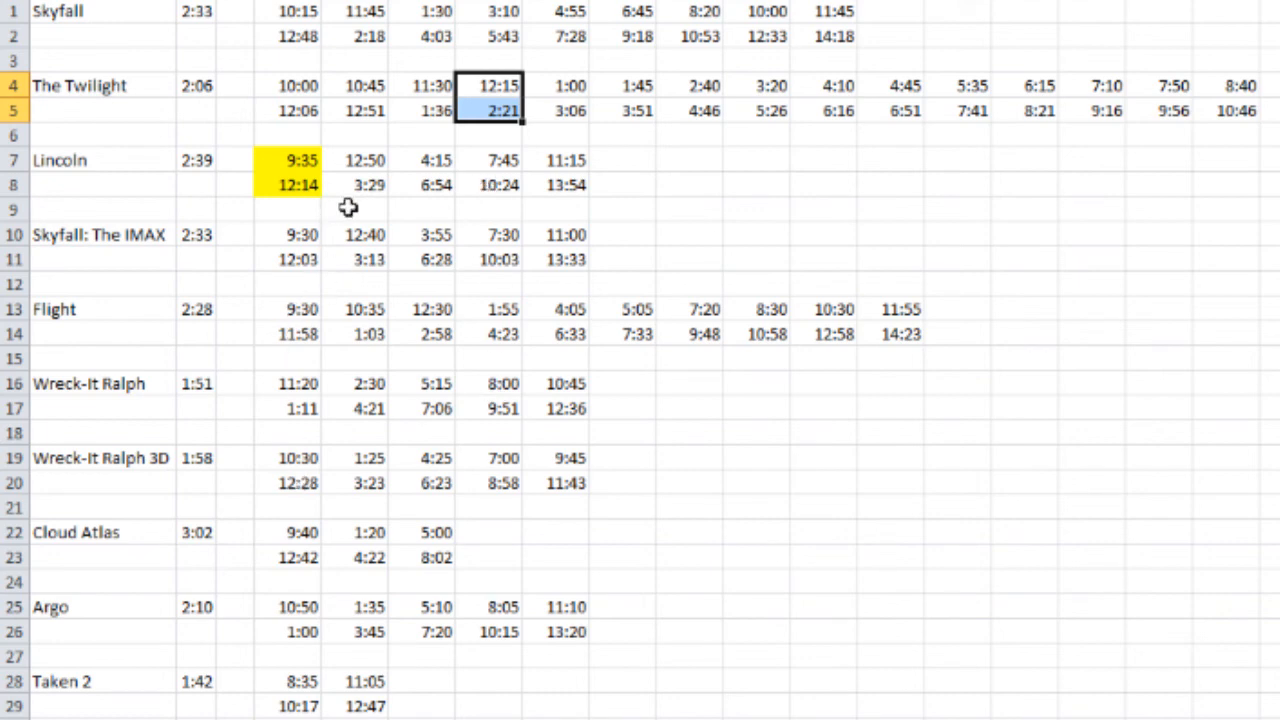
pyautogui.moveTo(355, 239); pyautogui.dragTo(359, 261)
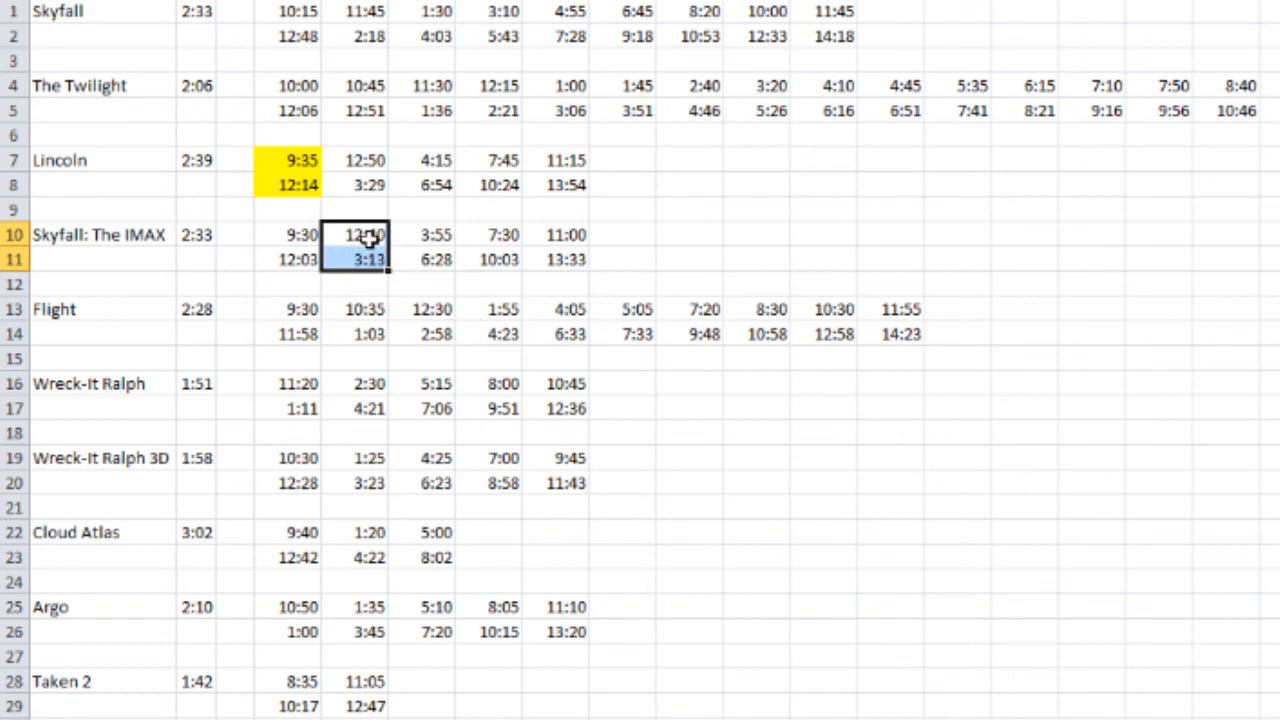
pyautogui.moveTo(423, 316); pyautogui.dragTo(429, 333)
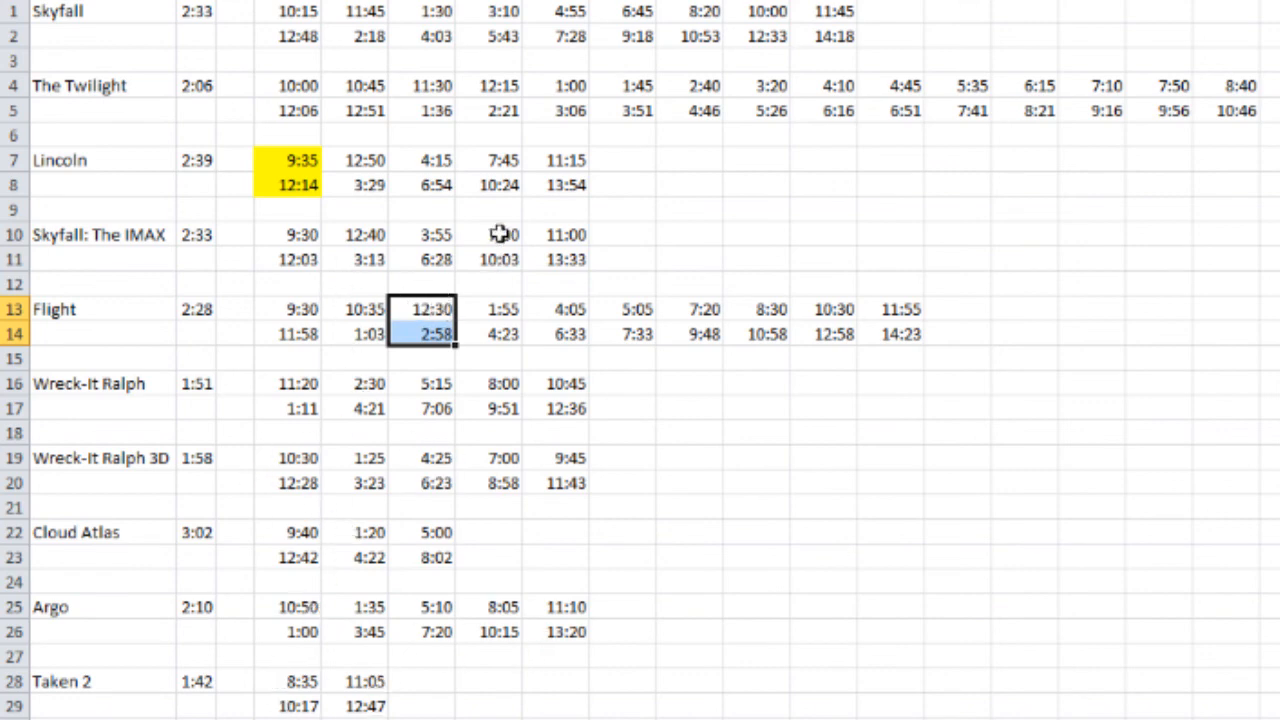
pyautogui.moveTo(479, 91); pyautogui.dragTo(495, 108)
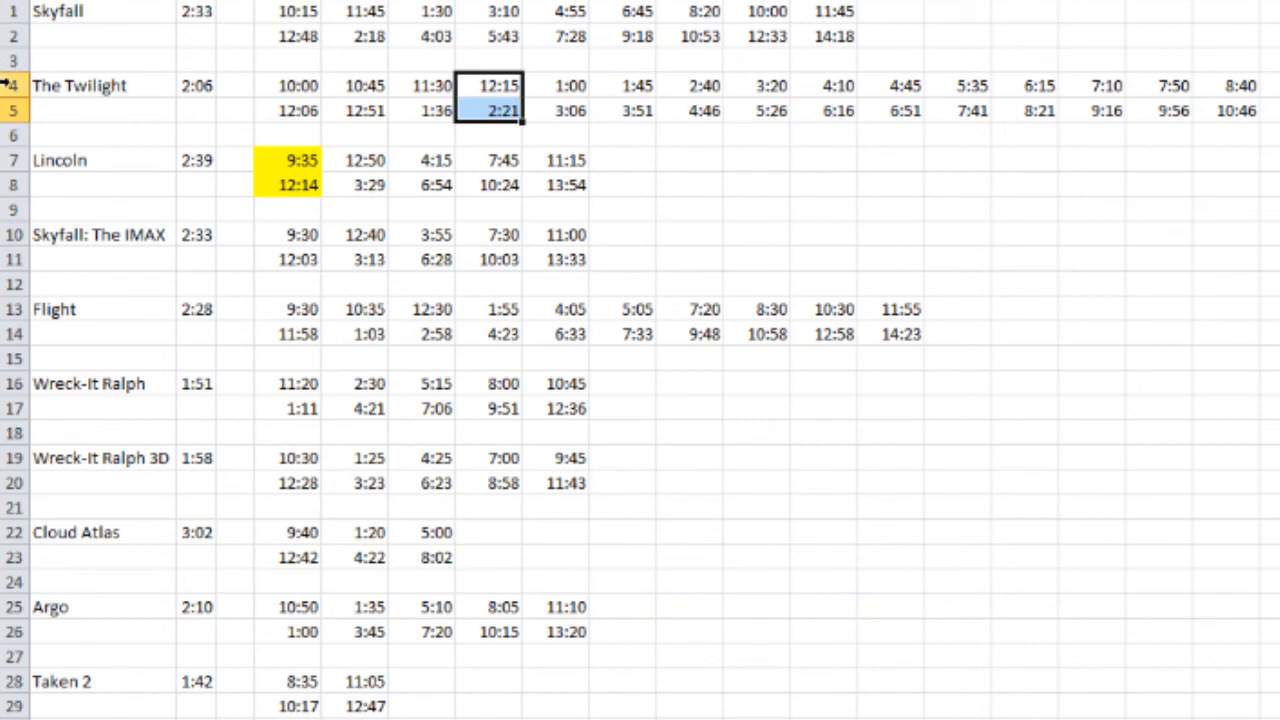
pyautogui.moveTo(8, 85); pyautogui.dragTo(14, 135)
pyautogui.click(490, 162)
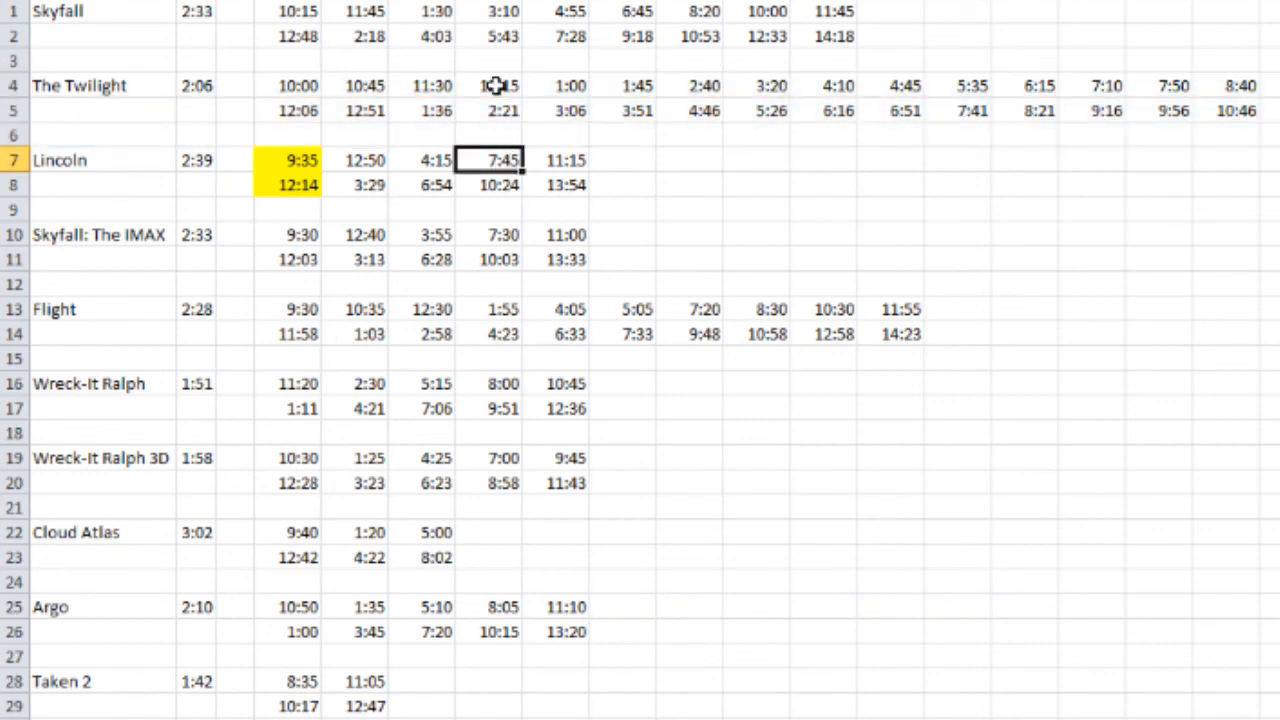
pyautogui.moveTo(497, 86); pyautogui.dragTo(500, 110)
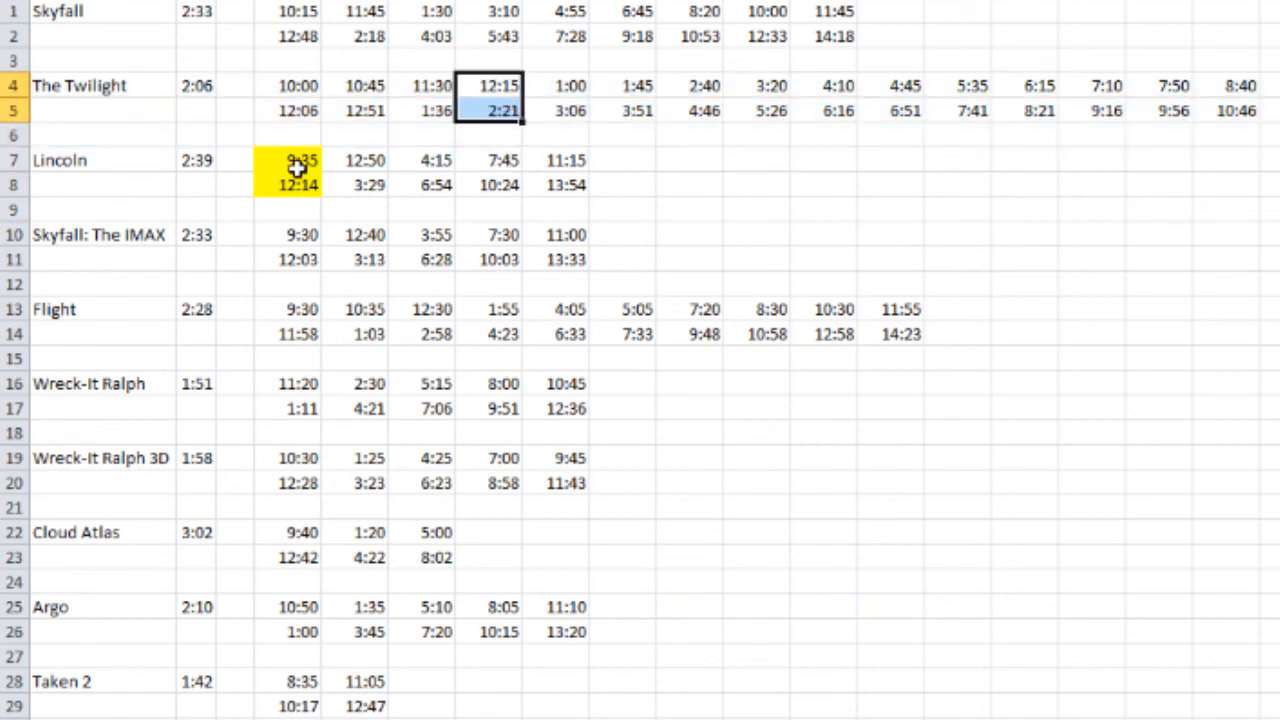
pyautogui.moveTo(297, 163); pyautogui.dragTo(297, 190)
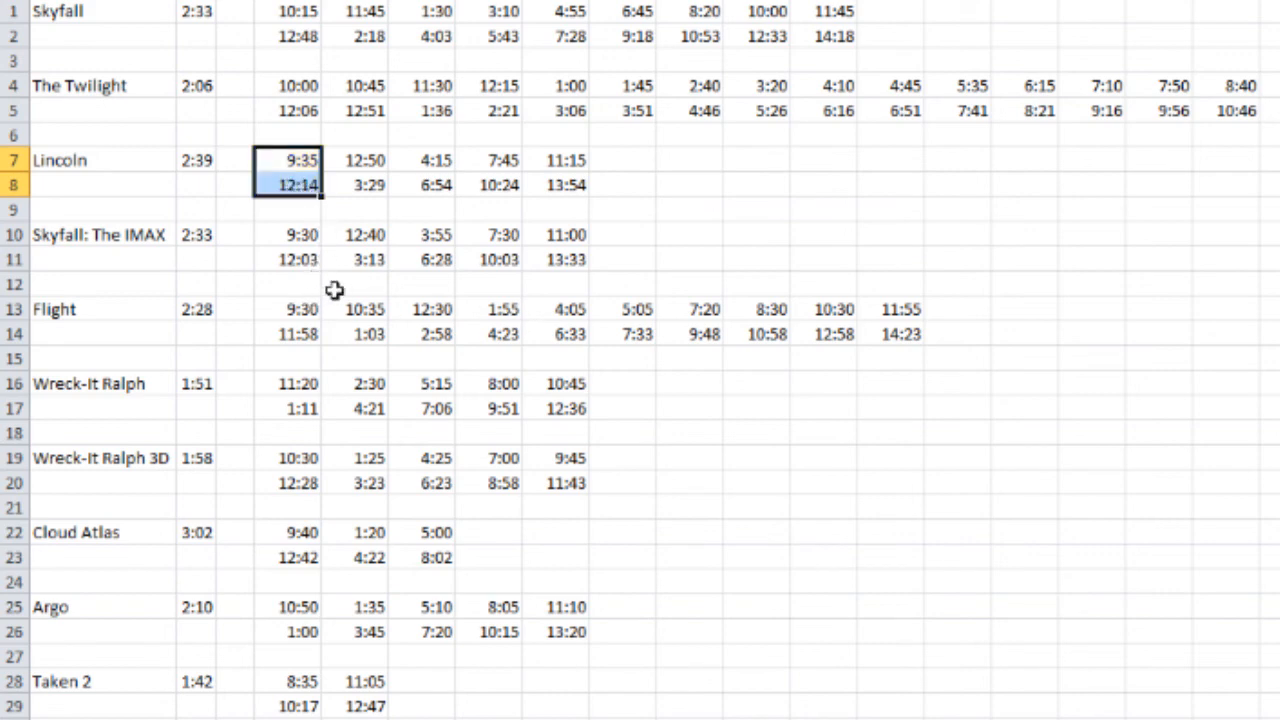
# Try Flight's 9:30 showing in D13:D14 as the yellow-highlighted first film, check possible follow-up showings, and undo the fill.
pyautogui.moveTo(303, 310); pyautogui.dragTo(302, 325)
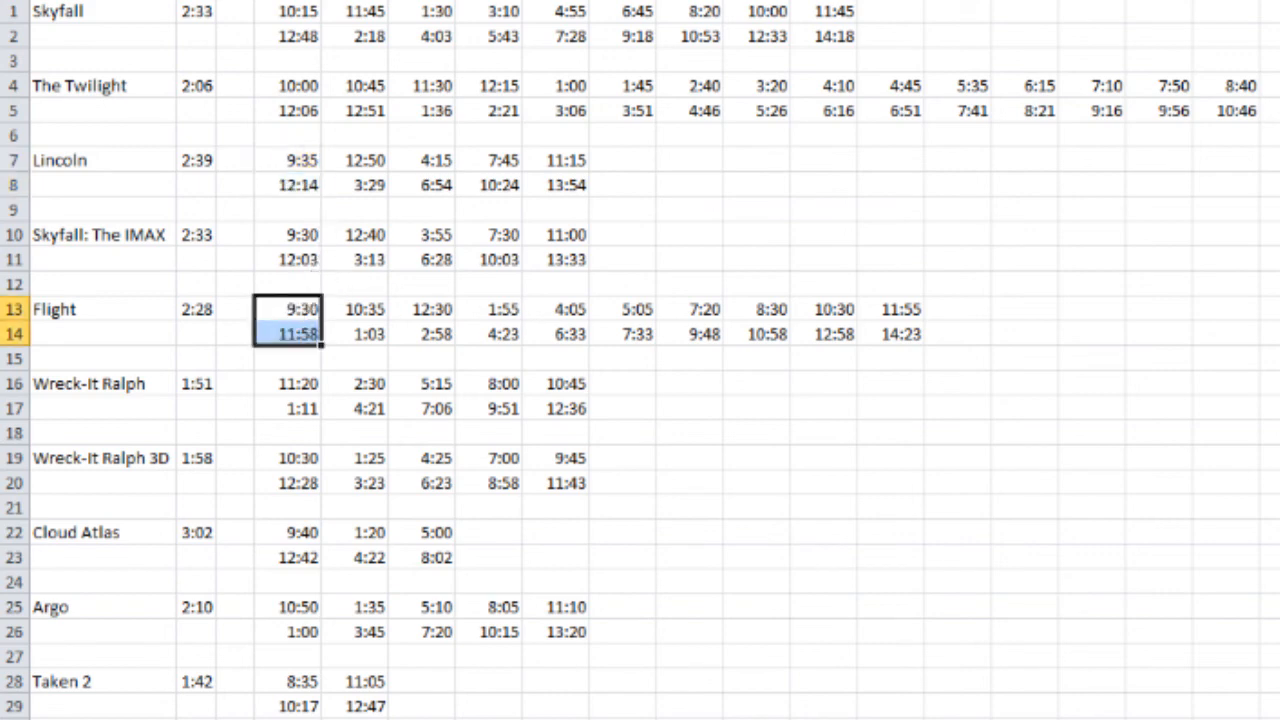
pyautogui.click(398, 1)
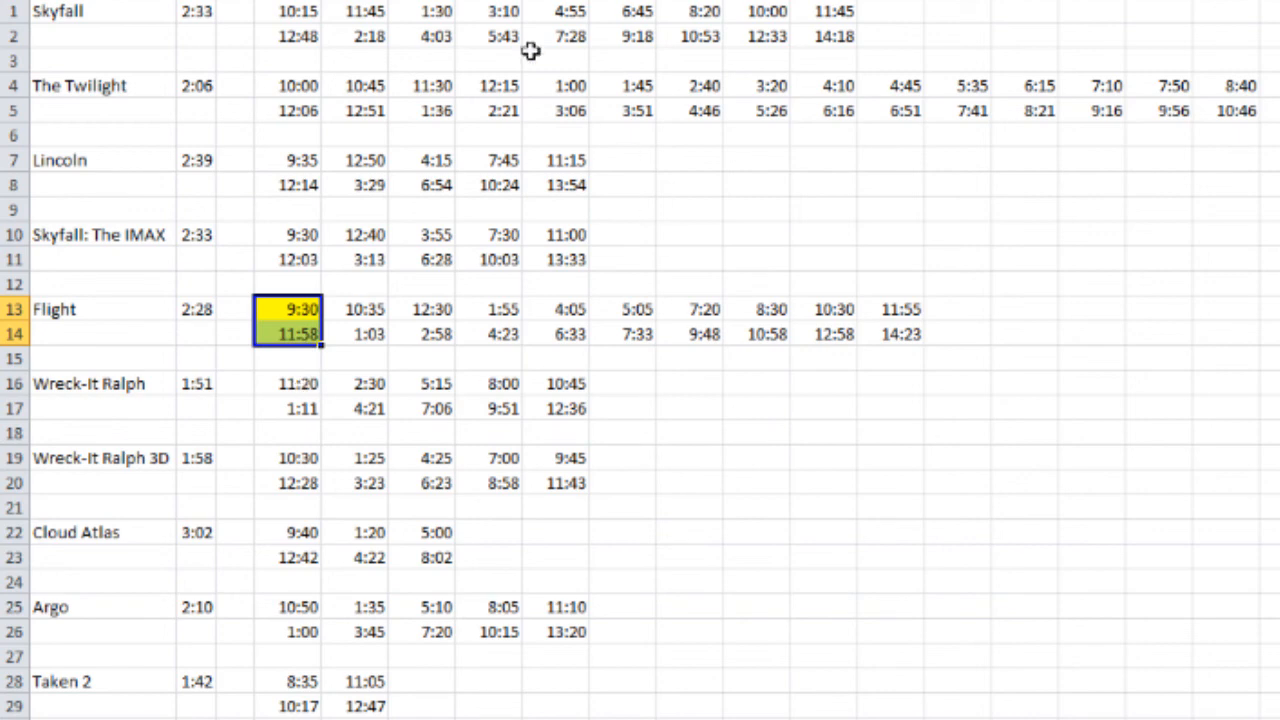
pyautogui.moveTo(492, 85); pyautogui.dragTo(495, 108)
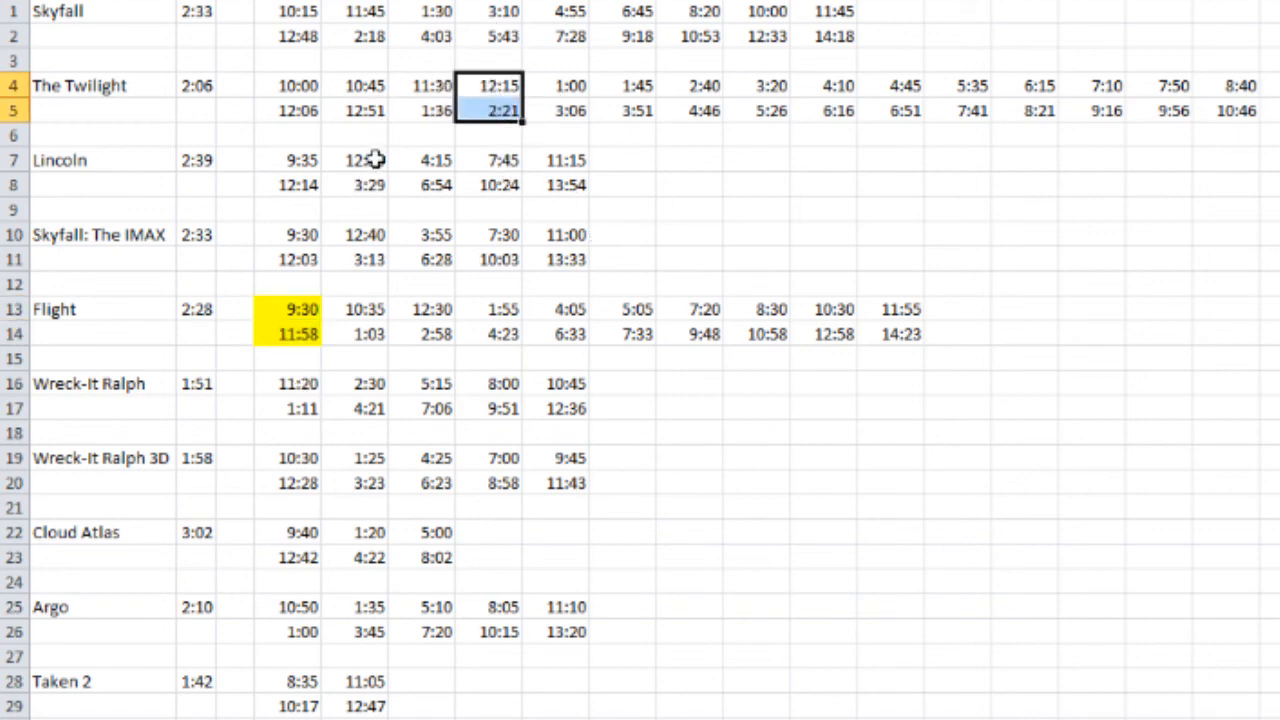
pyautogui.moveTo(368, 160); pyautogui.dragTo(362, 182)
pyautogui.moveTo(357, 234); pyautogui.dragTo(362, 250)
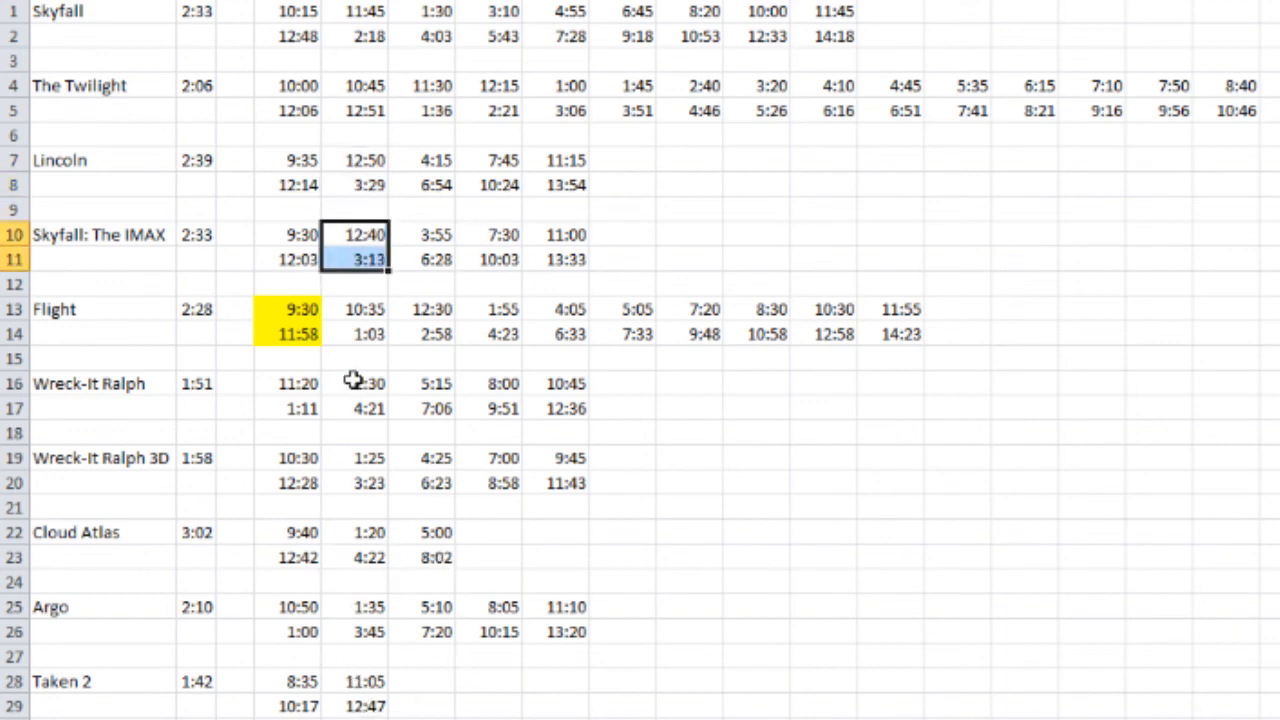
pyautogui.hotkey('ctrl', 'z')
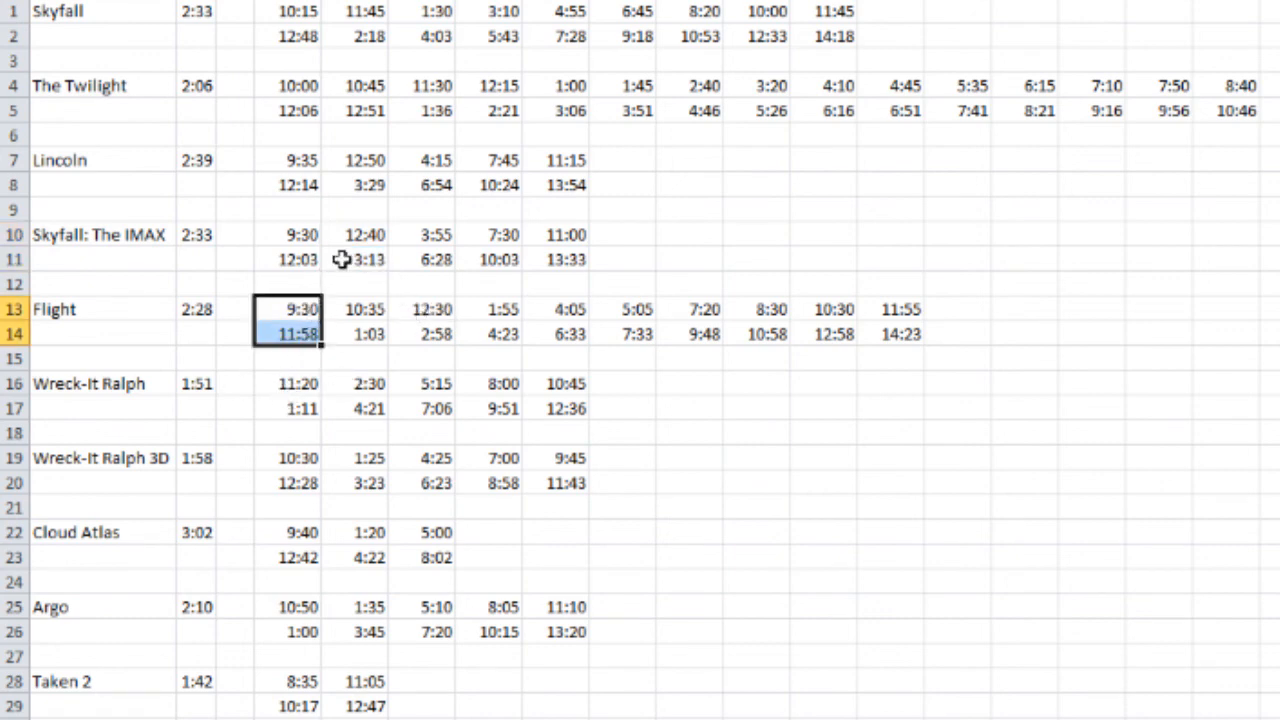
# Try Skyfall's 10:15 showing in D1:D2 as the yellow-highlighted first film, check possible follow-up showings, and undo the fill.
pyautogui.moveTo(295, 12); pyautogui.dragTo(295, 28)
pyautogui.click(410, 0)
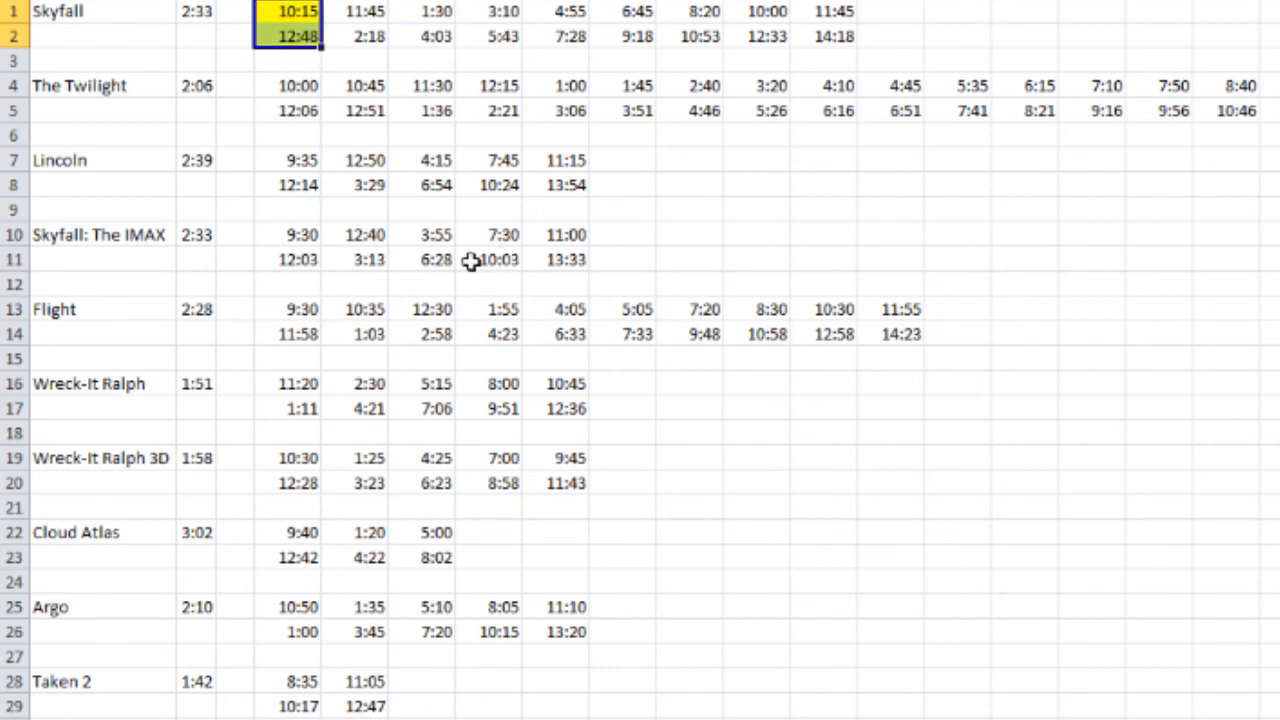
pyautogui.moveTo(570, 92); pyautogui.dragTo(572, 108)
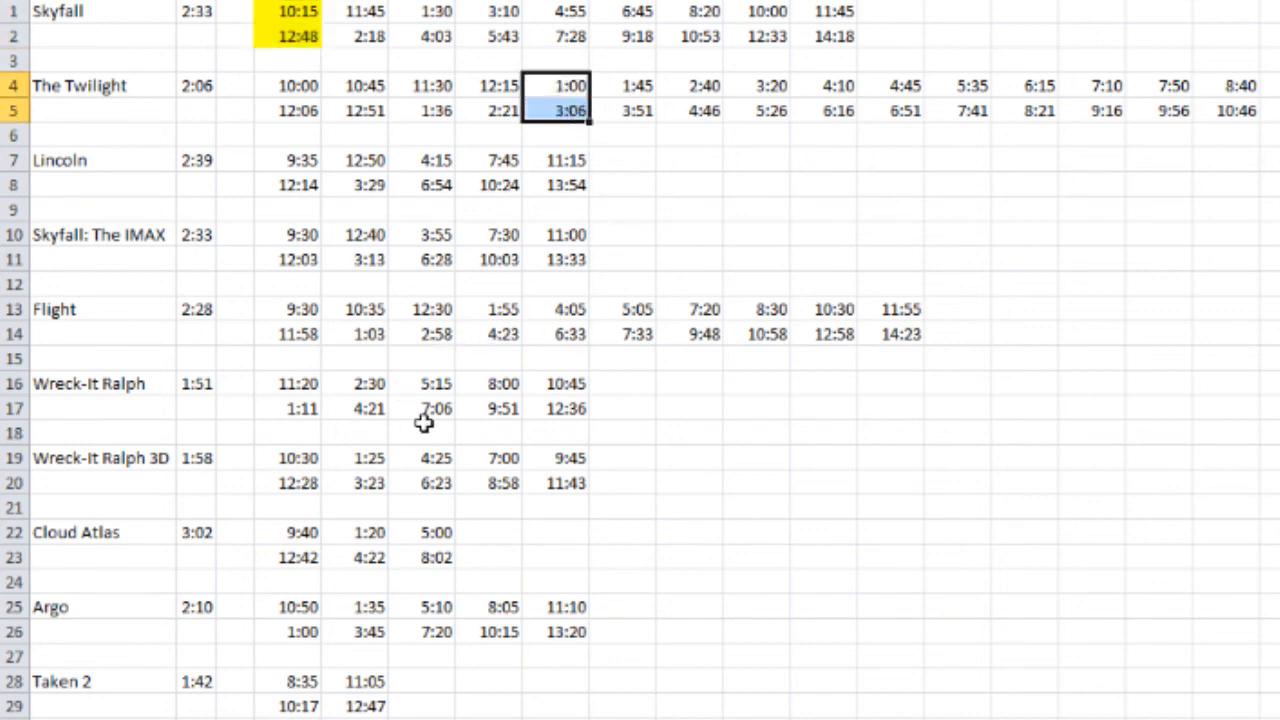
pyautogui.moveTo(443, 305); pyautogui.dragTo(446, 326)
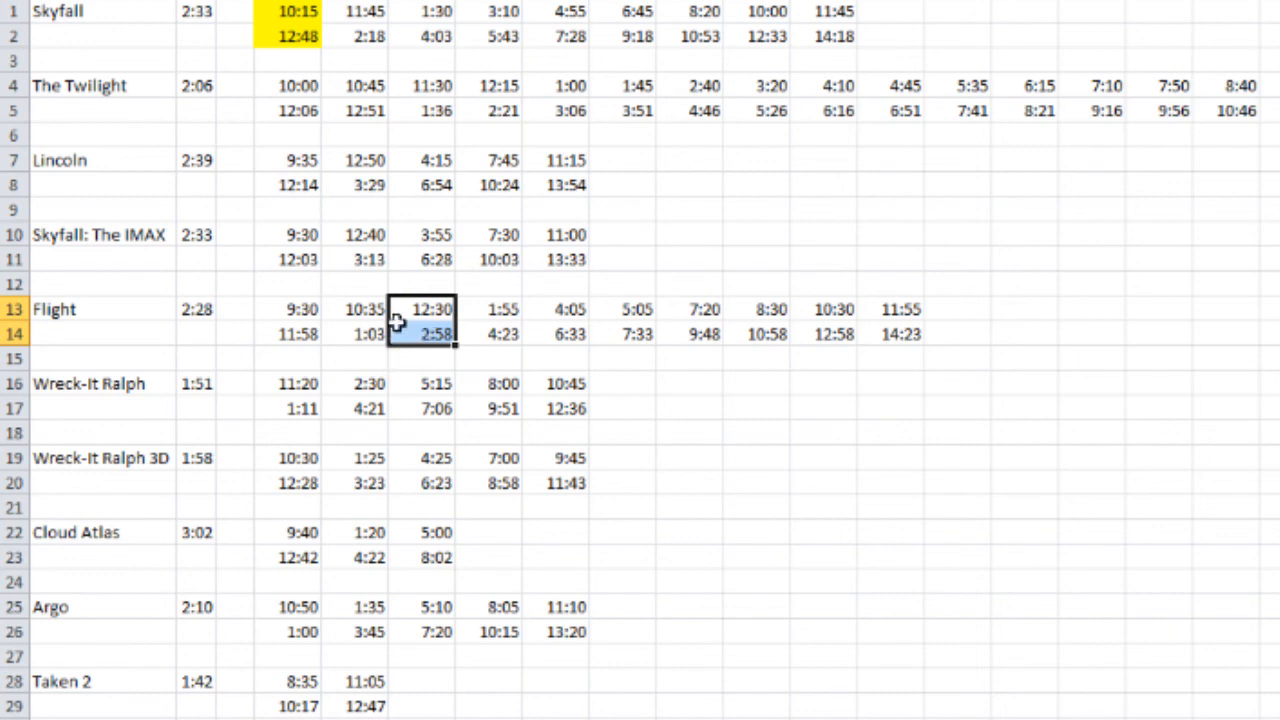
pyautogui.hotkey('ctrl', 'z')
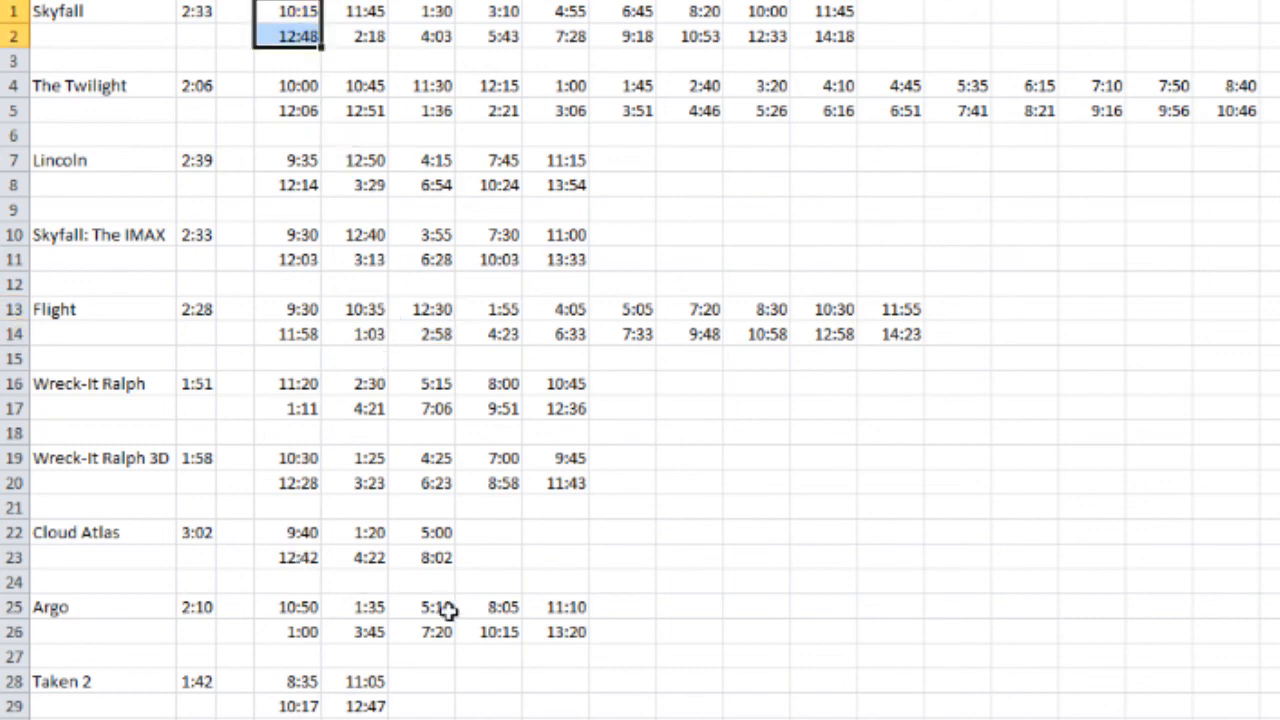
# Highlight Cloud Atlas's 9:40 showing in D22:D23 and Flight's 12:30 showing in F13:F14 in yellow.
pyautogui.moveTo(297, 532); pyautogui.dragTo(300, 557)
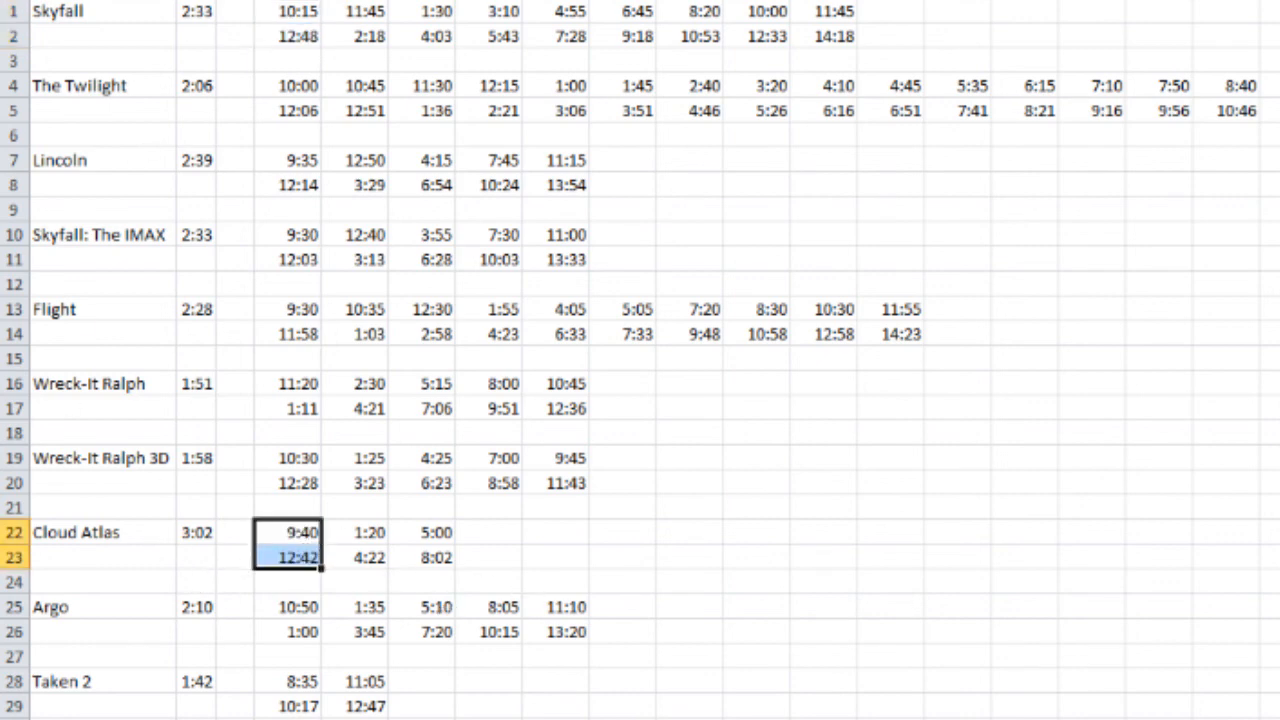
pyautogui.click(240, 2)
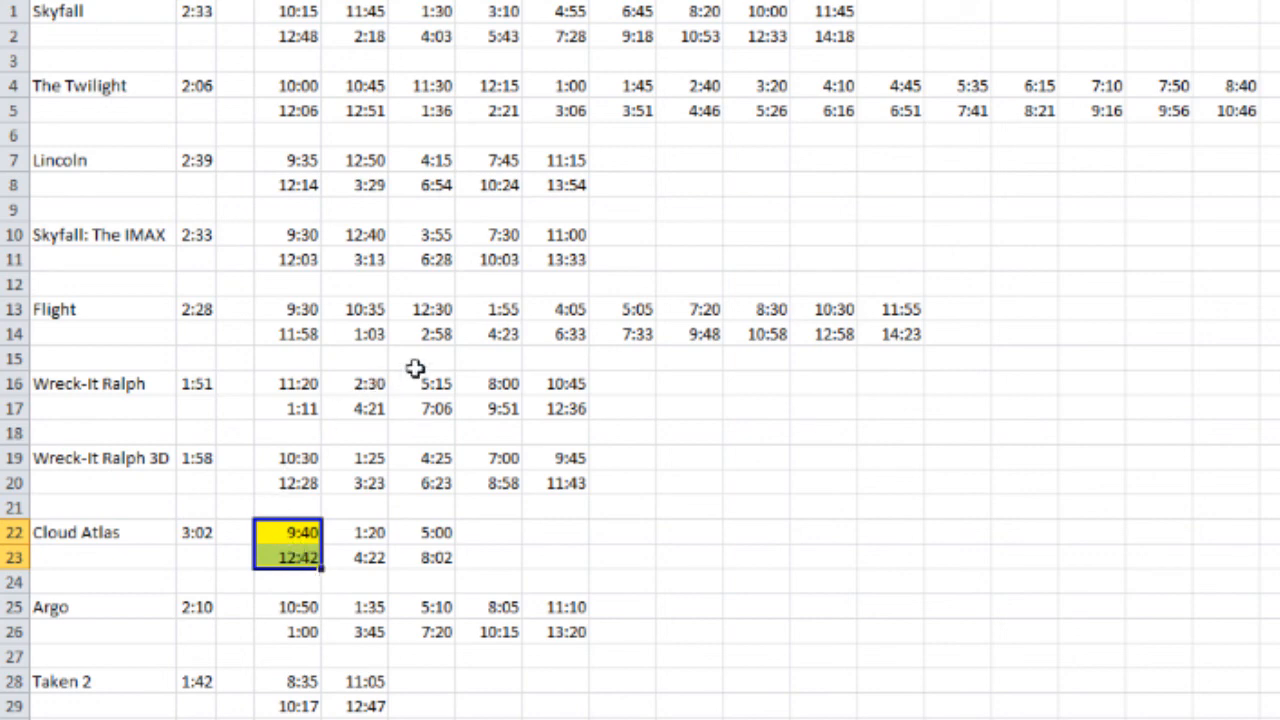
pyautogui.moveTo(450, 306); pyautogui.dragTo(444, 326)
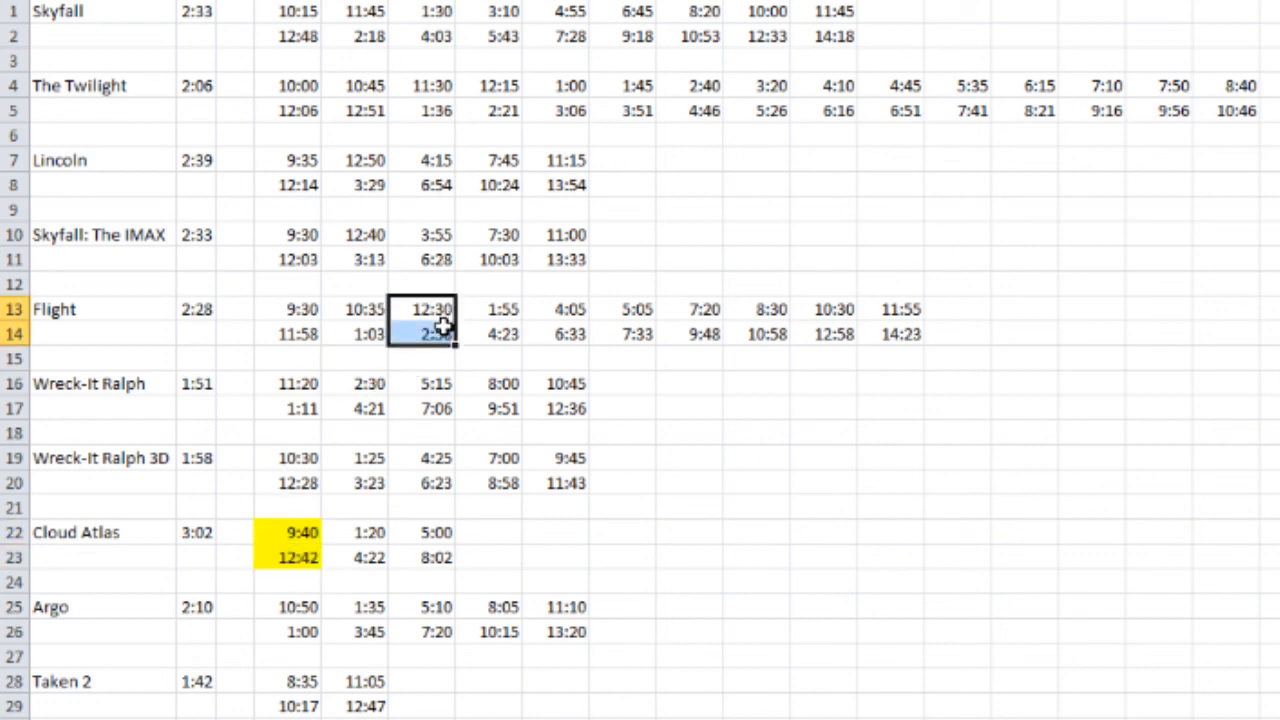
pyautogui.press('F4')
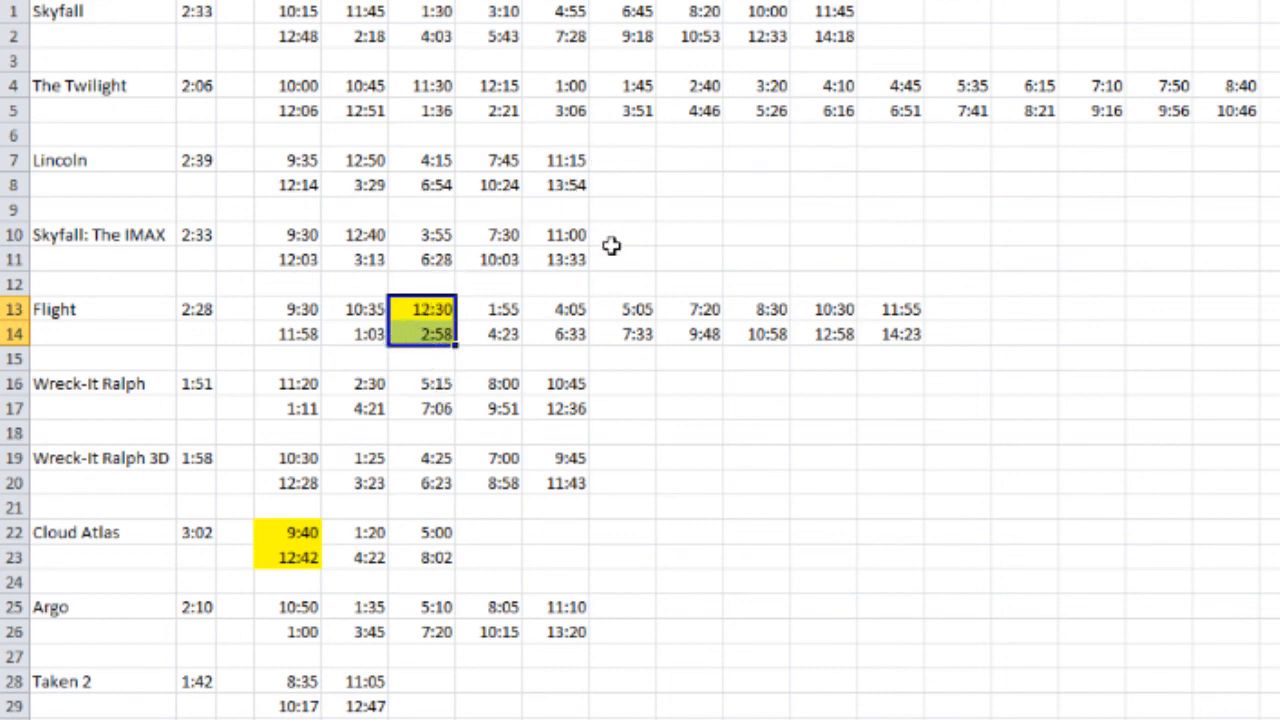
# Highlight Skyfall's 3:10 showing in G1:G2 and The Twilight's 5:35 showing in N4:N5 in yellow.
pyautogui.moveTo(765, 88); pyautogui.dragTo(770, 107)
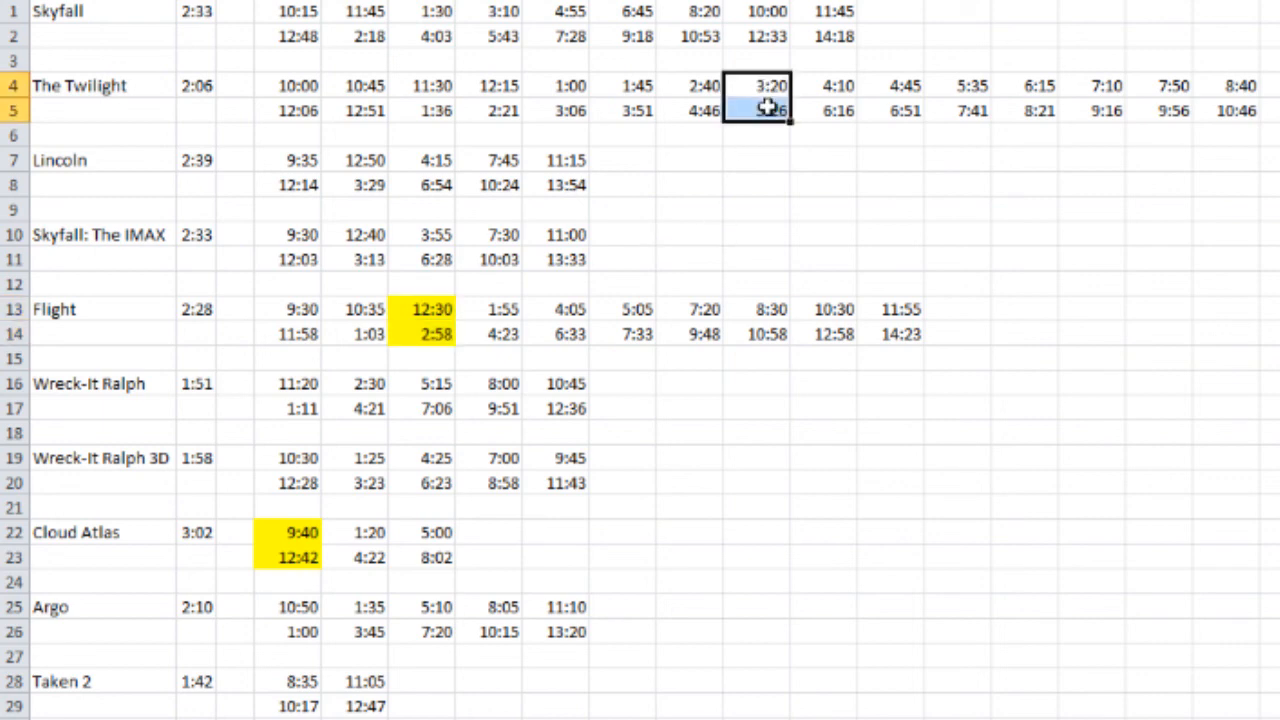
pyautogui.moveTo(500, 18); pyautogui.dragTo(507, 36)
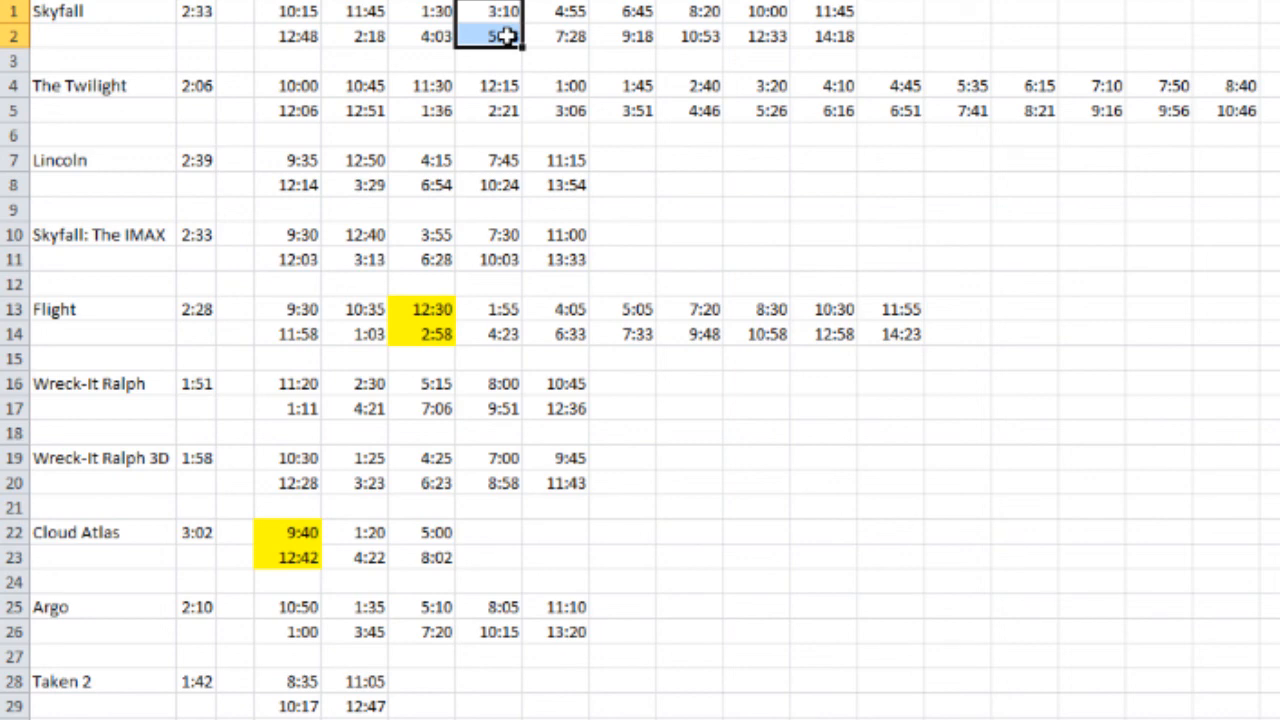
pyautogui.press('F4')
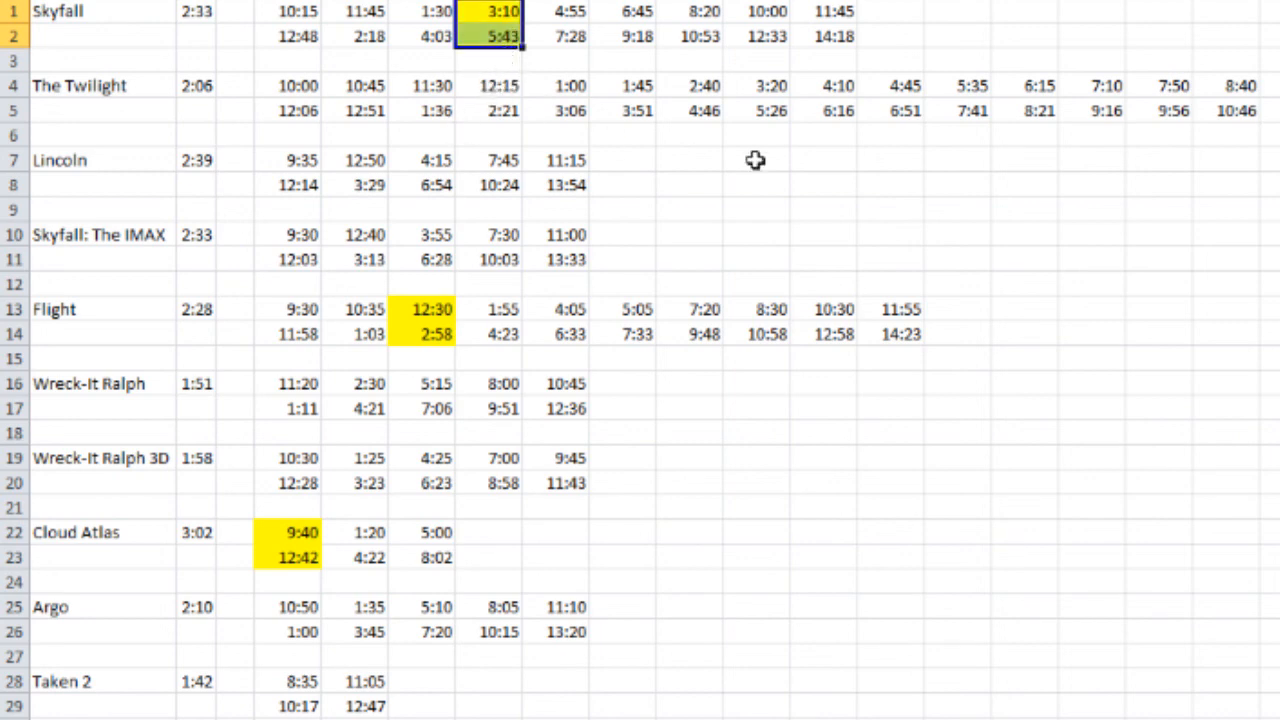
pyautogui.moveTo(968, 90); pyautogui.dragTo(972, 108)
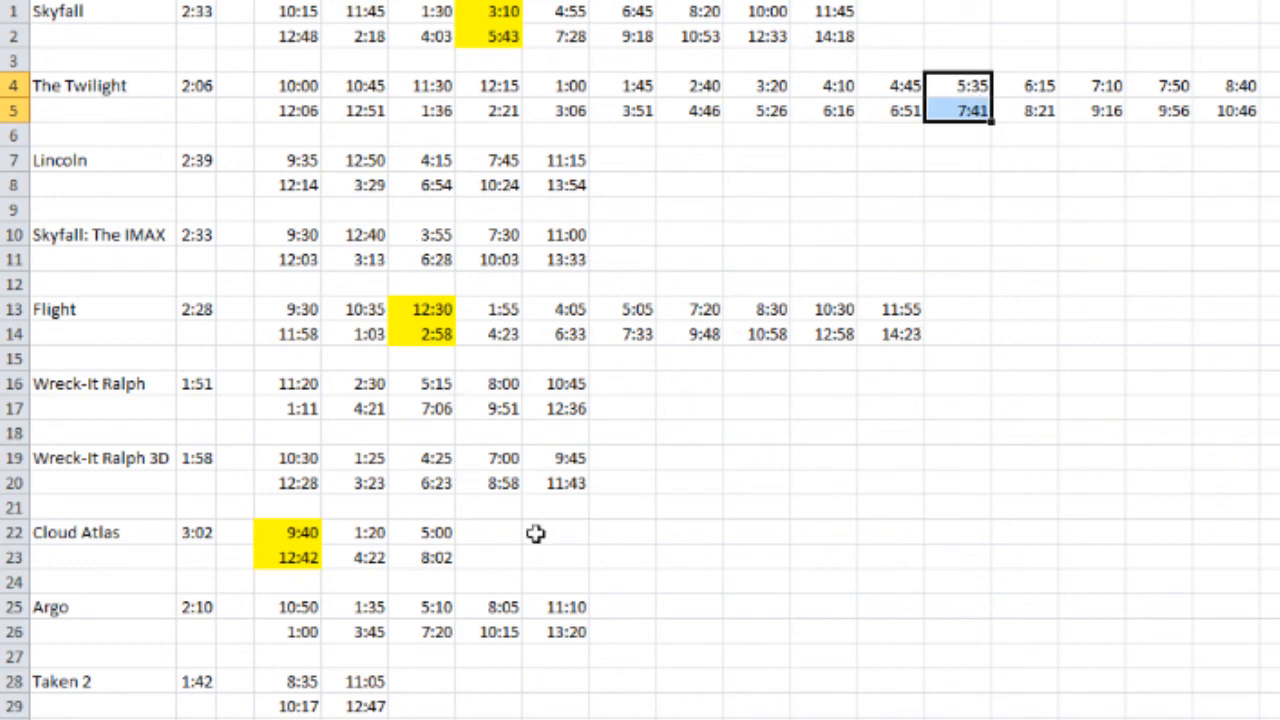
pyautogui.click(958, 209)
pyautogui.moveTo(962, 82); pyautogui.dragTo(966, 108)
pyautogui.press('F4')
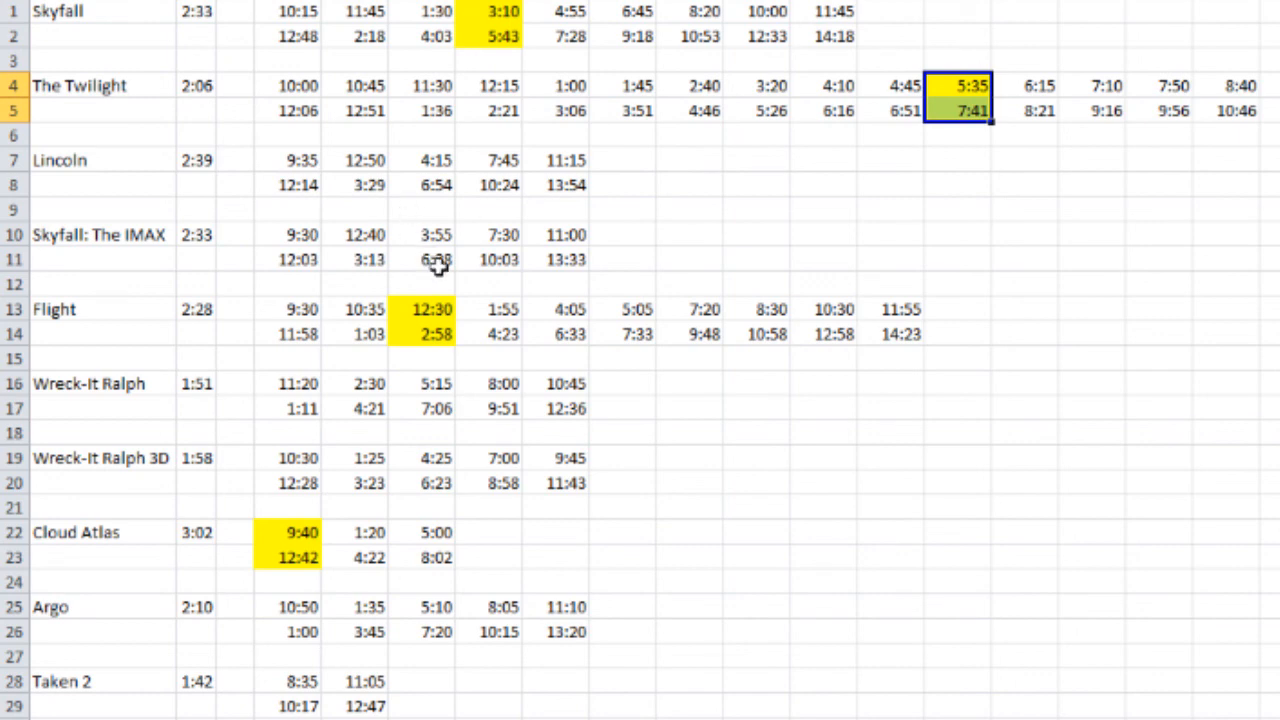
# Highlight Lincoln's 7:45 showing in G7:G8 and Taken 2's 11:05 showing in E28:E29 in yellow.
pyautogui.moveTo(490, 160); pyautogui.dragTo(500, 184)
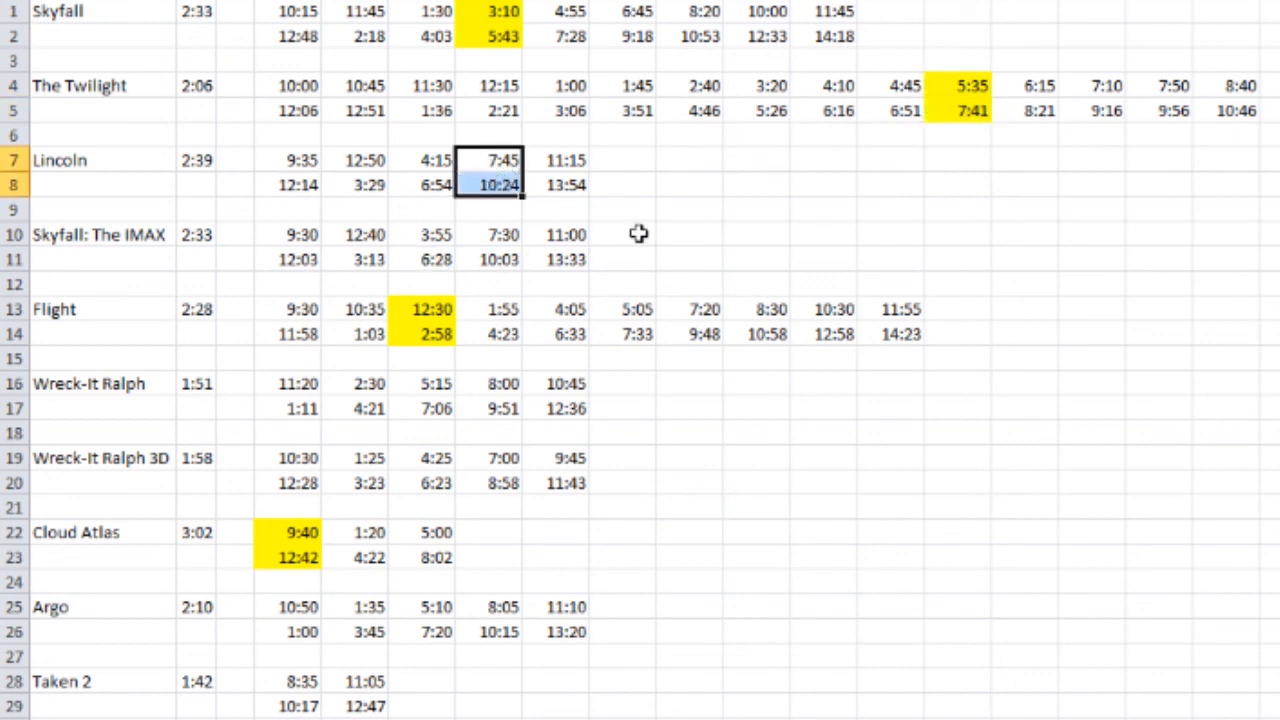
pyautogui.press('F4')
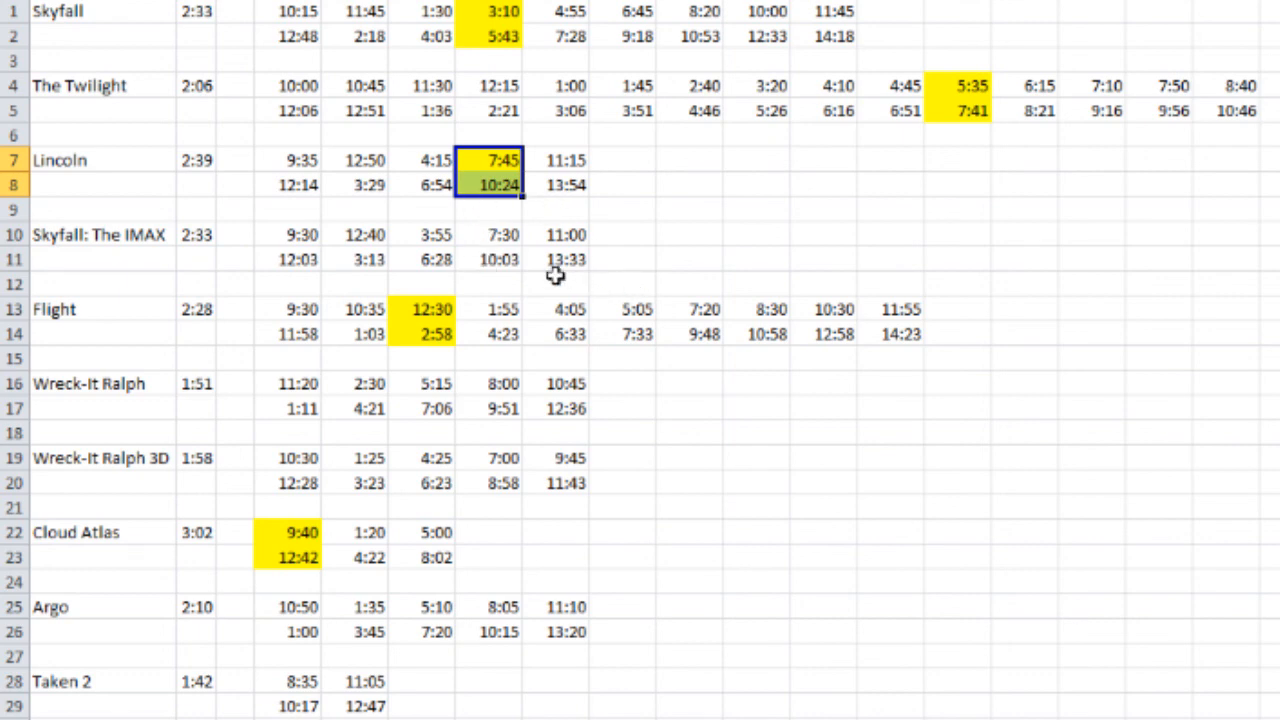
pyautogui.moveTo(352, 684); pyautogui.dragTo(357, 700)
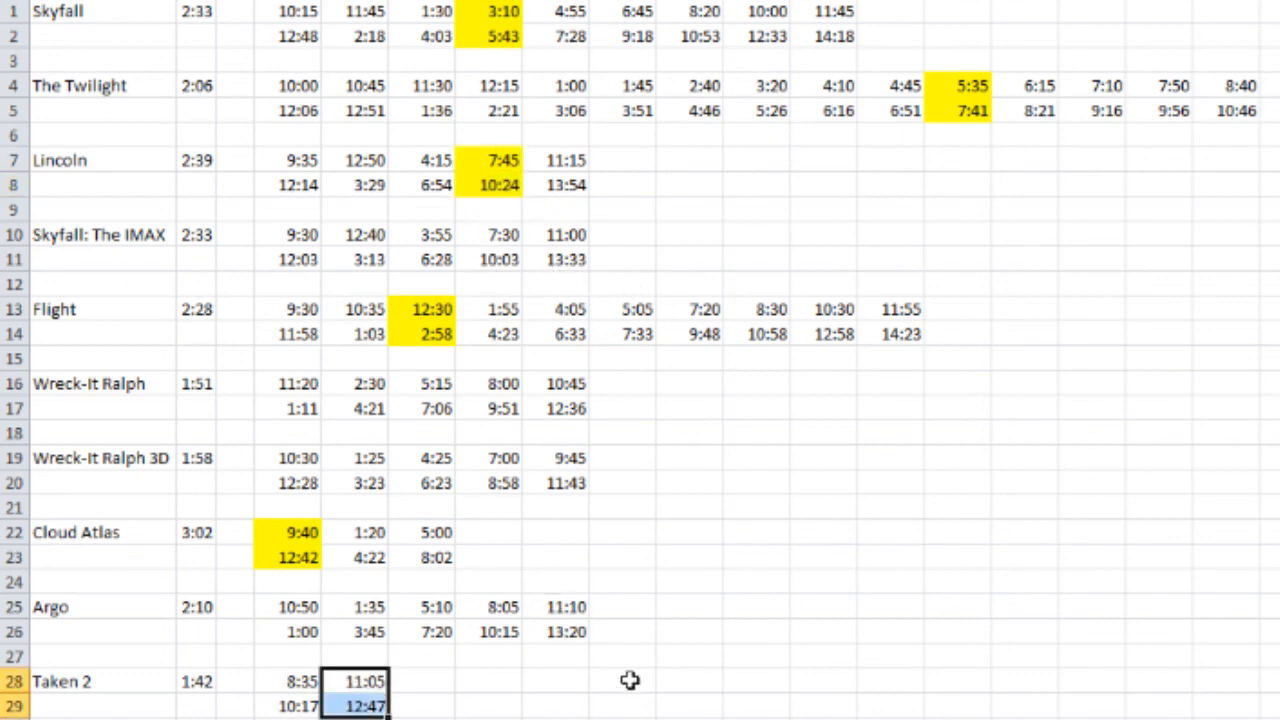
pyautogui.moveTo(572, 609); pyautogui.dragTo(572, 631)
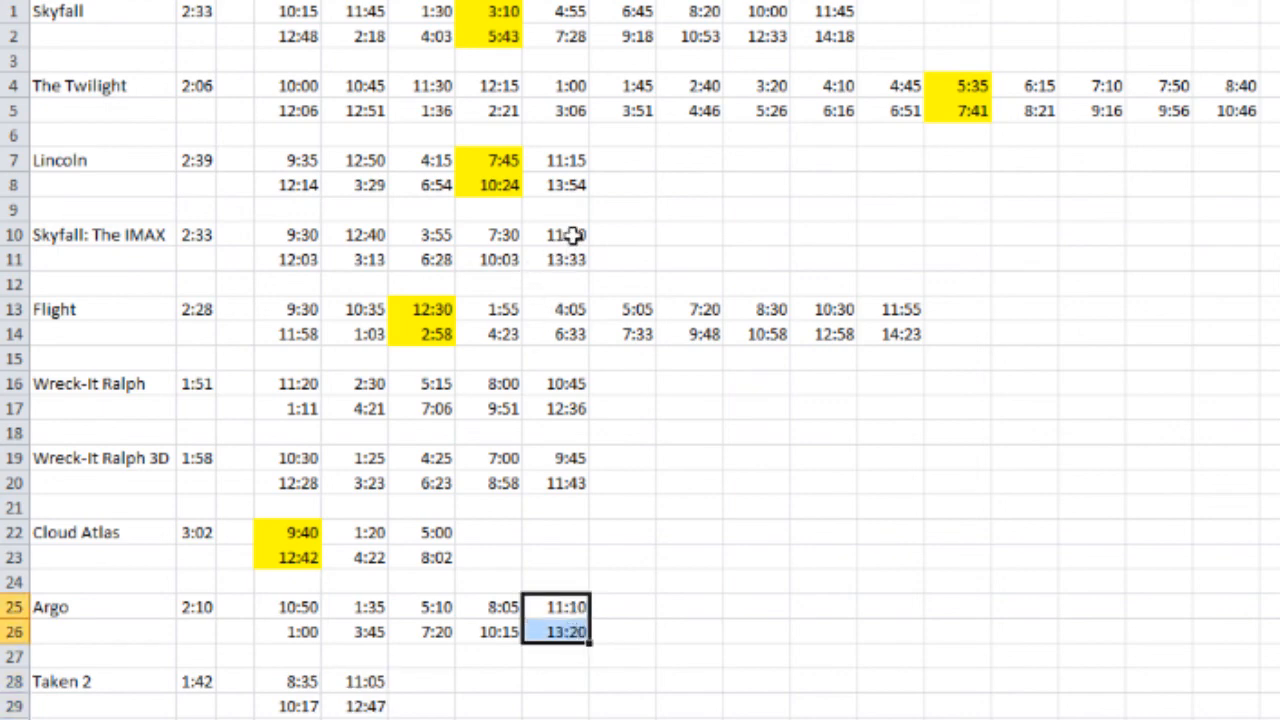
pyautogui.moveTo(573, 235); pyautogui.dragTo(574, 255)
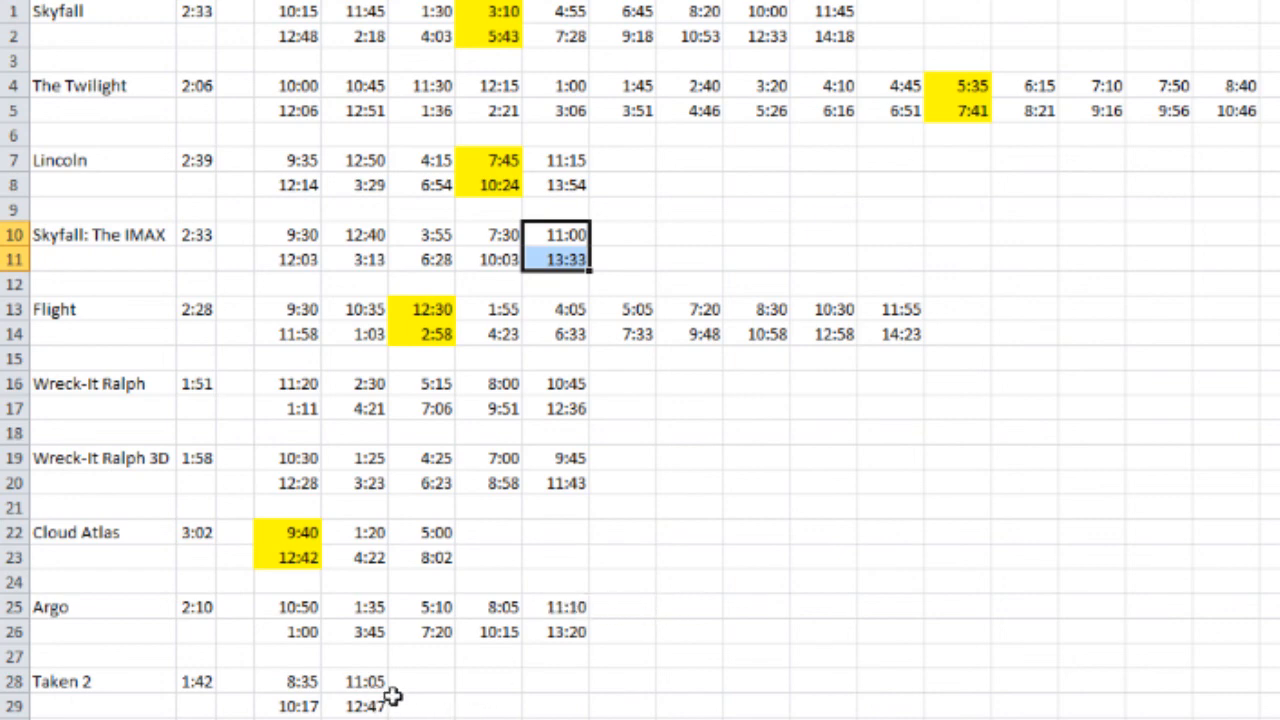
pyautogui.moveTo(370, 687); pyautogui.dragTo(375, 707)
pyautogui.press('F4')
pyautogui.click(556, 719)
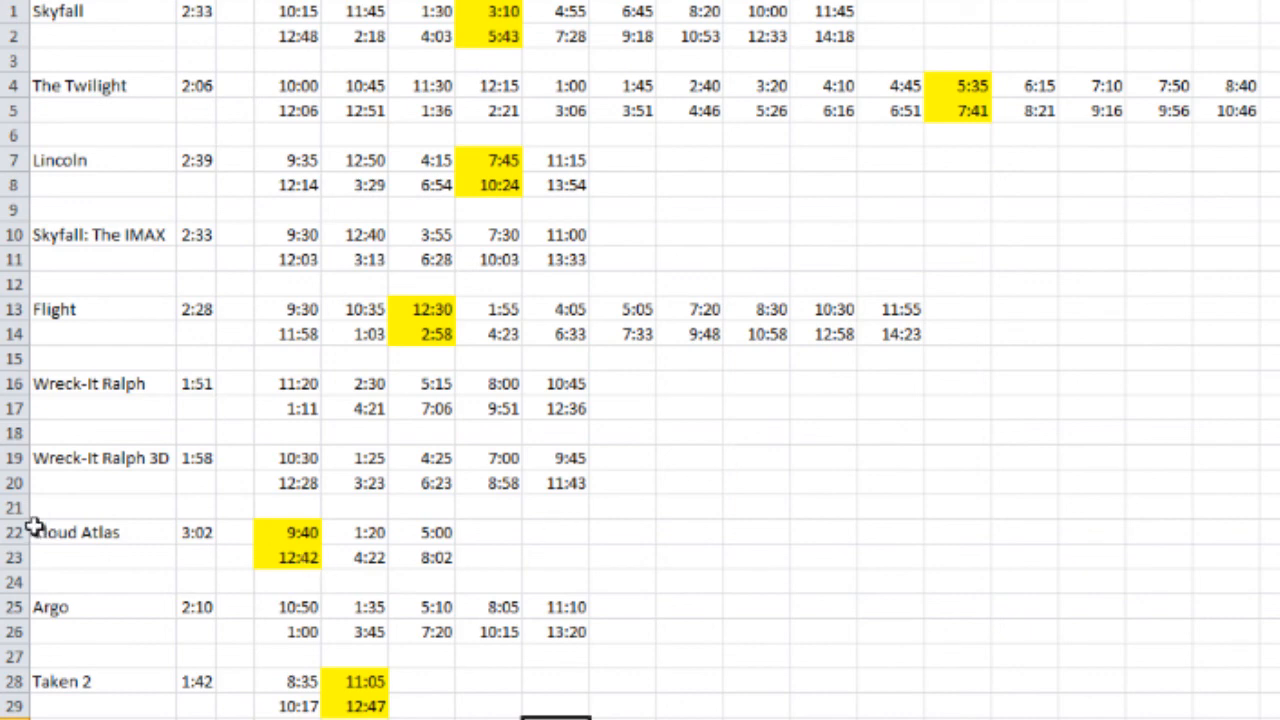
# Move the Cloud Atlas rows 22:24 to the start of the sheet, inserting them above Skyfall at row 1.
pyautogui.moveTo(14, 532); pyautogui.dragTo(14, 585)
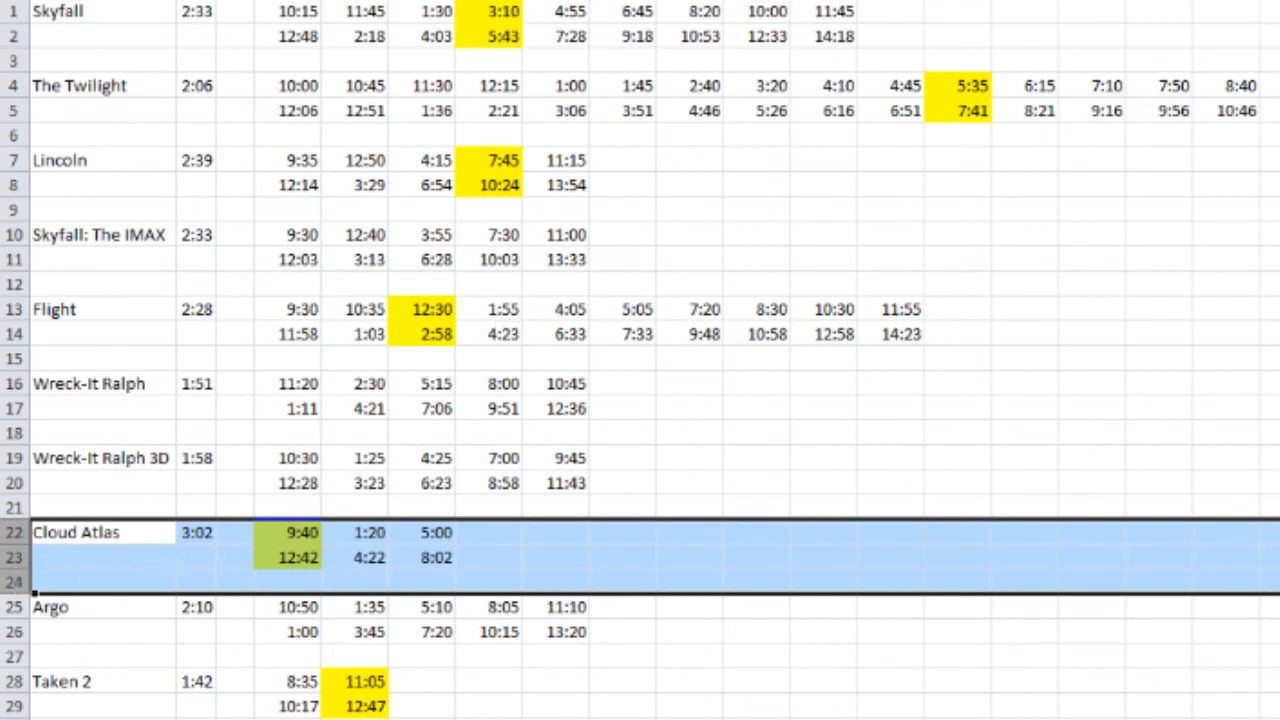
pyautogui.rightClick(148, 566)
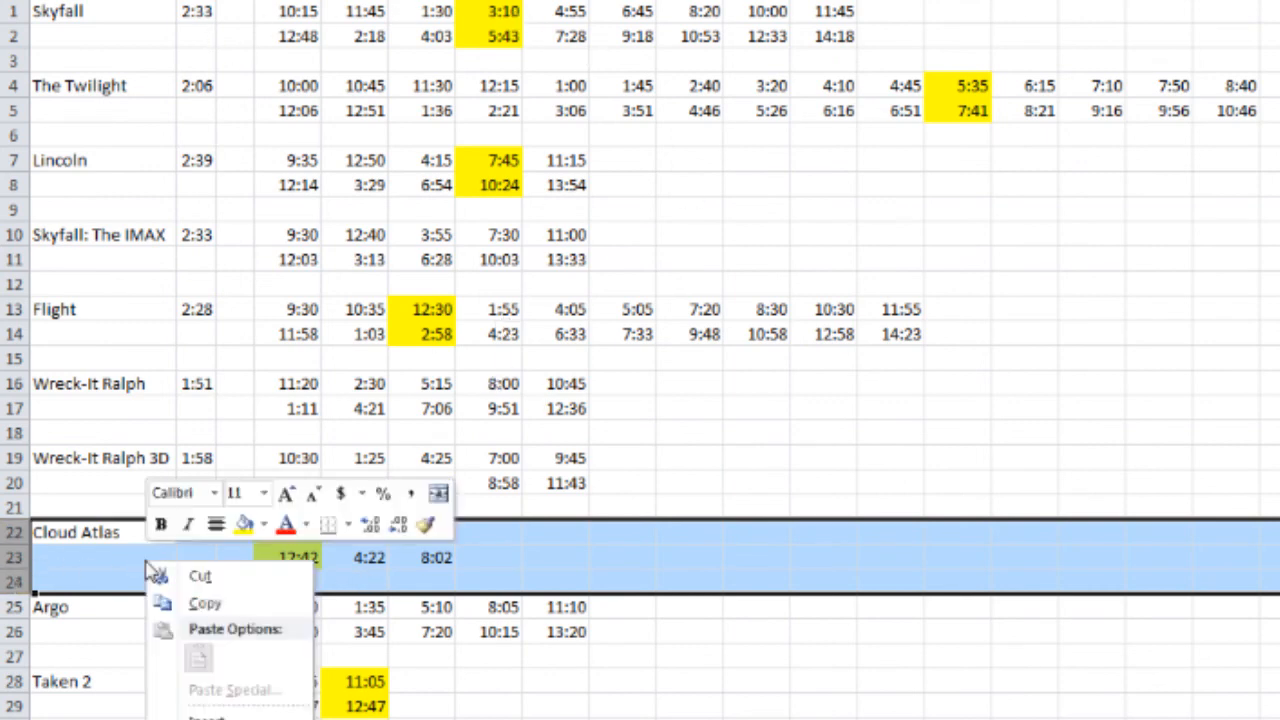
pyautogui.click(200, 577)
pyautogui.rightClick(16, 12)
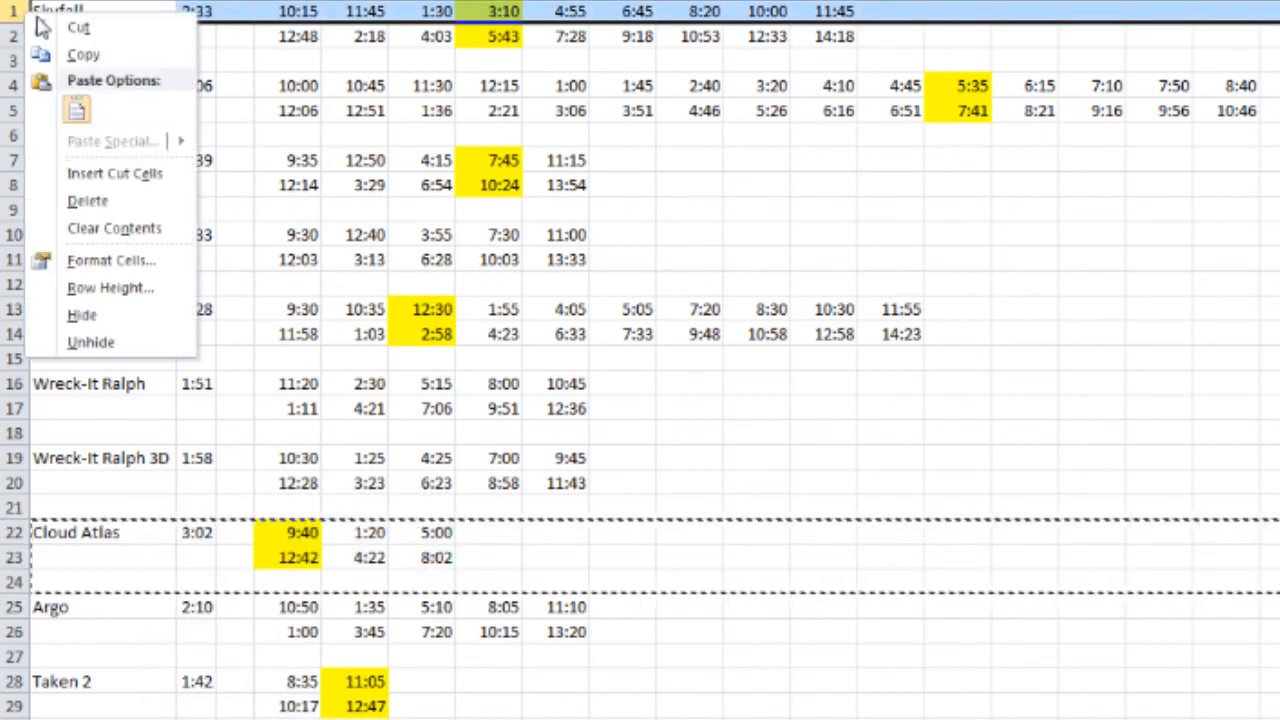
pyautogui.click(114, 173)
pyautogui.click(425, 210)
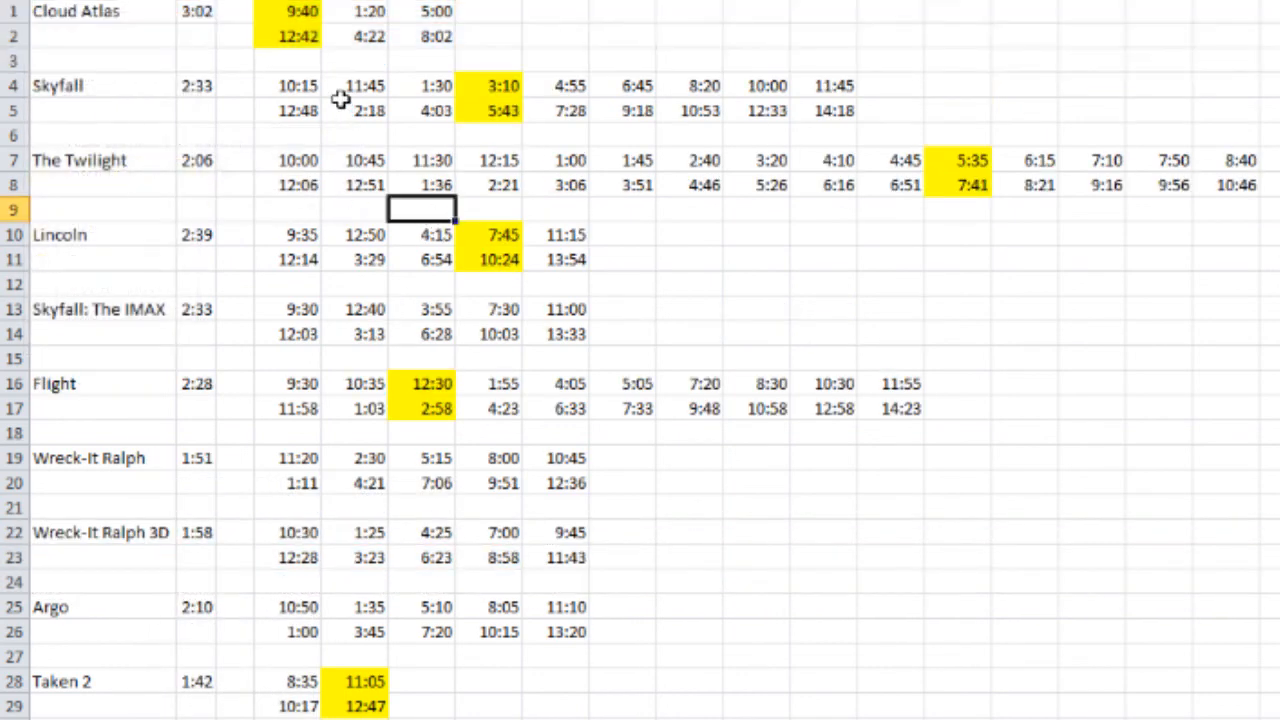
pyautogui.click(310, 36)
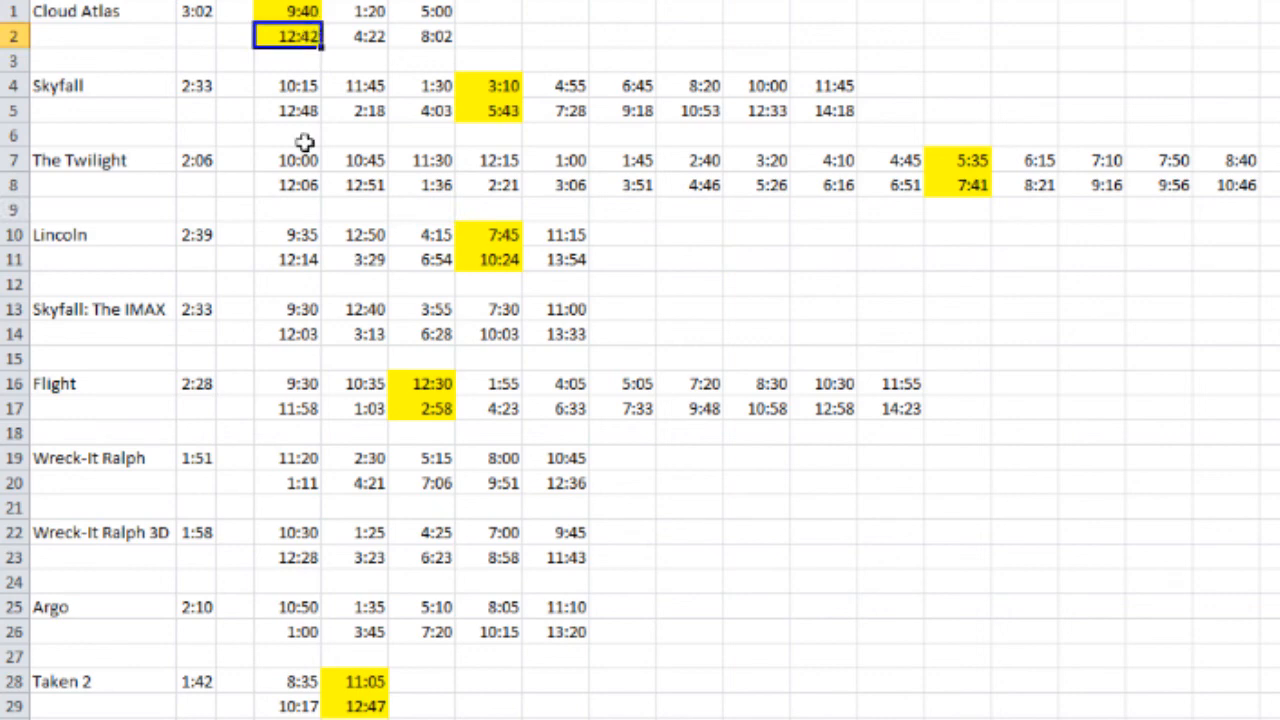
pyautogui.moveTo(16, 384); pyautogui.dragTo(16, 435)
pyautogui.rightClick(70, 420)
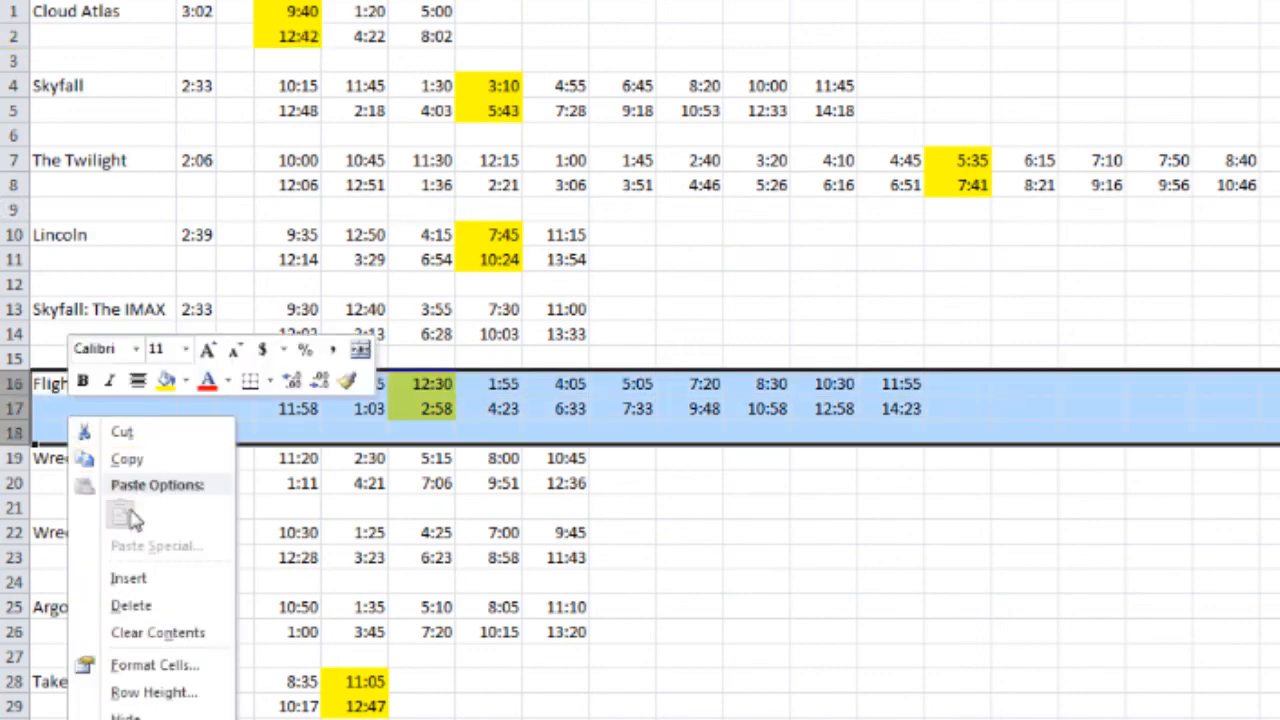
pyautogui.click(131, 605)
pyautogui.click(18, 86)
pyautogui.rightClick(28, 90)
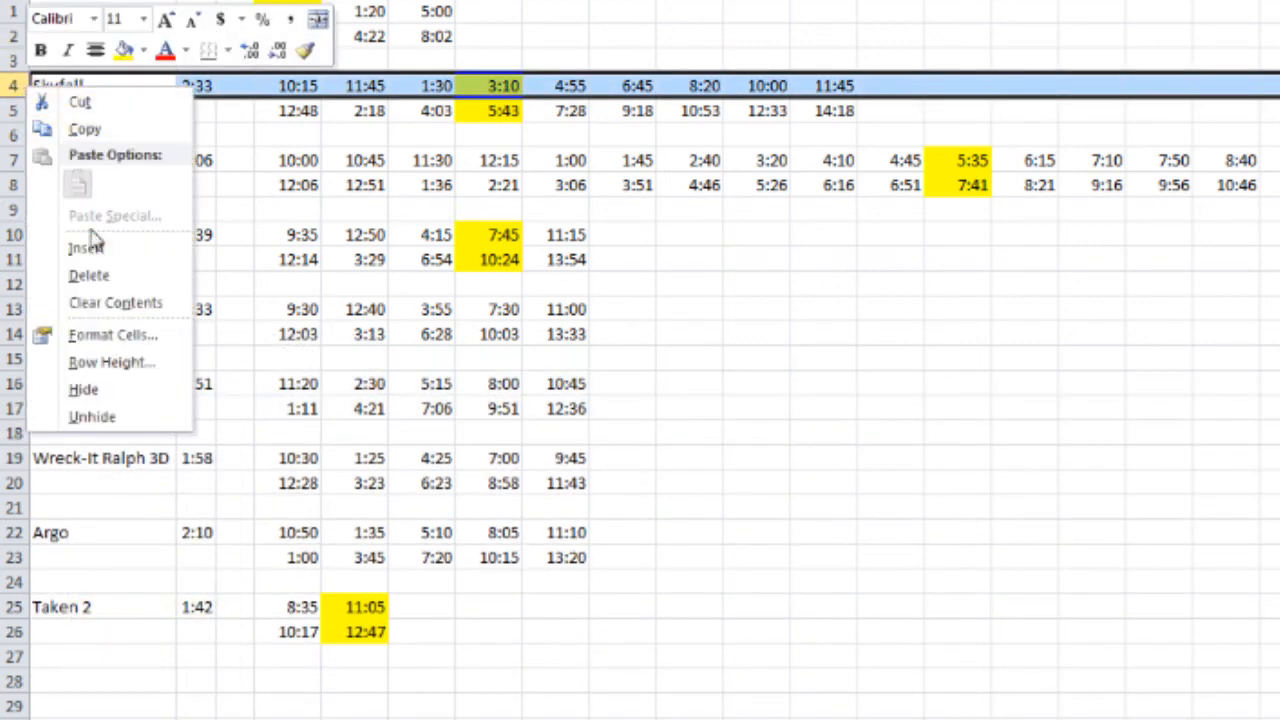
pyautogui.rightClick(12, 88)
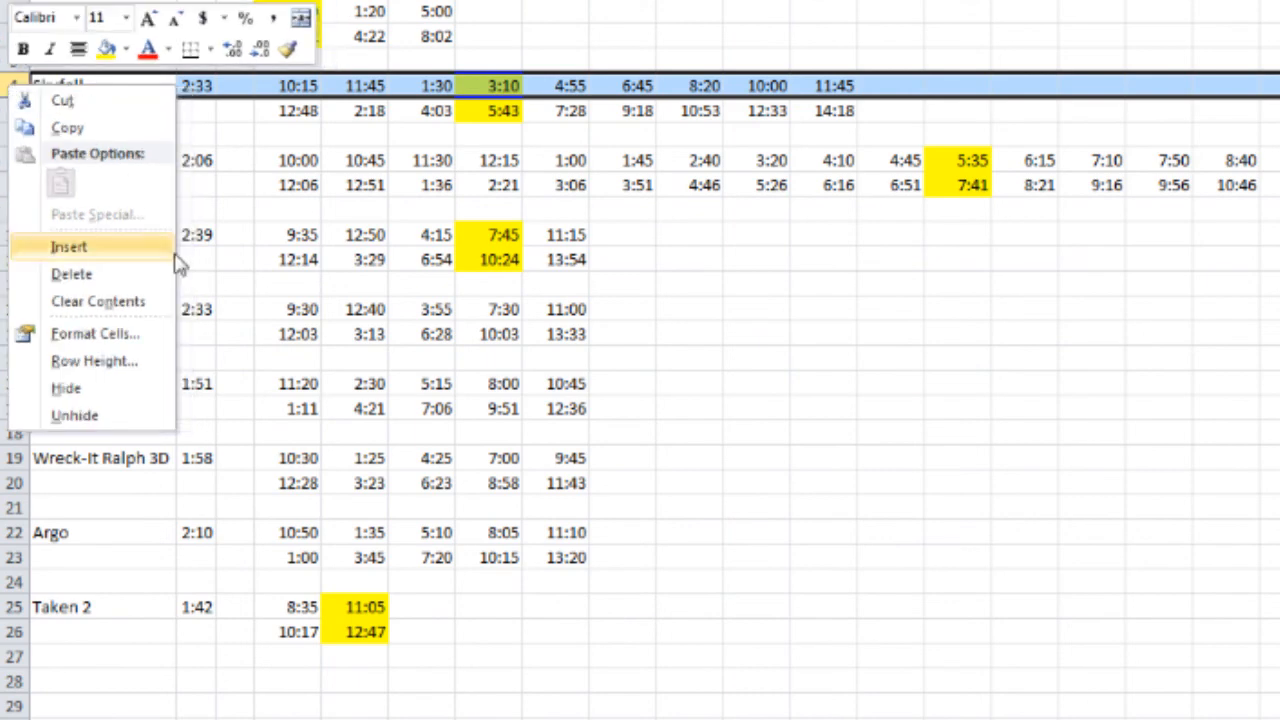
pyautogui.press('Escape')
pyautogui.hotkey('ctrl', 'z')
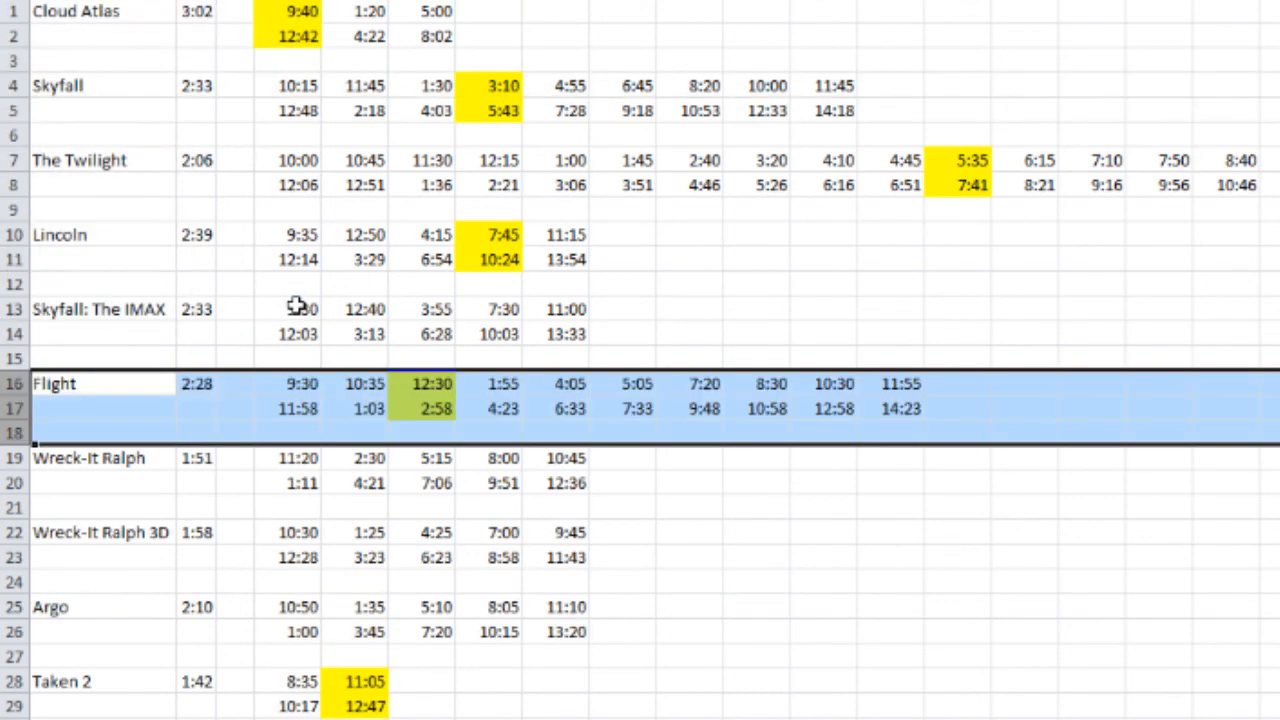
# Move the Flight rows 16:18 above Skyfall at row 4 and check the highlighted showings in order from Flight to Lincoln.
pyautogui.rightClick(24, 392)
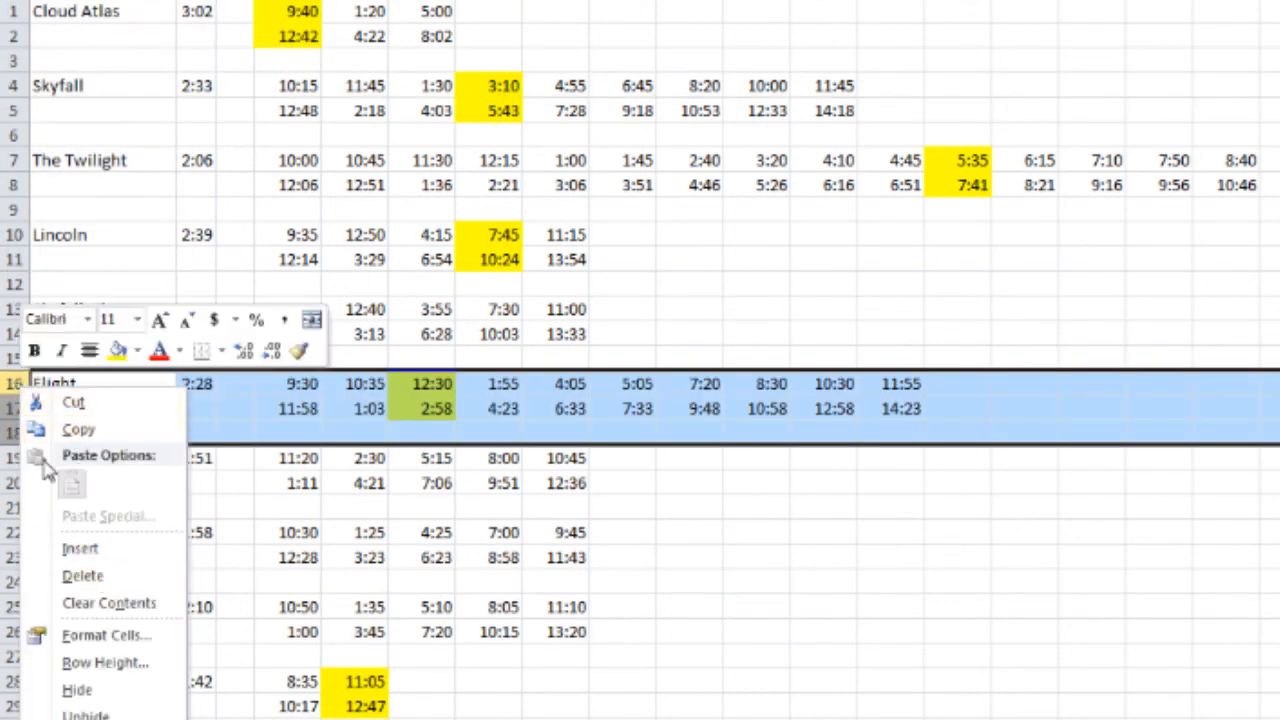
pyautogui.click(76, 403)
pyautogui.rightClick(24, 86)
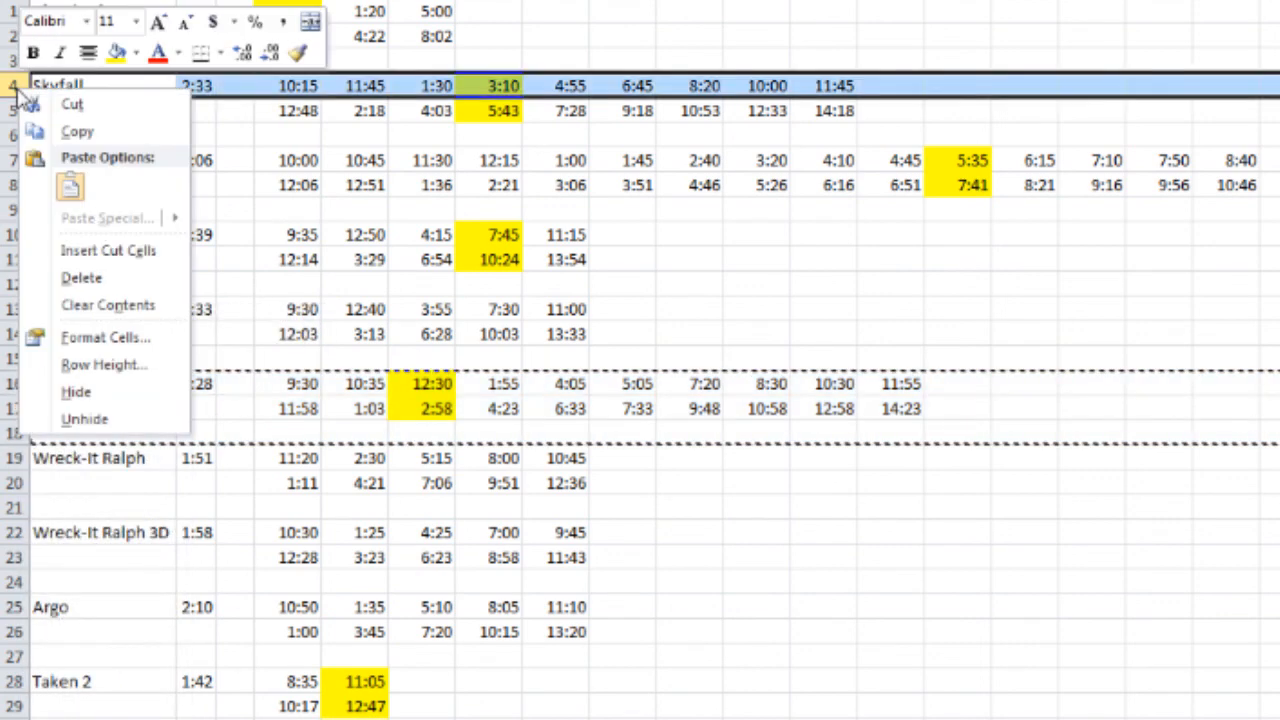
pyautogui.click(91, 247)
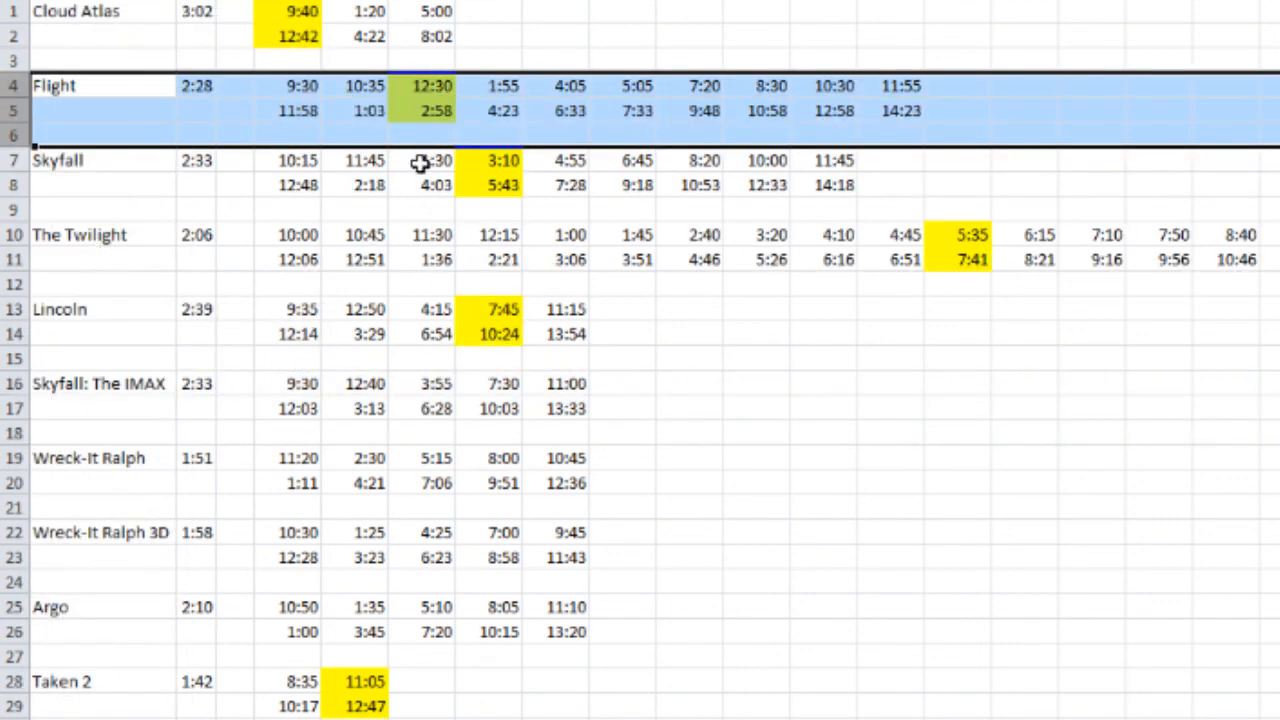
pyautogui.click(434, 112)
pyautogui.click(503, 160)
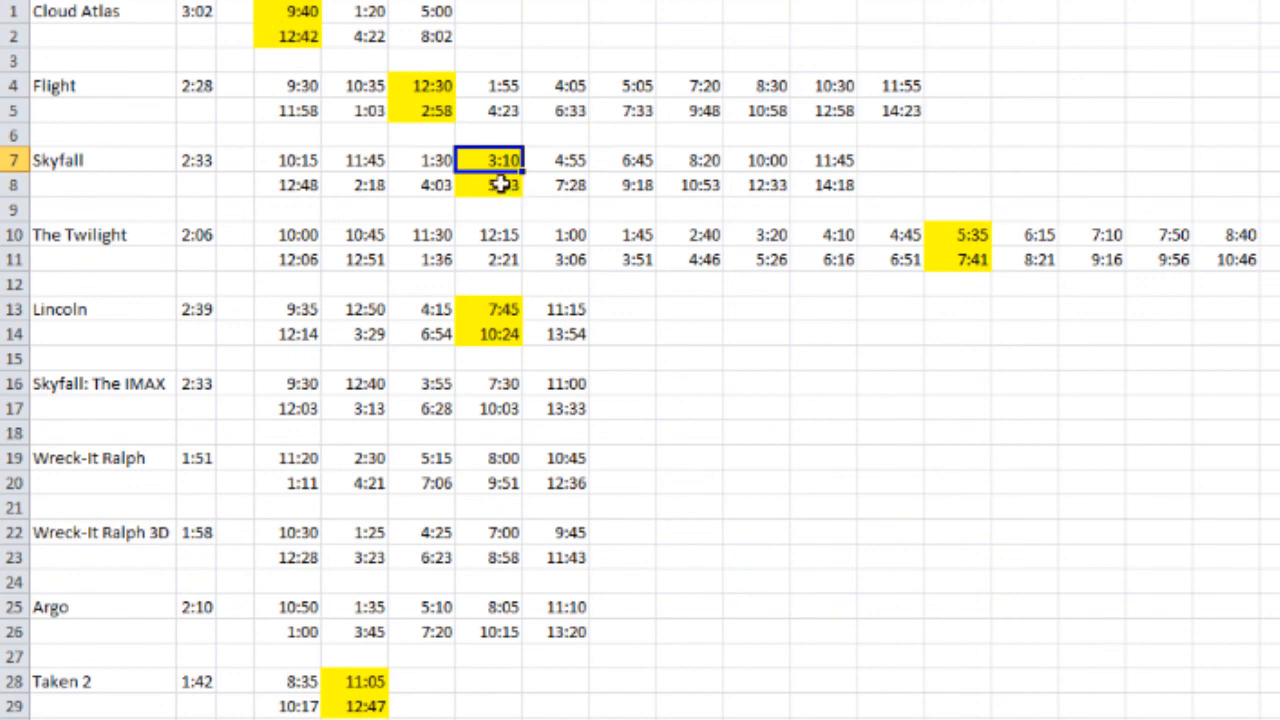
pyautogui.click(504, 186)
pyautogui.click(974, 236)
pyautogui.click(972, 261)
pyautogui.click(510, 309)
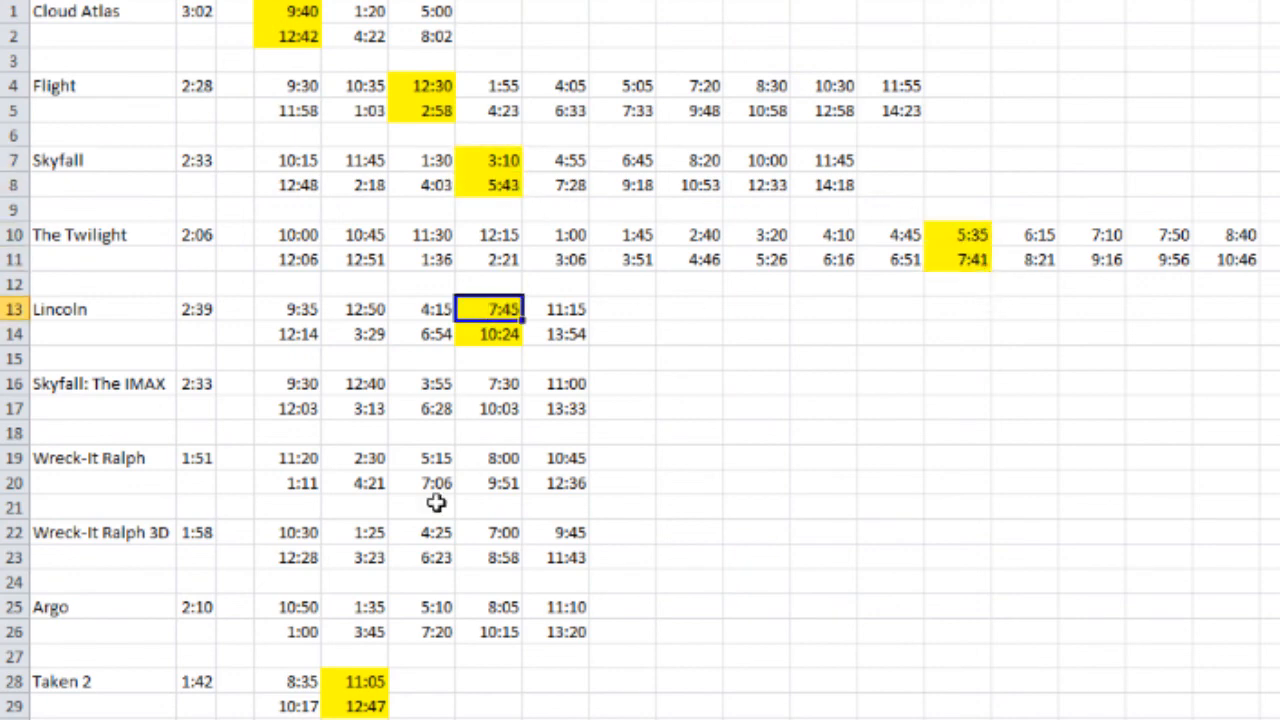
# Move the Taken 2 rows from row 28 to row 16, inserting them between Lincoln and Skyfall: The IMAX.
pyautogui.moveTo(14, 681); pyautogui.dragTo(14, 706)
pyautogui.rightClick(100, 705)
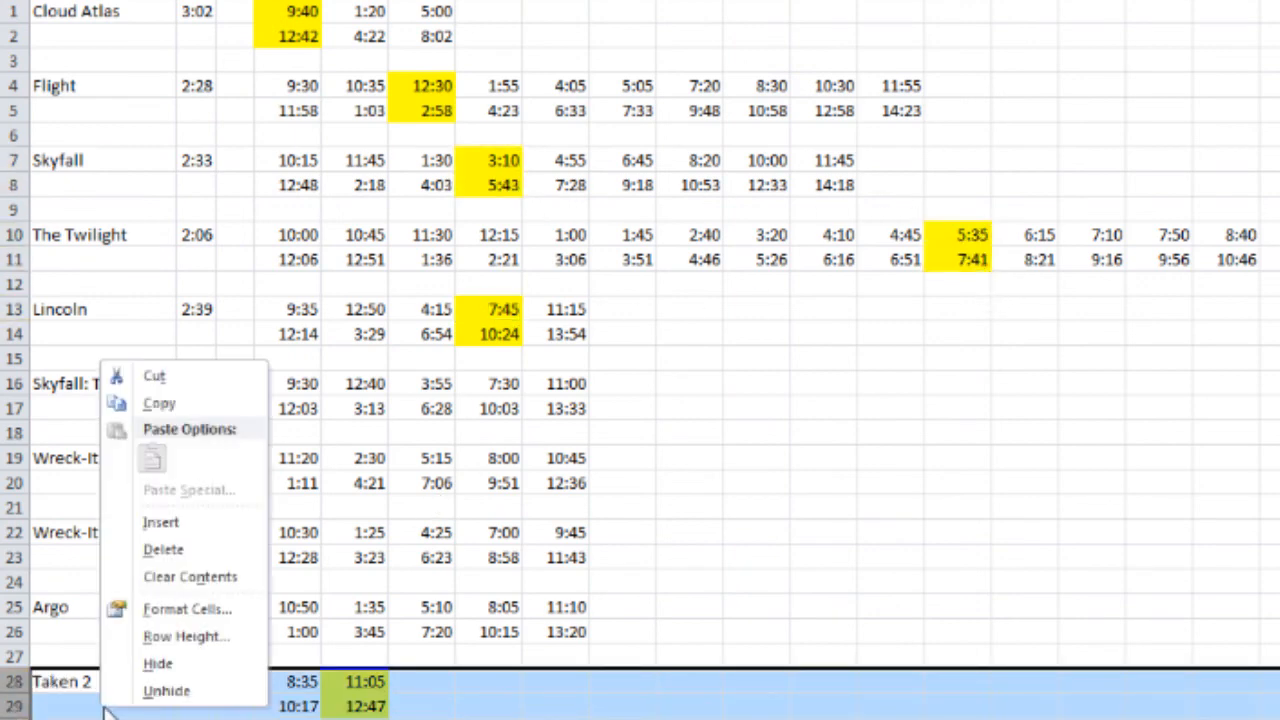
pyautogui.click(155, 376)
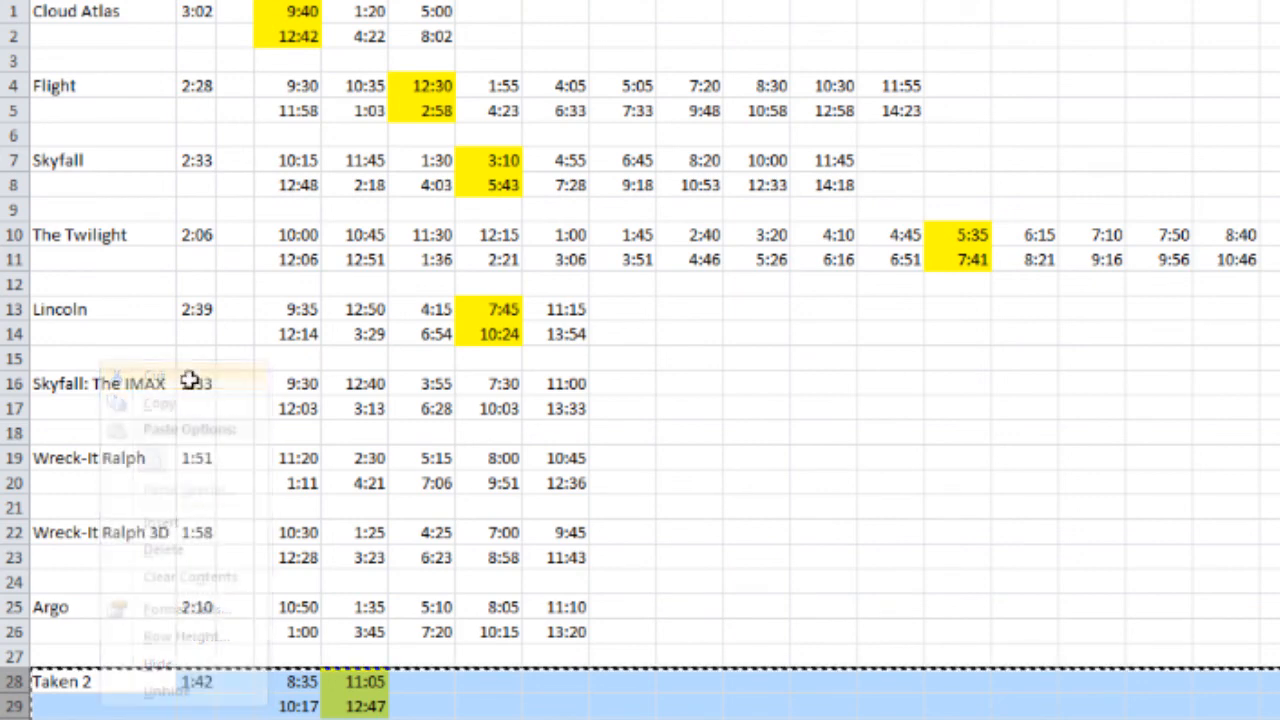
pyautogui.click(16, 384)
pyautogui.rightClick(18, 385)
pyautogui.click(145, 546)
pyautogui.click(495, 558)
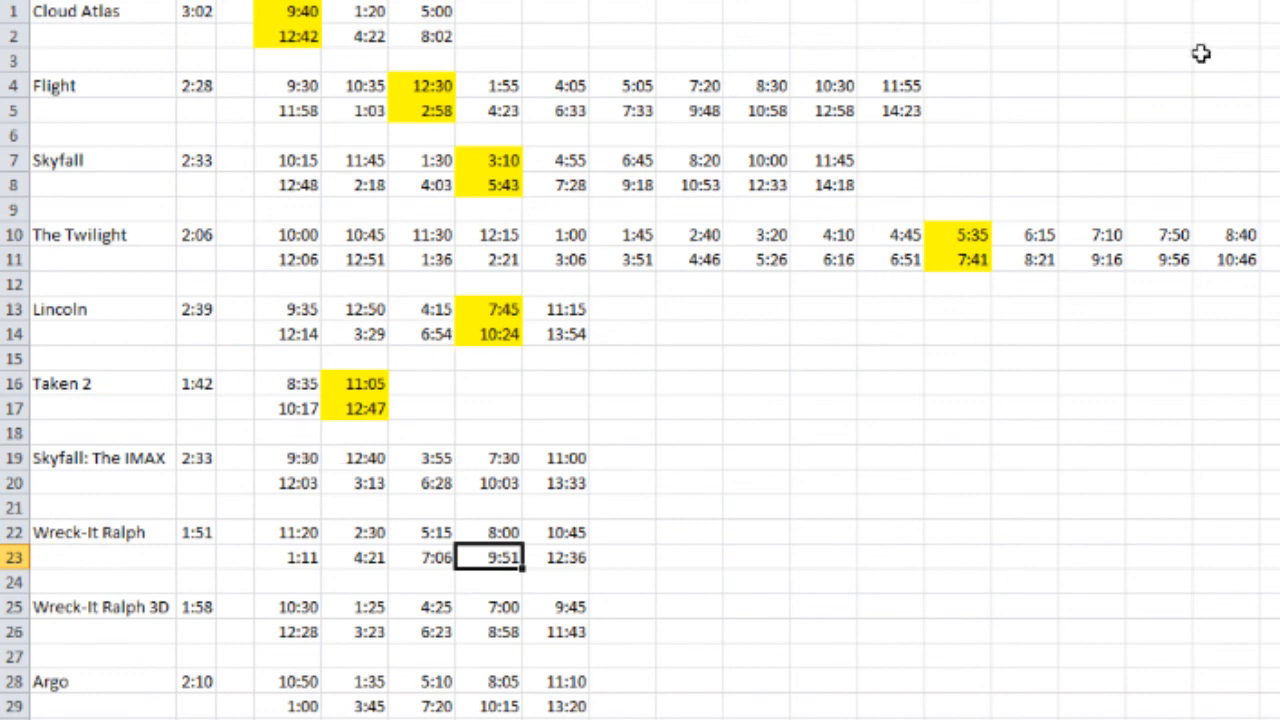
# Clear the contents of the columns from O onward and of the unused films' rows from row 18 down.
pyautogui.moveTo(1025, 0); pyautogui.dragTo(1275, 0)
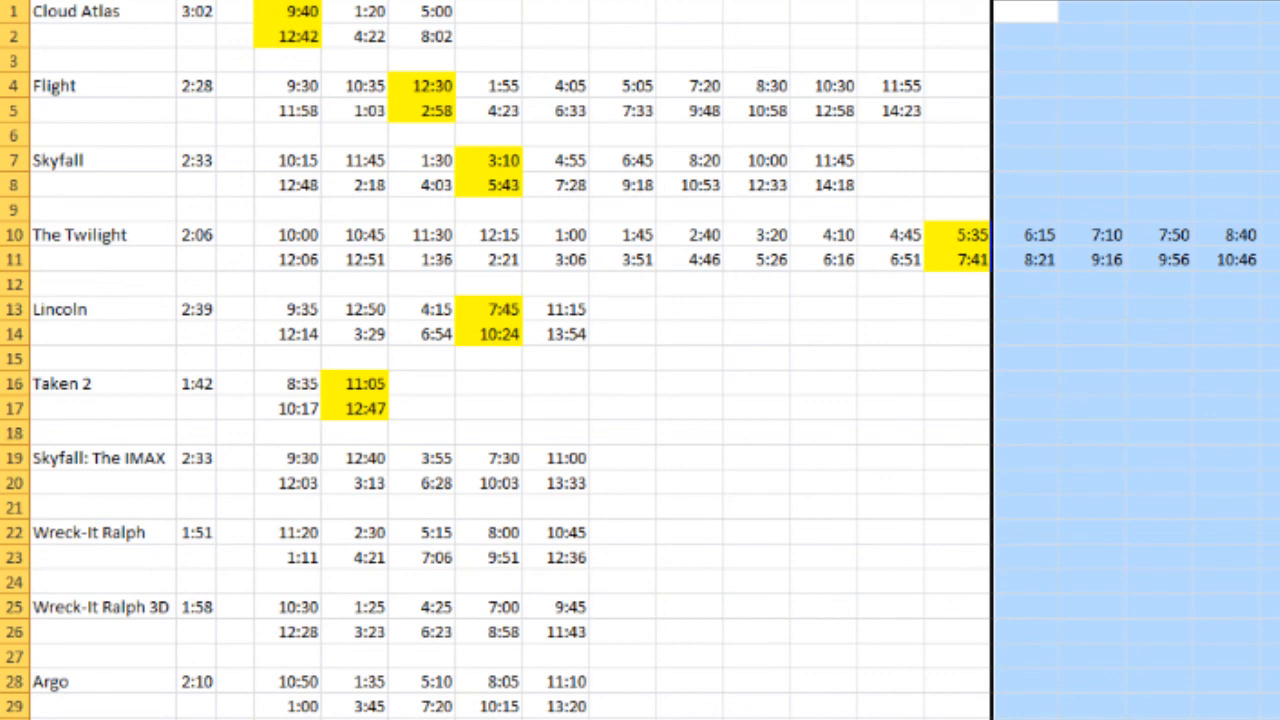
pyautogui.press('Delete')
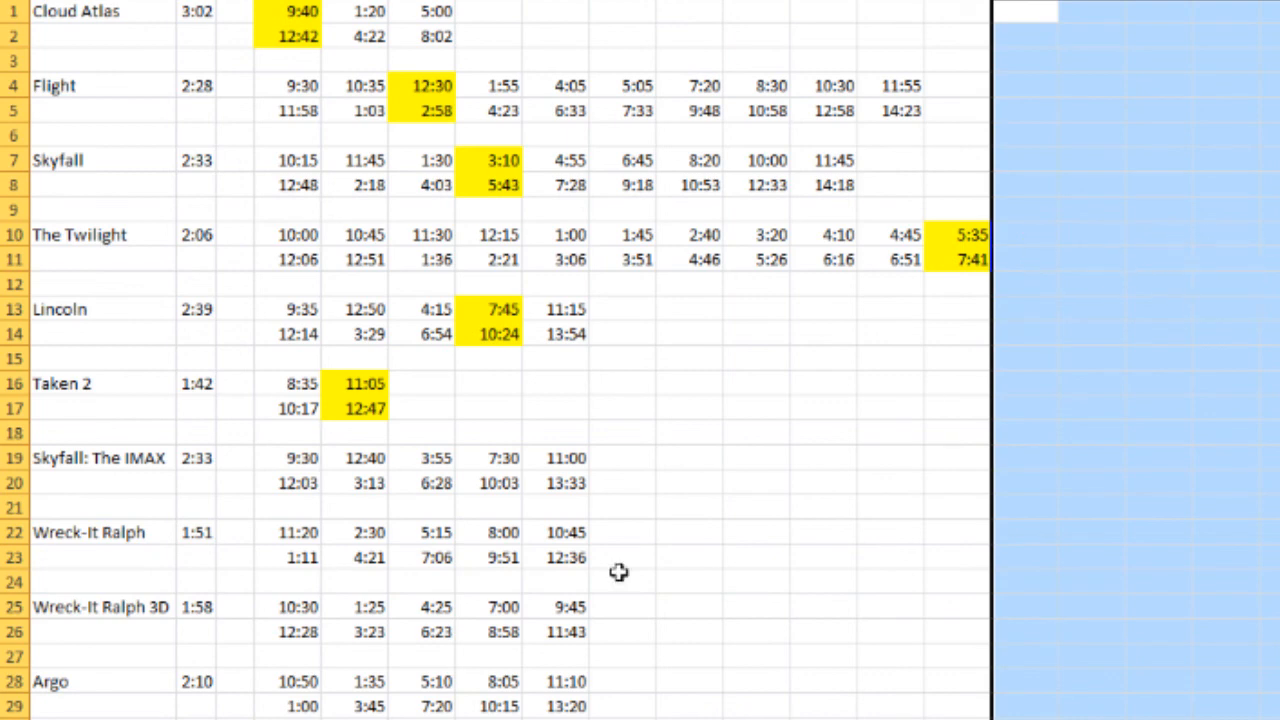
pyautogui.moveTo(16, 432); pyautogui.dragTo(16, 706)
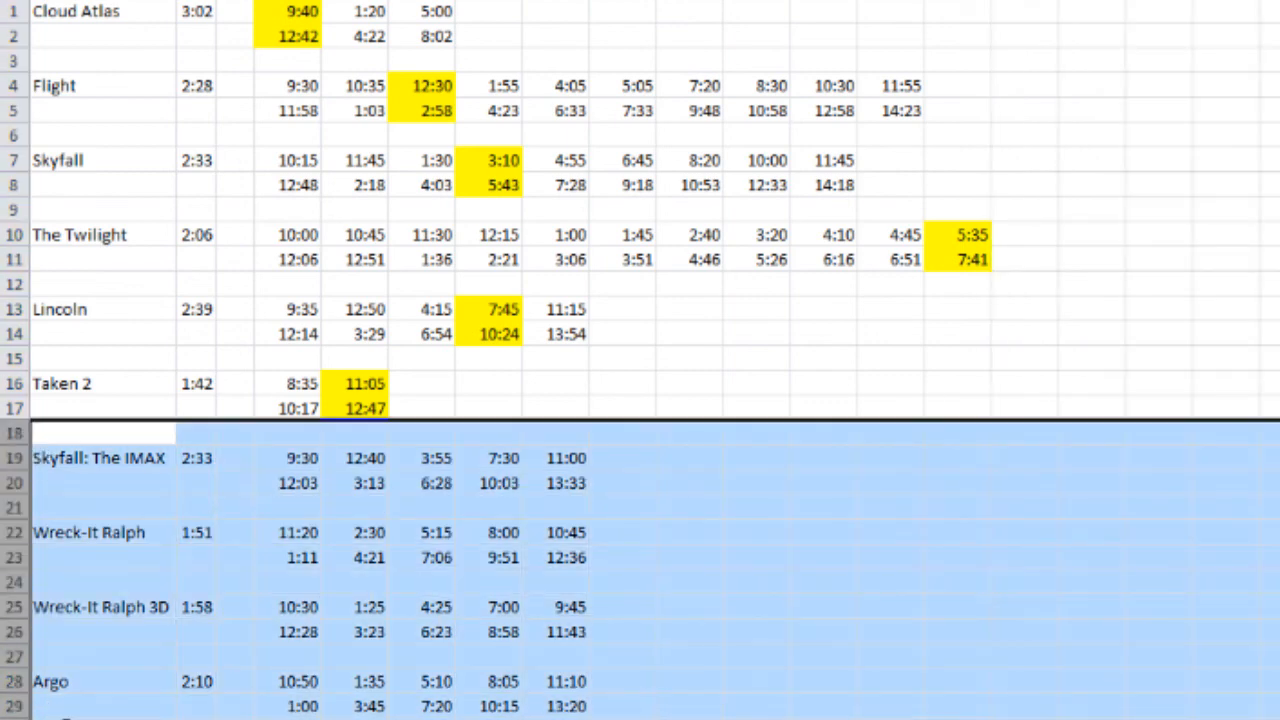
pyautogui.press('Delete')
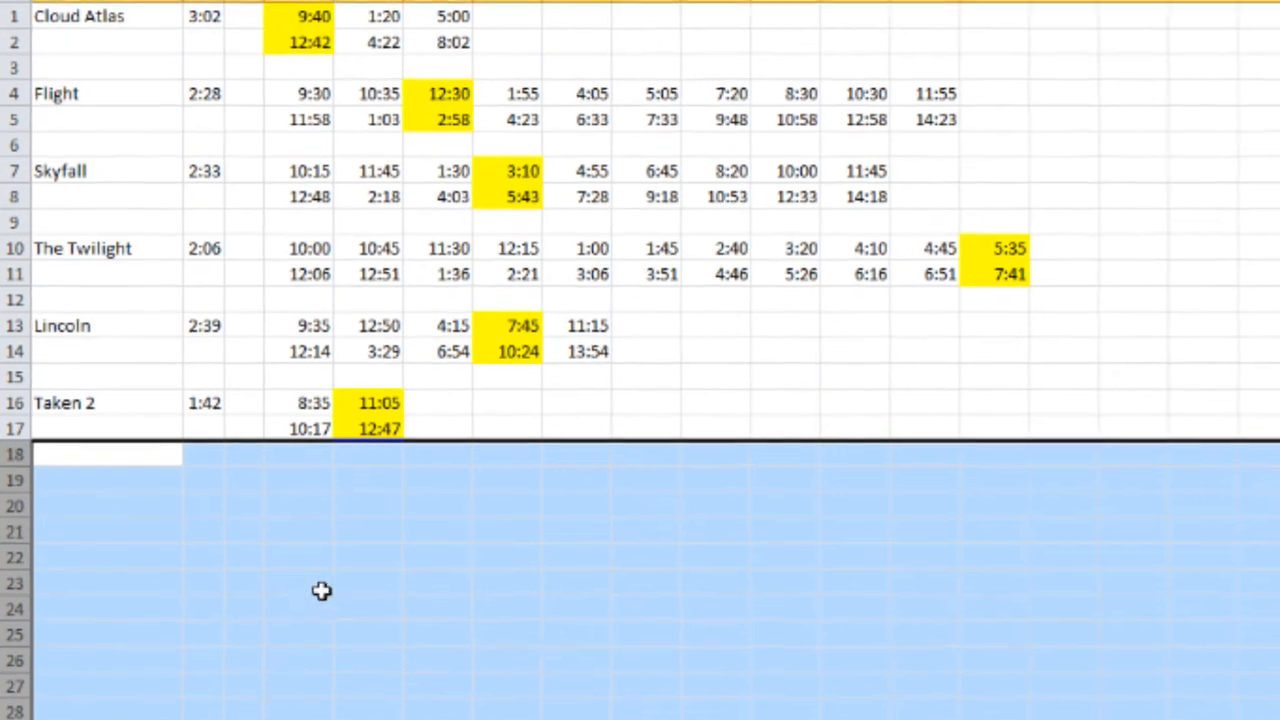
pyautogui.click(321, 591)
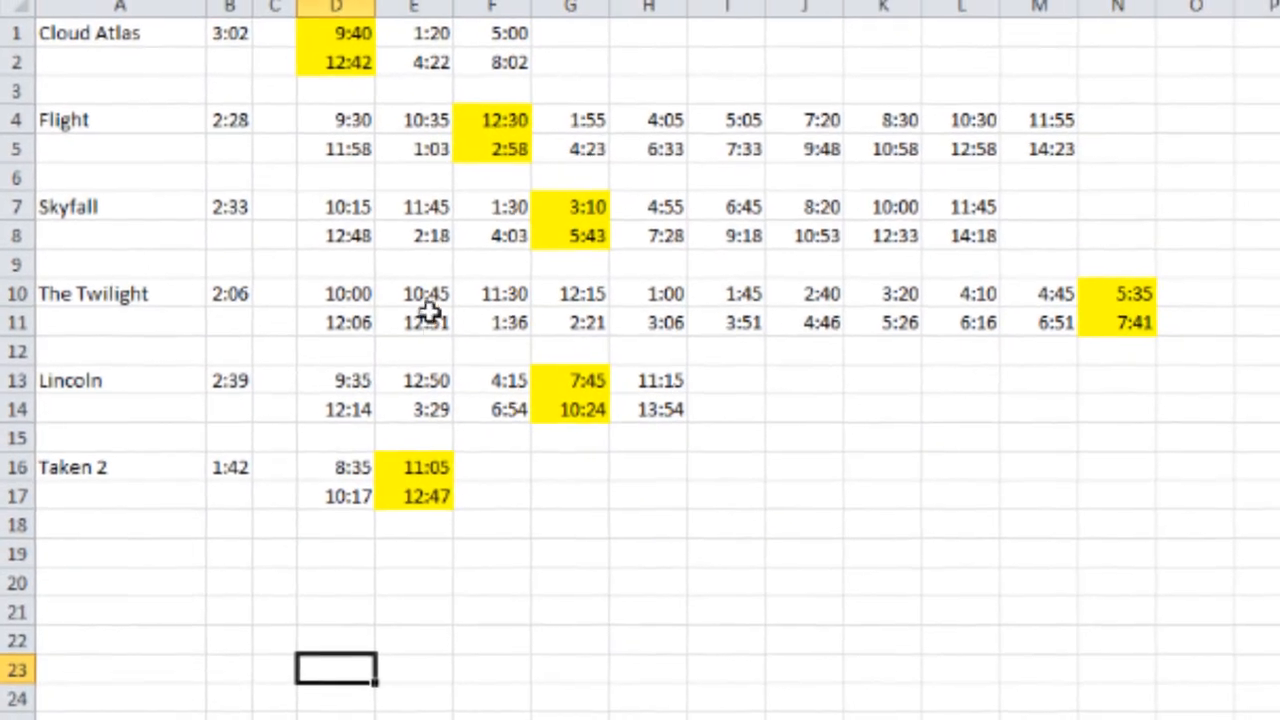